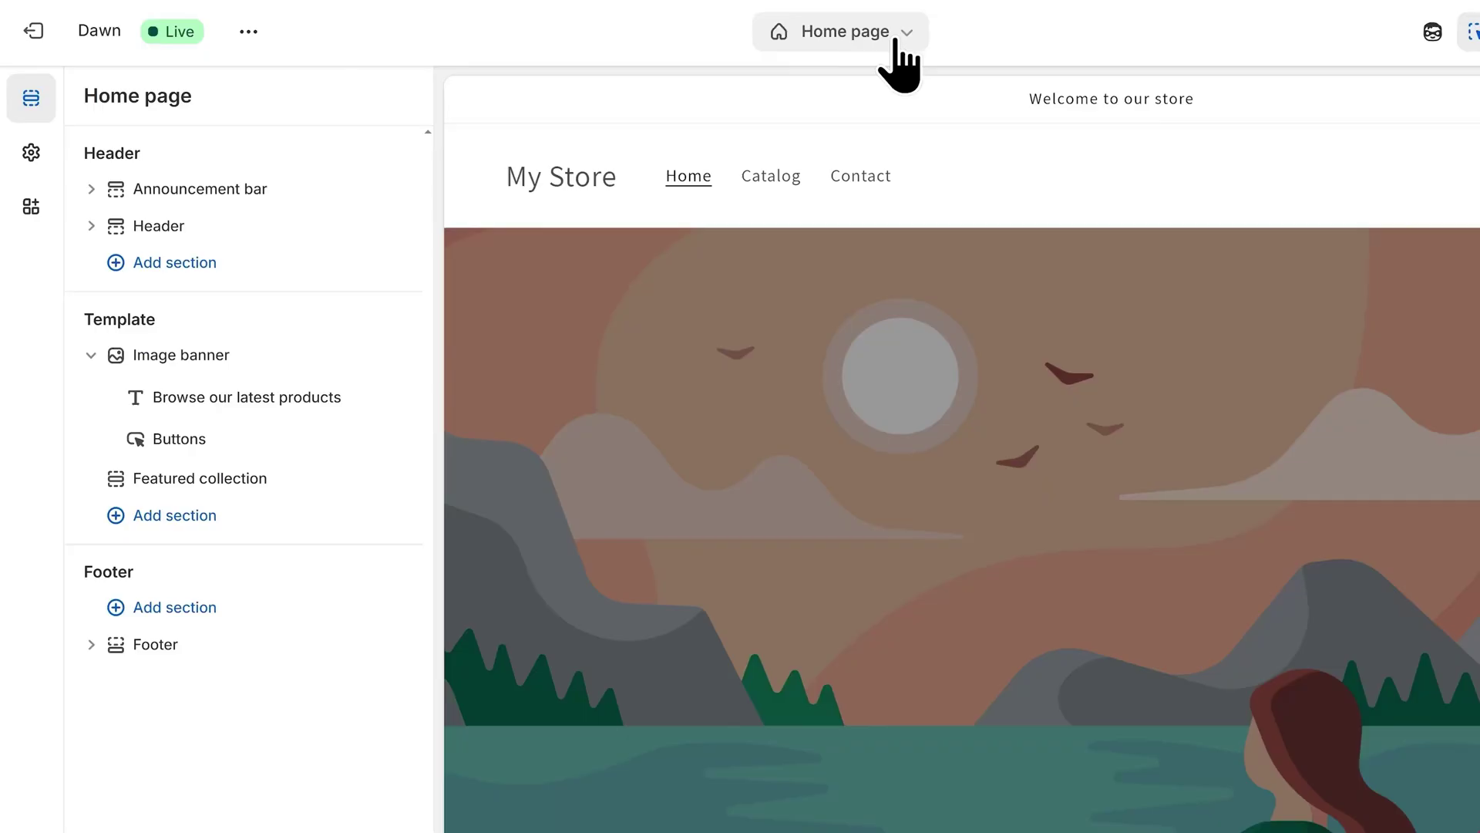
Look over the Dawn theme's home page preview, from the image banner to the email signup.
mouse_move(359, 182)
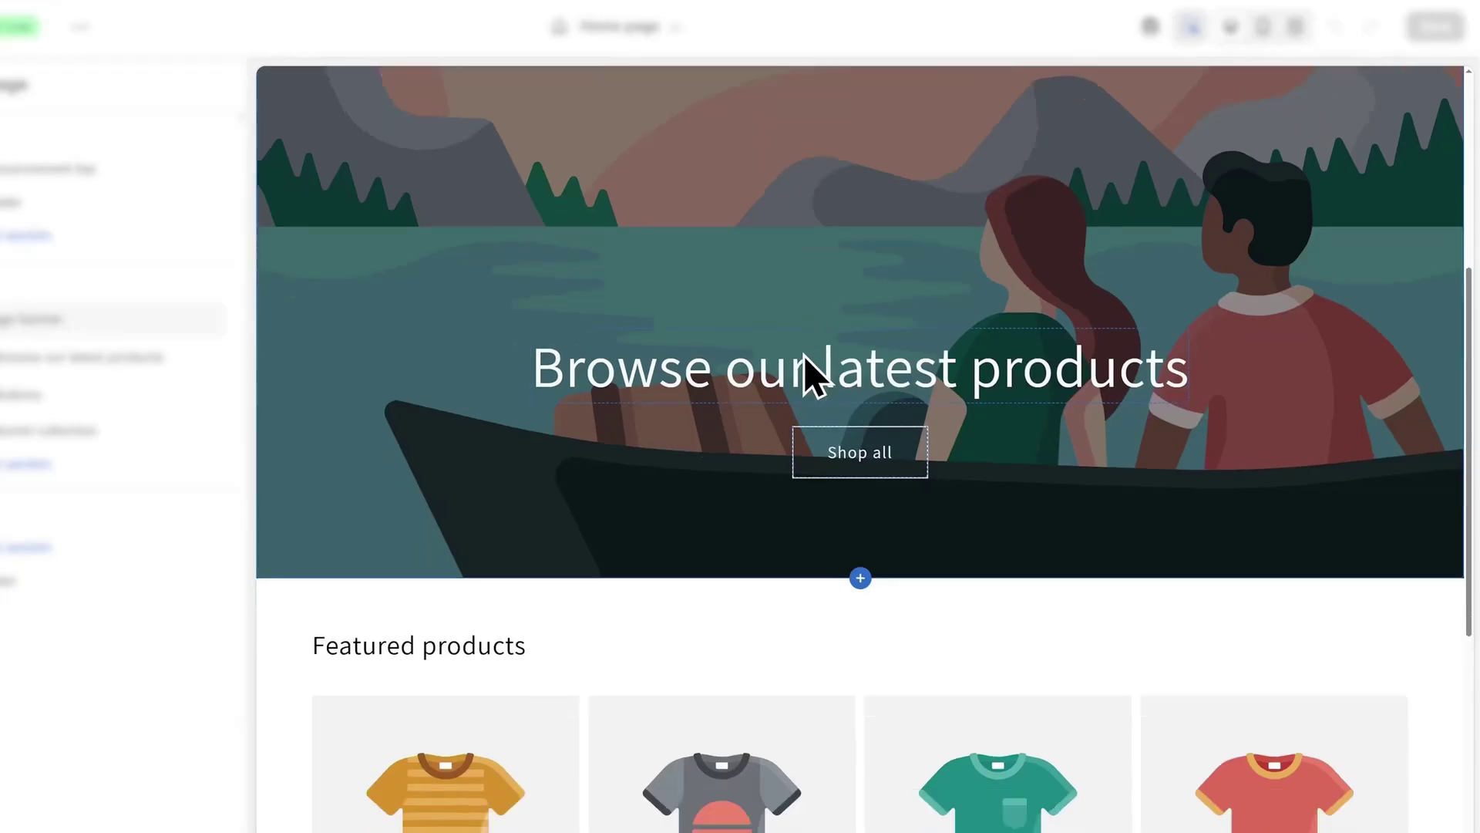
scroll(809, 373, down, 6)
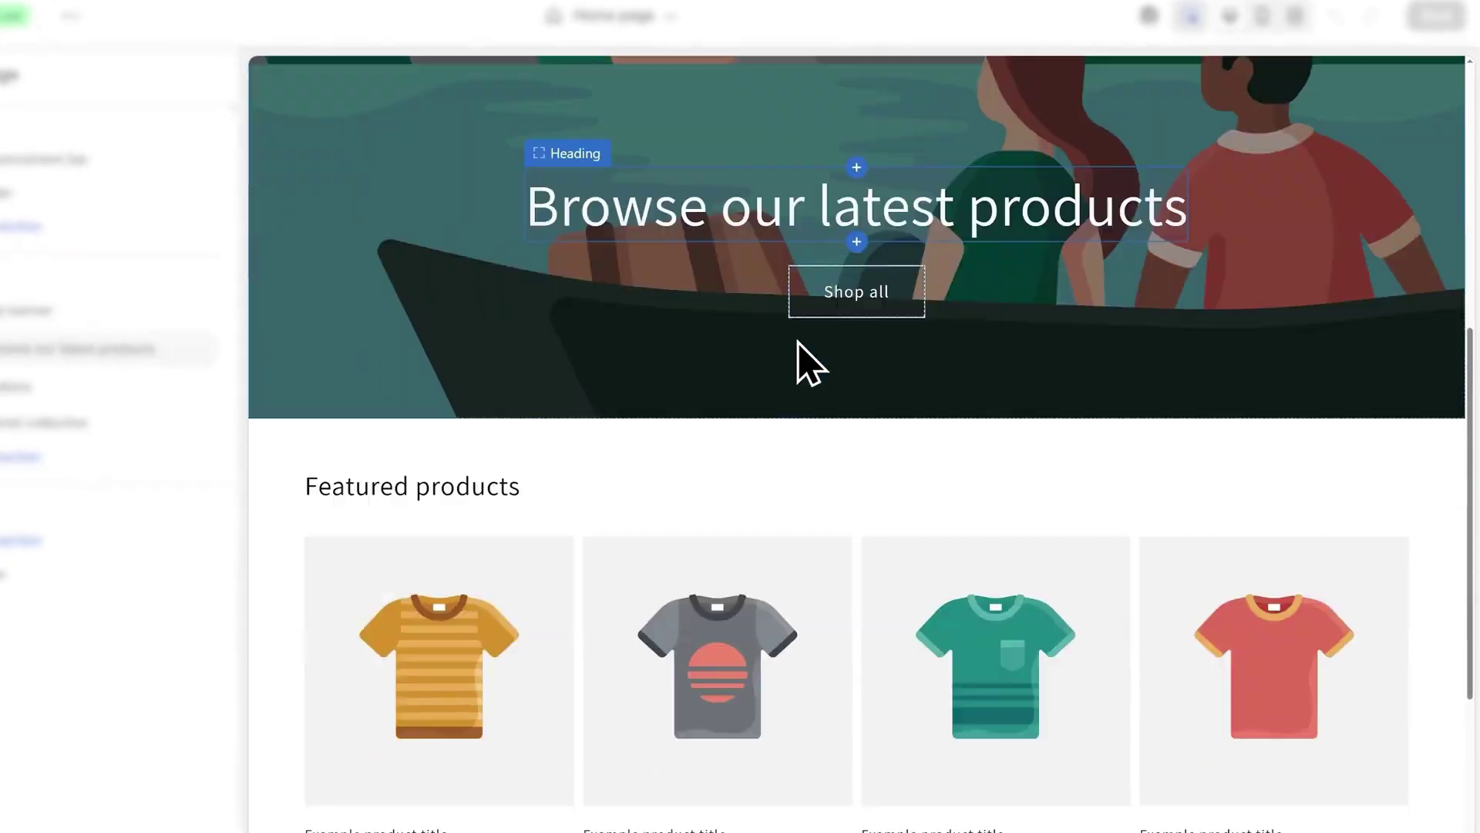
scroll(752, 463, down, 3)
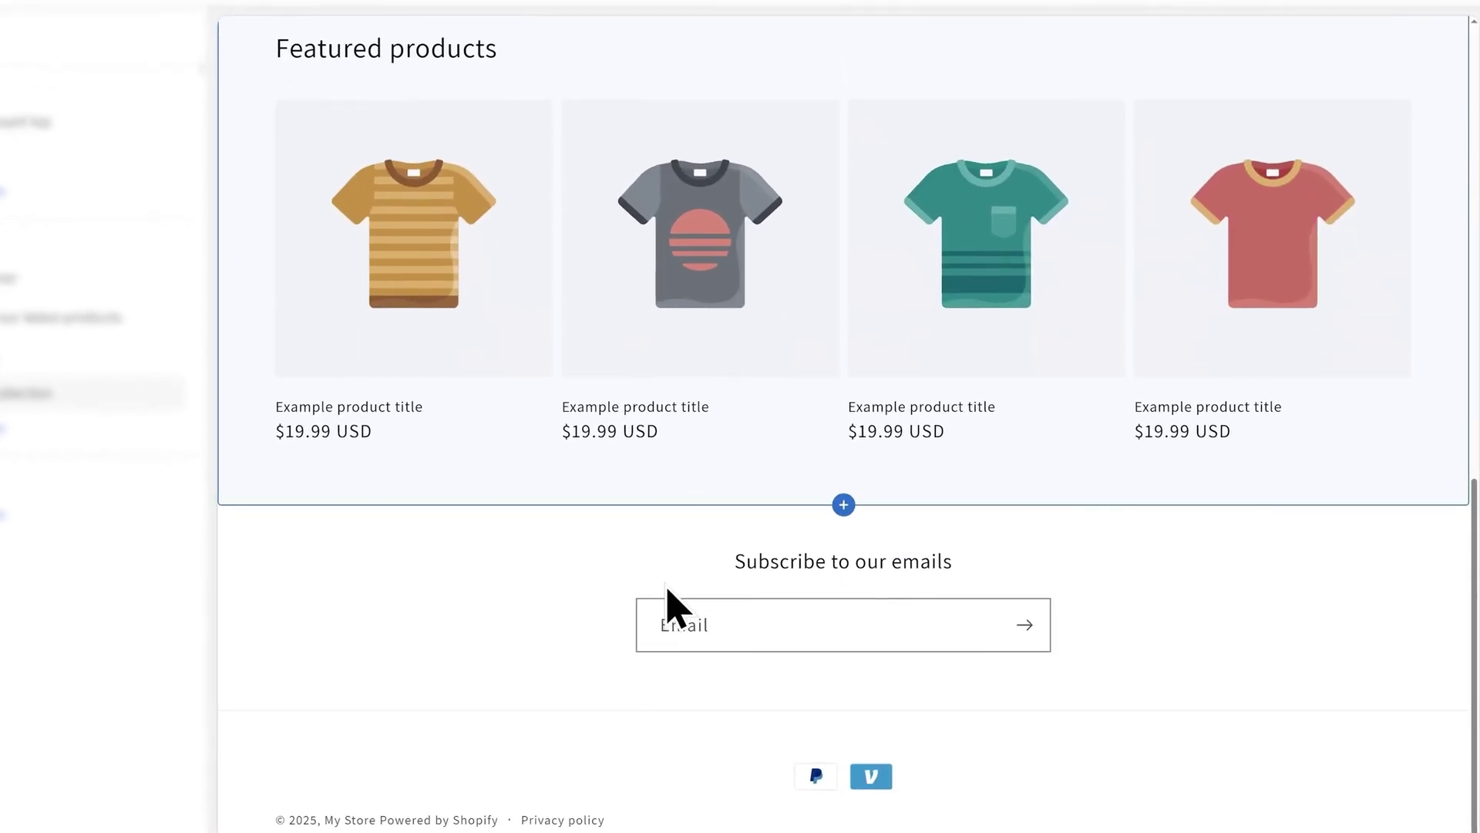
scroll(694, 545, up, 4)
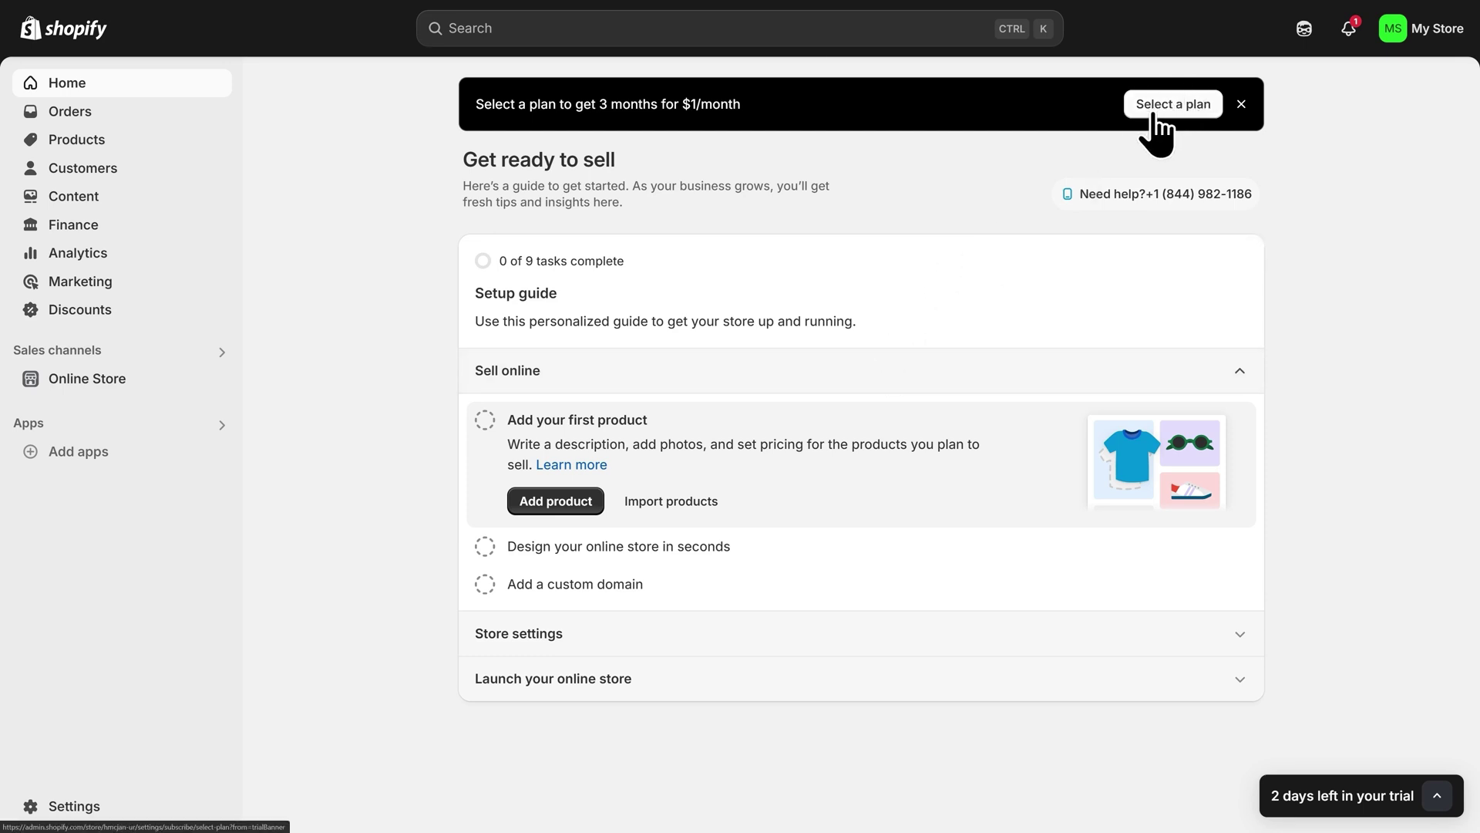
Subscribe to the Basic plan with monthly billing and postpone adding the business address.
click(1438, 798)
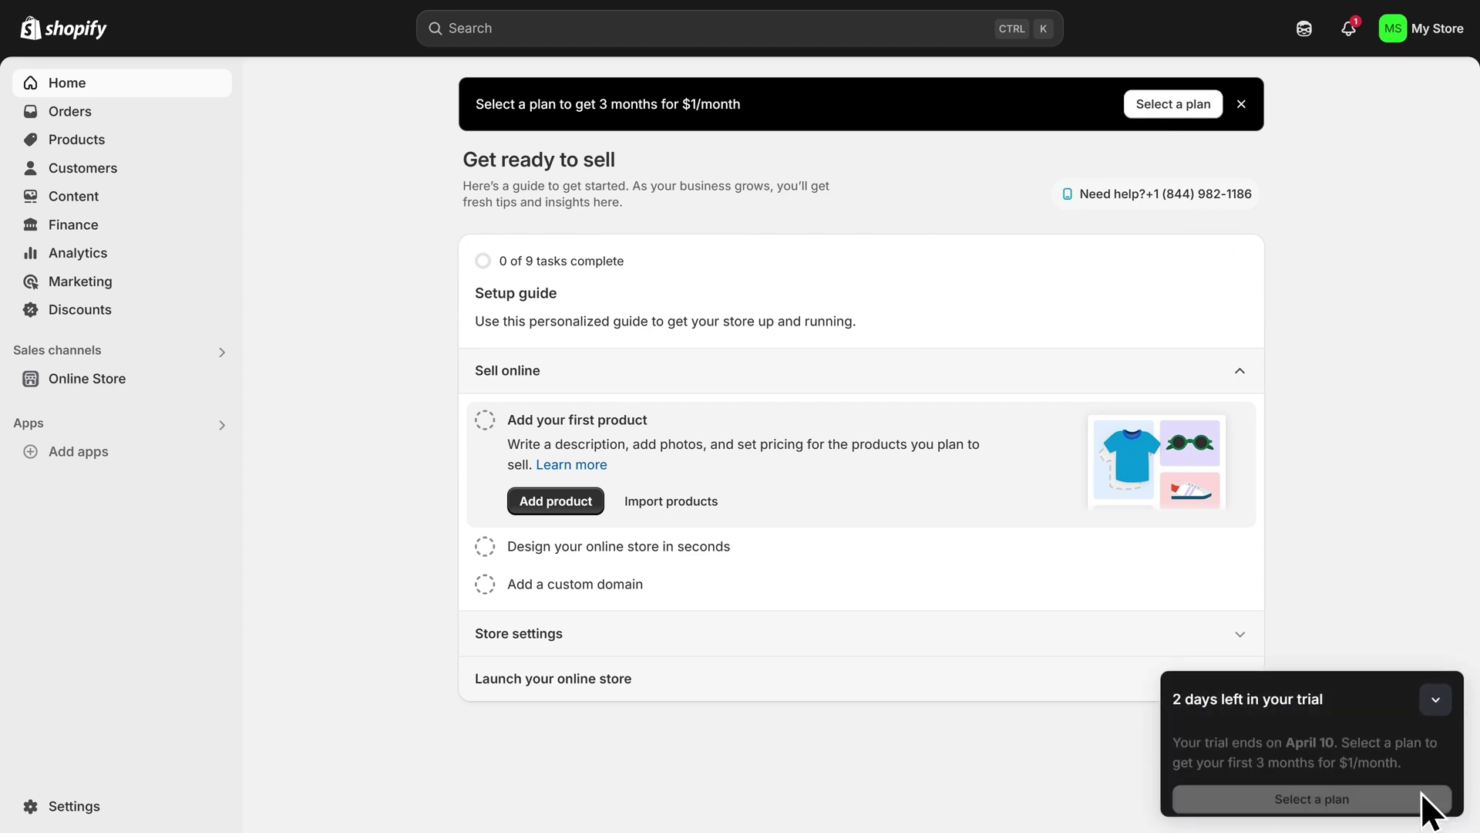
click(1322, 788)
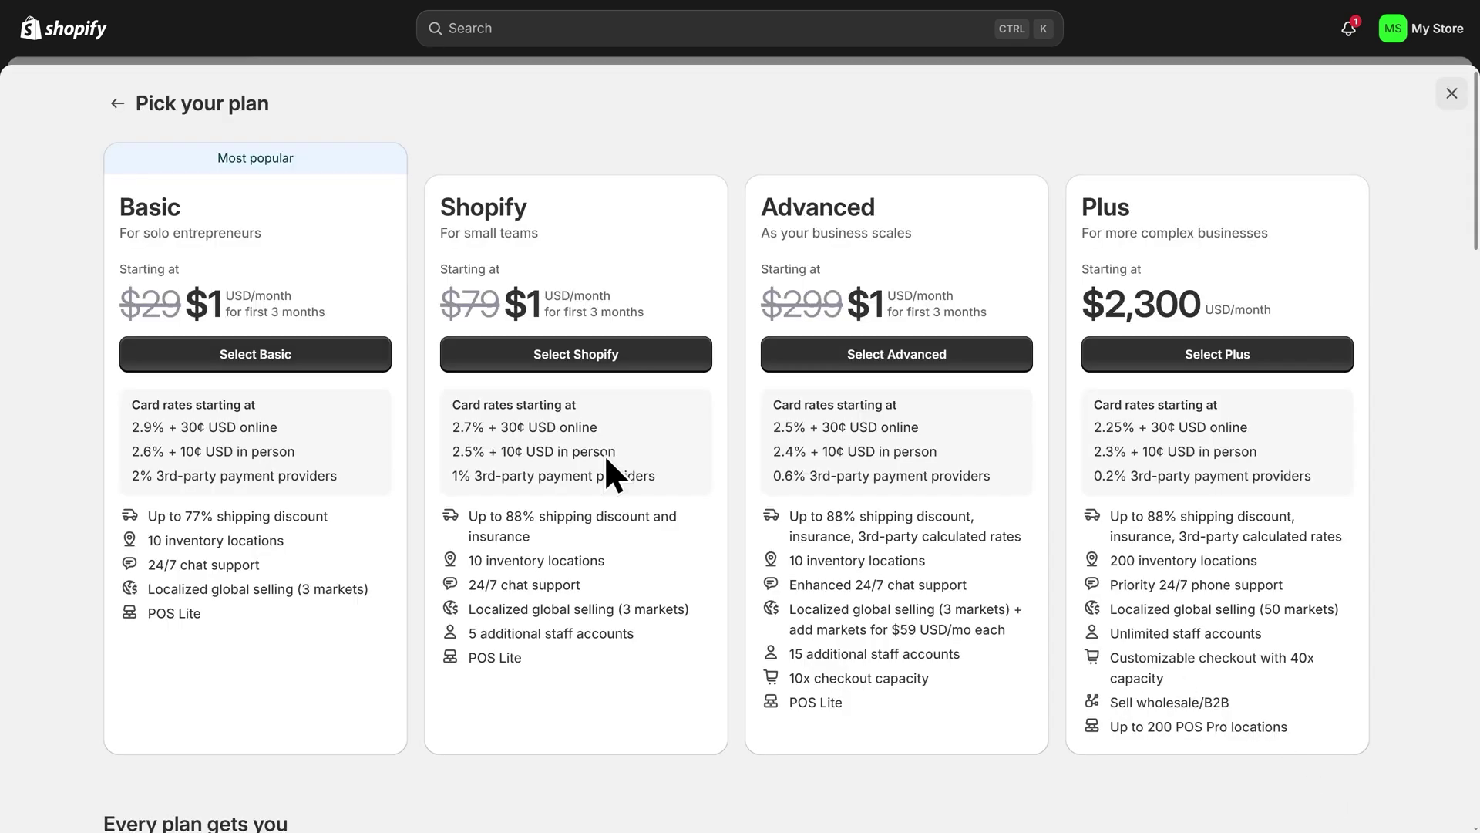
click(260, 355)
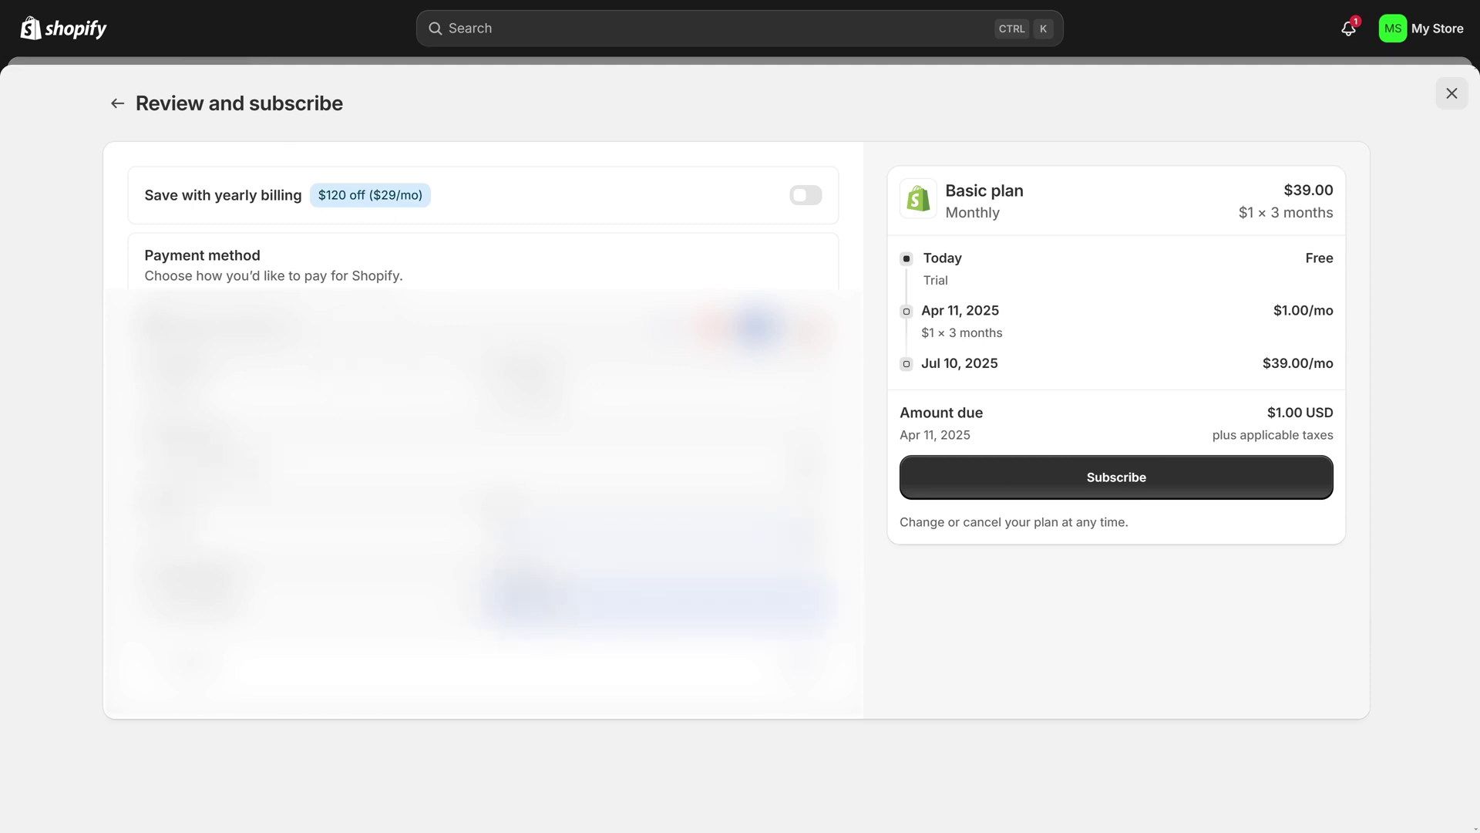
click(1115, 482)
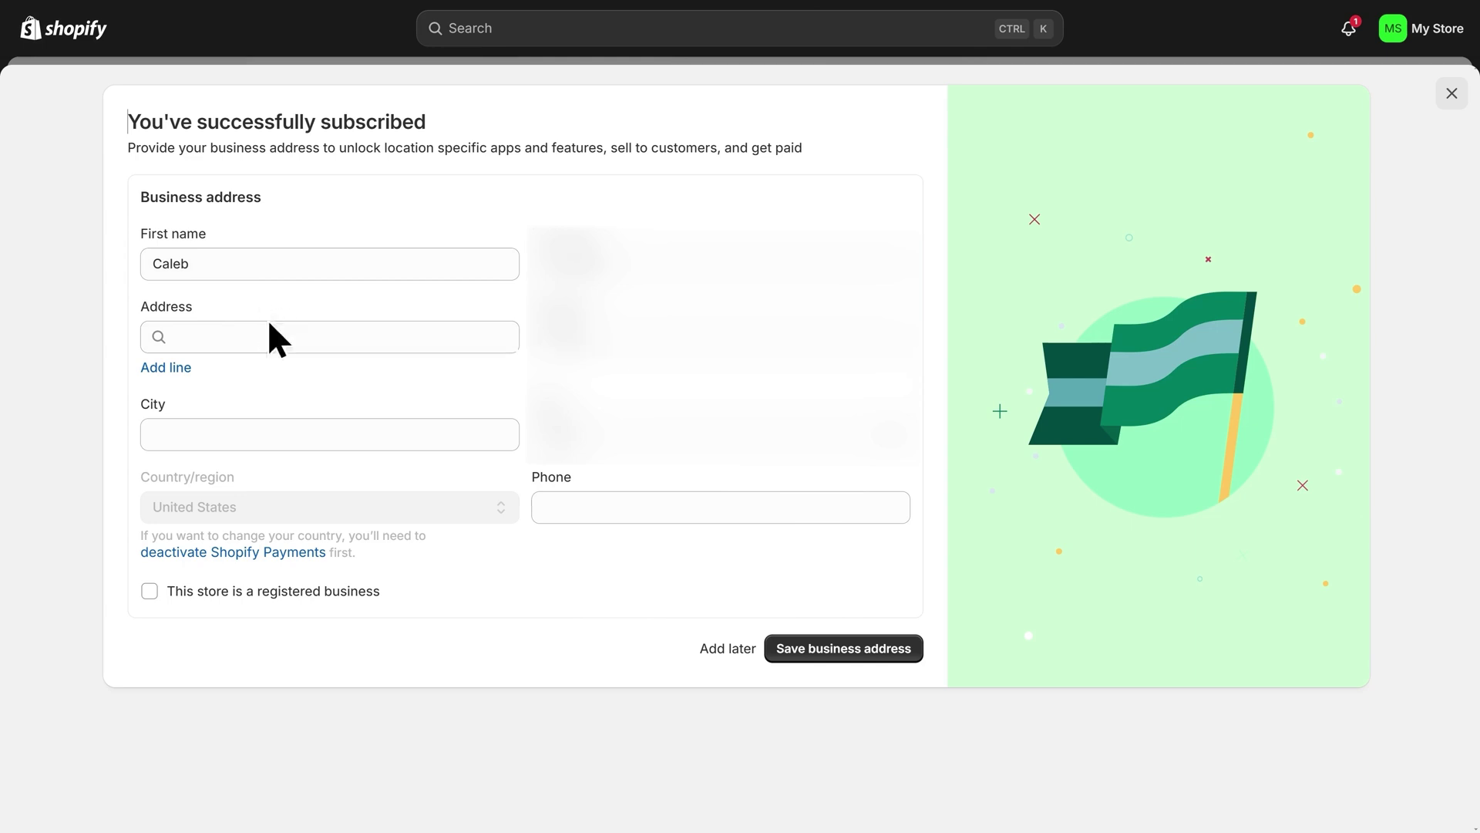
click(731, 649)
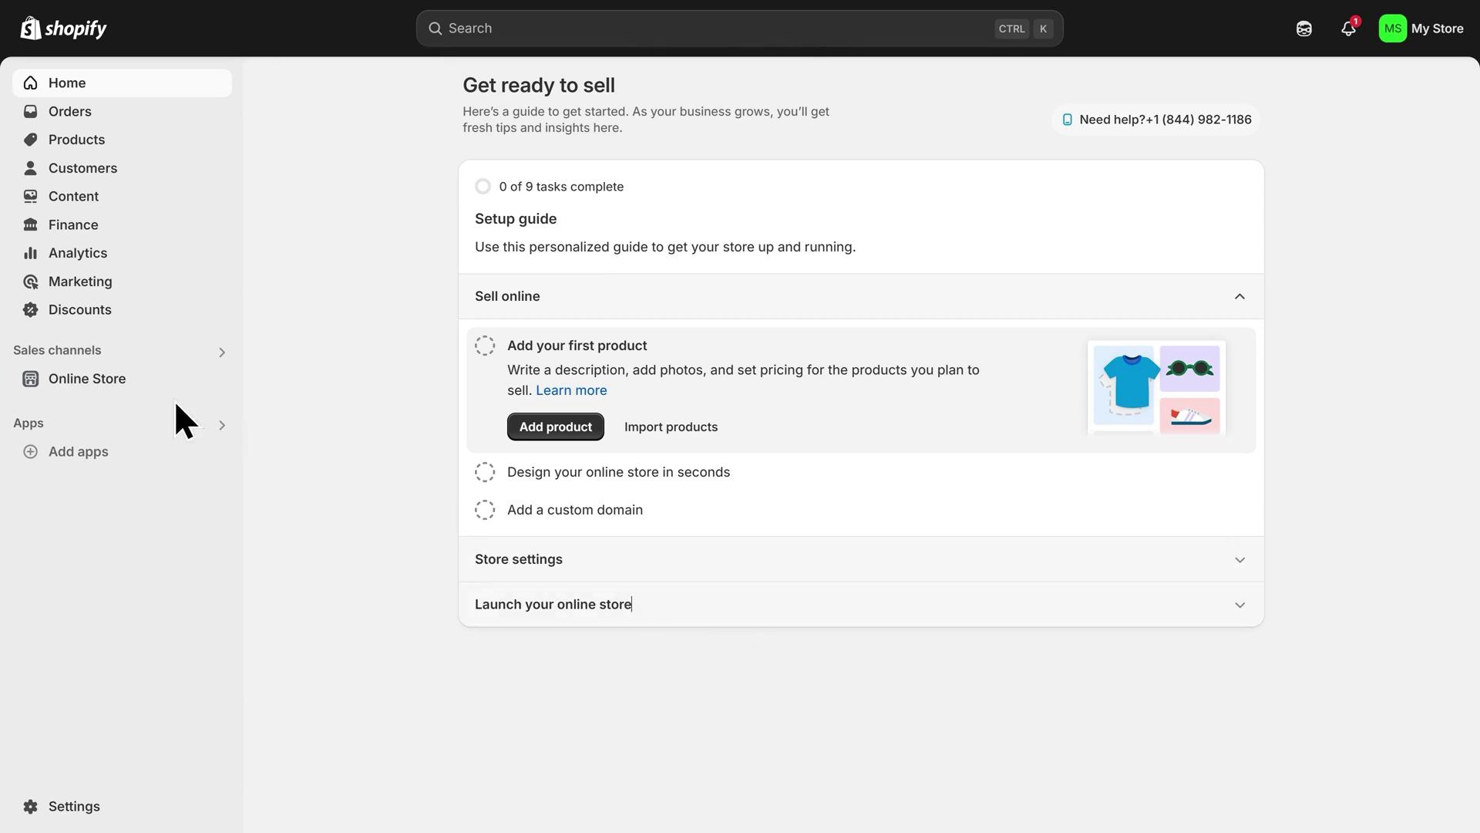
Open the online store's themes page and go from there to the Shopify Theme Store.
click(100, 395)
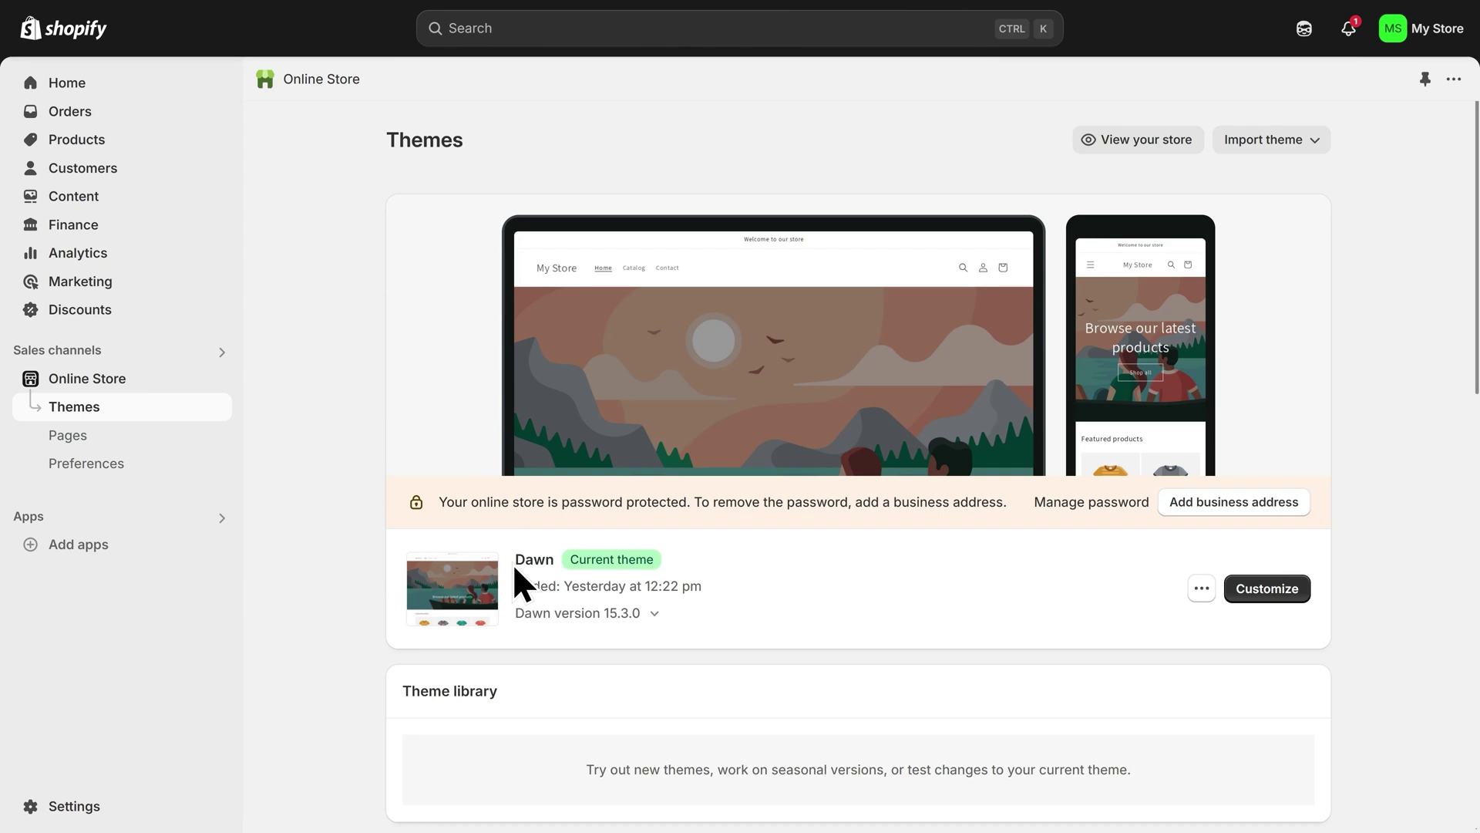
drag(518, 556, 557, 572)
scroll(562, 540, down, 10)
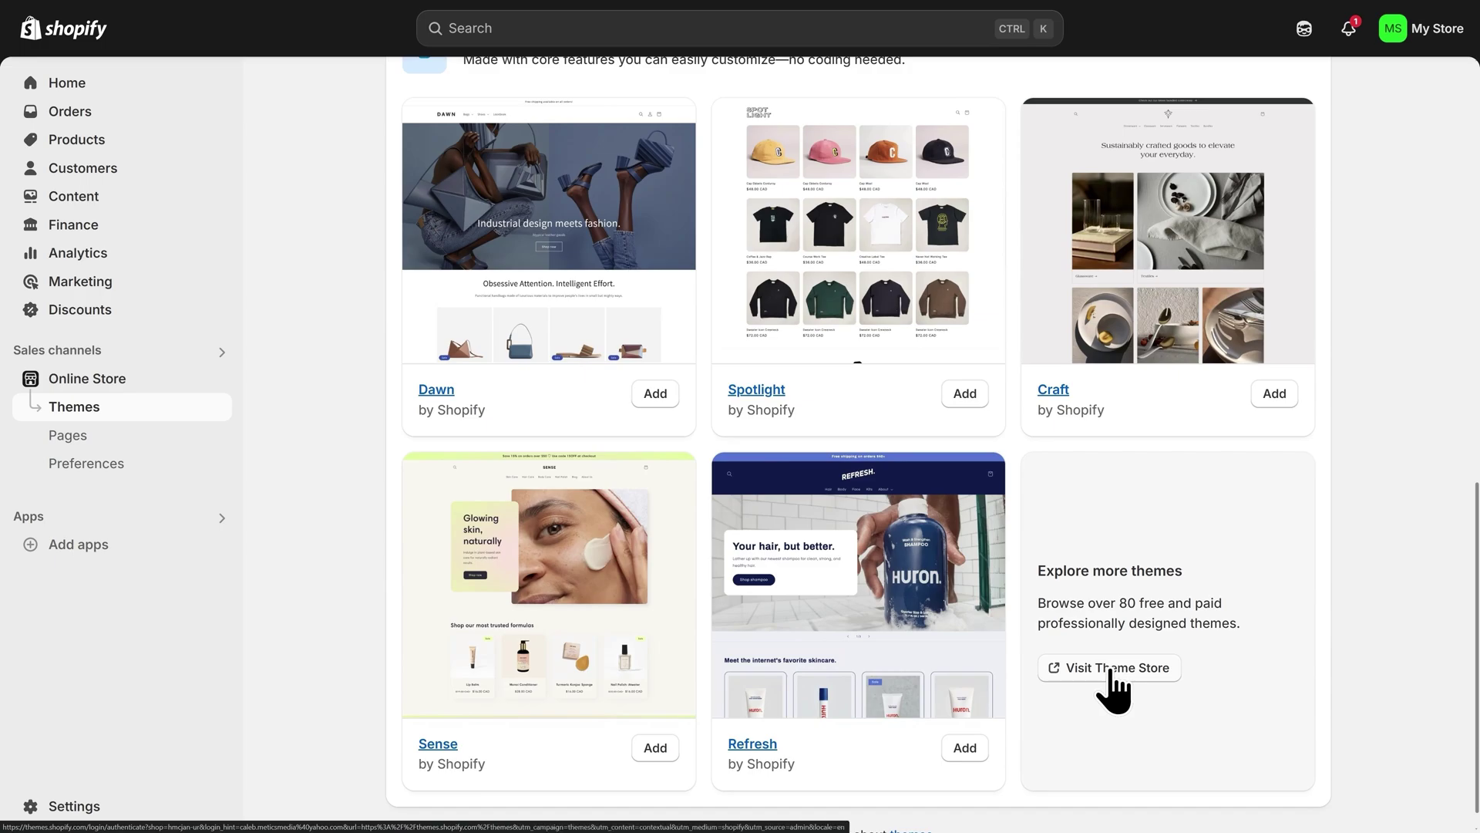
click(1112, 669)
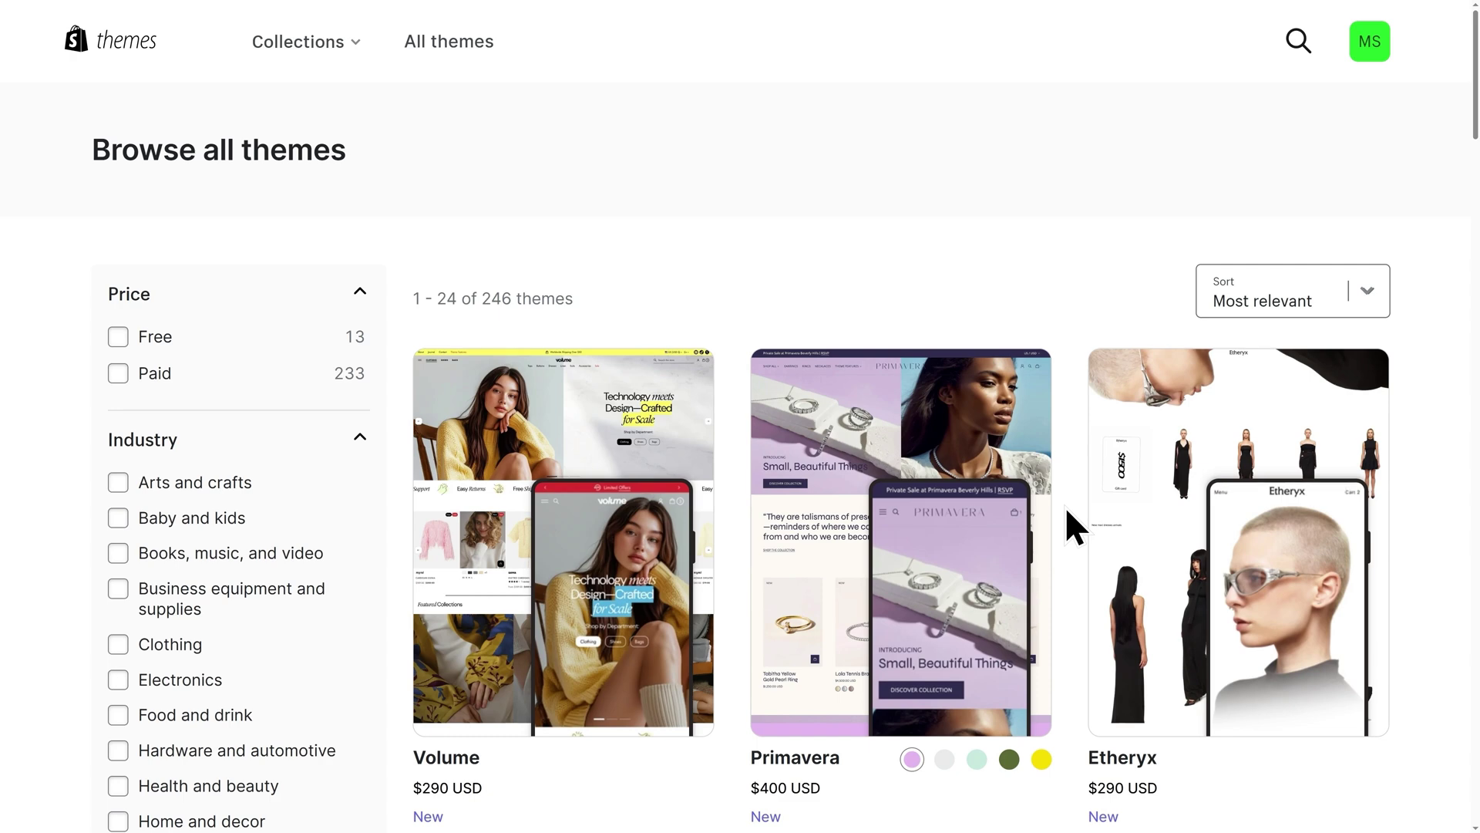
Browse the full theme listing and its prices, and filter it to free themes only.
scroll(1065, 505, down, 6)
scroll(584, 509, down, 2)
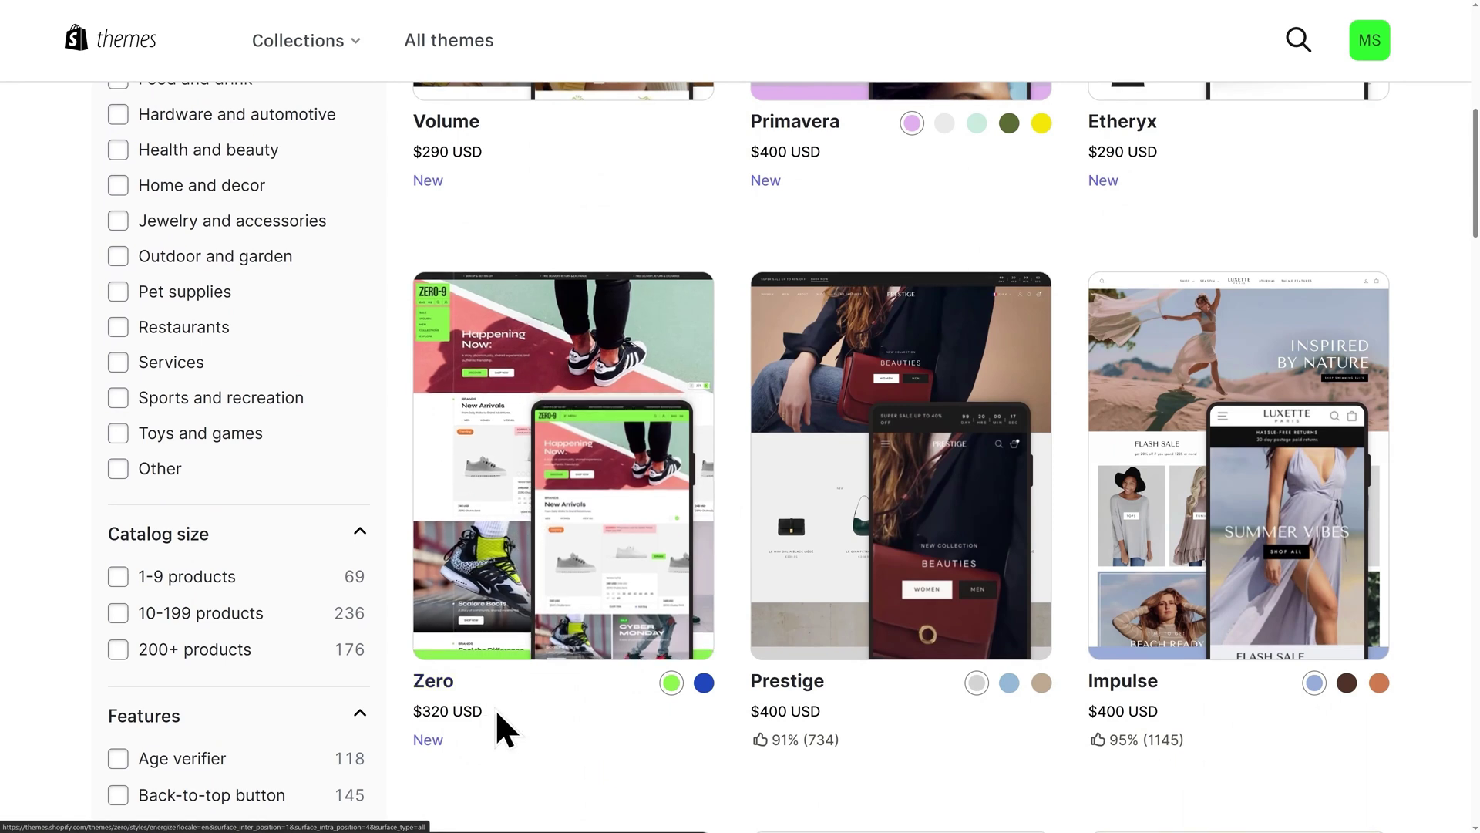
drag(499, 727, 409, 724)
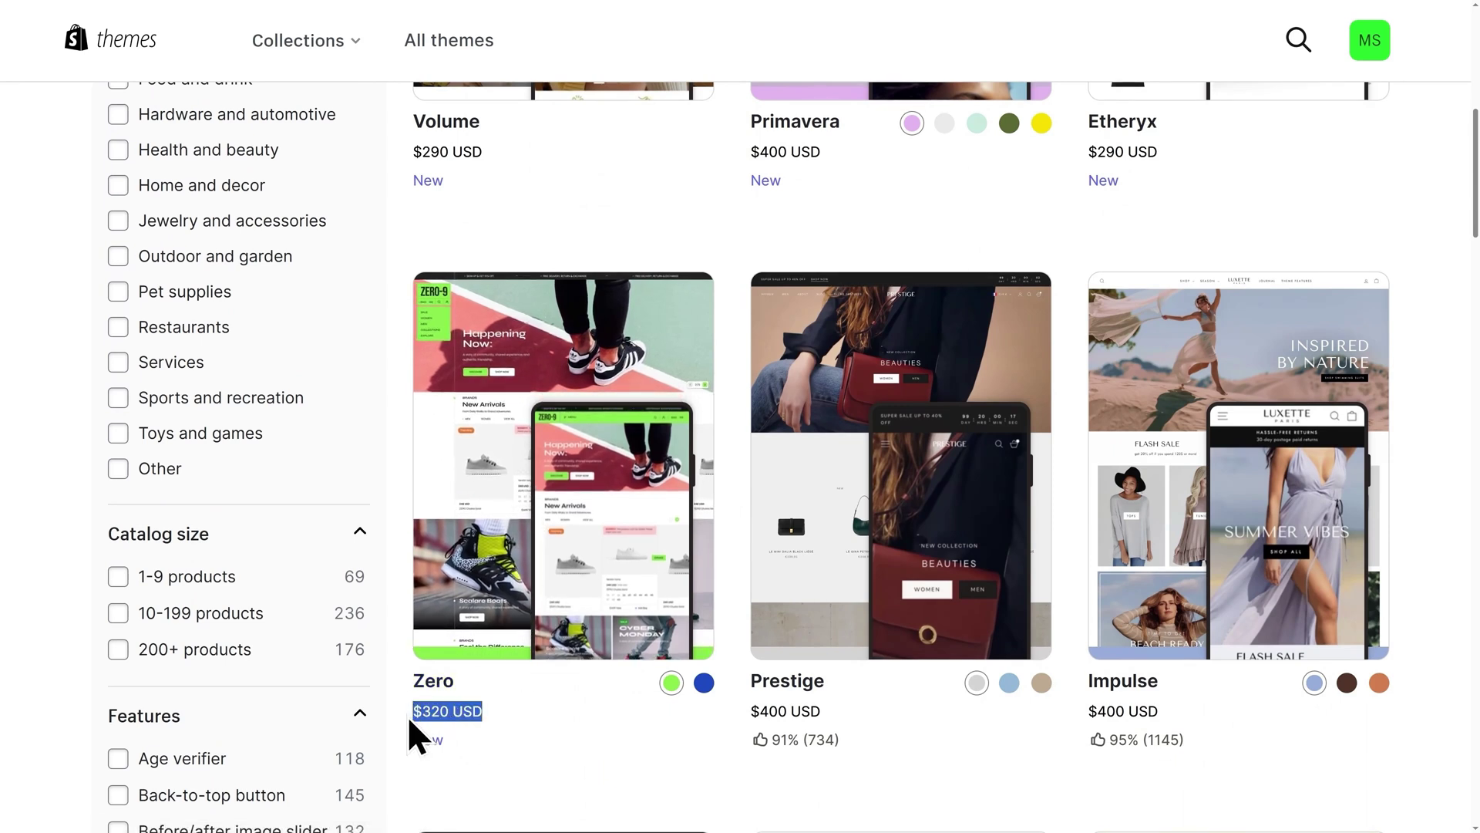
click(502, 721)
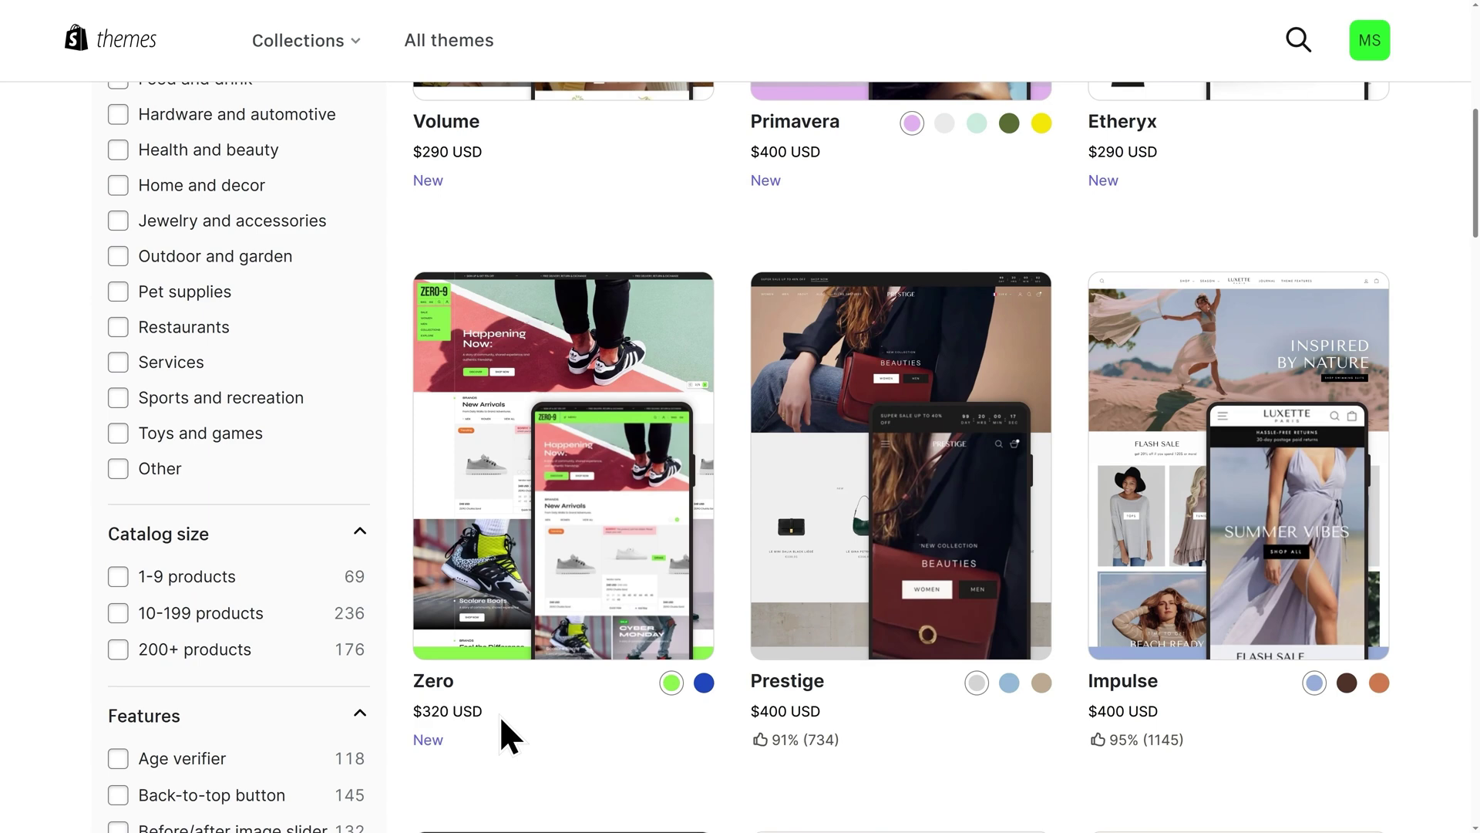
scroll(506, 730, up, 8)
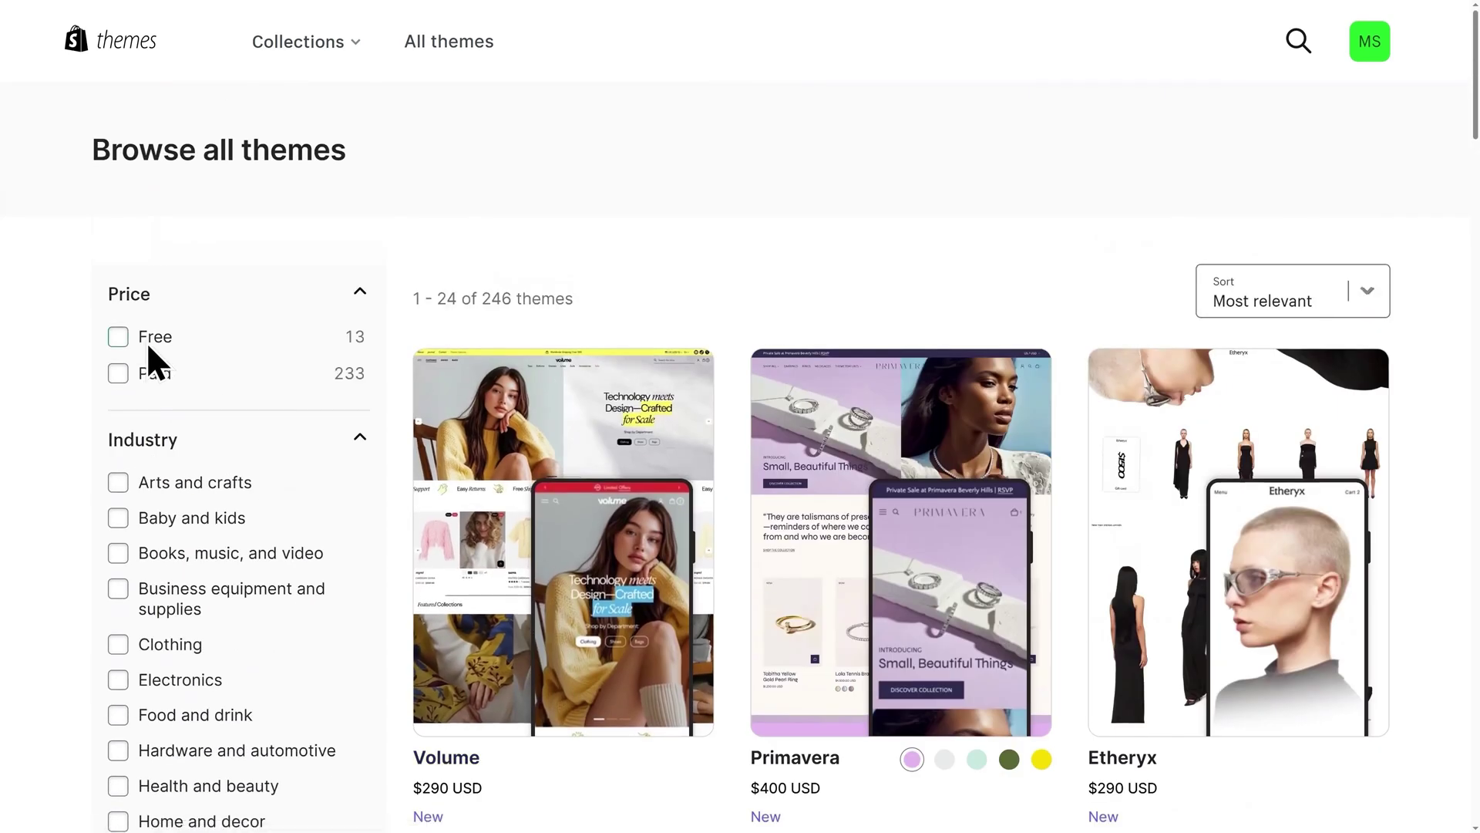
click(150, 339)
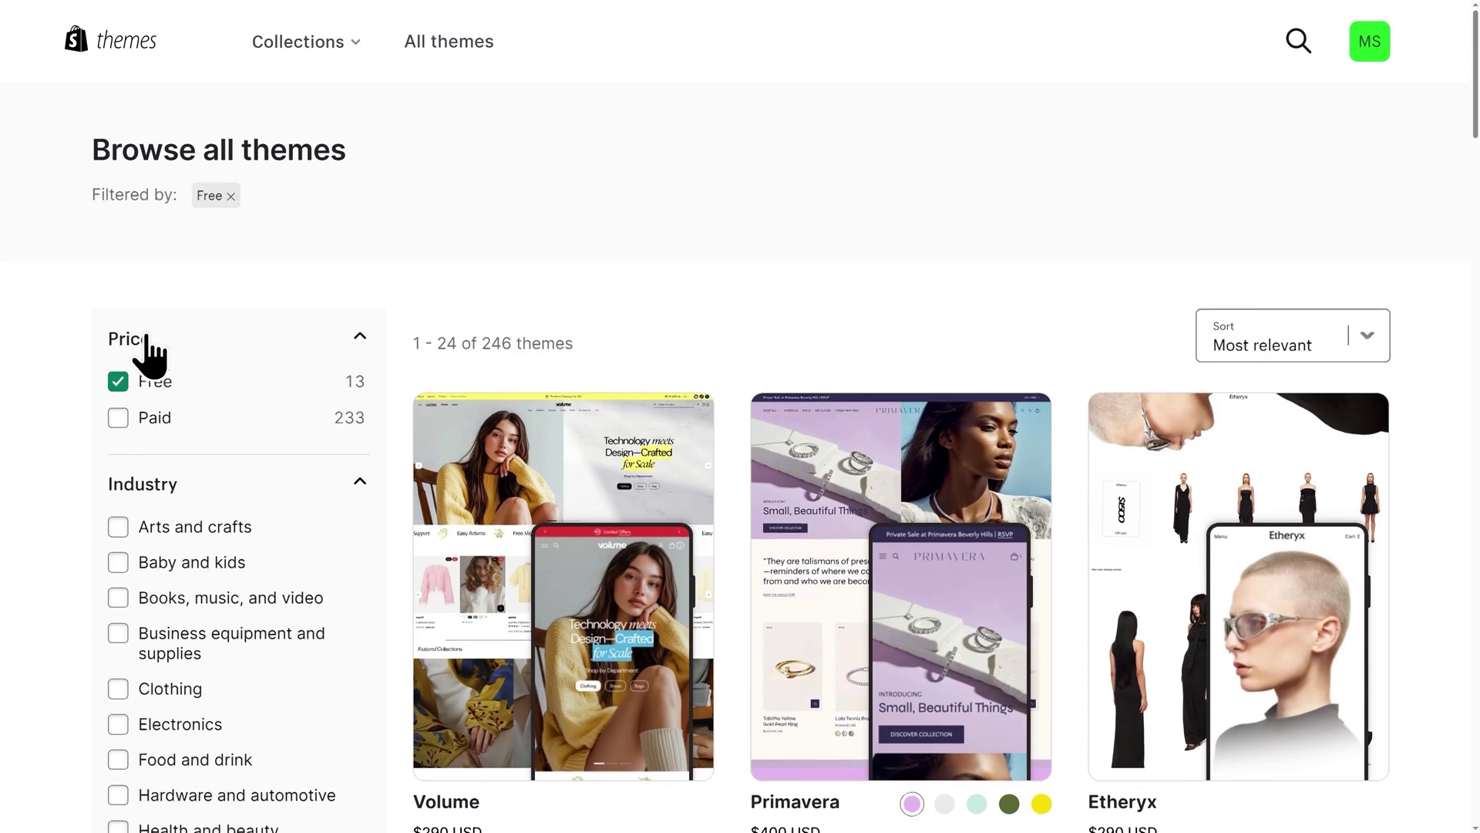
Examine the free themes' designs and ratings throughout the filtered listing.
scroll(893, 470, down, 8)
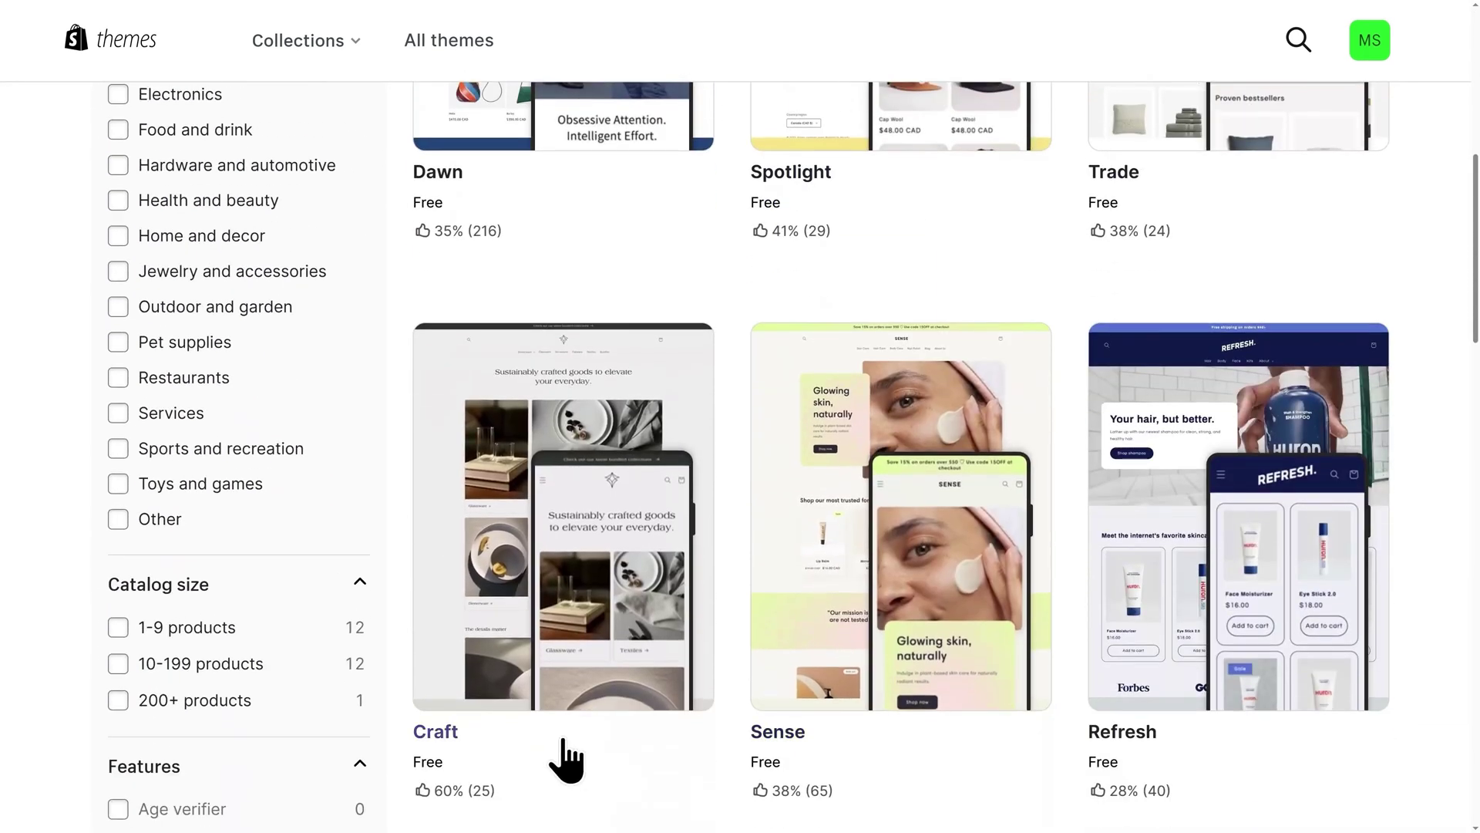
scroll(494, 733, down, 1)
scroll(1041, 670, down, 1)
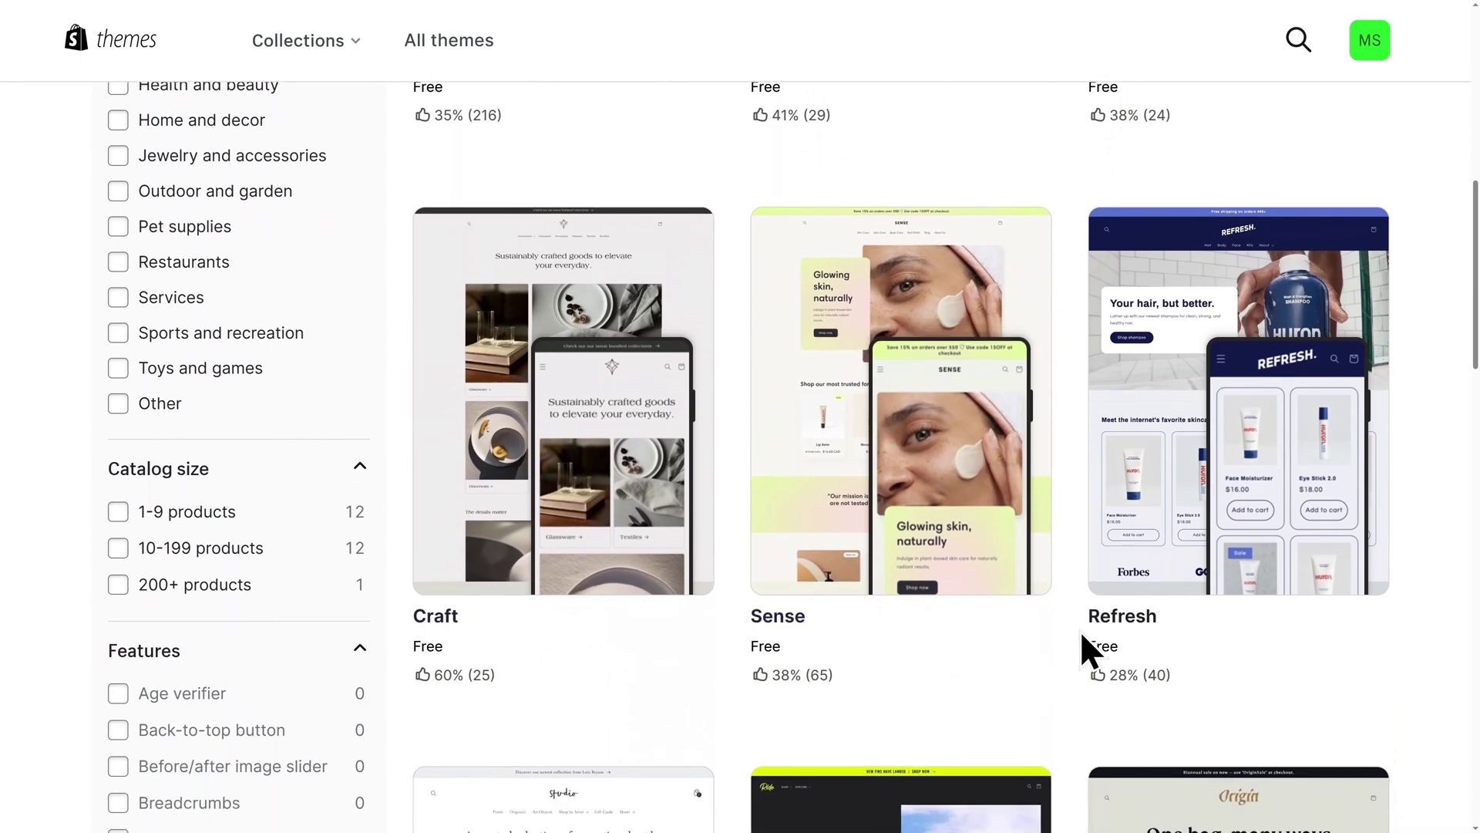
scroll(703, 579, down, 5)
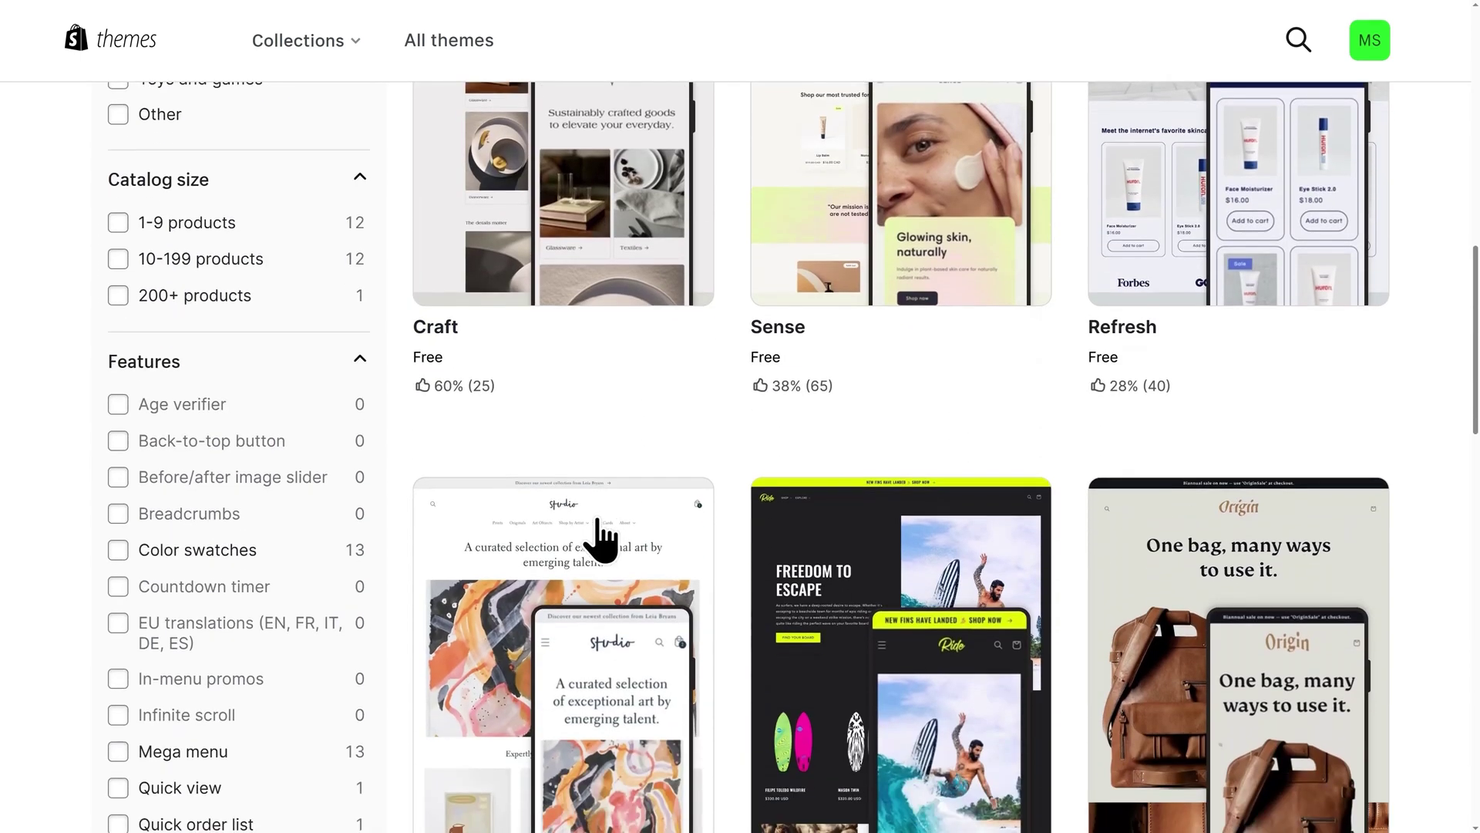
scroll(624, 571, down, 2)
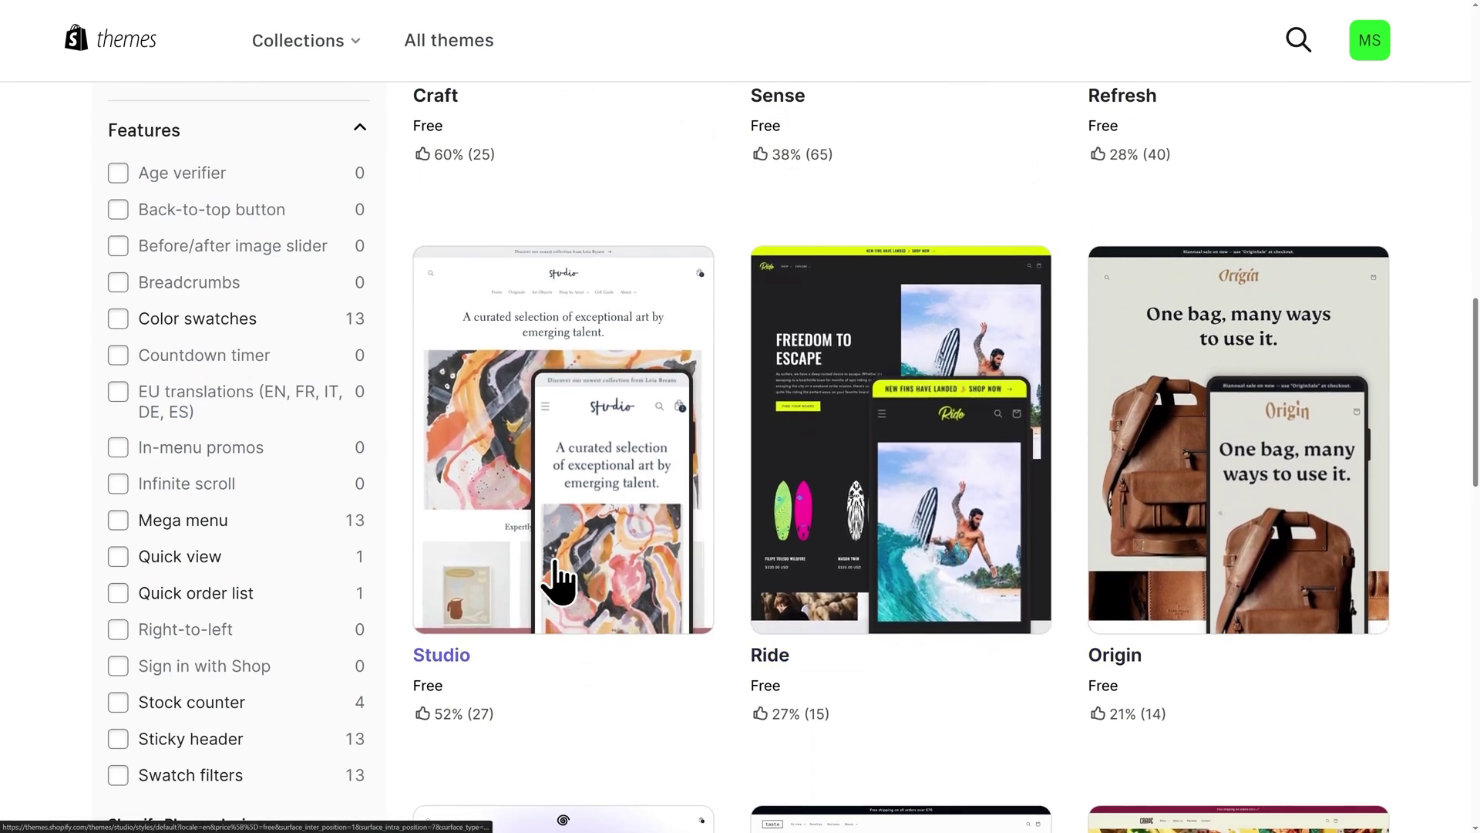
scroll(559, 582, up, 12)
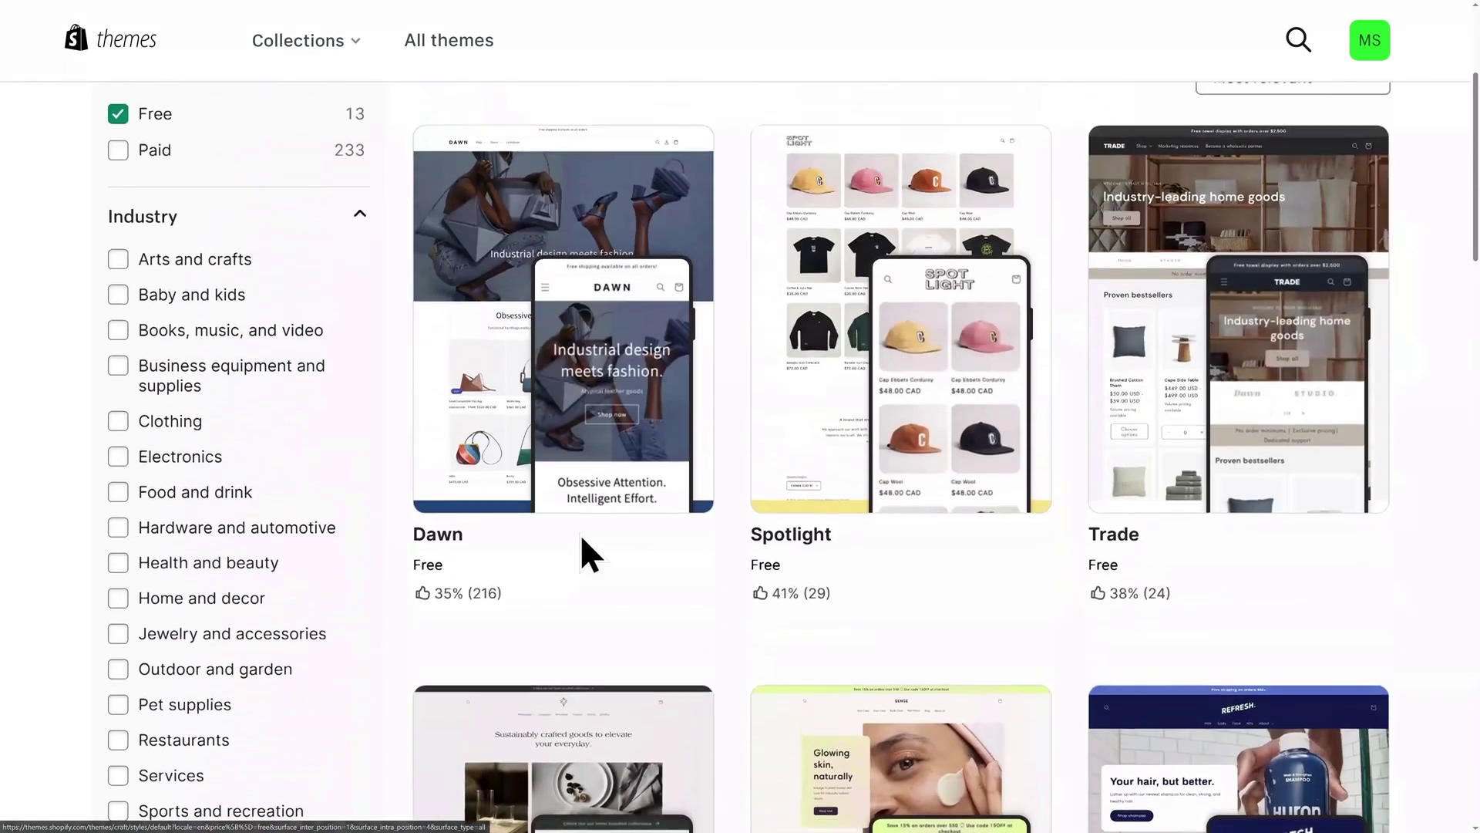
scroll(580, 533, up, 2)
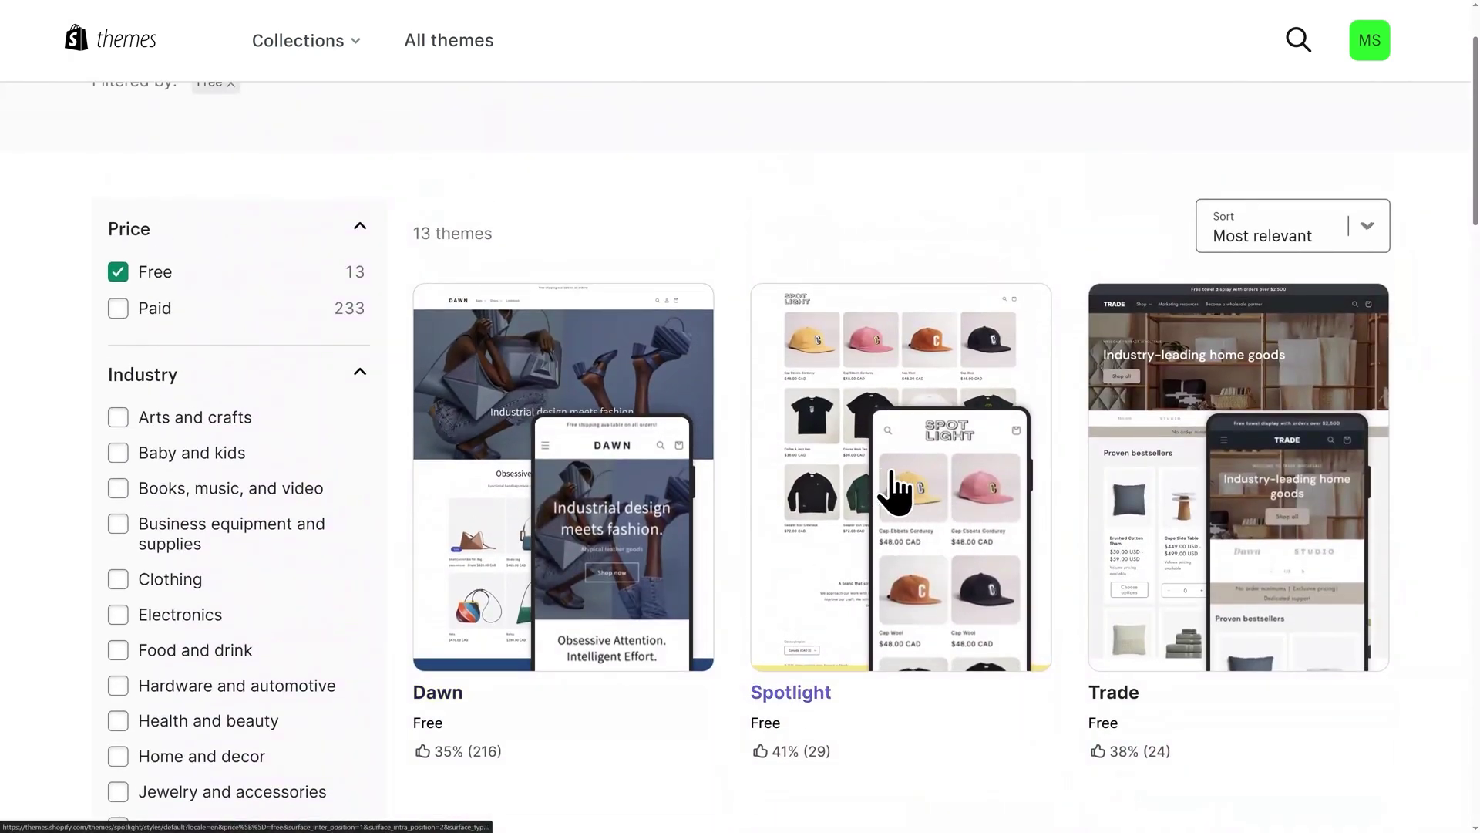
Preview the Spotlight theme's demo store and add the theme to the store's theme library.
click(866, 501)
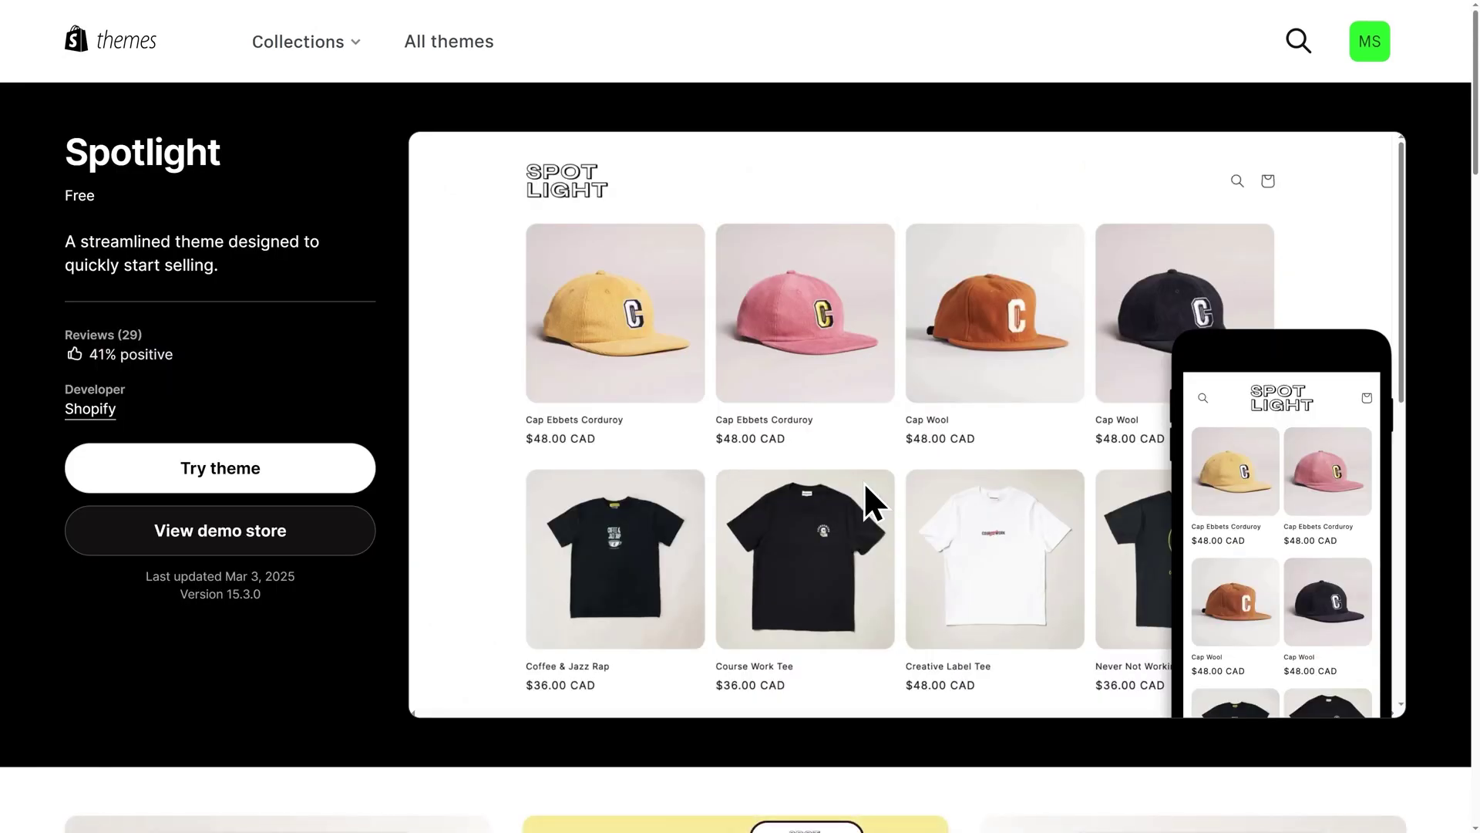
click(220, 543)
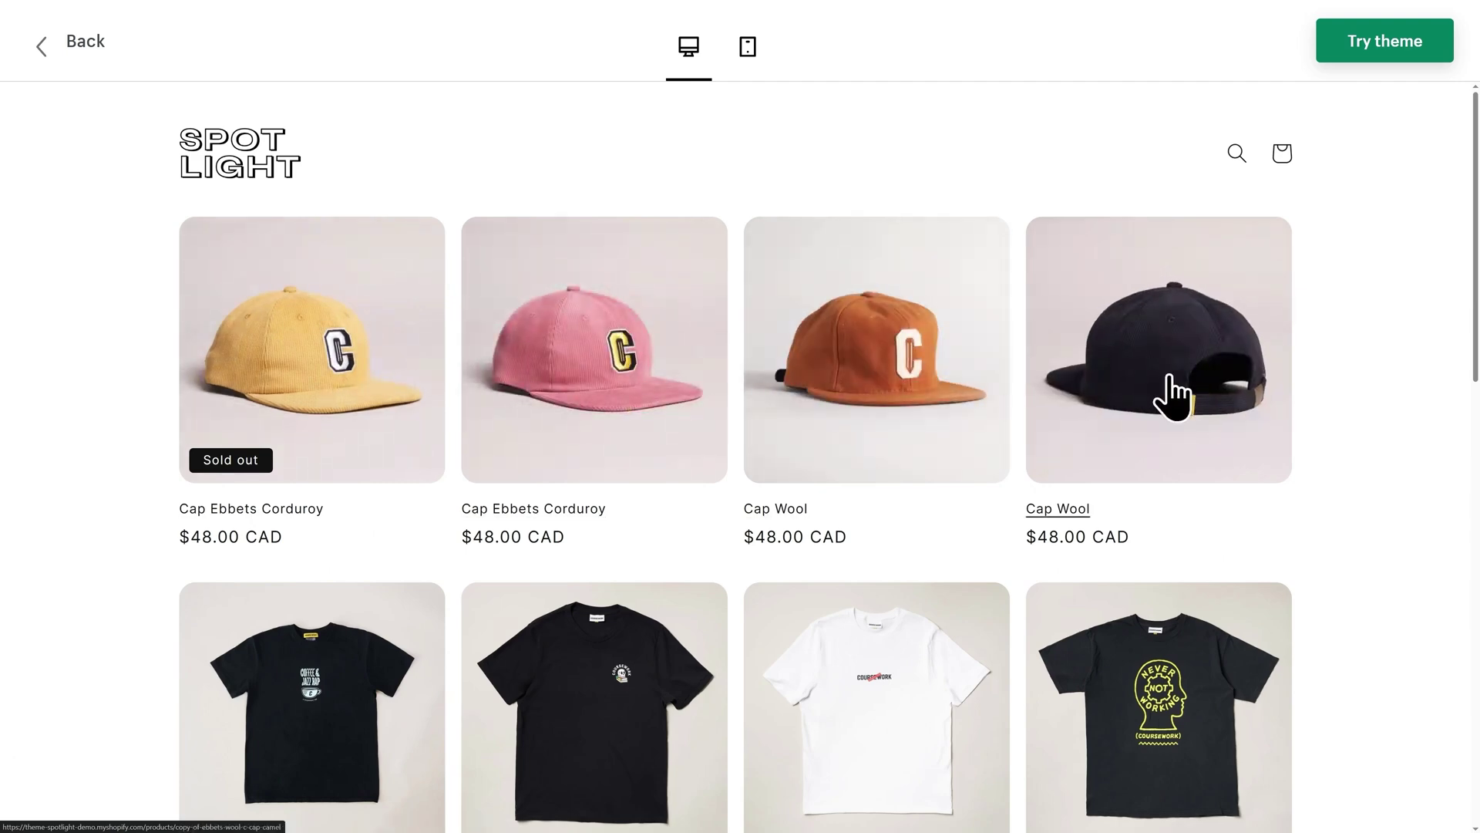
scroll(1167, 393, down, 3)
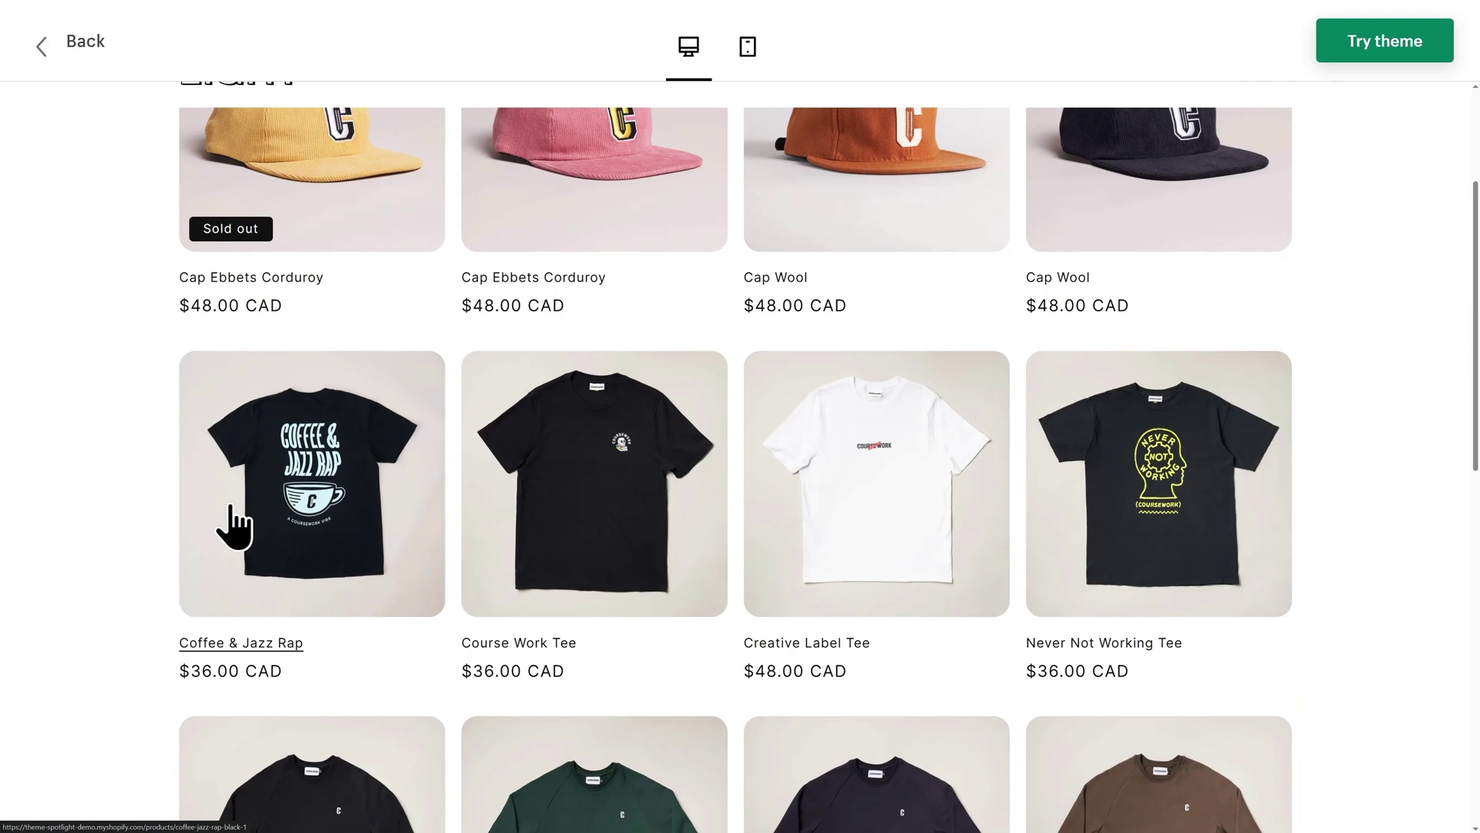
click(1374, 53)
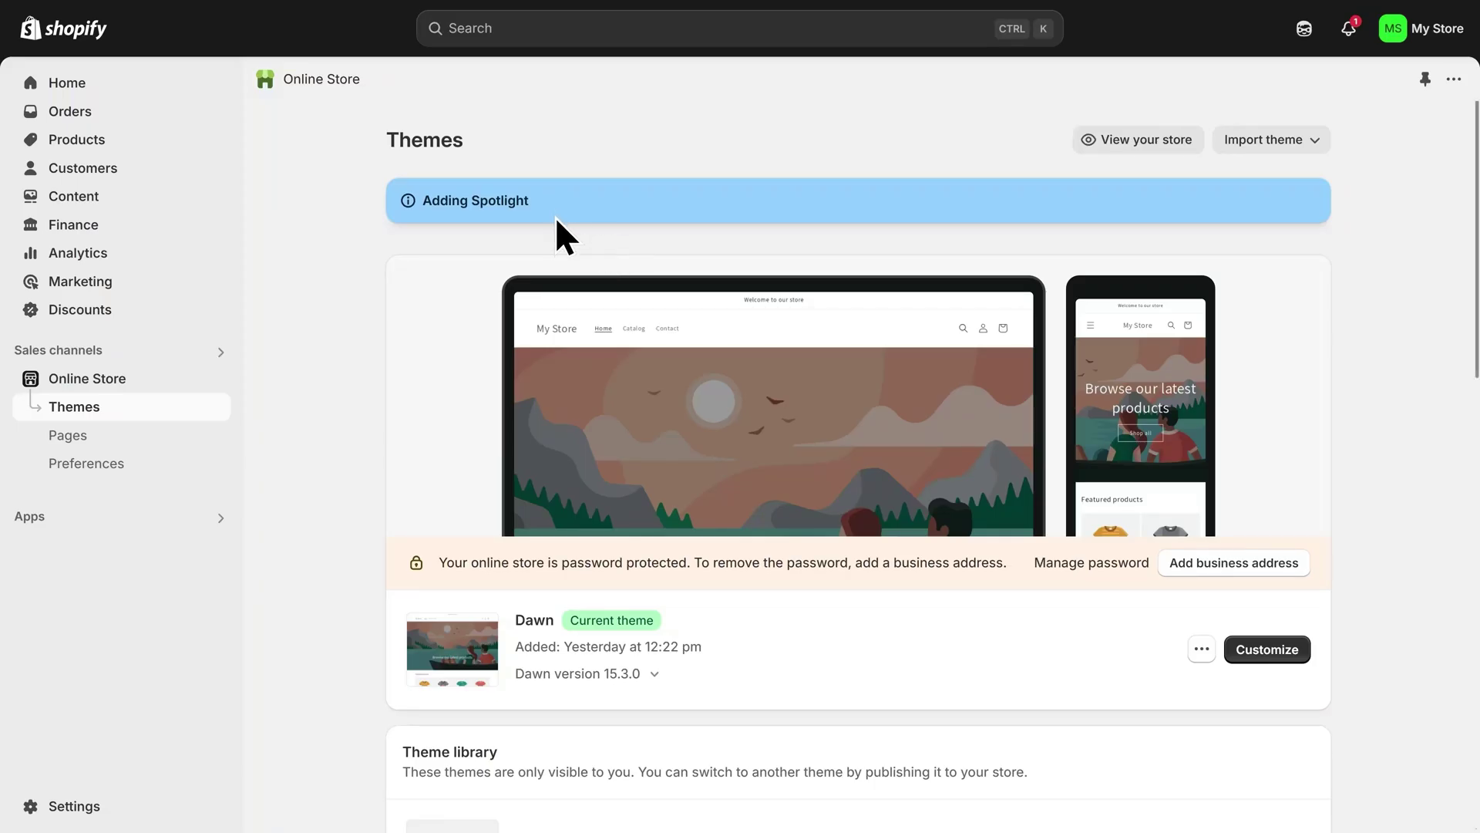
drag(555, 231, 423, 214)
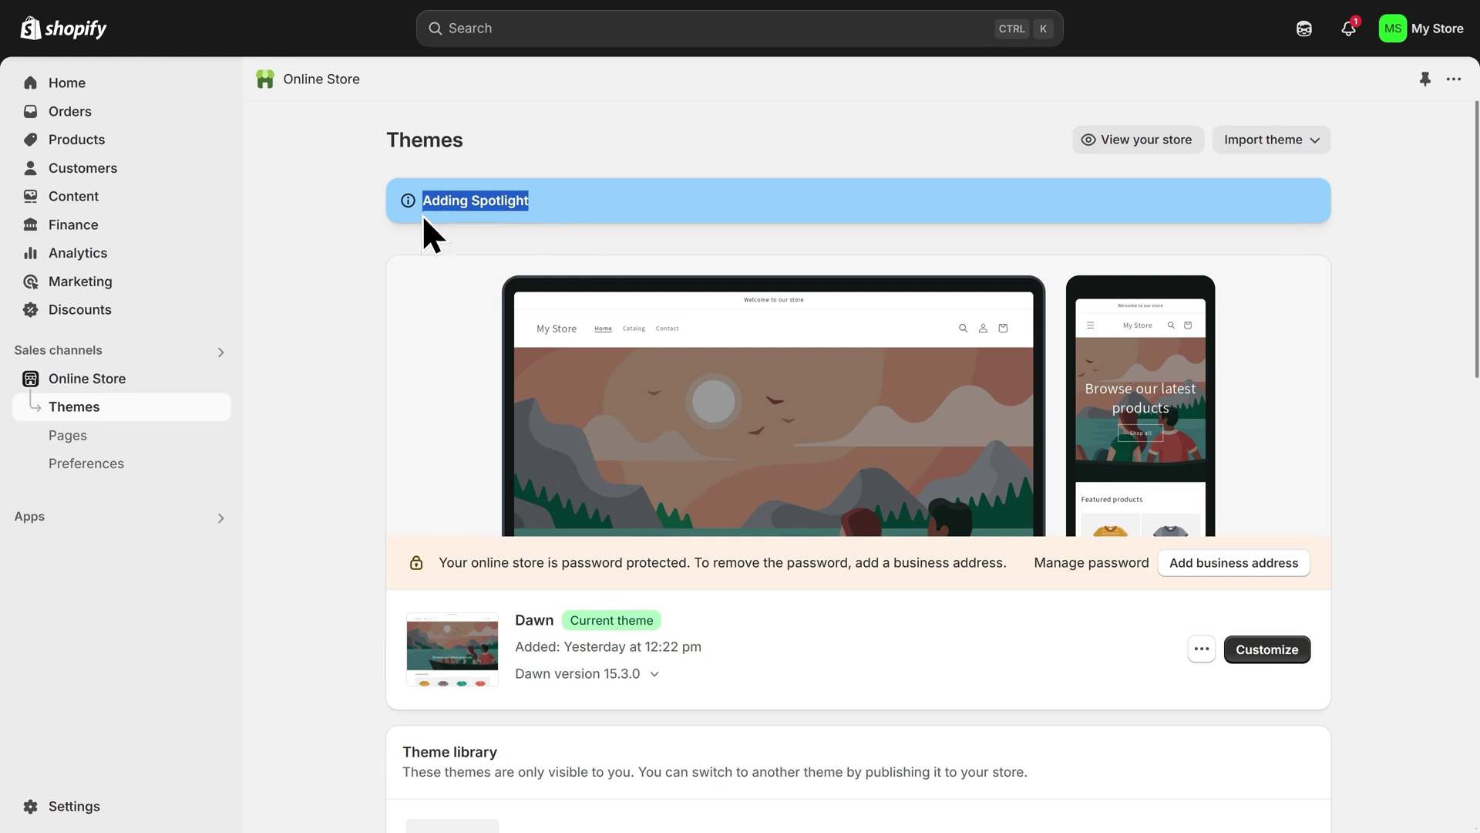
click(584, 205)
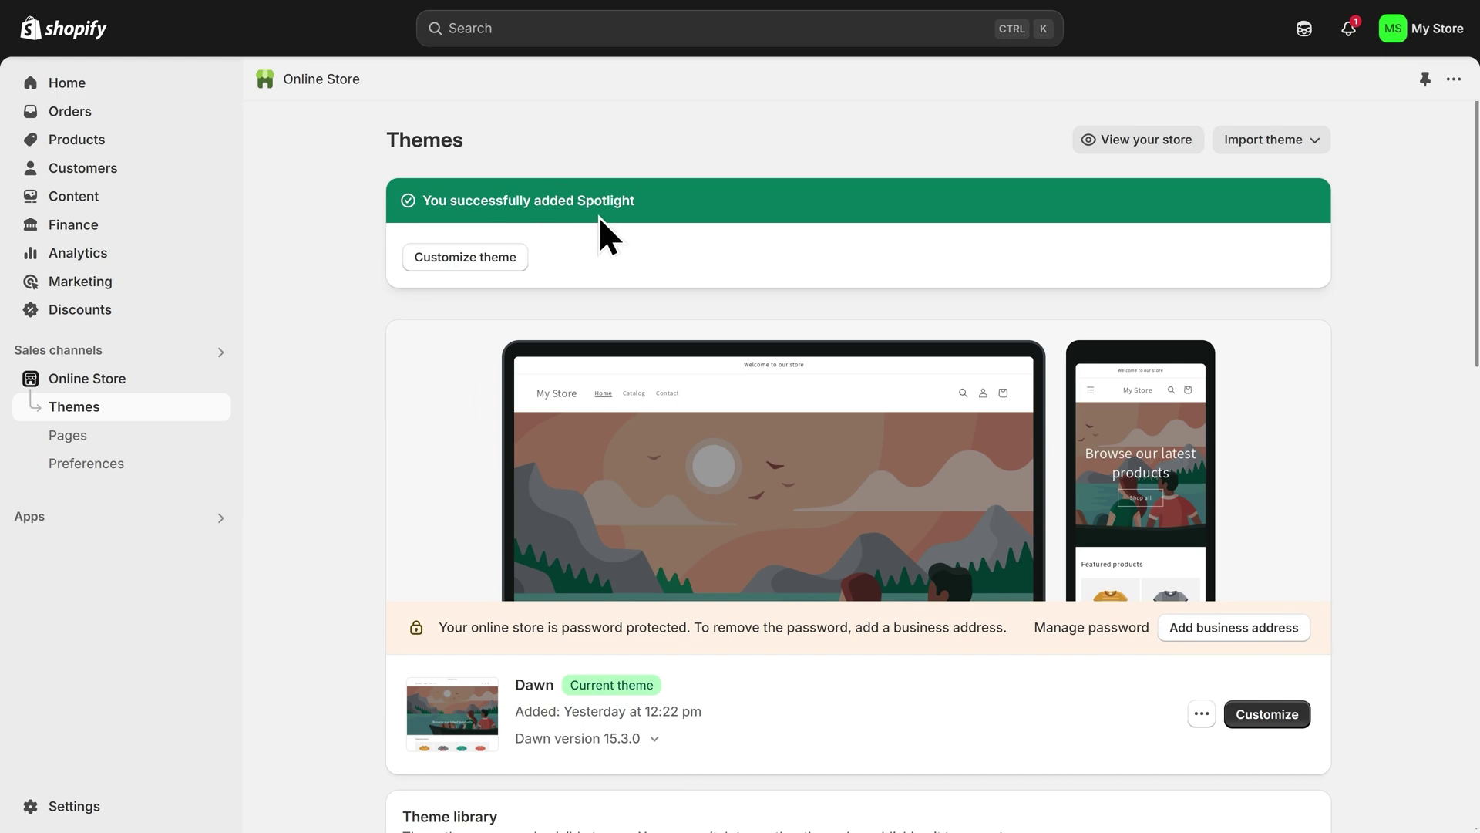
scroll(690, 264, down, 6)
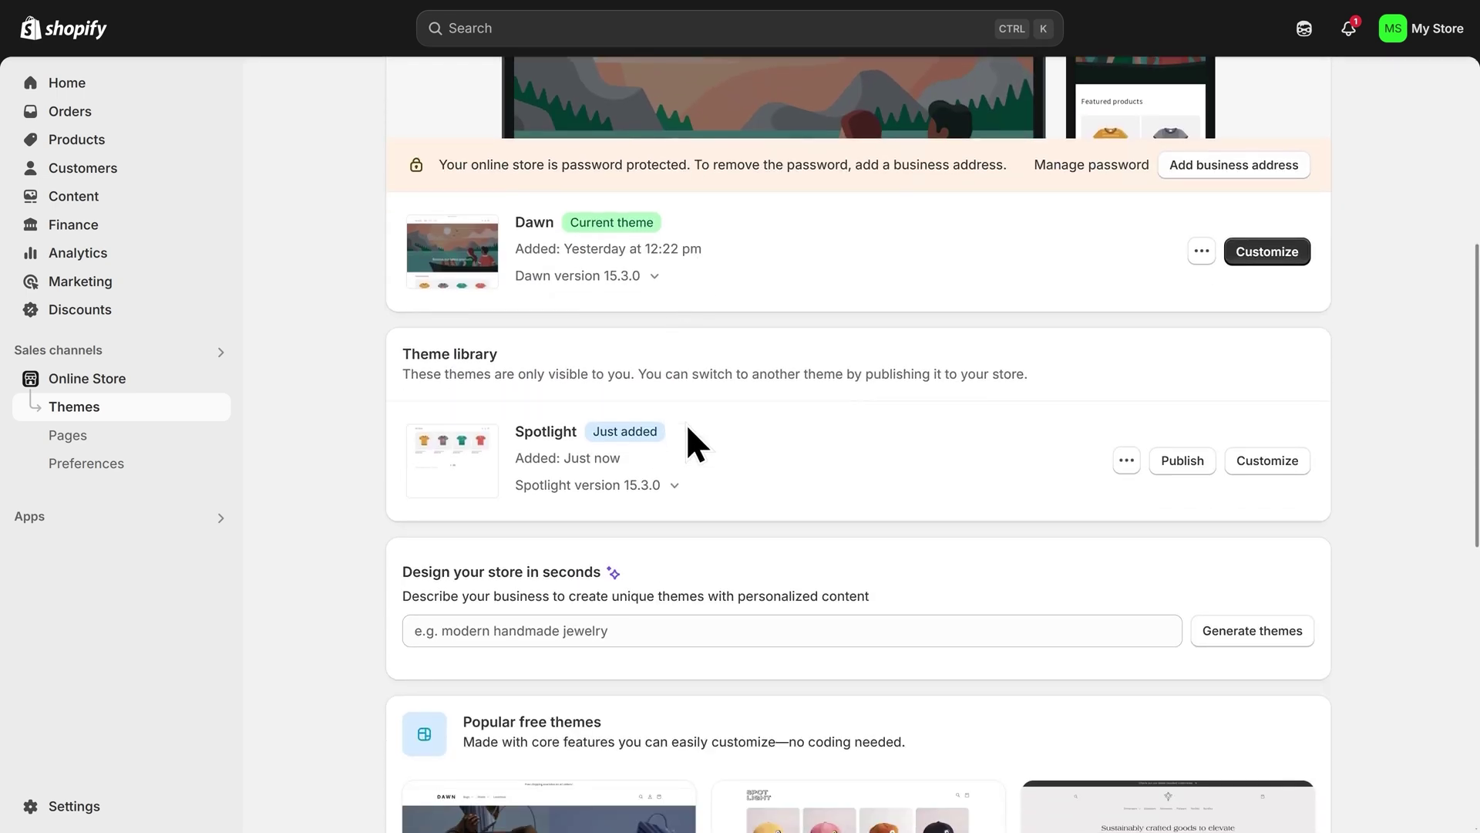
drag(700, 481, 561, 463)
click(511, 449)
click(1173, 472)
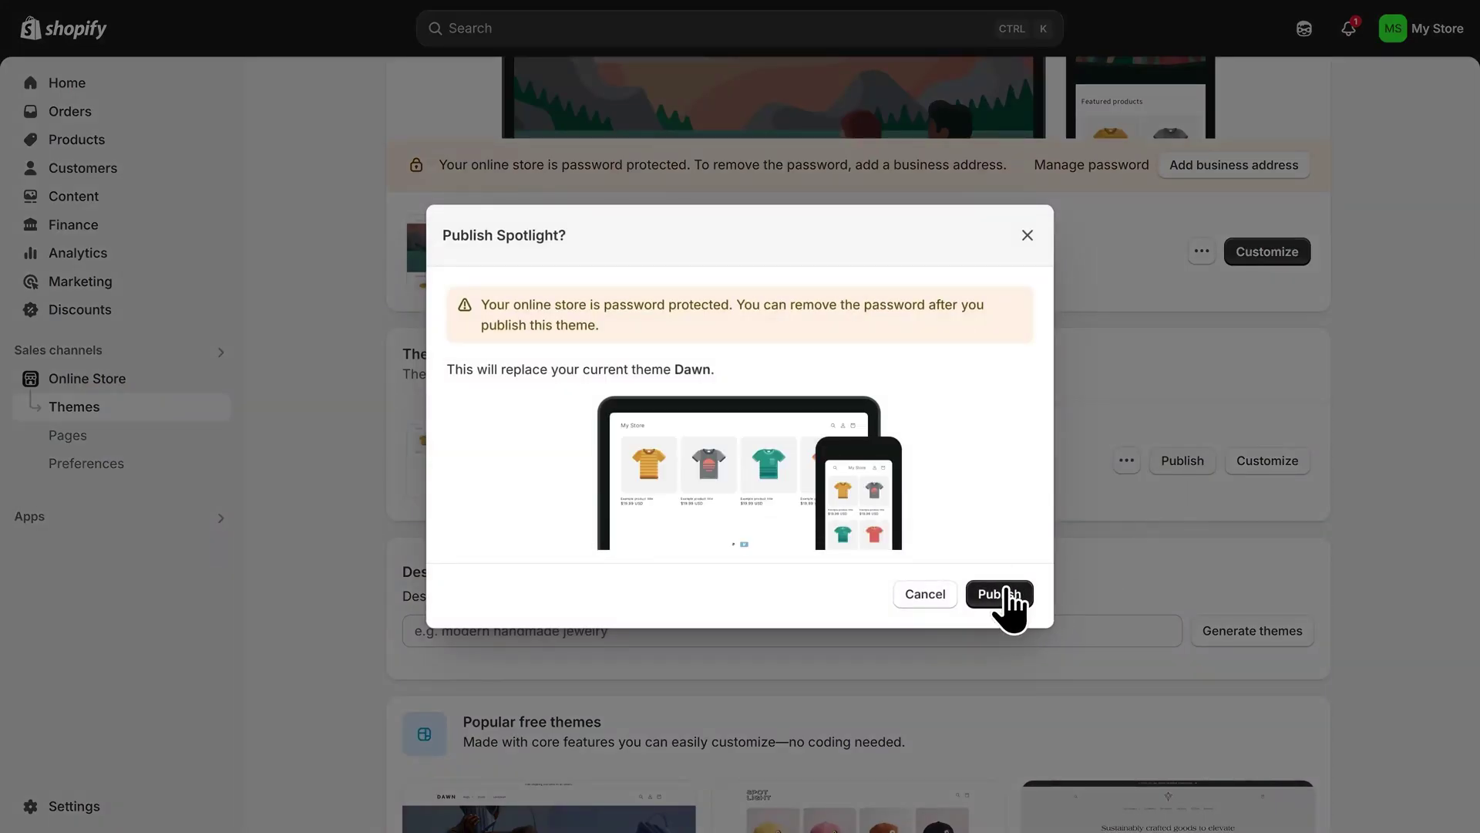
click(931, 606)
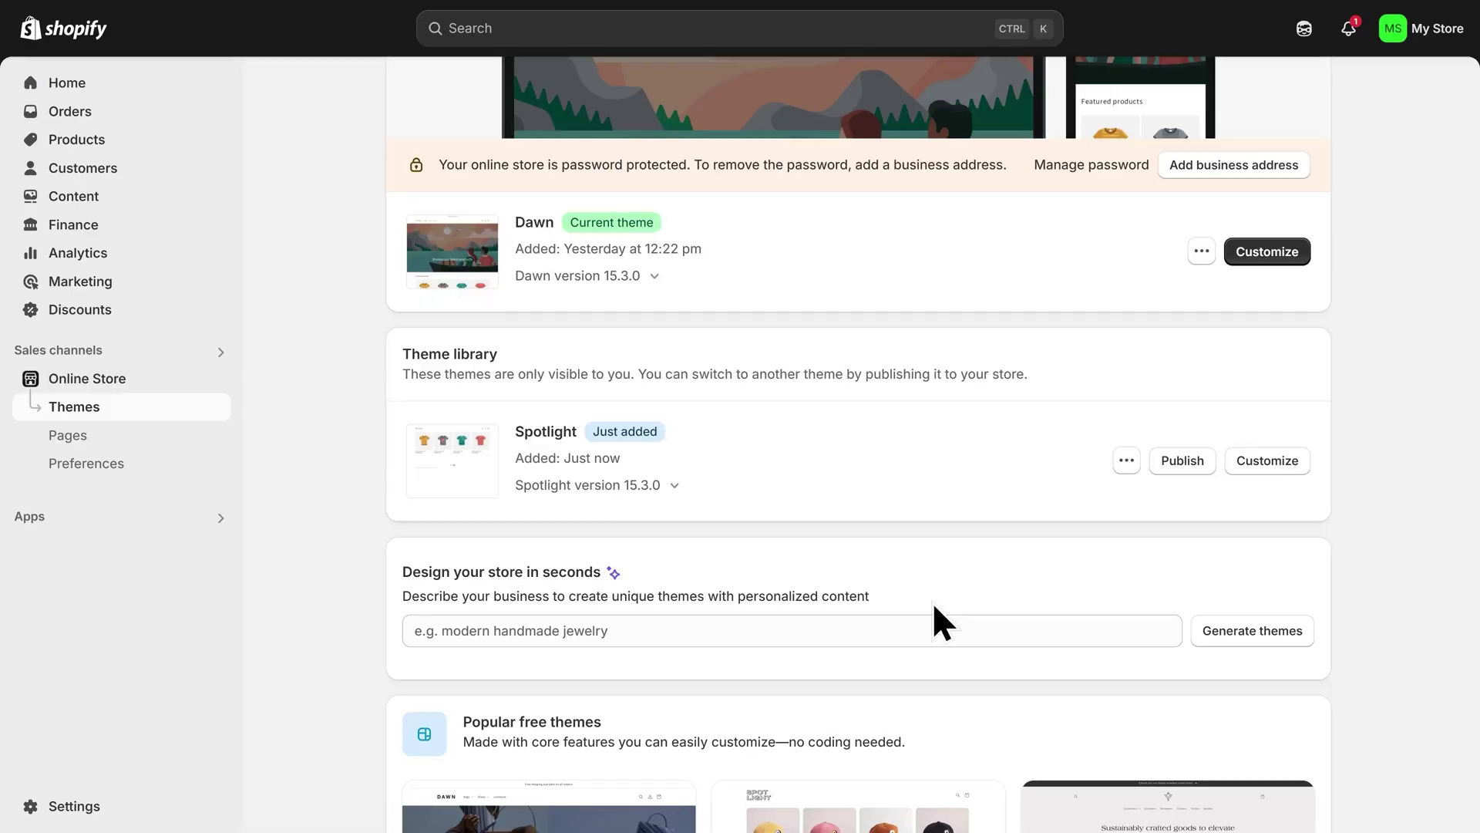
scroll(638, 390, up, 5)
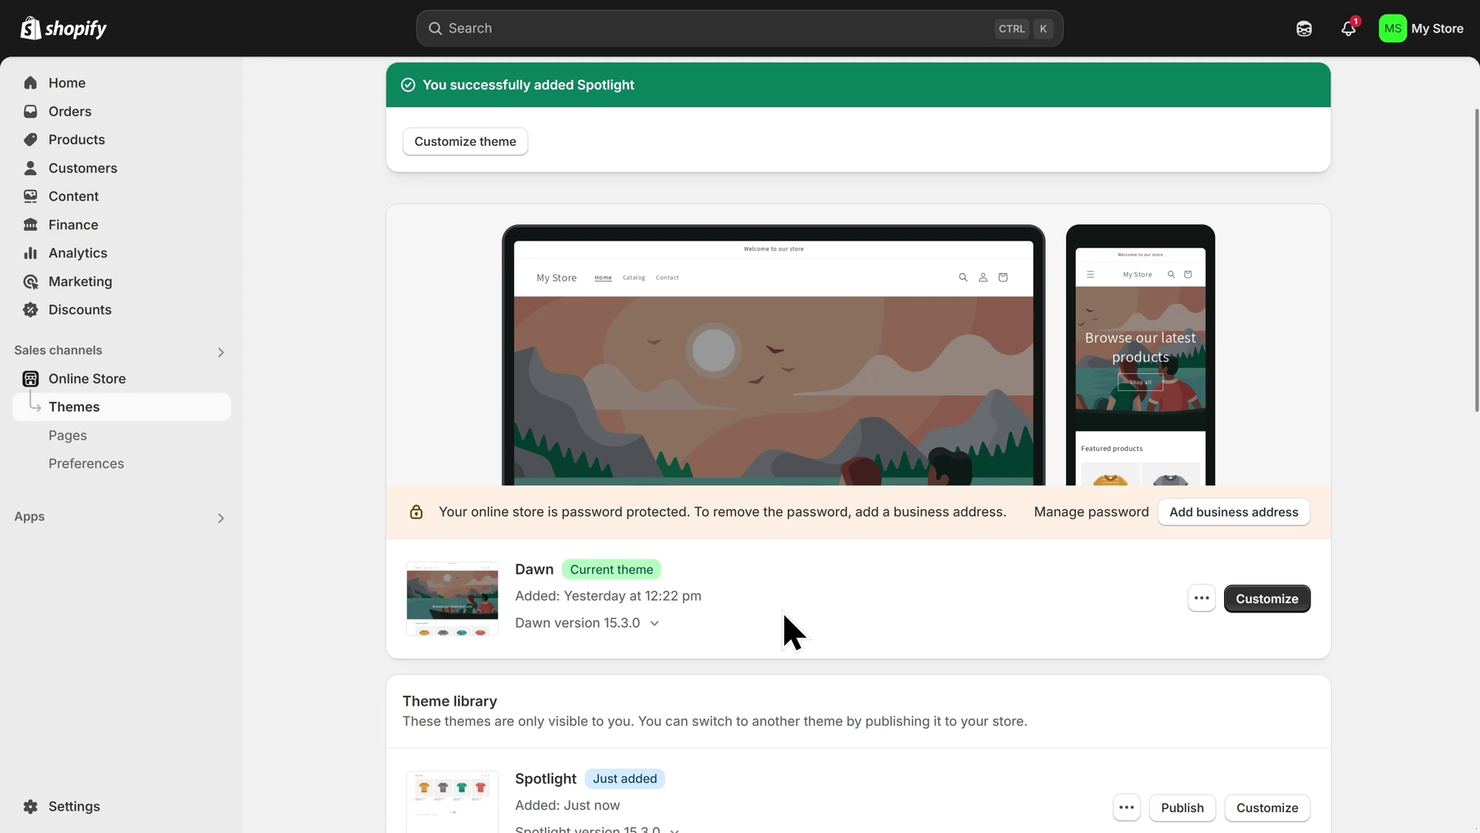
Open the current Dawn theme for customization and bring up the list of page templates.
click(1266, 598)
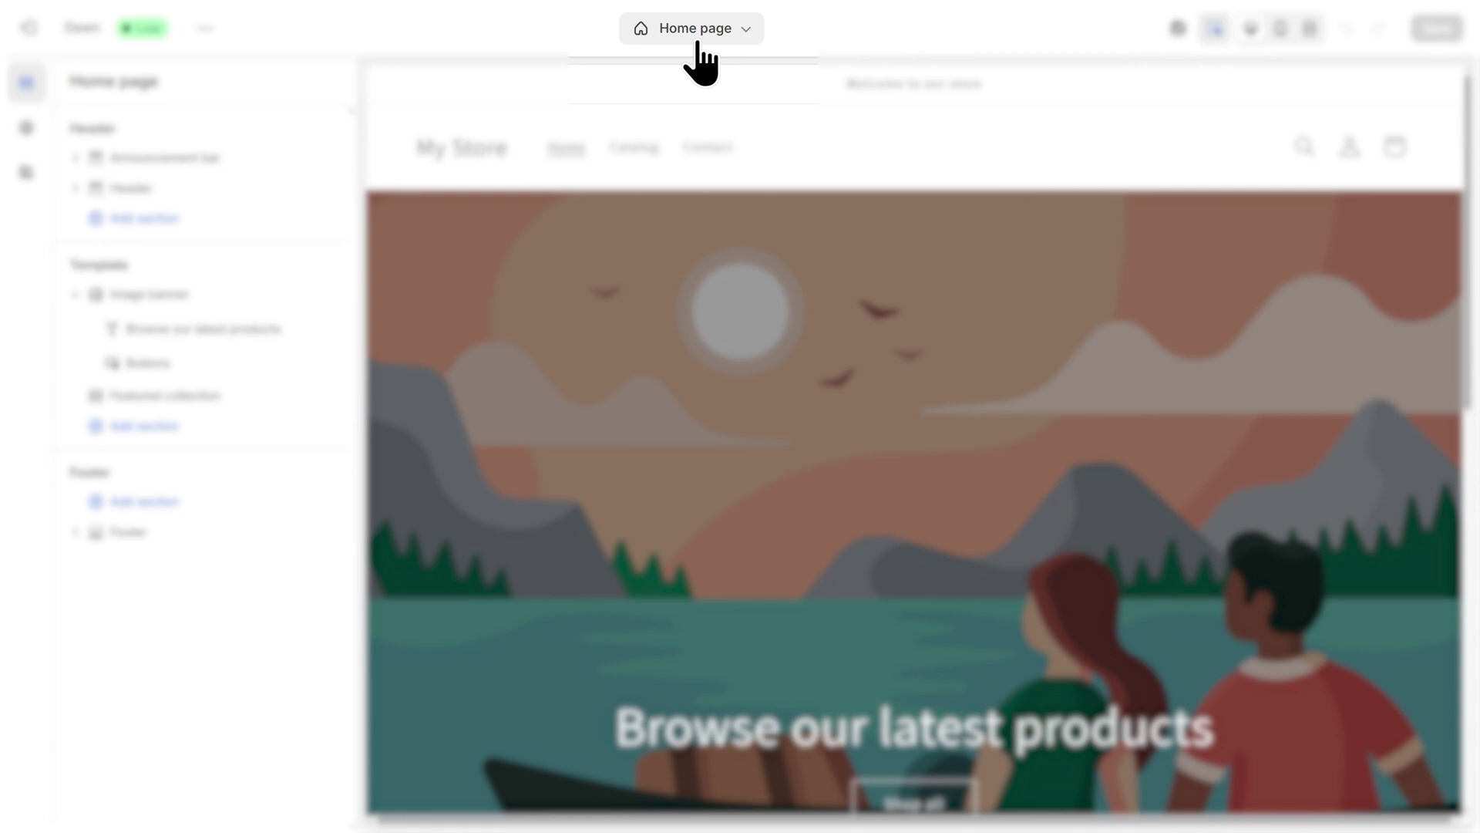
click(698, 30)
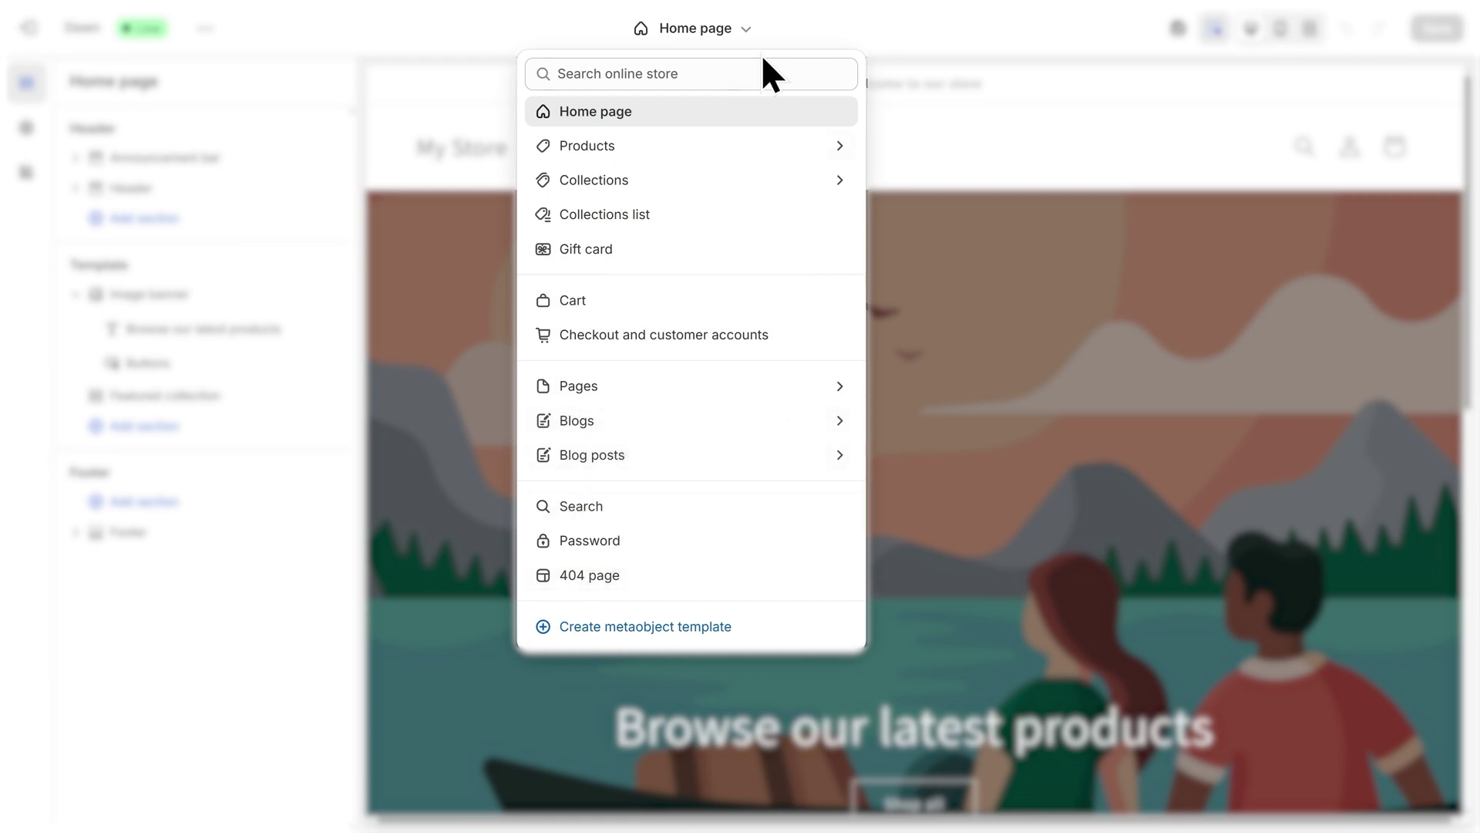
Close the page template list and examine the home page's banner, featured products, email signup and footer in the preview.
click(737, 38)
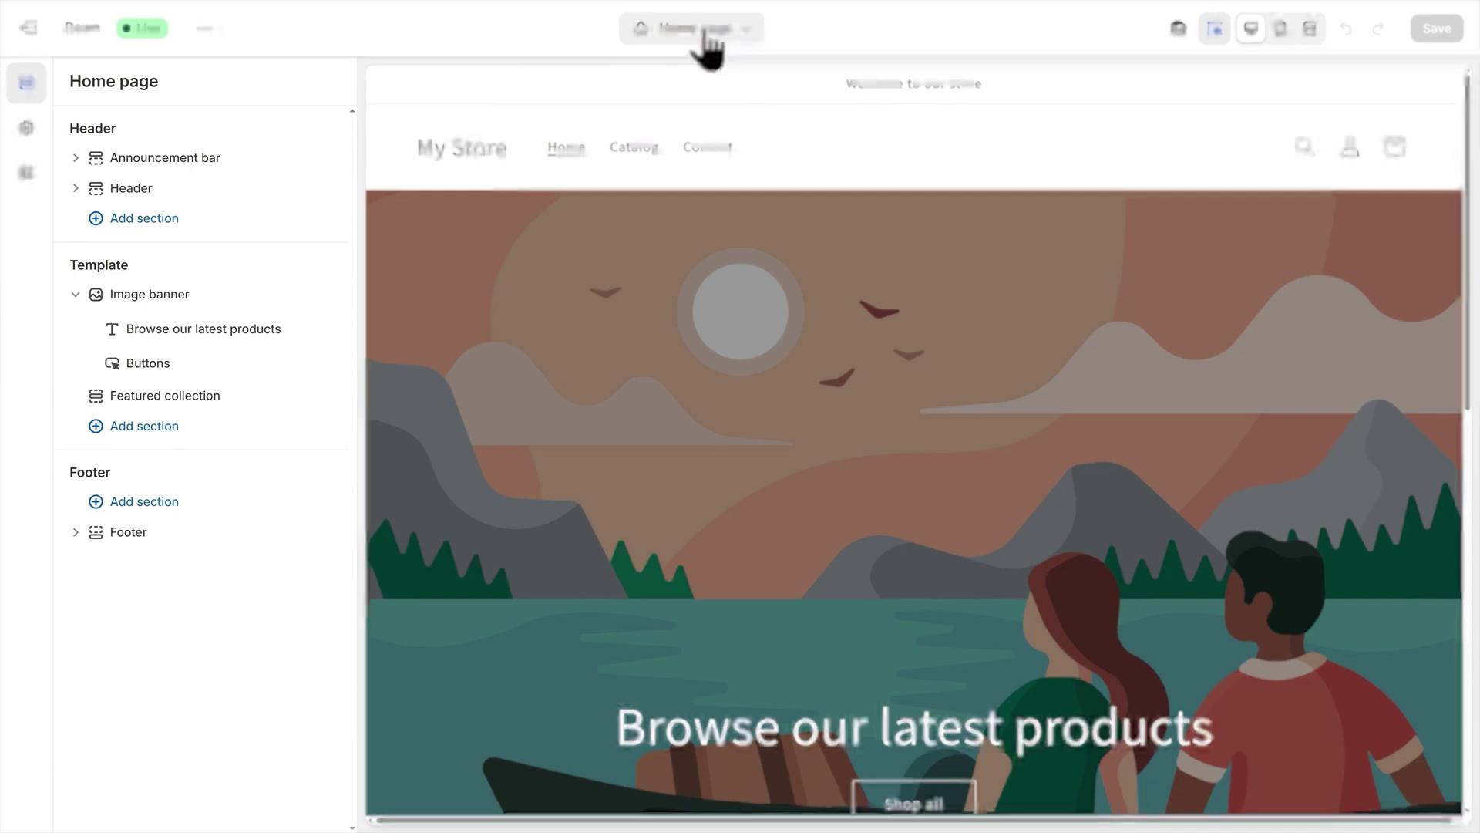
mouse_move(299, 166)
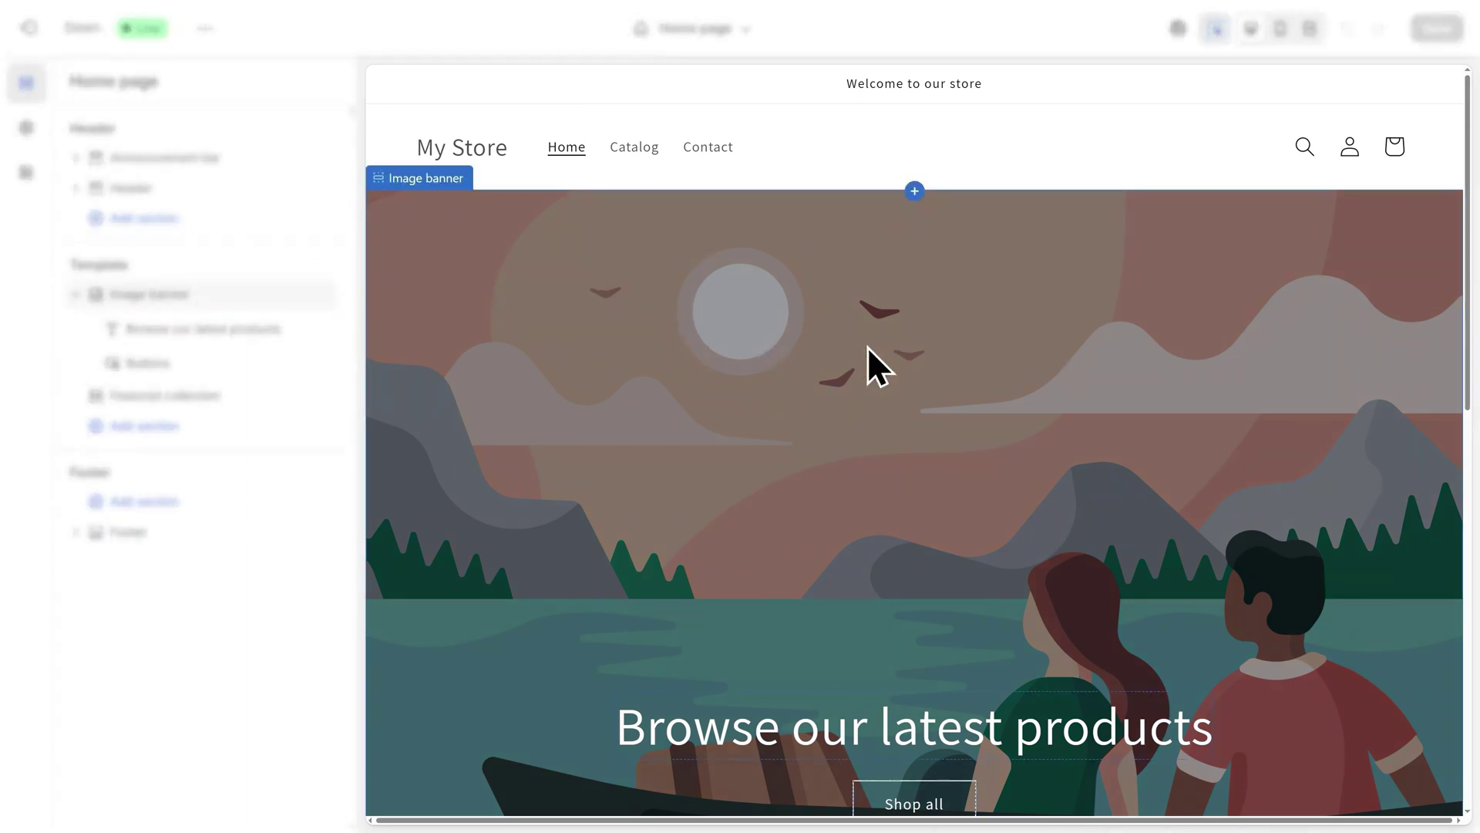
scroll(867, 345, down, 8)
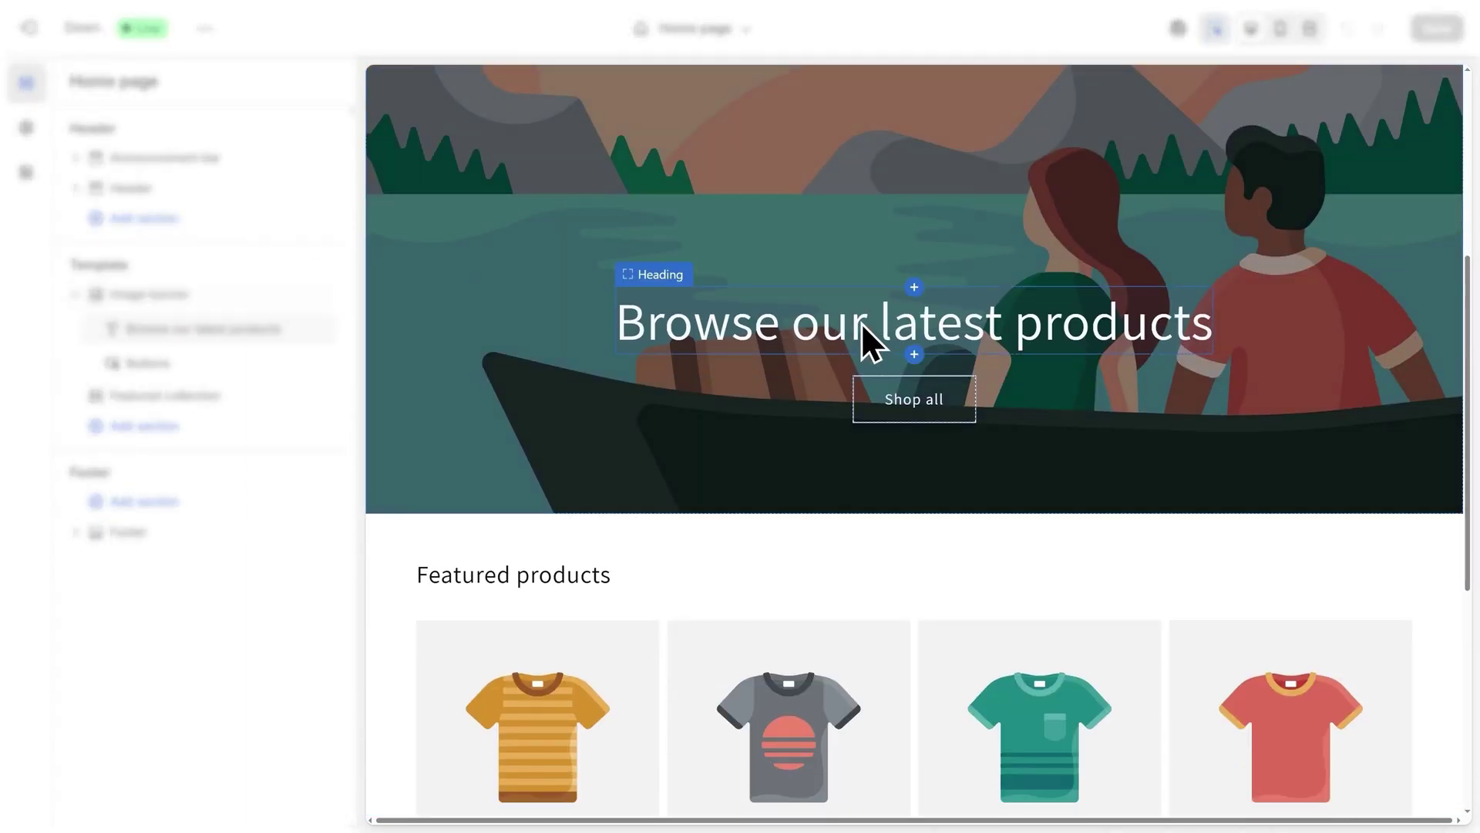
scroll(837, 323, down, 3)
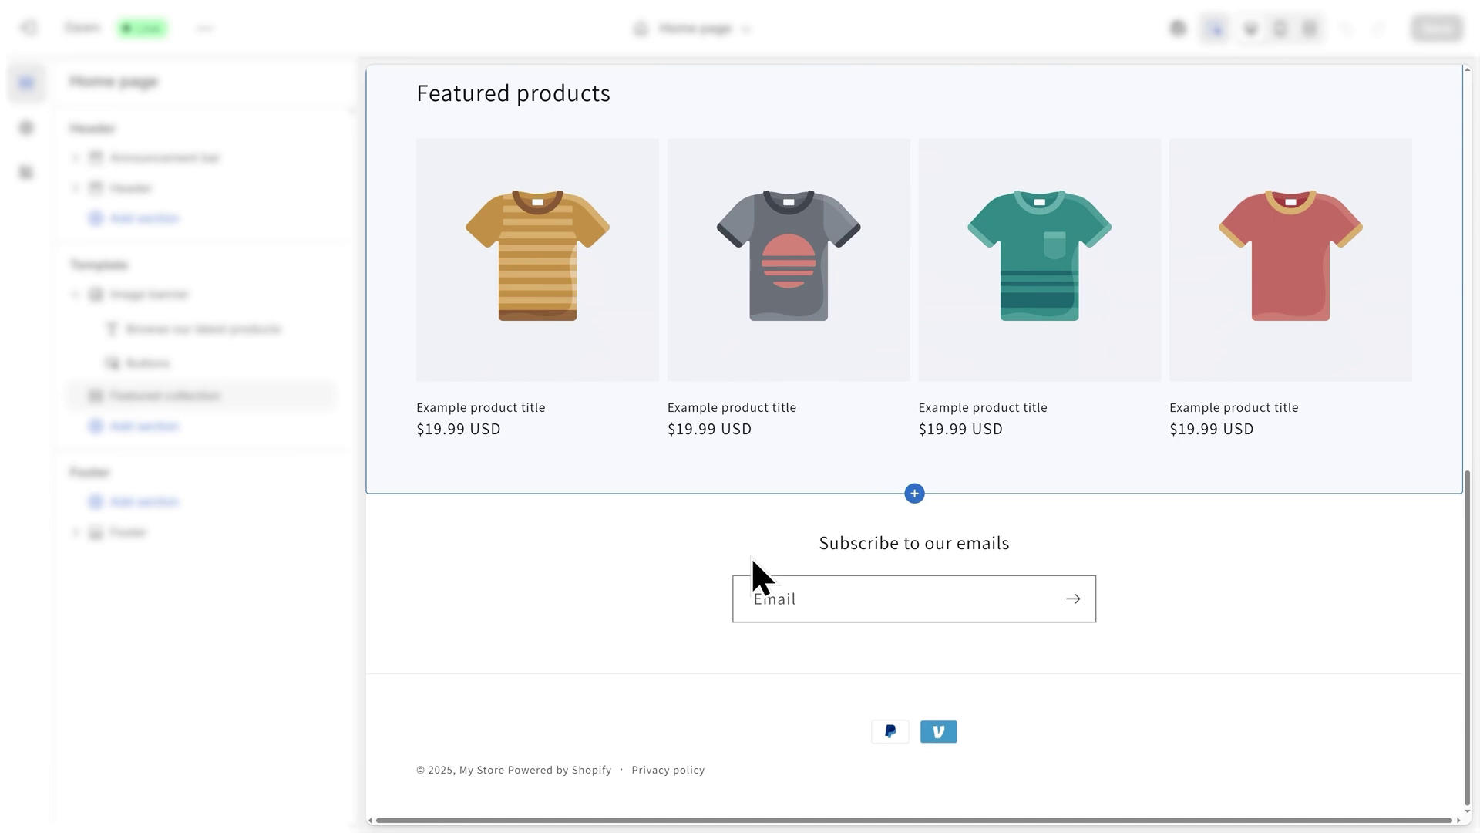
scroll(845, 390, up, 3)
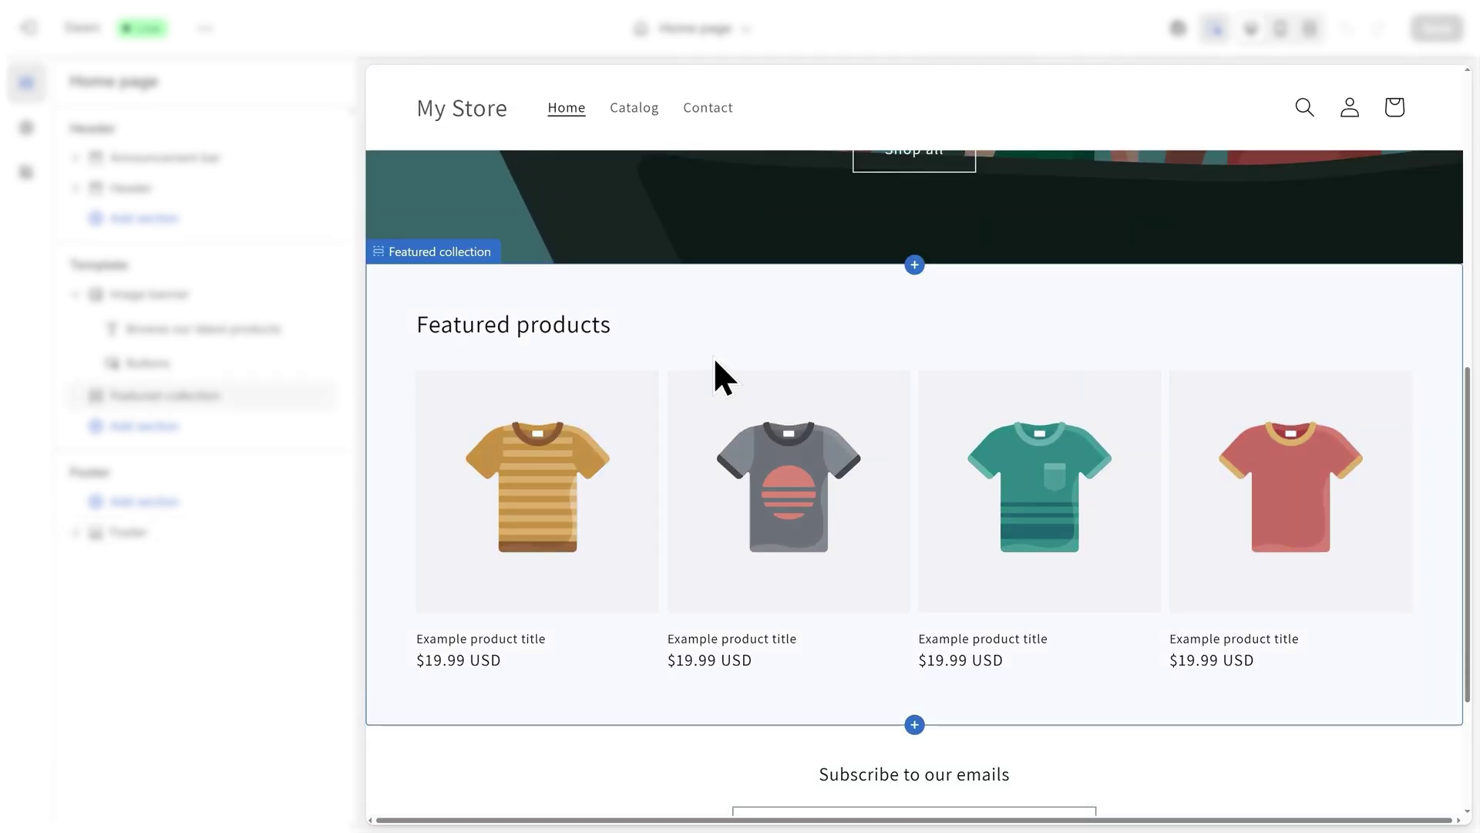
scroll(723, 363, up, 6)
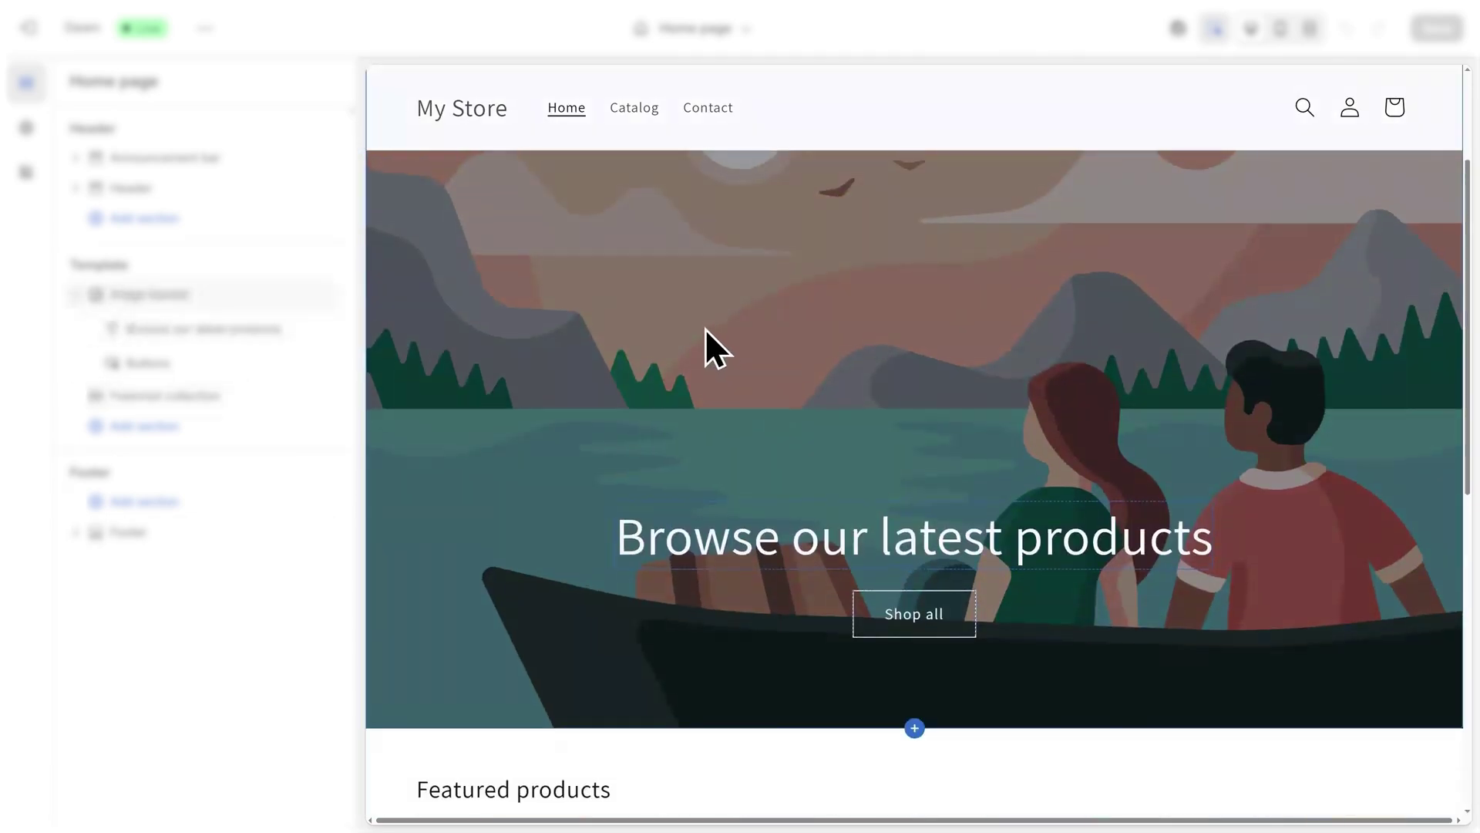
scroll(704, 328, up, 3)
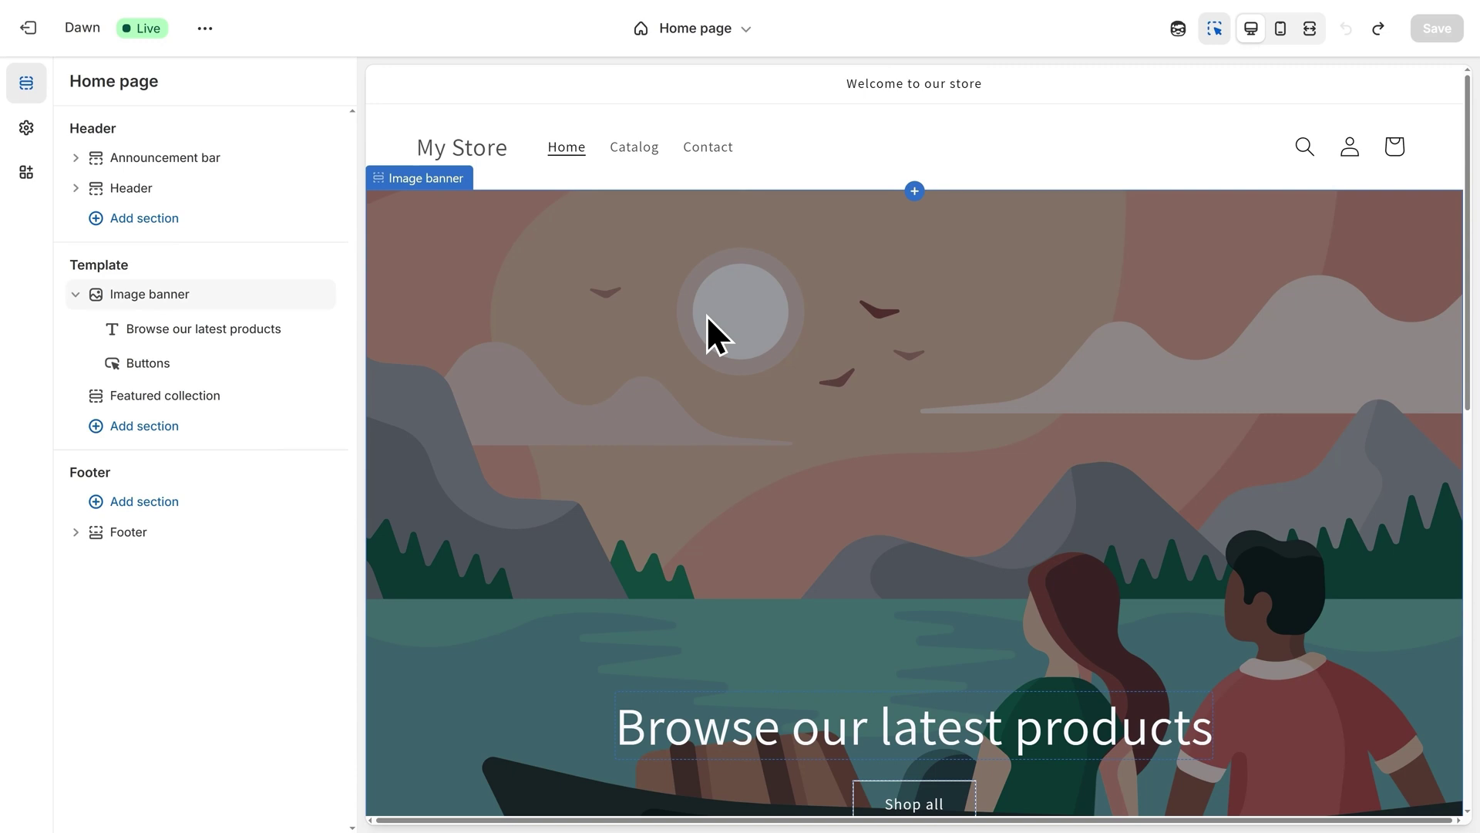
scroll(702, 317, down, 2)
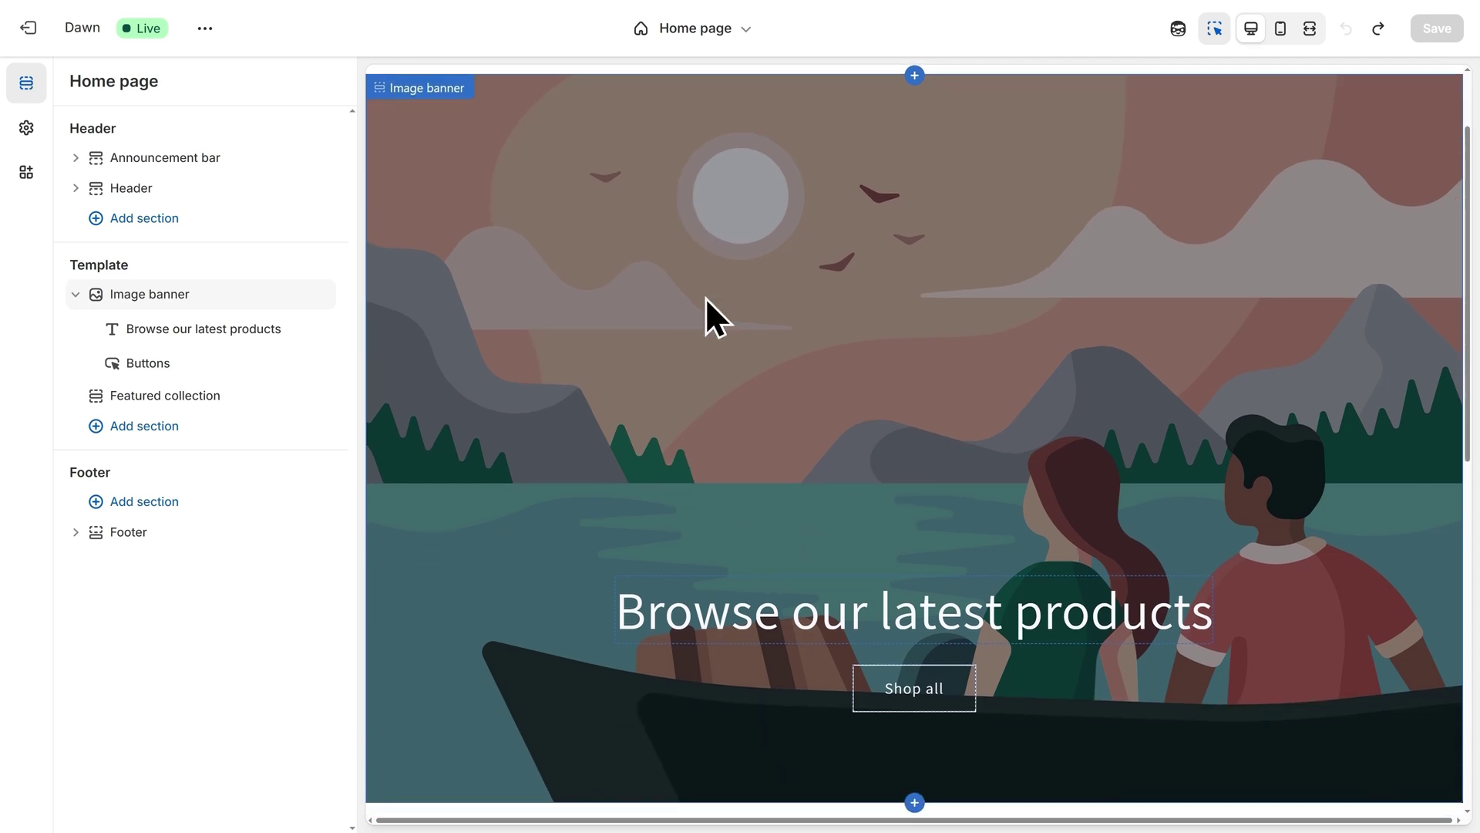
scroll(682, 416, down, 1)
scroll(676, 349, up, 2)
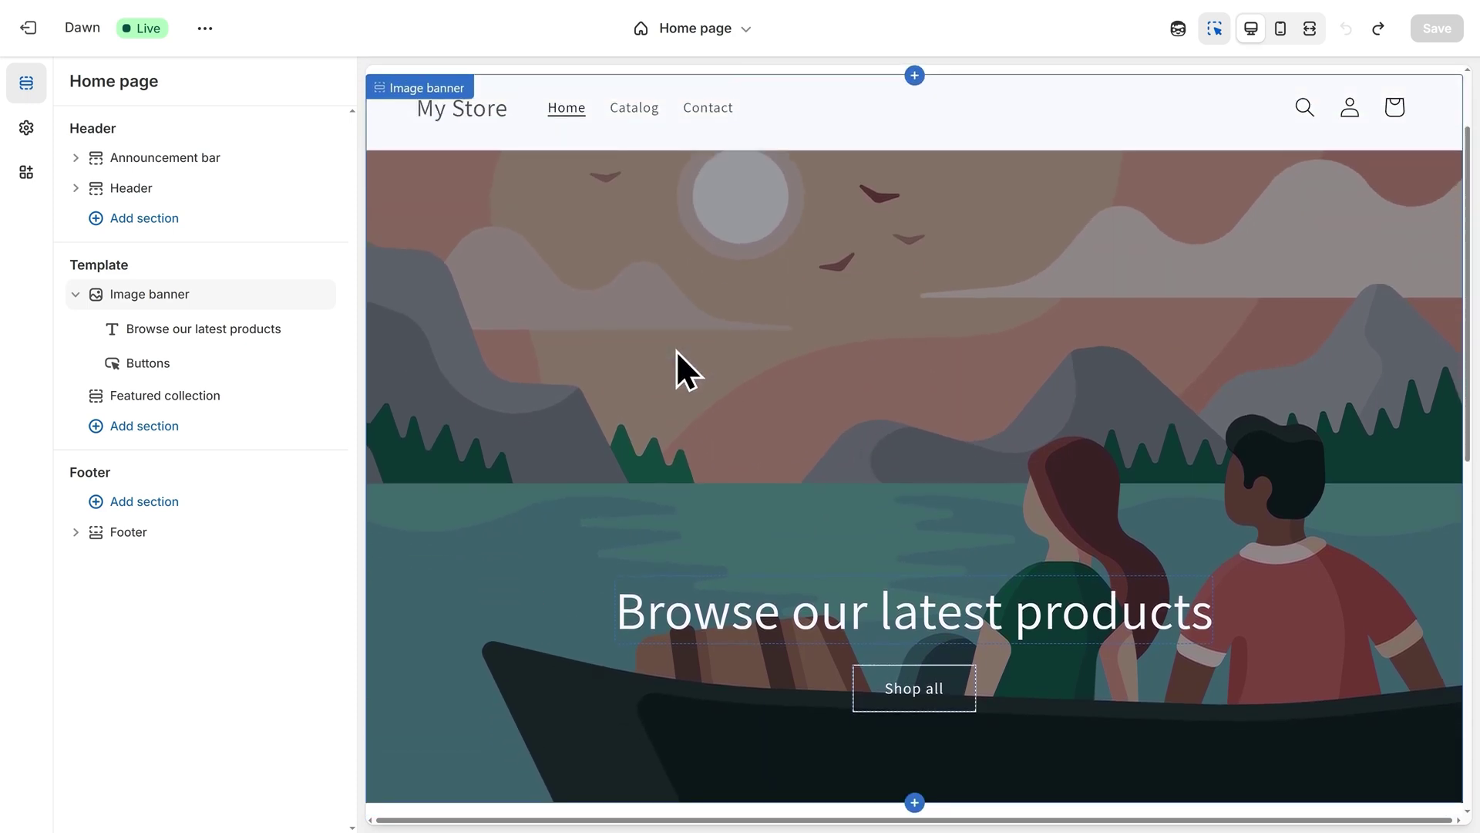
scroll(681, 348, up, 2)
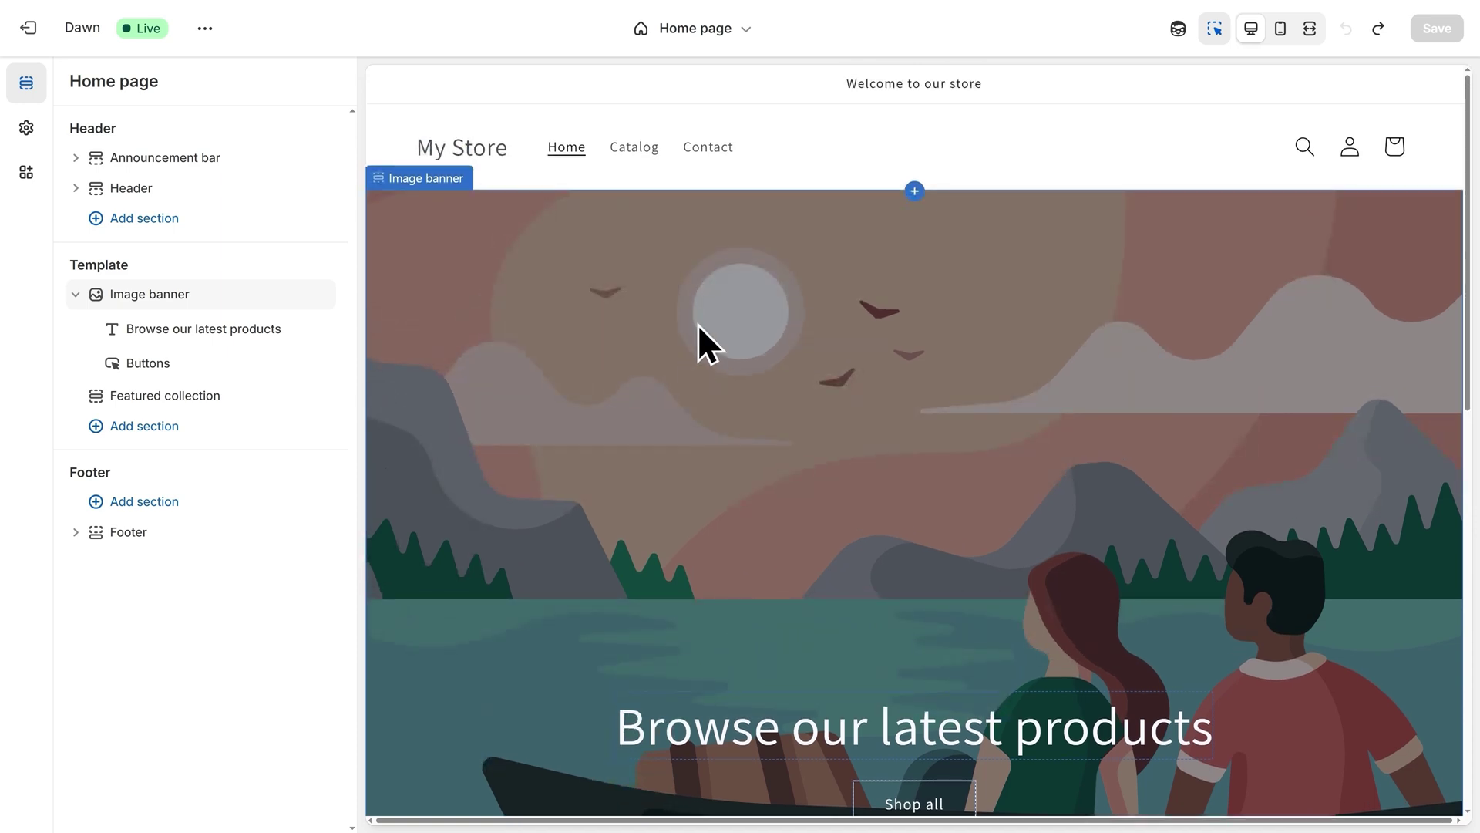
Remove the Image banner section from the home page template and hide the Featured collection section.
mouse_move(270, 313)
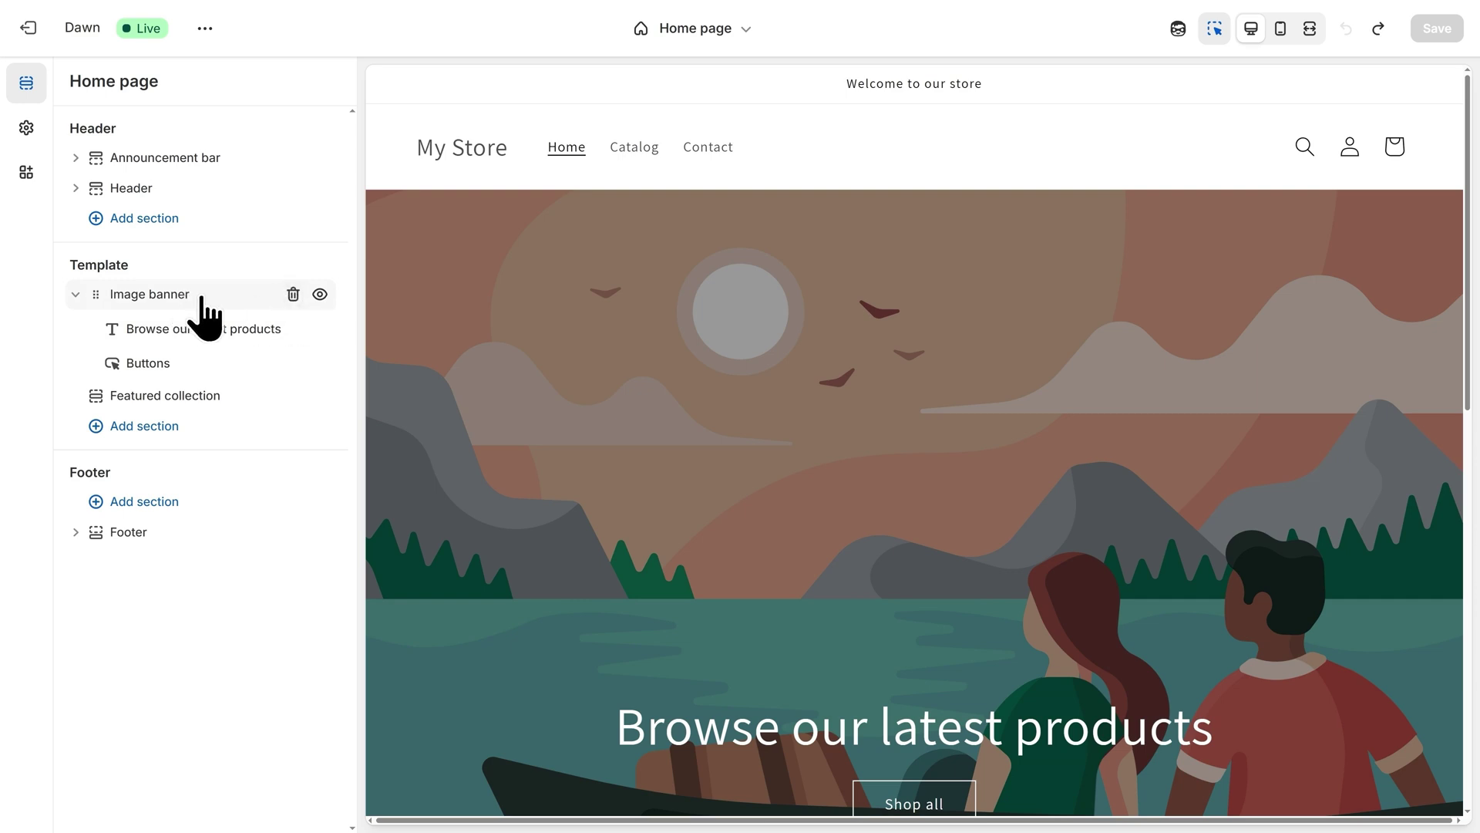
click(292, 295)
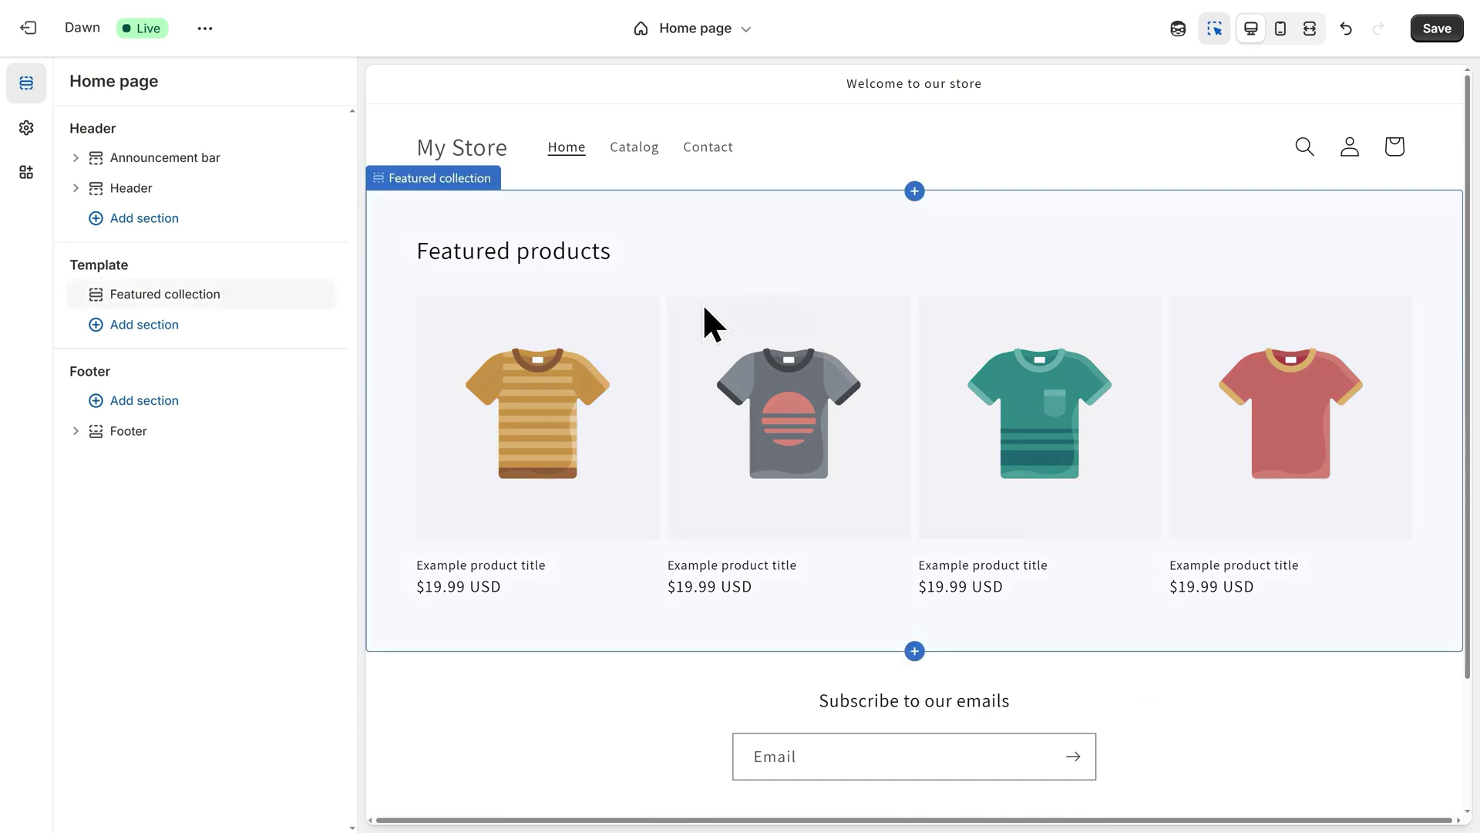
mouse_move(320, 298)
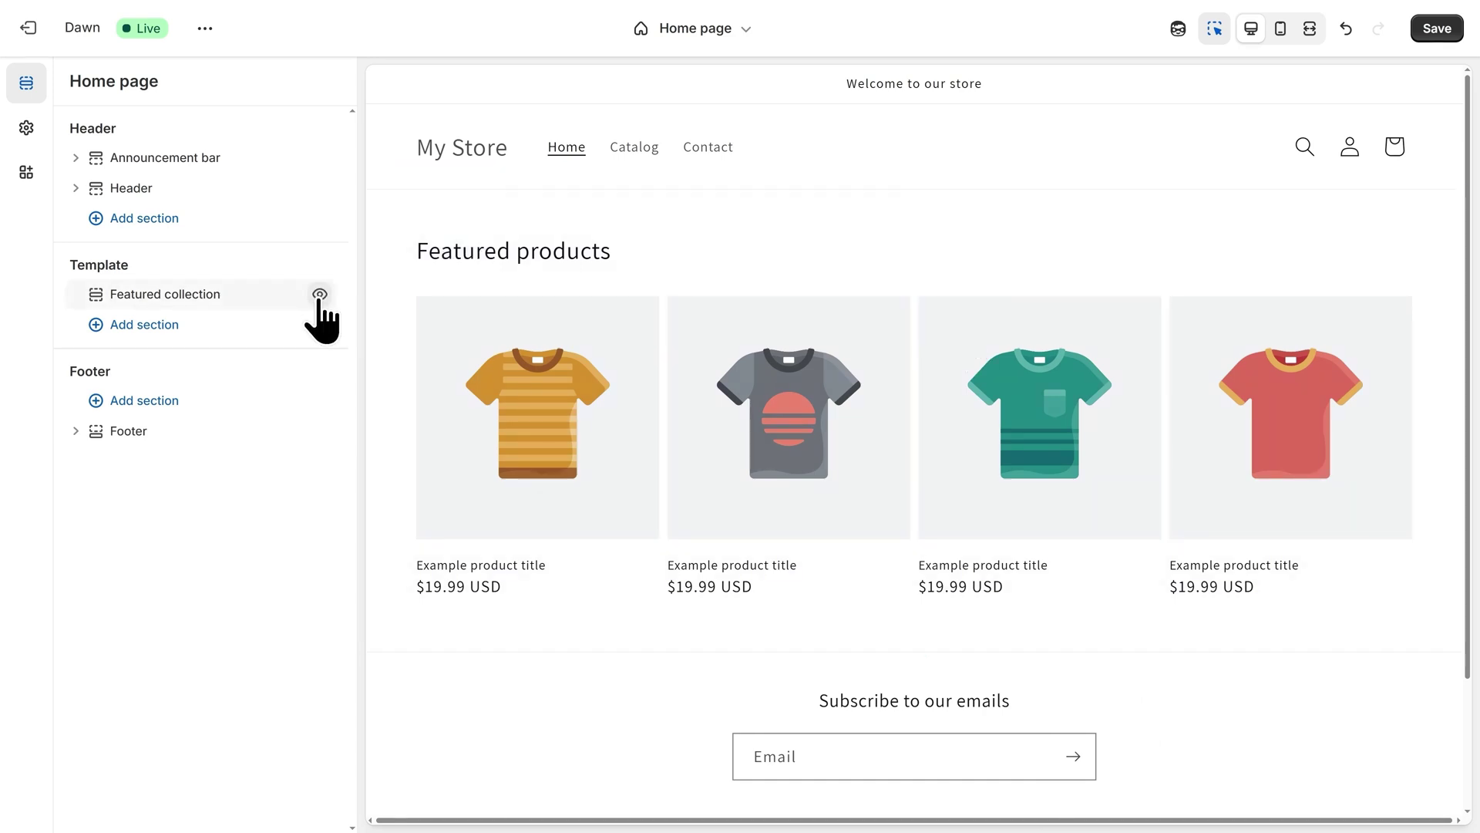
click(320, 296)
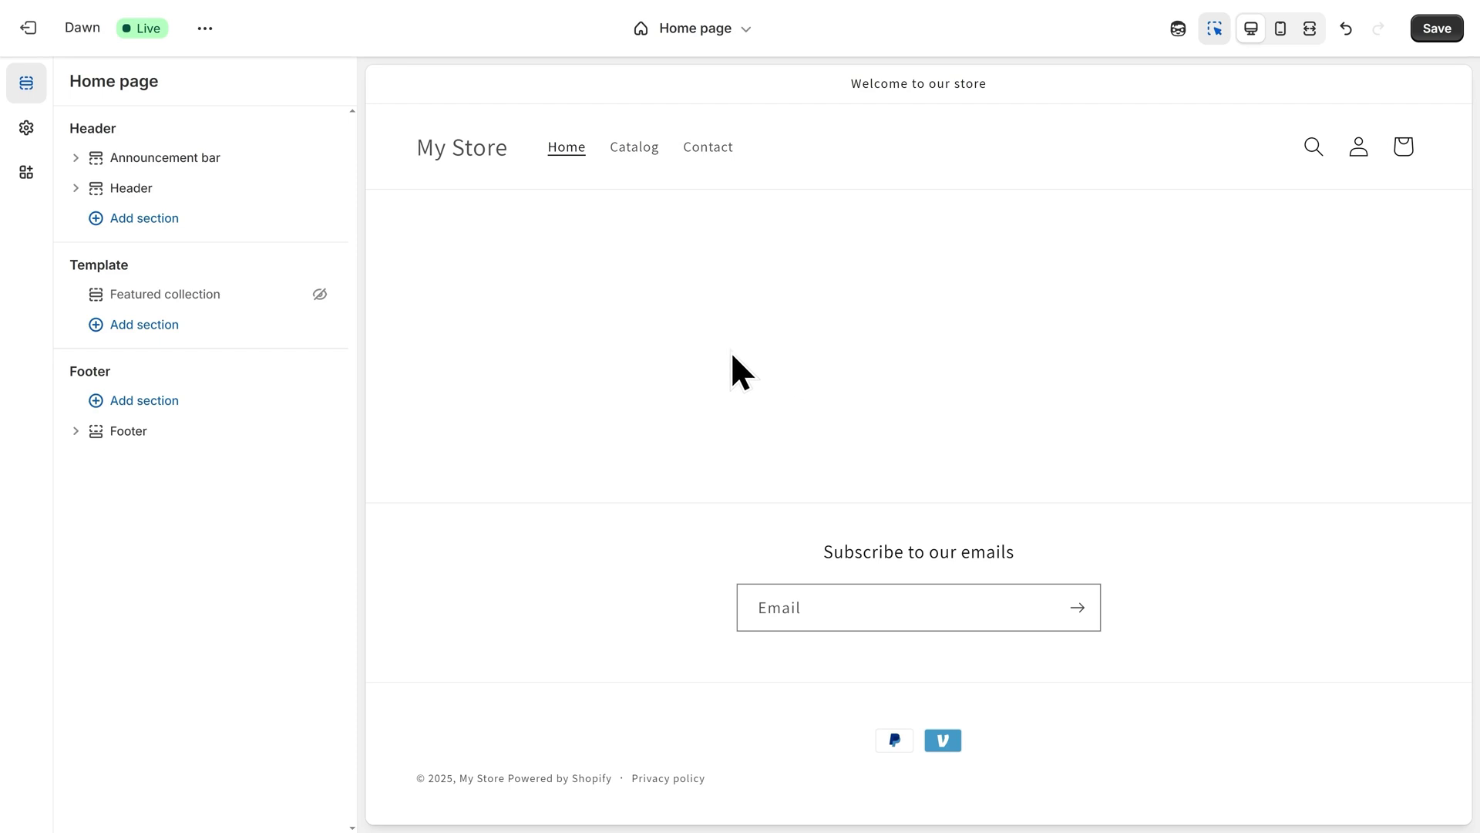
Add a Slideshow section to the home page template and turn on auto rotation of its slides.
click(156, 327)
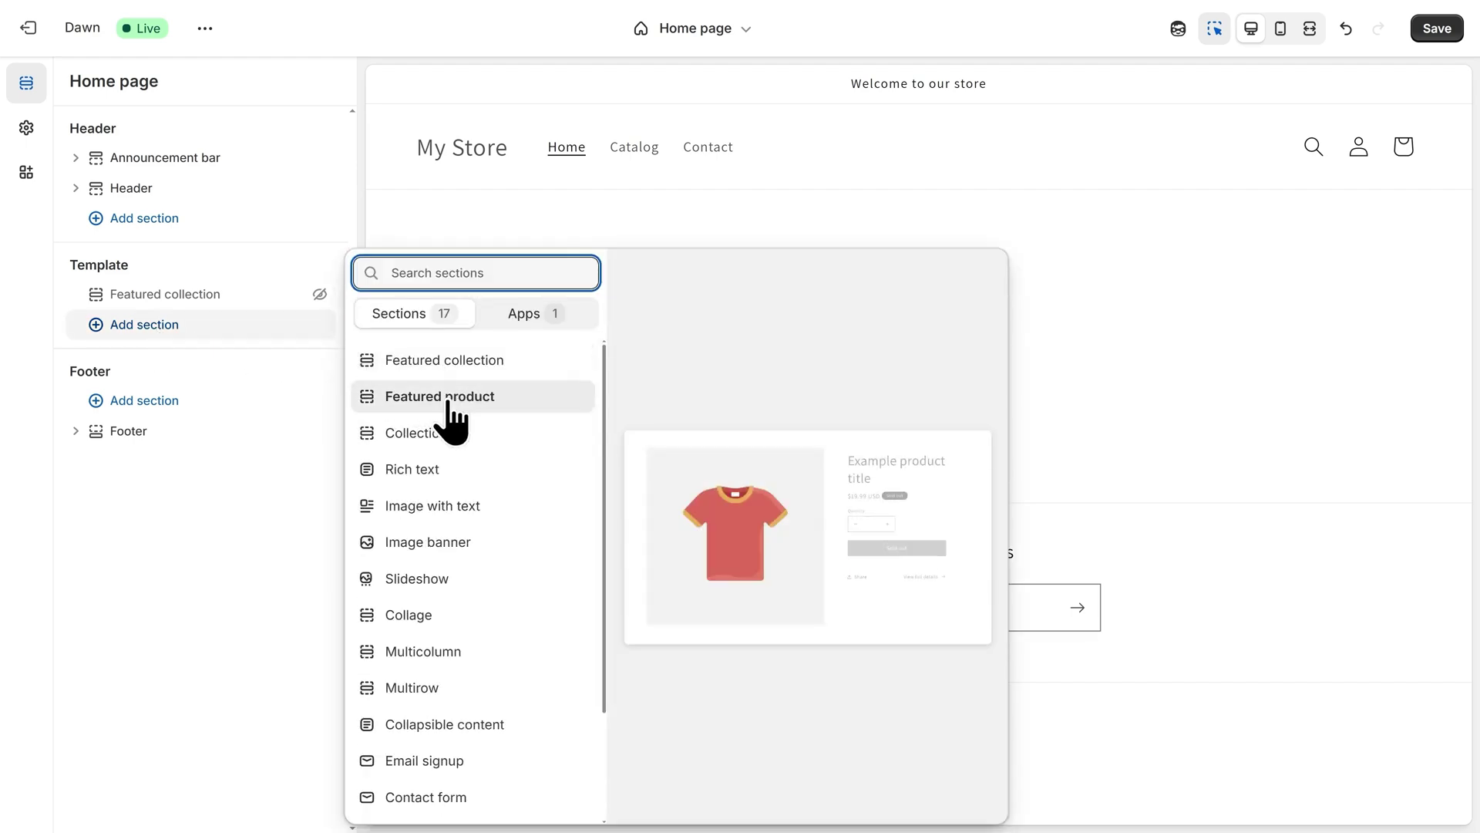
scroll(473, 513, down, 2)
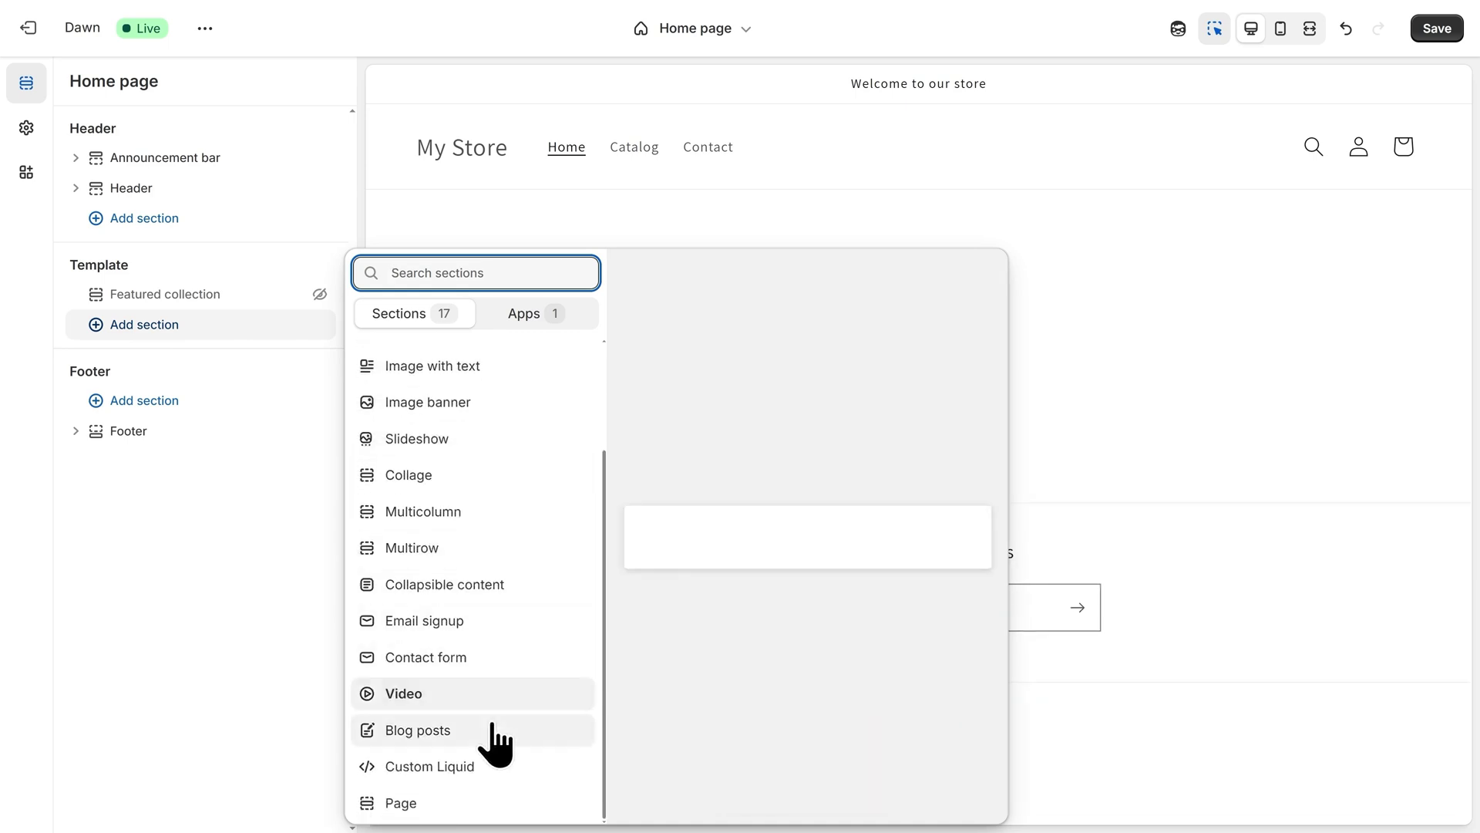
scroll(482, 775, up, 1)
scroll(478, 732, up, 2)
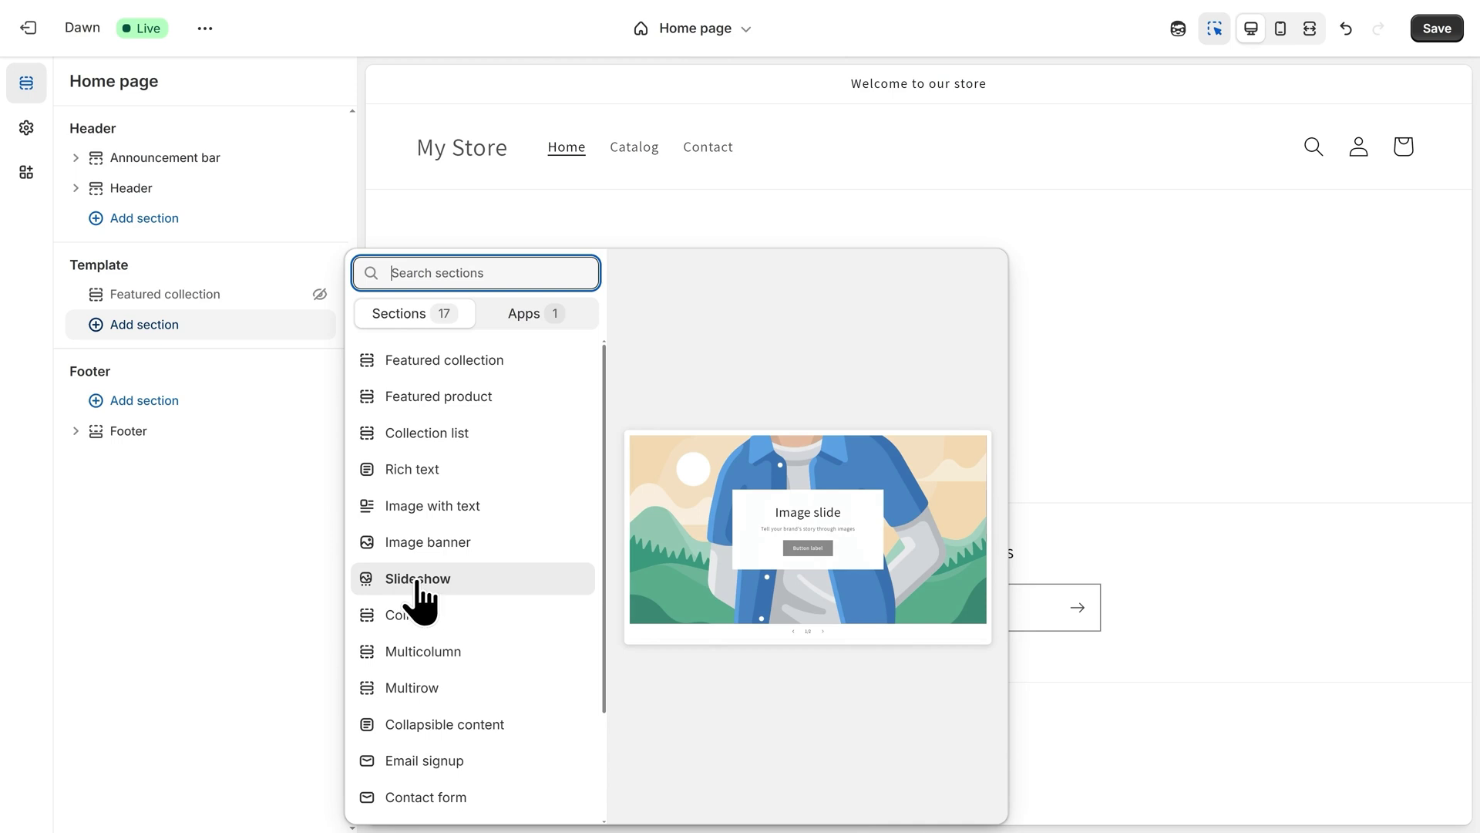
key(Escape)
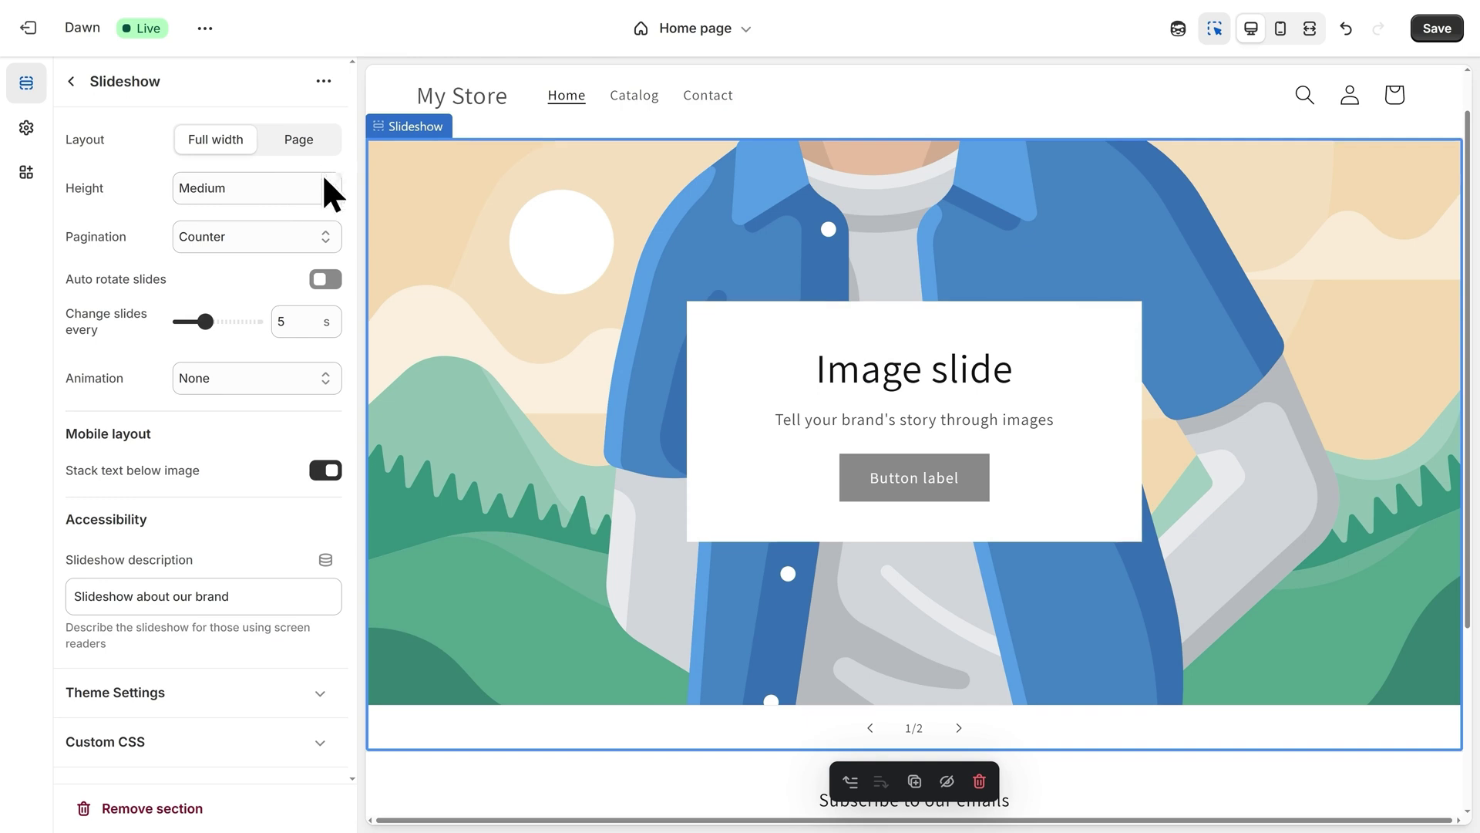
click(326, 281)
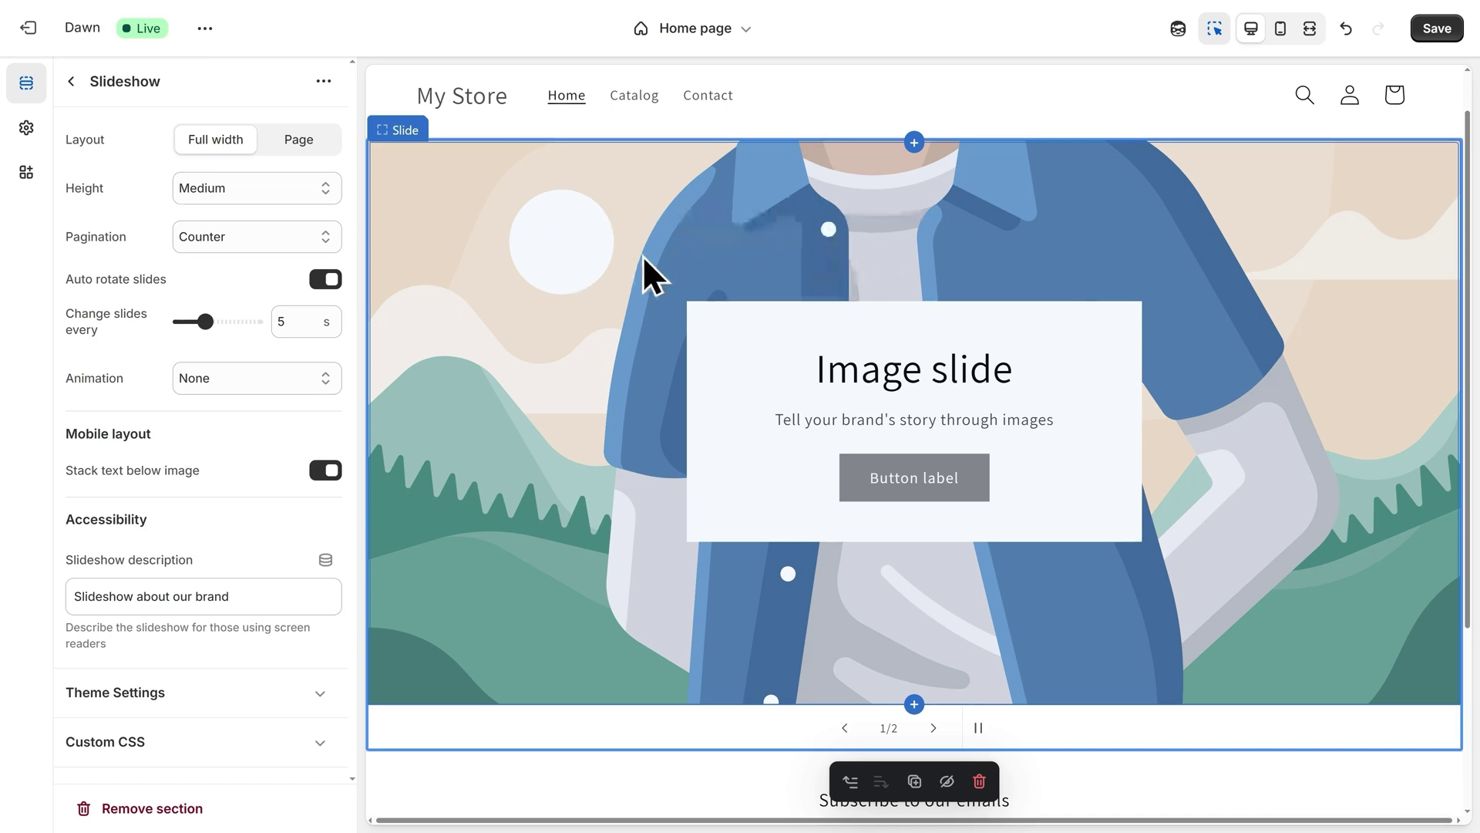
Upload the image 1.jpg and set it as the picture of the slideshow's first image slide.
click(72, 82)
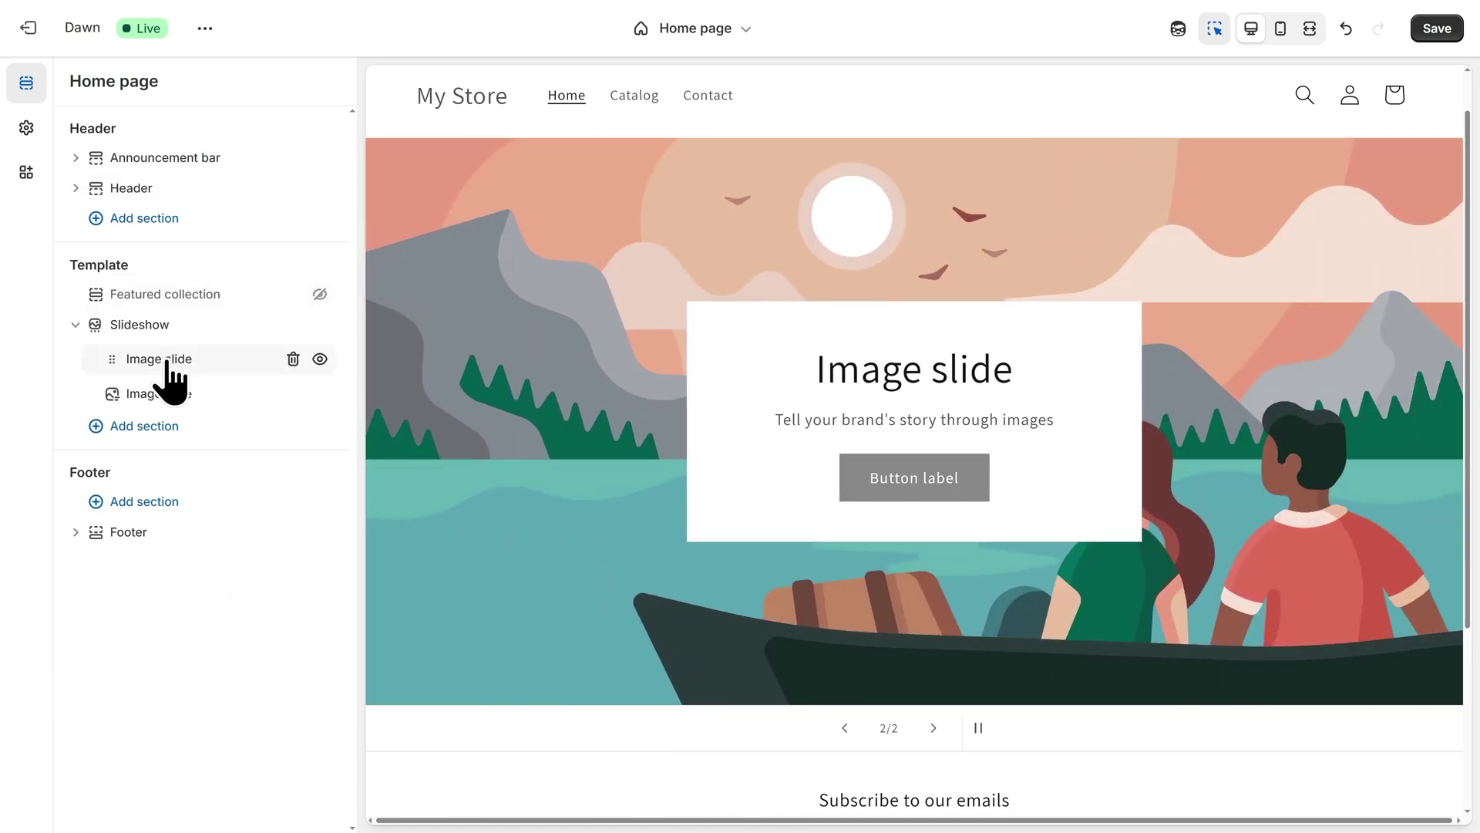
click(168, 359)
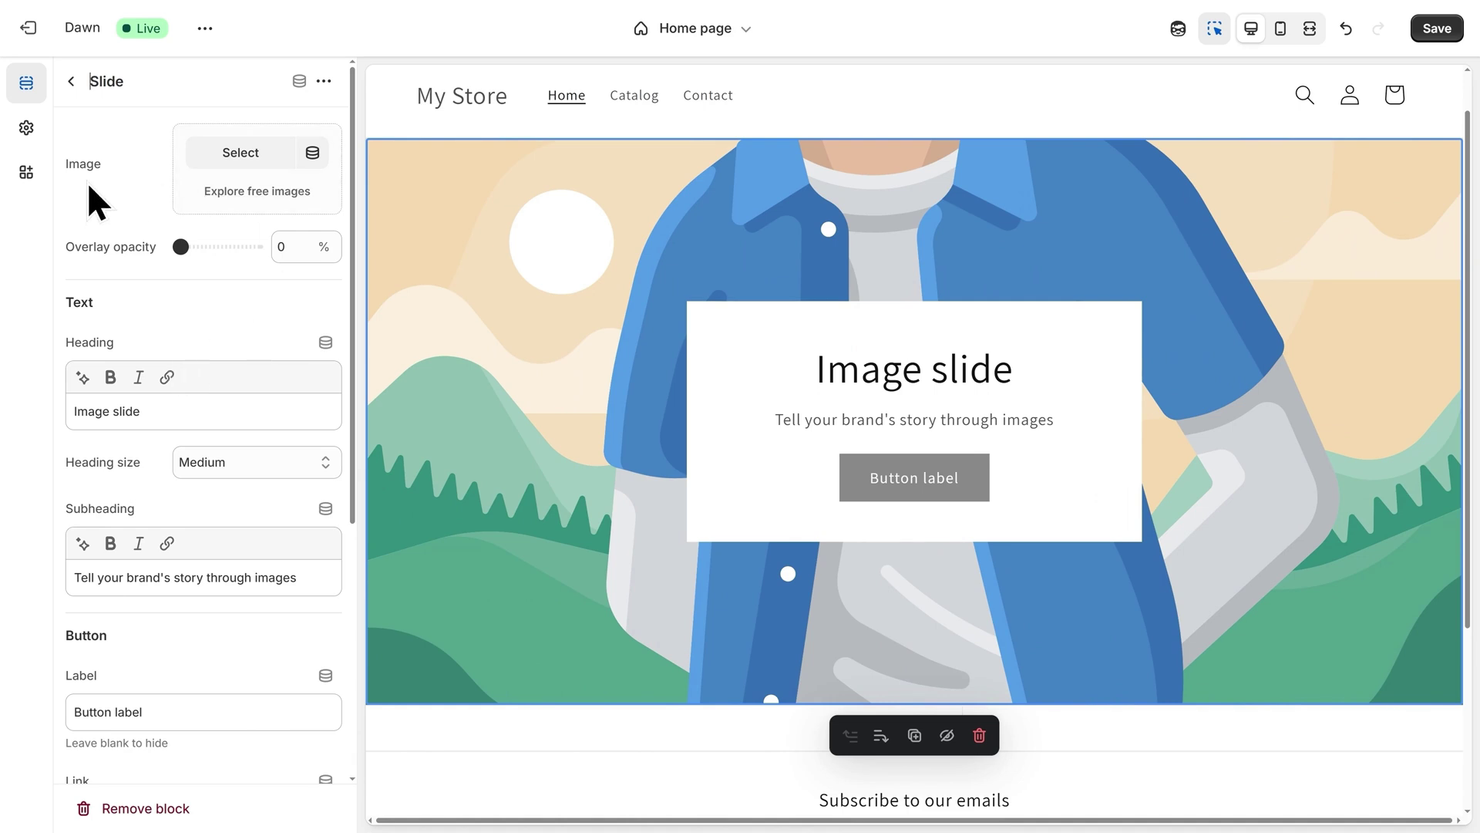
click(240, 153)
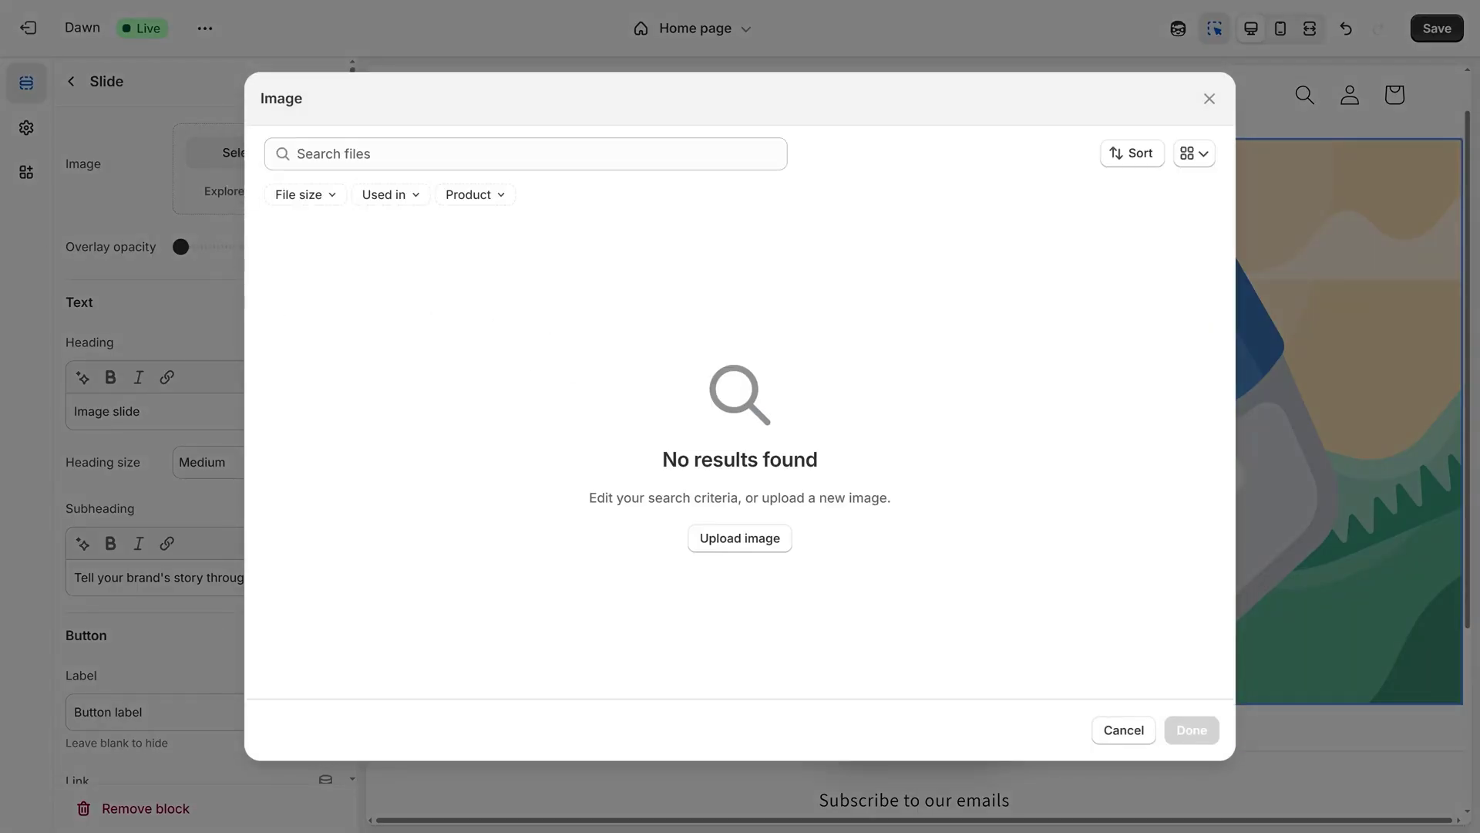
drag(193, 218, 689, 330)
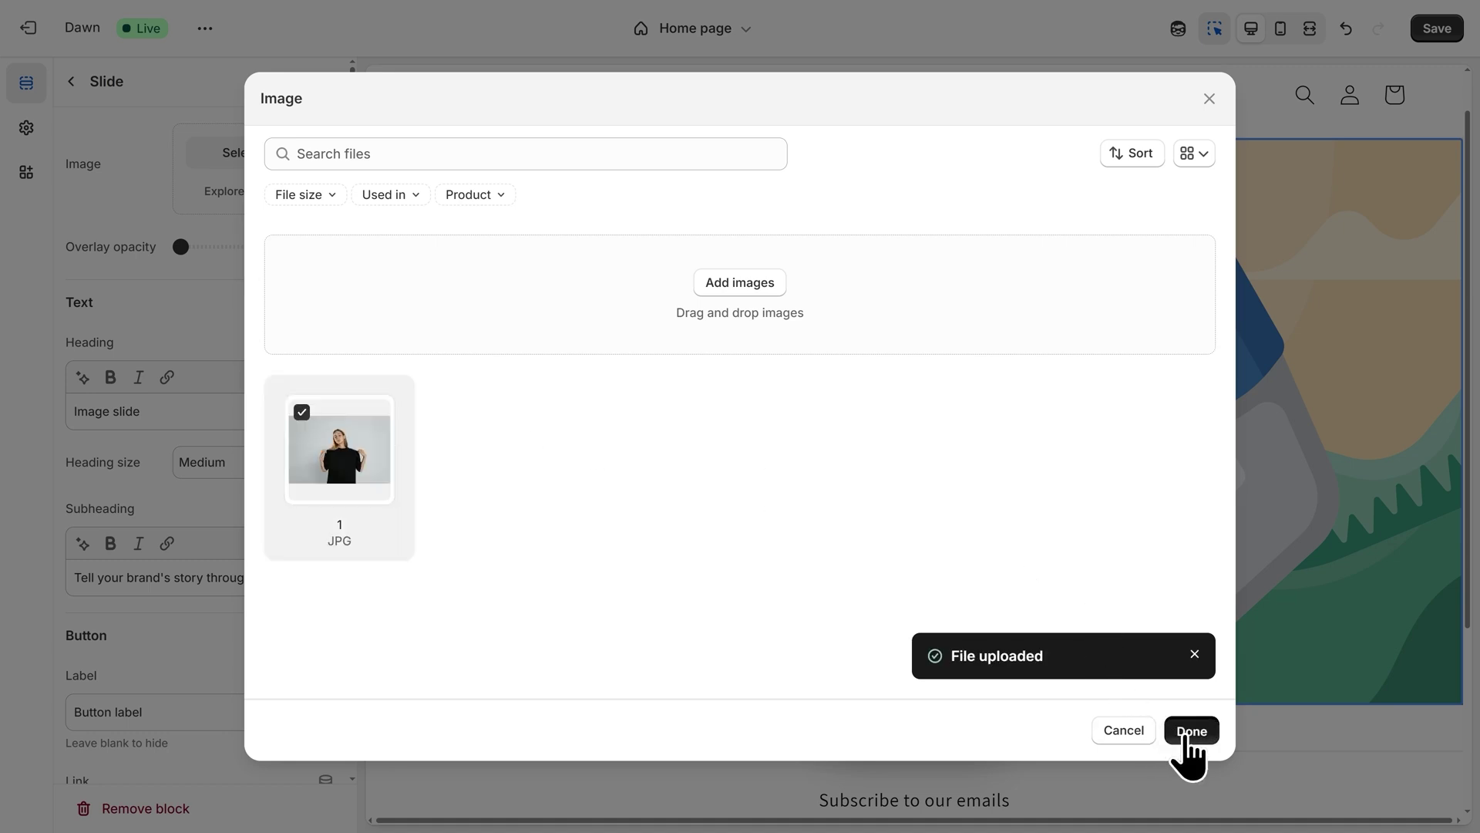
click(1192, 732)
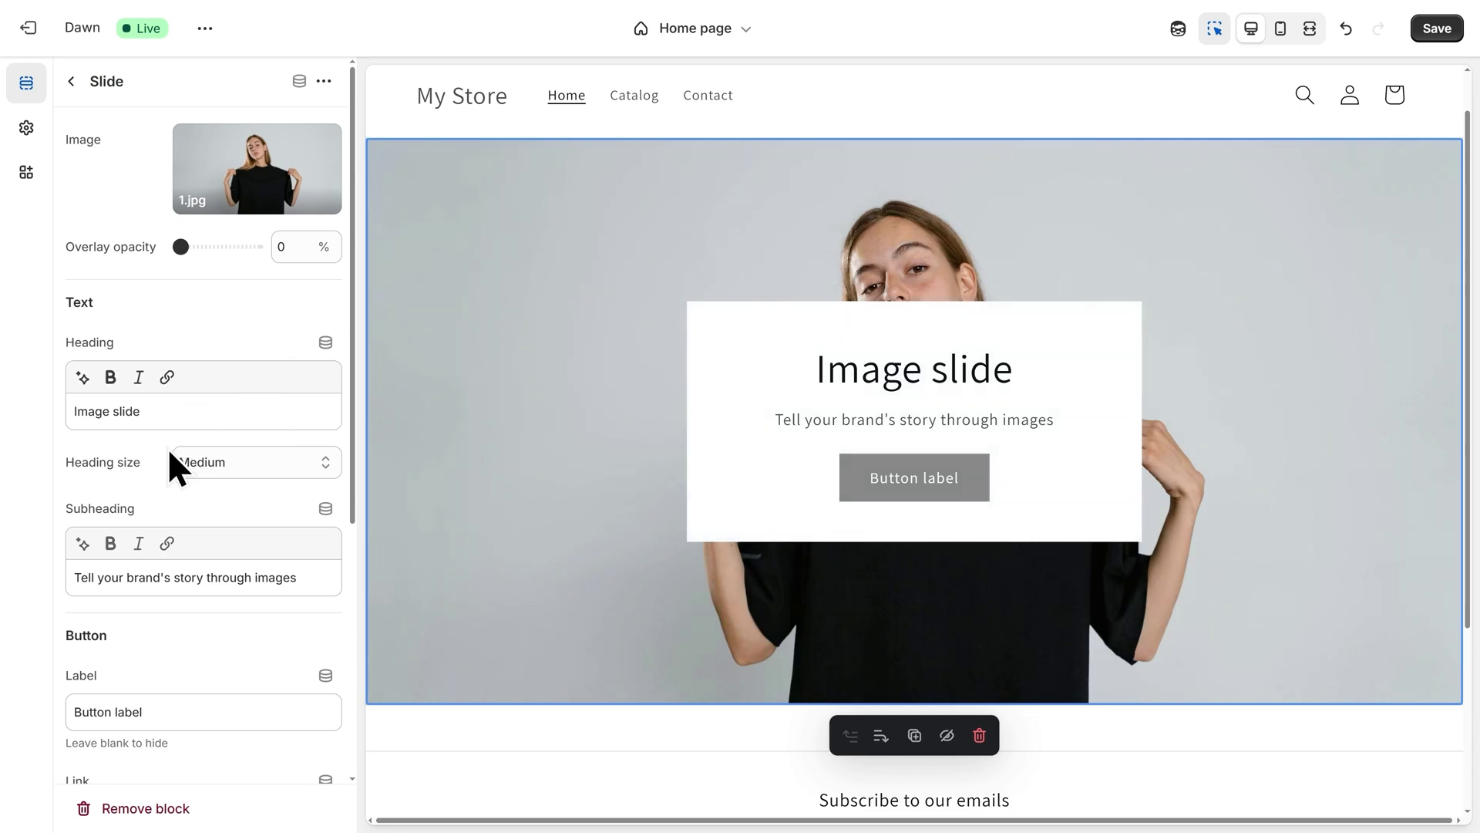
Set the first slide's heading size to Small and its heading text to "Elegant.".
click(219, 461)
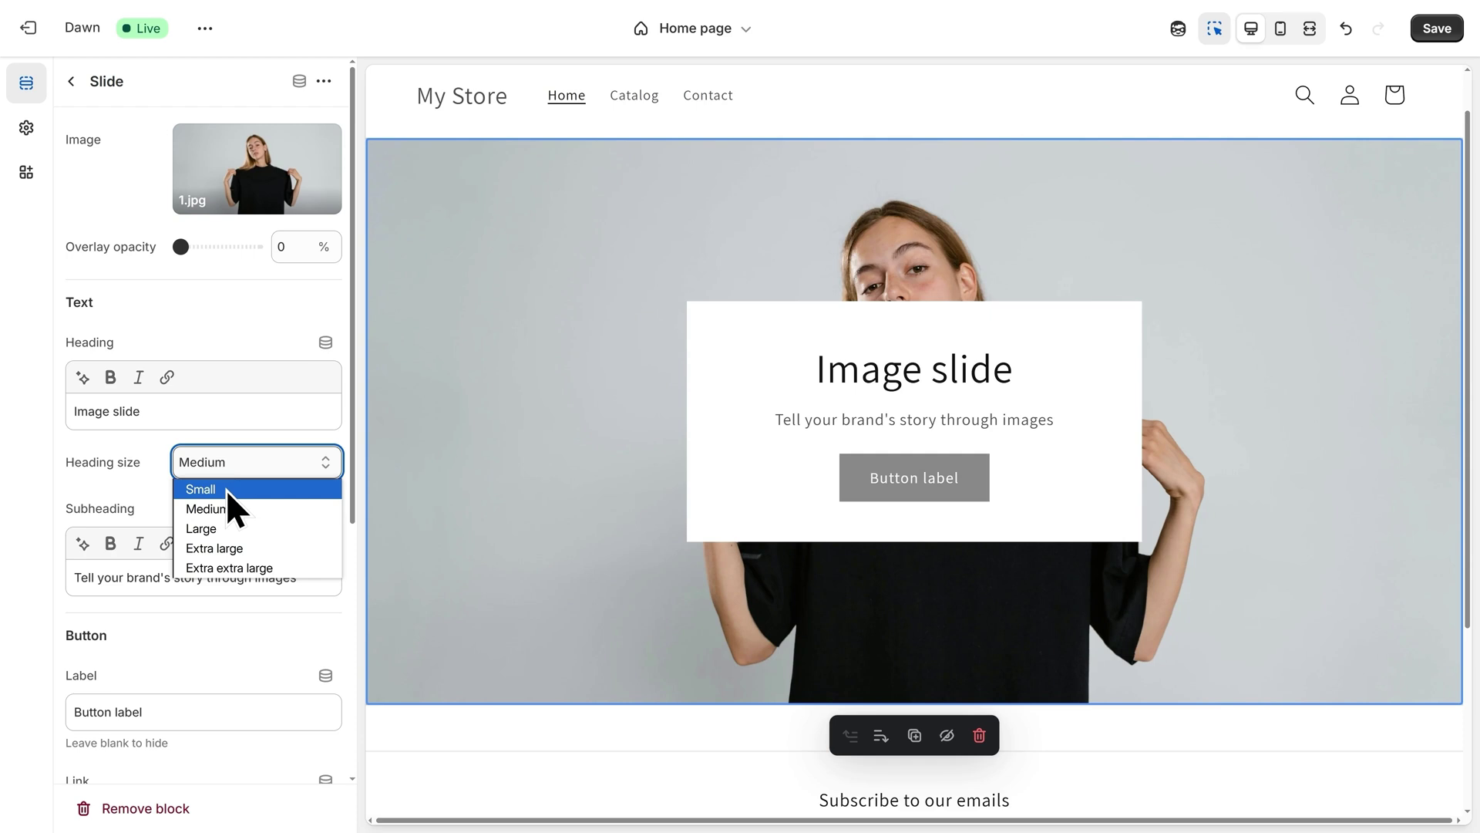
click(224, 489)
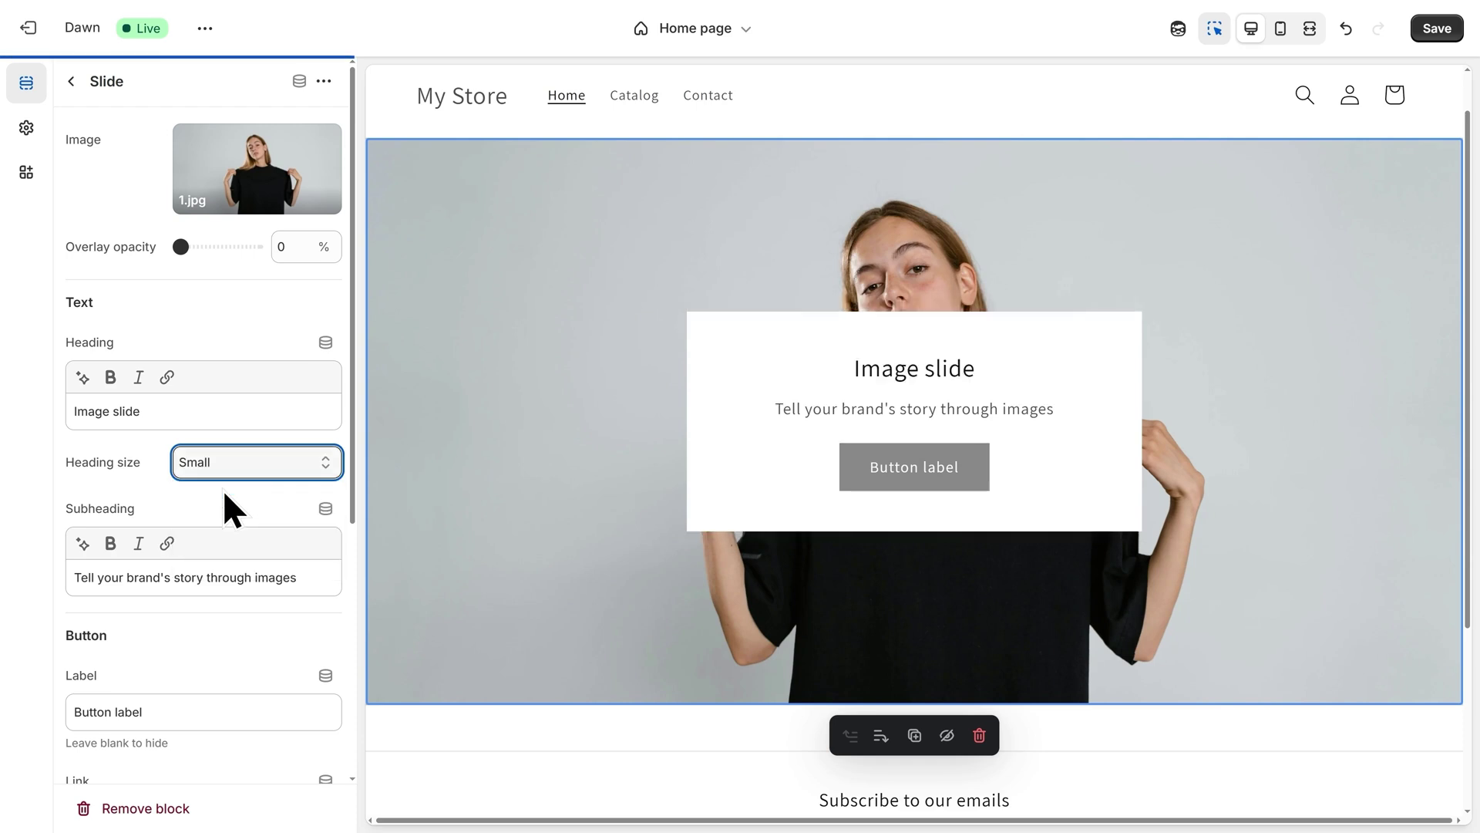
triple_click(177, 413)
text(E)
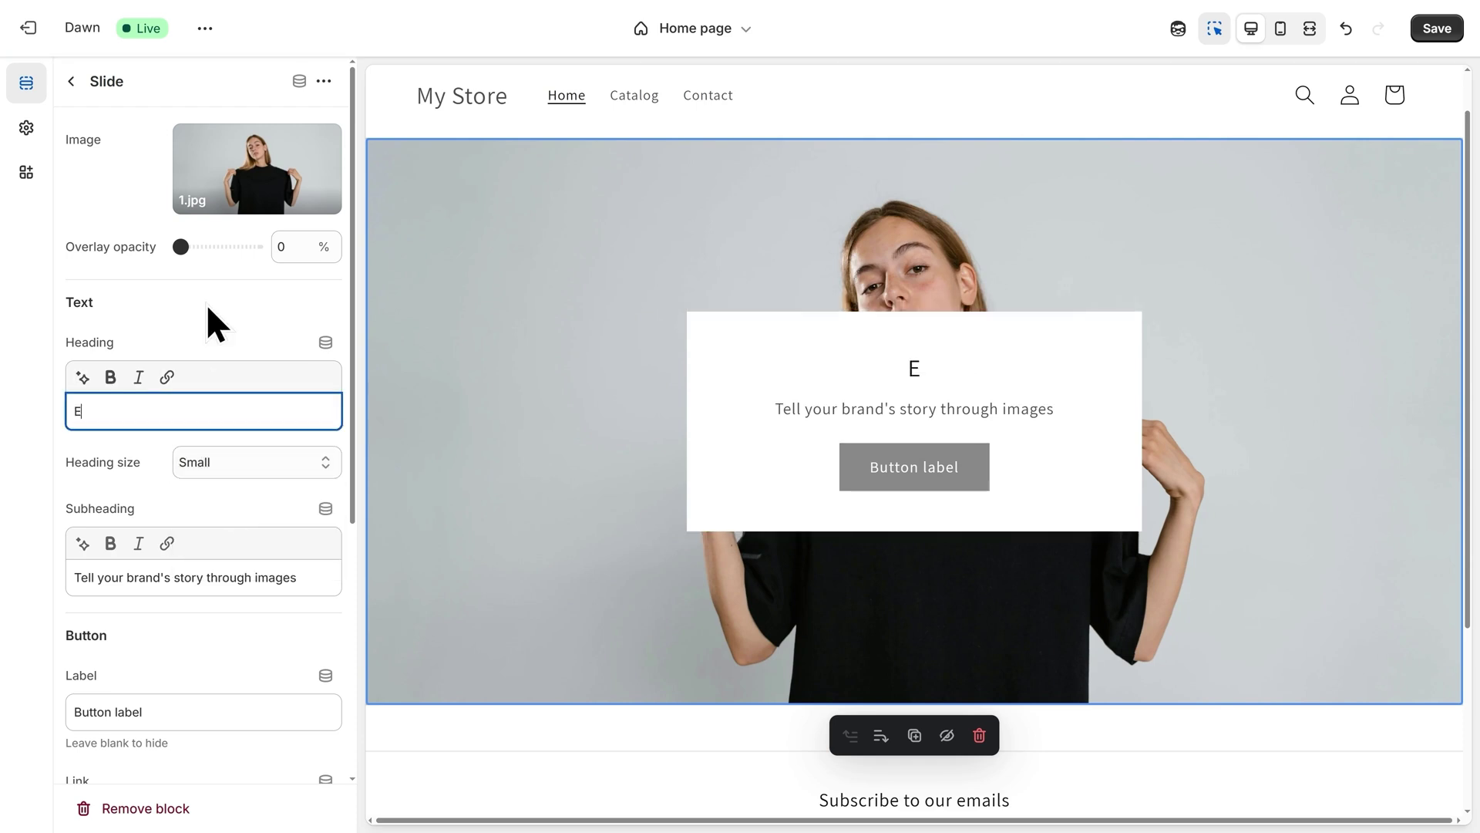
text(legant.)
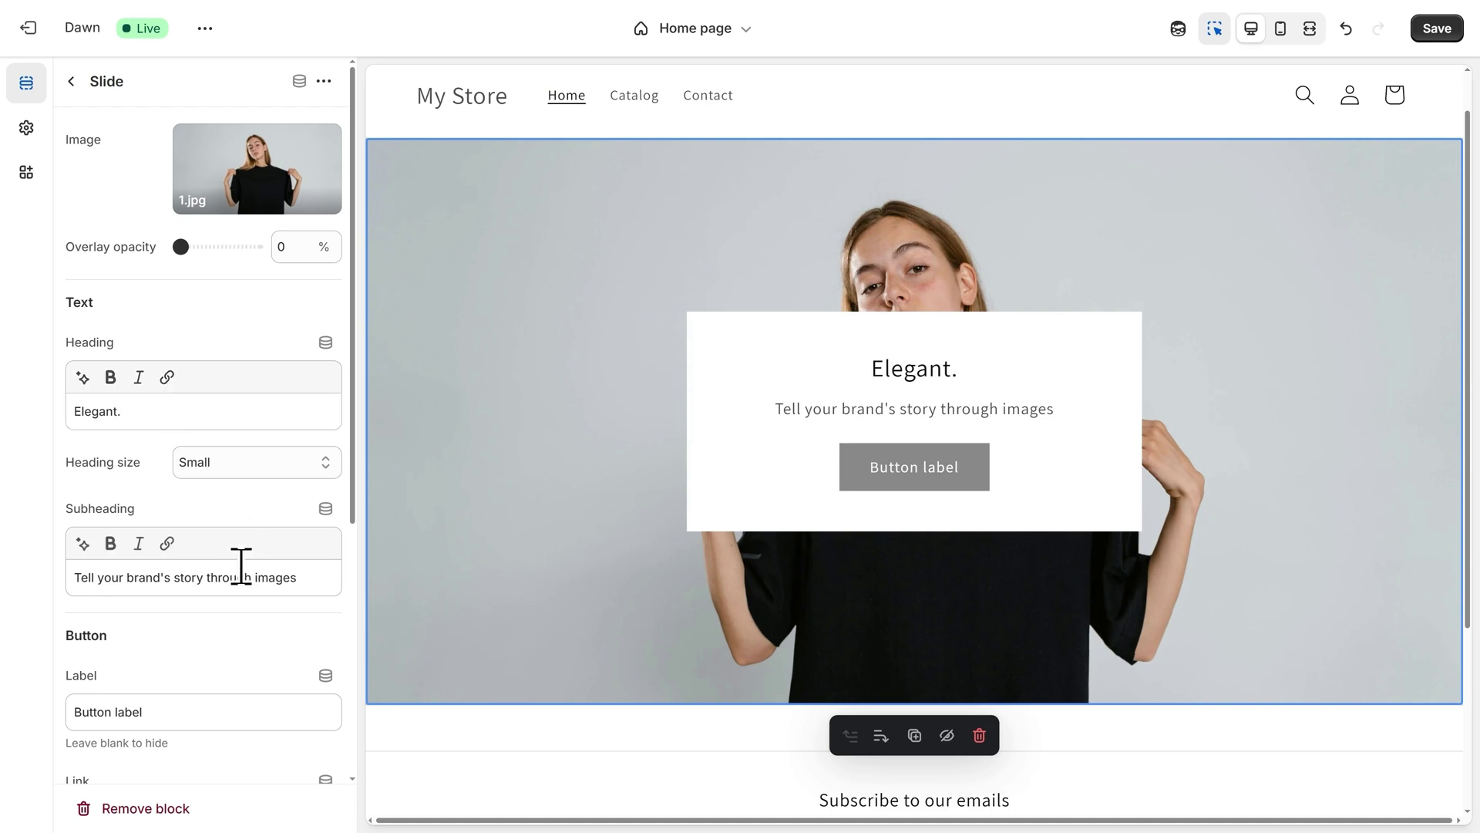
Clear the first slide's subheading text.
triple_click(240, 575)
key(BackSpace)
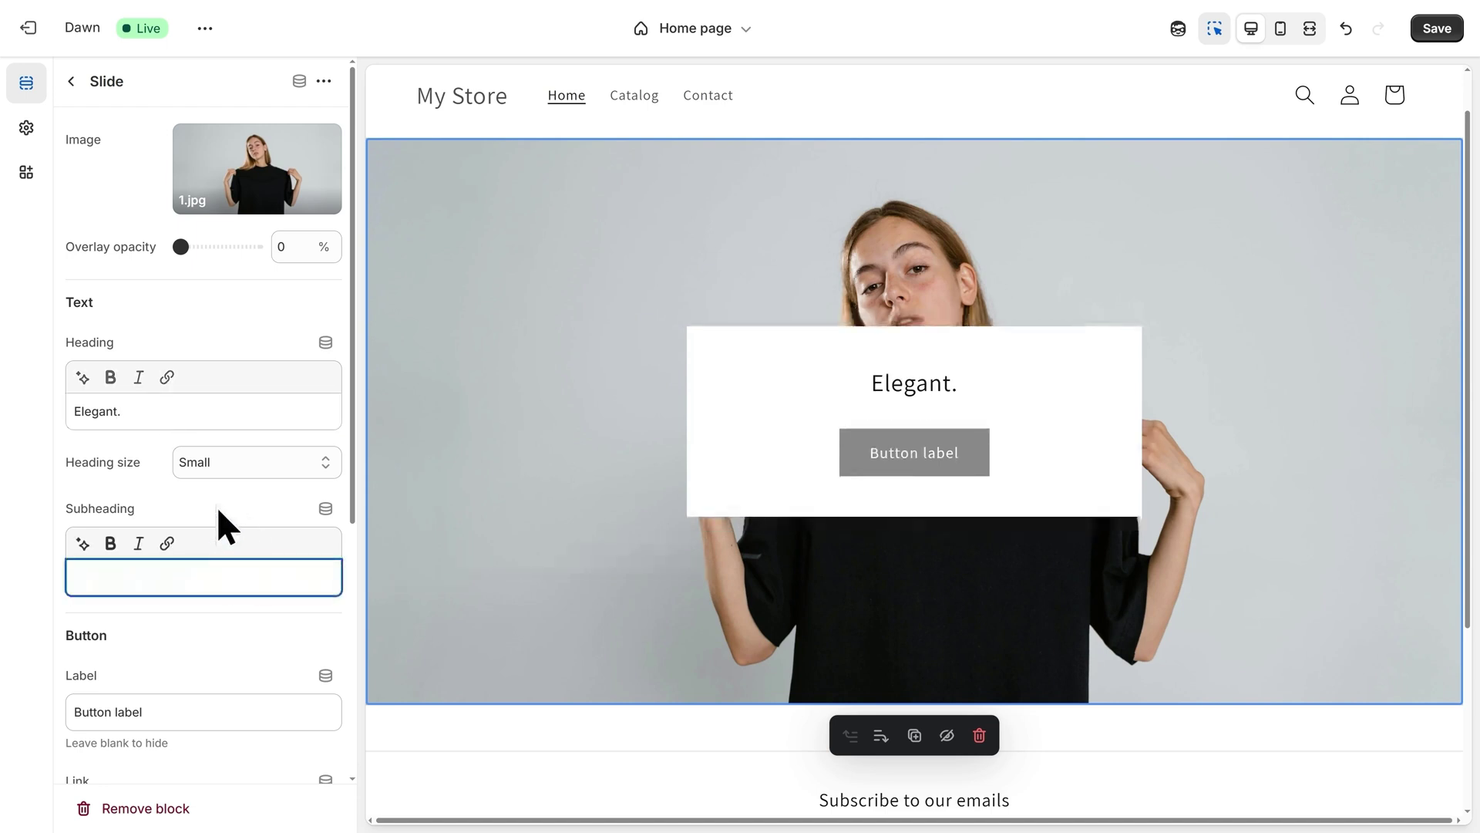
click(217, 509)
Set the first slide's button label to "Shop now" and link the button to All products.
scroll(215, 502, down, 3)
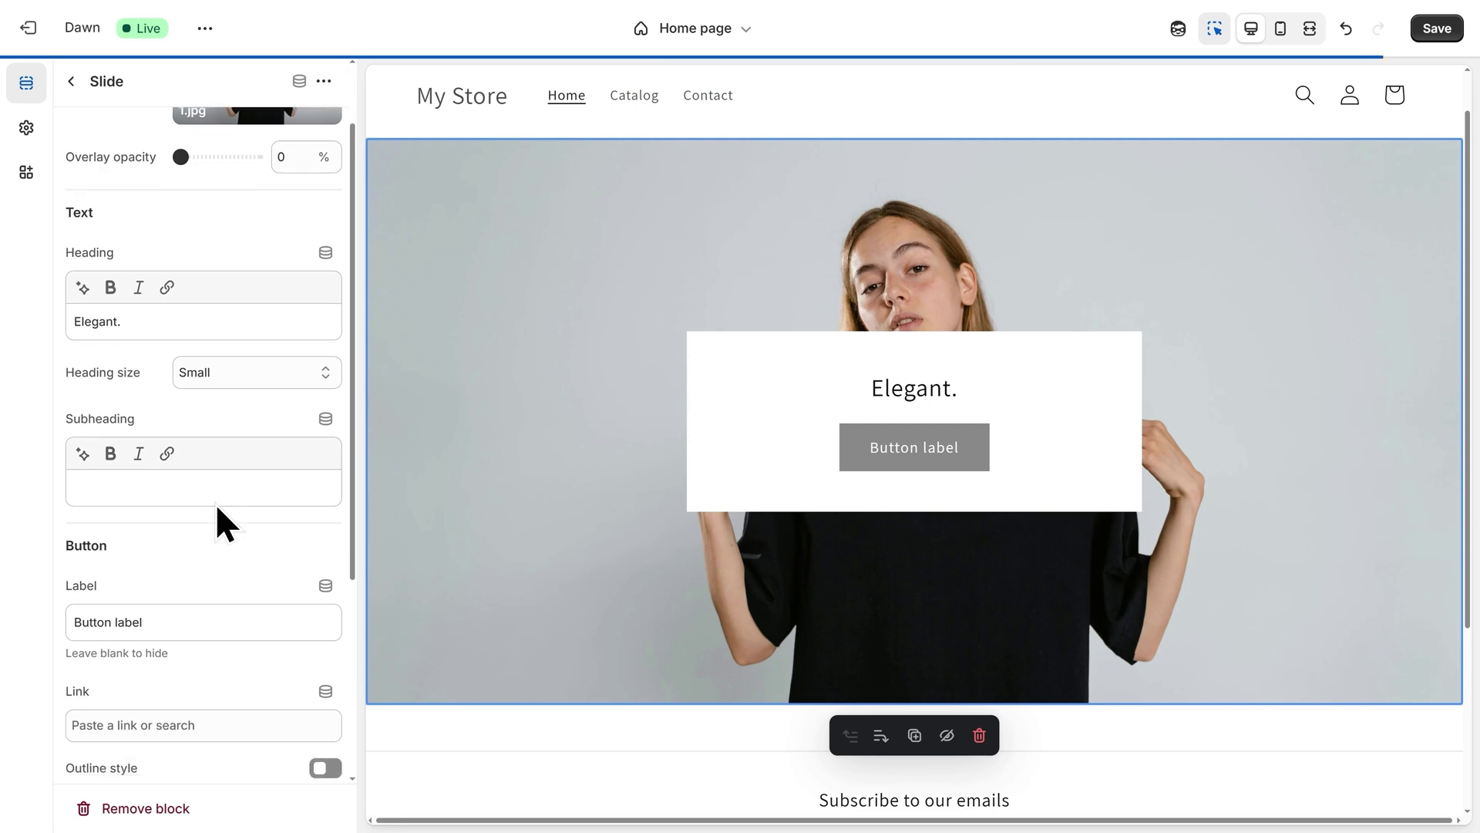
scroll(187, 488, down, 1)
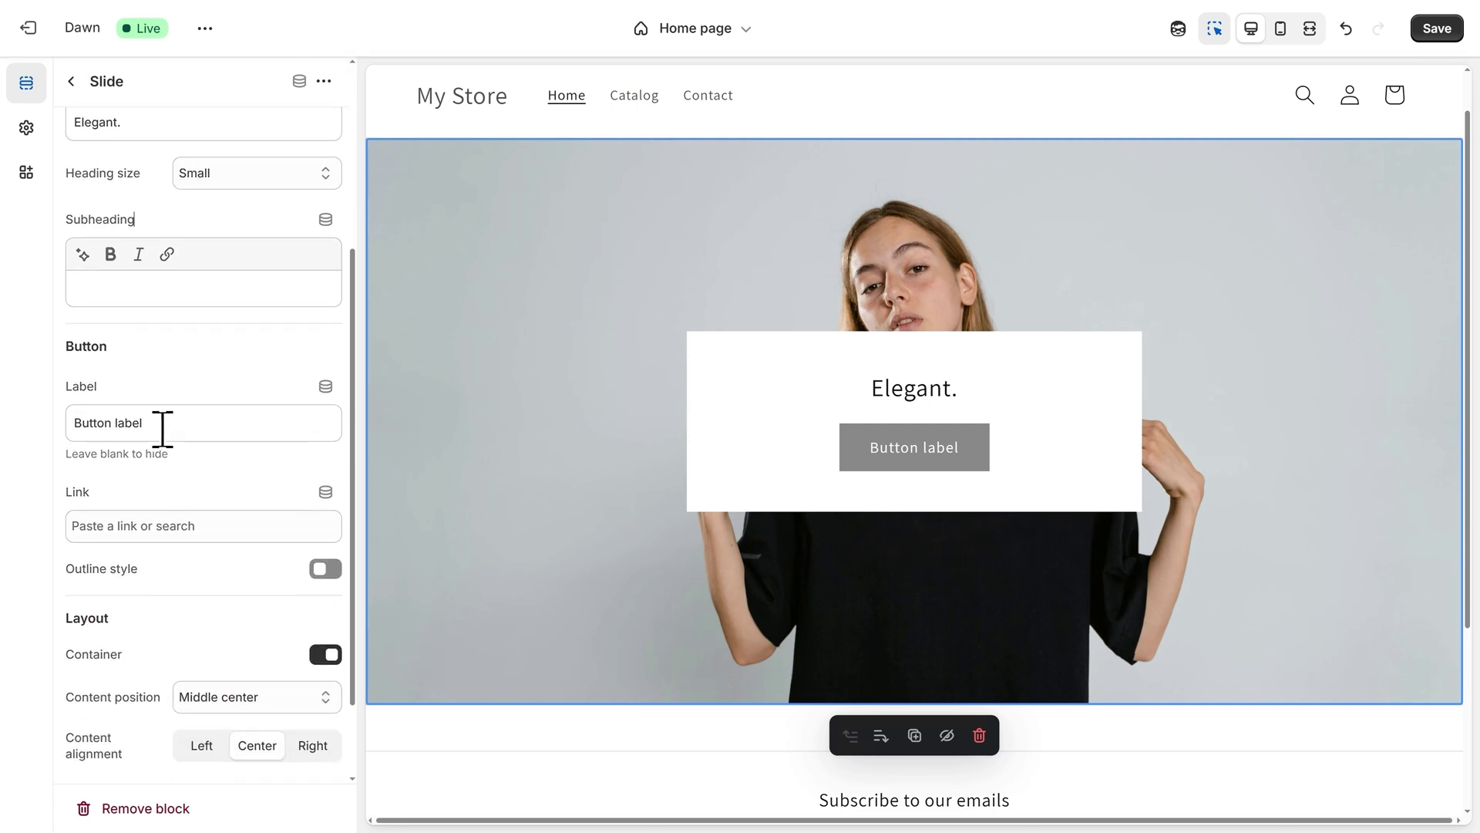
triple_click(134, 423)
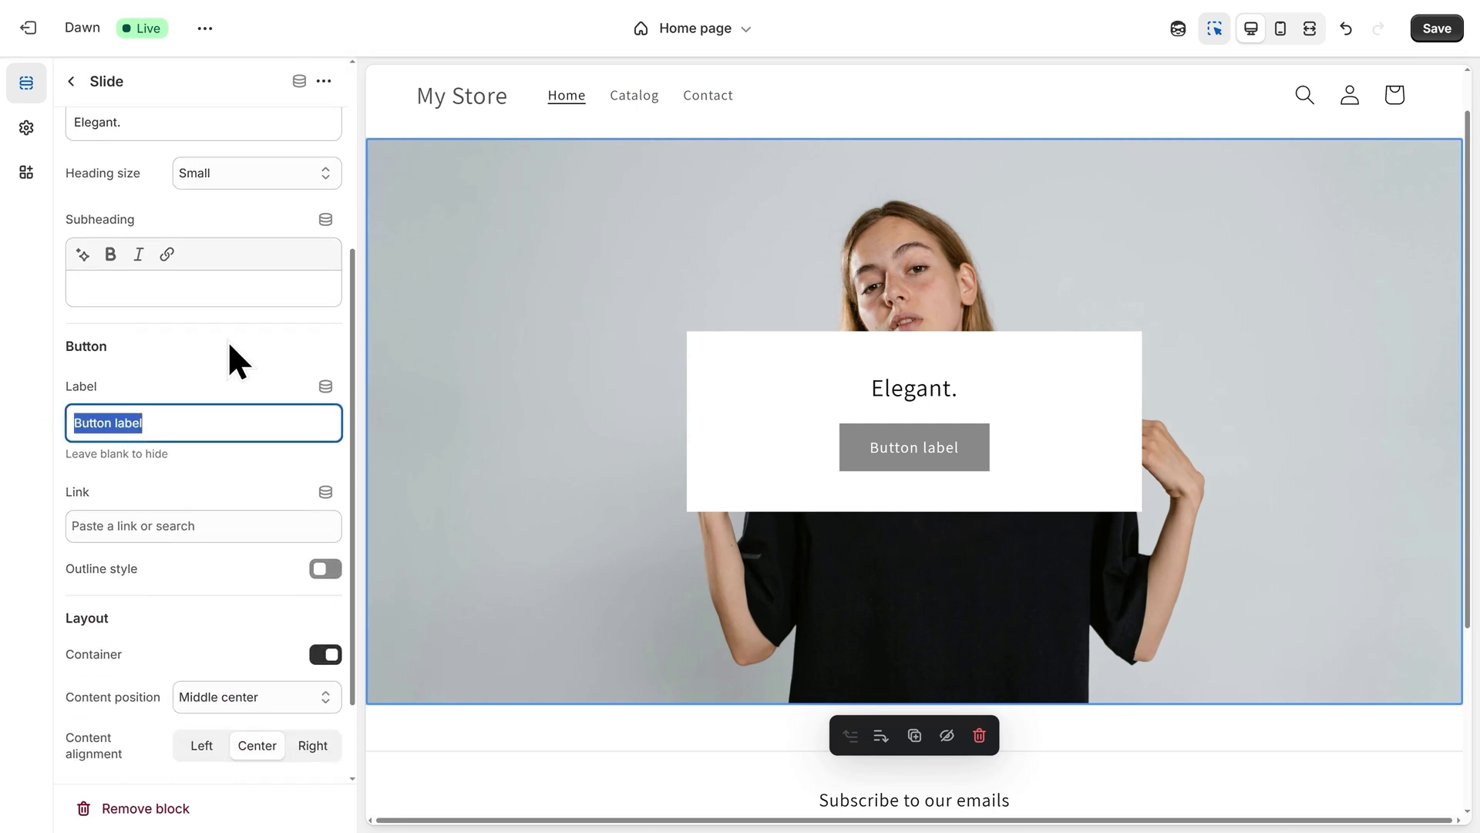
text(Shop now)
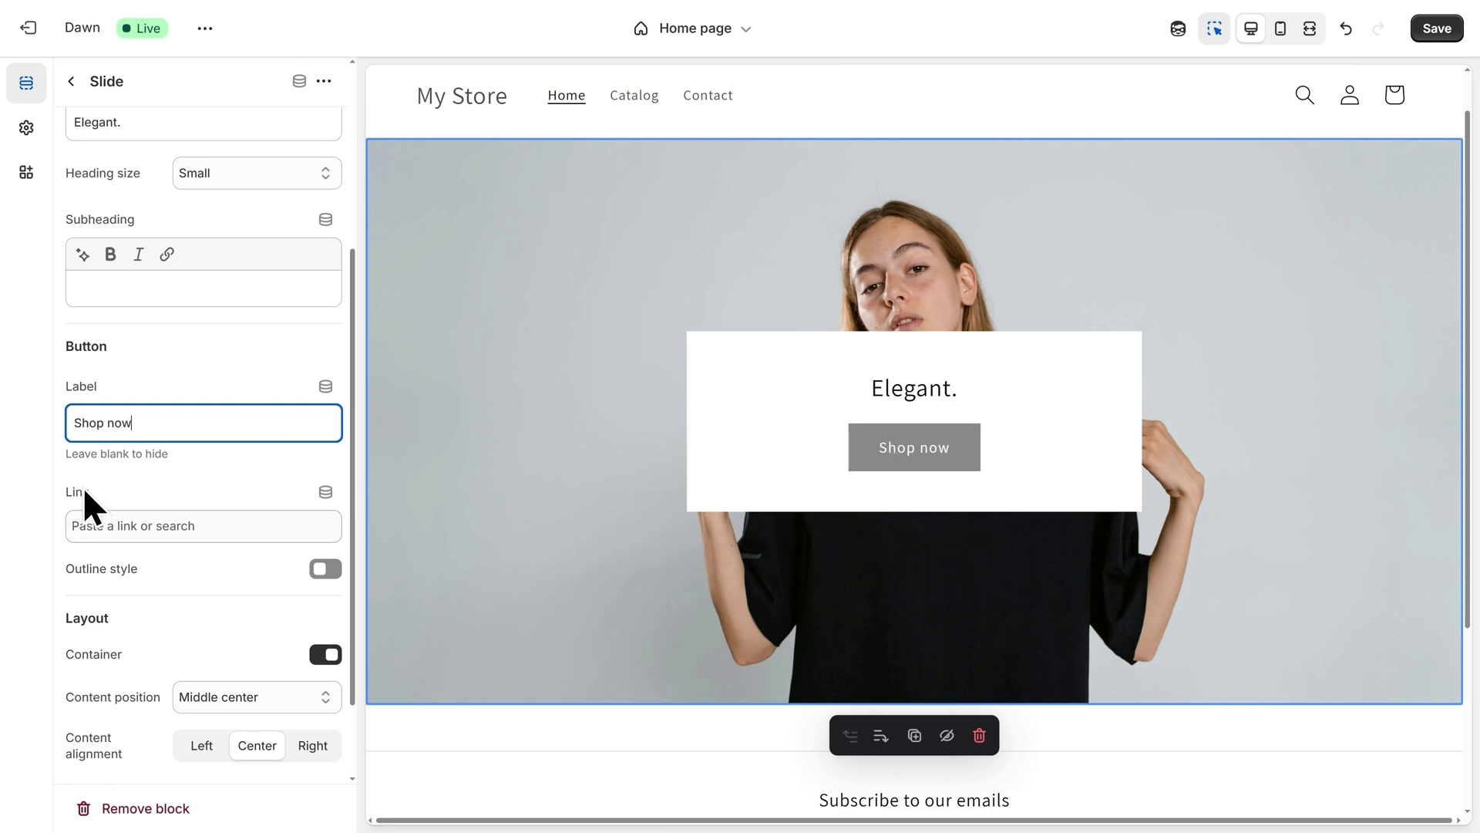
click(133, 525)
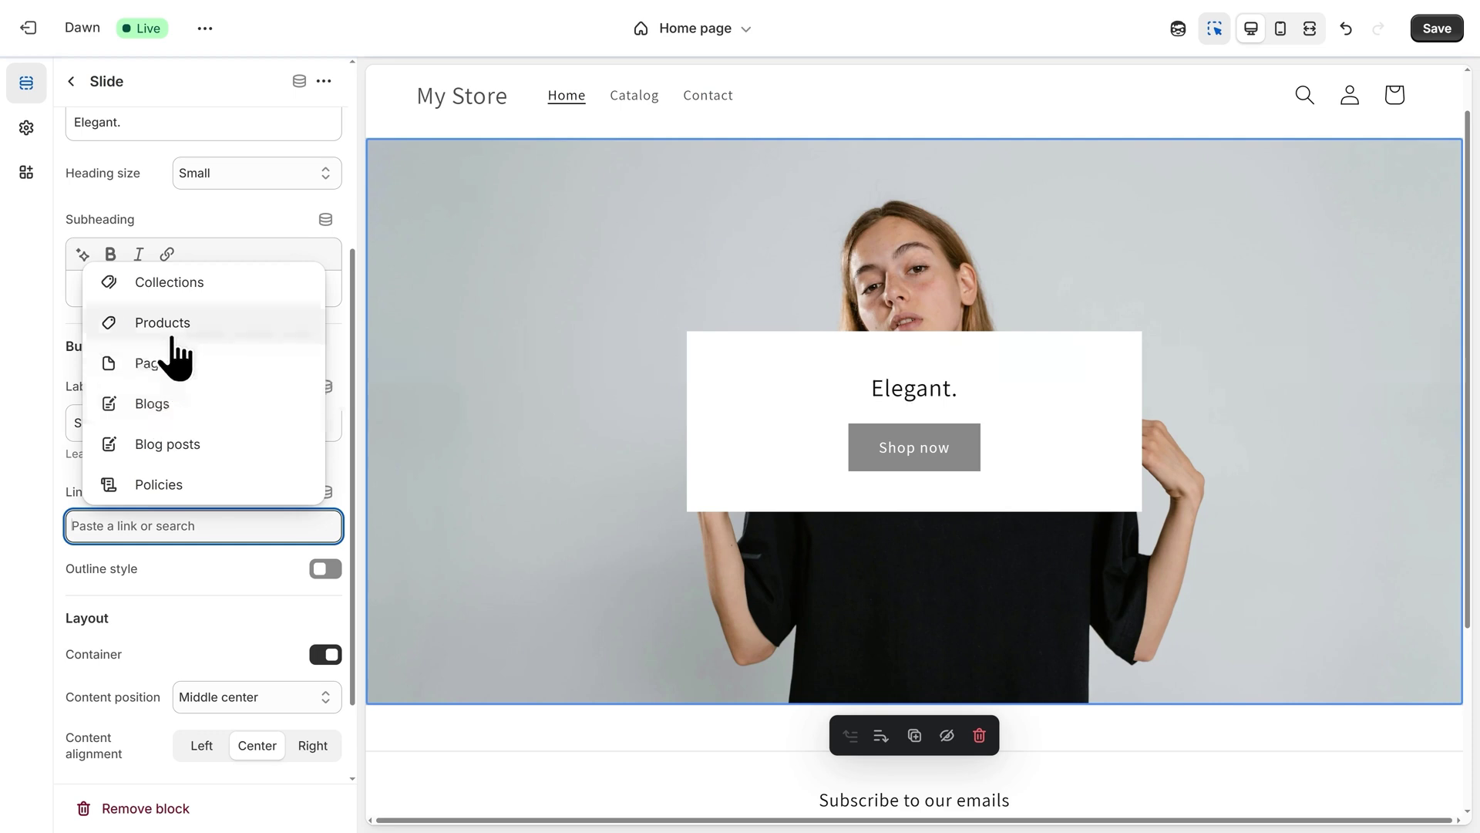
click(156, 324)
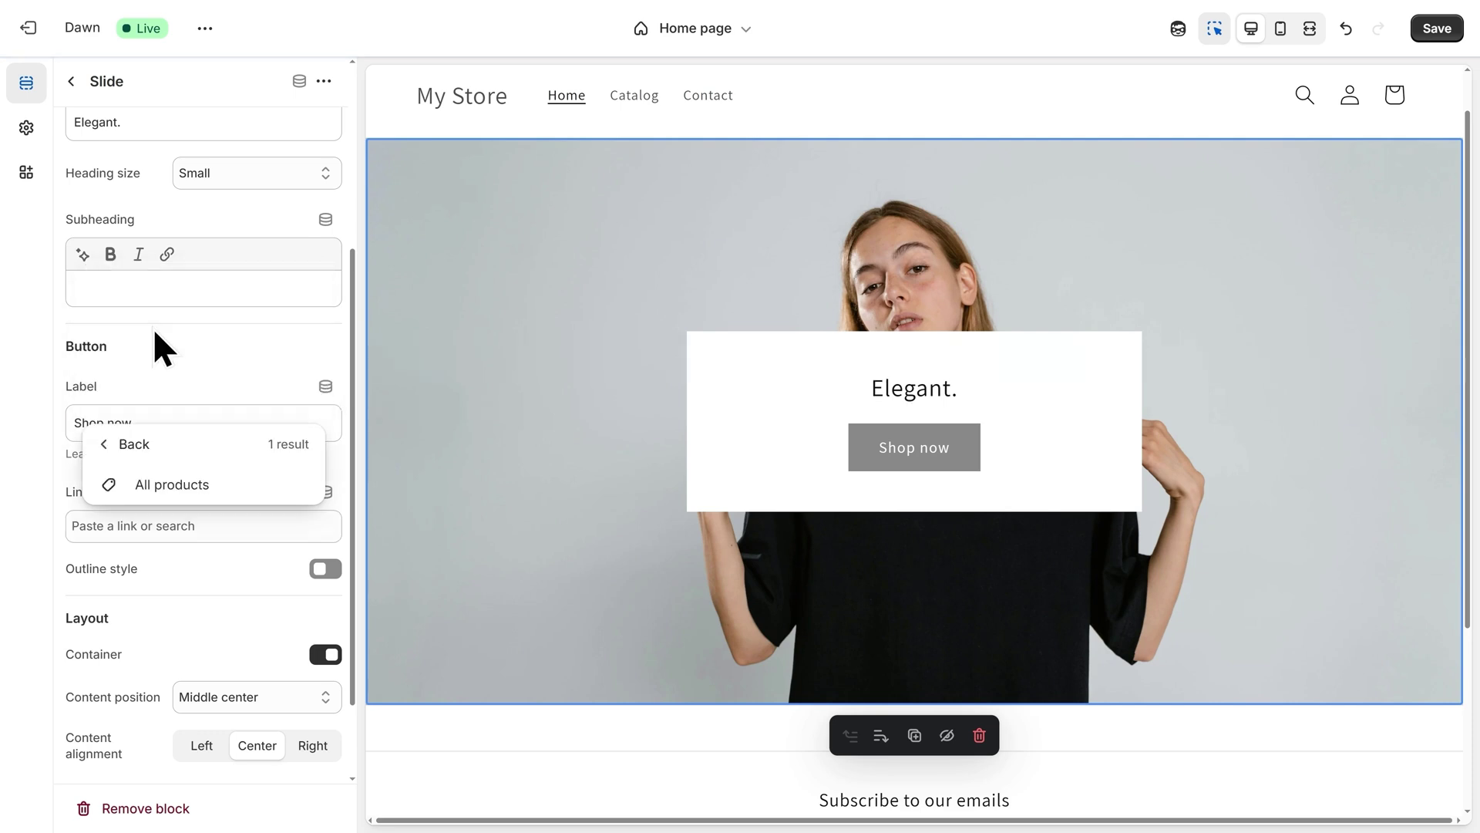
click(165, 485)
Turn off the slide's container, set its content position to Bottom left, and align both desktop and mobile content Left.
scroll(197, 558, down, 3)
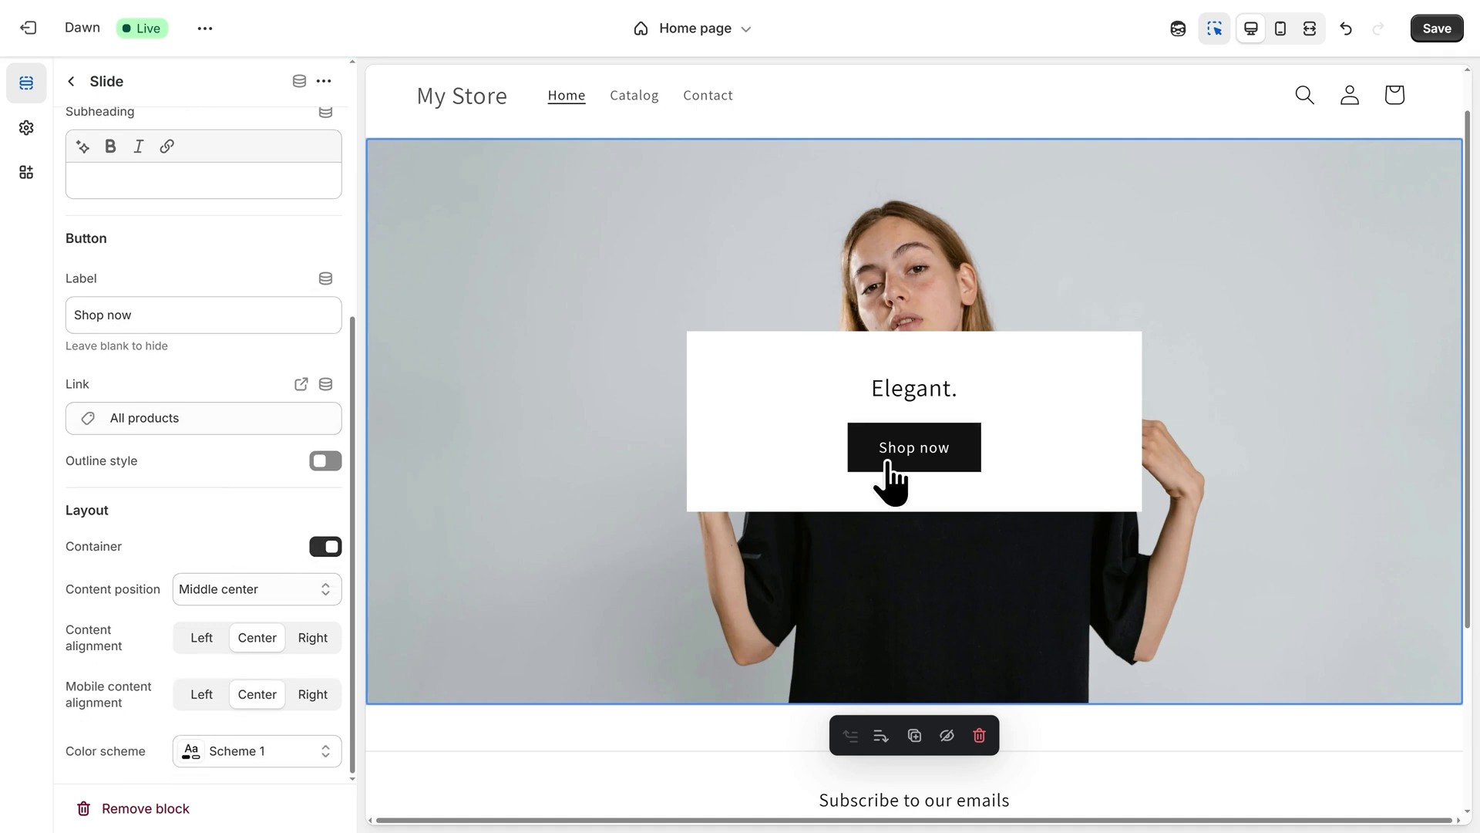
click(327, 547)
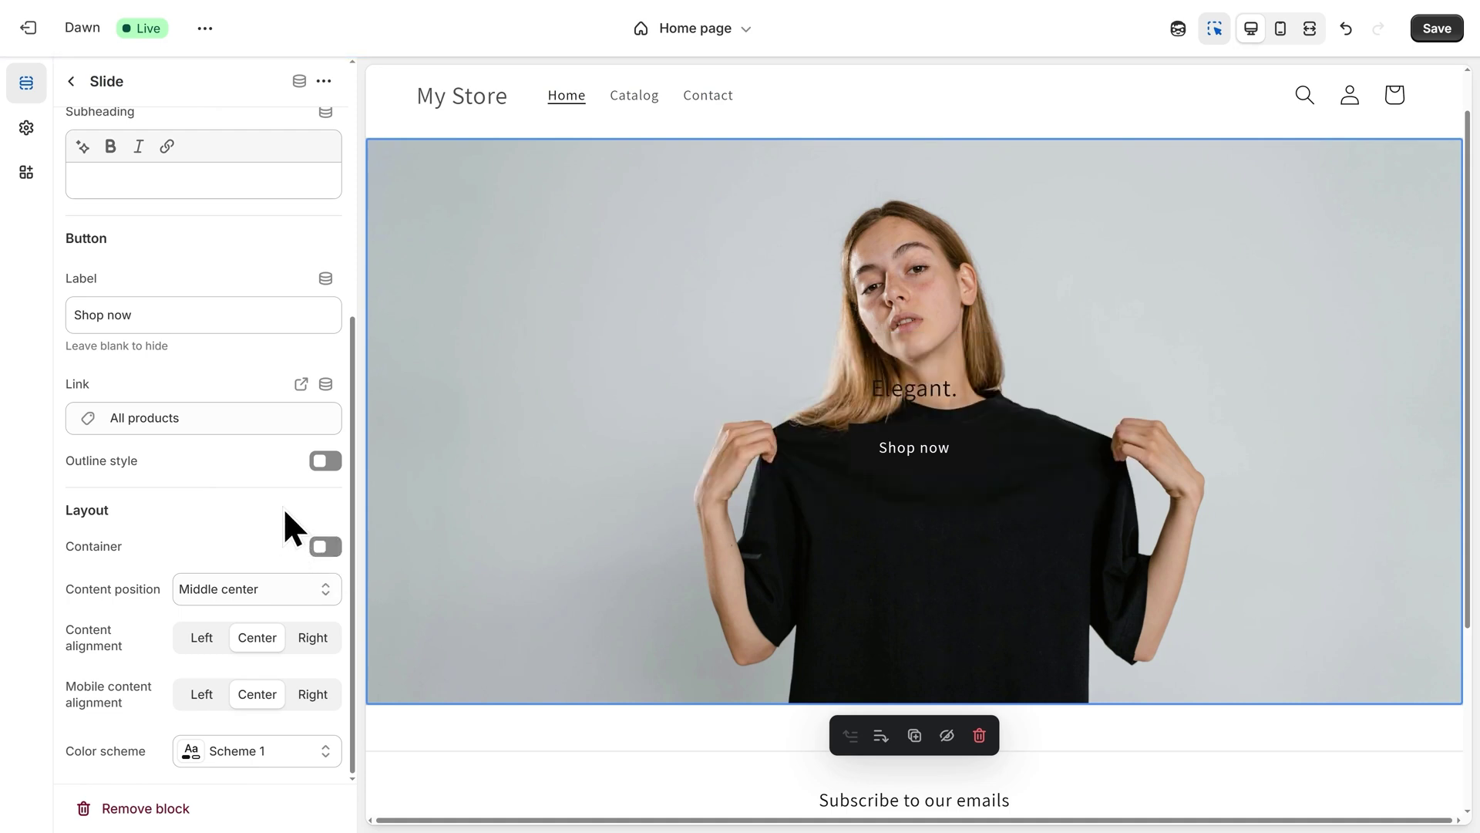
click(207, 592)
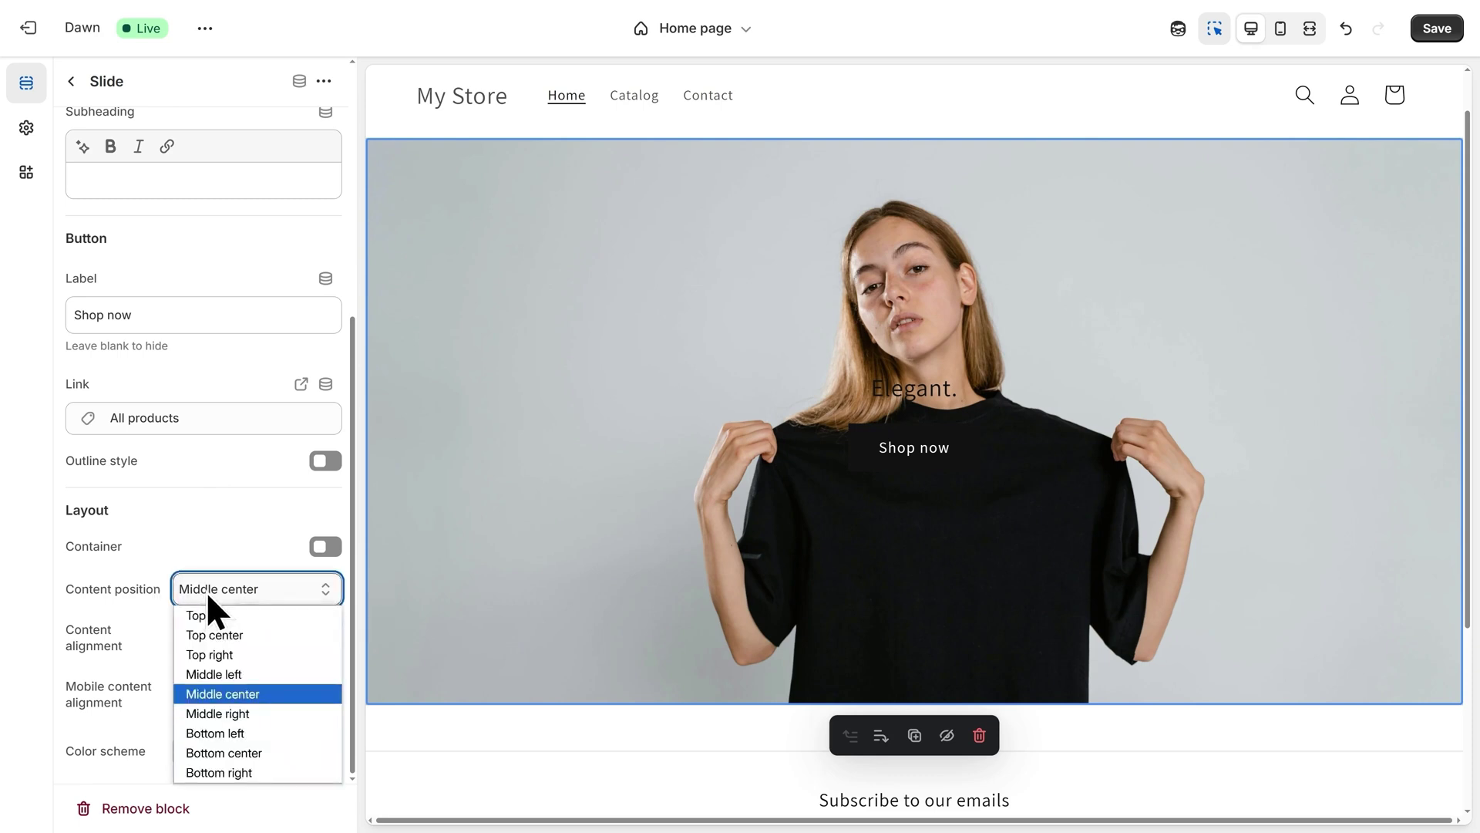
click(225, 735)
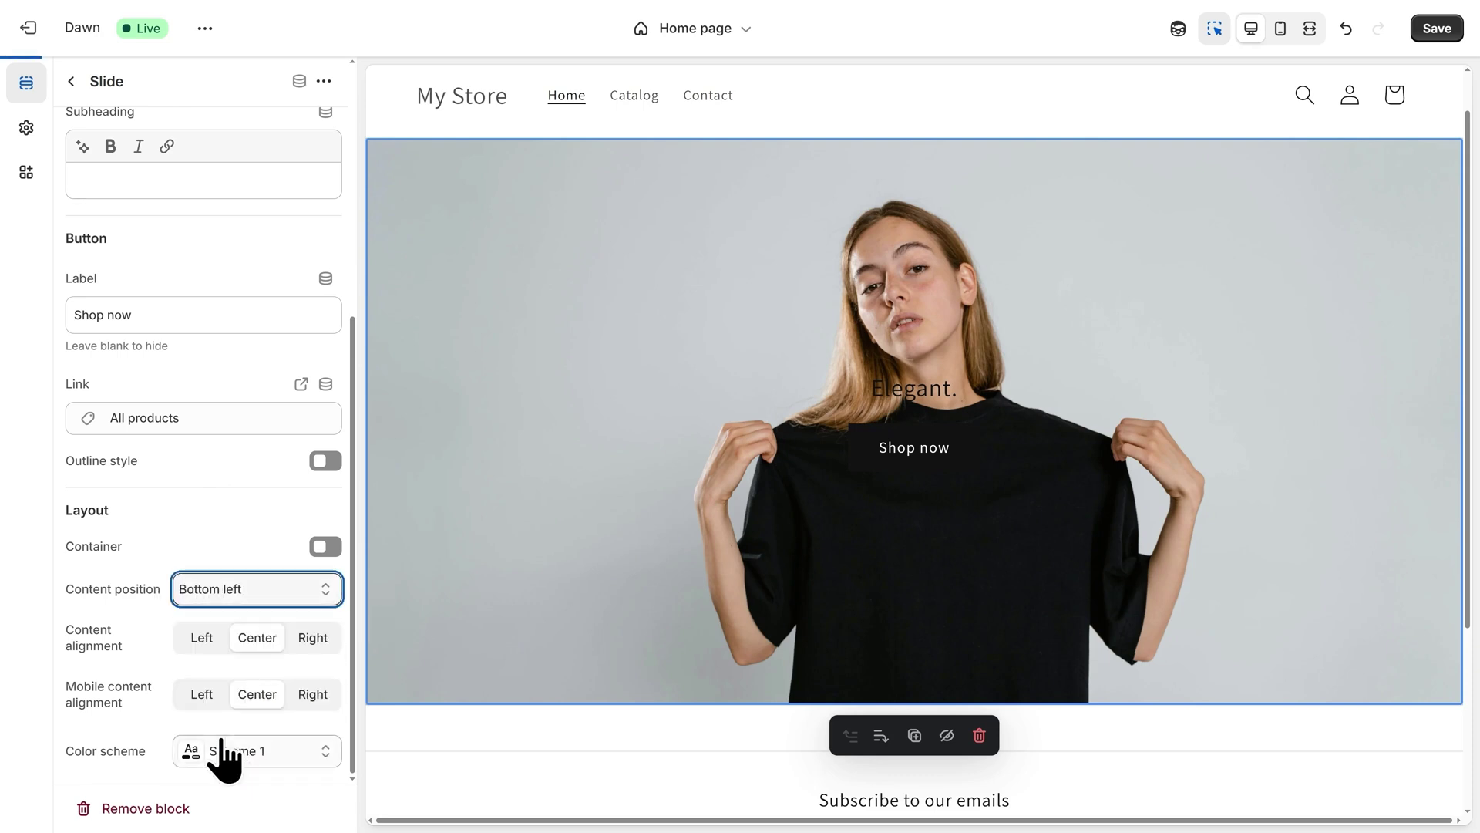
click(202, 640)
click(203, 697)
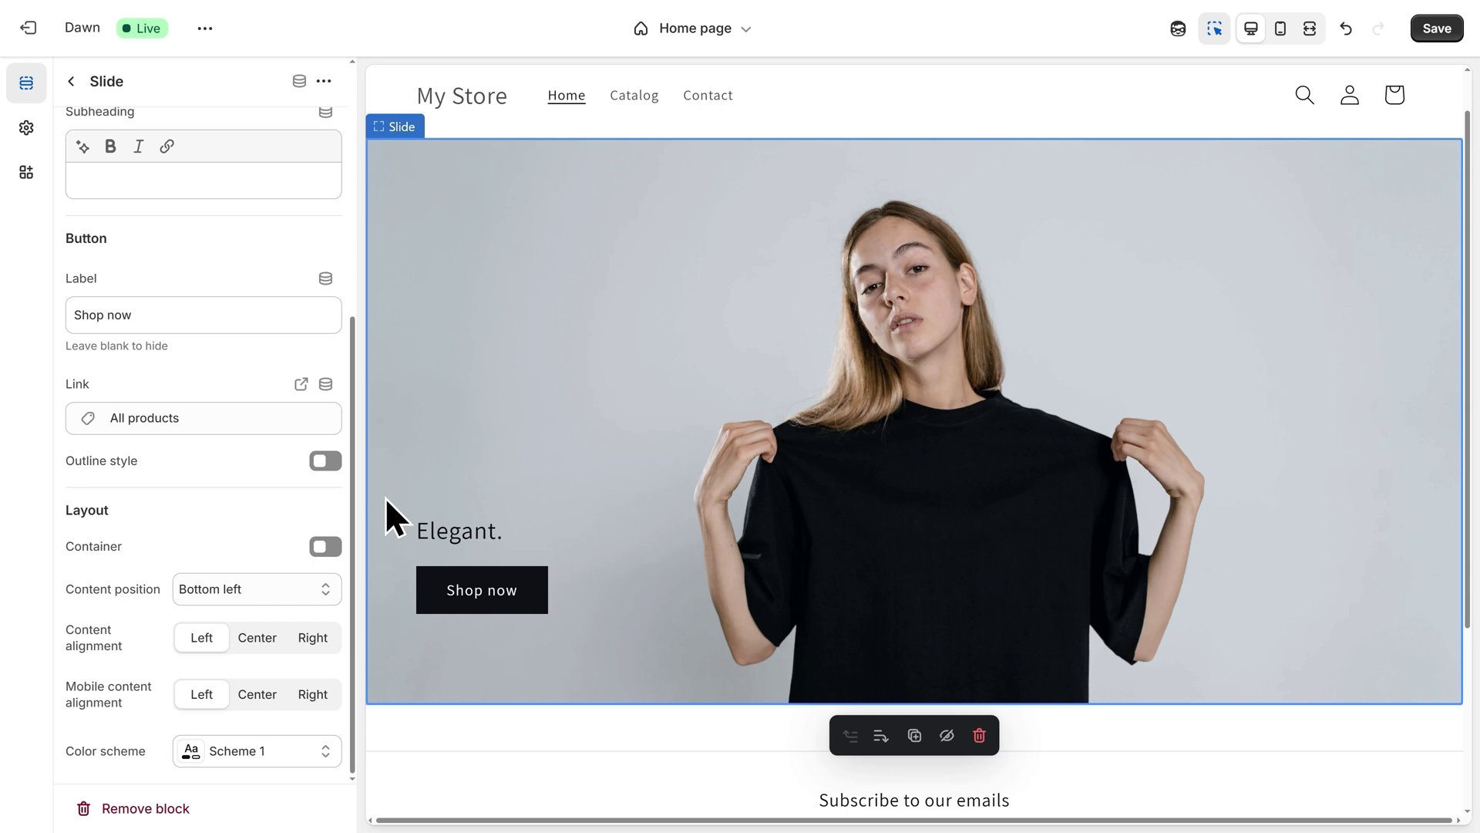
Leave the slide settings and save the home page changes.
key(Escape)
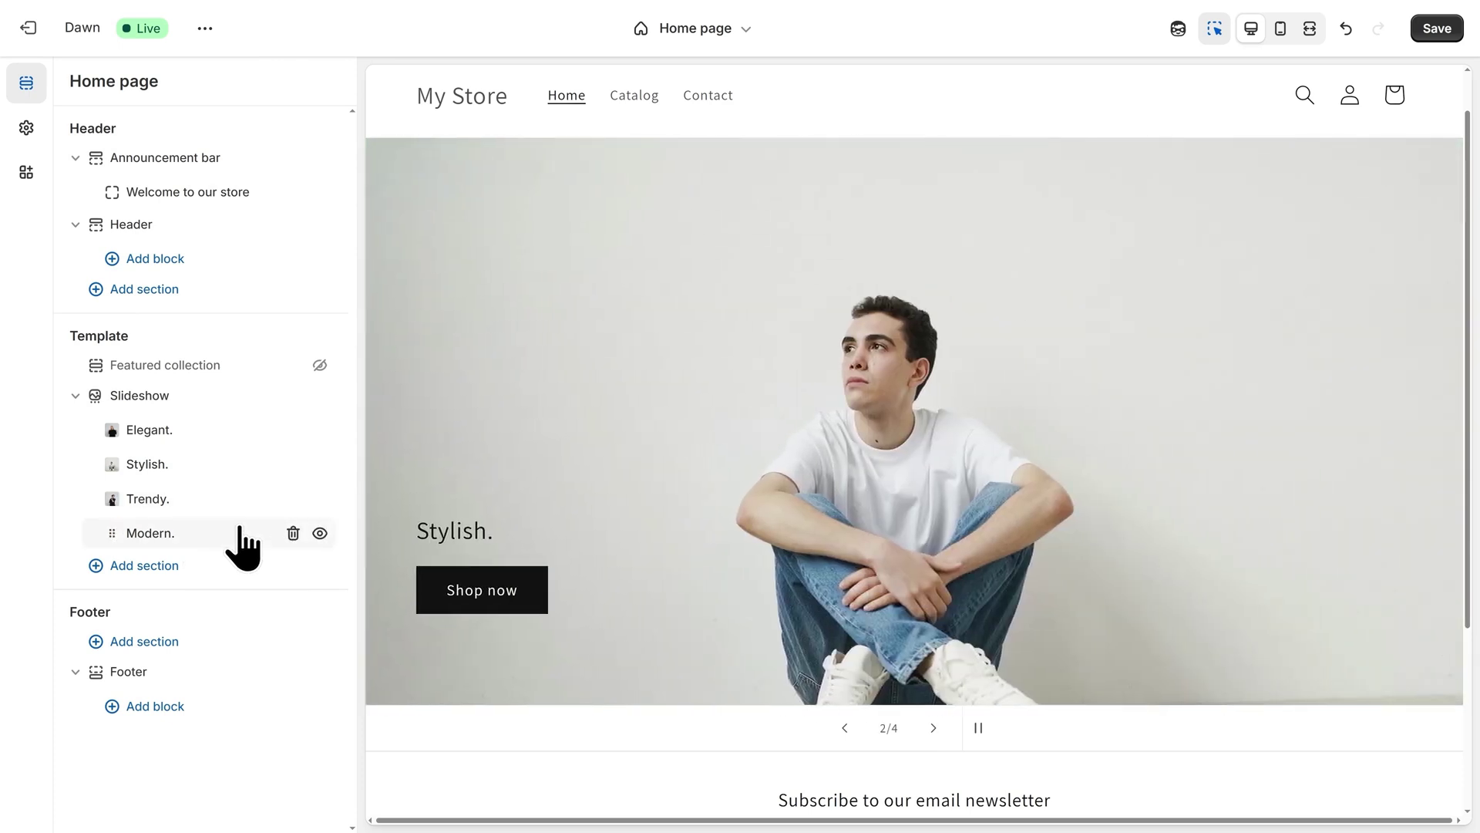
mouse_move(216, 515)
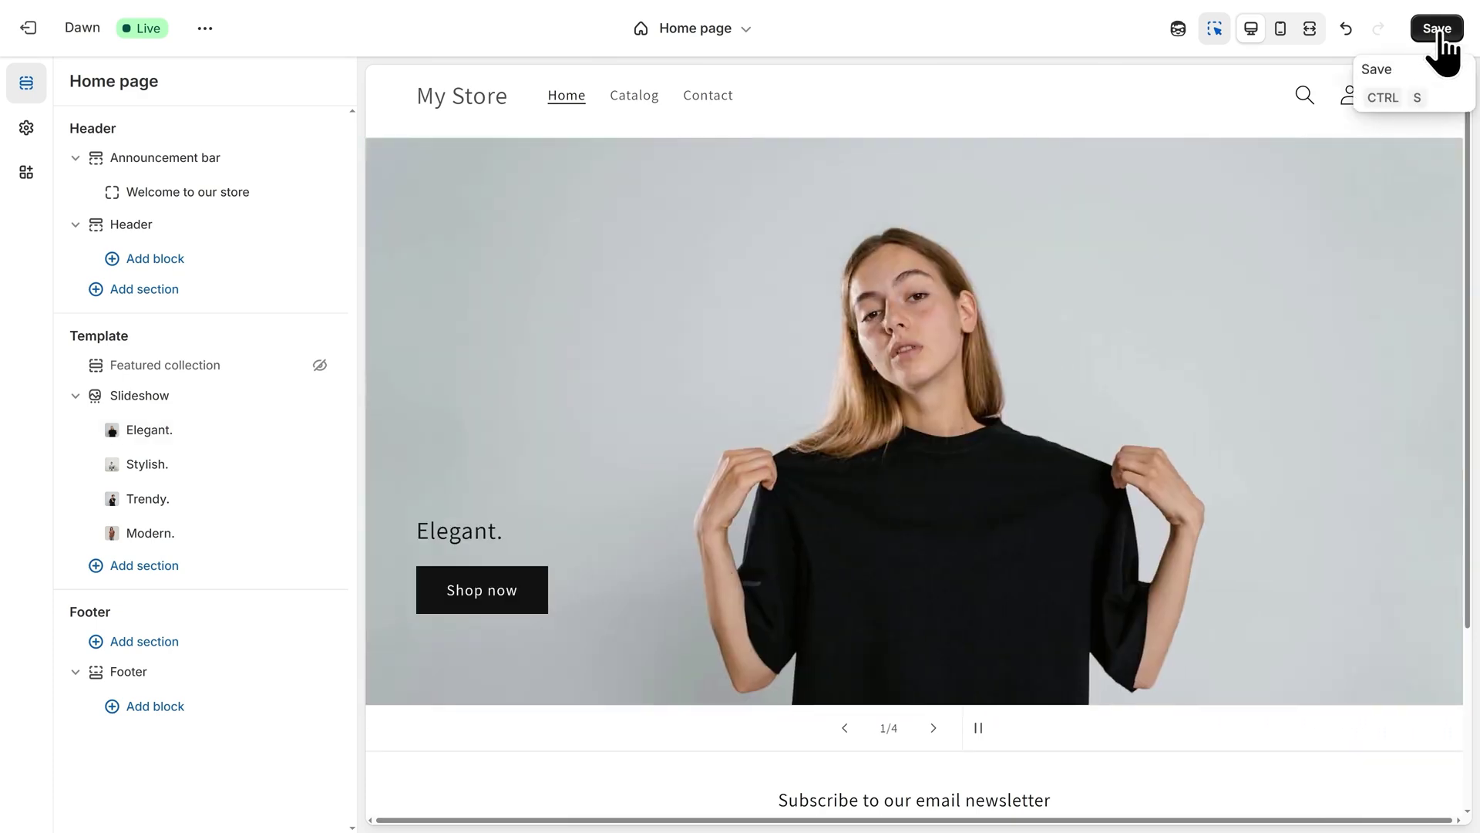
click(1439, 32)
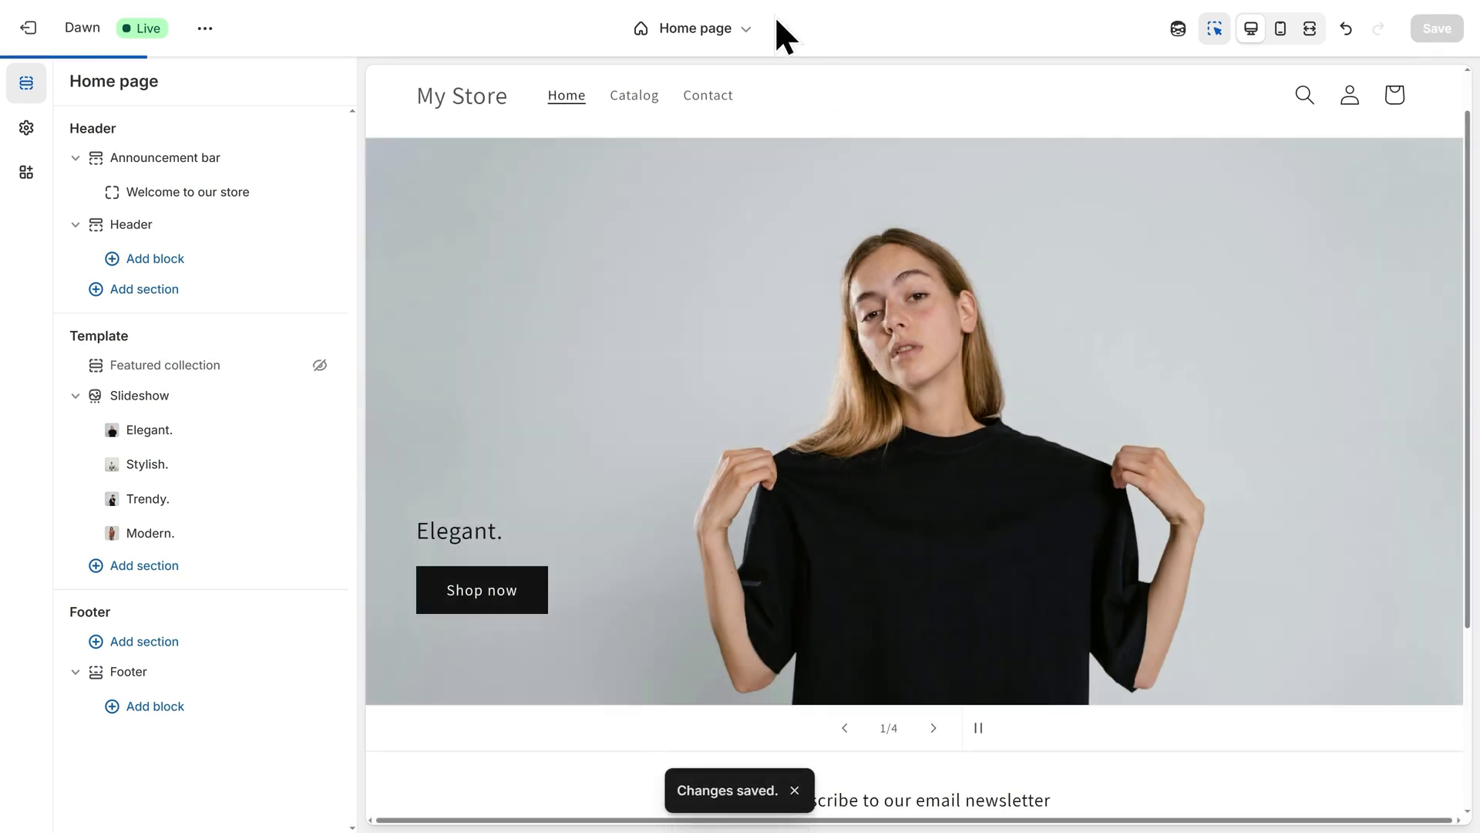
Leave full-screen view and open the store admin's Themes page in a separate browser tab, keeping the theme editor open.
key(F11)
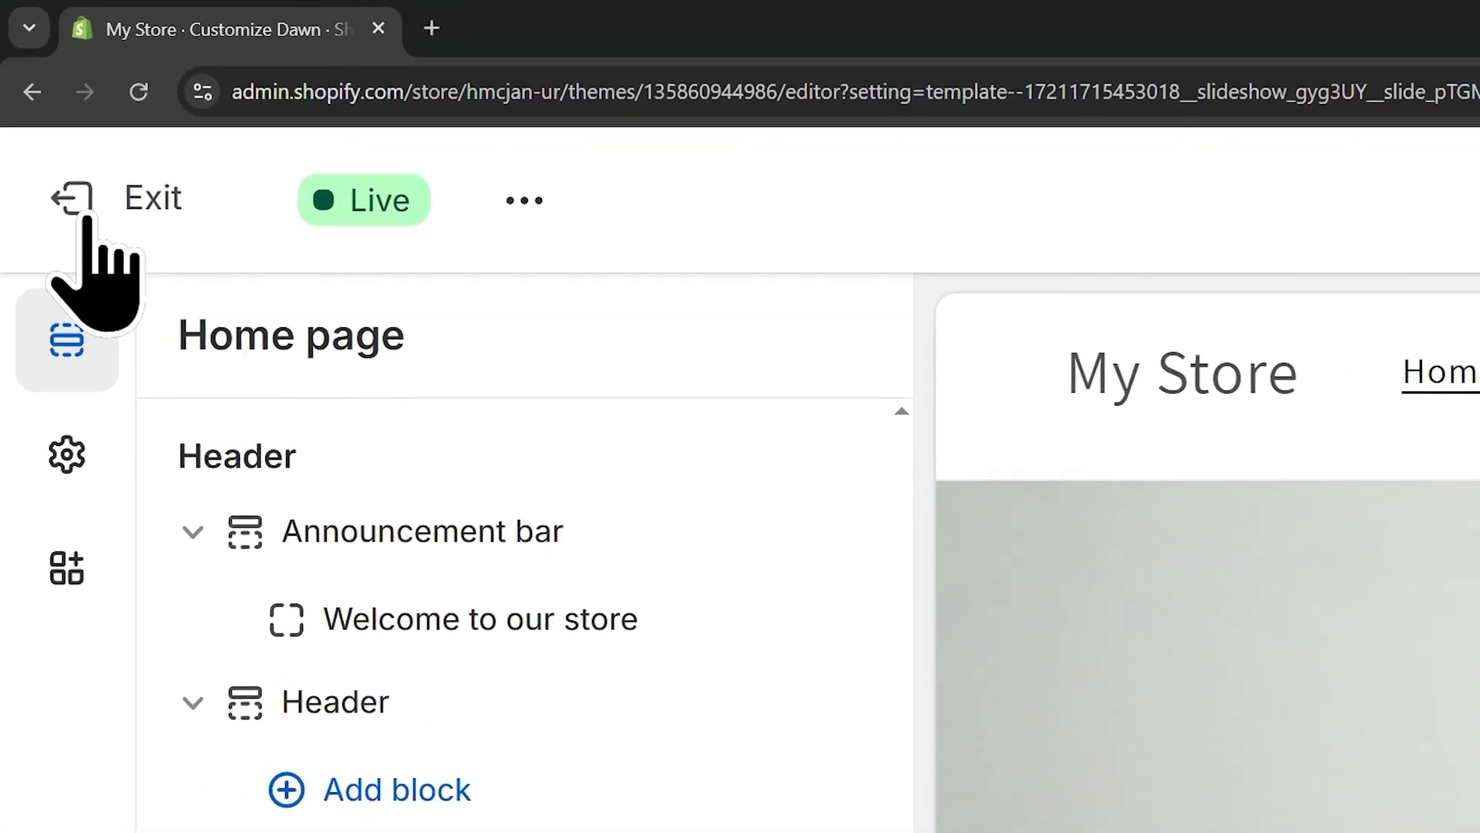
right_click(86, 219)
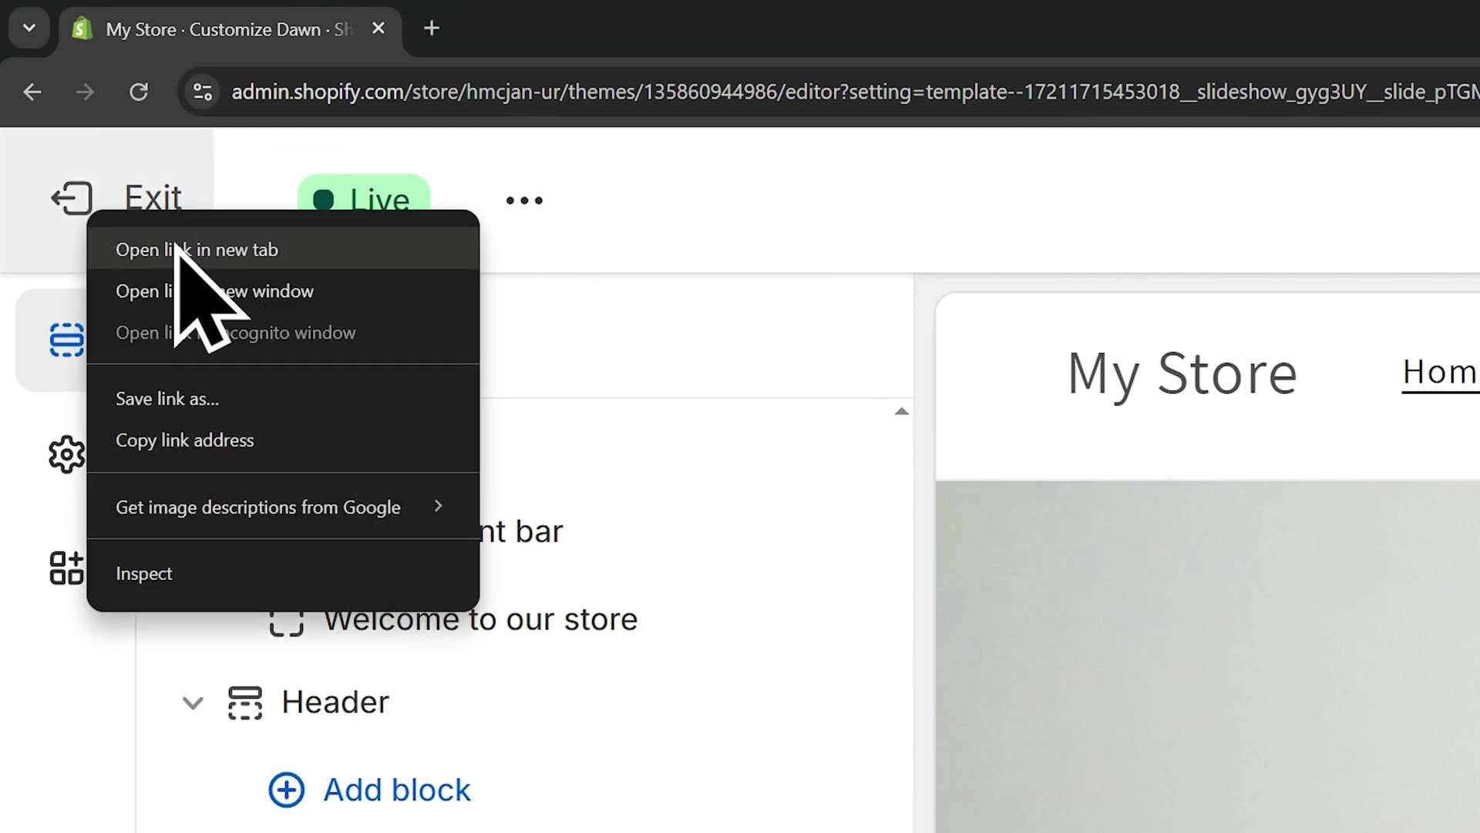
click(209, 251)
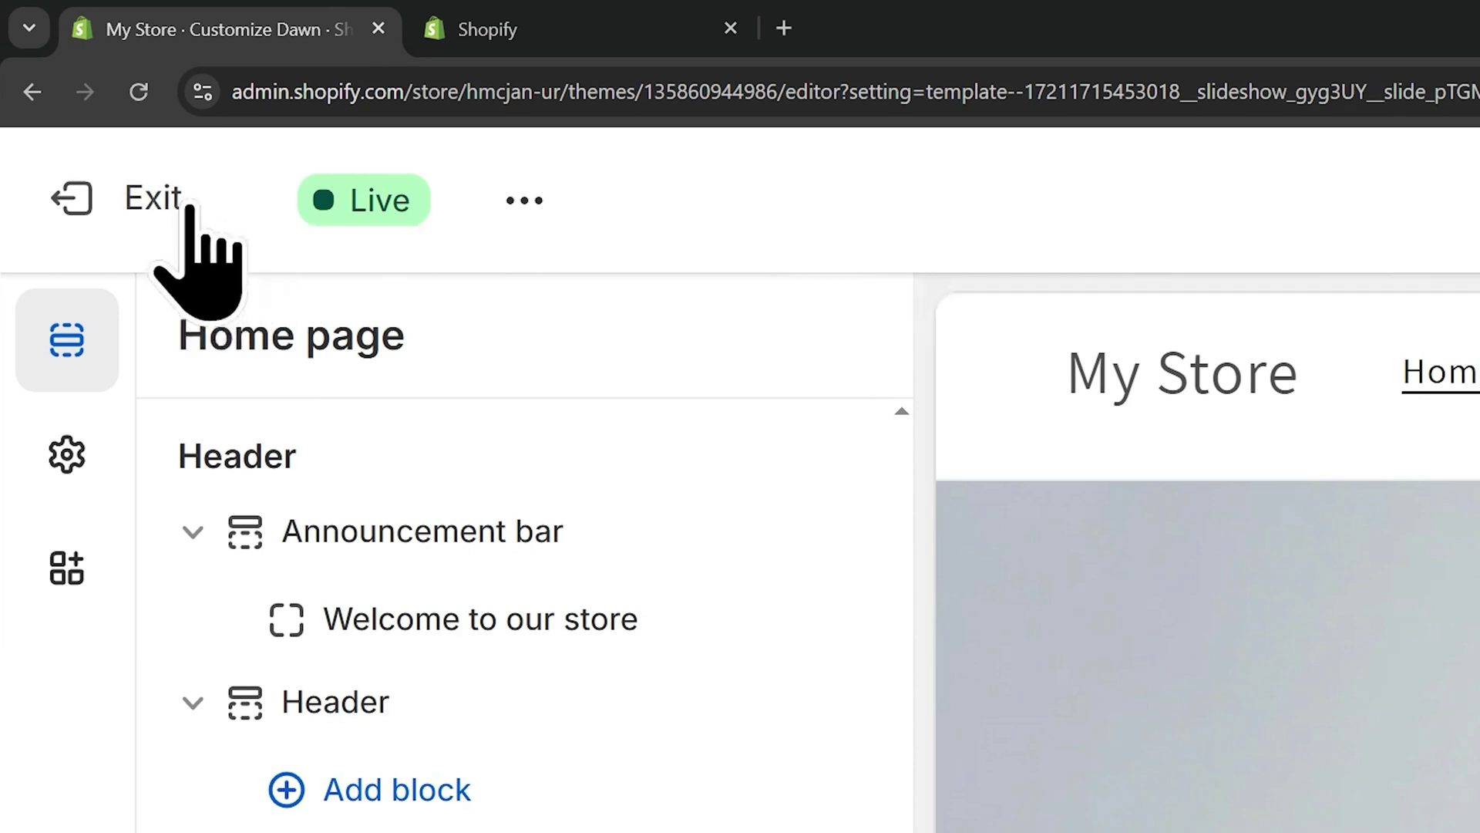
click(532, 31)
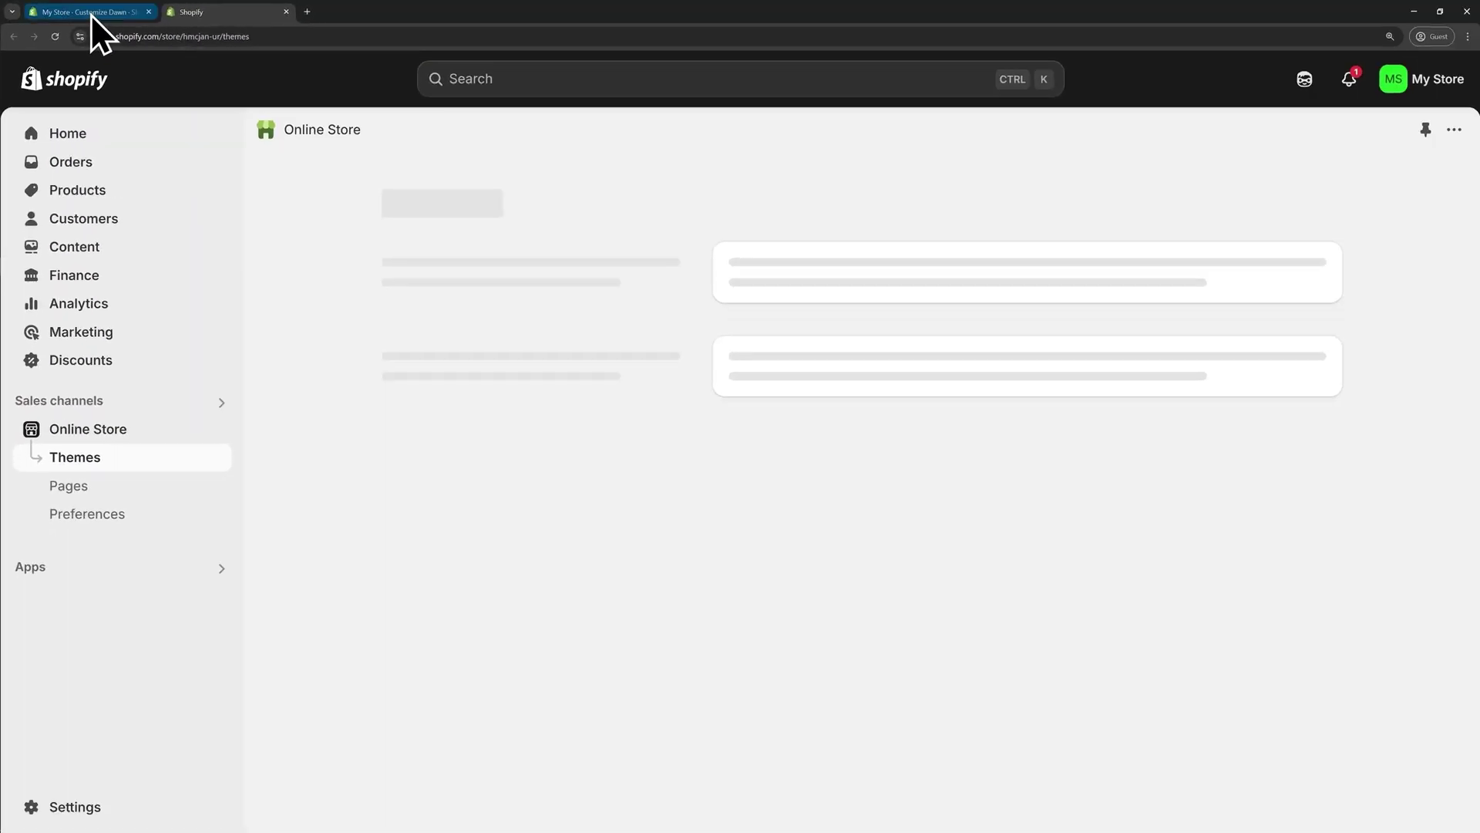
click(108, 13)
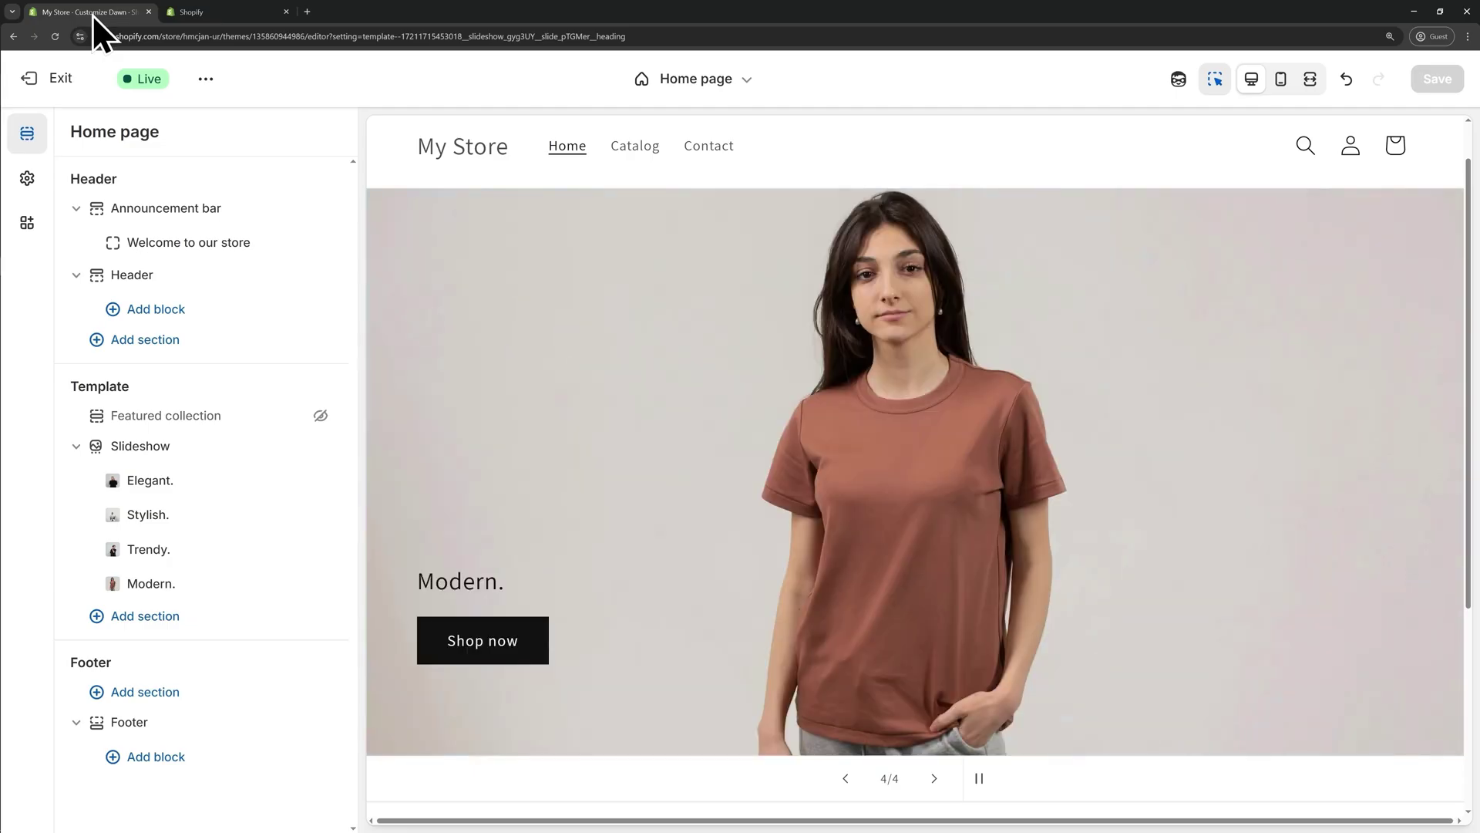
click(207, 14)
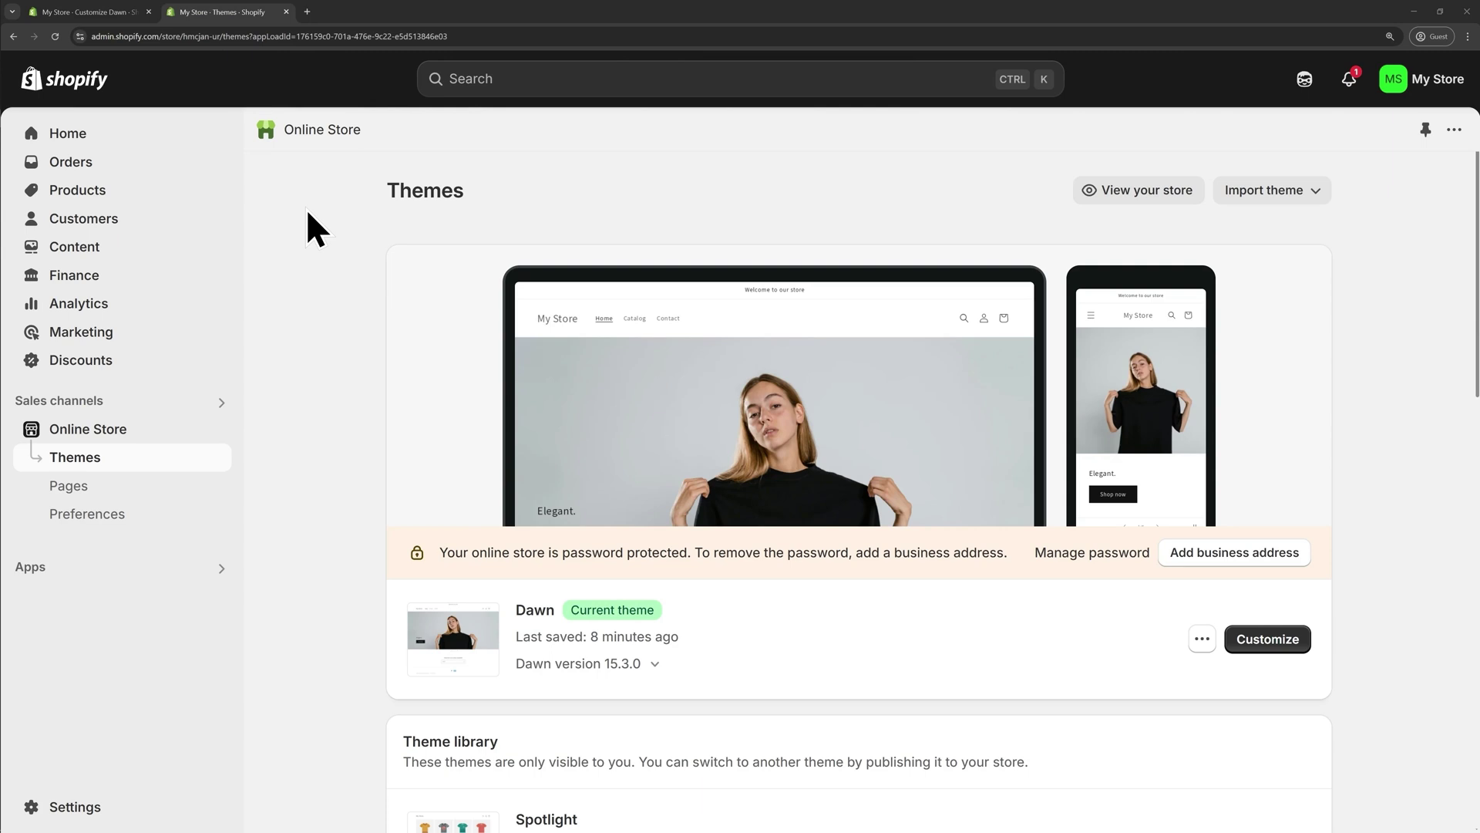
Start a new product in the store admin and title it "Maxwell Graphic Tee".
click(76, 198)
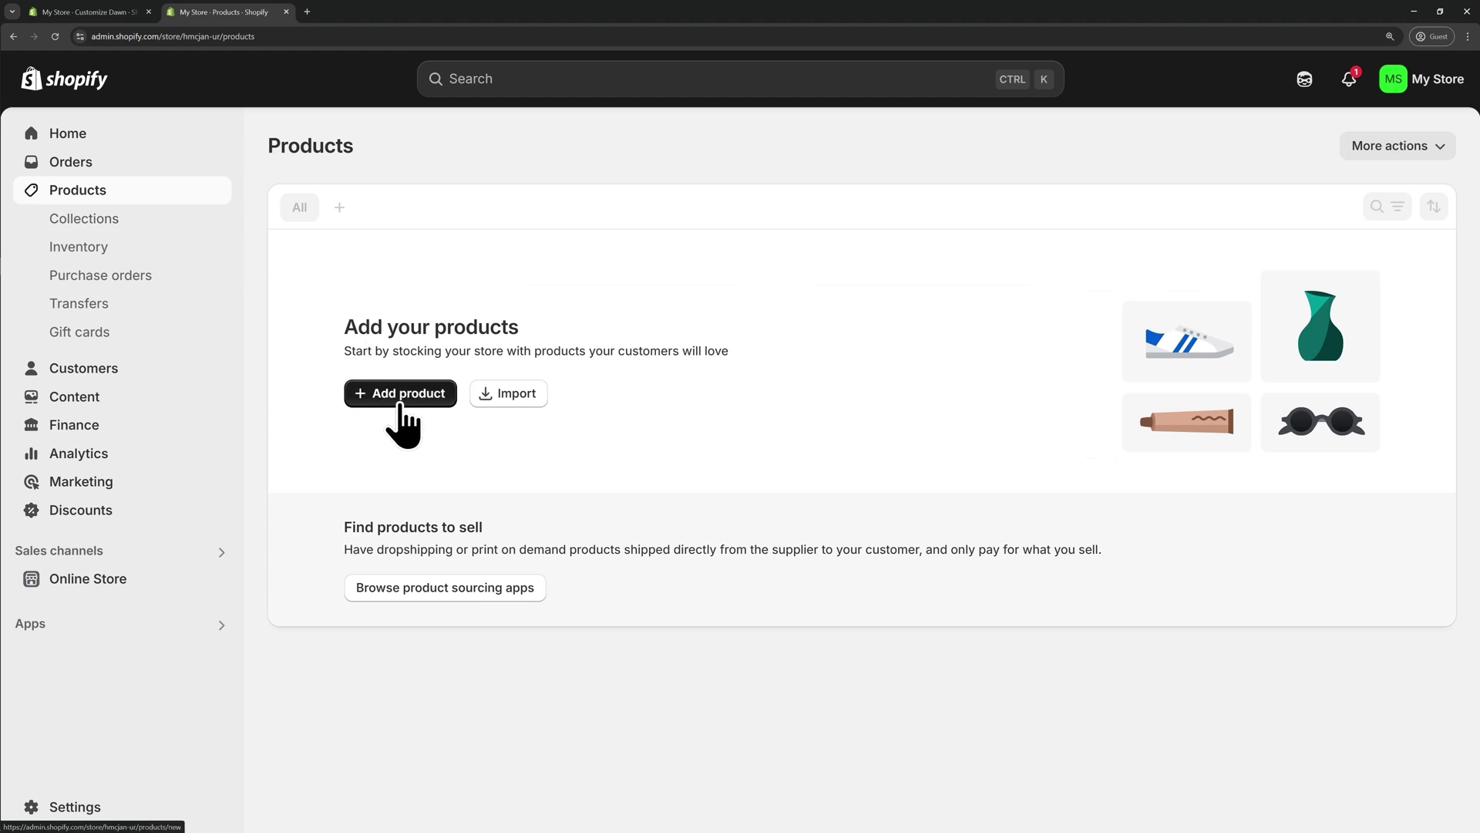
click(401, 395)
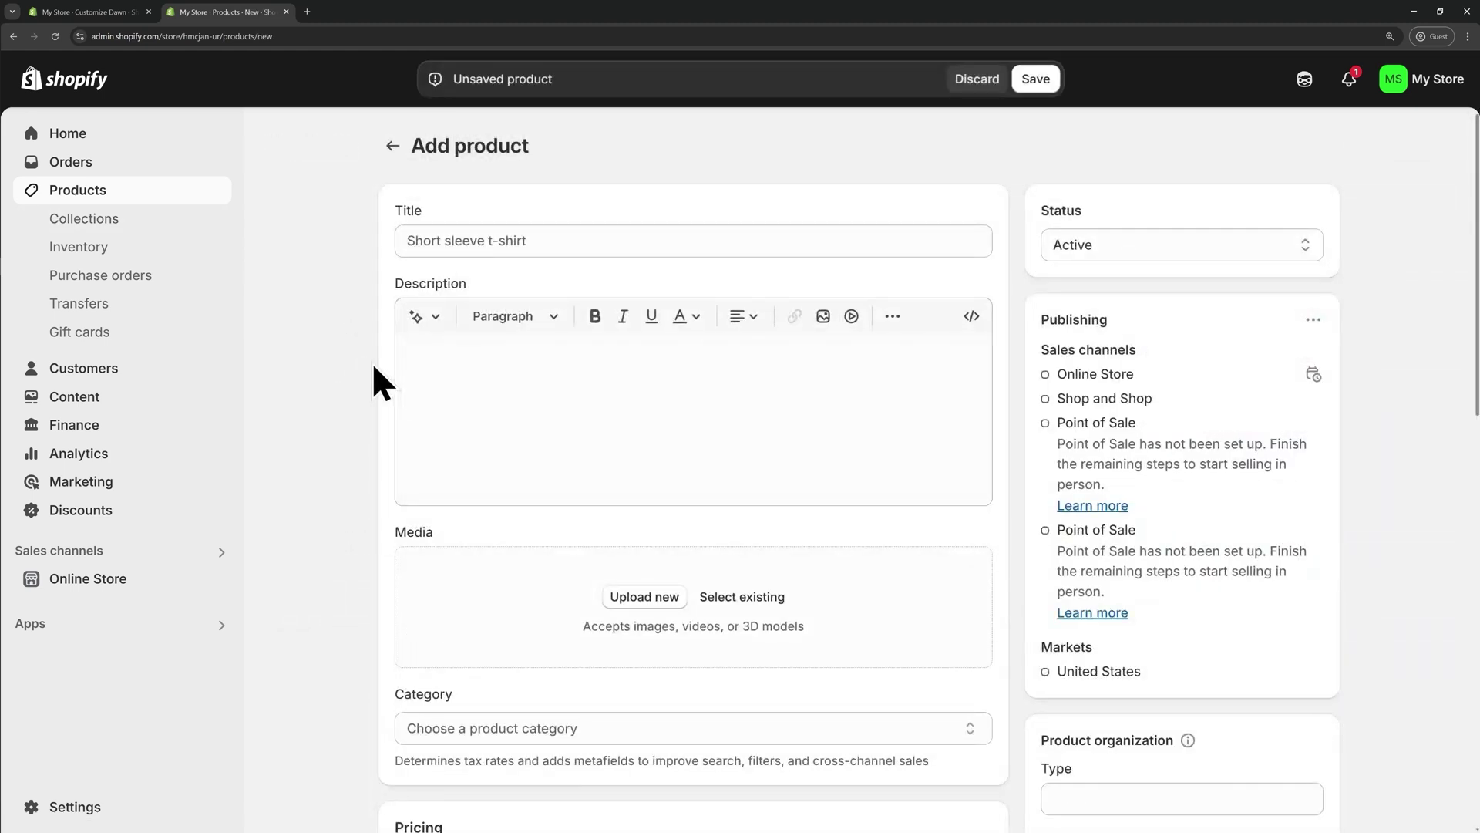
click(500, 241)
text(Ma)
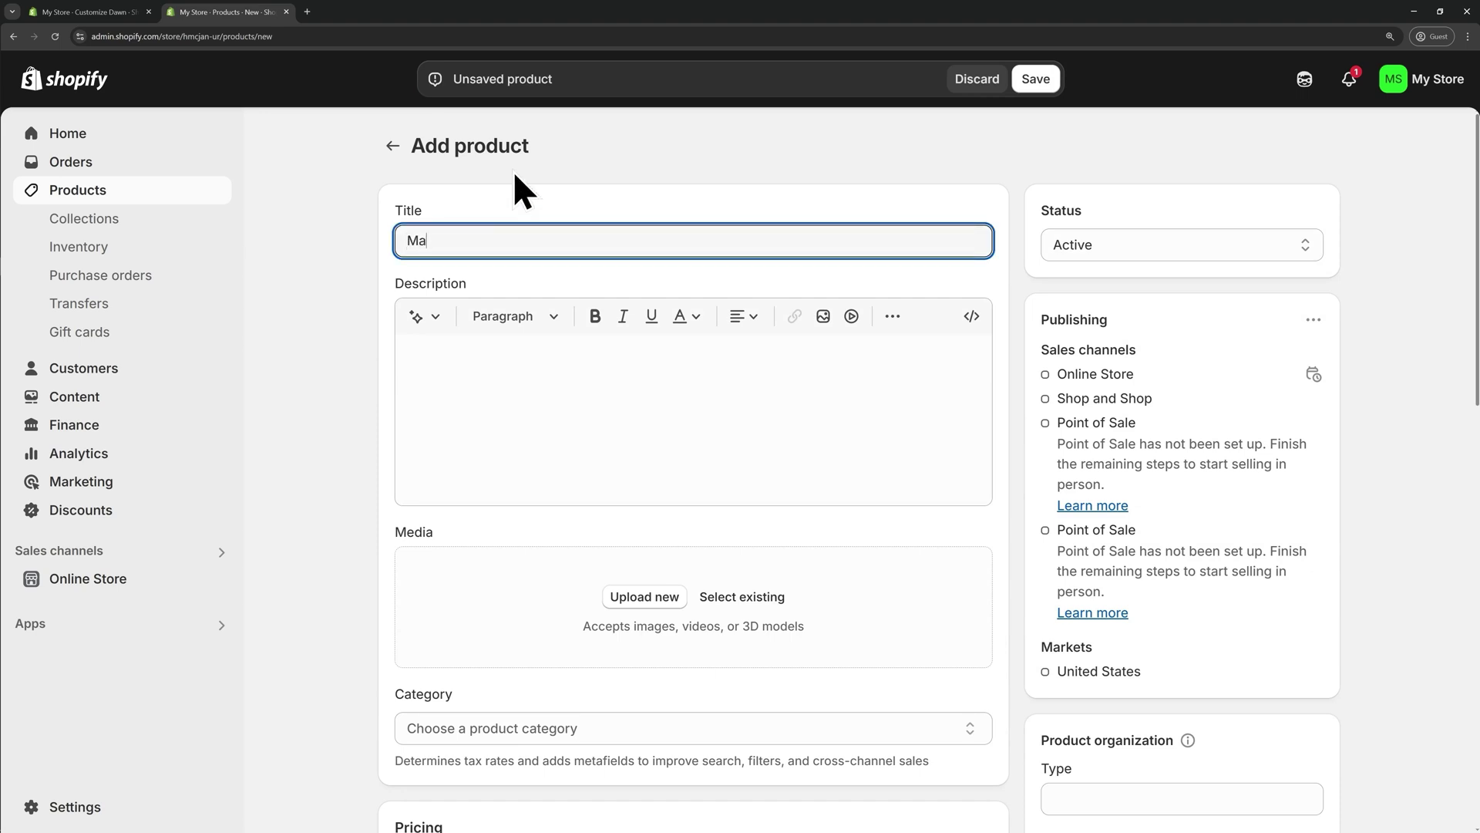
text(xwell Graphic Tee)
click(478, 284)
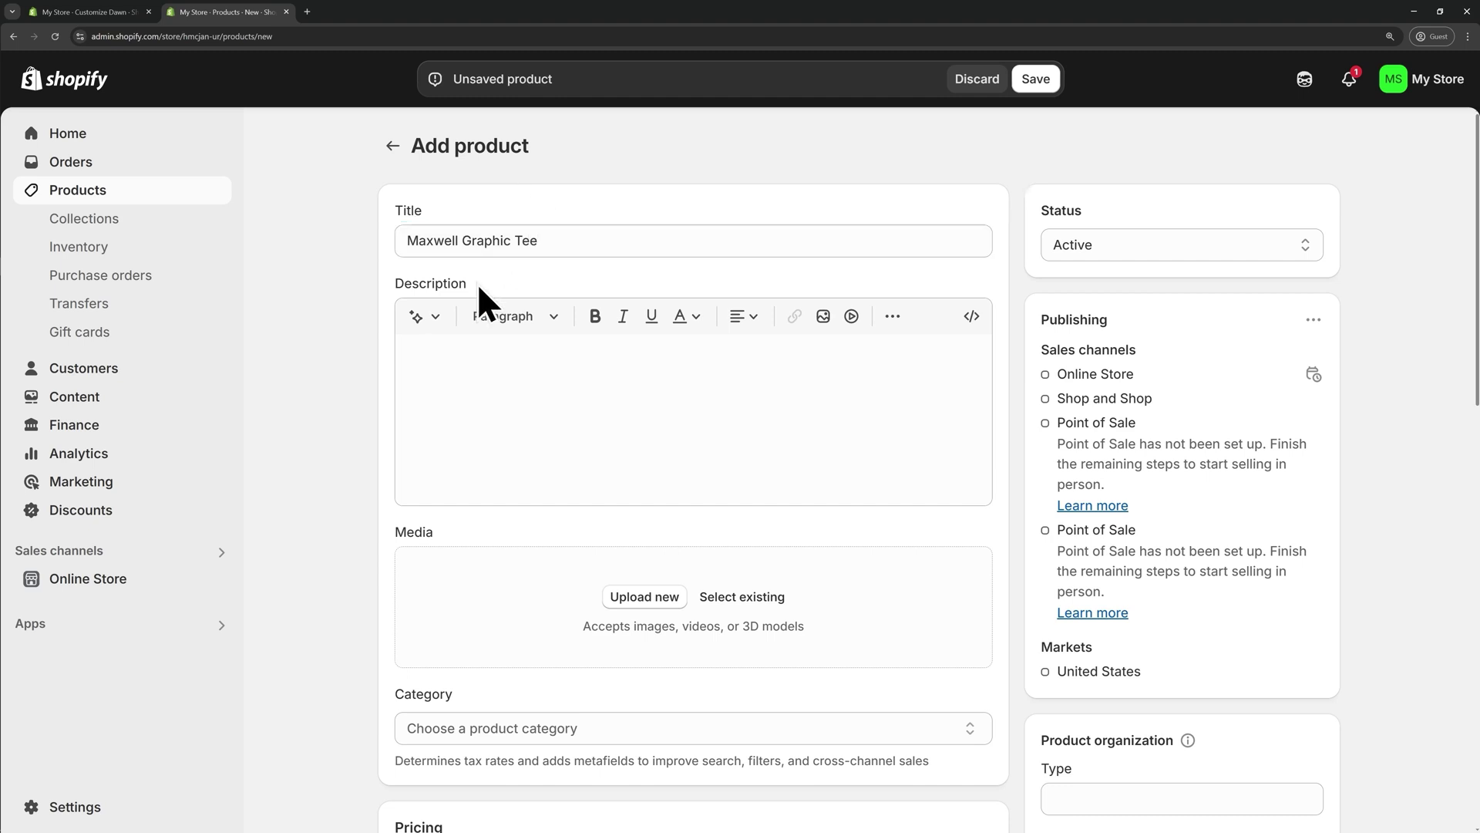
Fill in the formatted product description beginning "Clean, modern, and made to move with you.".
click(509, 284)
click(443, 344)
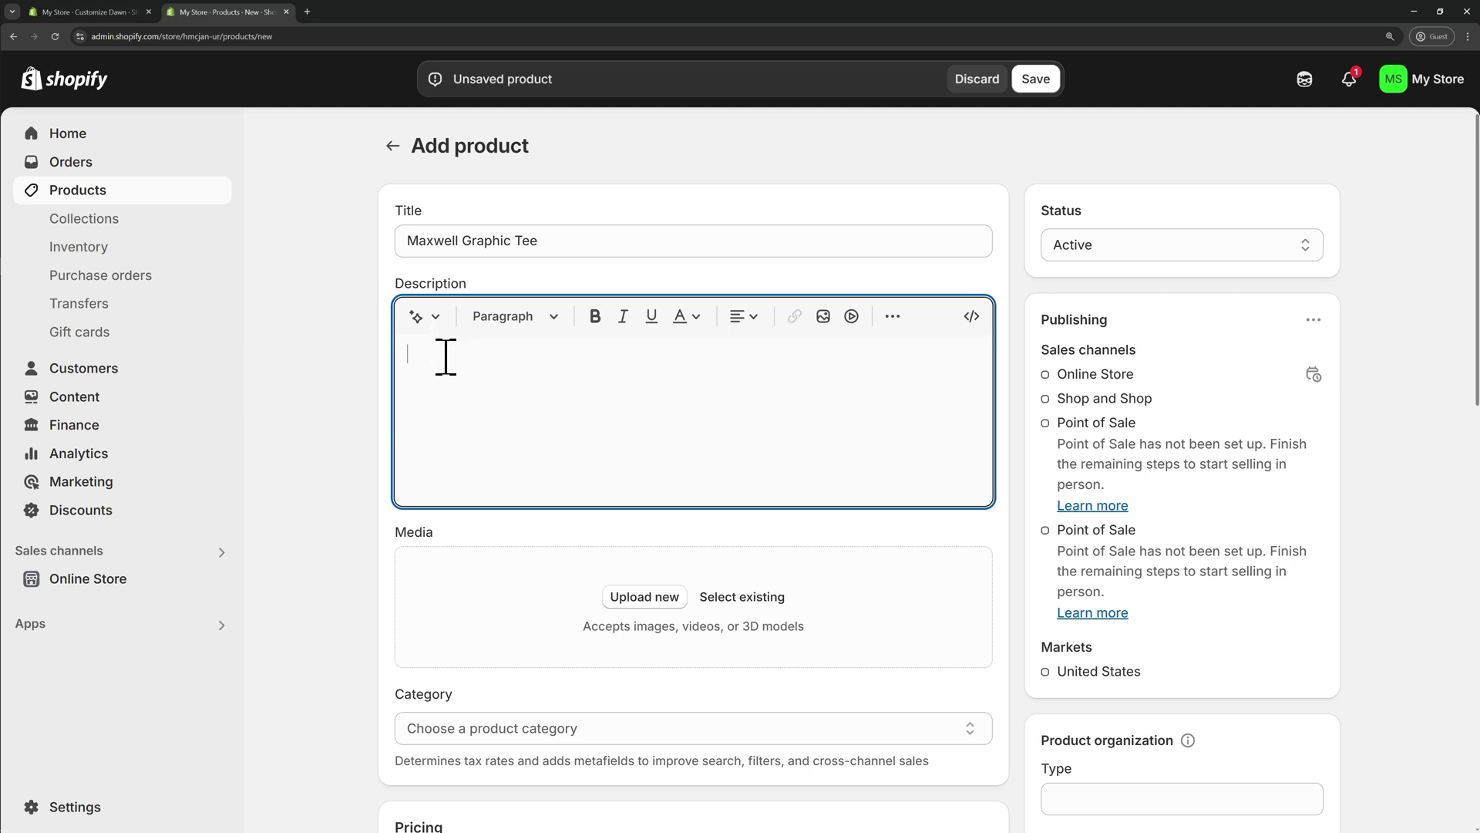
text(Clean, modern, and made to move with you. This black graphic tee features the Maxwell name in a sleek, minimalist design. Crafted from a soft cotton-blend fabric, it offers all-day comfort with a relaxed fit that pairs effortlessly with anything in your wardrobe.  Soft cotton-poly blend that feels great. Minimal front graphic keeps the look timeless. Relaxed, unisex fit made for easy everyday wear.  A staple piece for those who value simplicity and style—designed to elevate everyday outfits without trying too hard. Whether you're dressing it up or keeping it casual, the Maxwell Tee delivers effortless versatility with a modern edge.)
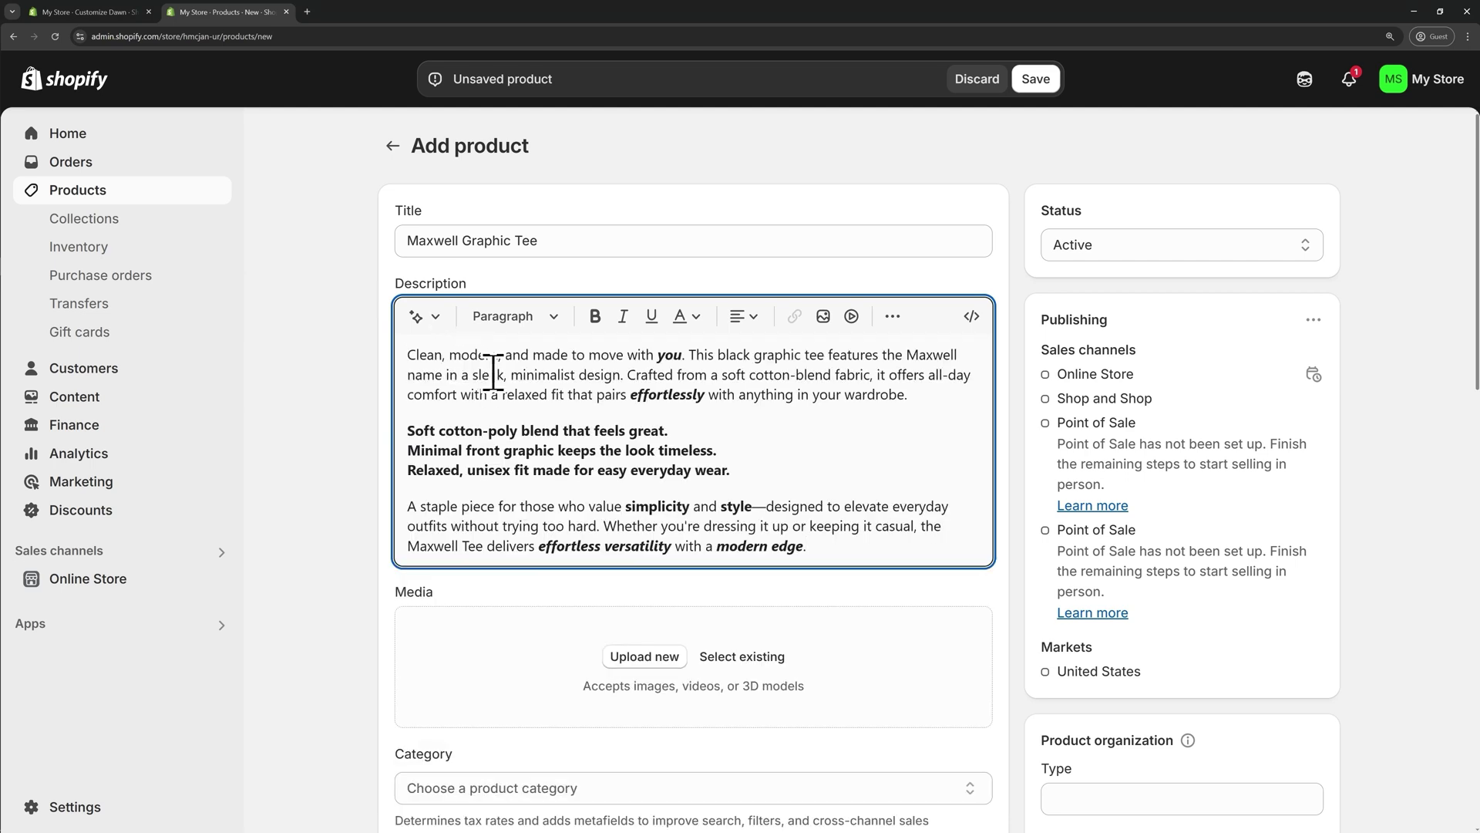
Examine the bold and italic formatting of the description text and the available text color option.
double_click(665, 355)
click(682, 359)
drag(670, 430, 404, 432)
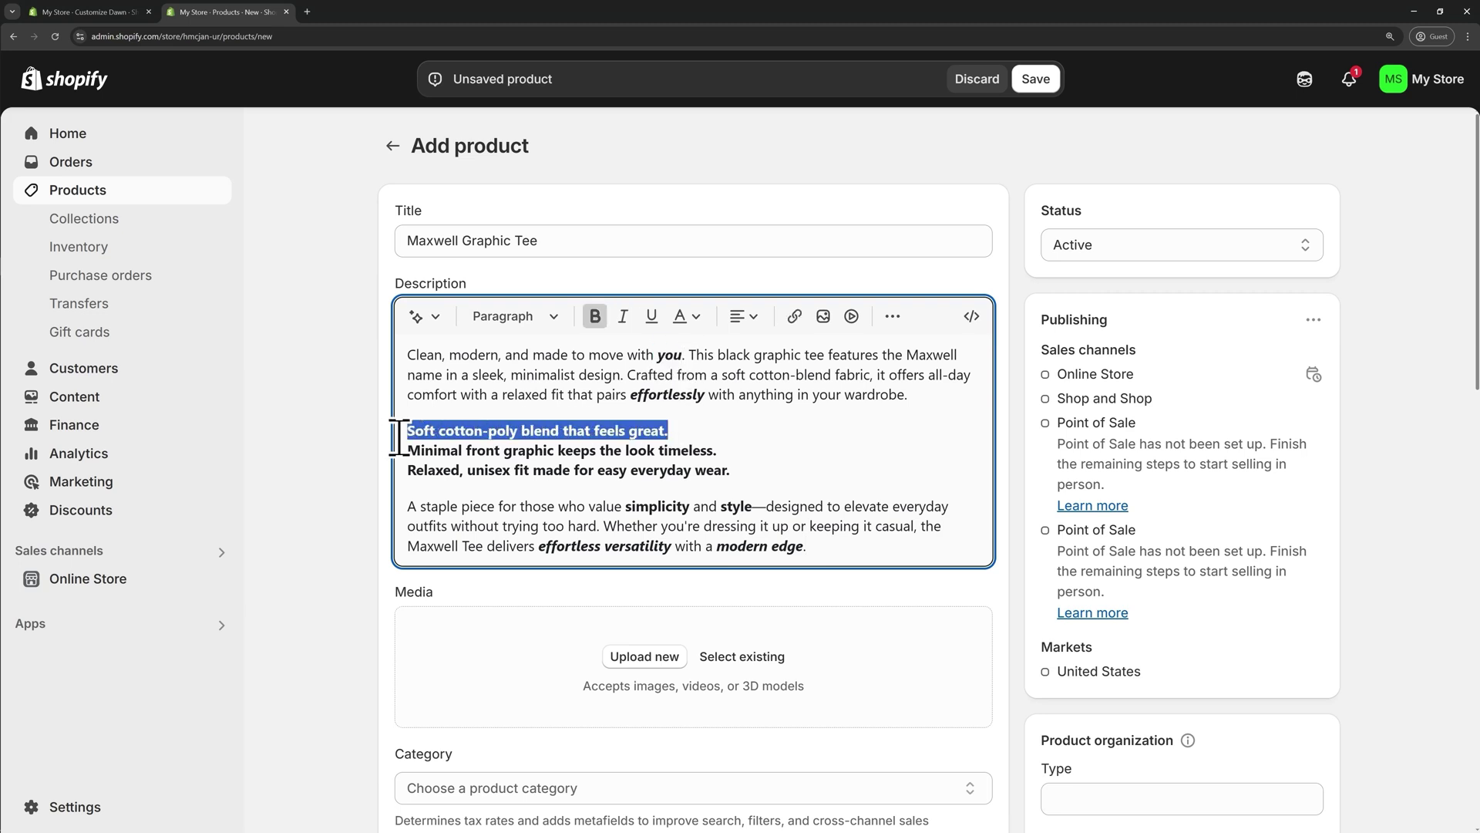
click(762, 467)
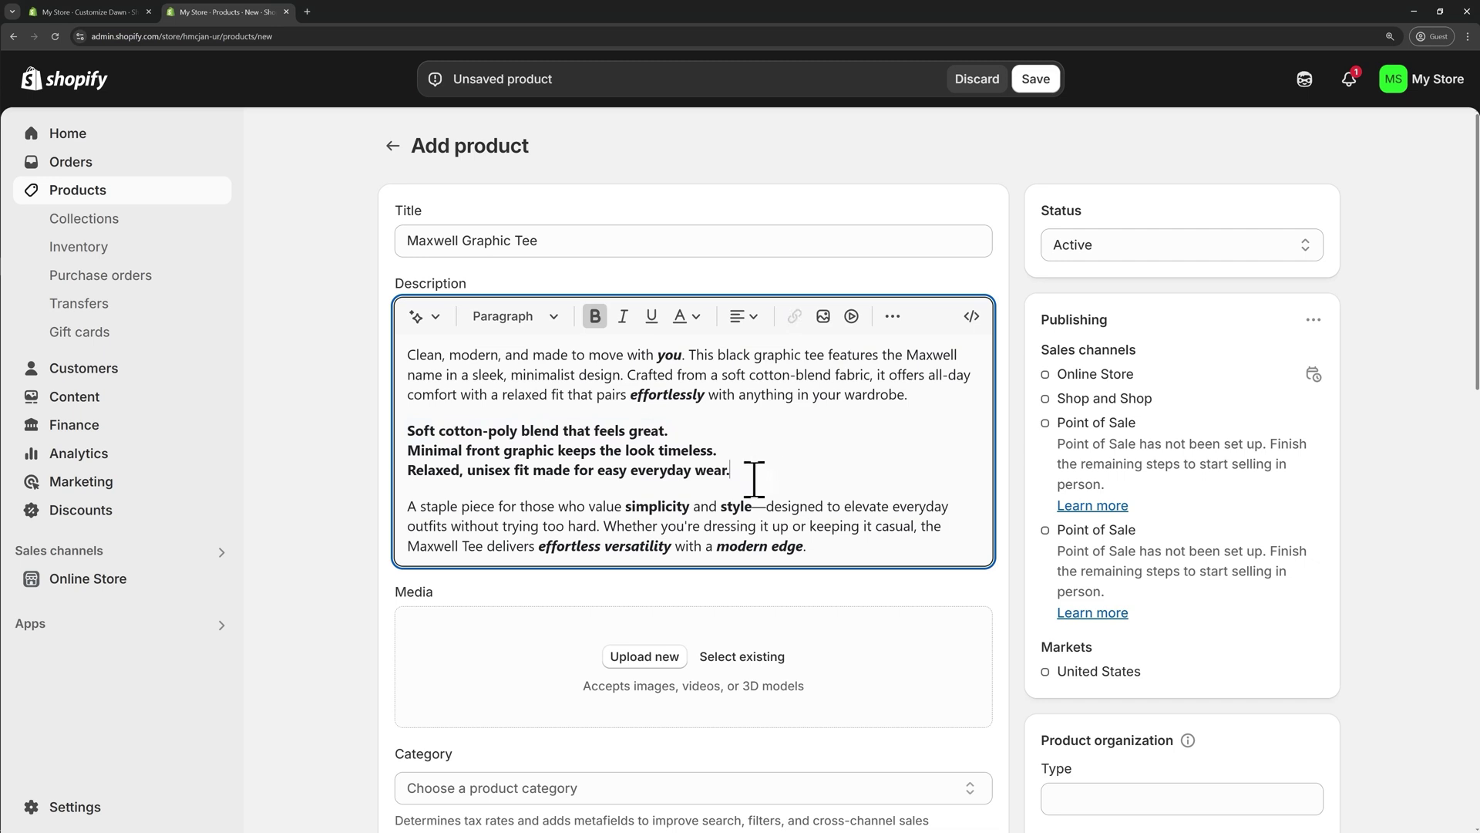
drag(407, 357, 625, 362)
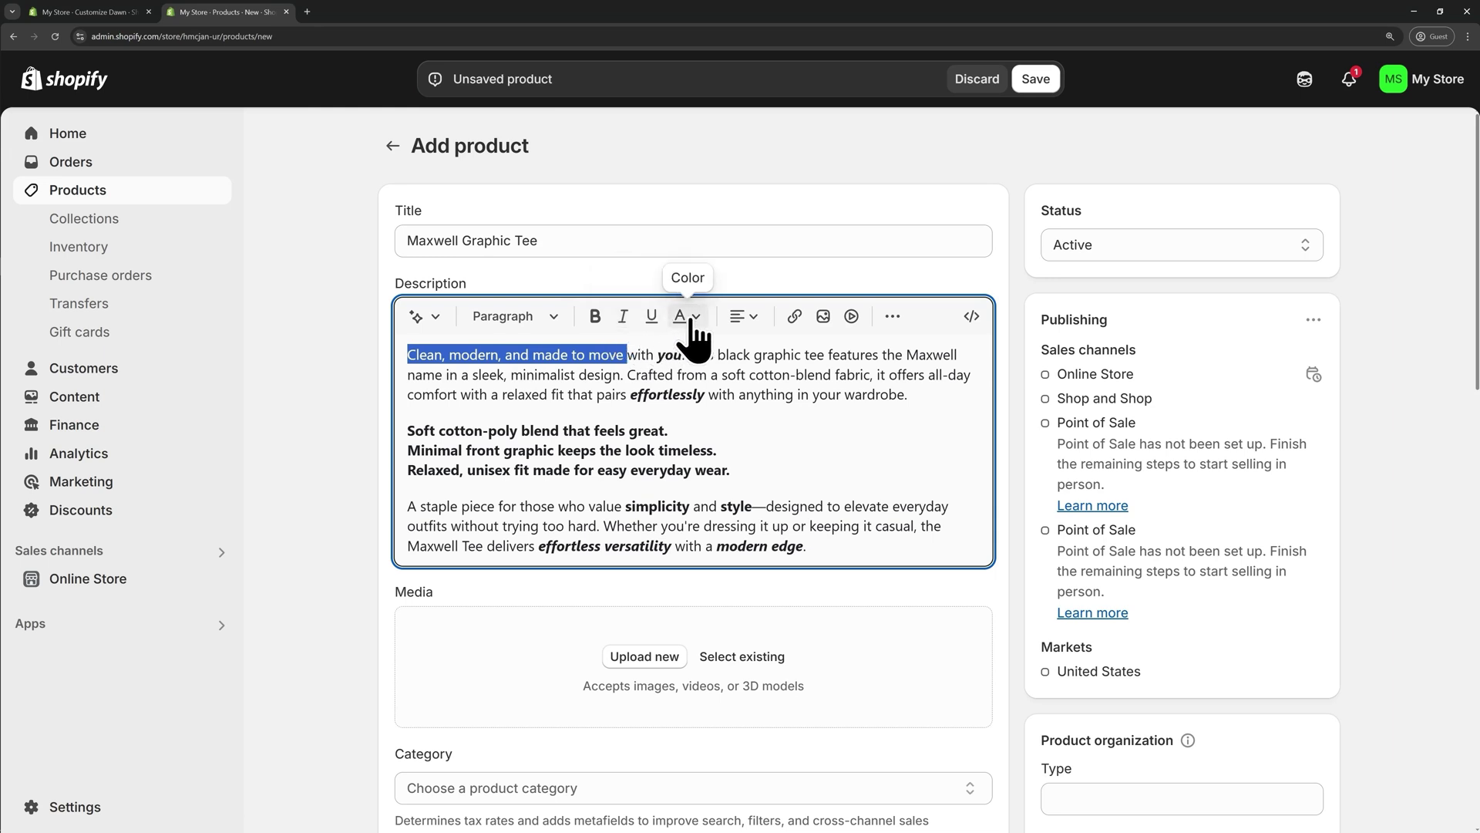
click(621, 375)
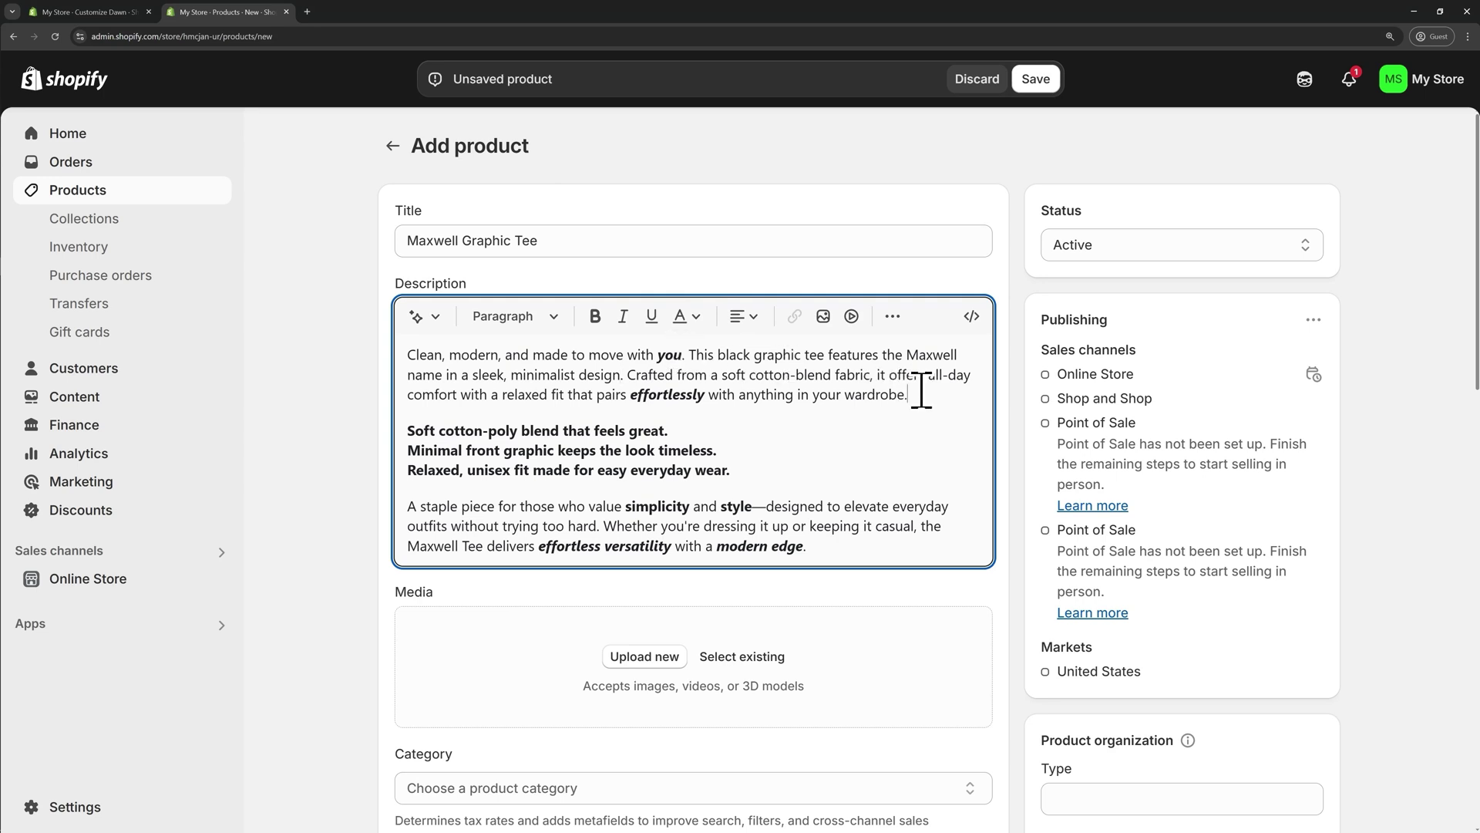
click(392, 386)
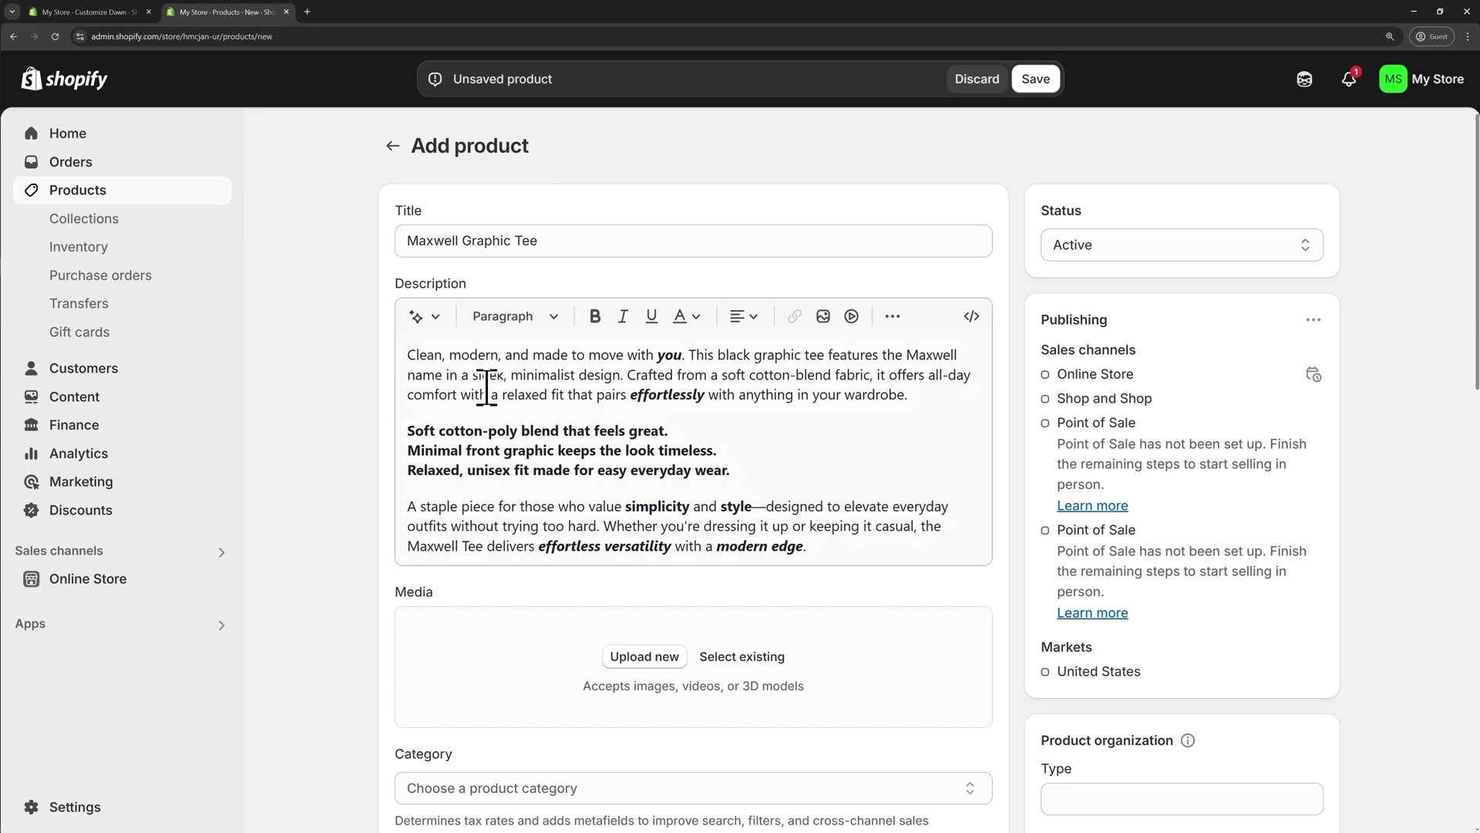
Upload the six Maxwell tee images to the product's media and move the photo of the model outdoors to first place.
scroll(648, 532, down, 1)
scroll(493, 486, down, 1)
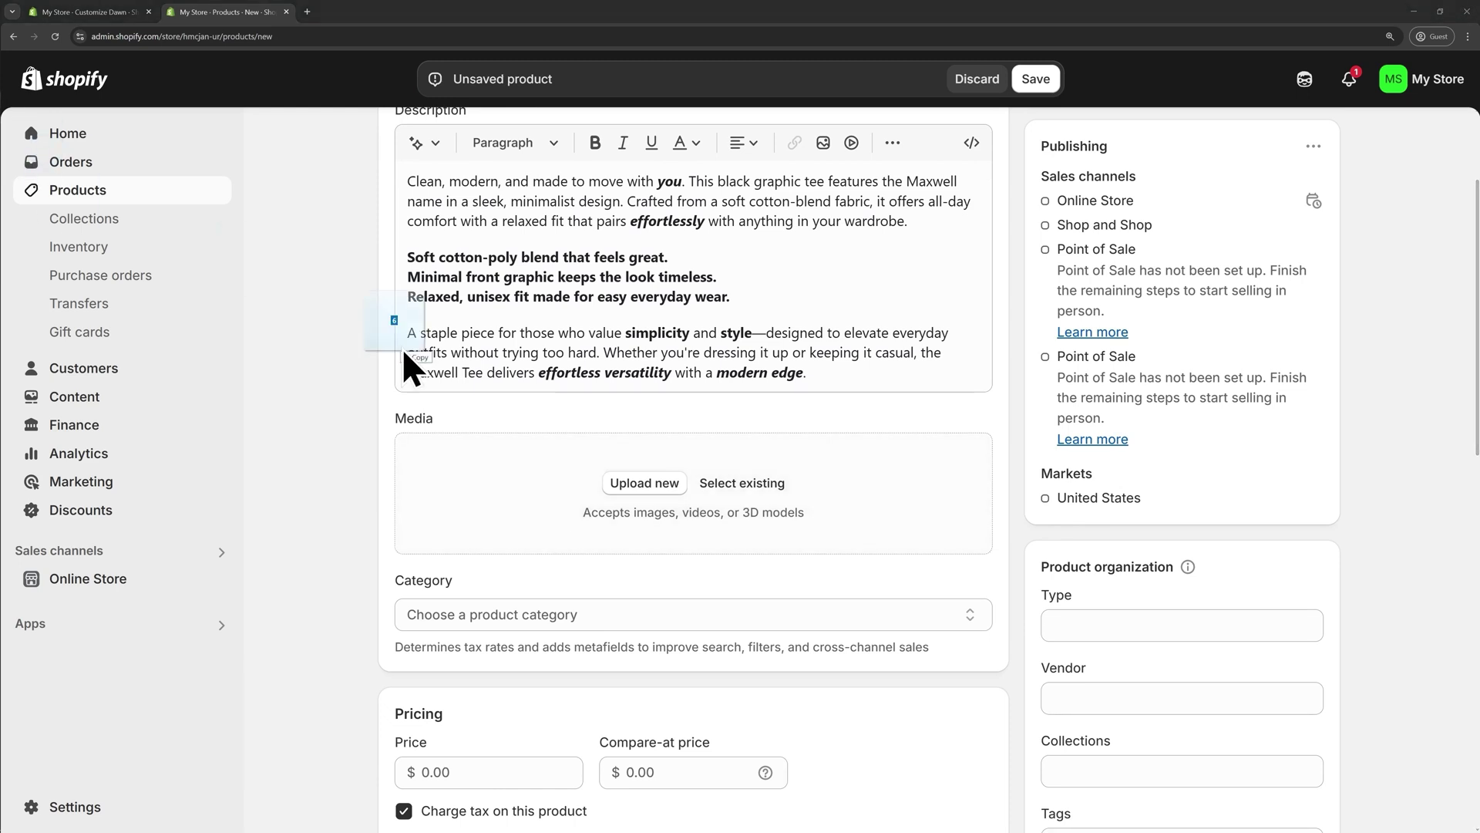
drag(401, 347, 697, 497)
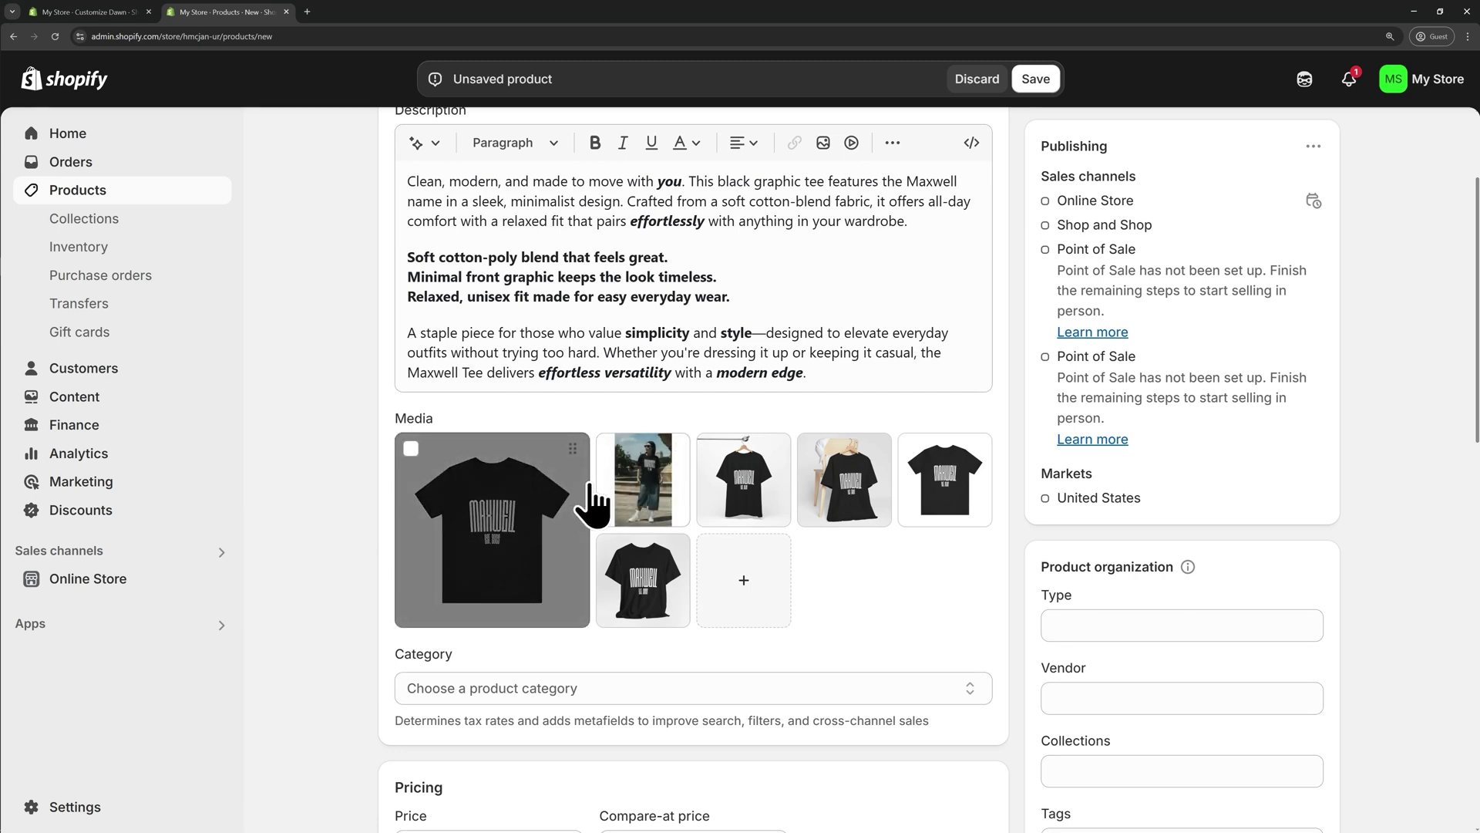
mouse_move(629, 505)
mouse_down()
mouse_move(704, 489)
mouse_move(817, 512)
mouse_move(723, 485)
mouse_move(671, 501)
mouse_move(631, 484)
mouse_move(479, 537)
mouse_move(482, 513)
mouse_move(463, 525)
mouse_move(483, 533)
mouse_move(621, 479)
mouse_up()
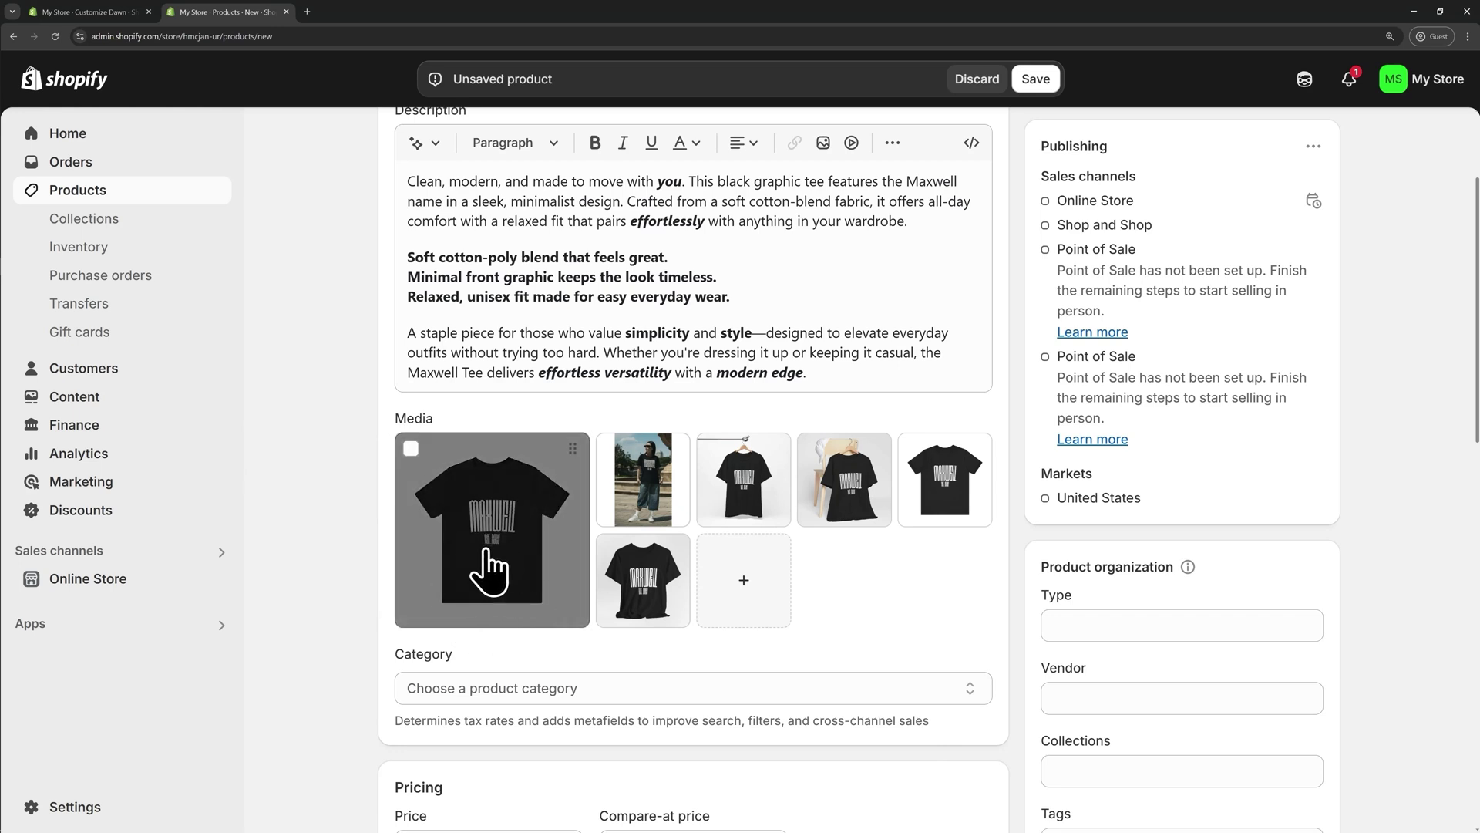
drag(650, 494, 568, 613)
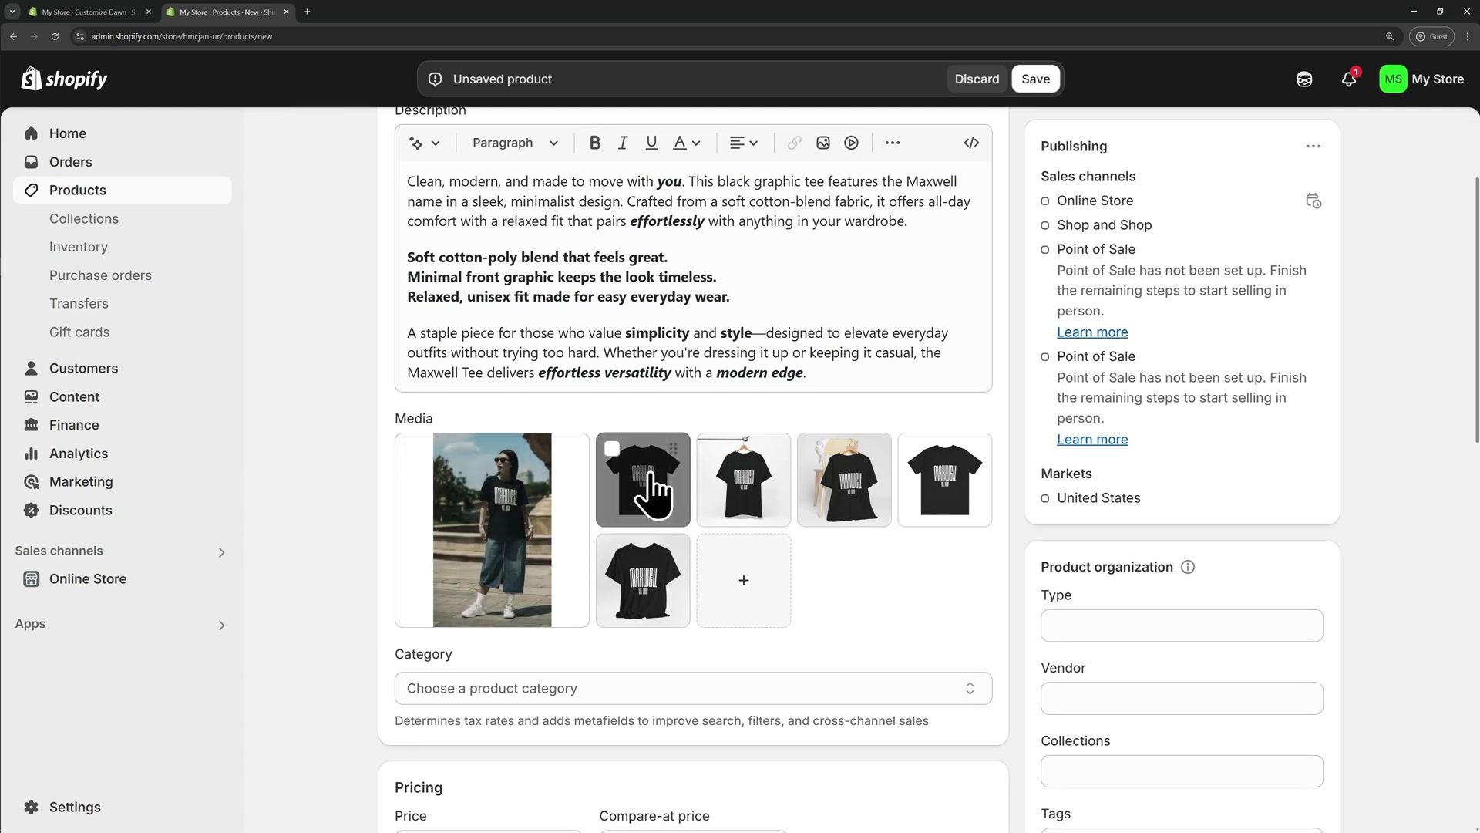
Move the flat front-view photo of the black Maxwell tee to first place in the product's media.
drag(644, 489, 569, 548)
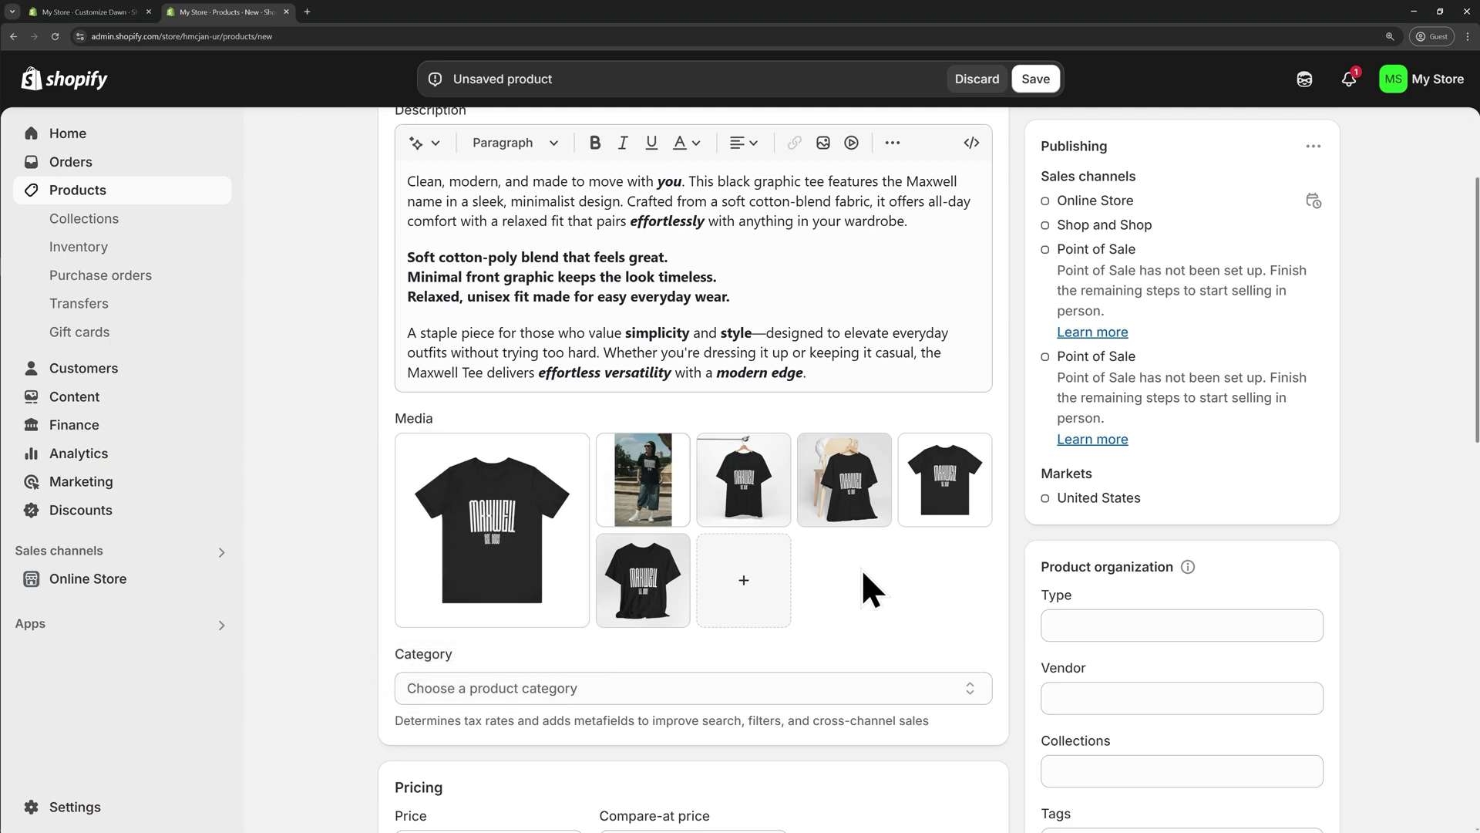
scroll(863, 574, down, 4)
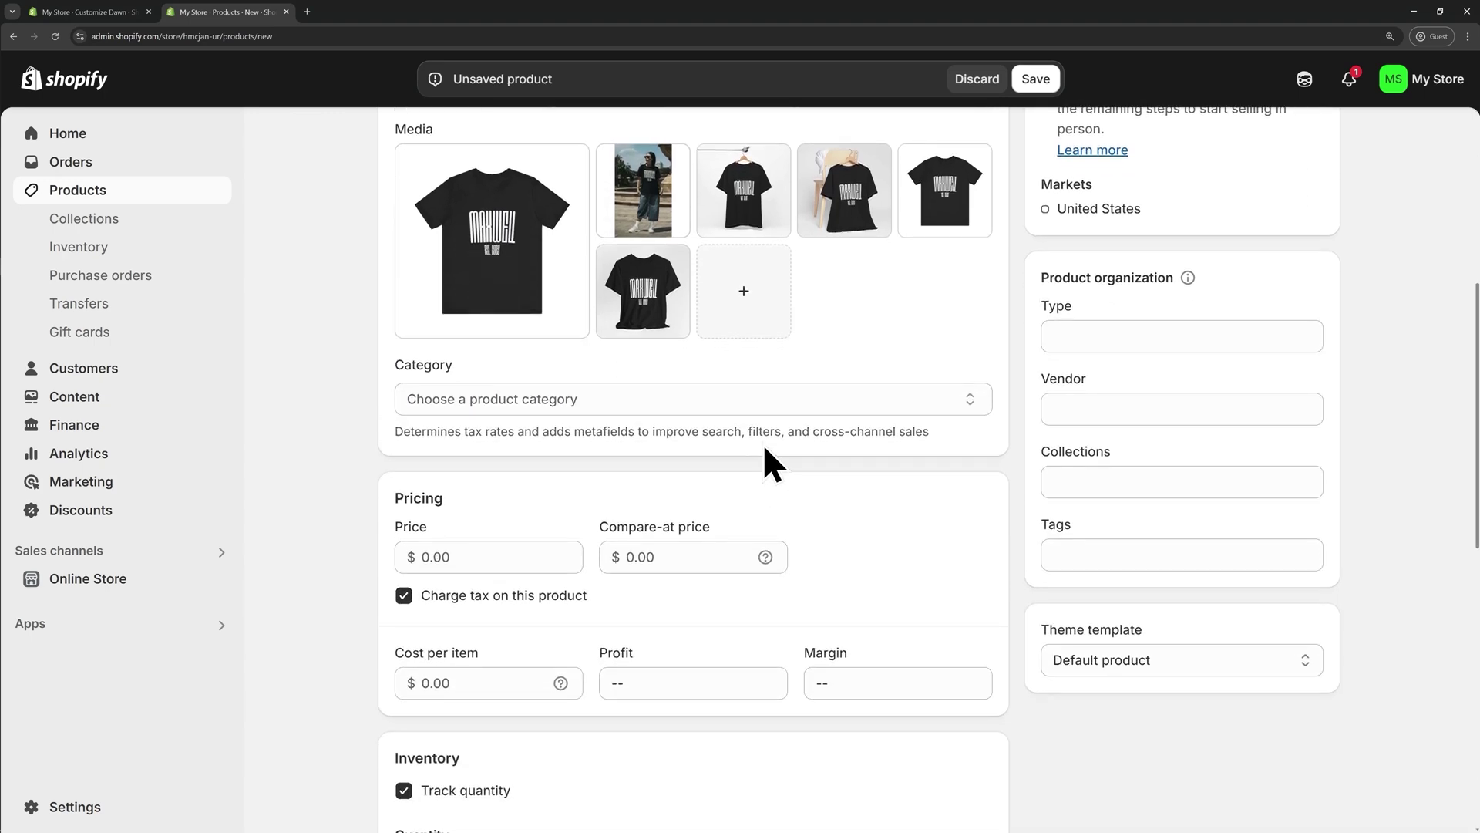
scroll(786, 451, down, 1)
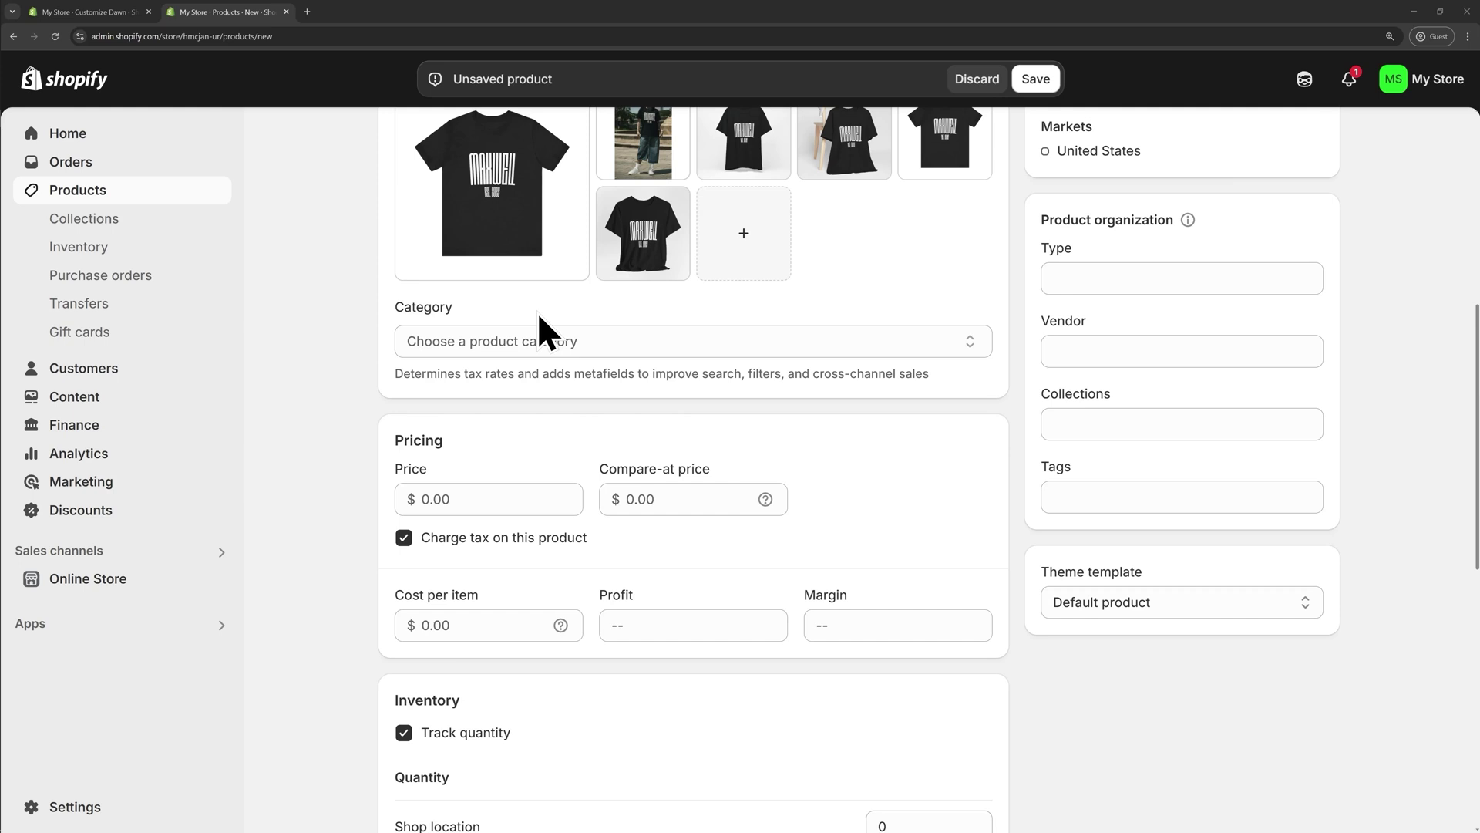
scroll(525, 331, up, 2)
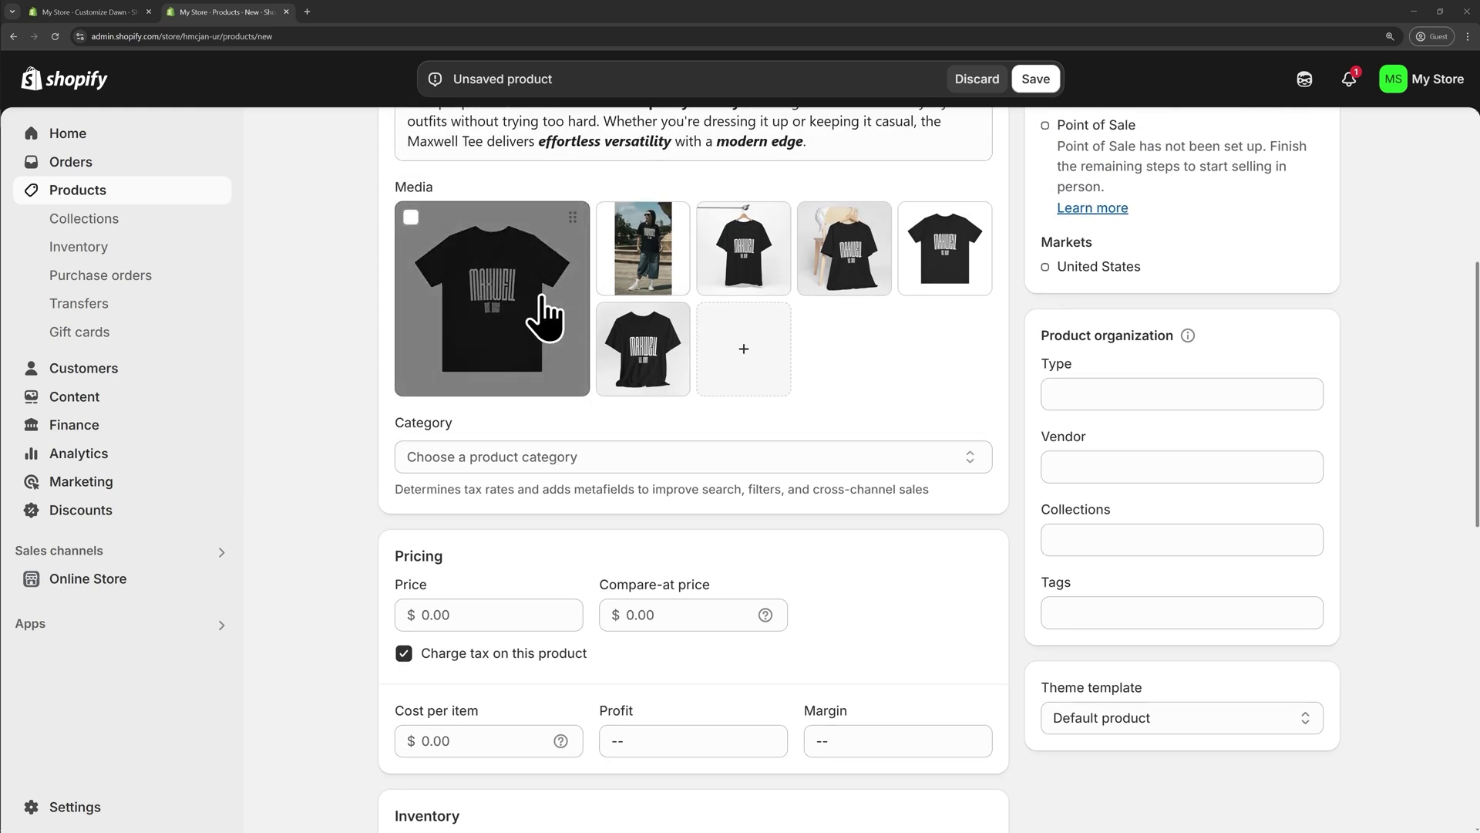
Set the product's price to $19.99 and its compare-at price to $25.00.
scroll(522, 370, down, 1)
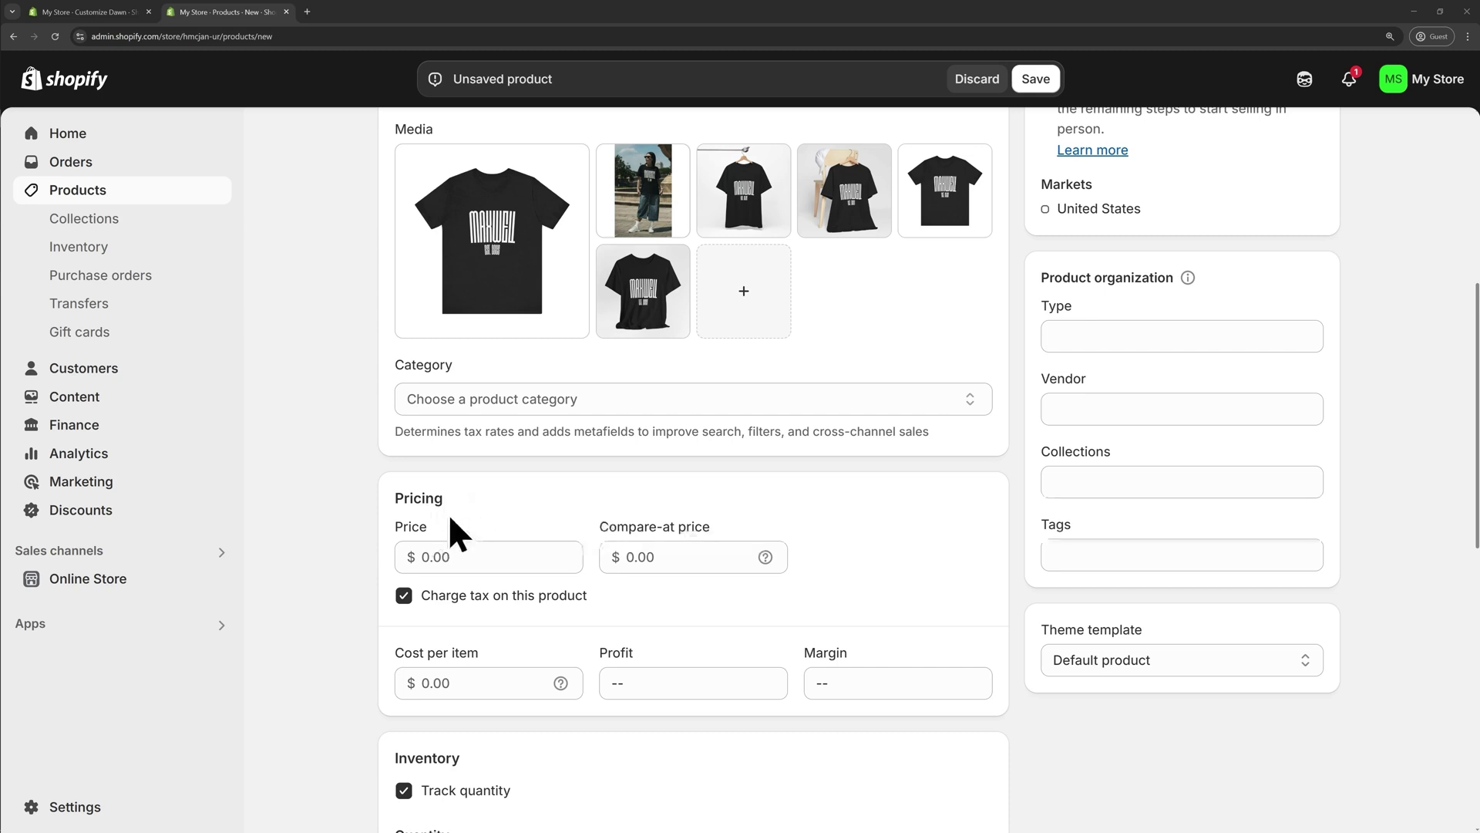
click(461, 549)
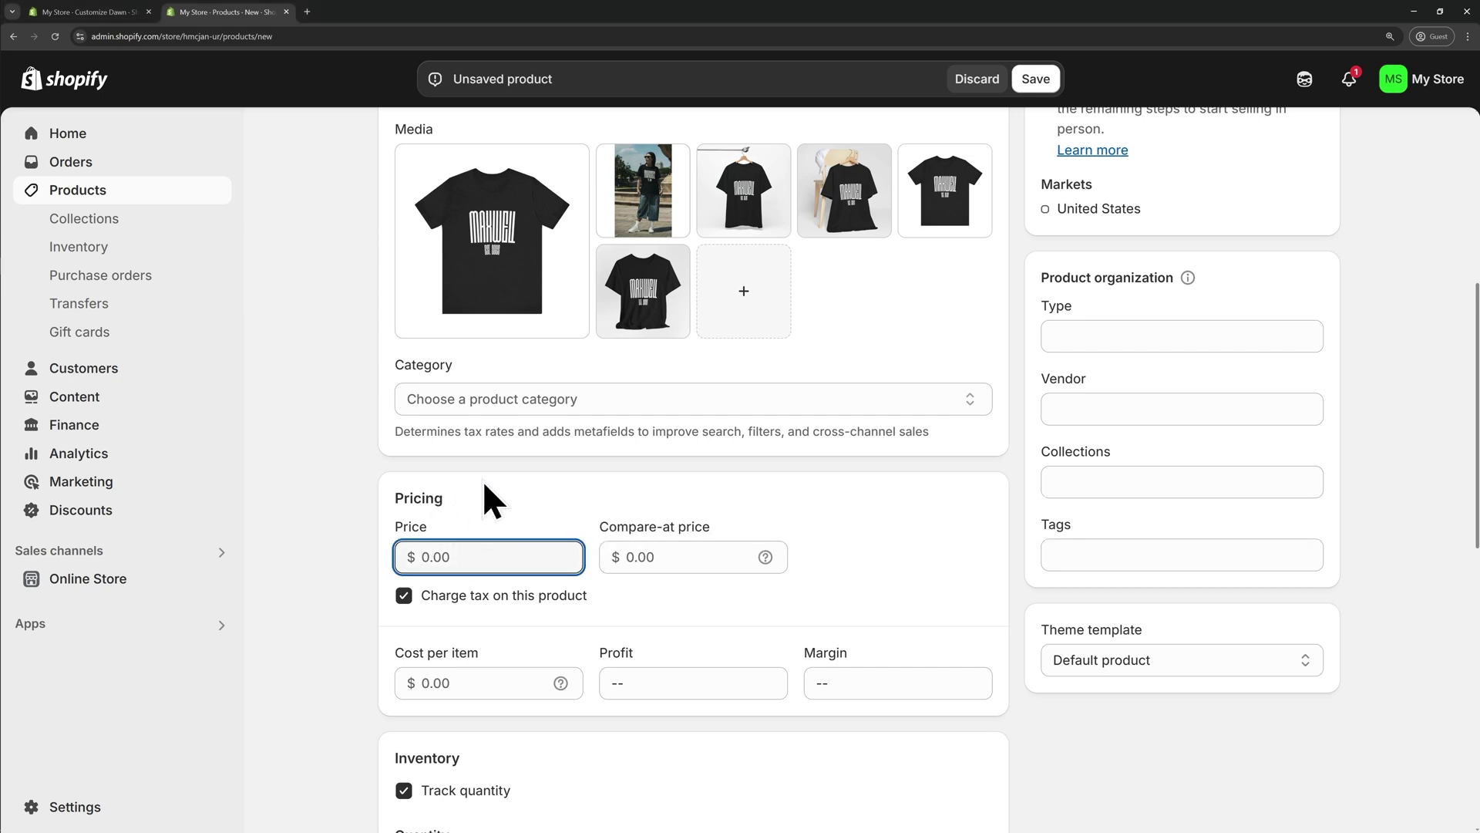
text(19.99)
click(484, 484)
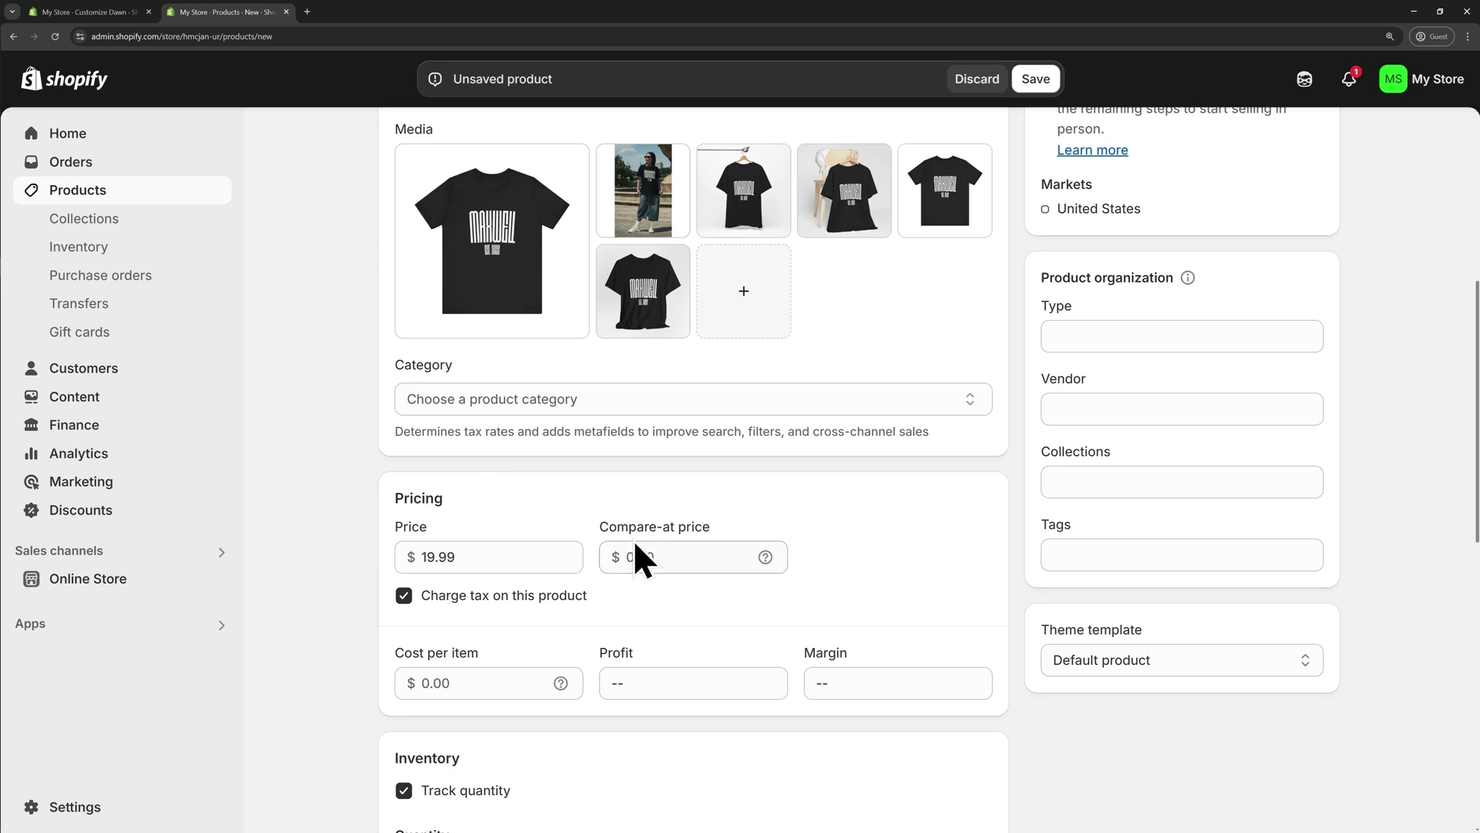
click(679, 557)
text(25.00)
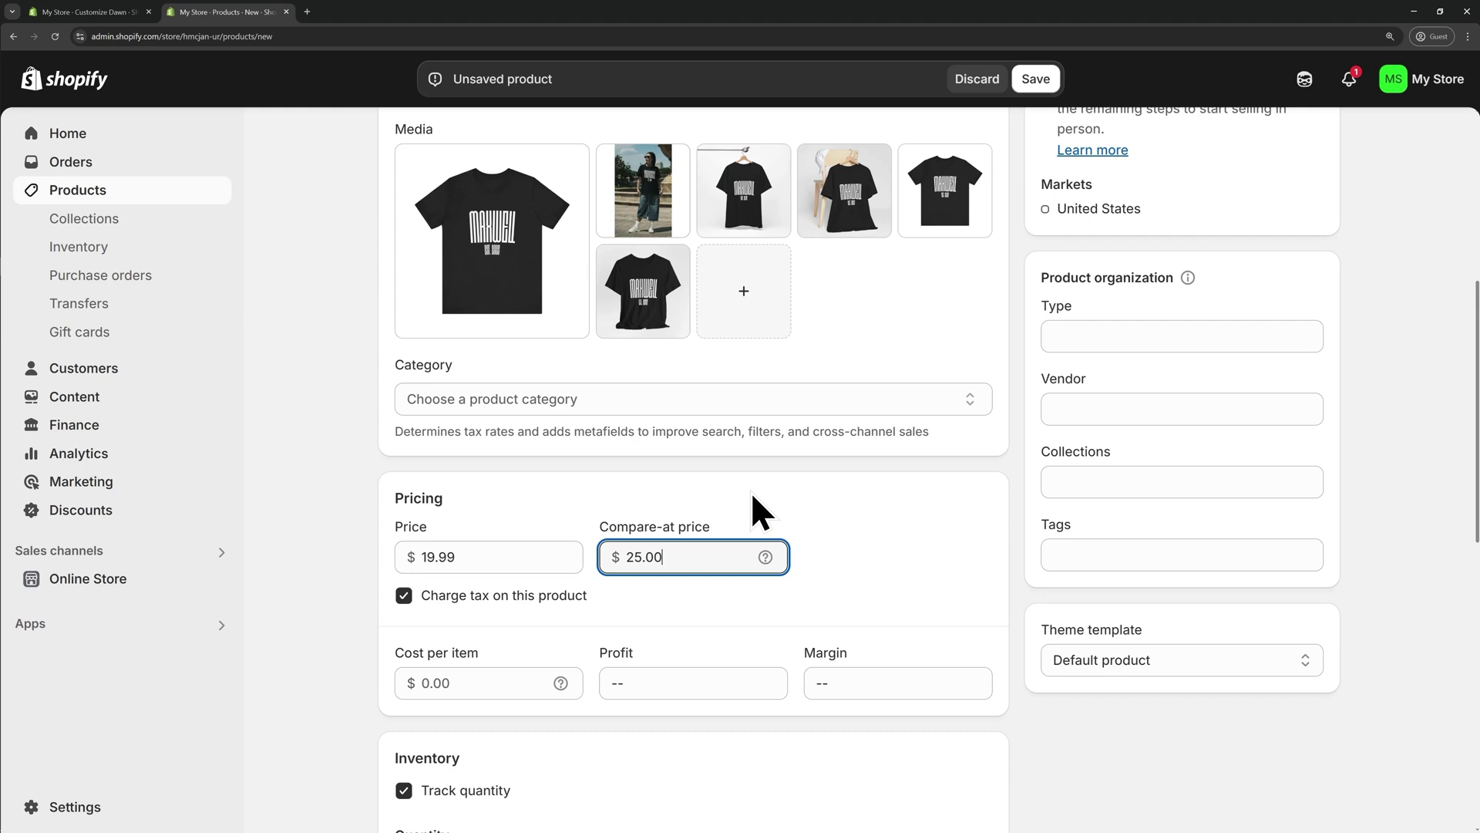
click(751, 492)
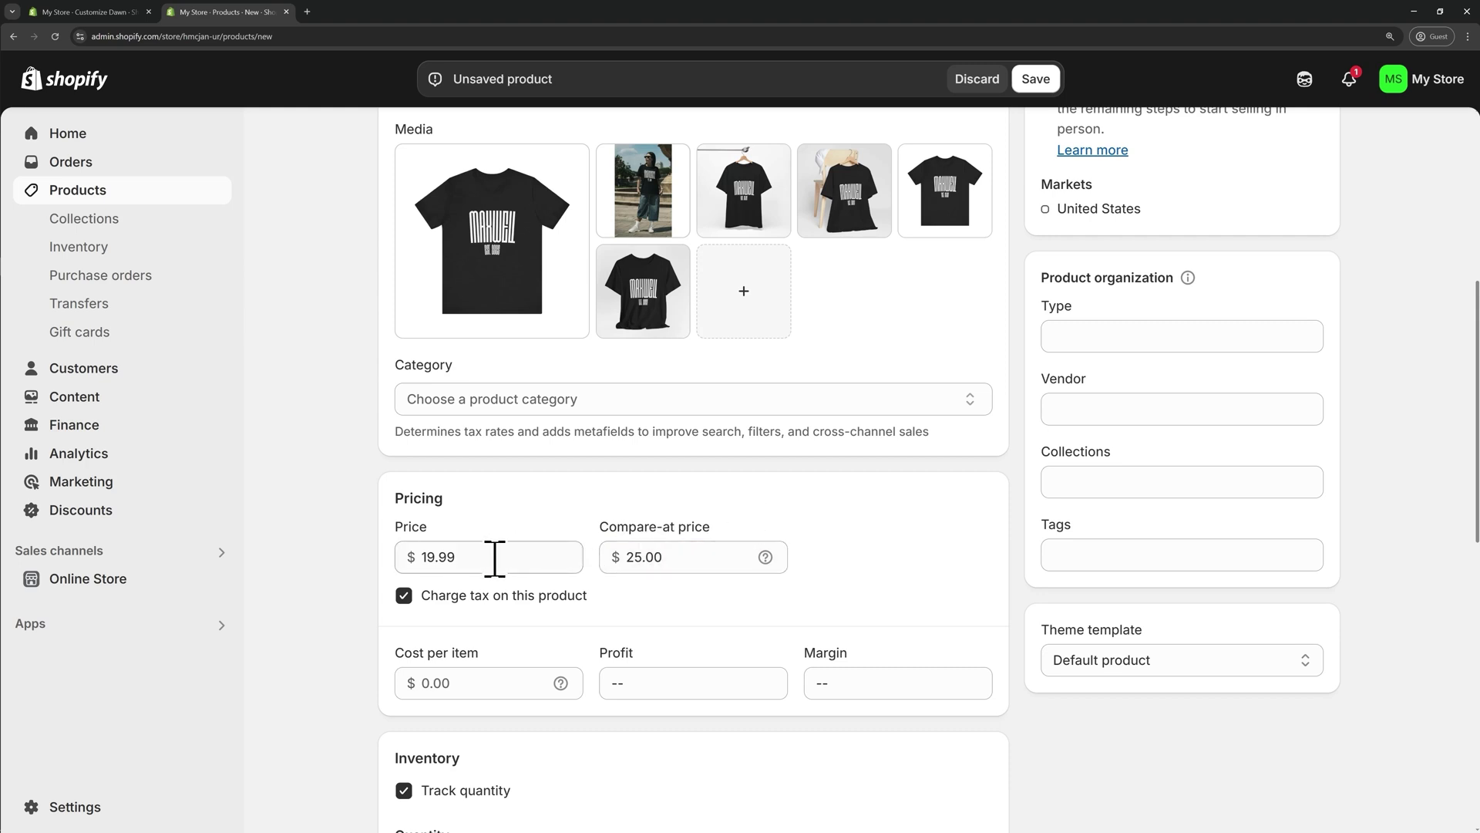
double_click(657, 556)
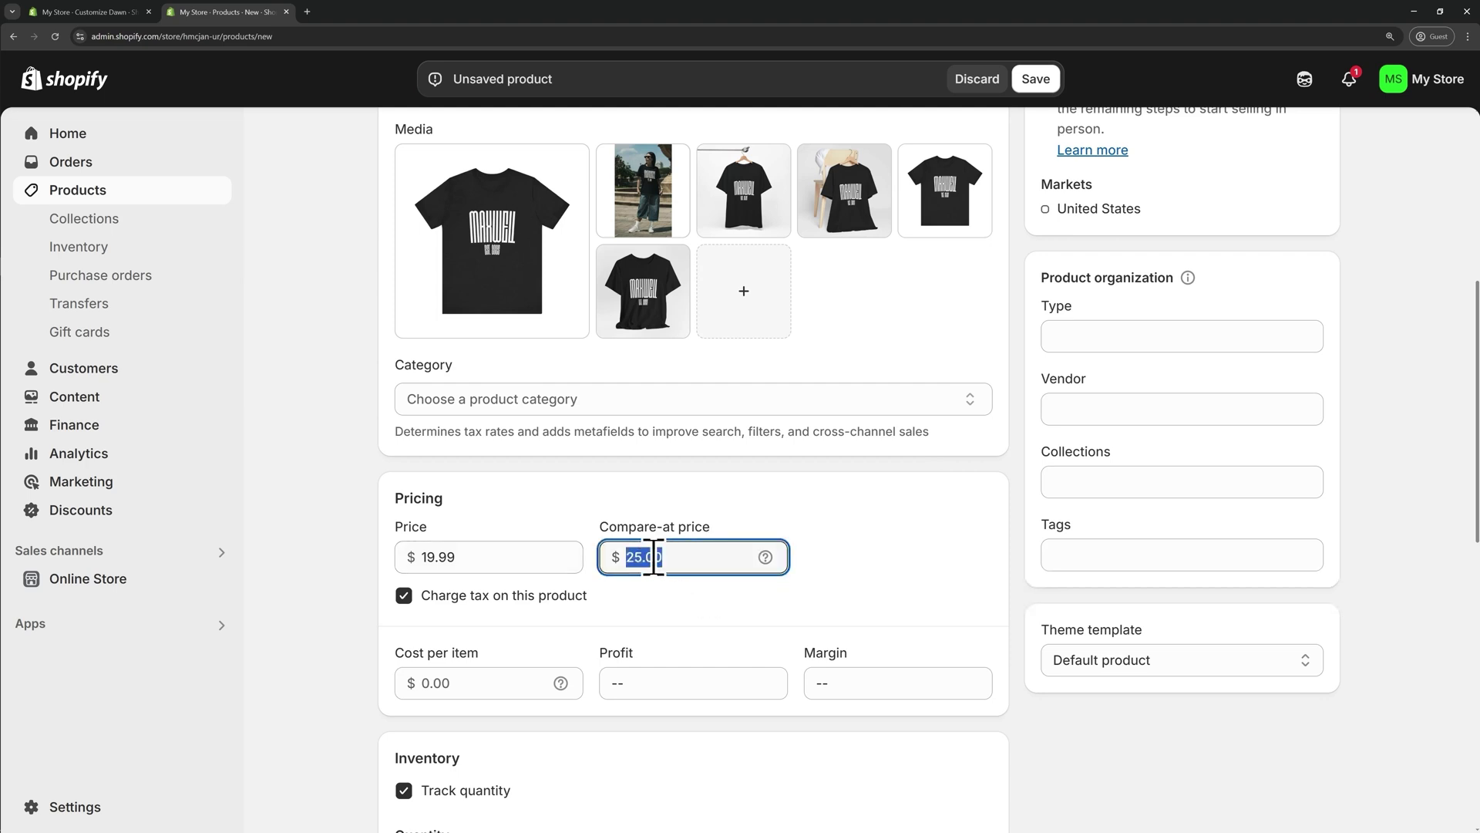
double_click(466, 557)
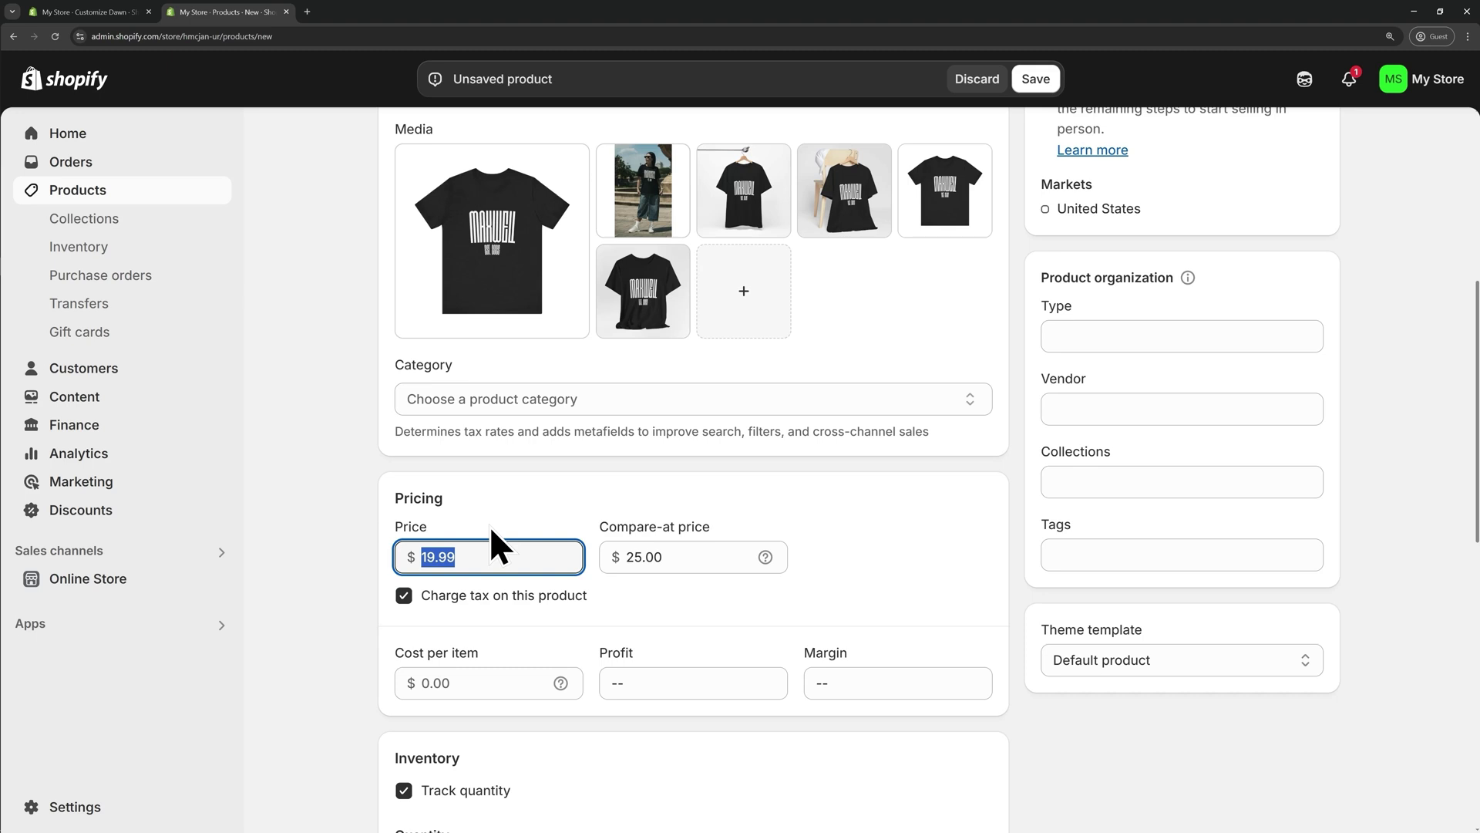
Set the product's cost per item to $10.
scroll(487, 501, down, 2)
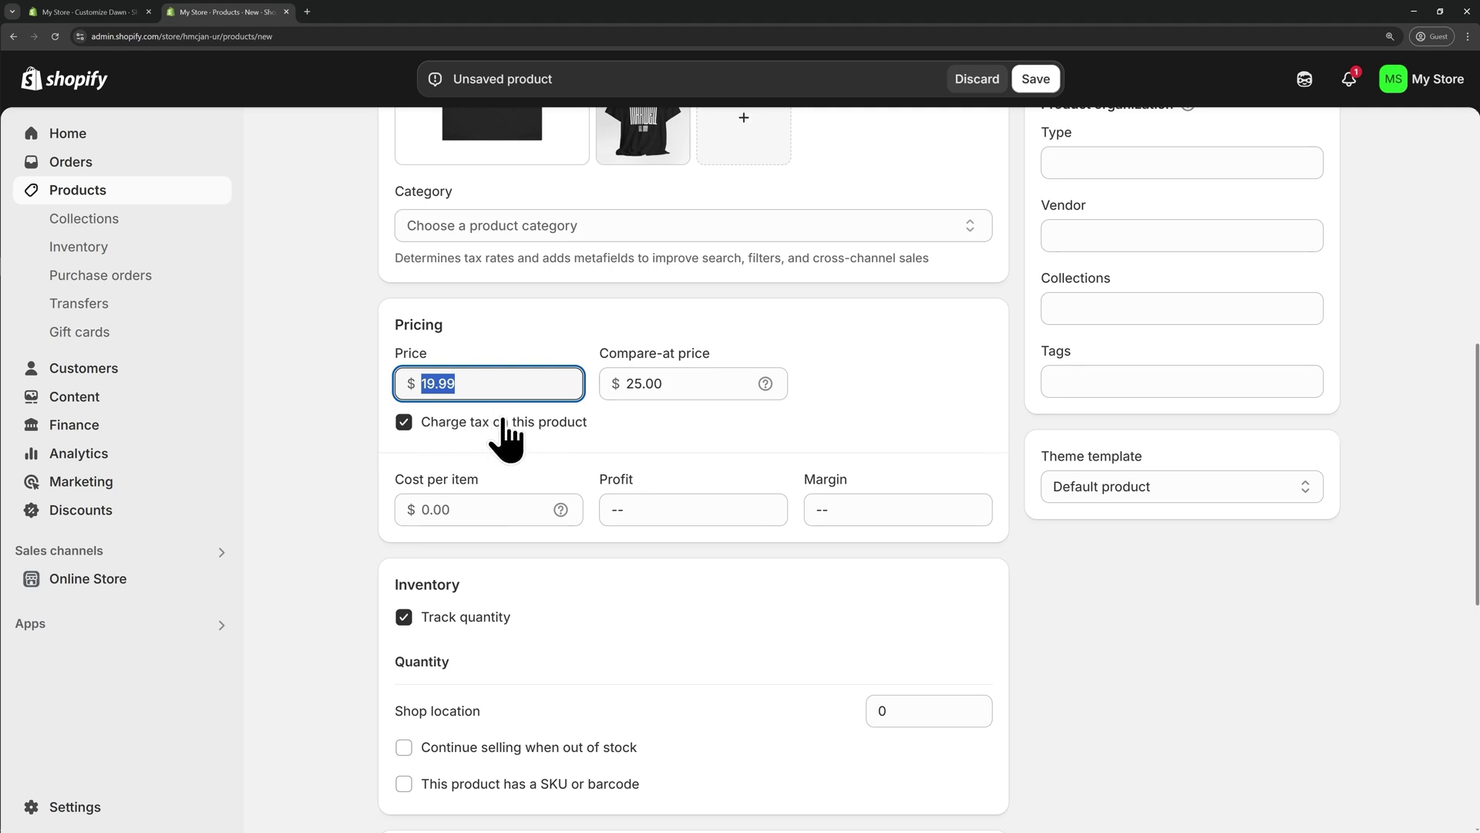
click(471, 511)
text(10)
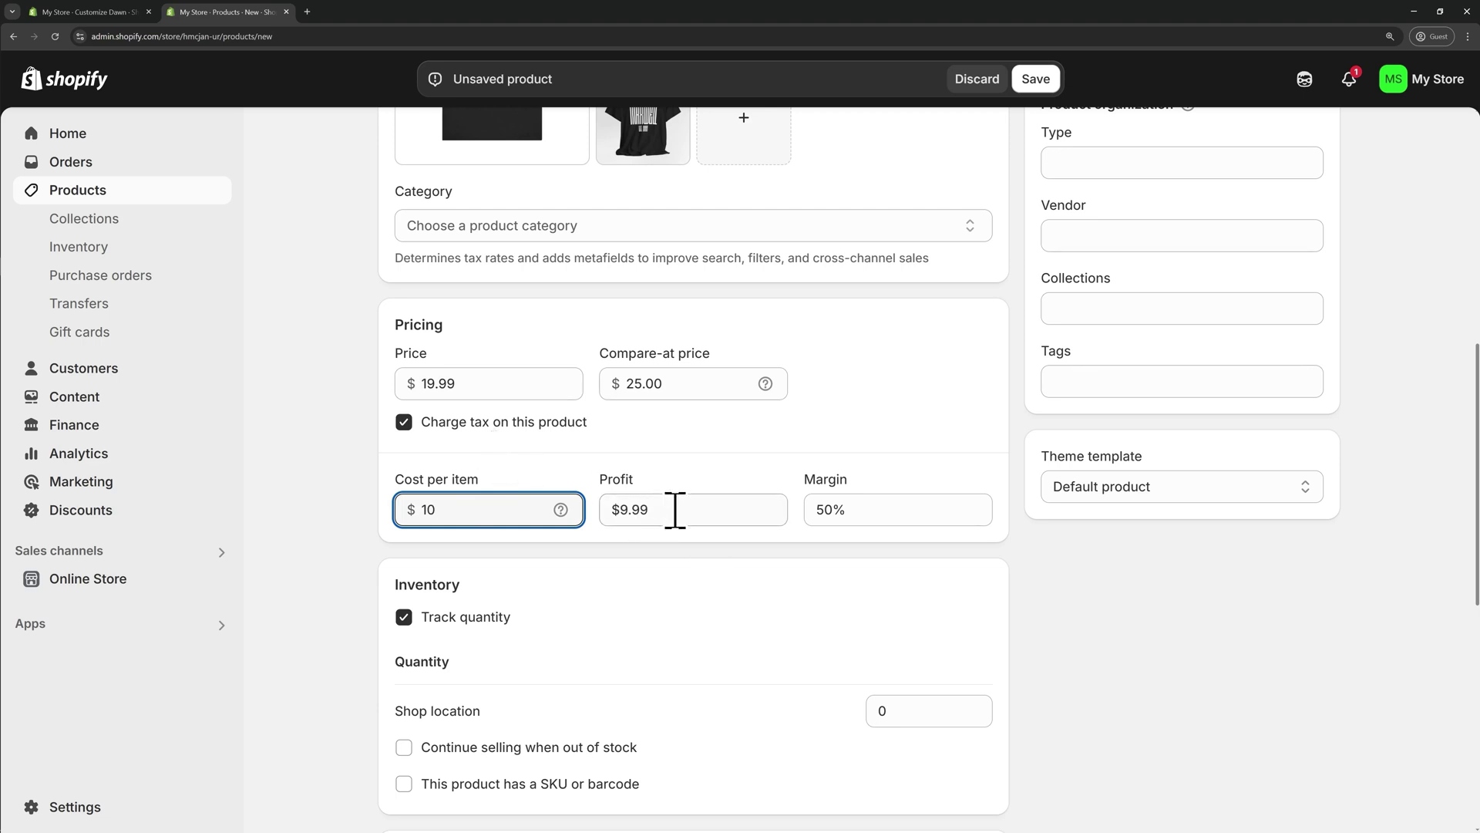
click(857, 509)
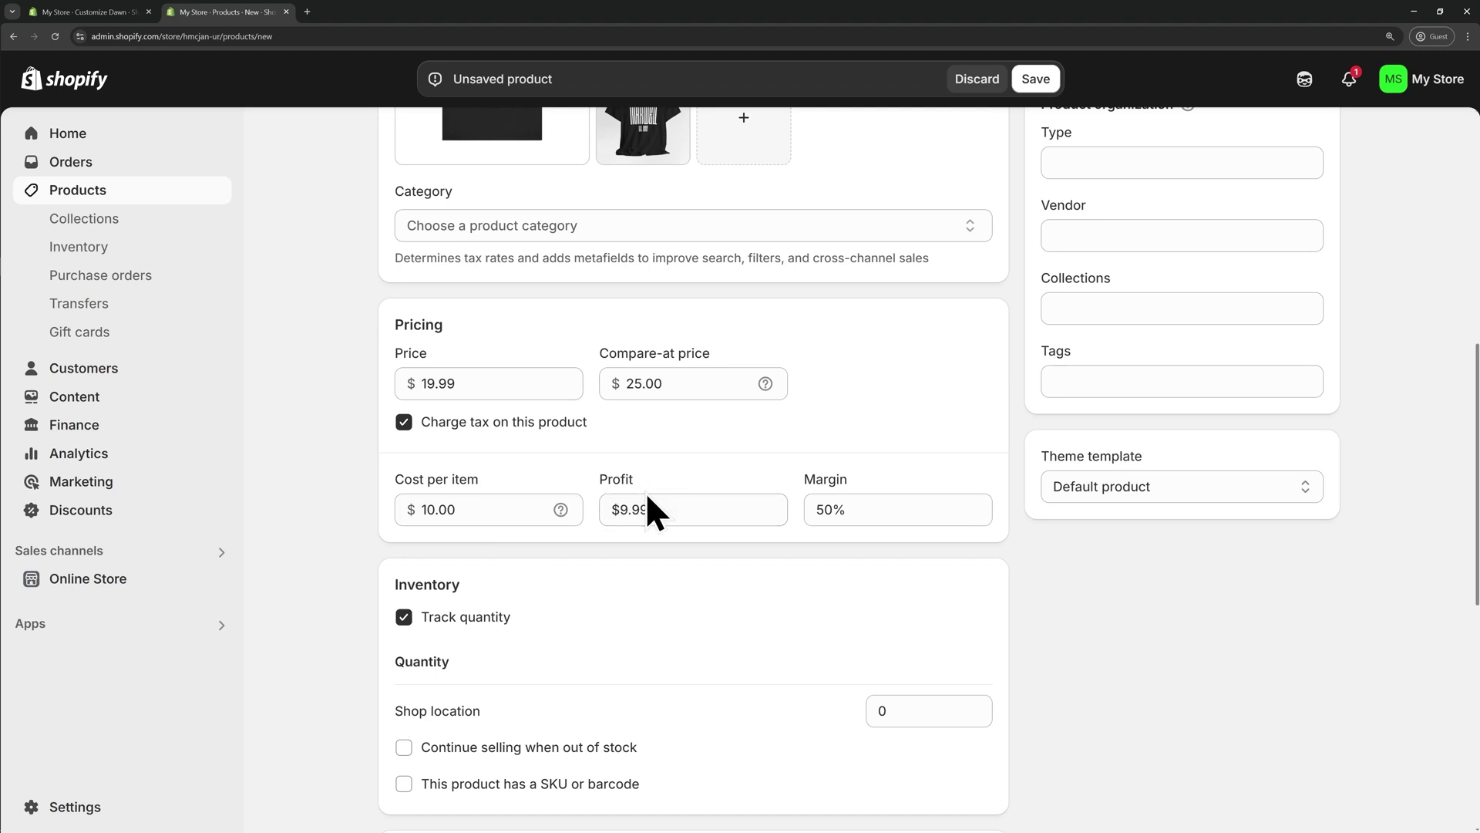
Set the tracked inventory quantity at the shop location to 100.
scroll(647, 432, down, 3)
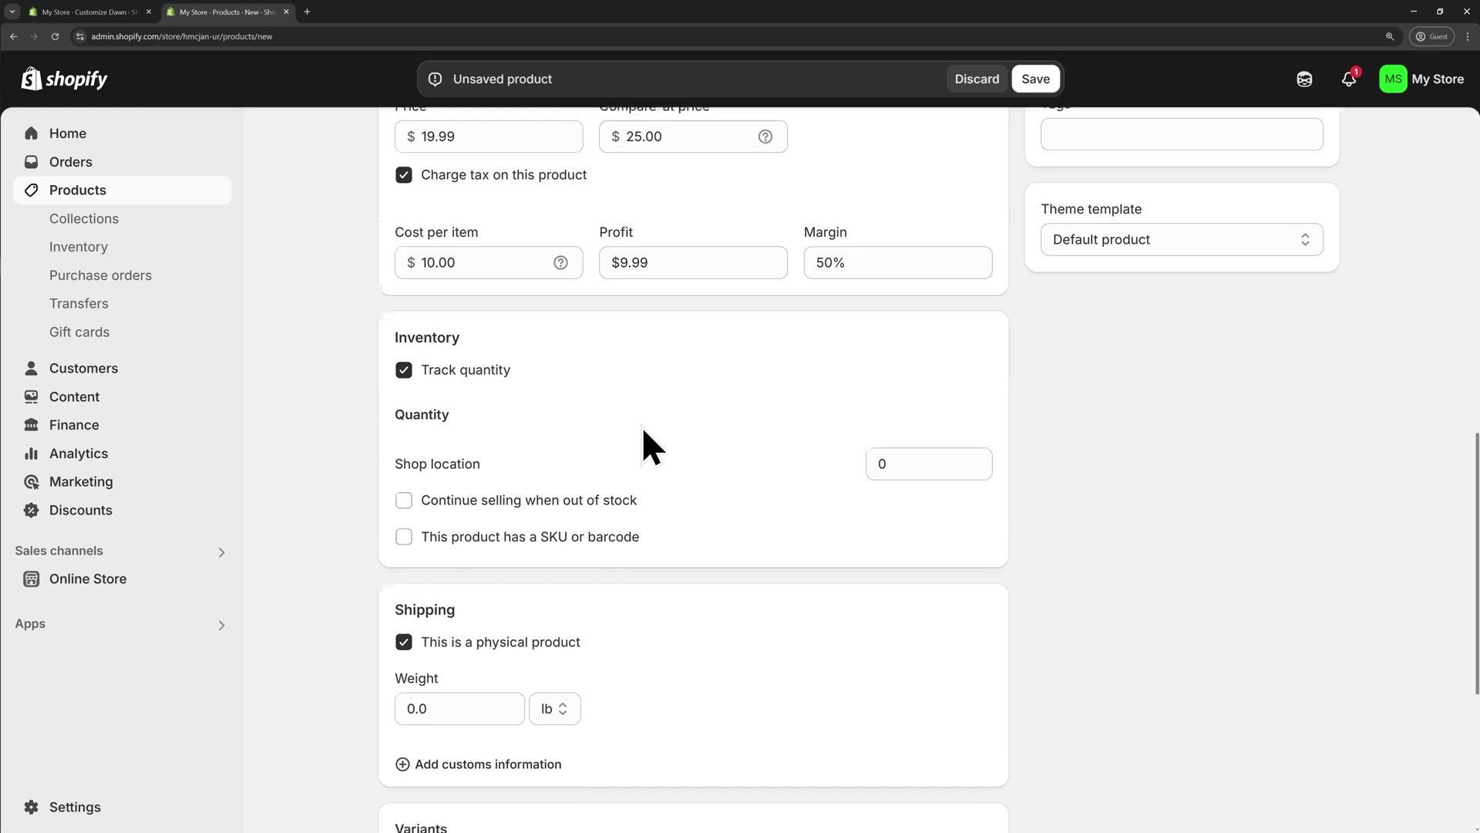
scroll(644, 430, down, 1)
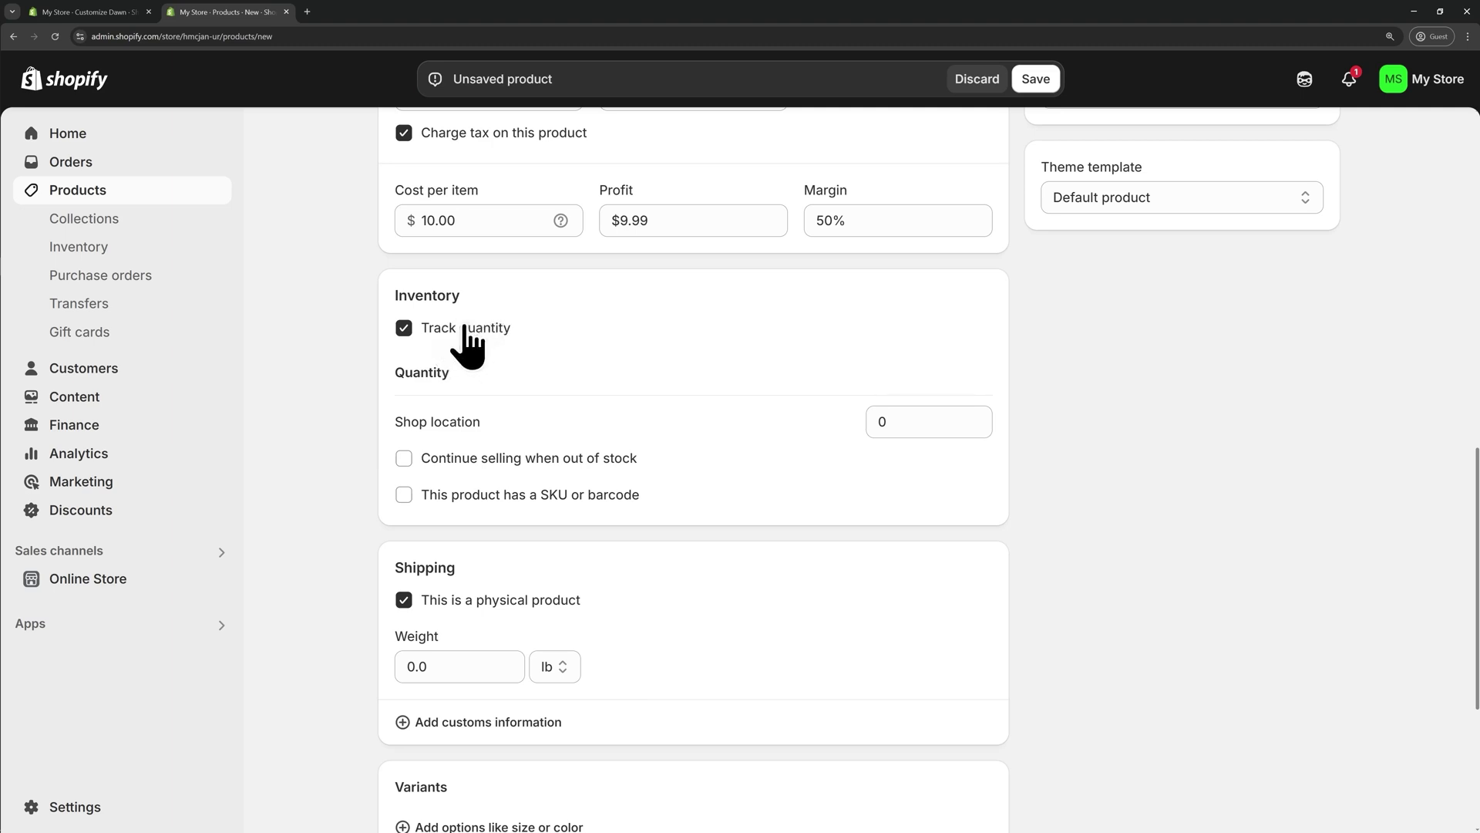
click(939, 427)
text(100)
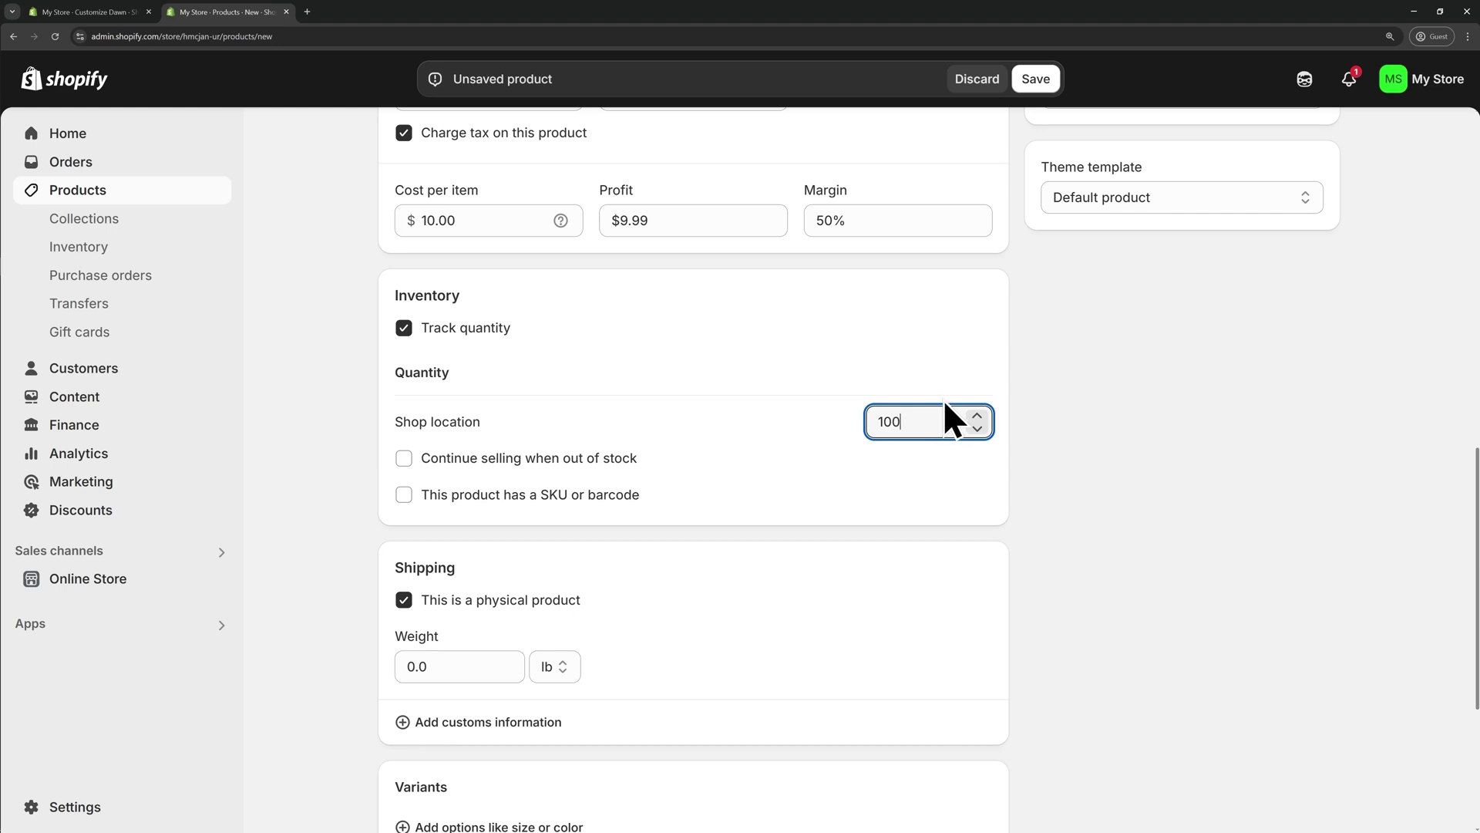
click(978, 429)
click(977, 428)
click(978, 428)
click(976, 416)
click(977, 416)
click(977, 417)
Check the available weight units for the product's shipping weight without changing the unit.
scroll(694, 410, down, 3)
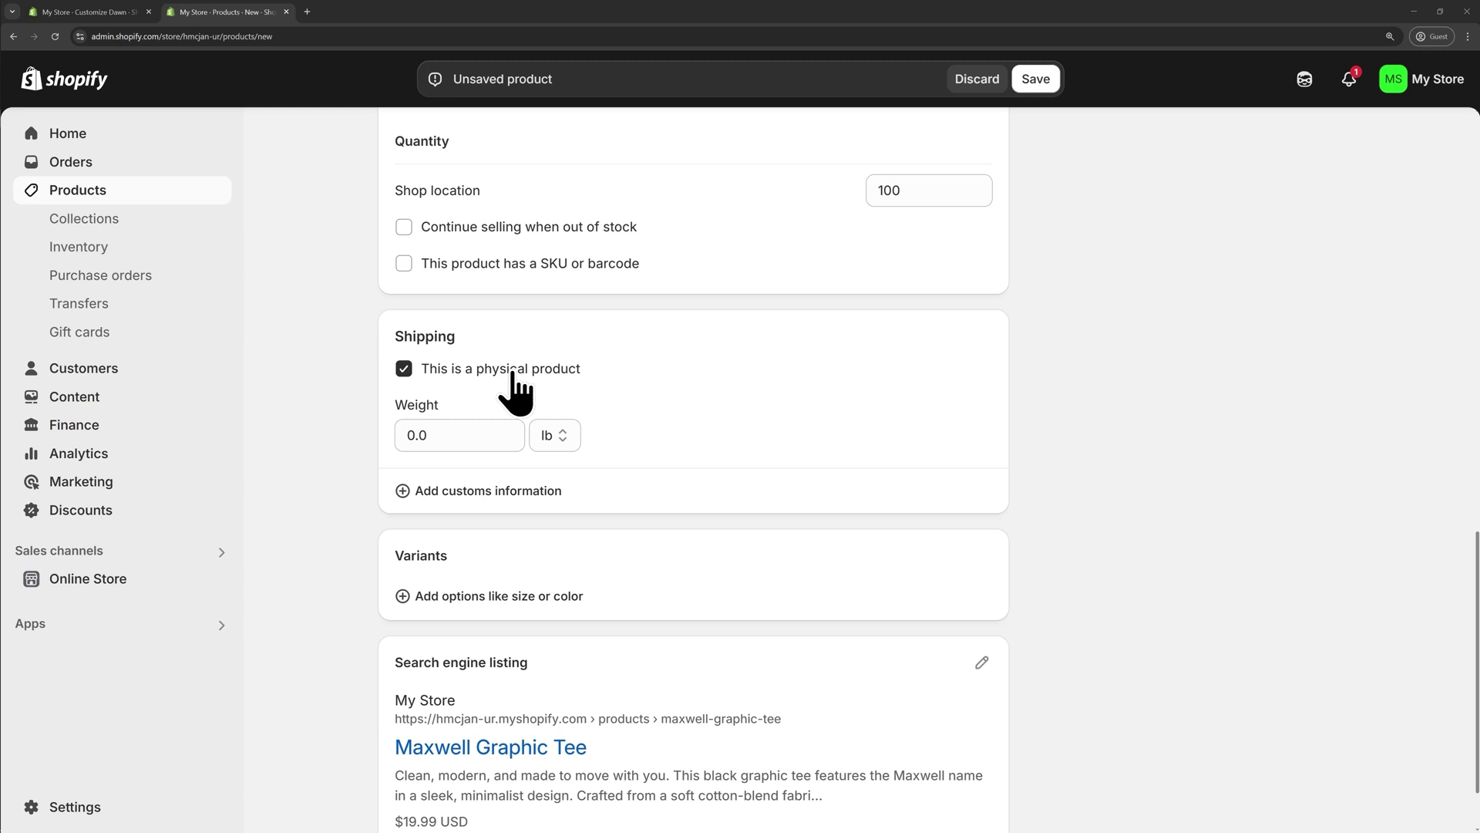
click(557, 438)
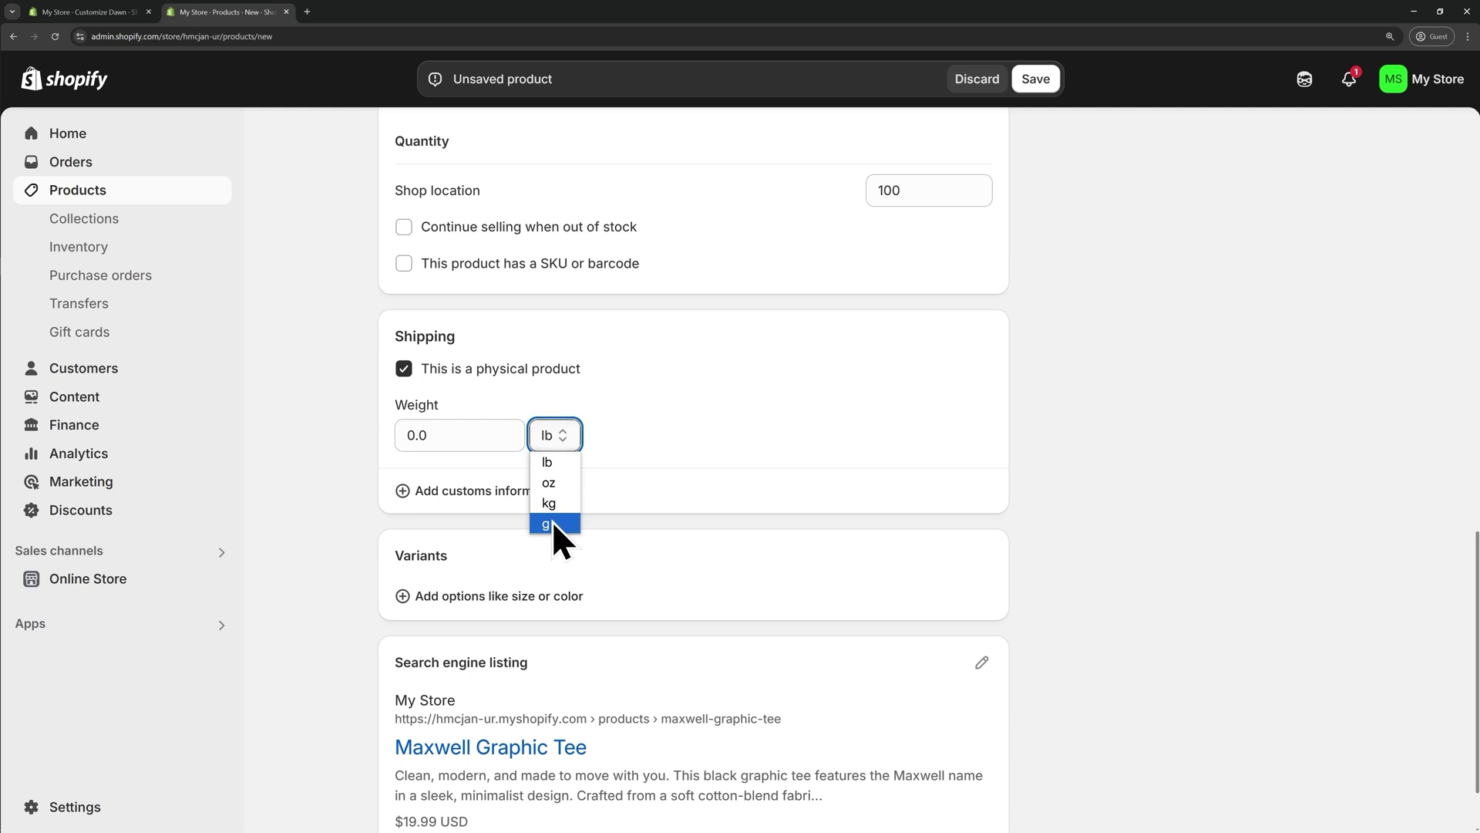
click(655, 424)
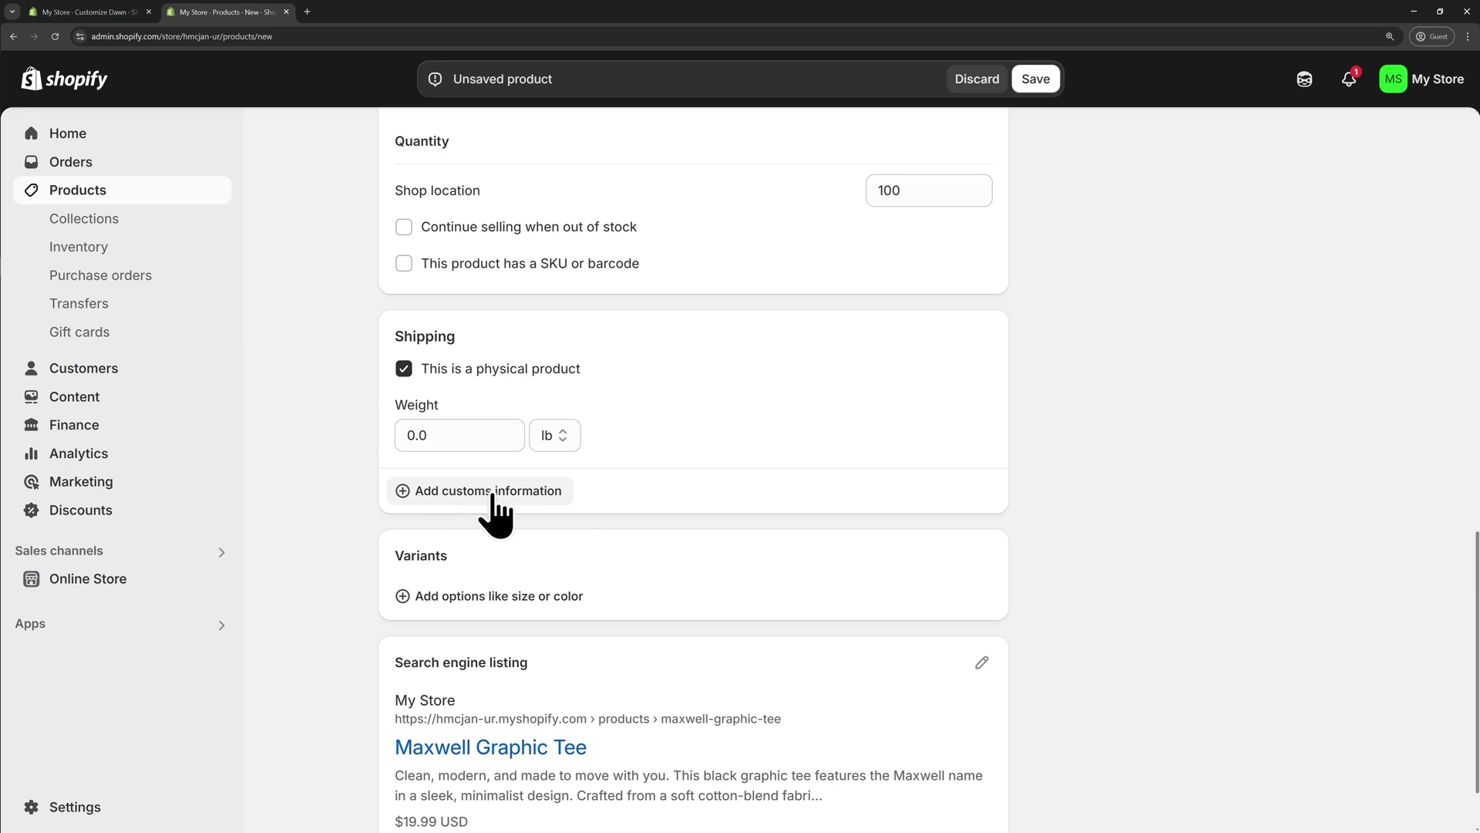
Add a variant option named Sizes with the values Small, Medium and Large.
scroll(663, 439, down, 2)
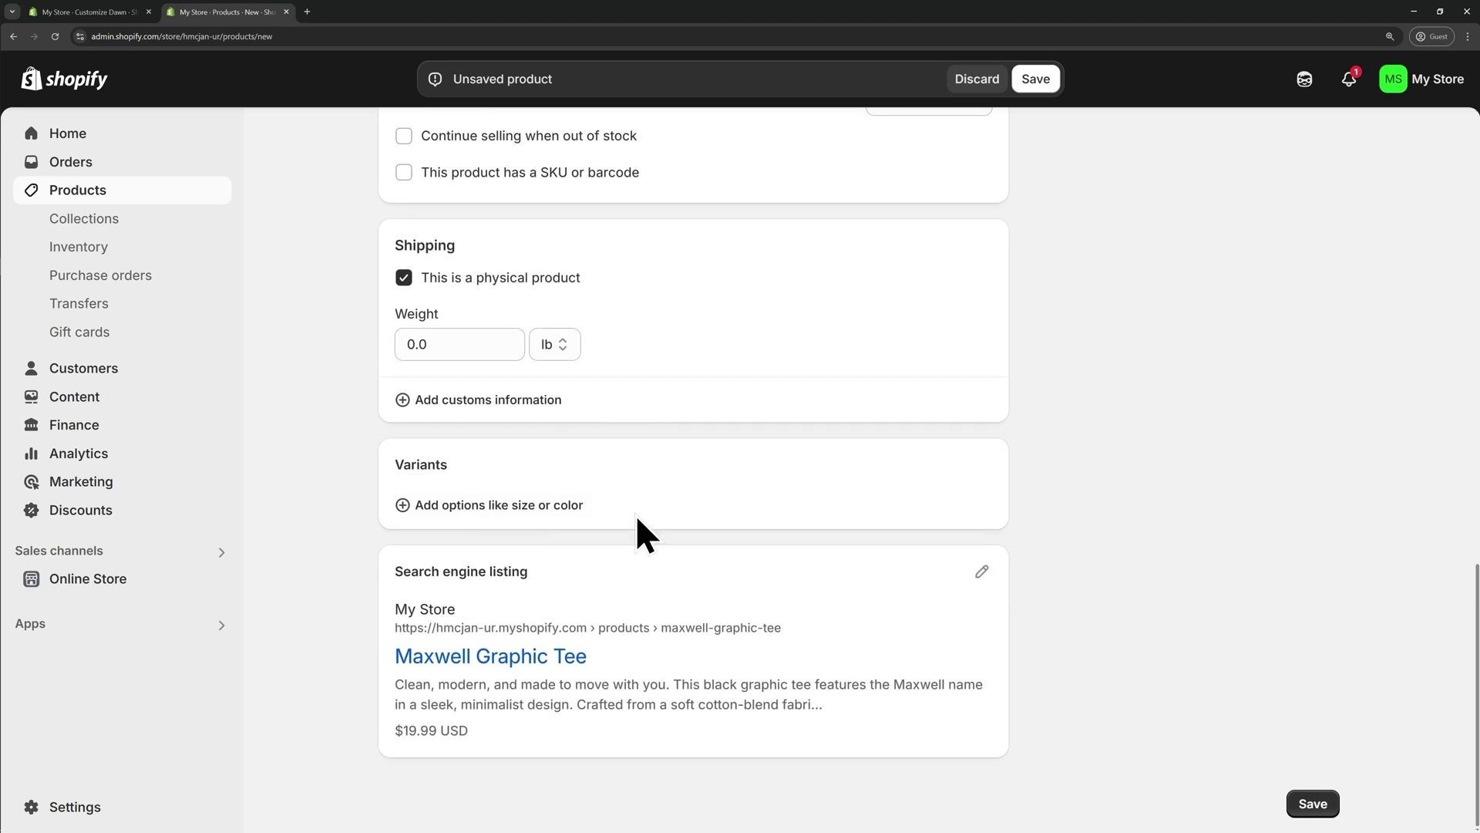
click(569, 507)
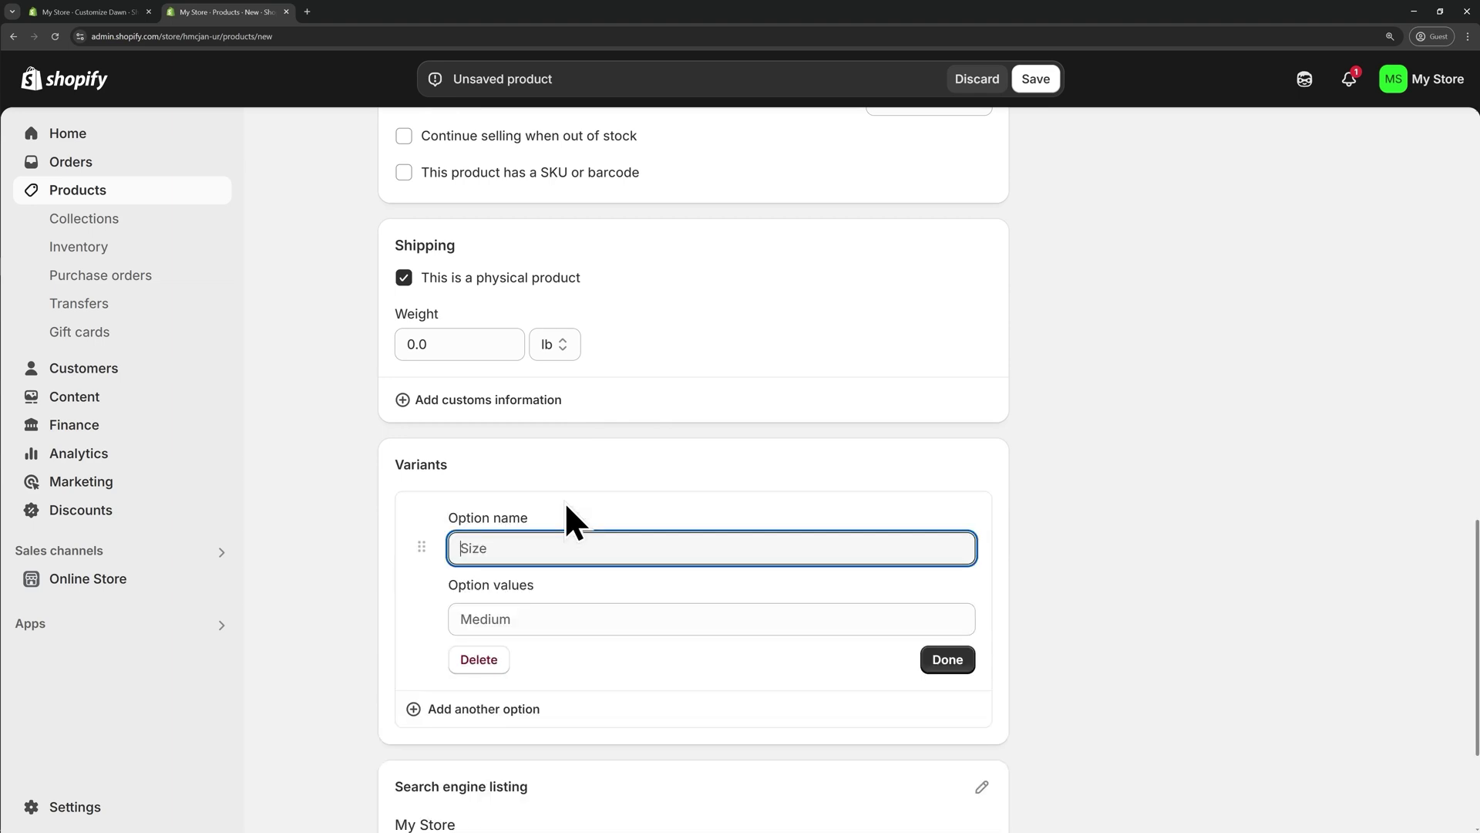
text(Sizes)
click(550, 610)
text(S)
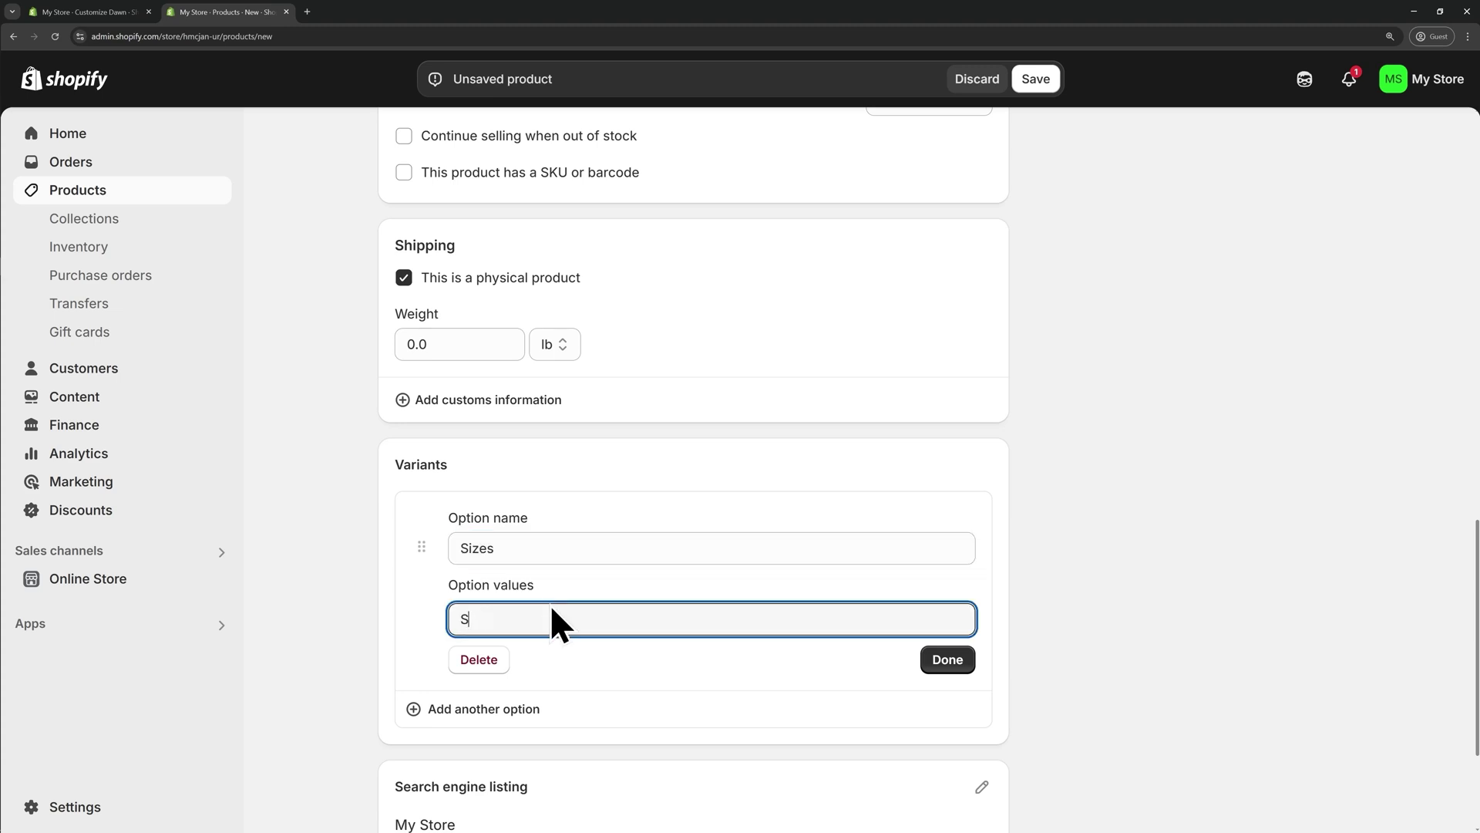
text(mall)
click(547, 656)
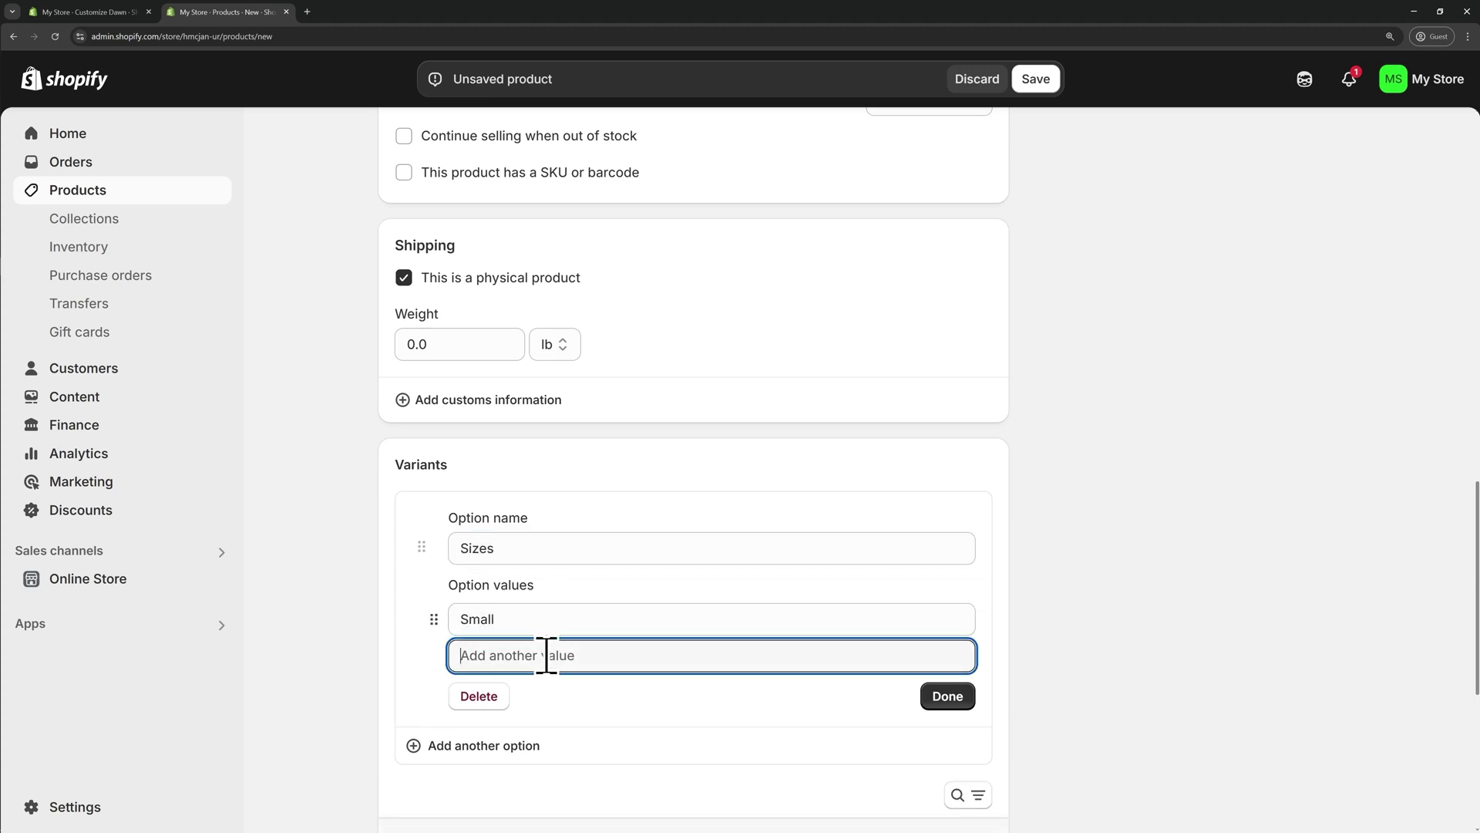
text(Medium)
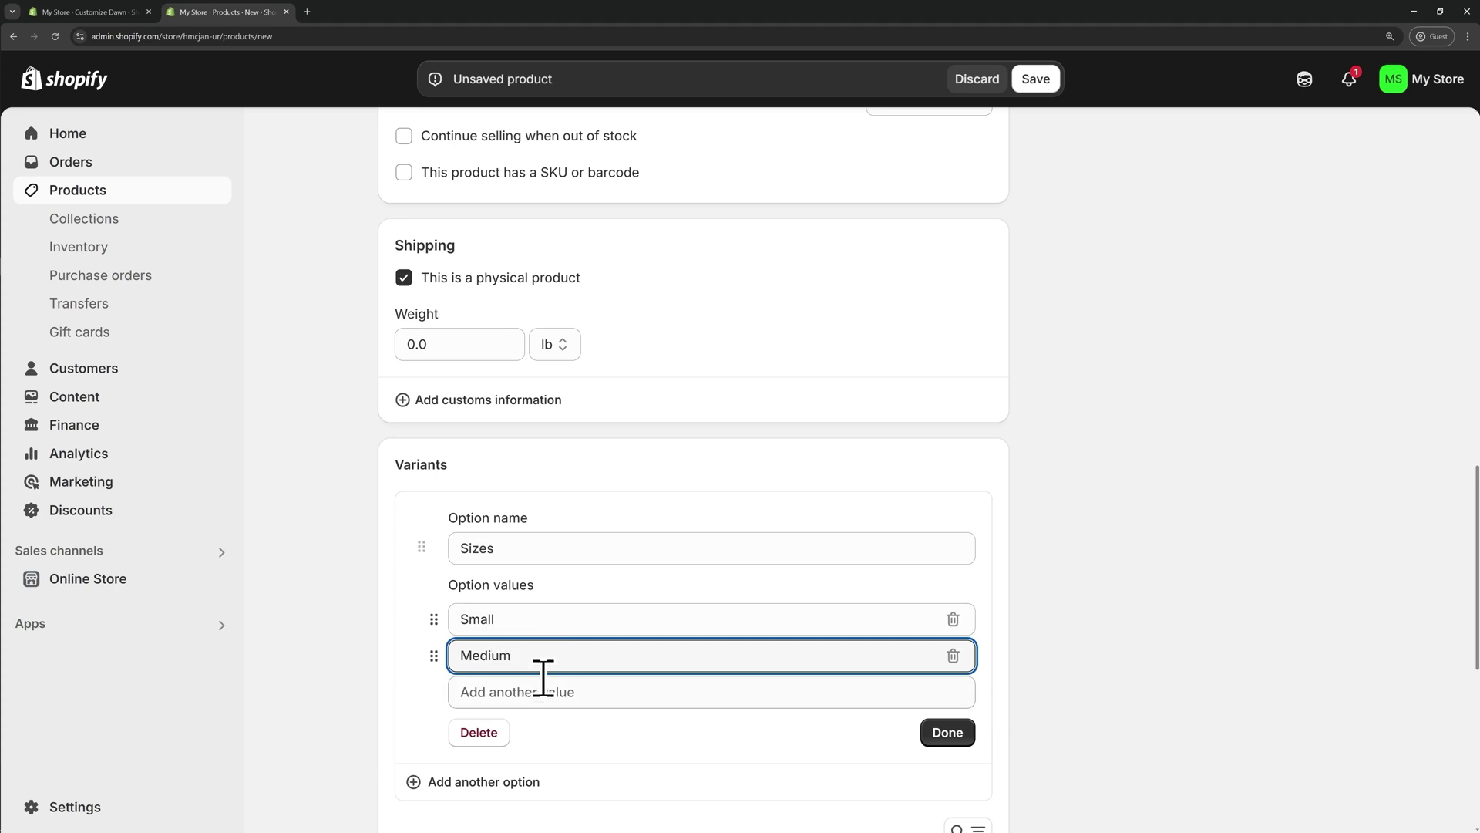
click(537, 679)
text(Large)
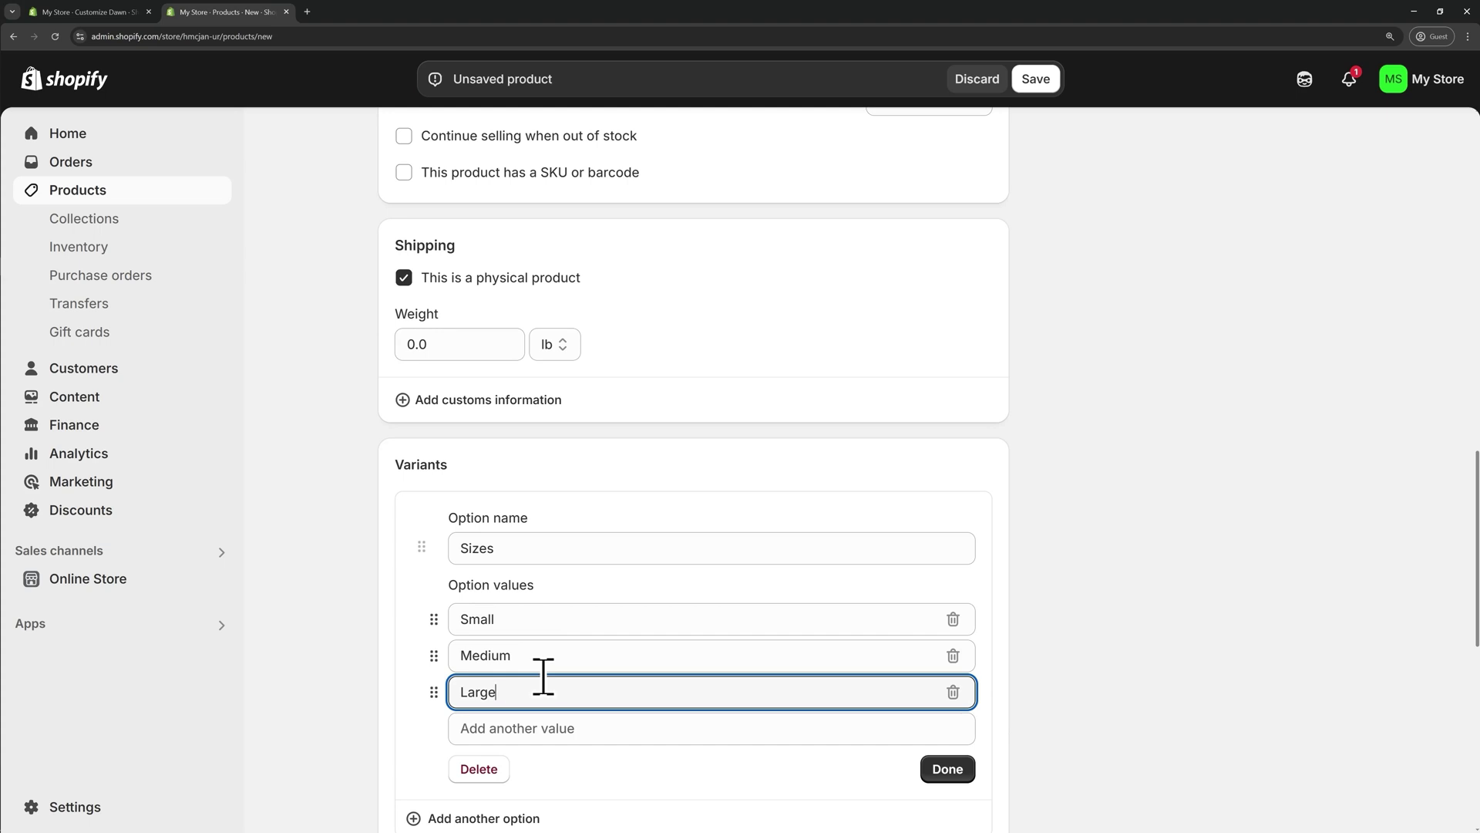
Review the size values and delete the Sizes variant option from the product.
click(518, 618)
click(545, 657)
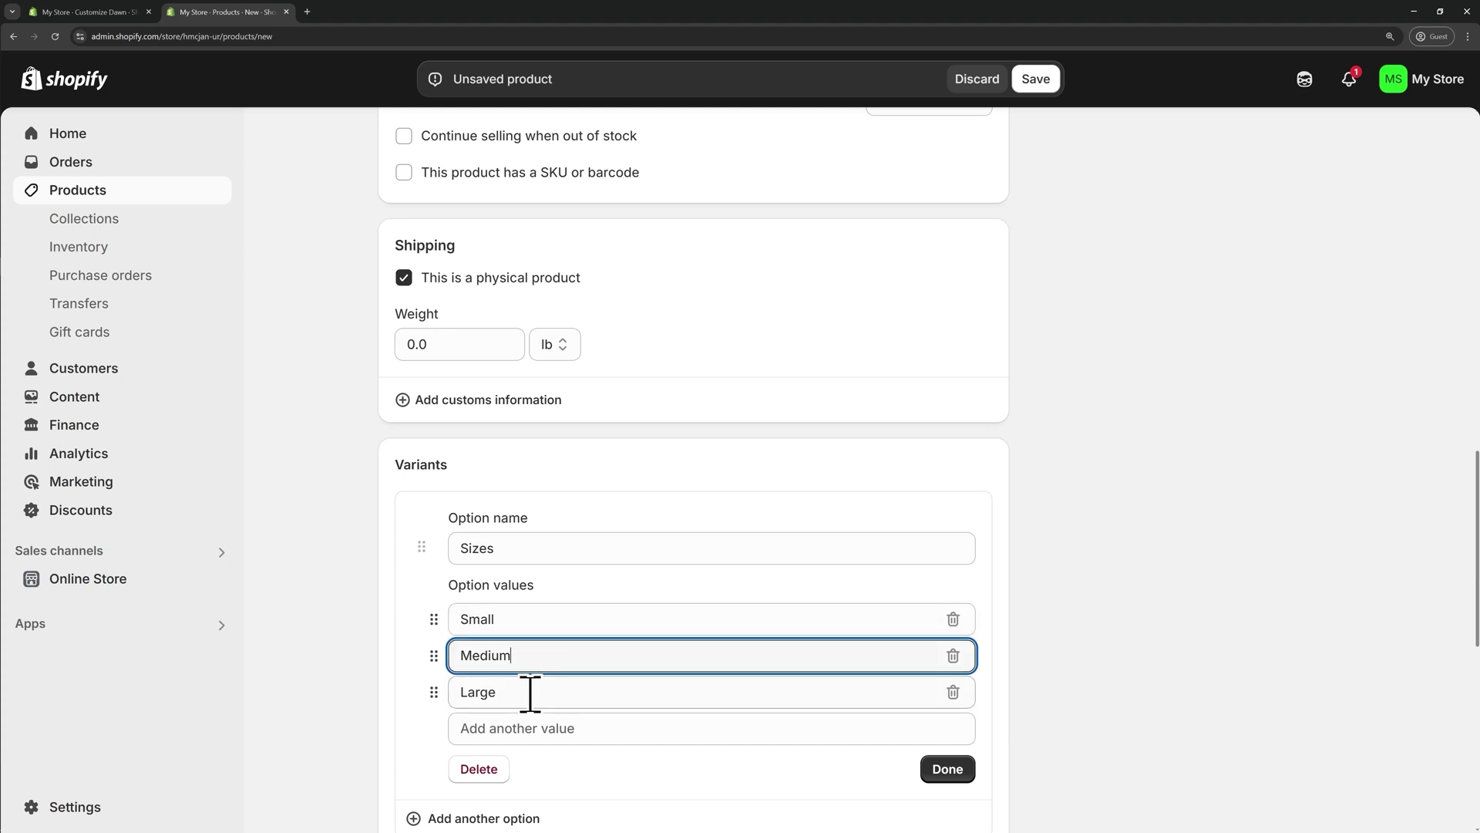
click(536, 698)
scroll(532, 679, down, 2)
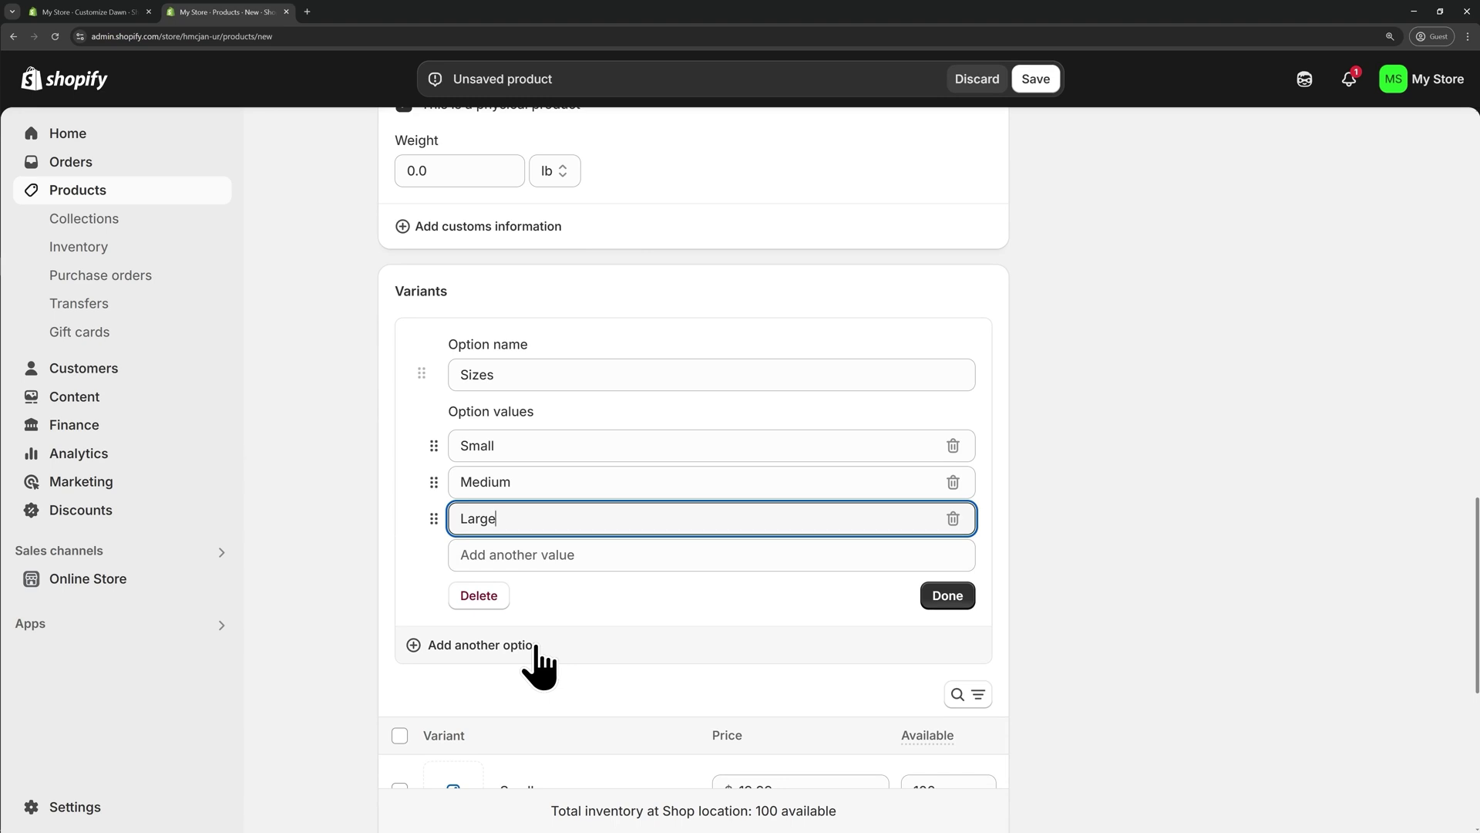
click(479, 595)
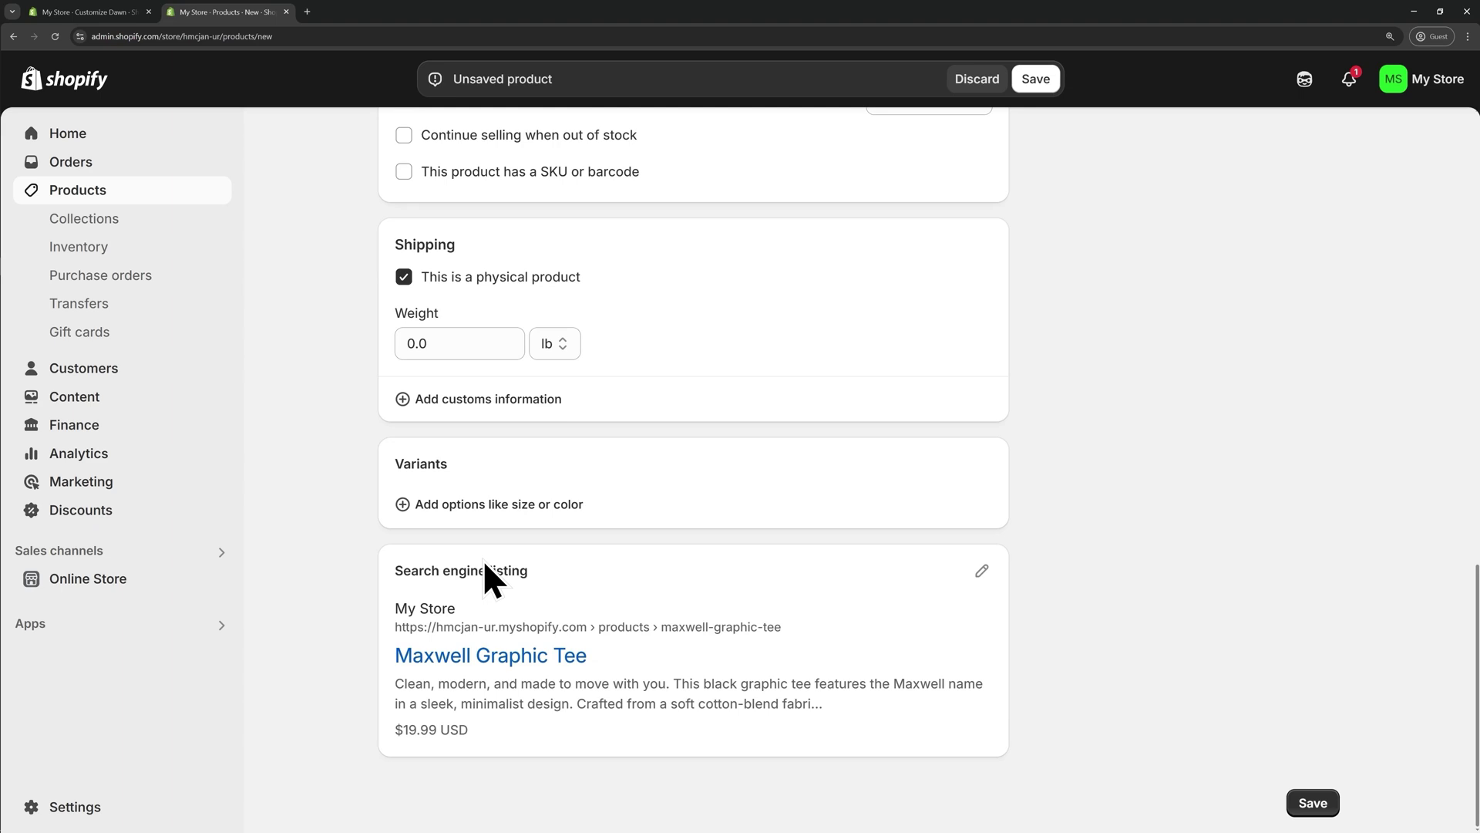
Save the new Maxwell Graphic Tee product and look over its saved page.
click(1315, 804)
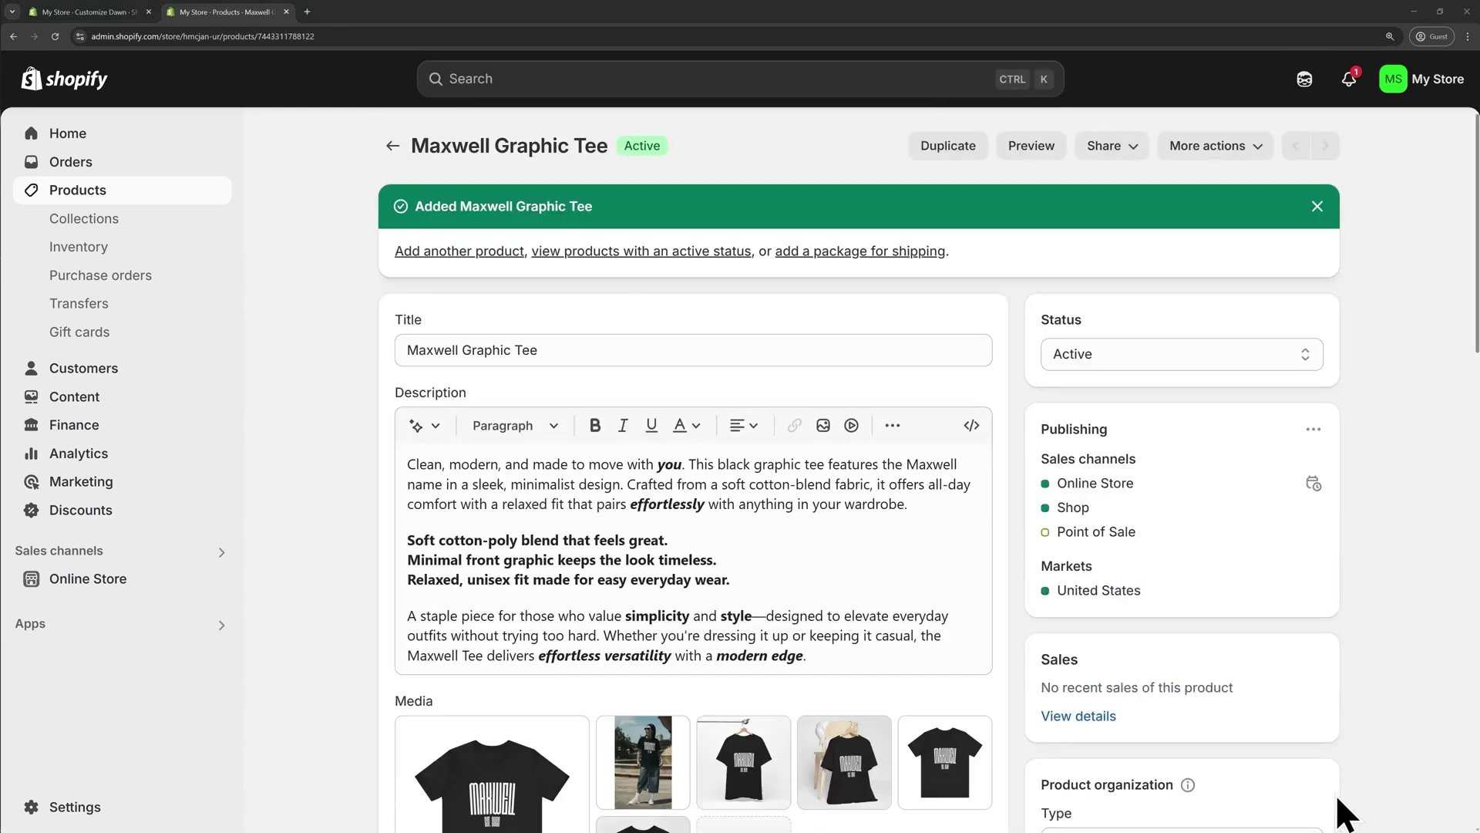
scroll(562, 451, down, 1)
scroll(562, 451, down, 2)
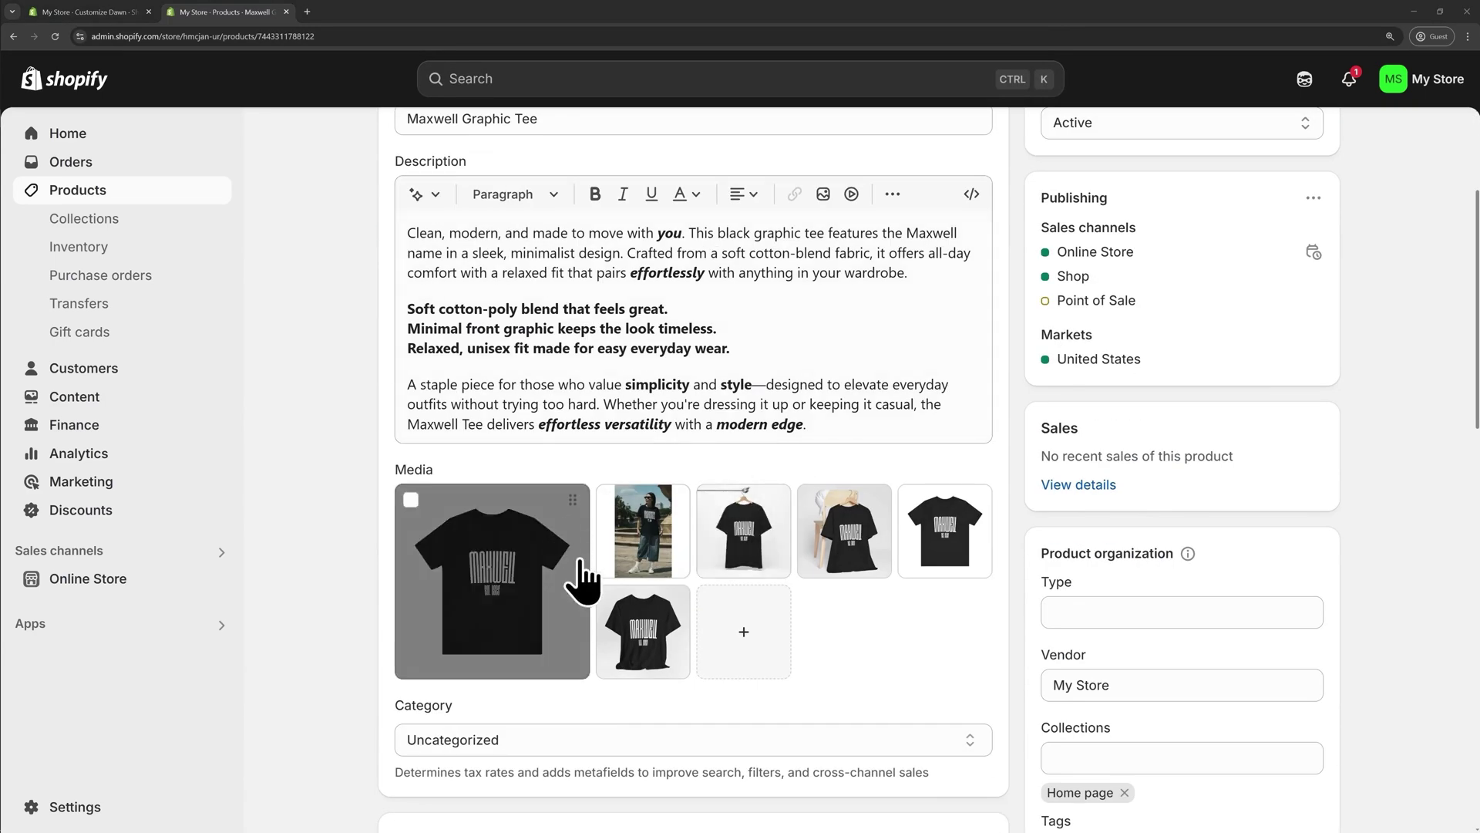
scroll(601, 493, up, 3)
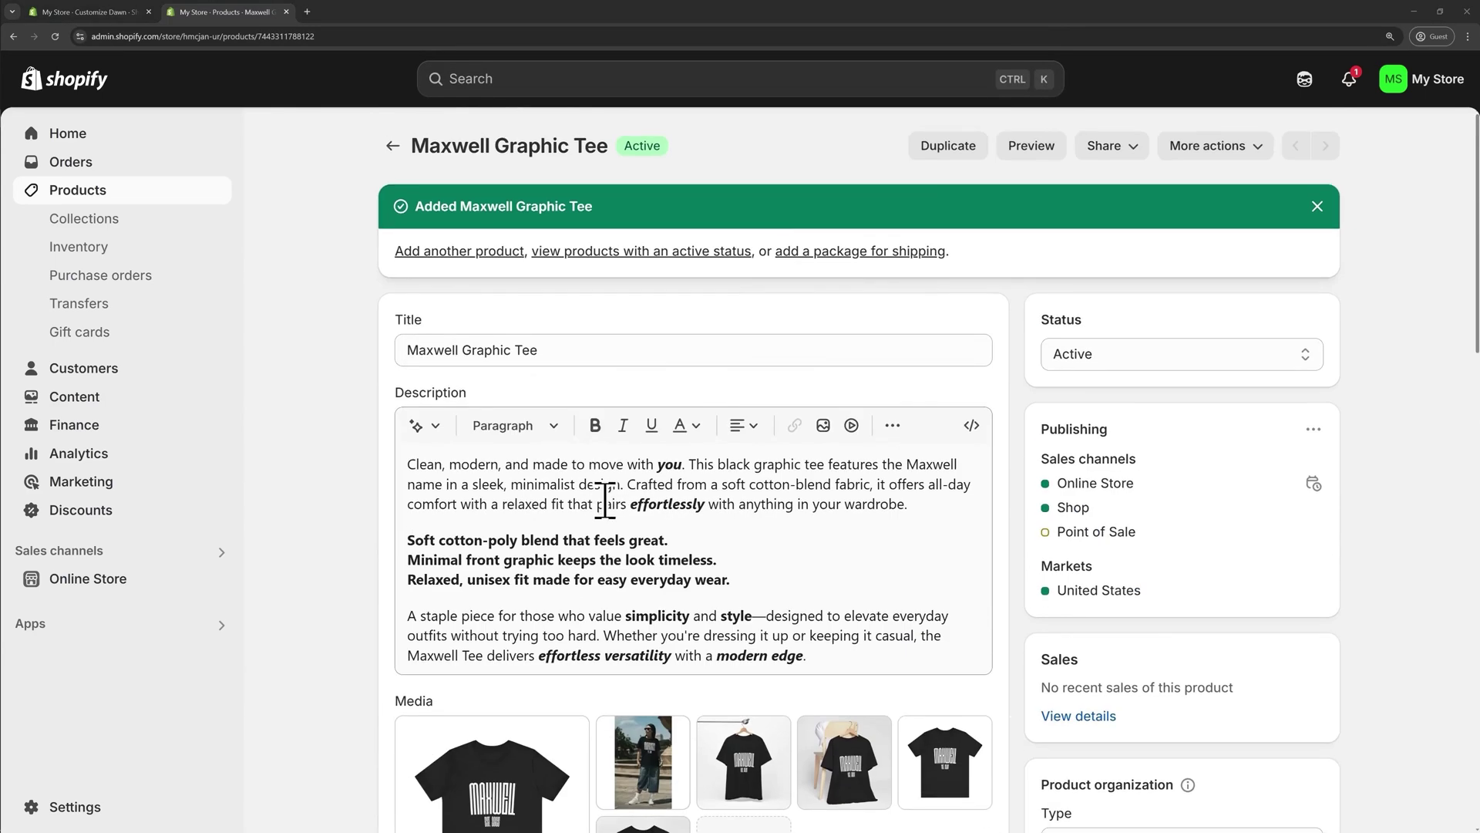
Leave the product page, go to the store's collections and delete the default Home page collection.
click(393, 145)
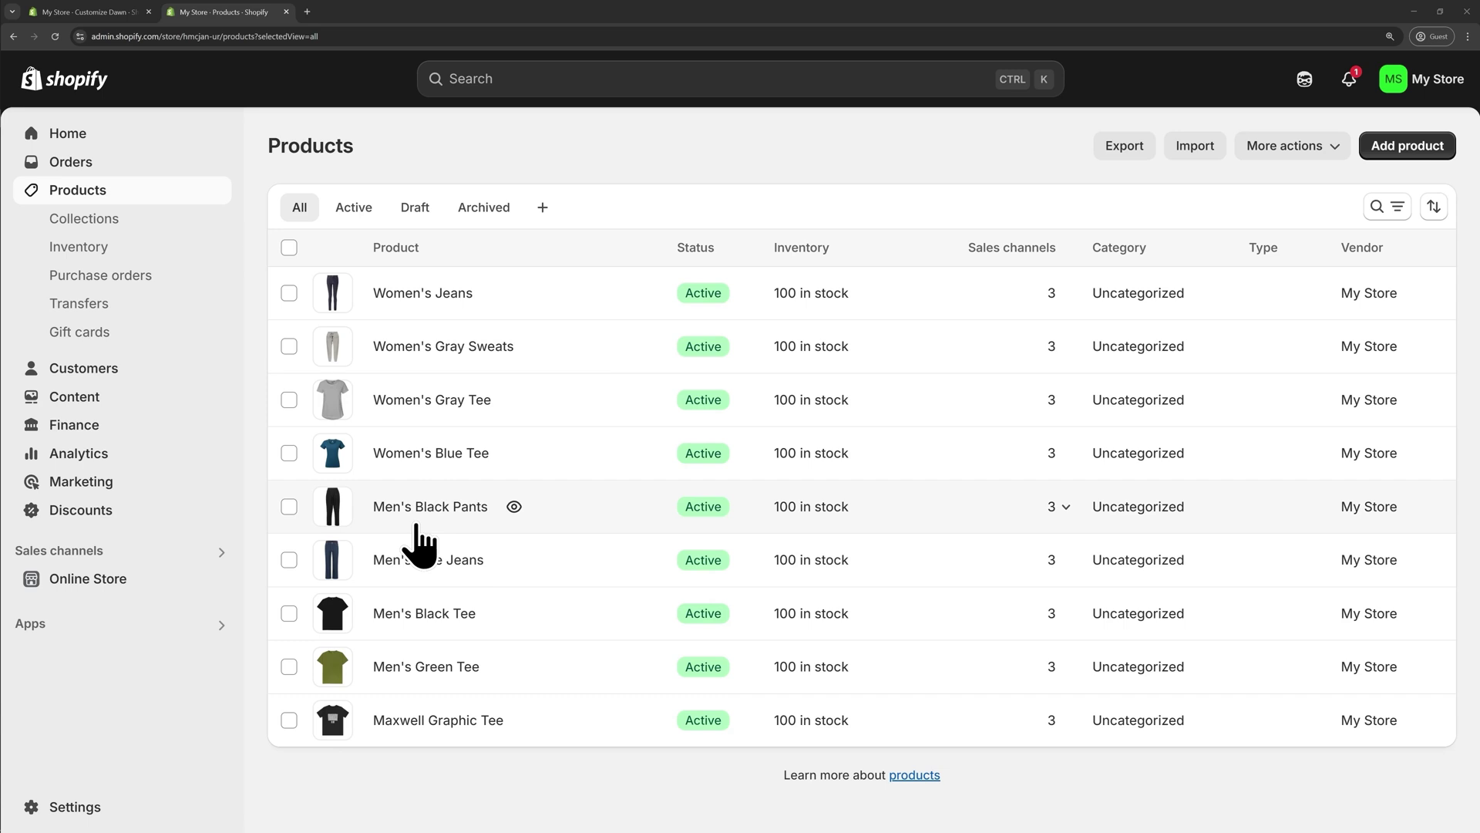
click(100, 224)
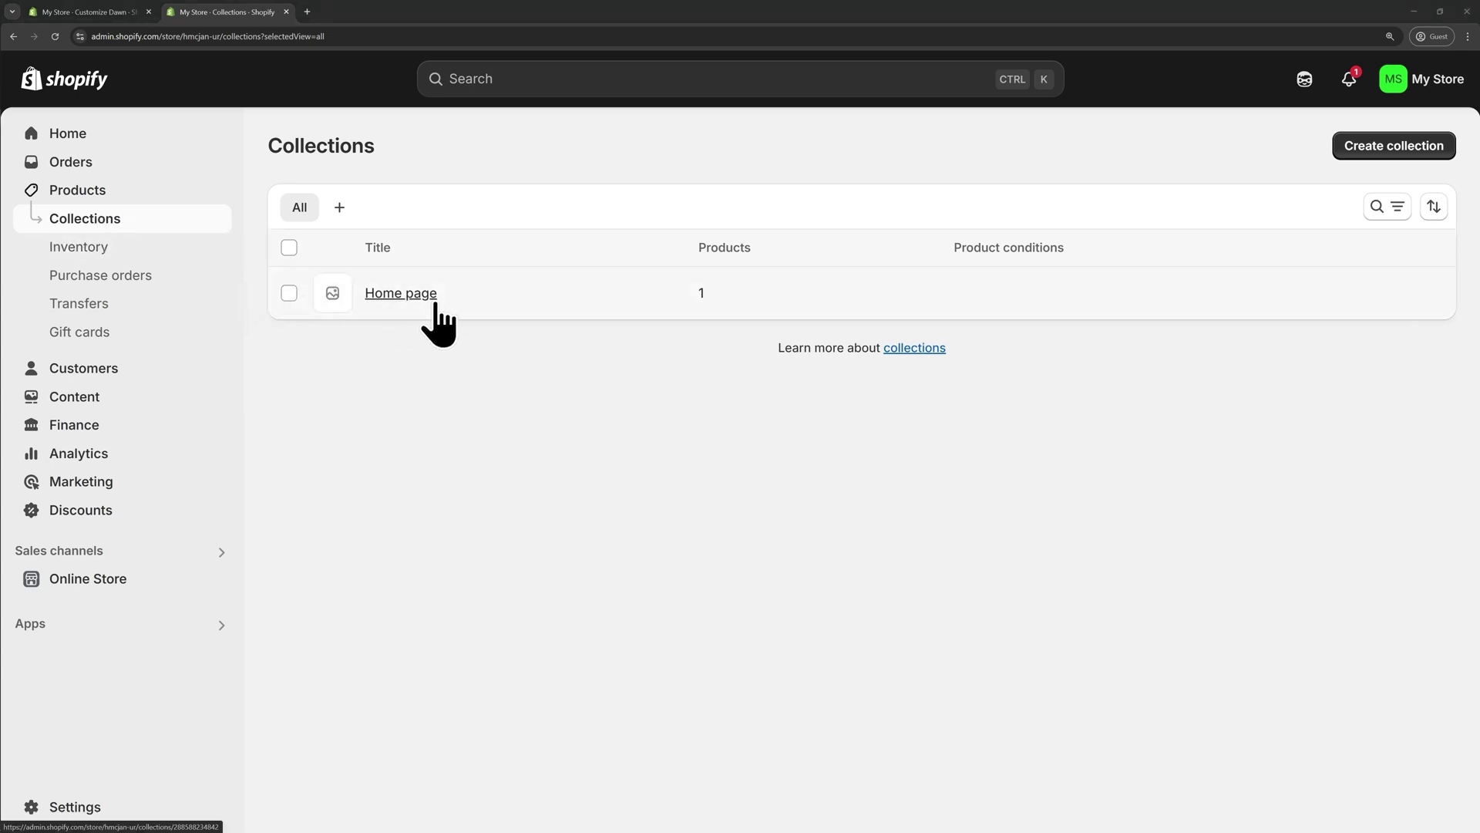
click(289, 293)
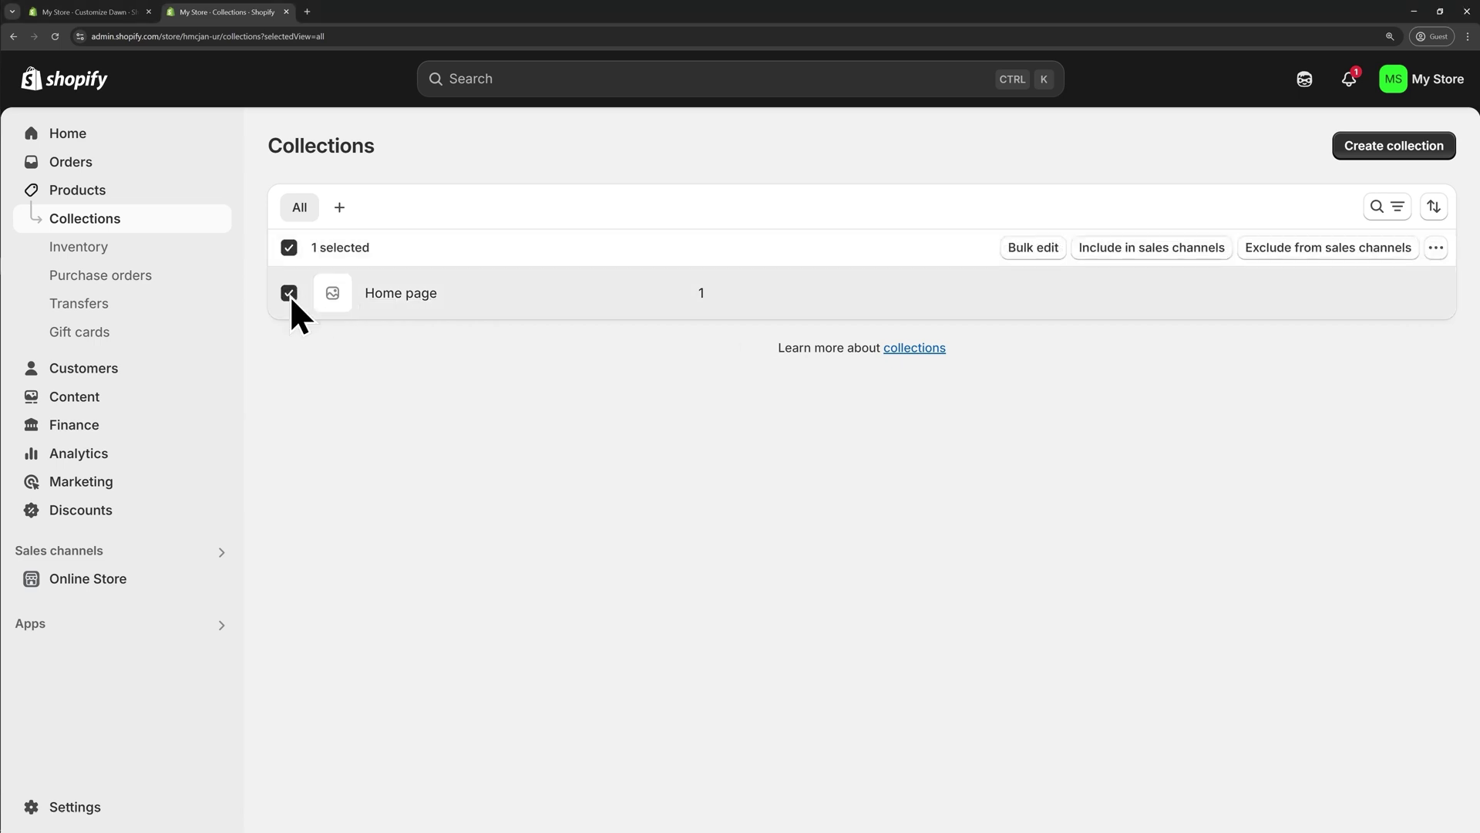
click(1437, 250)
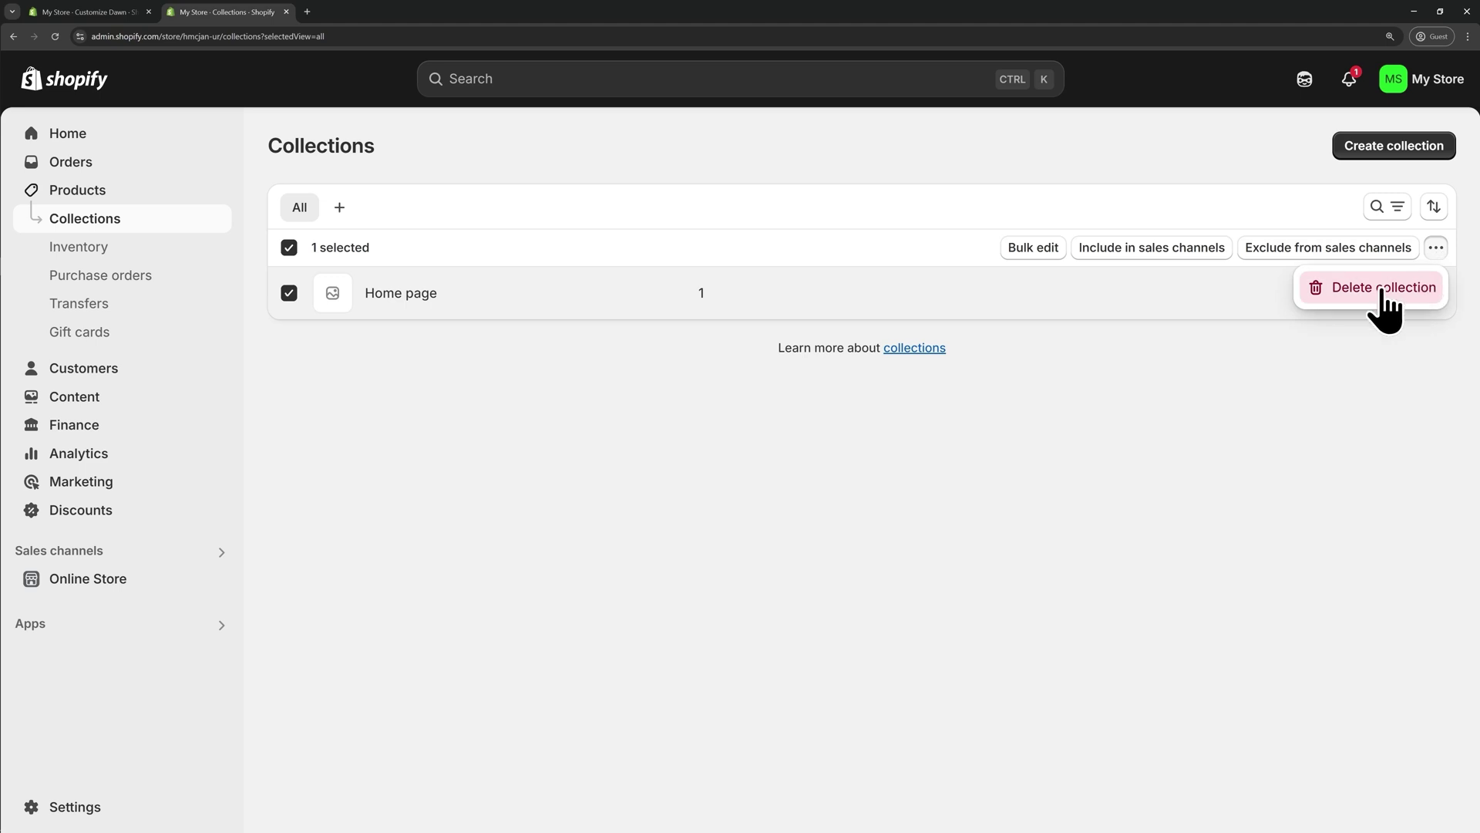
click(1367, 297)
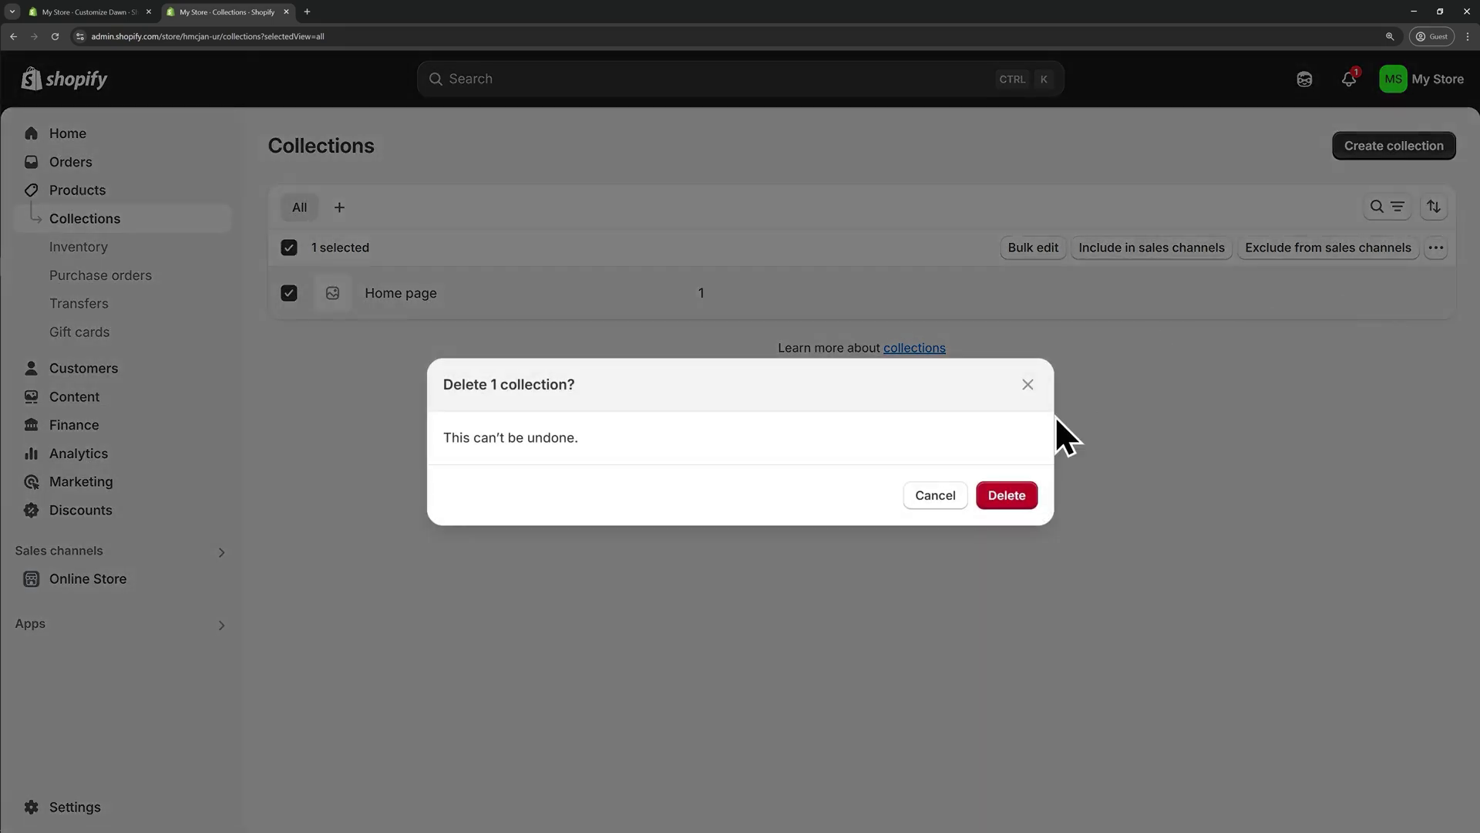
click(1010, 497)
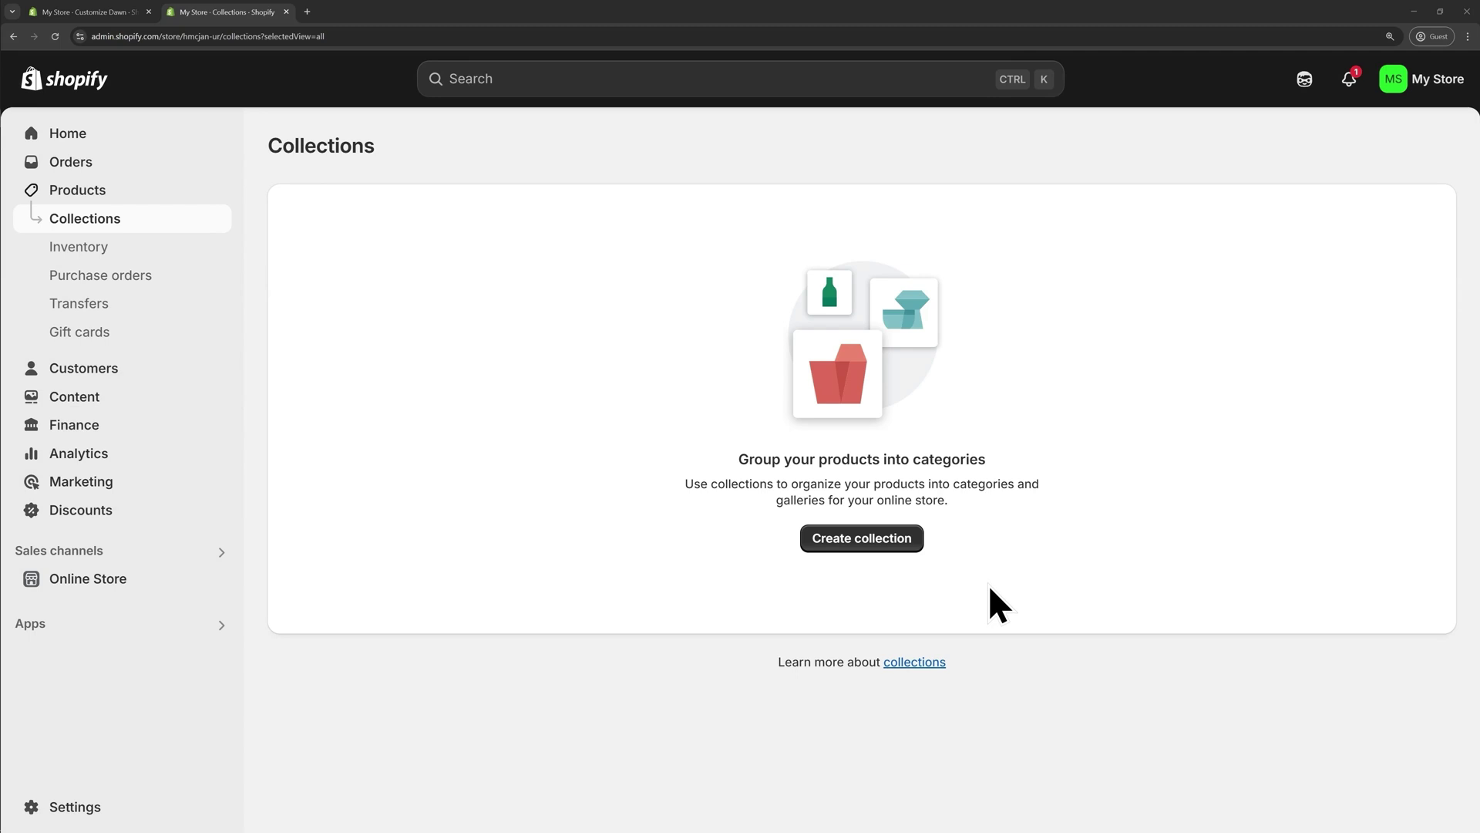
Start a new collection titled Women's and upload the photo of the woman in a black tee as its image.
click(863, 544)
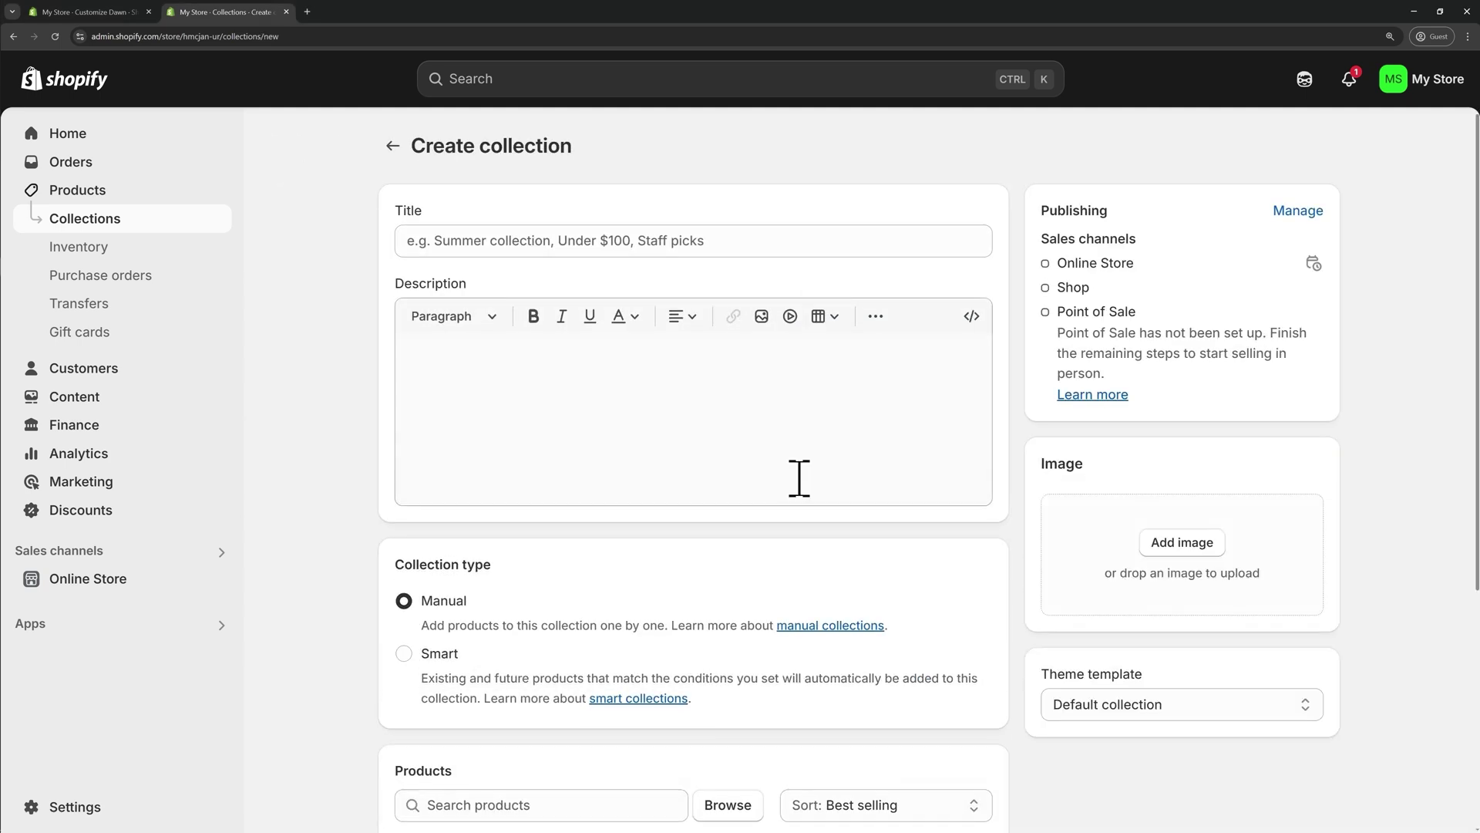
click(559, 239)
text(Women's)
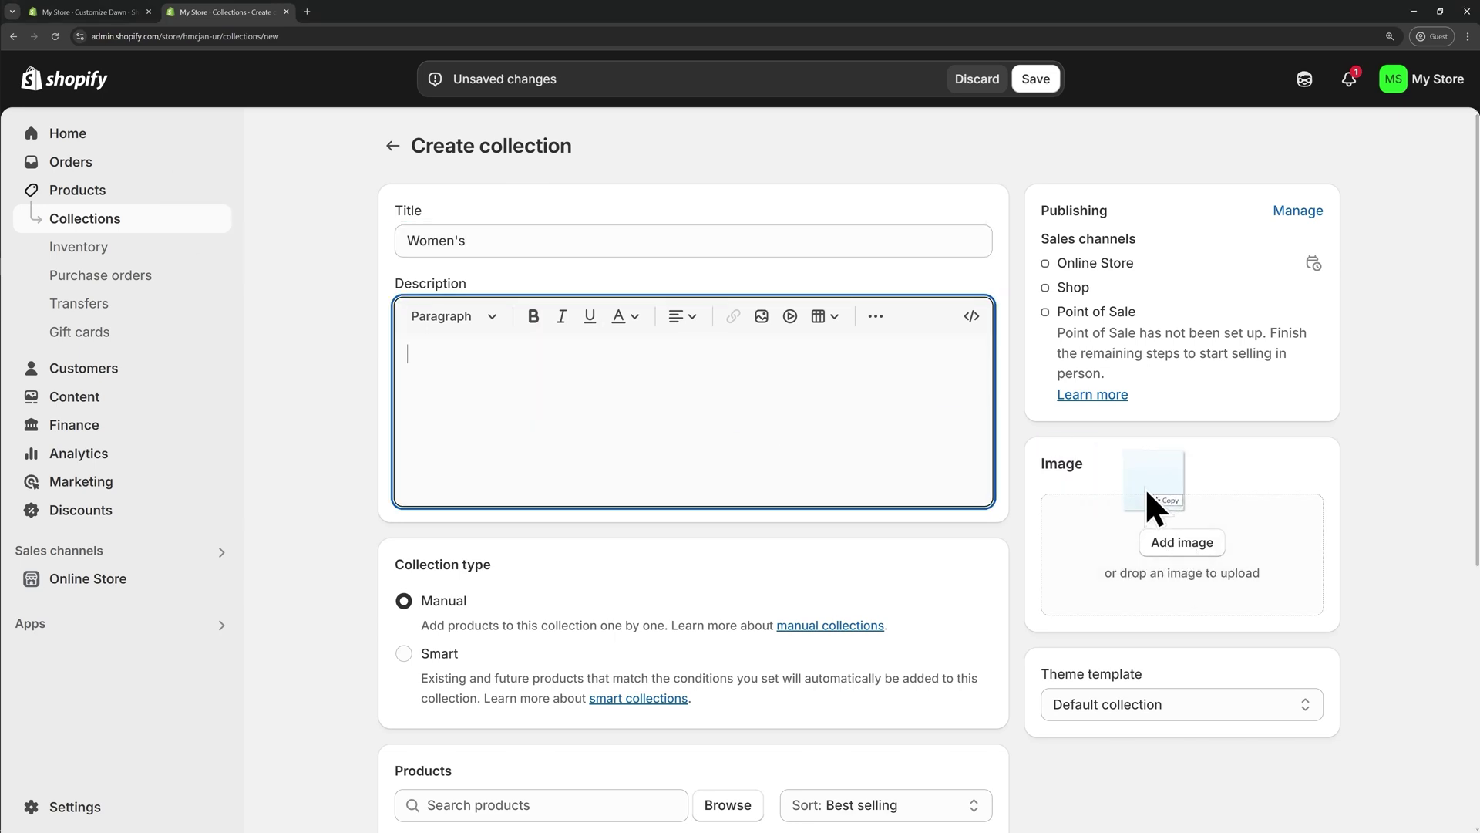
drag(1145, 487, 1168, 549)
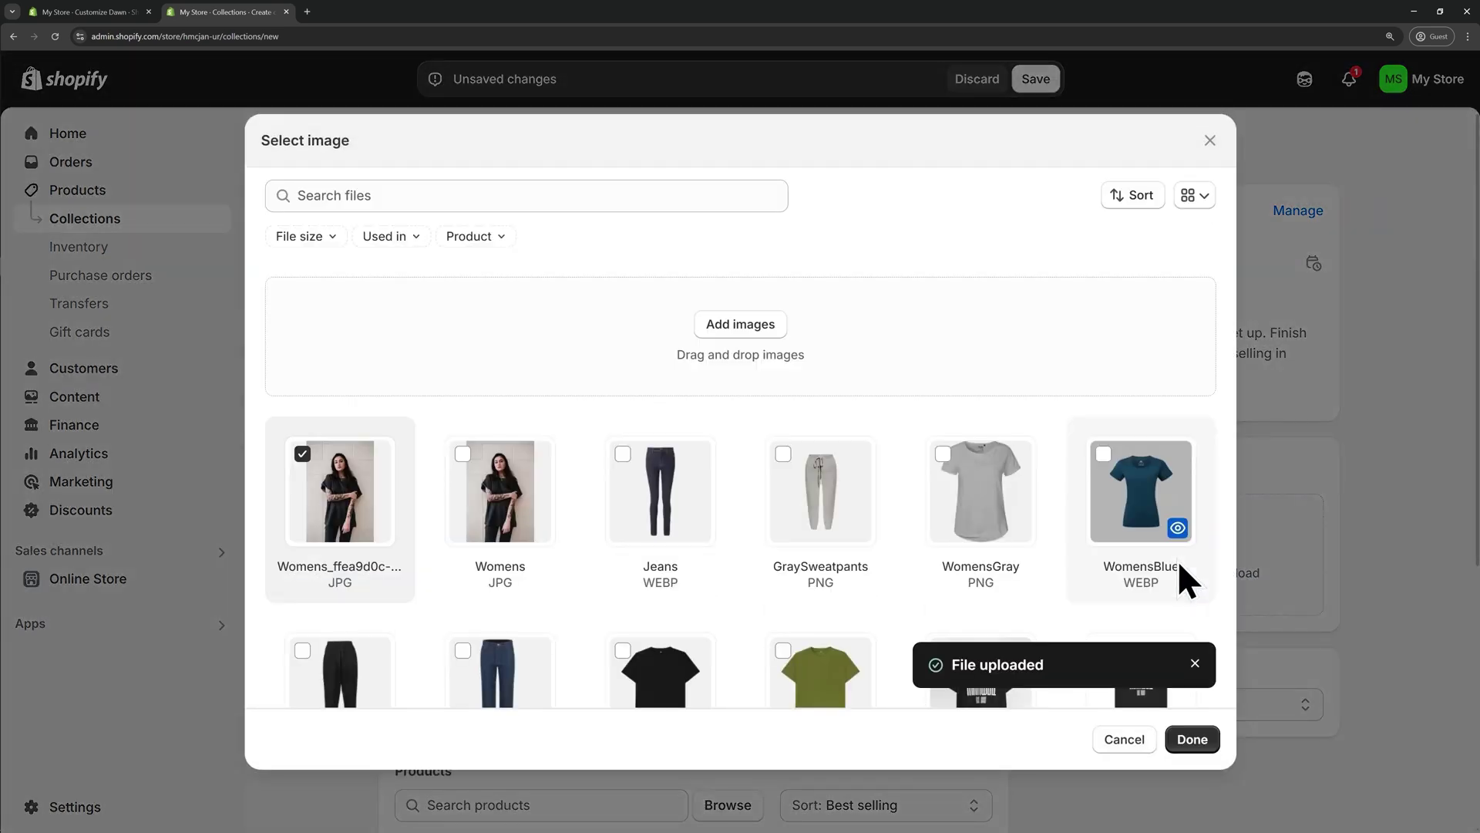
click(1195, 745)
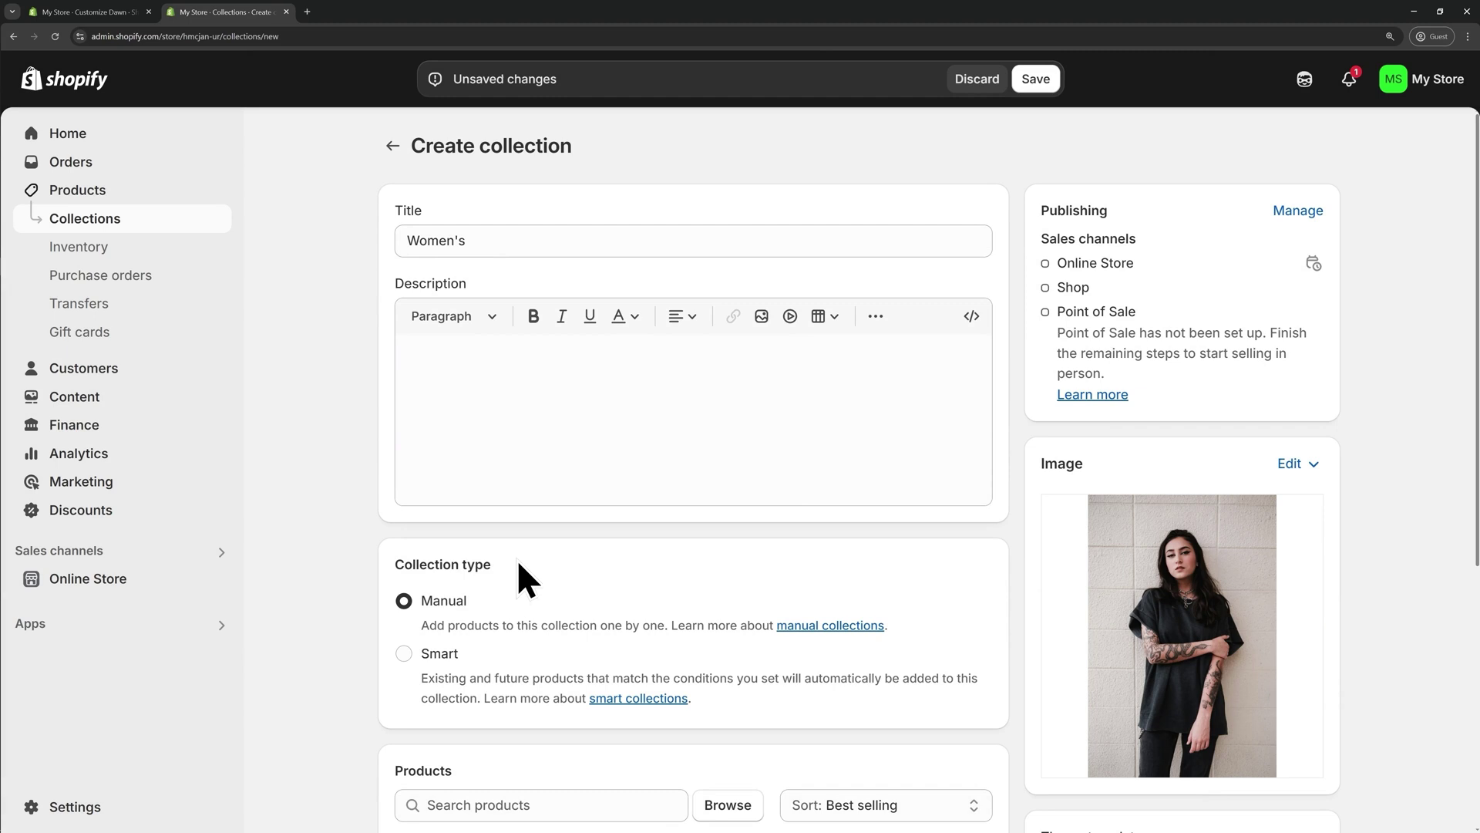
Search for Women's products and add Women's Blue Tee, Gray Sweats, Gray Tee and Jeans to the manual collection.
scroll(516, 558, down, 2)
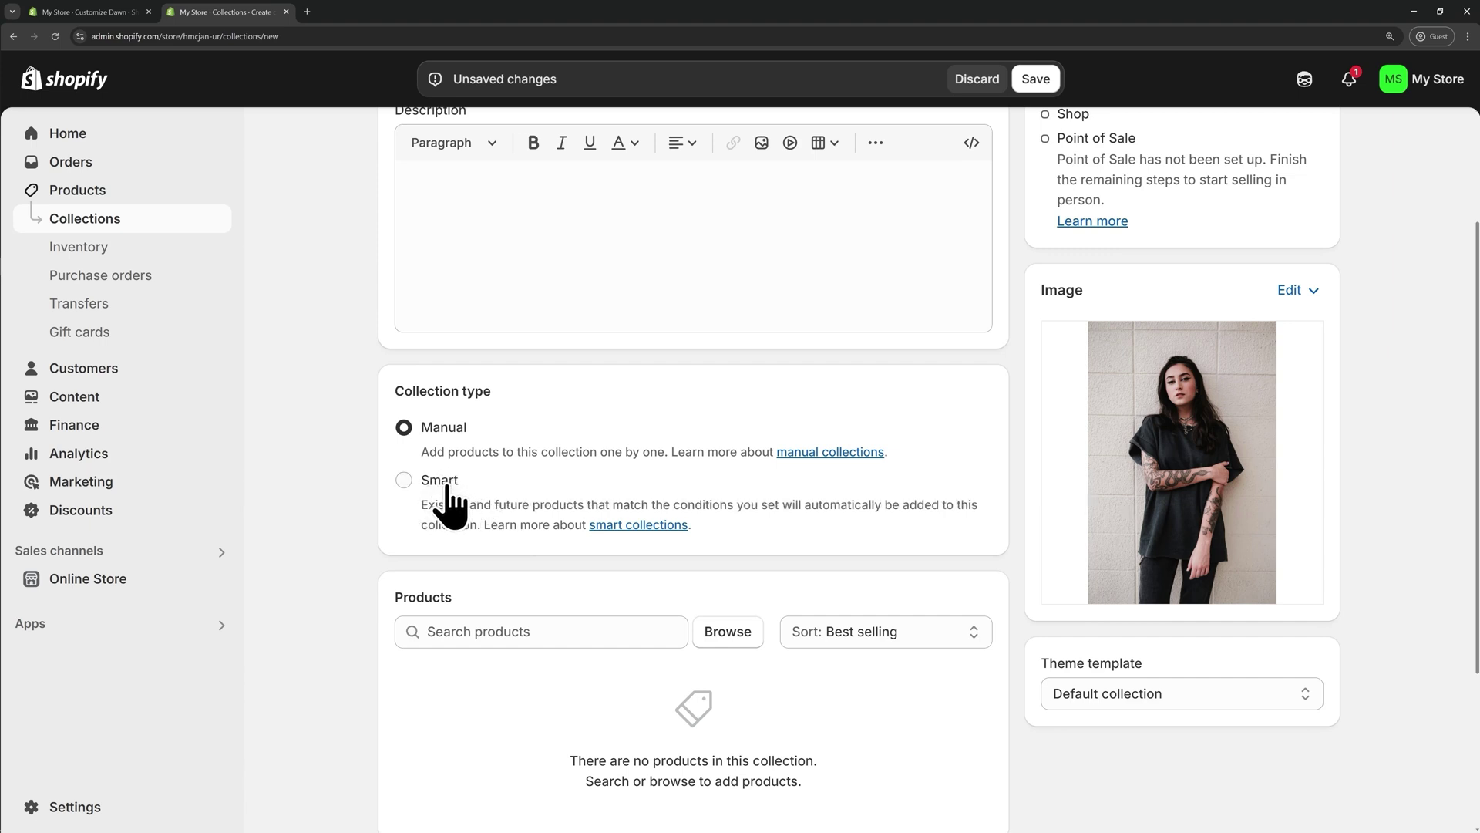
scroll(497, 452, down, 3)
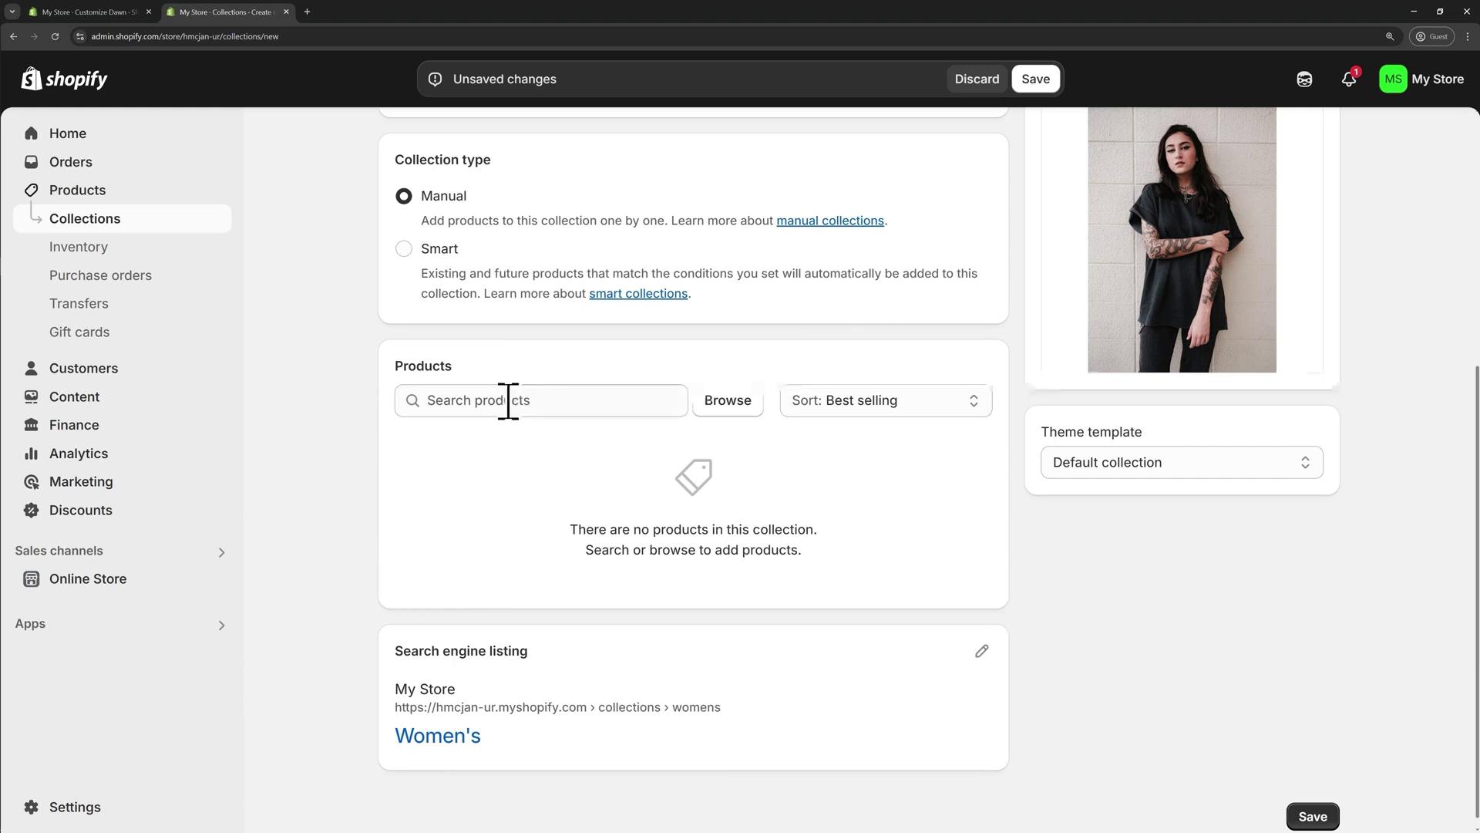
click(497, 400)
text(Women's)
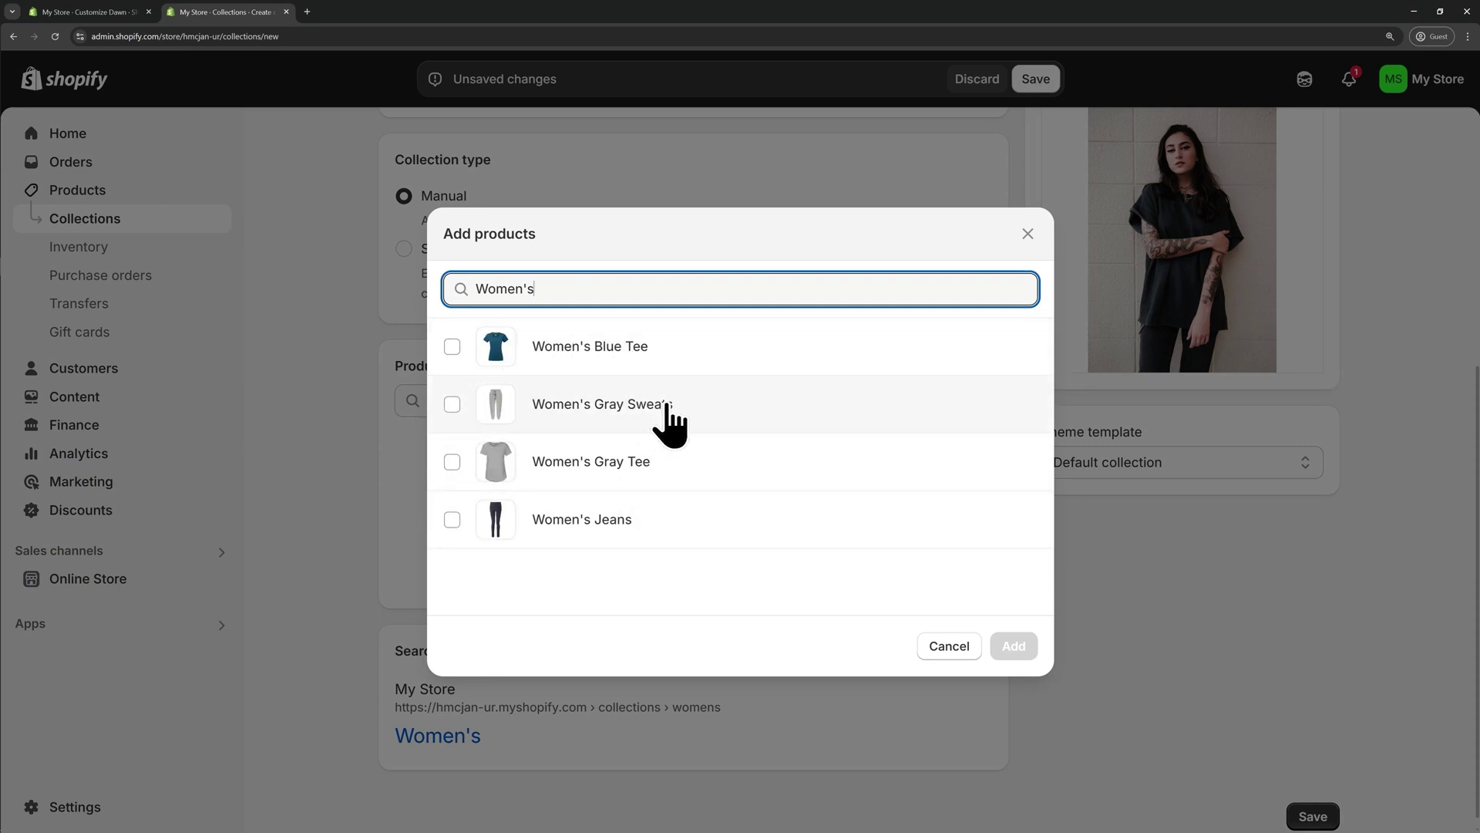
click(453, 406)
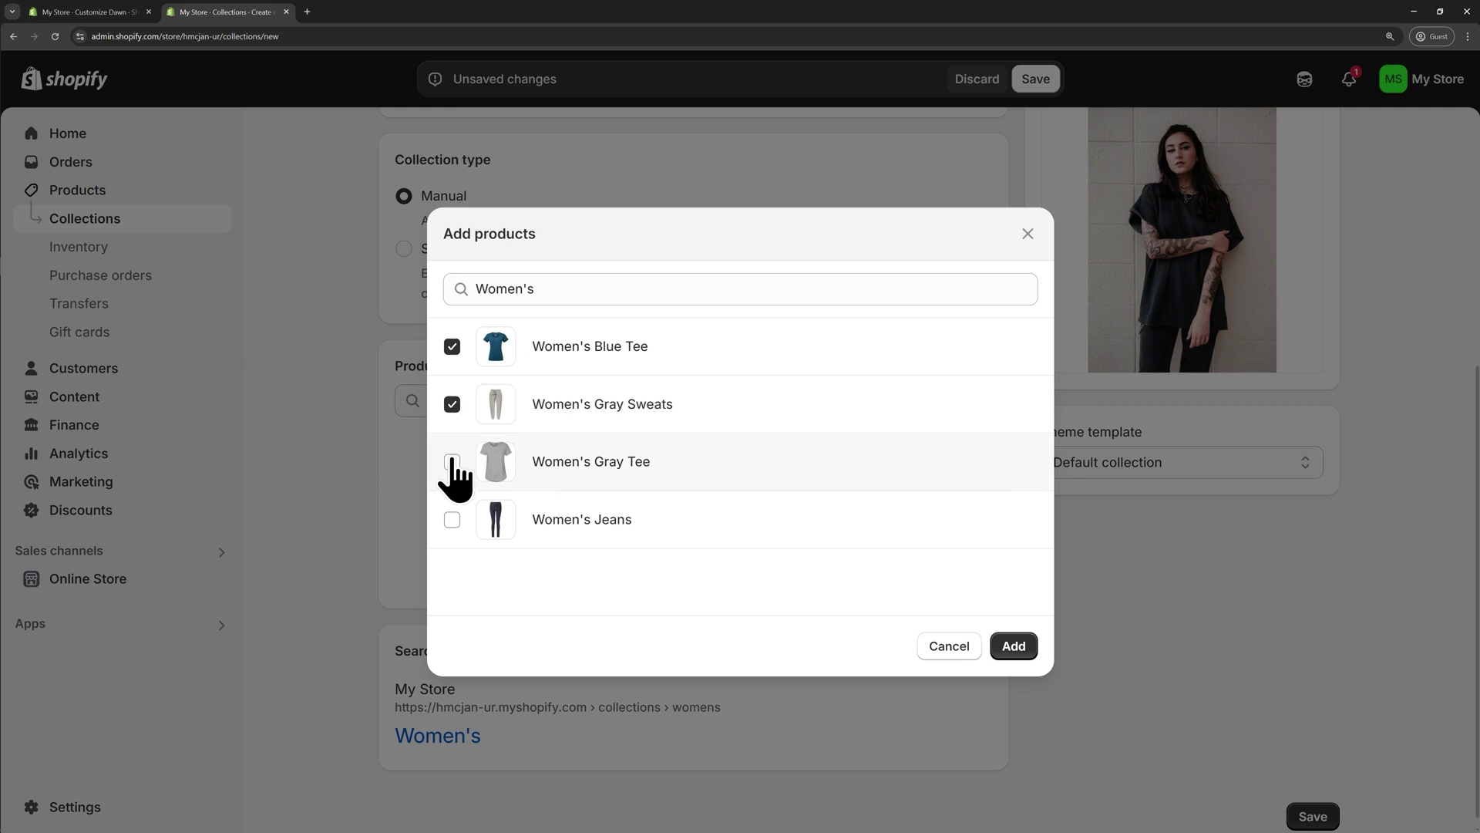
click(453, 463)
click(452, 520)
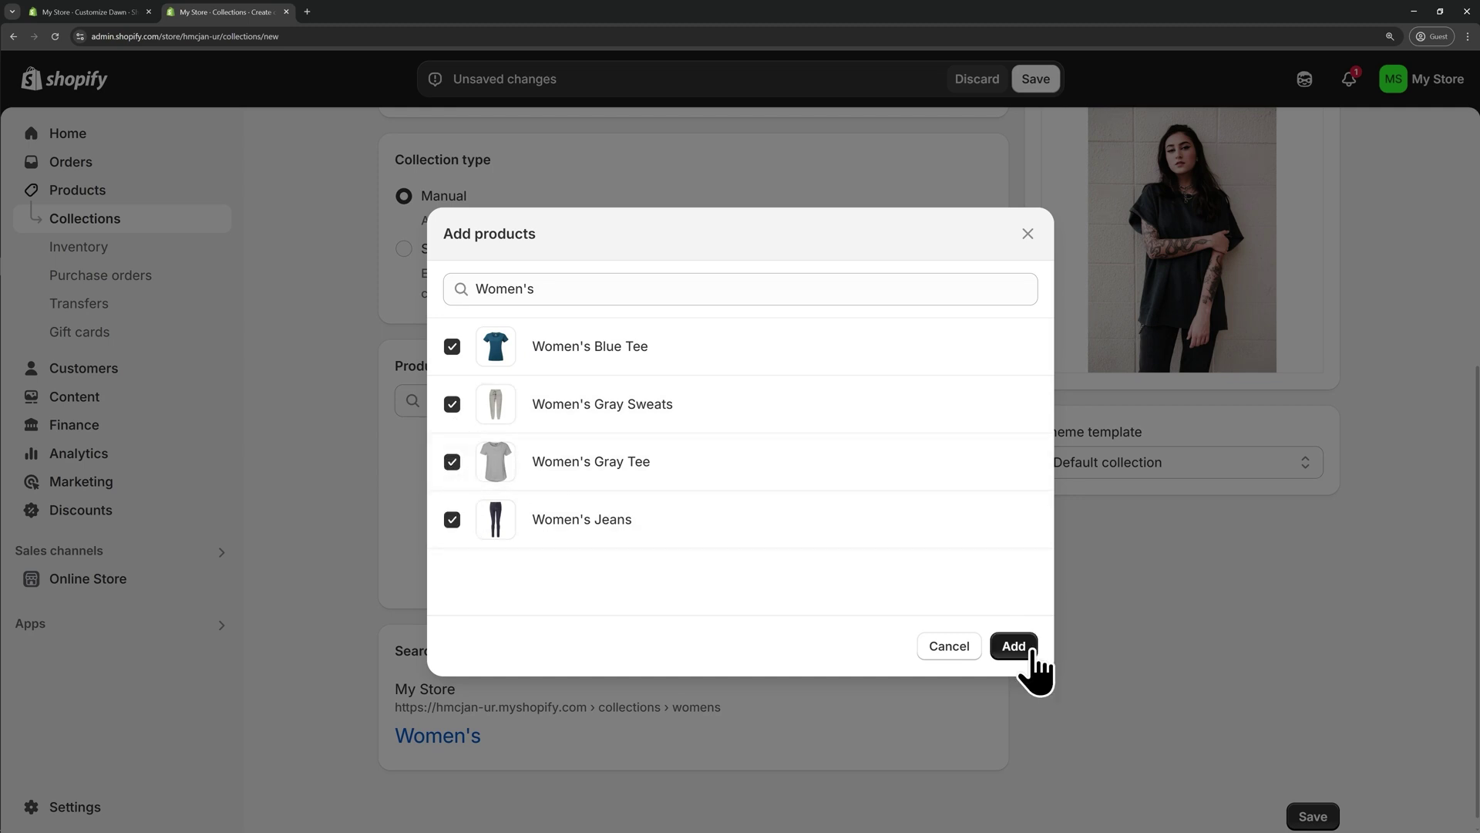
click(1014, 646)
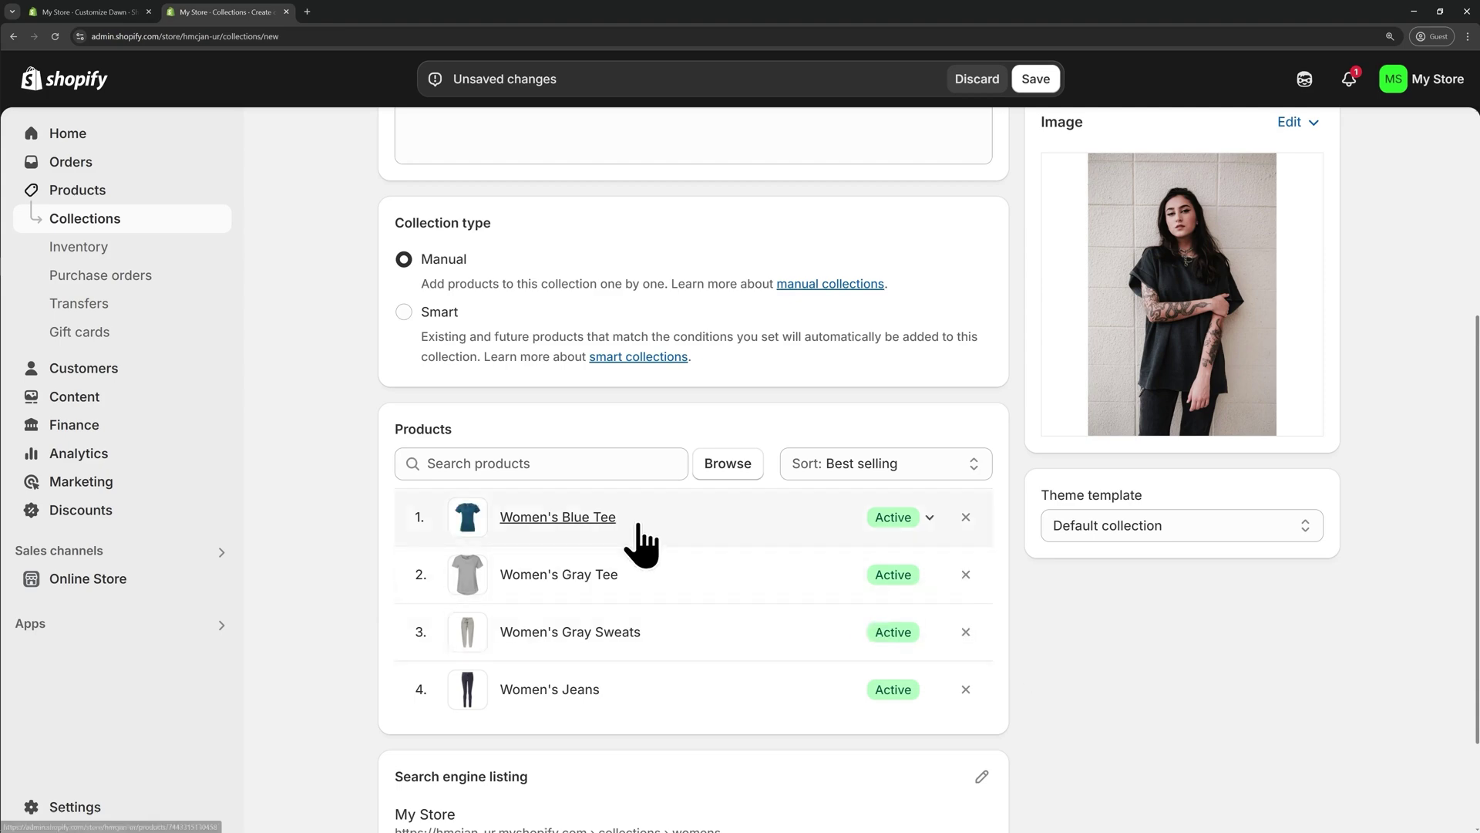
Review the Women's collection's details, save it and return to the collections list.
scroll(667, 501, up, 5)
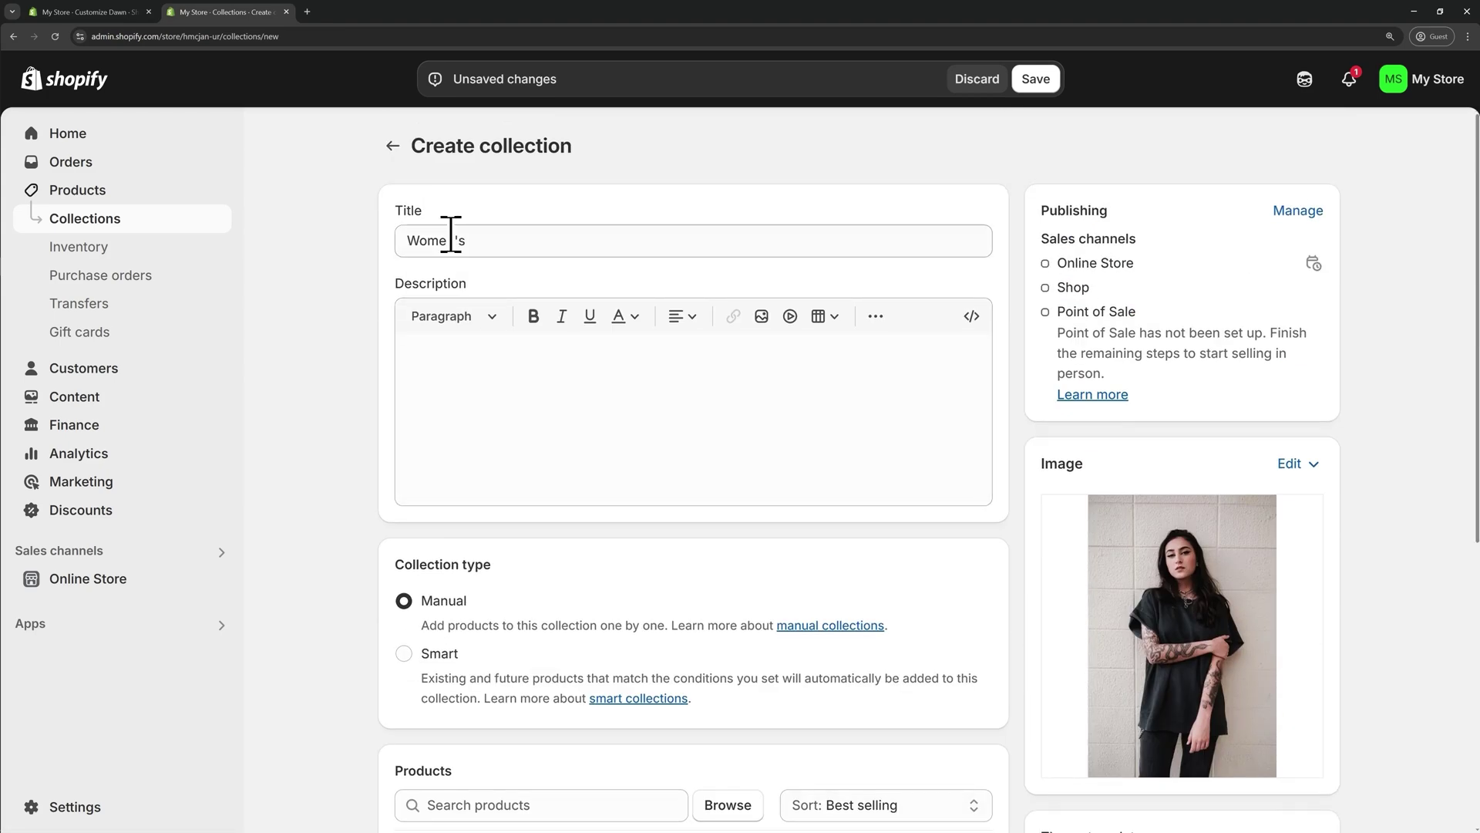
scroll(562, 370, down, 6)
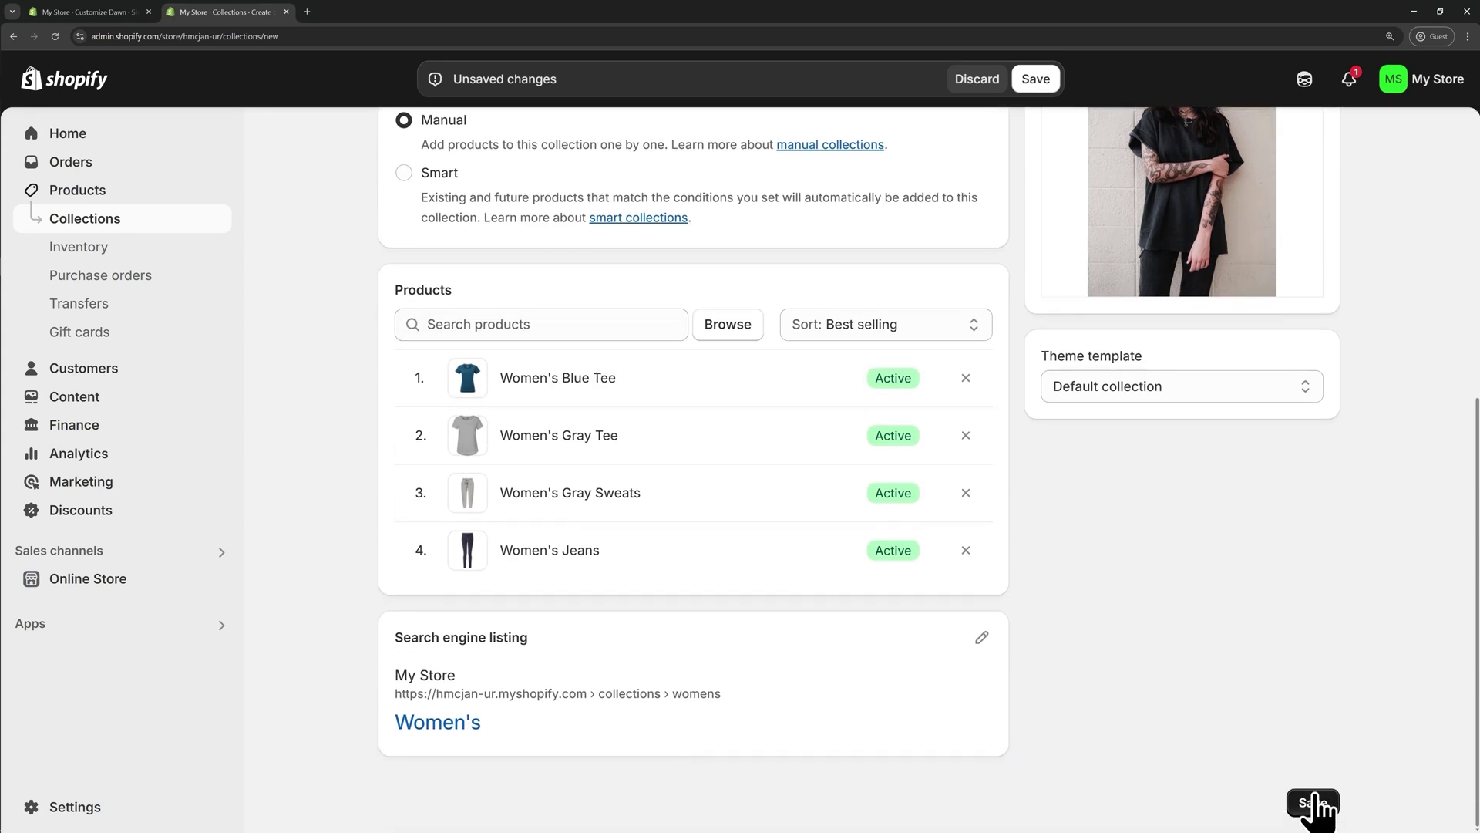
click(1315, 805)
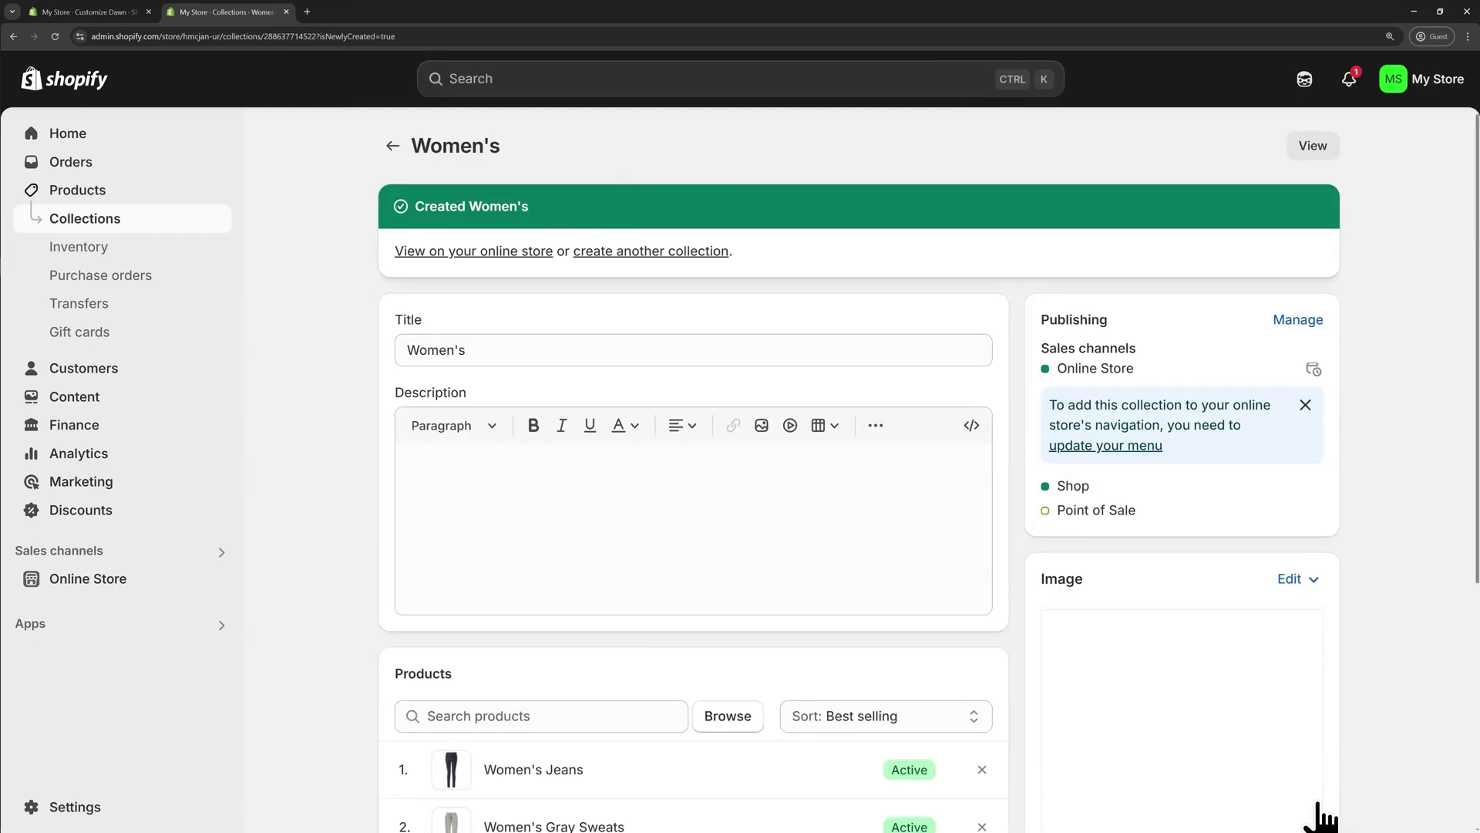
click(394, 147)
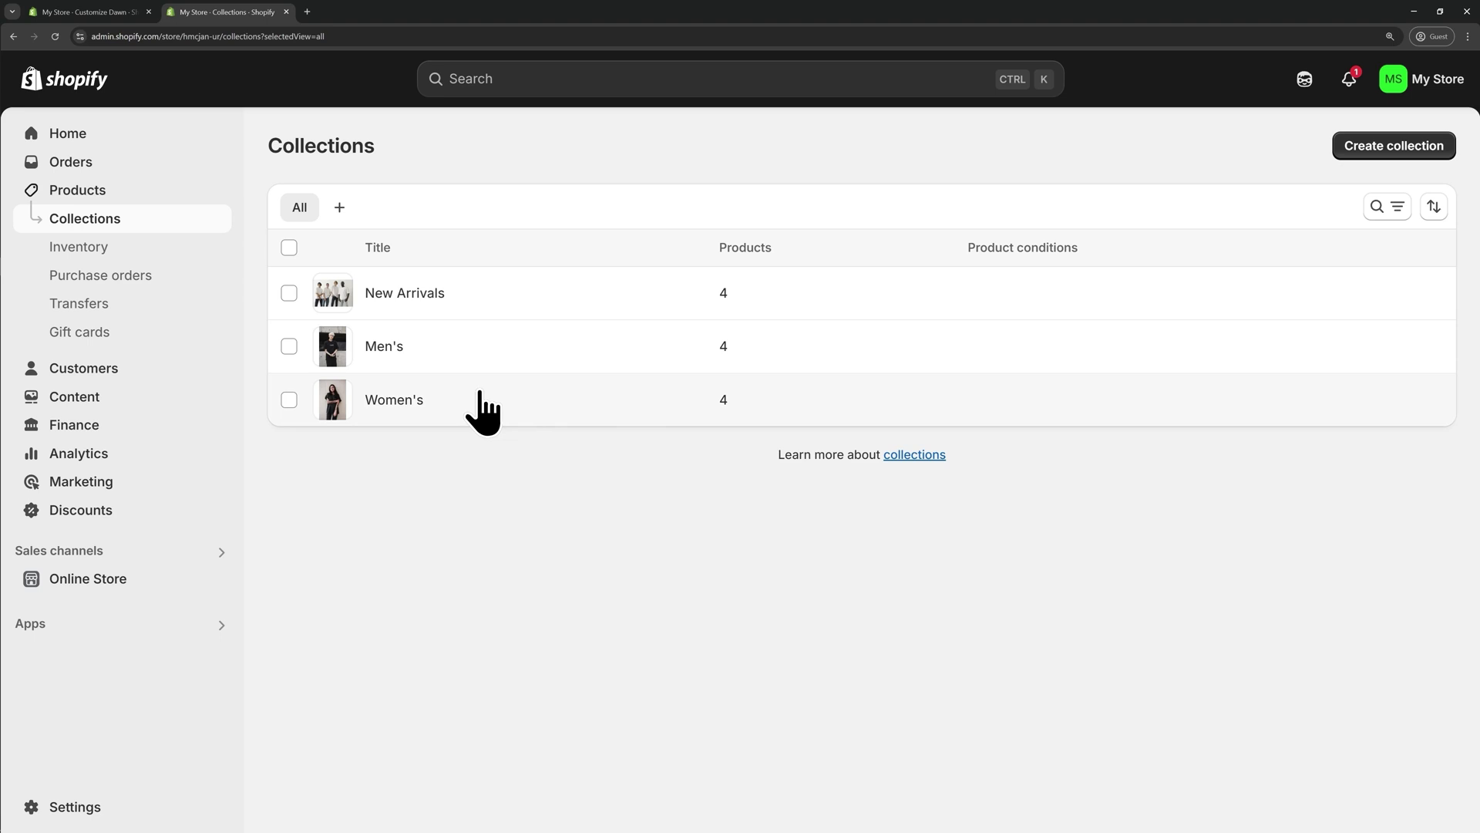
Switch to the Dawn theme editor and make the hidden Featured collection section visible on the home page.
click(108, 6)
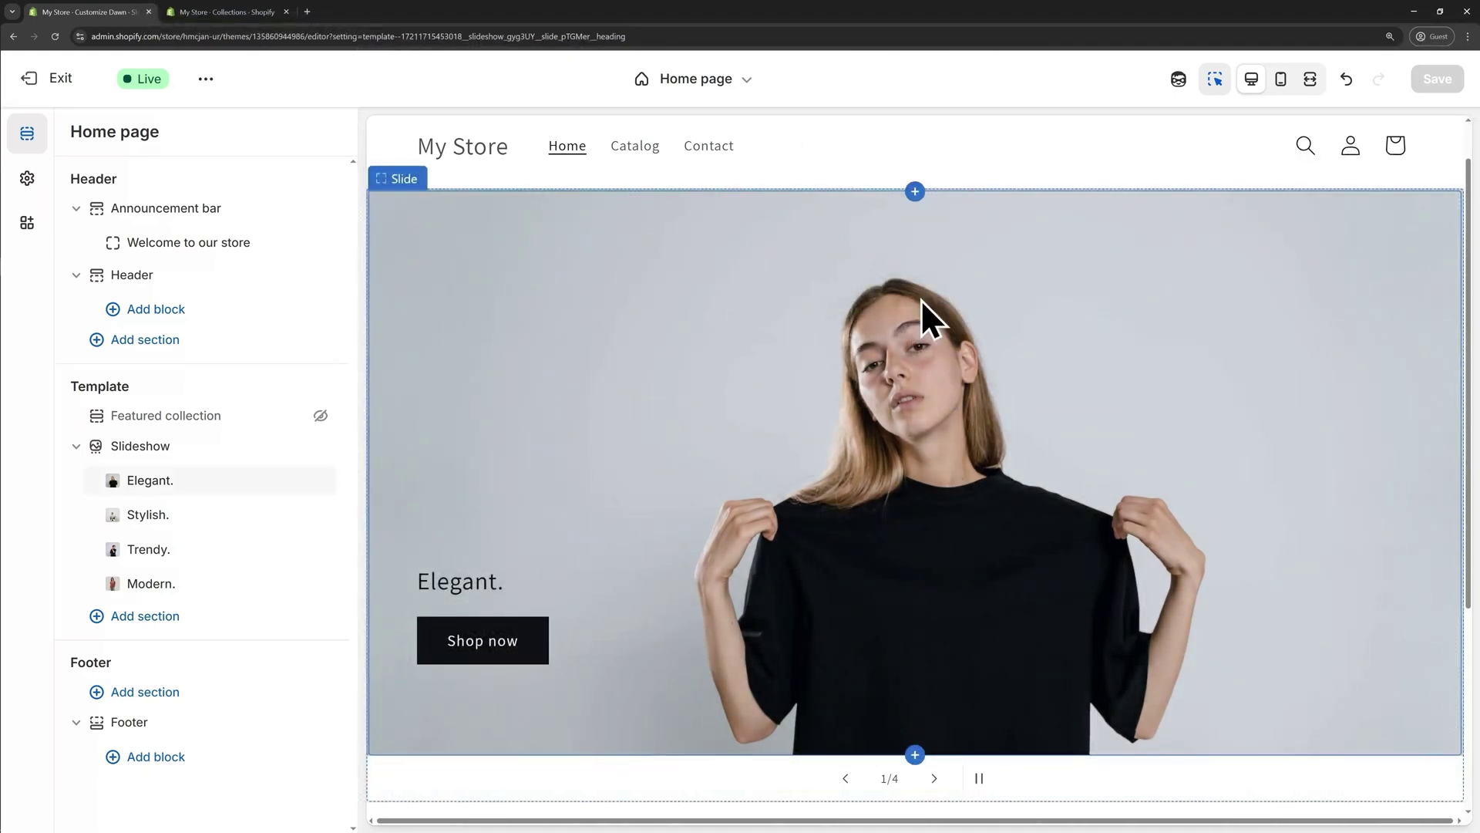
scroll(969, 367, down, 5)
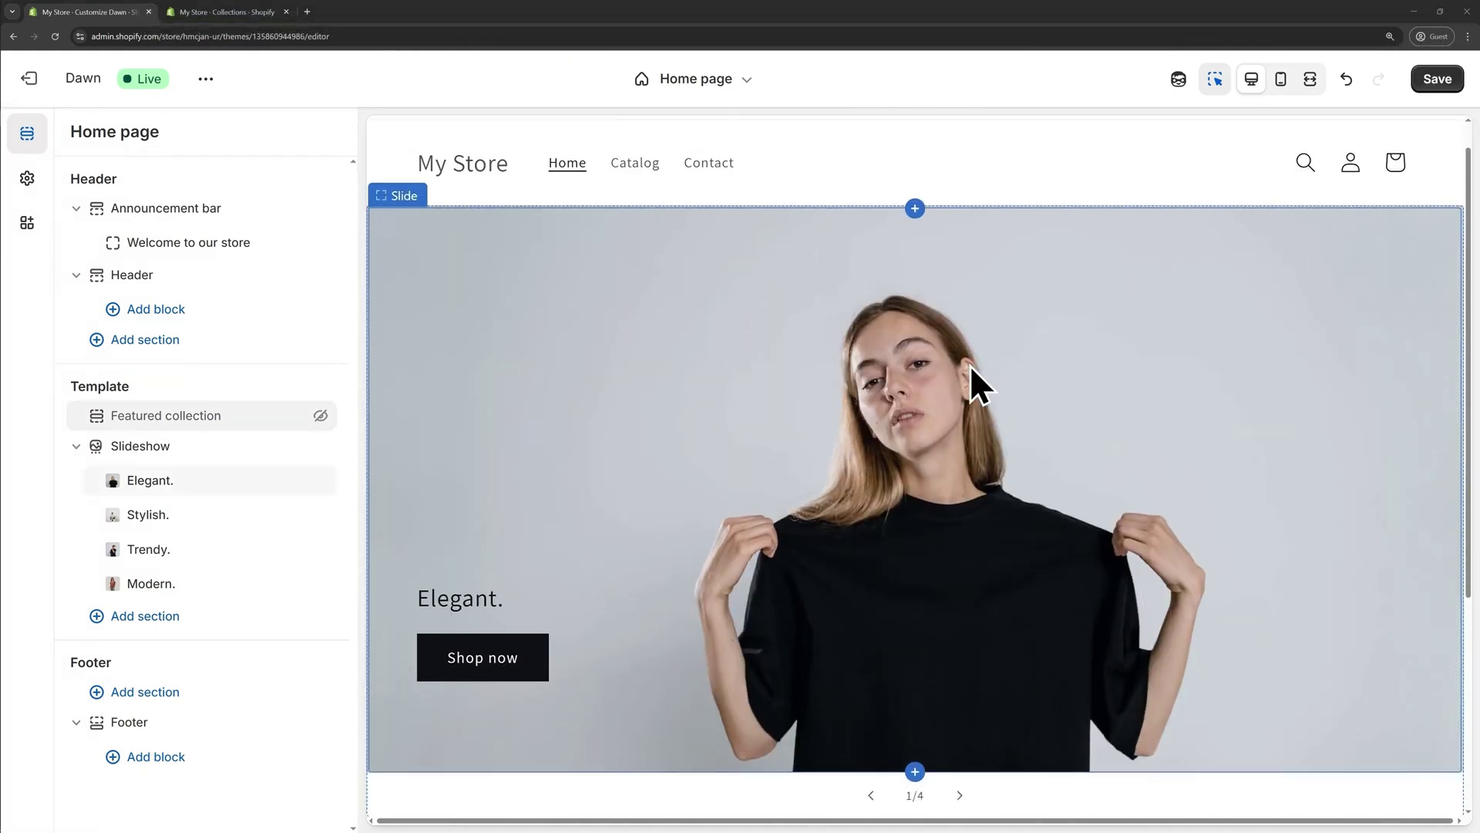
scroll(688, 673, up, 5)
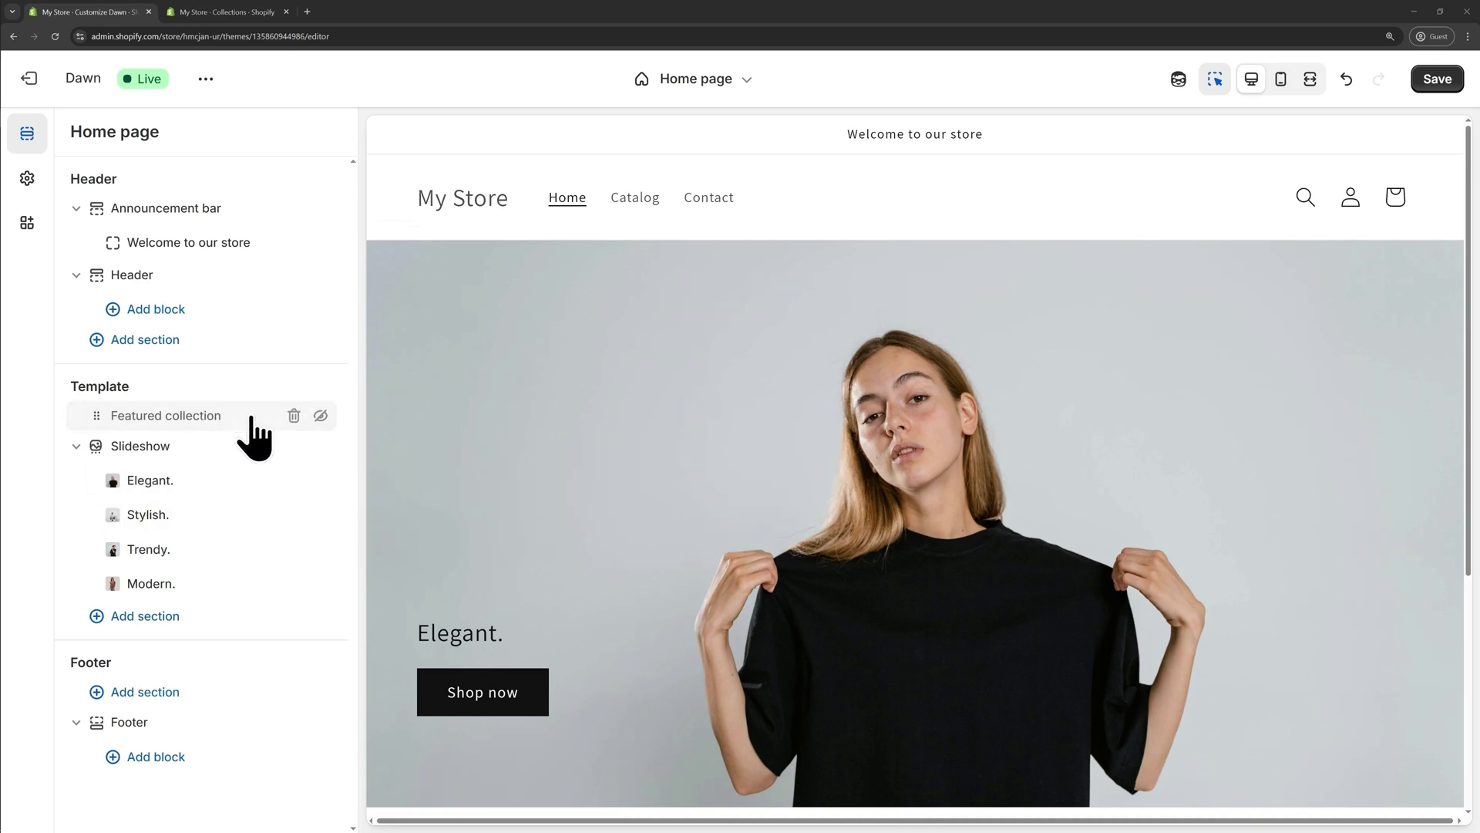
click(321, 416)
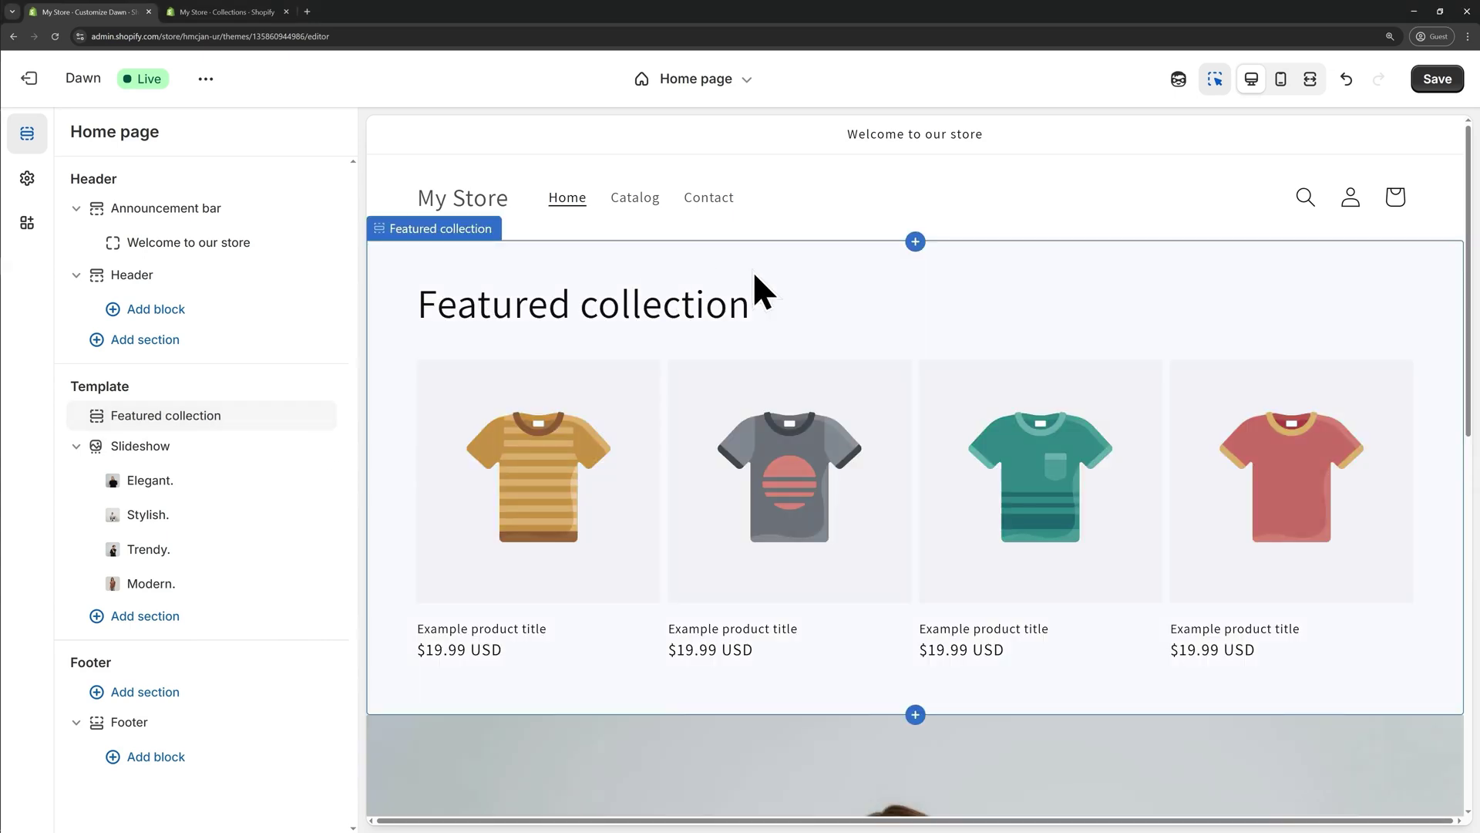
Assign the New Arrivals collection to the Featured collection section.
click(840, 313)
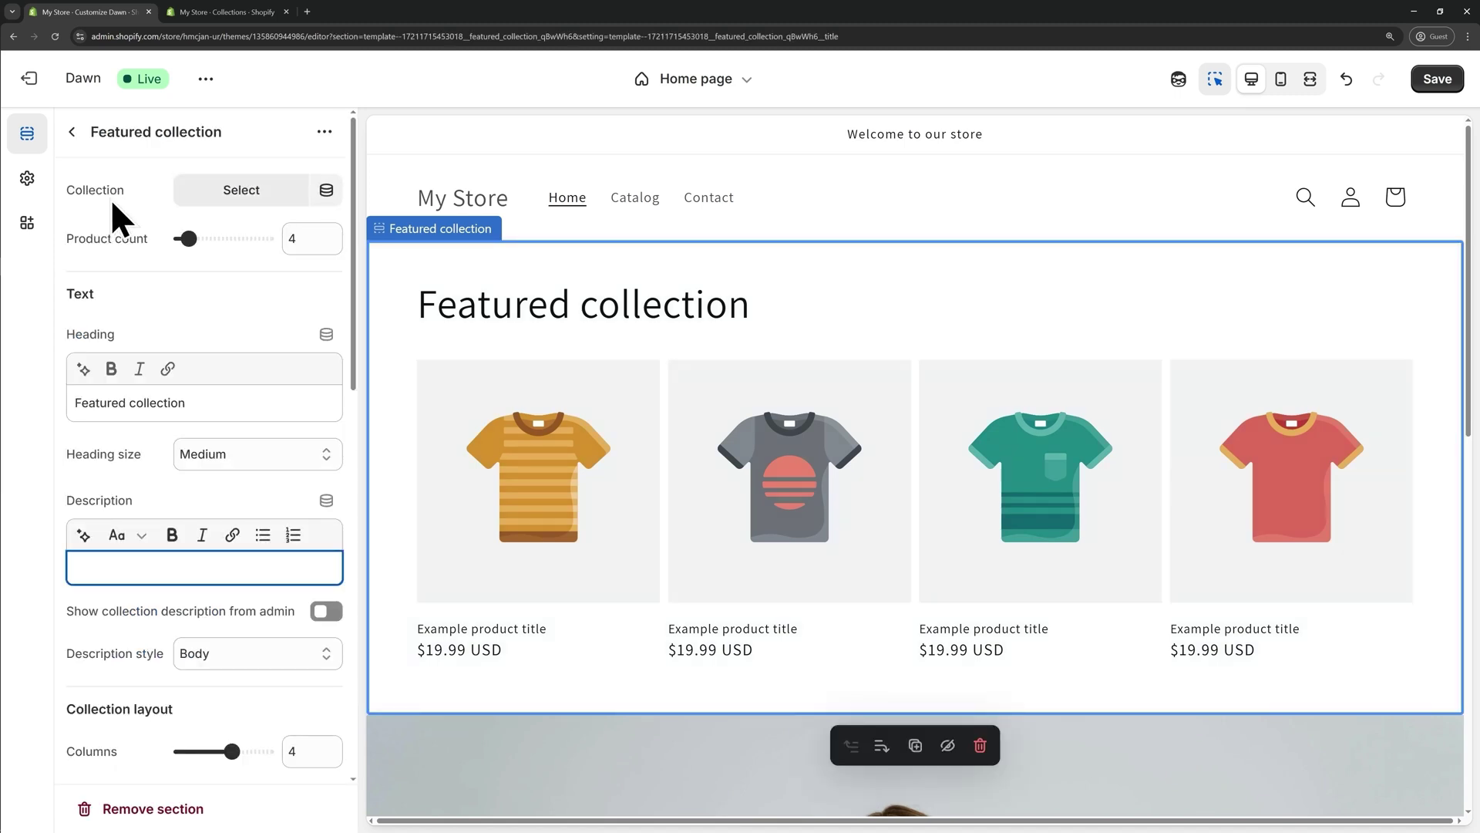
click(202, 199)
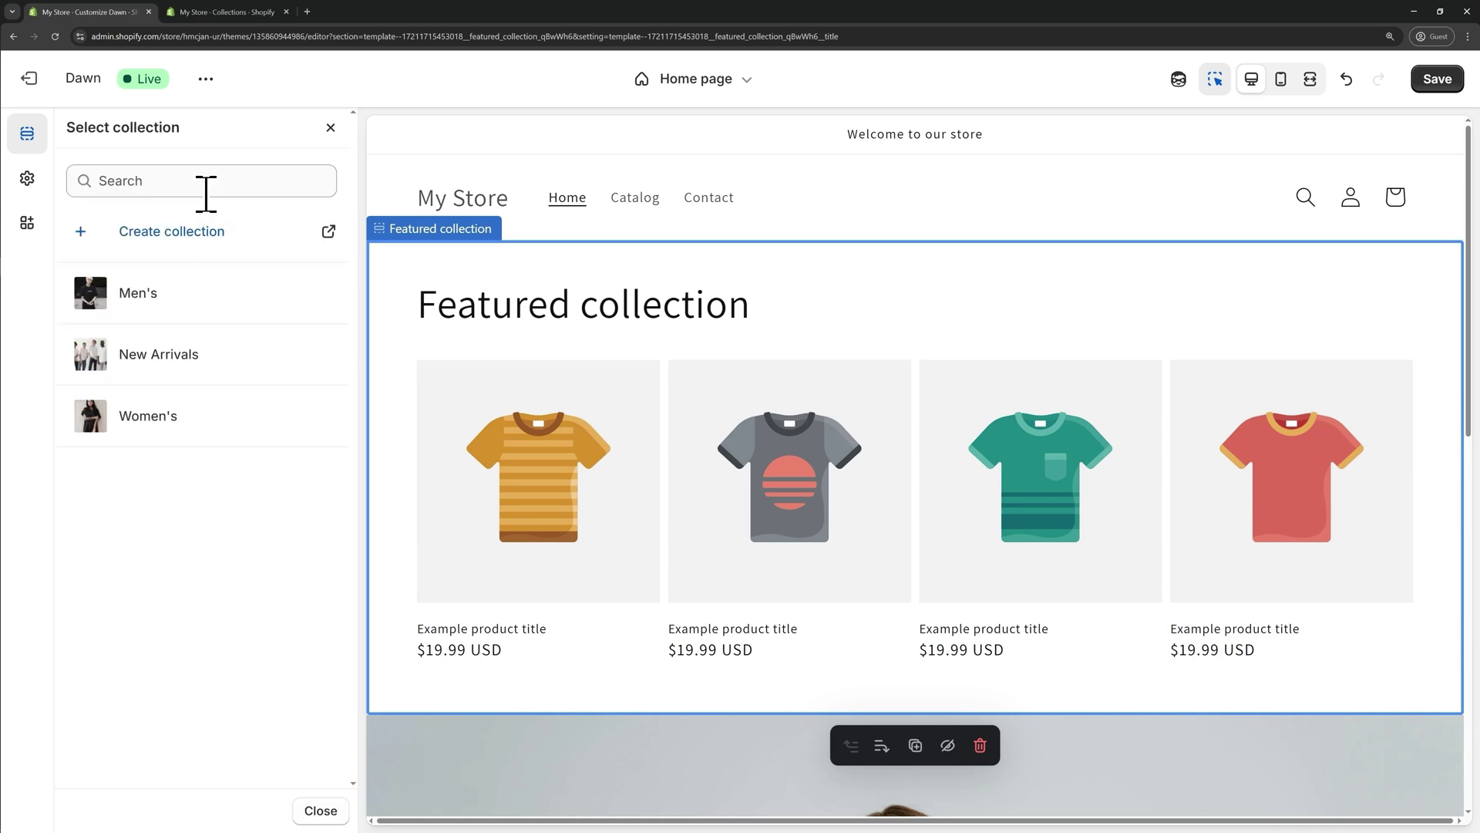
click(223, 365)
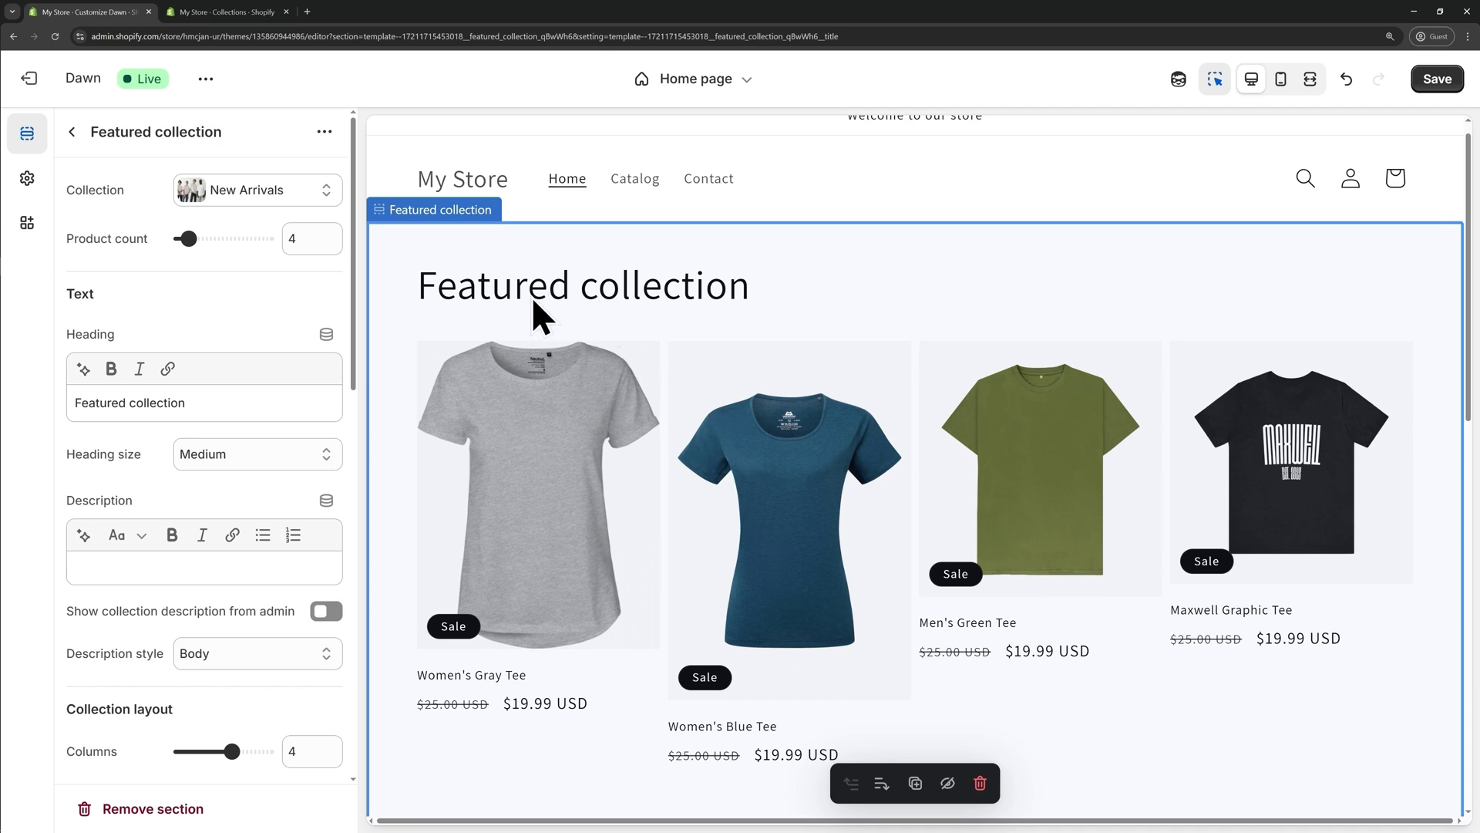
Change the Featured collection section's heading to "Our best sellers.".
triple_click(221, 407)
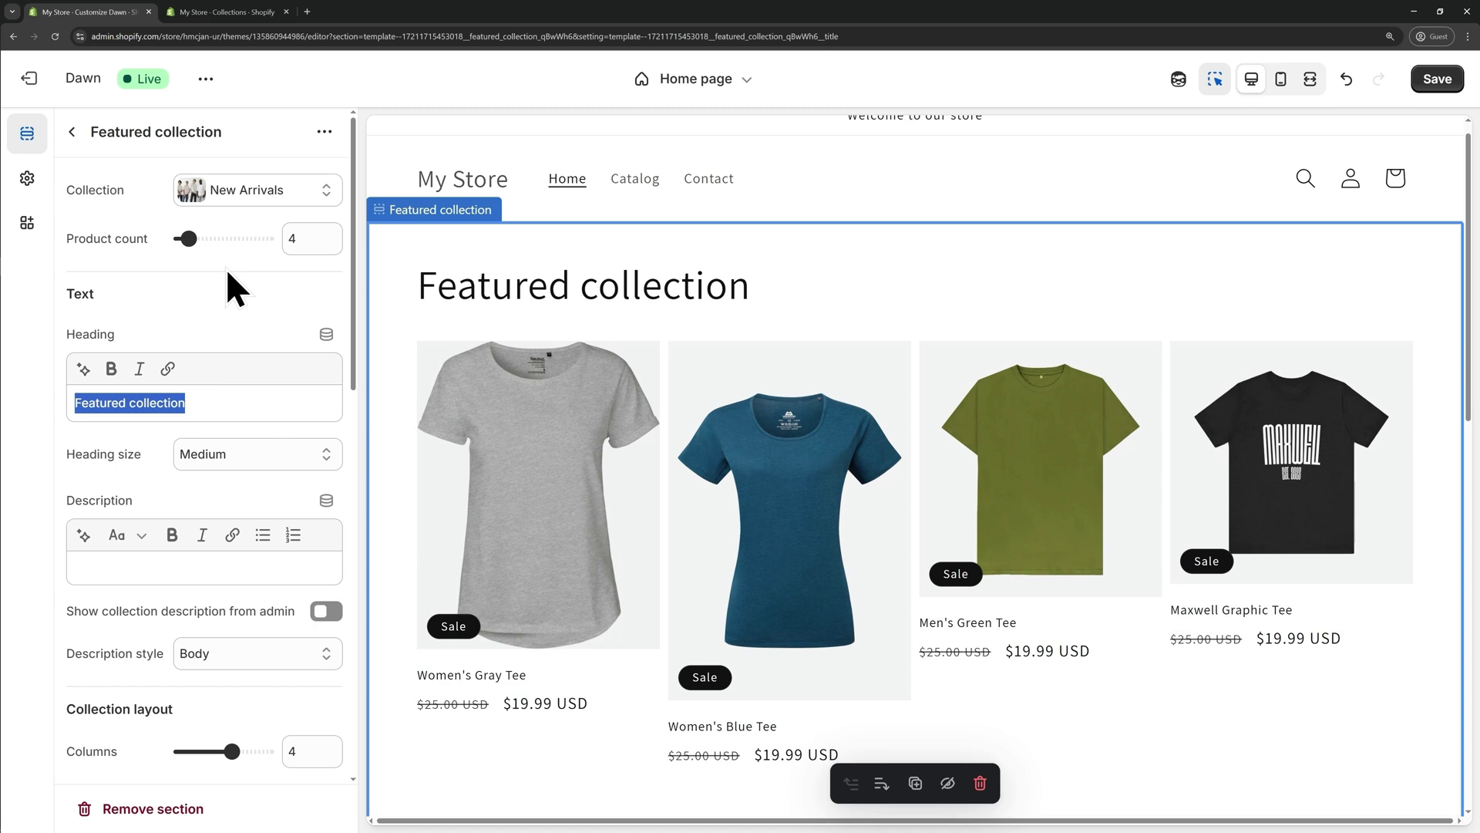
text(Our best s)
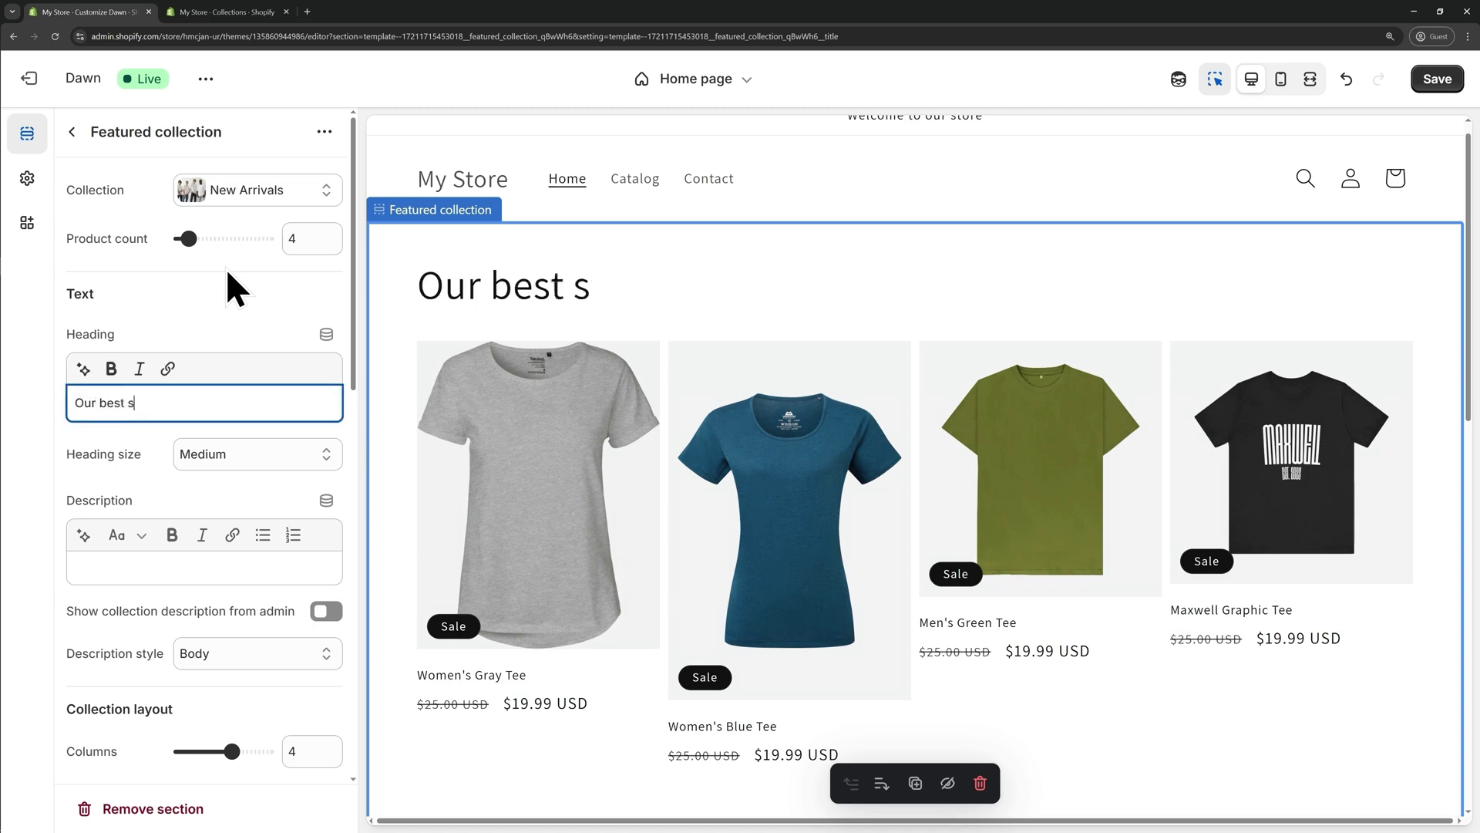
text(ellers.)
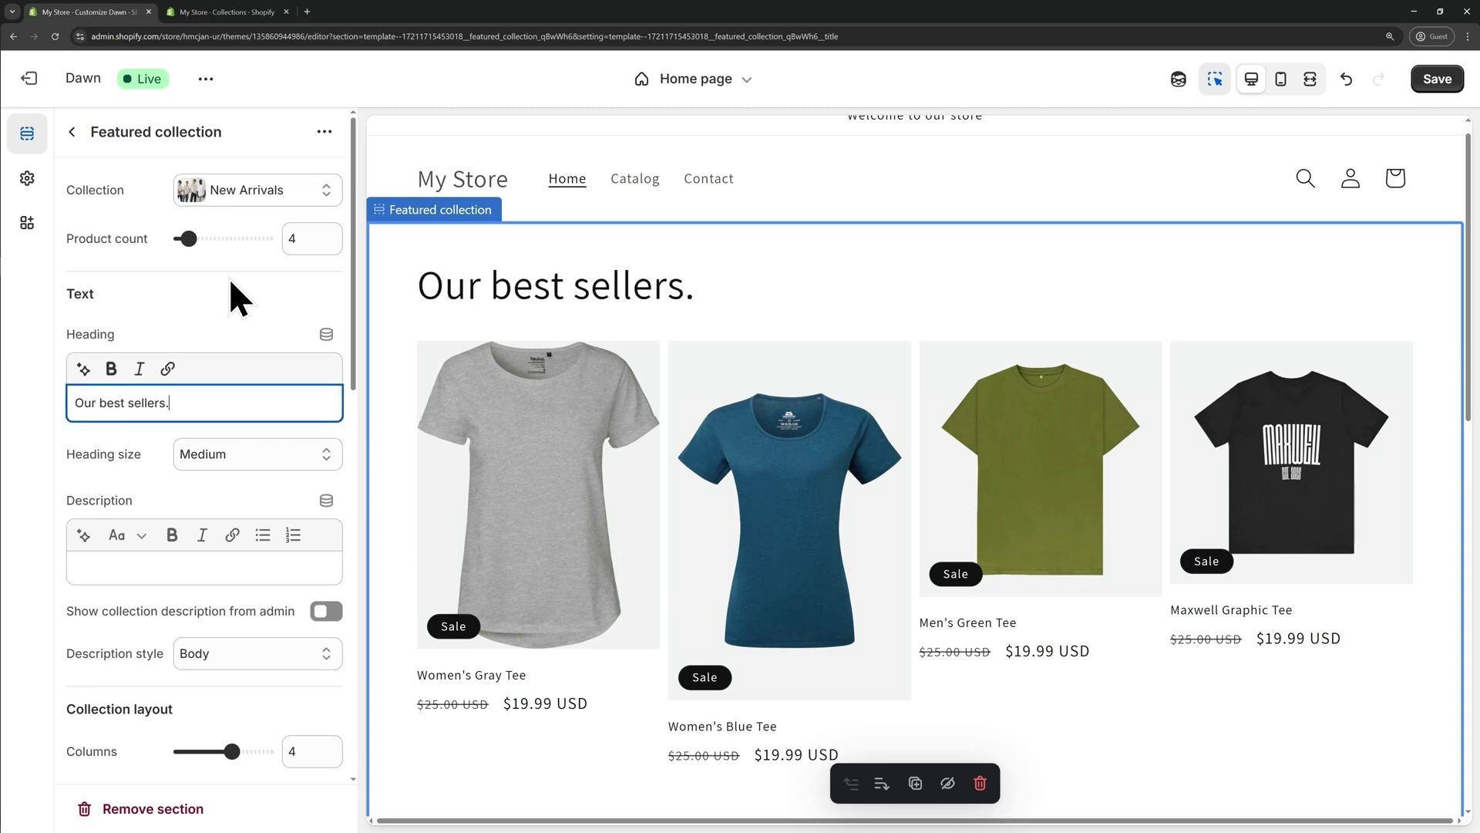
Set the product card image ratio of the Featured collection section to Portrait and return to the home page section list.
scroll(231, 282, down, 6)
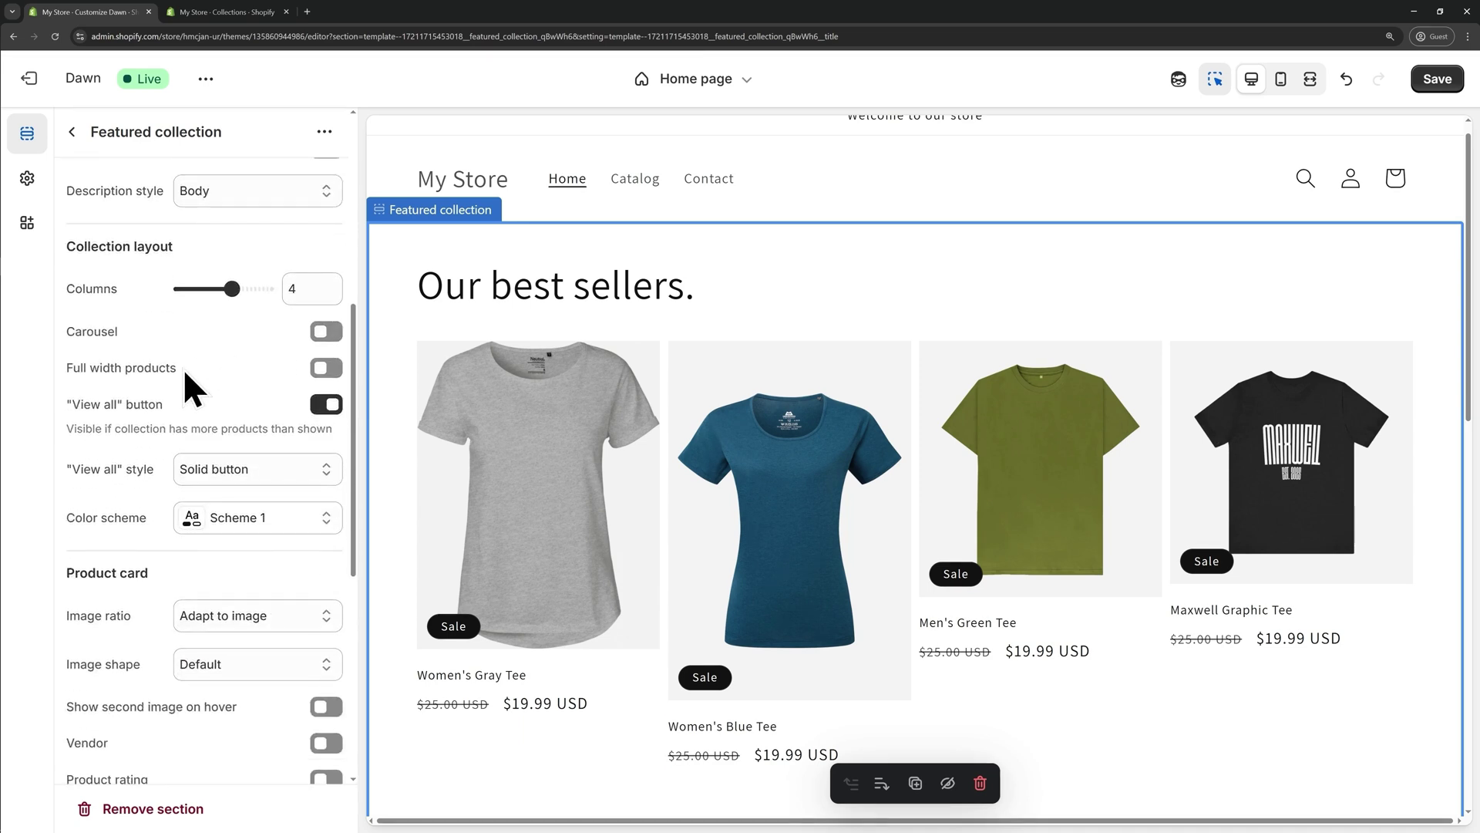
scroll(183, 368, down, 2)
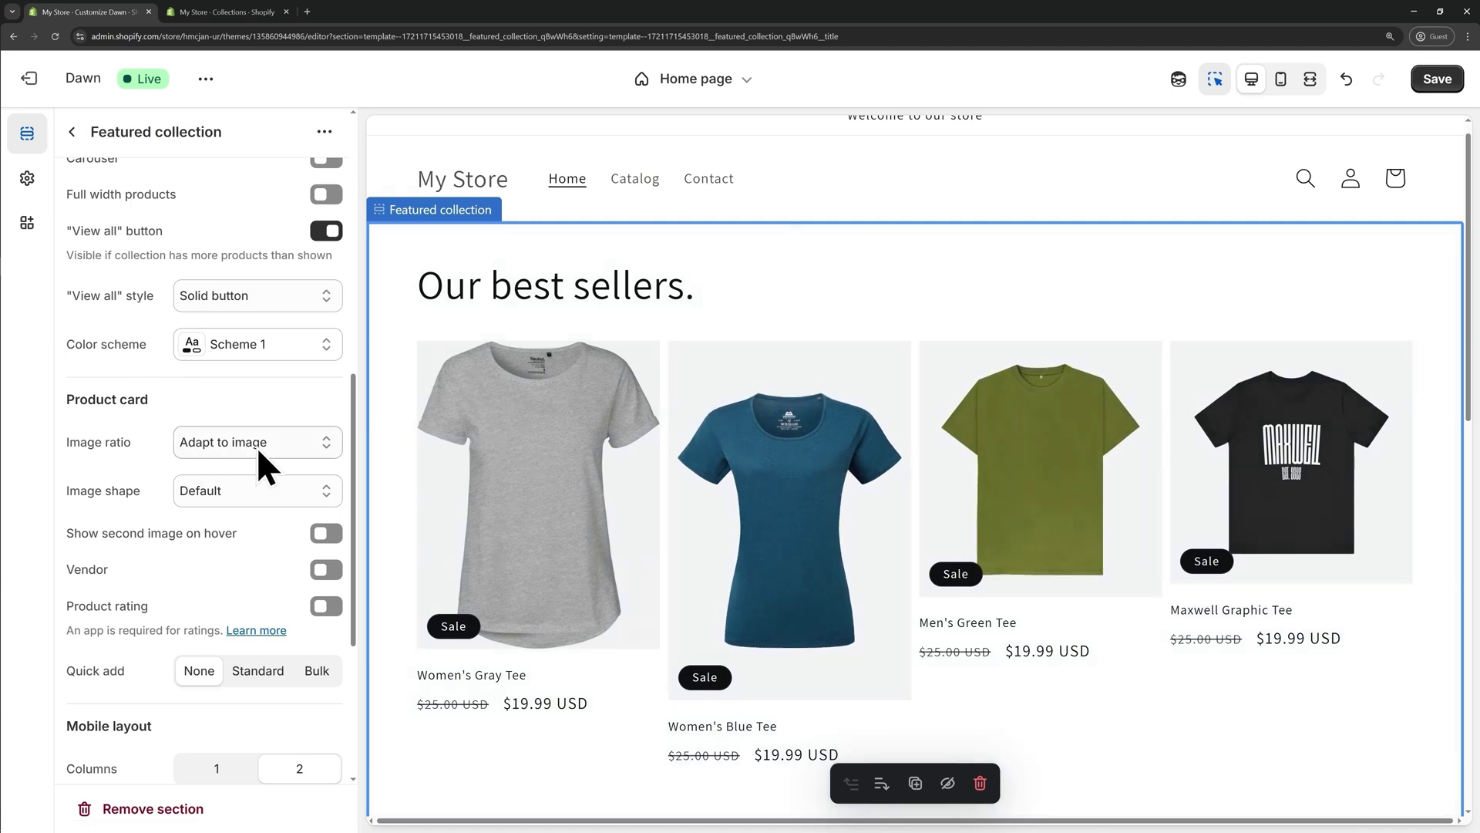
click(209, 445)
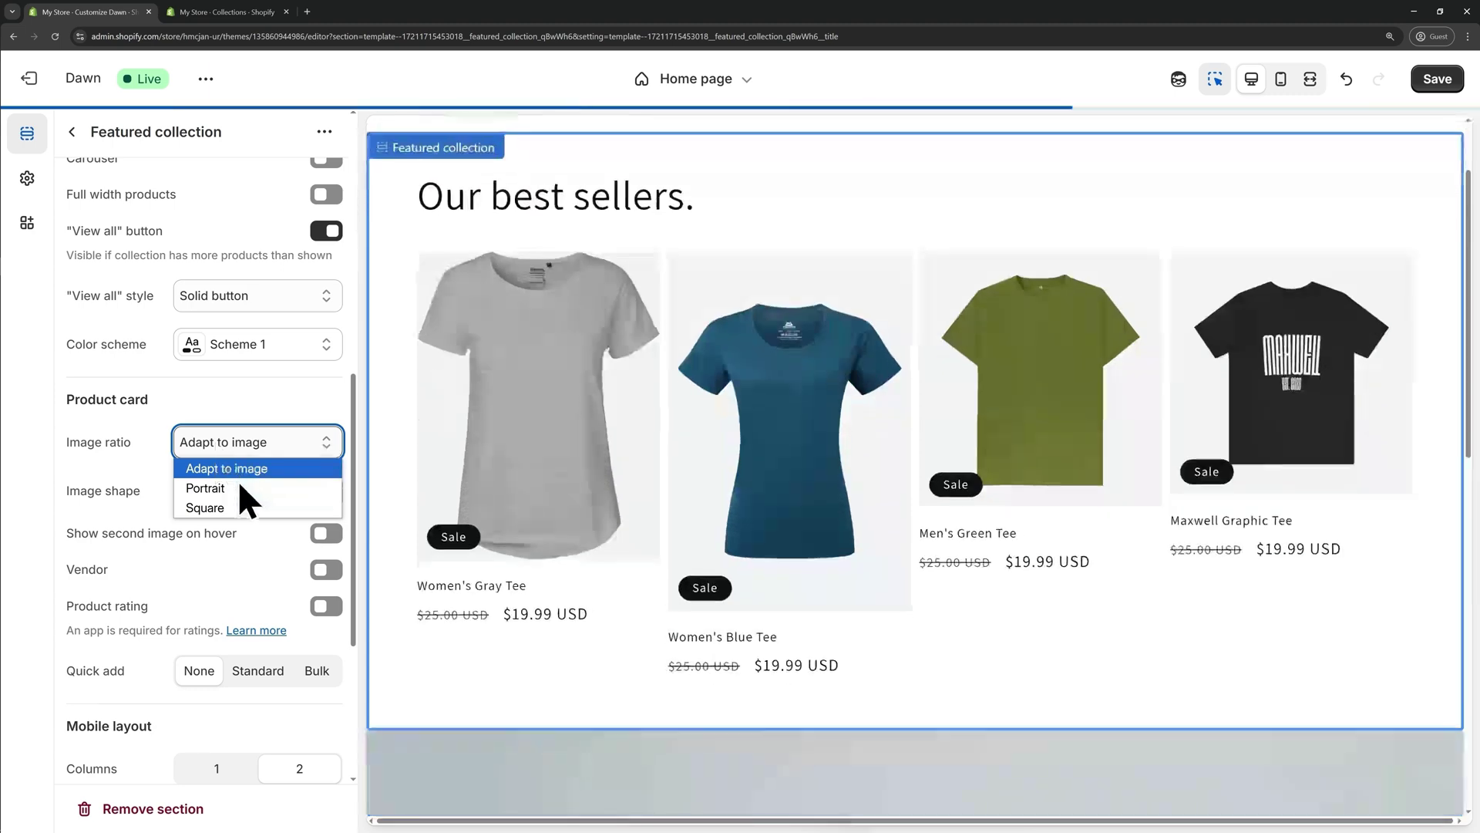
click(232, 488)
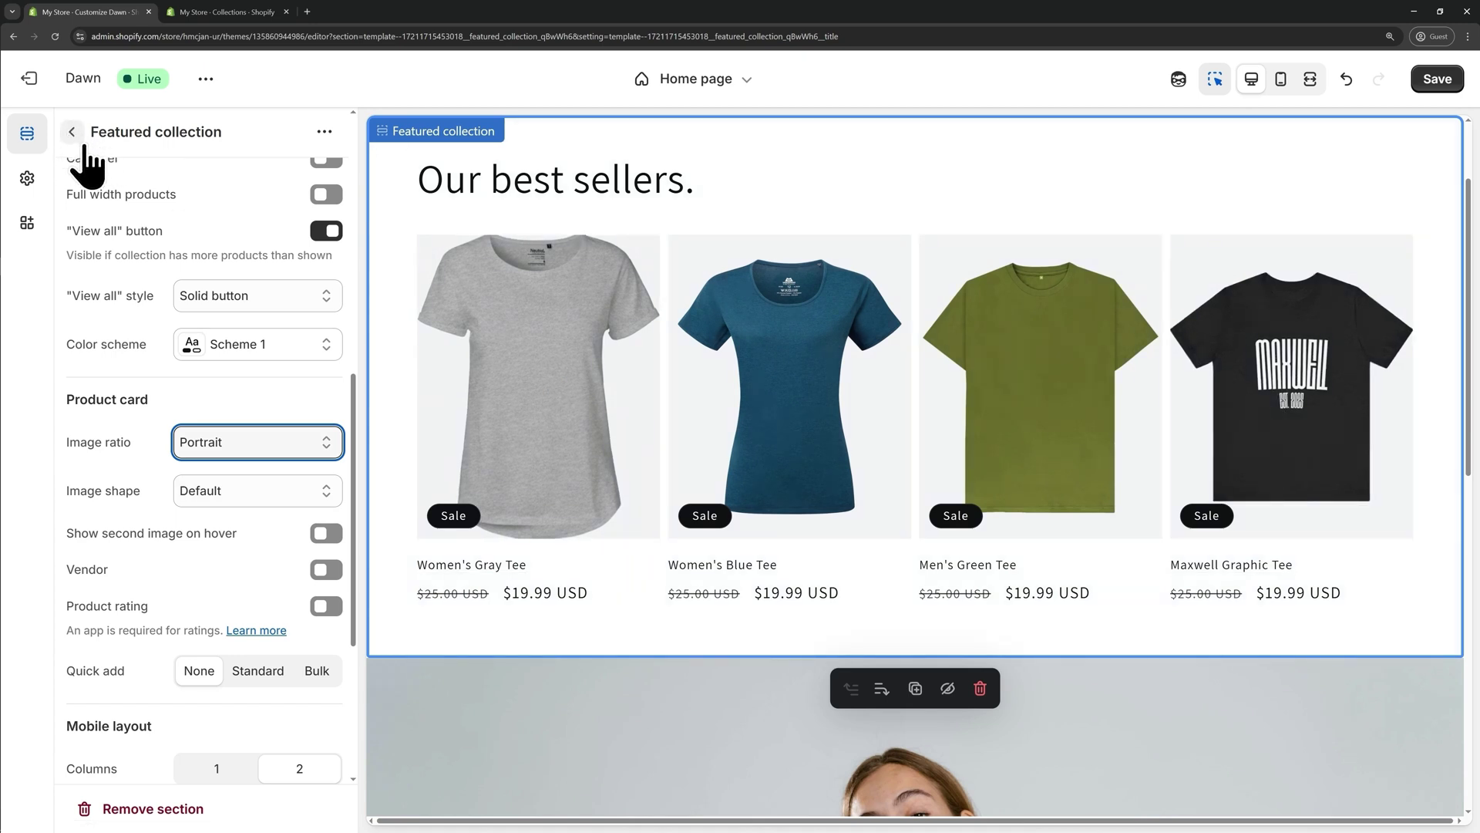
click(73, 132)
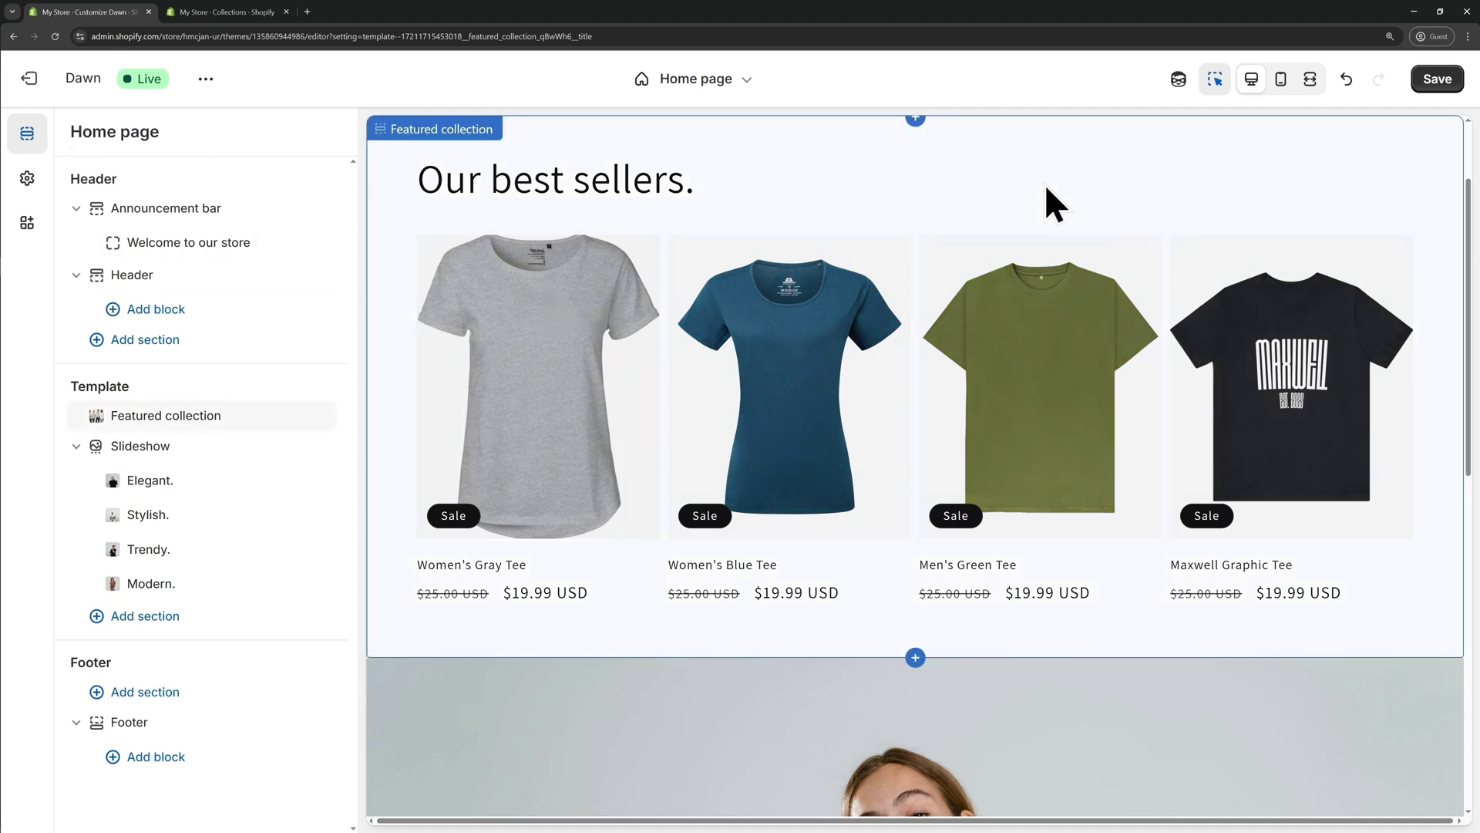
Move the Featured collection section below the Slideshow in the home page template.
scroll(1044, 186, down, 5)
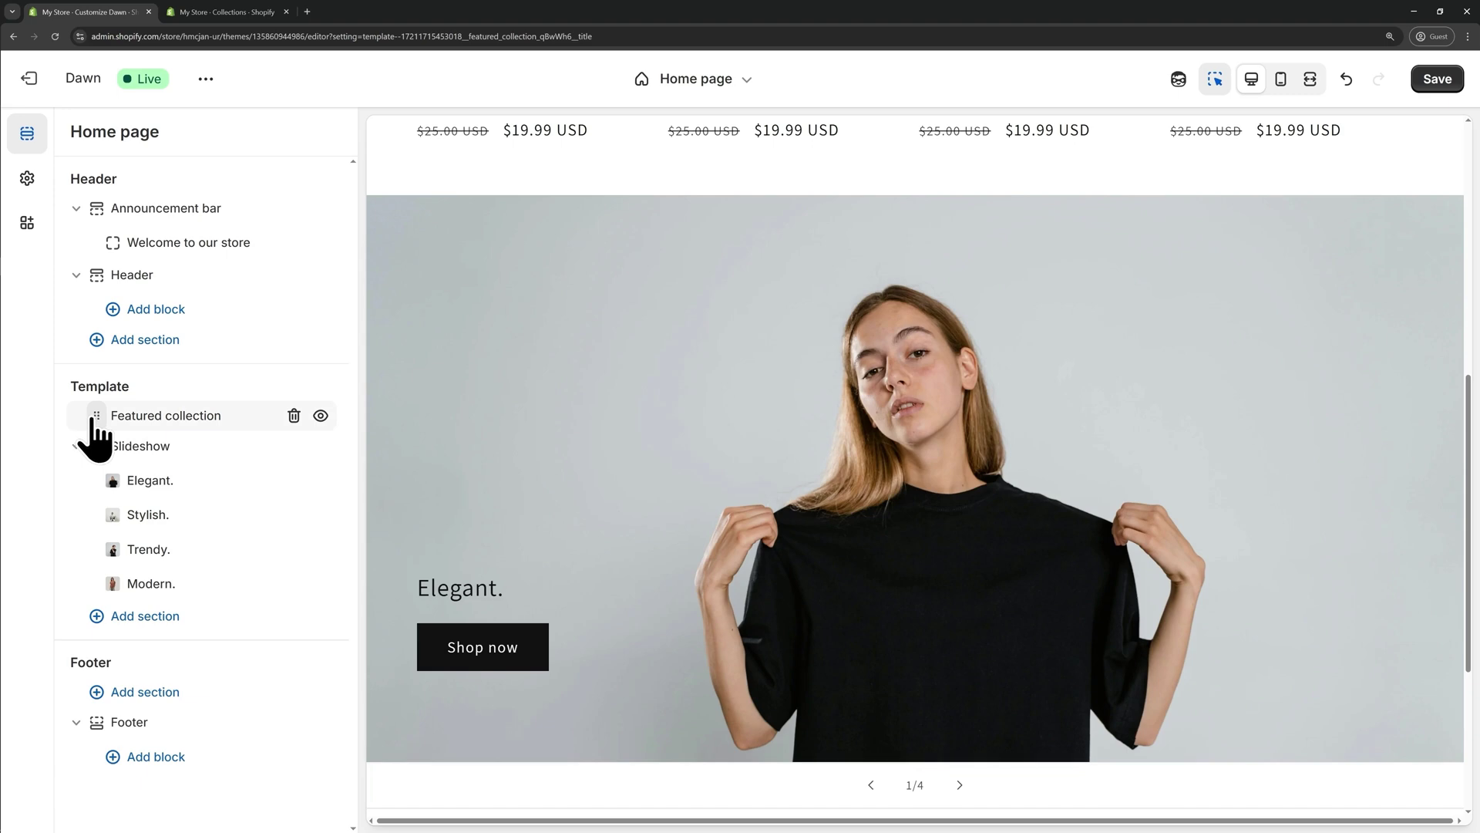
drag(96, 415, 128, 583)
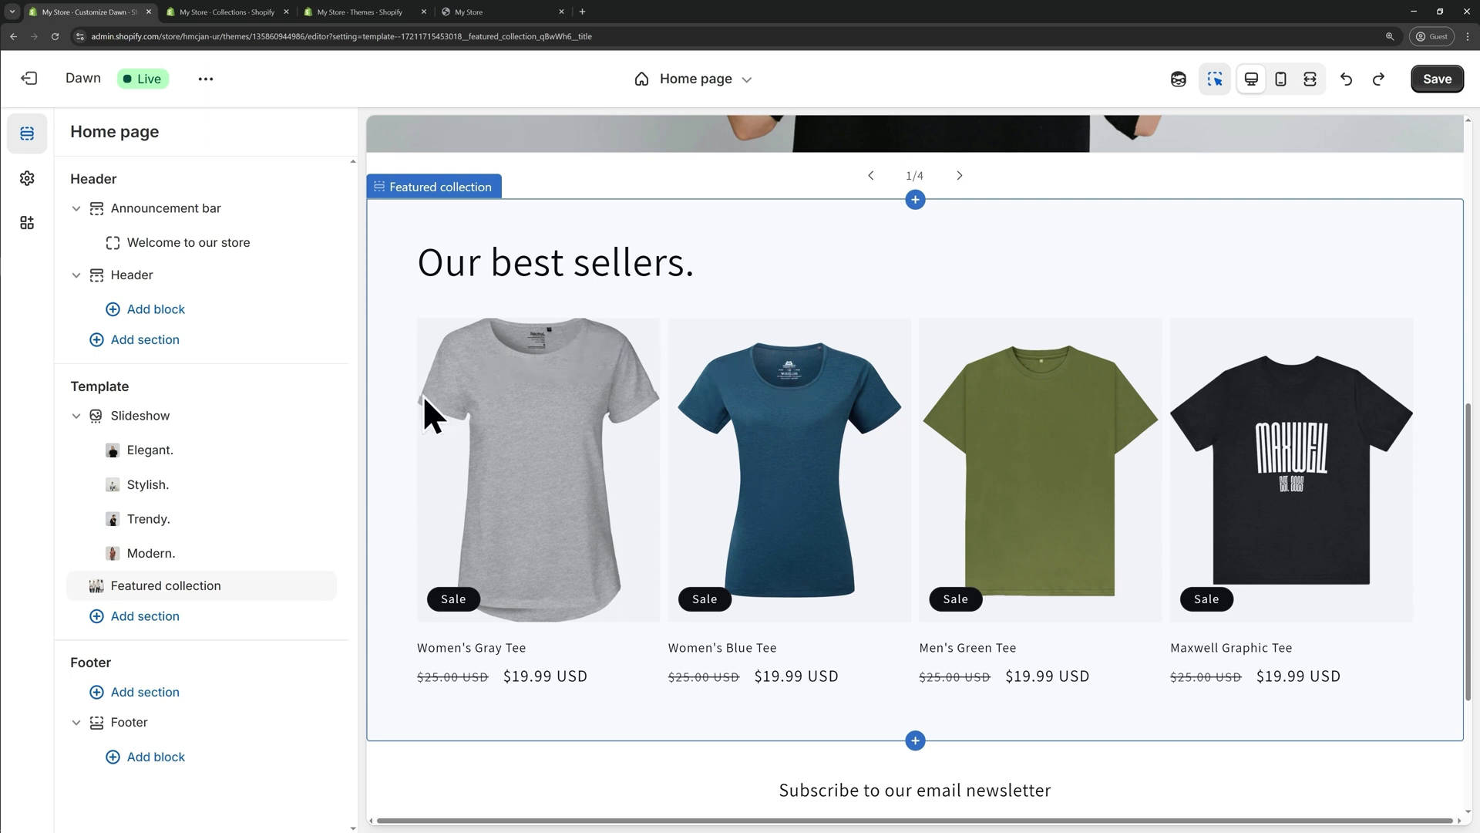
Add a Collection list section below the Featured collection and assign the New Arrivals collection to its first block.
click(149, 624)
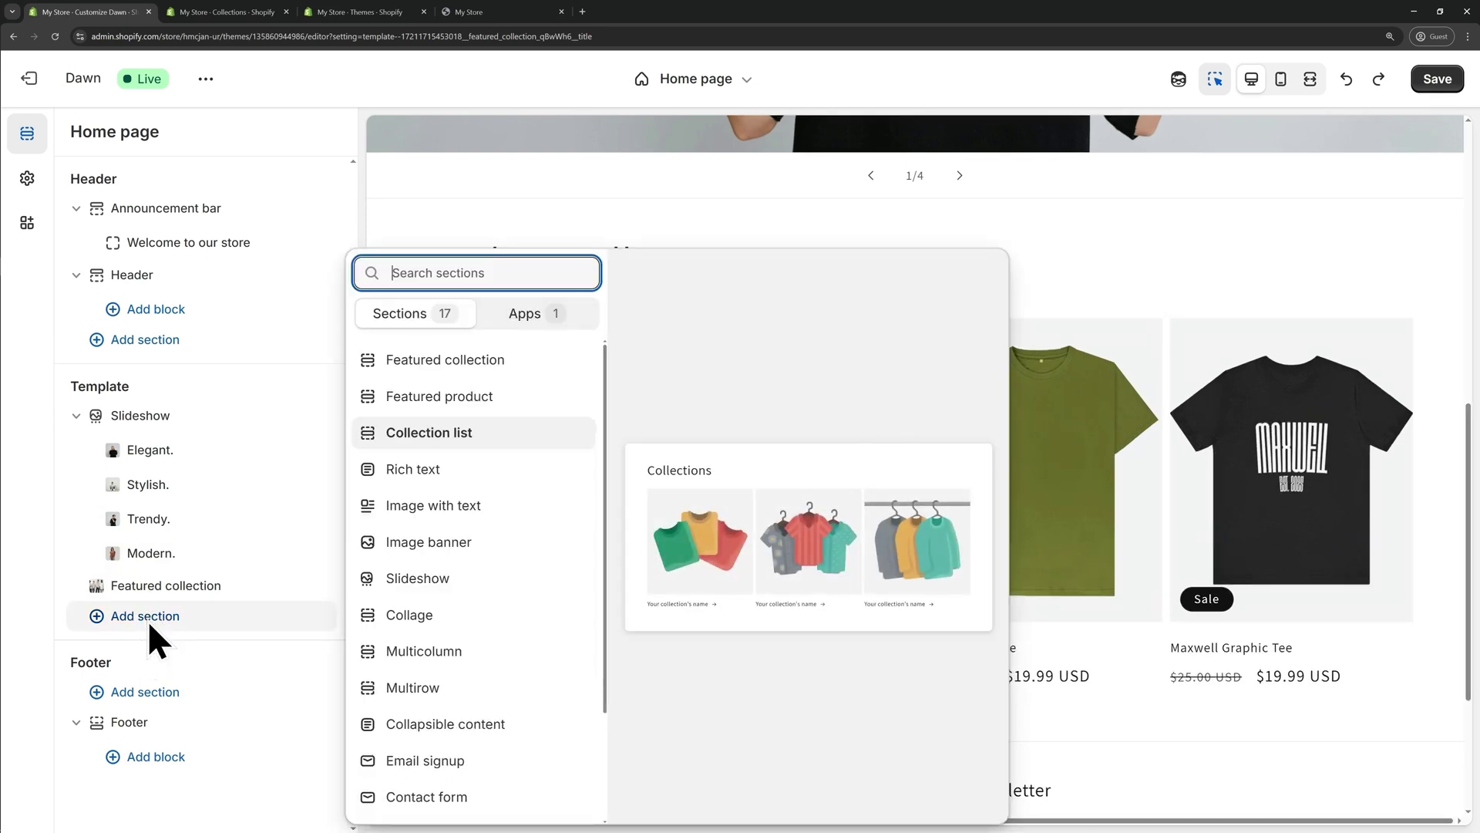
click(481, 438)
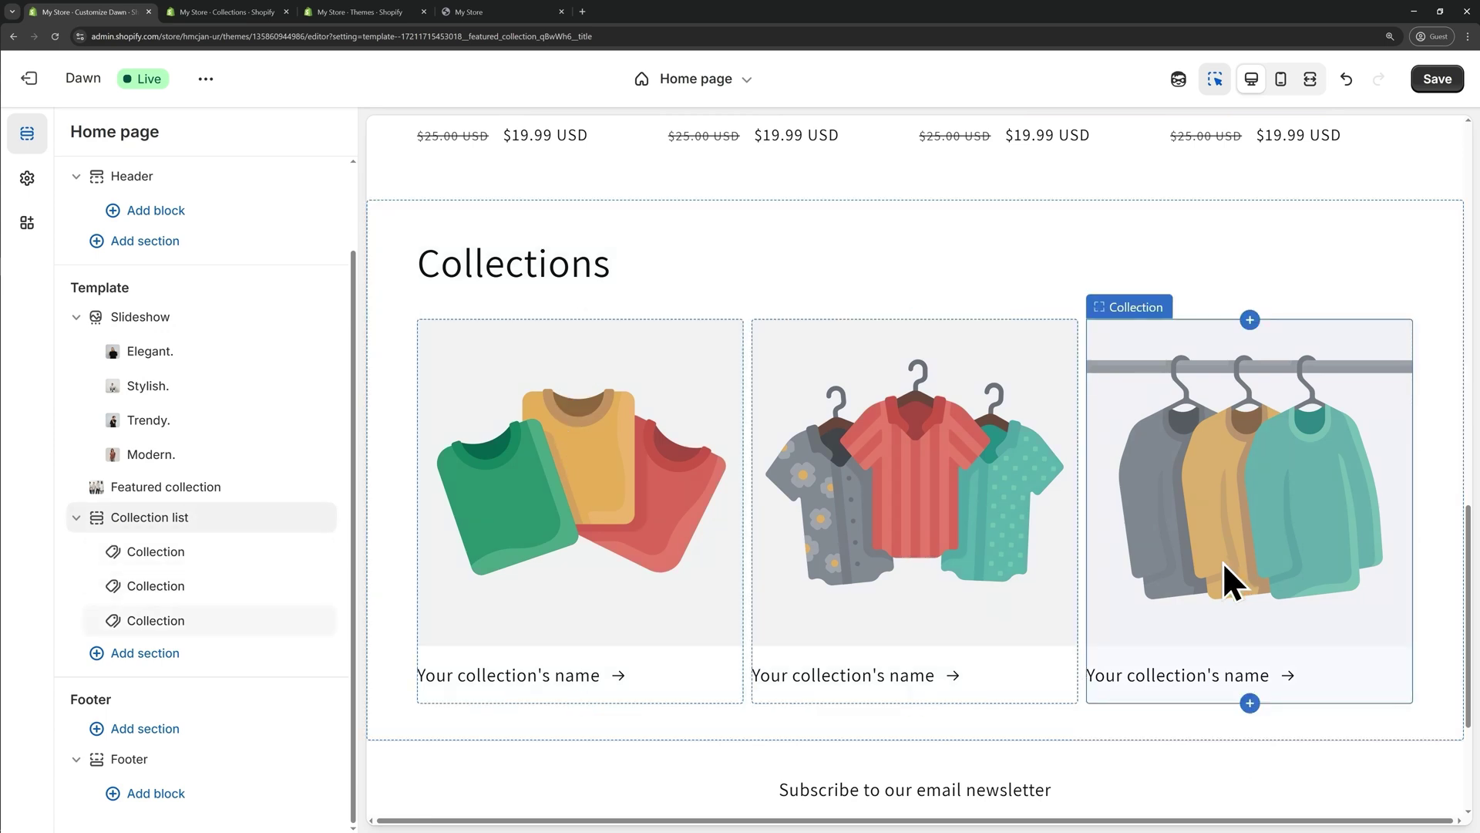
click(583, 475)
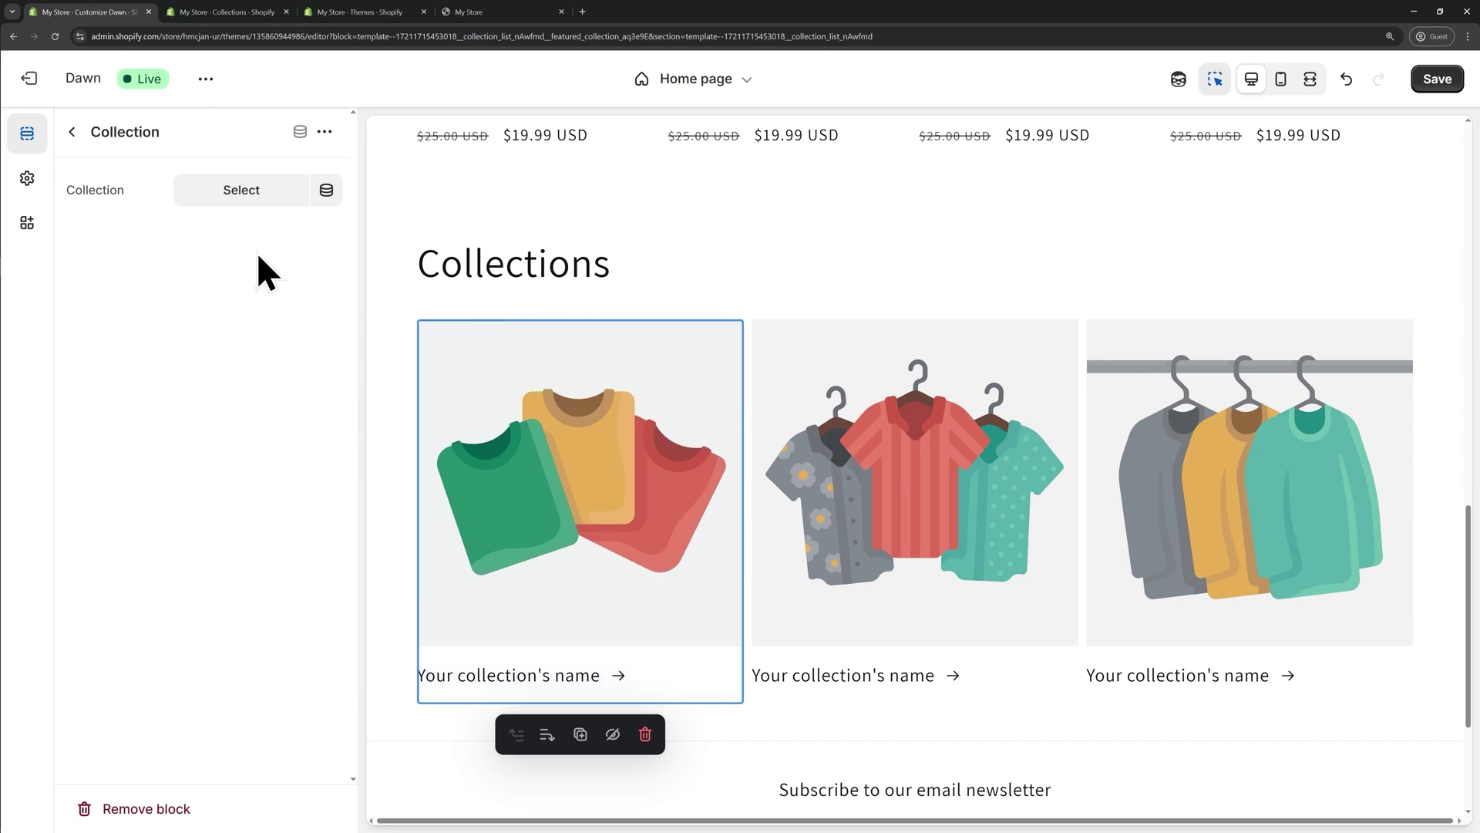
click(219, 200)
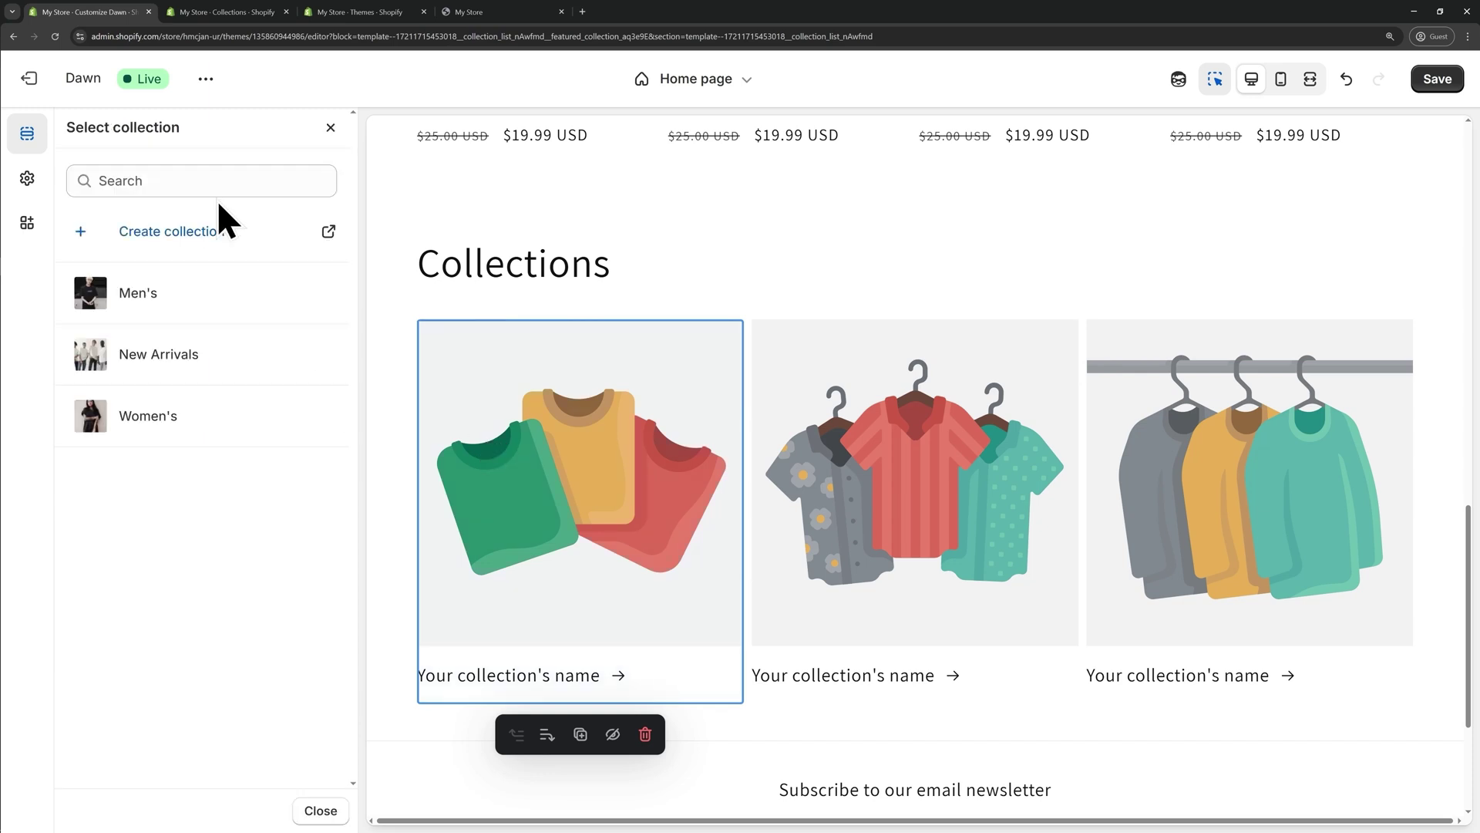
click(226, 356)
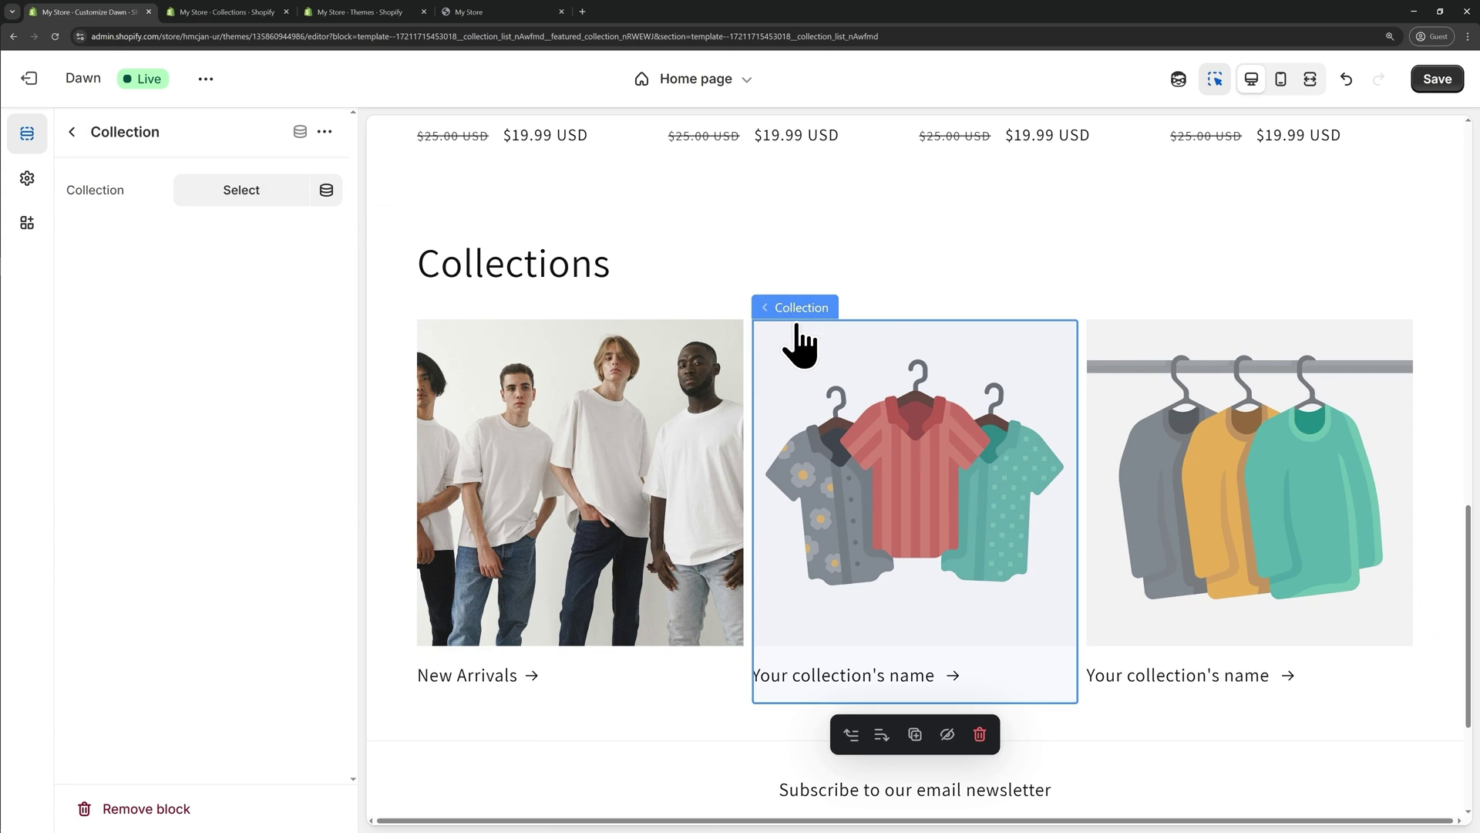
Remove the two empty collection blocks from the Collection list section so only New Arrivals is left.
click(980, 735)
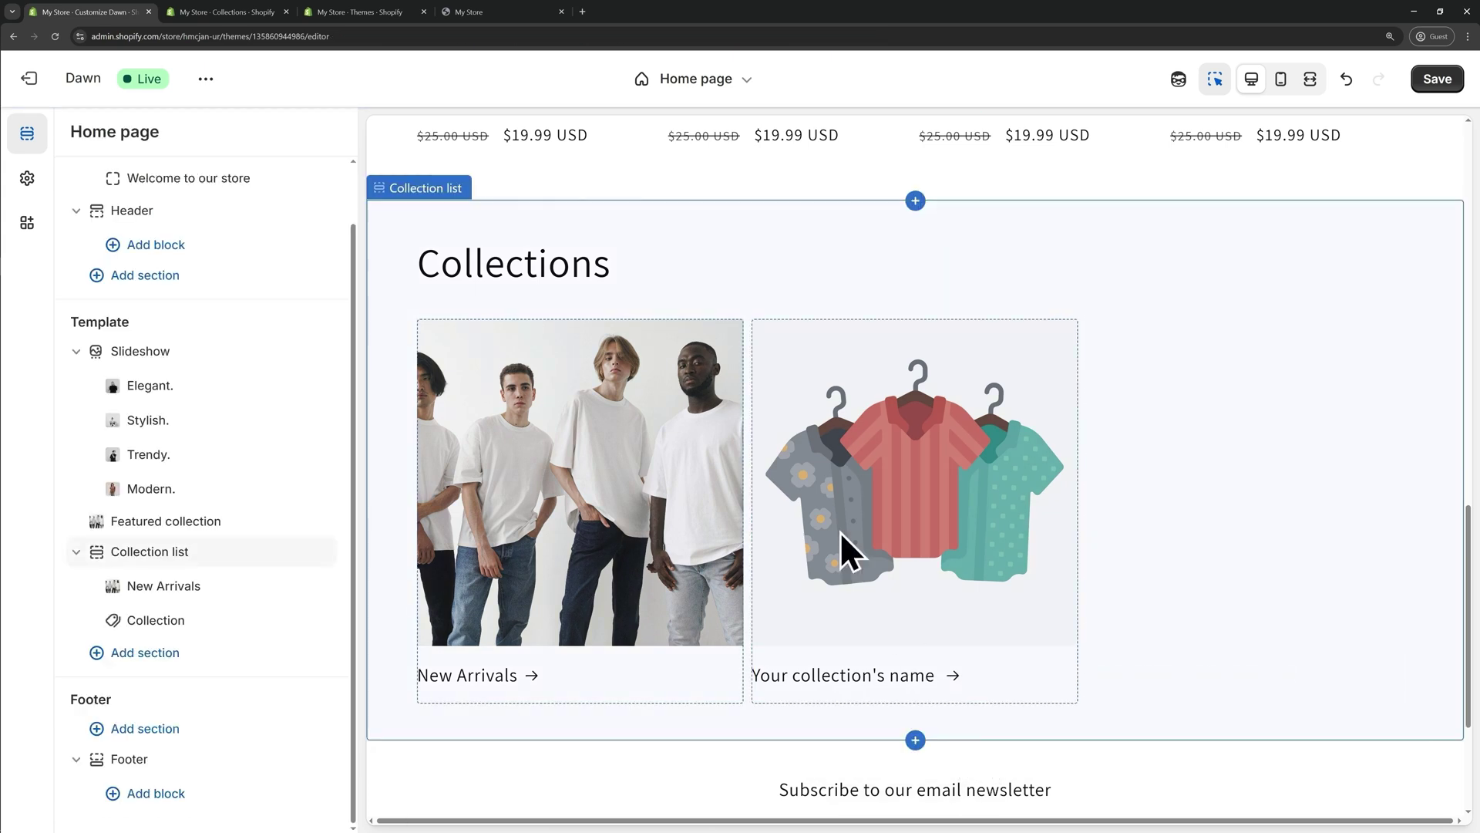
click(778, 308)
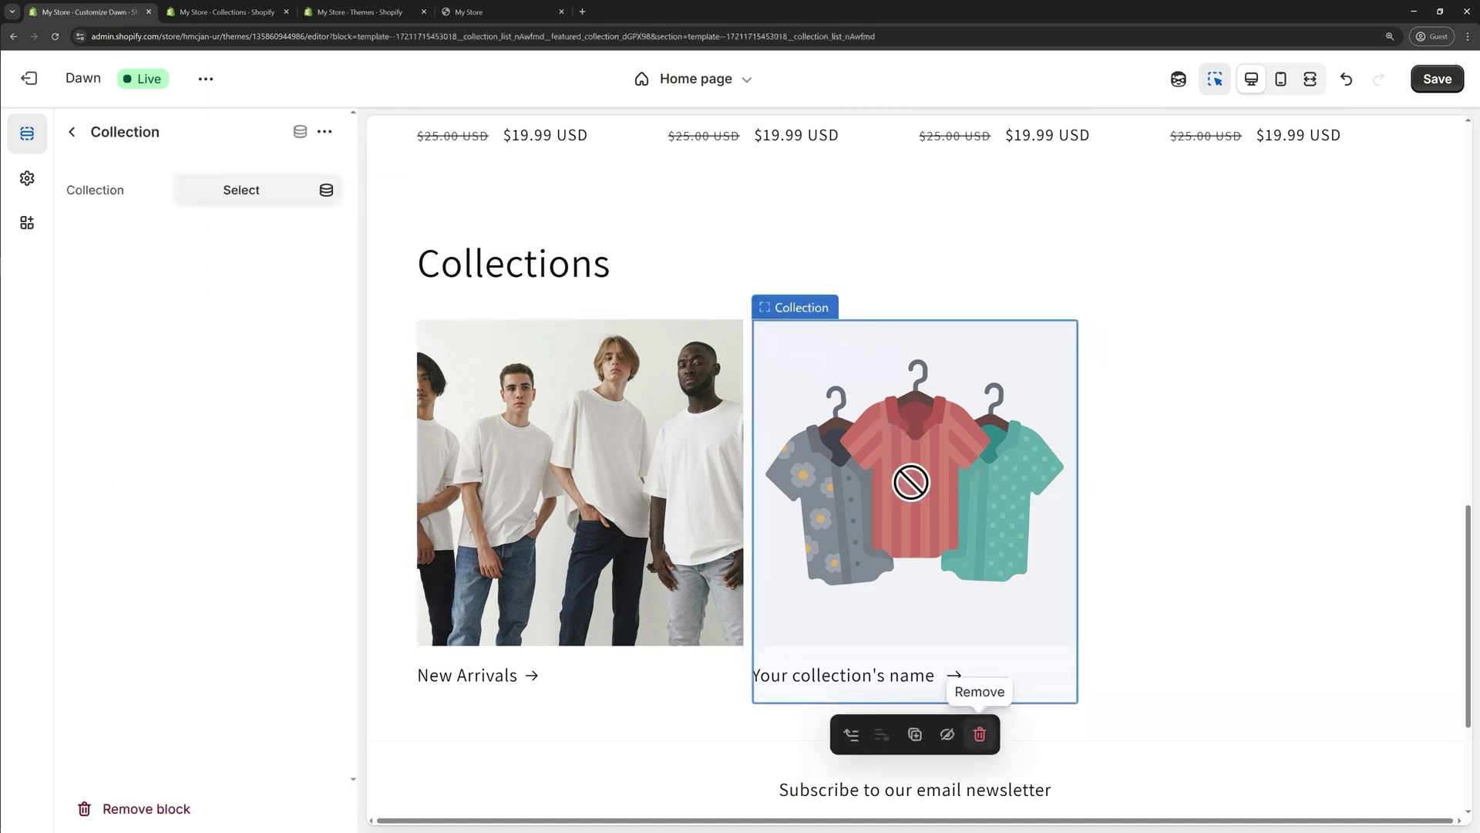
click(980, 736)
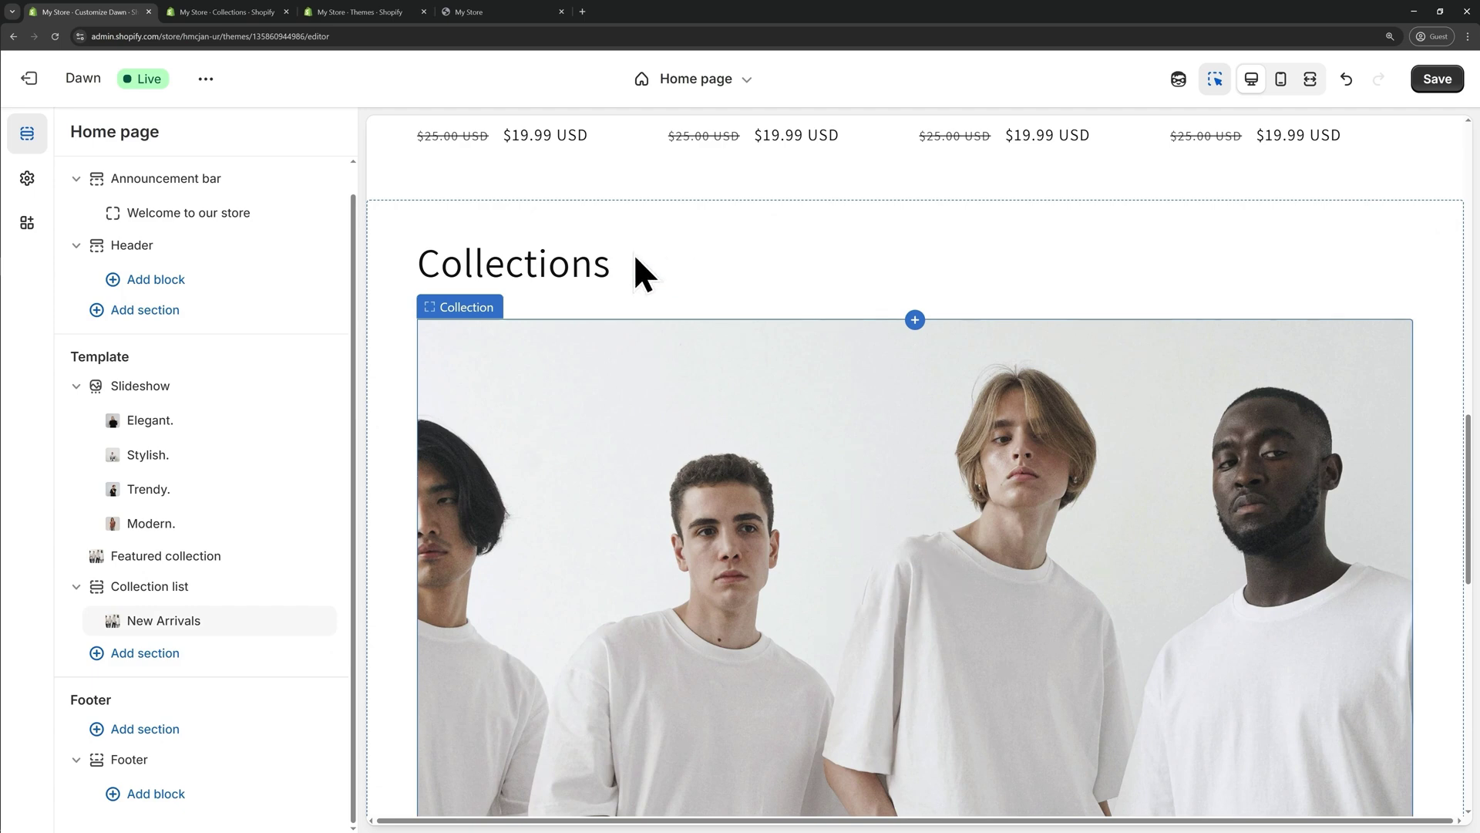
Change the Collection list heading to "New Arrivals." and set its image ratio to Adapt to image.
click(525, 262)
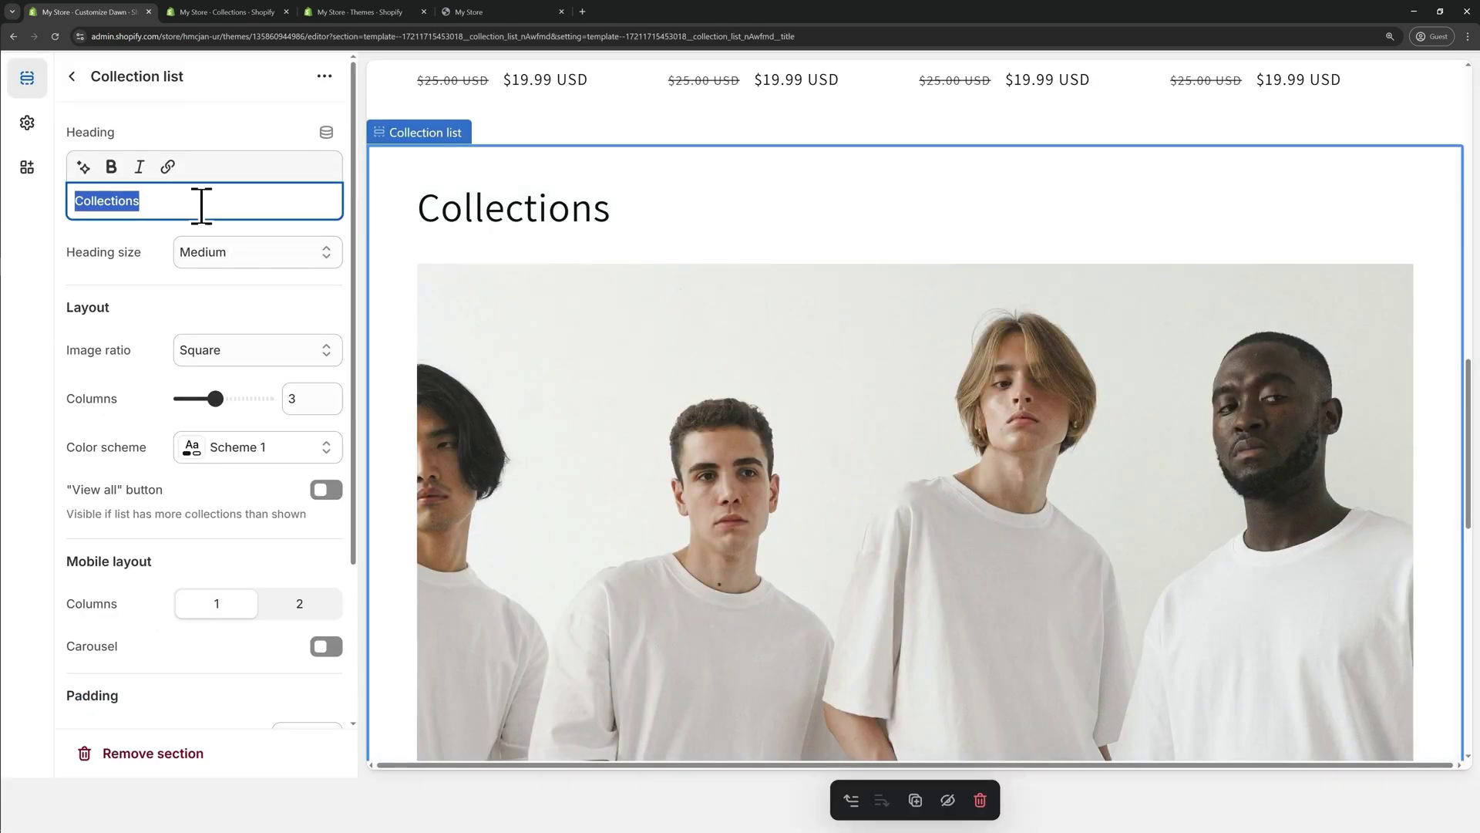
text(New Arrivals.)
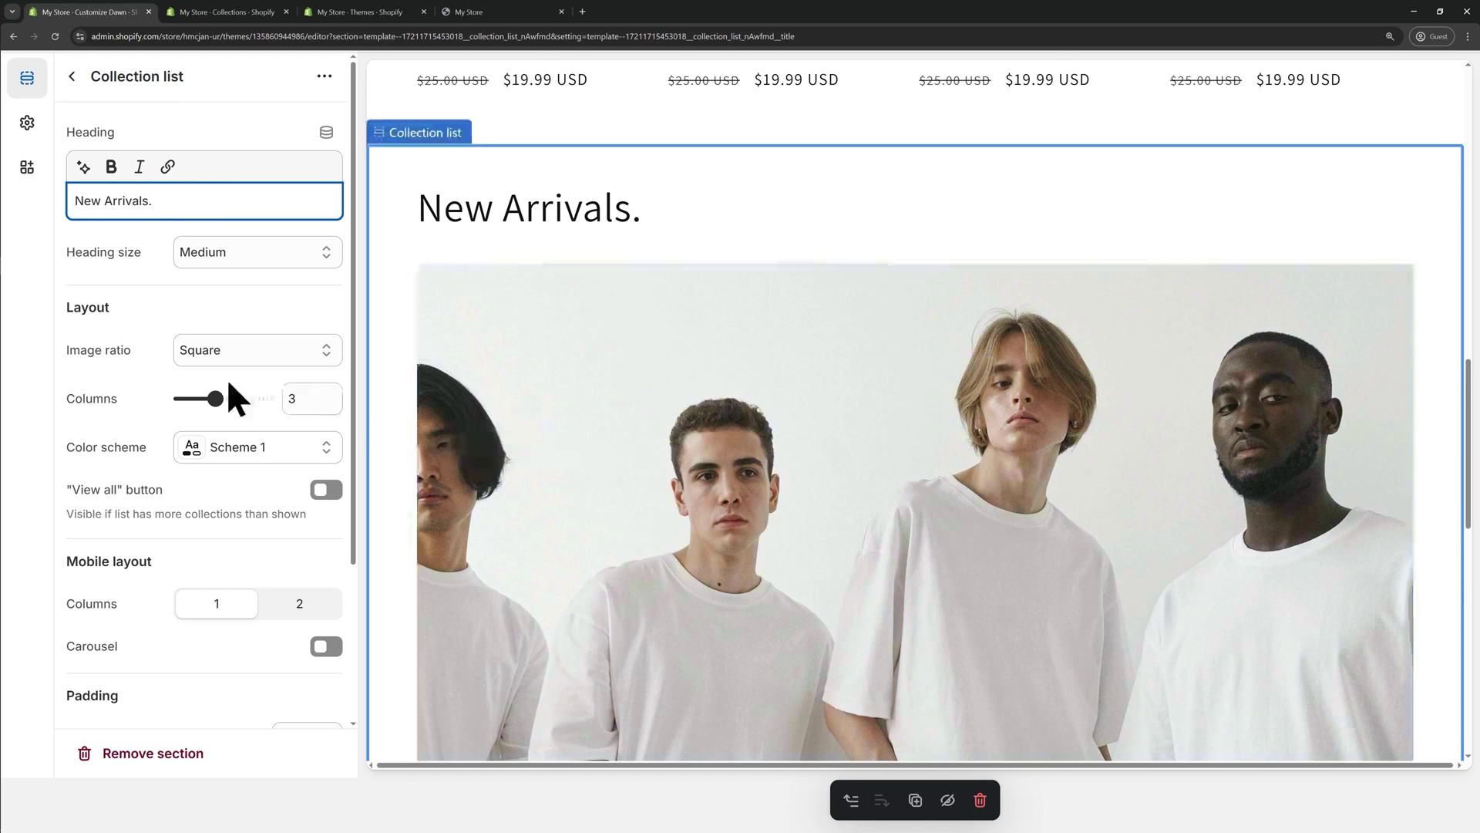
click(210, 354)
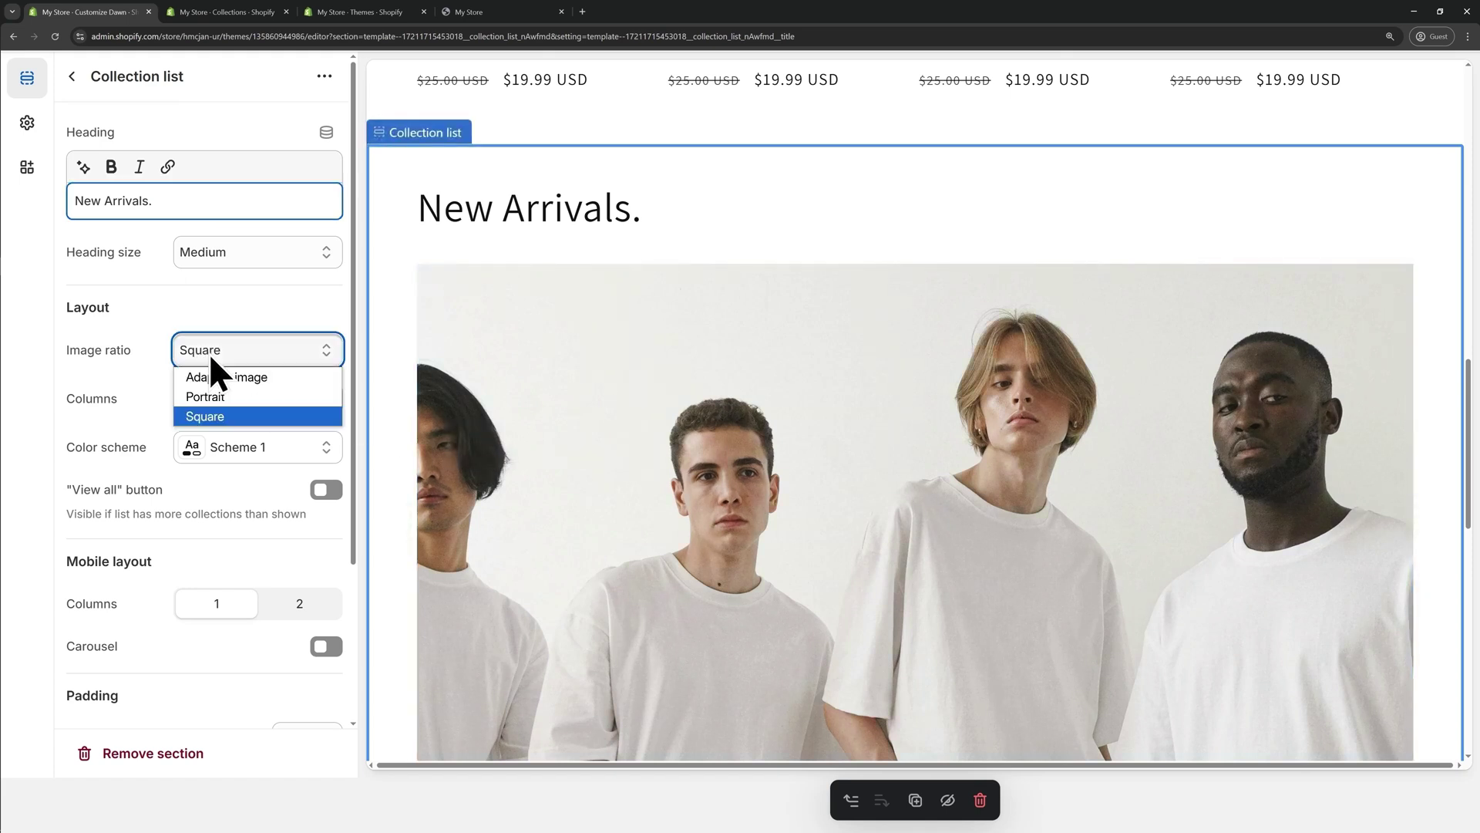
click(240, 378)
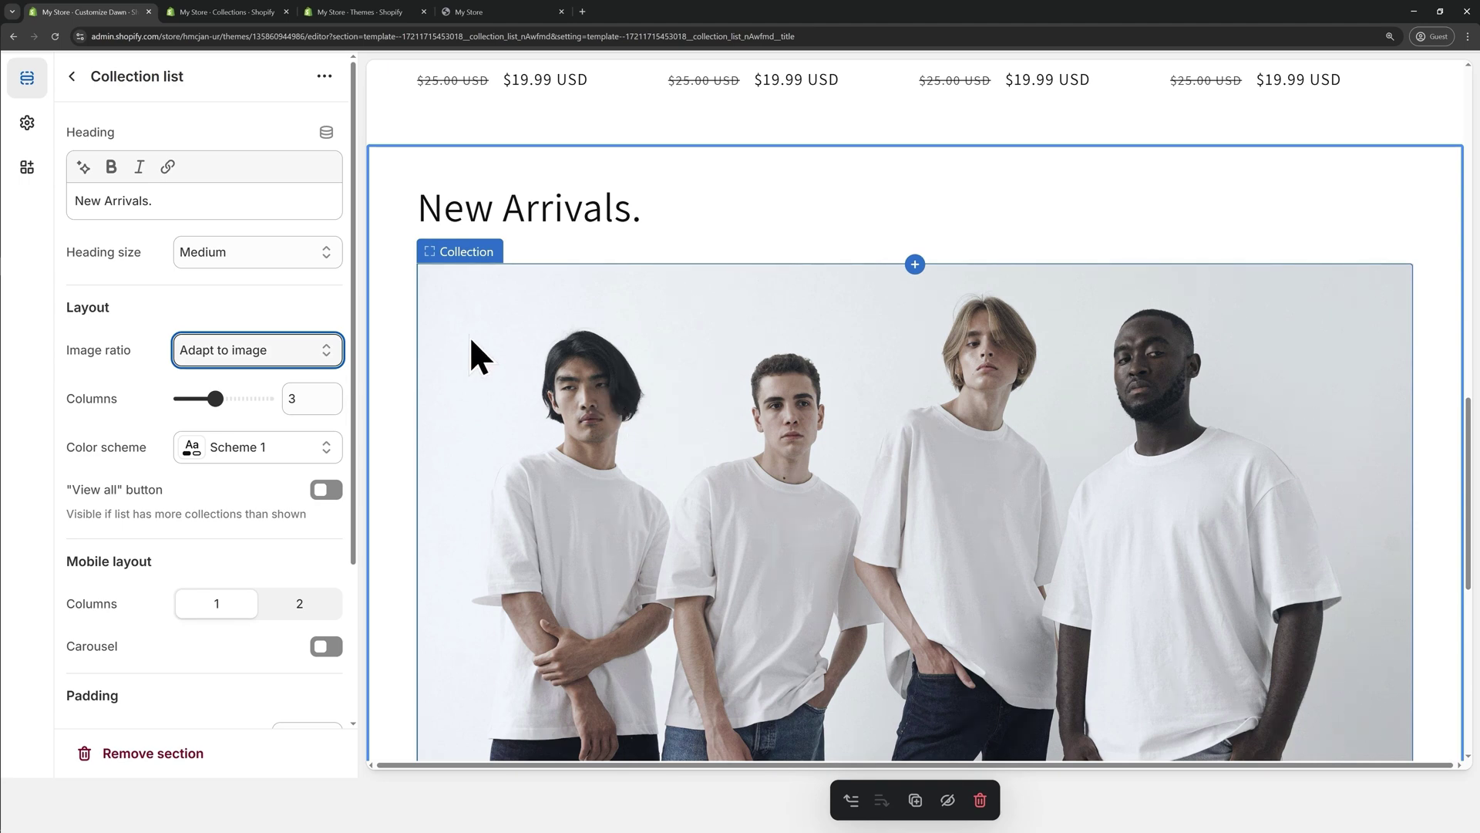
click(72, 77)
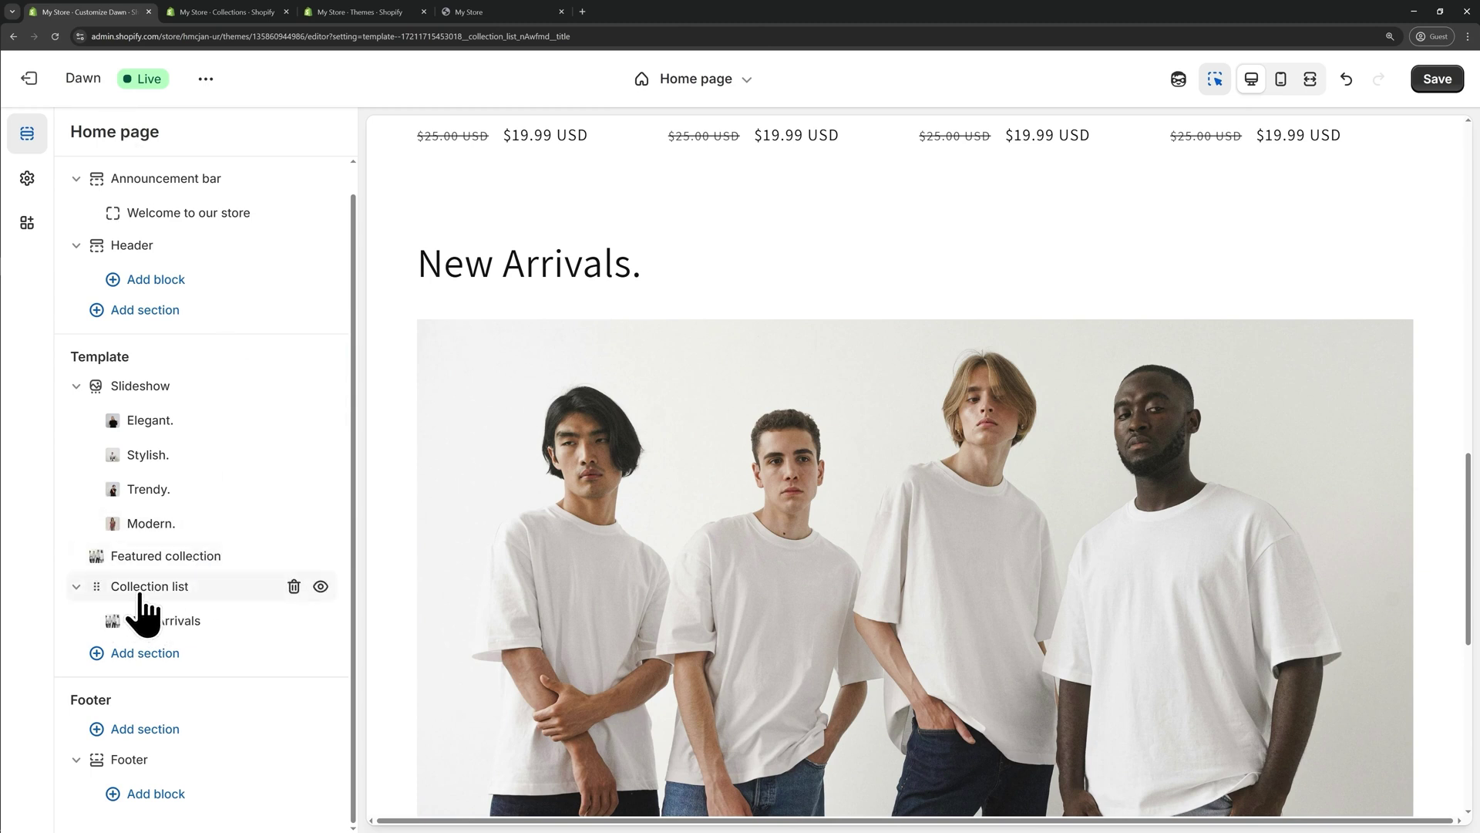
Move the New Arrivals Collection list section above the Featured collection and review the new order in the preview.
drag(141, 609, 106, 589)
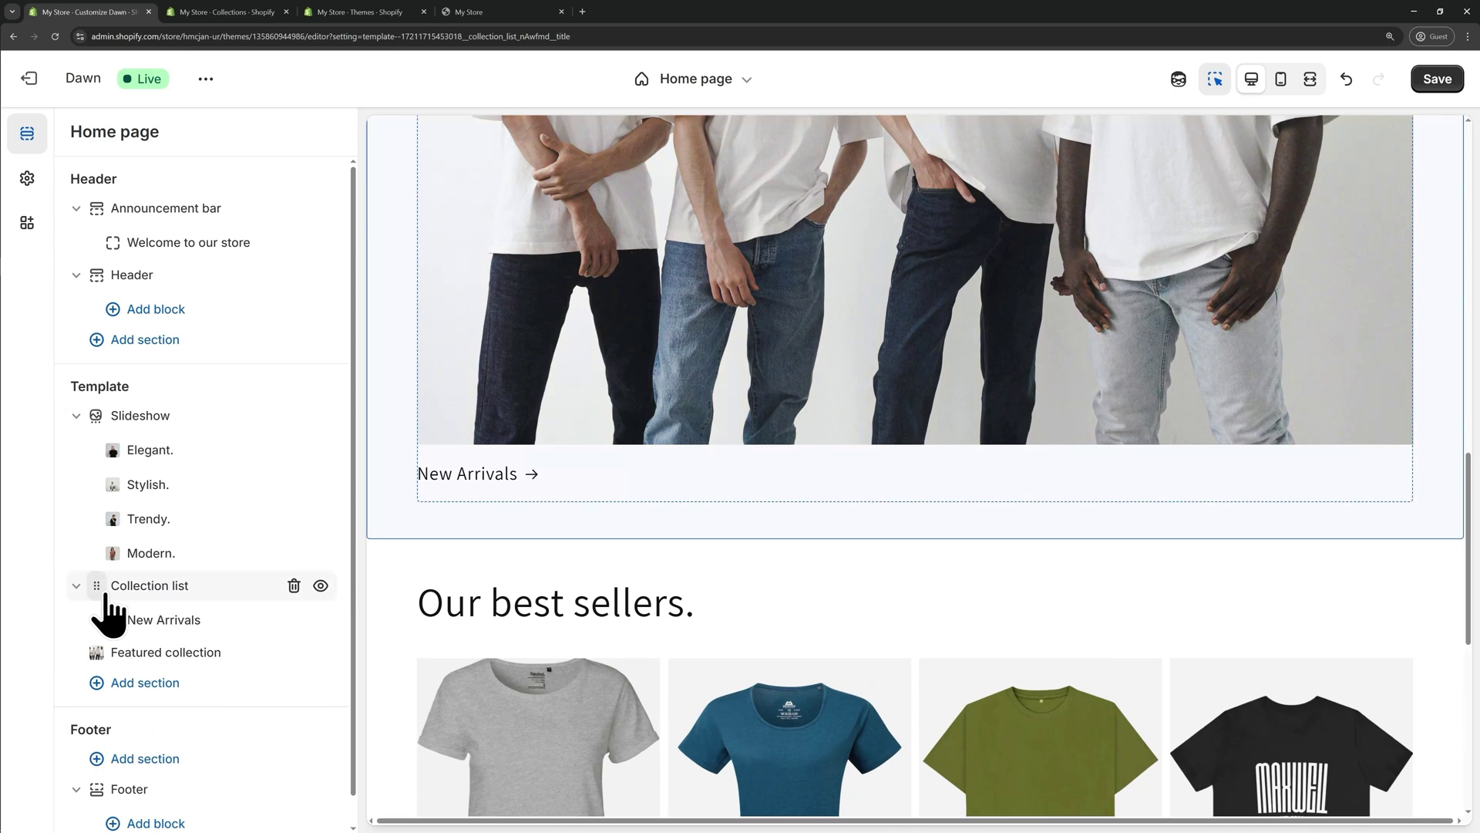
scroll(1154, 645, down, 3)
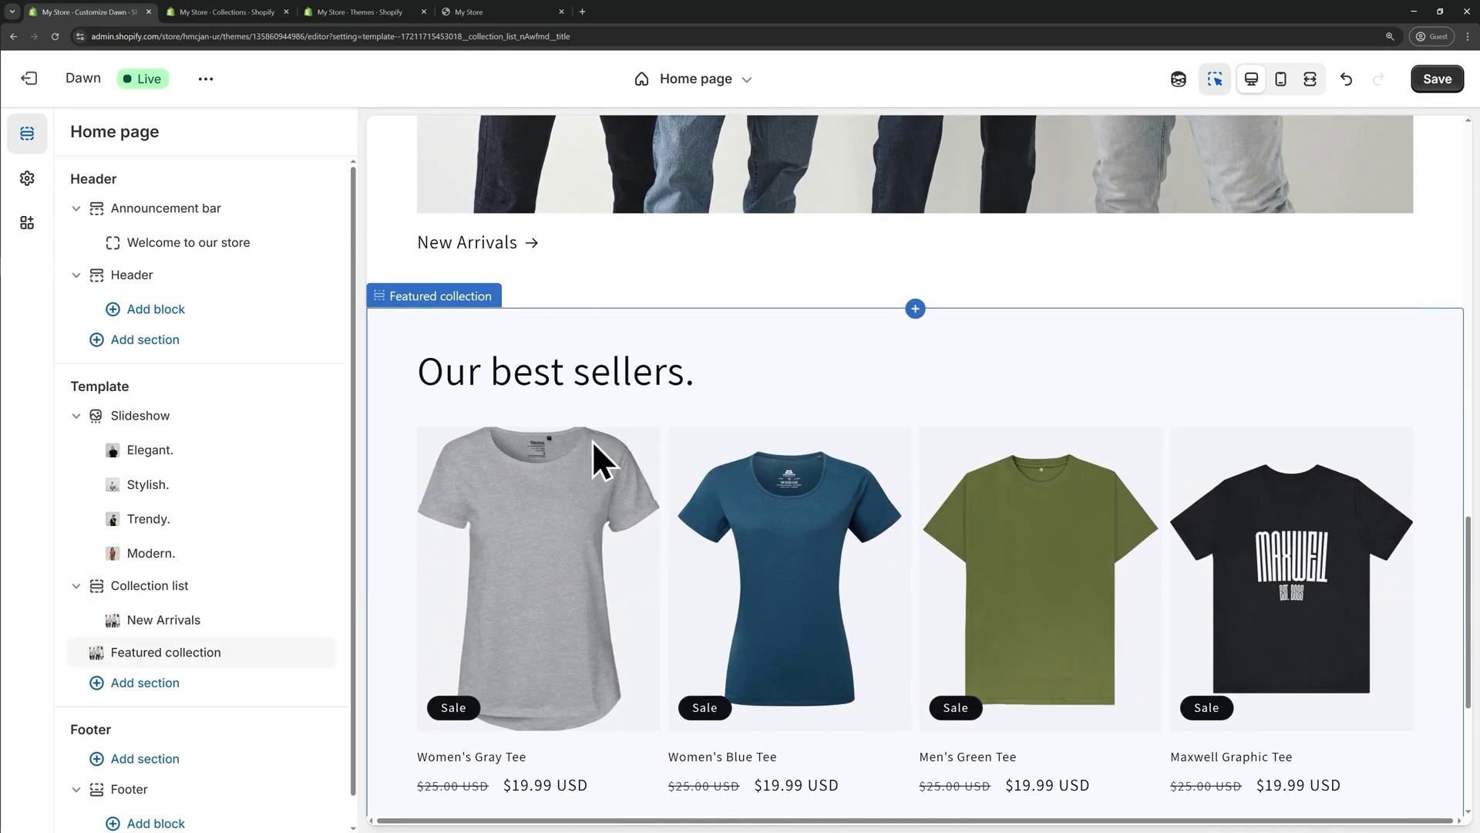
scroll(668, 559, up, 3)
click(675, 517)
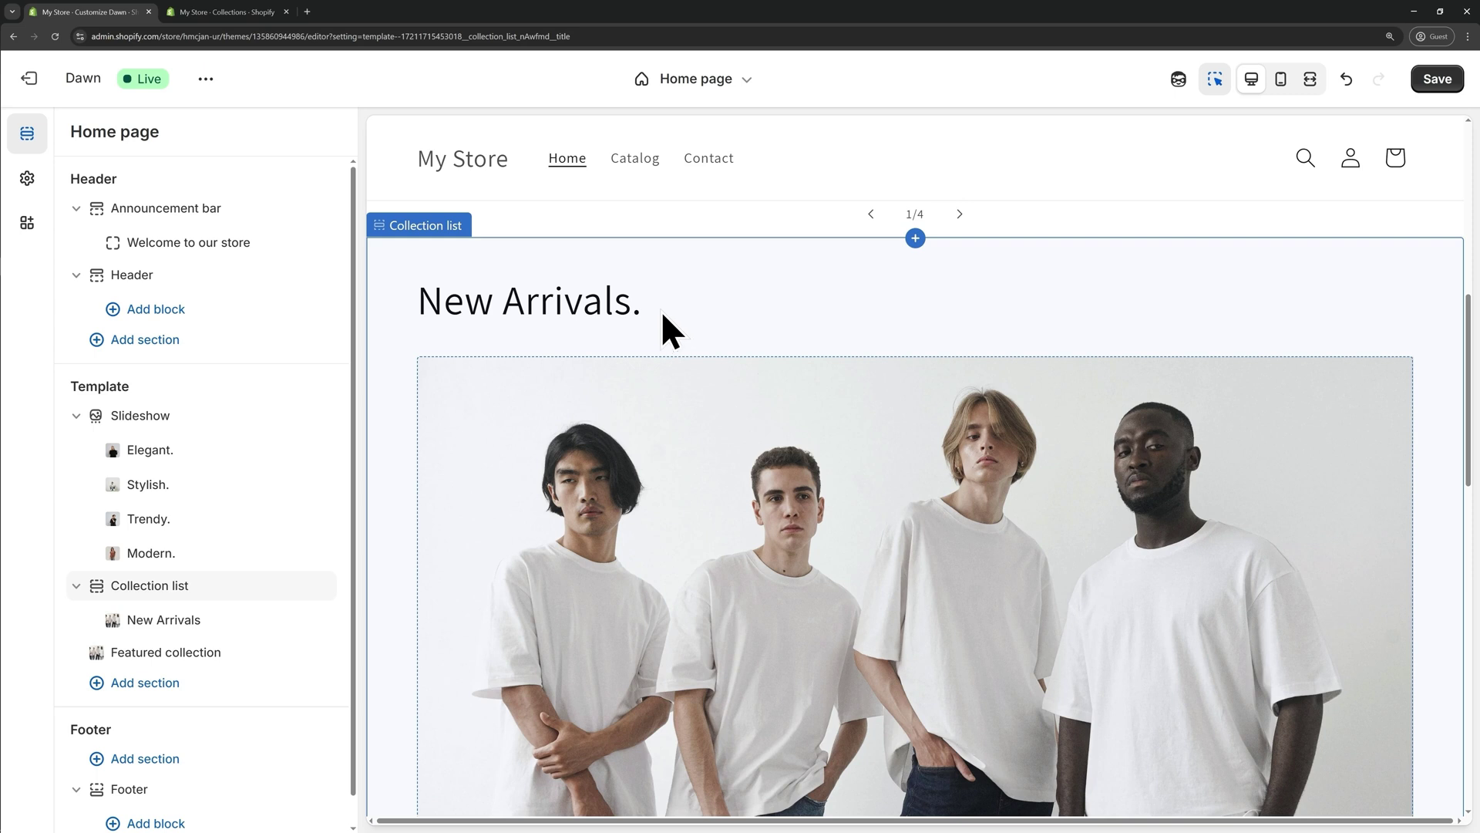
Add a second Collection list section at the end of the template and remove one of its three collection blocks.
click(147, 683)
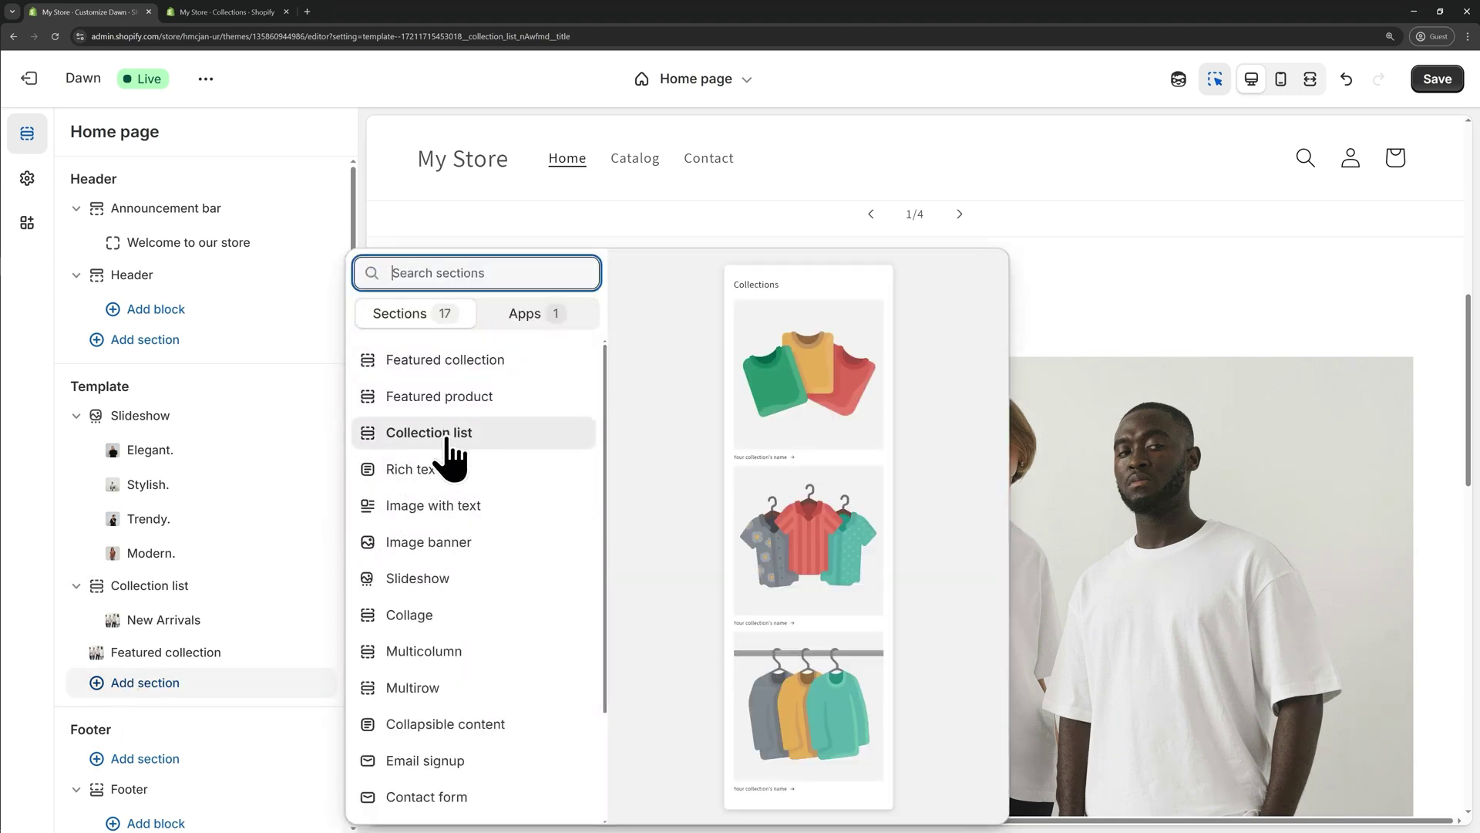
click(451, 443)
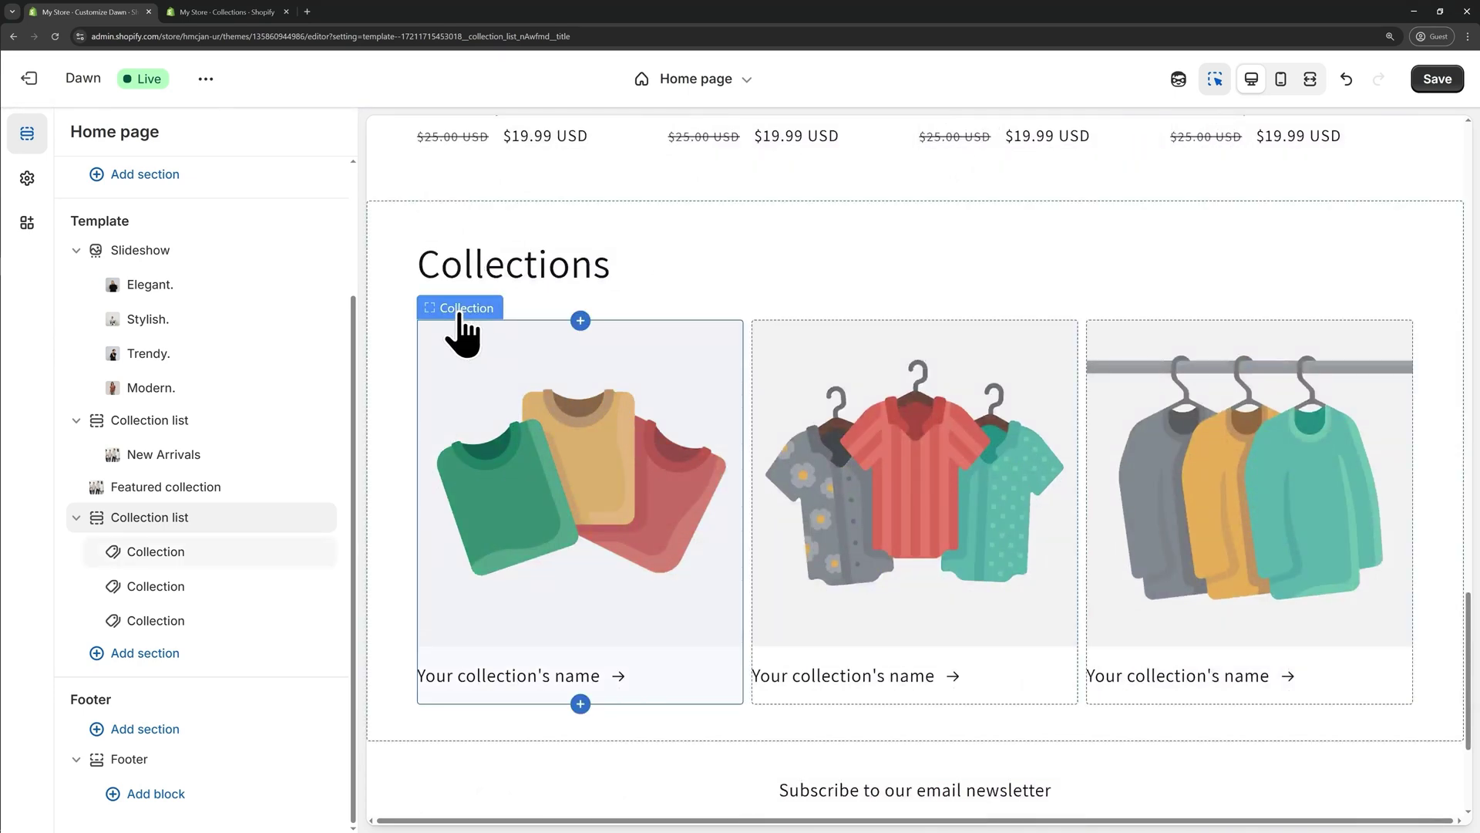
click(463, 331)
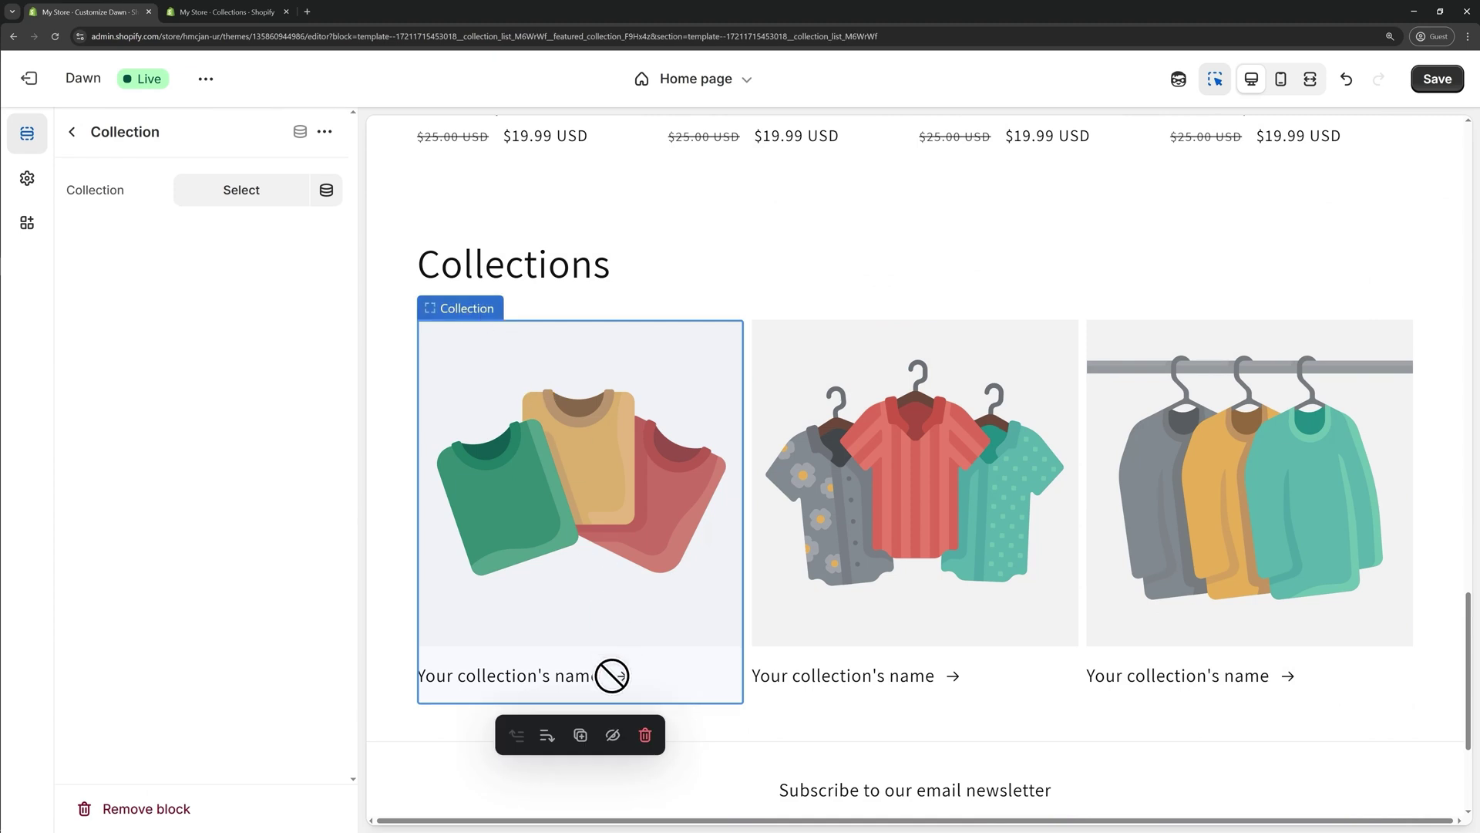
click(645, 734)
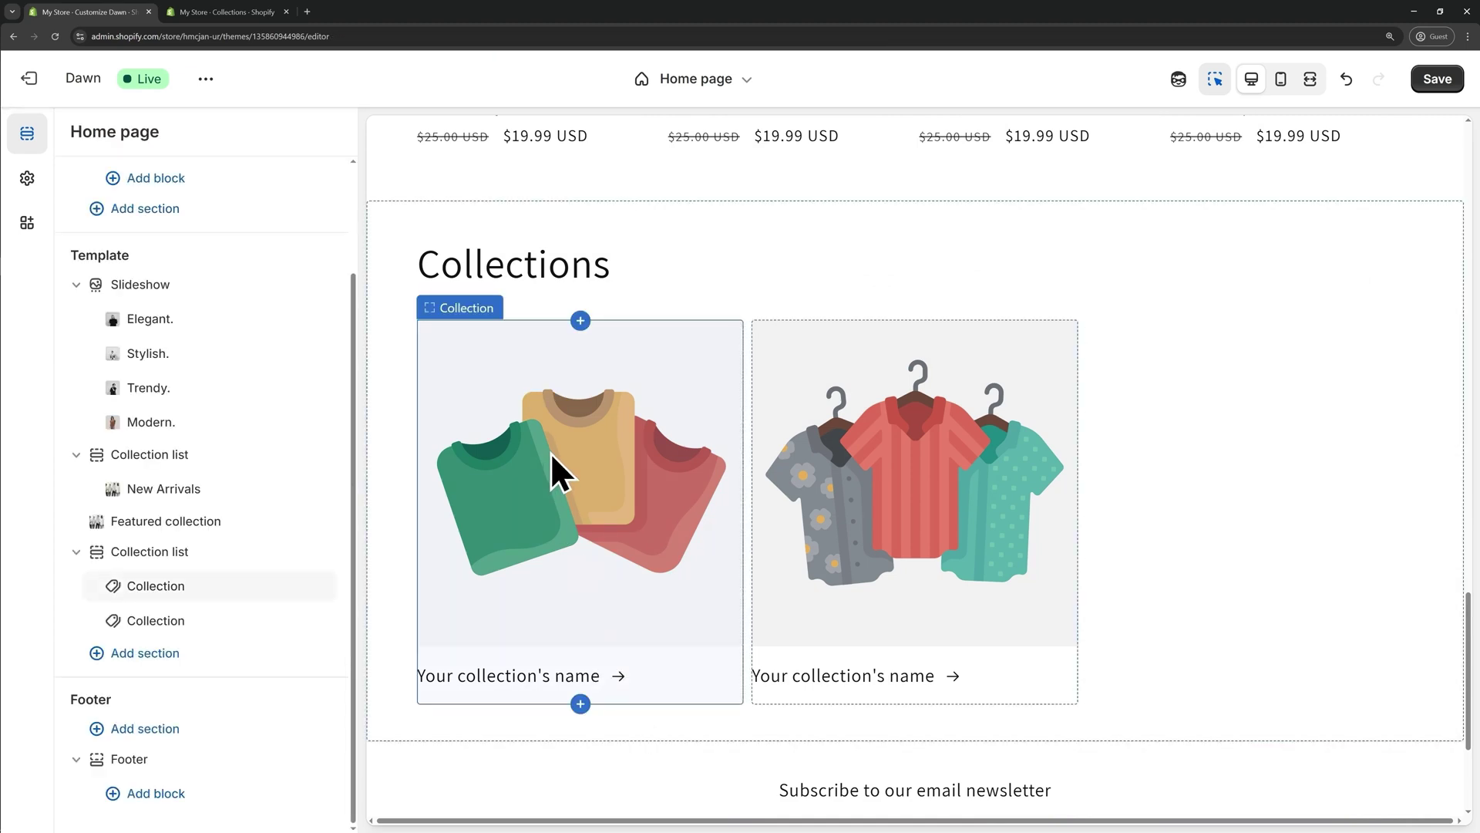
Assign the Women's collection to the first block and the Men's collection to the second block of the new Collection list.
click(550, 451)
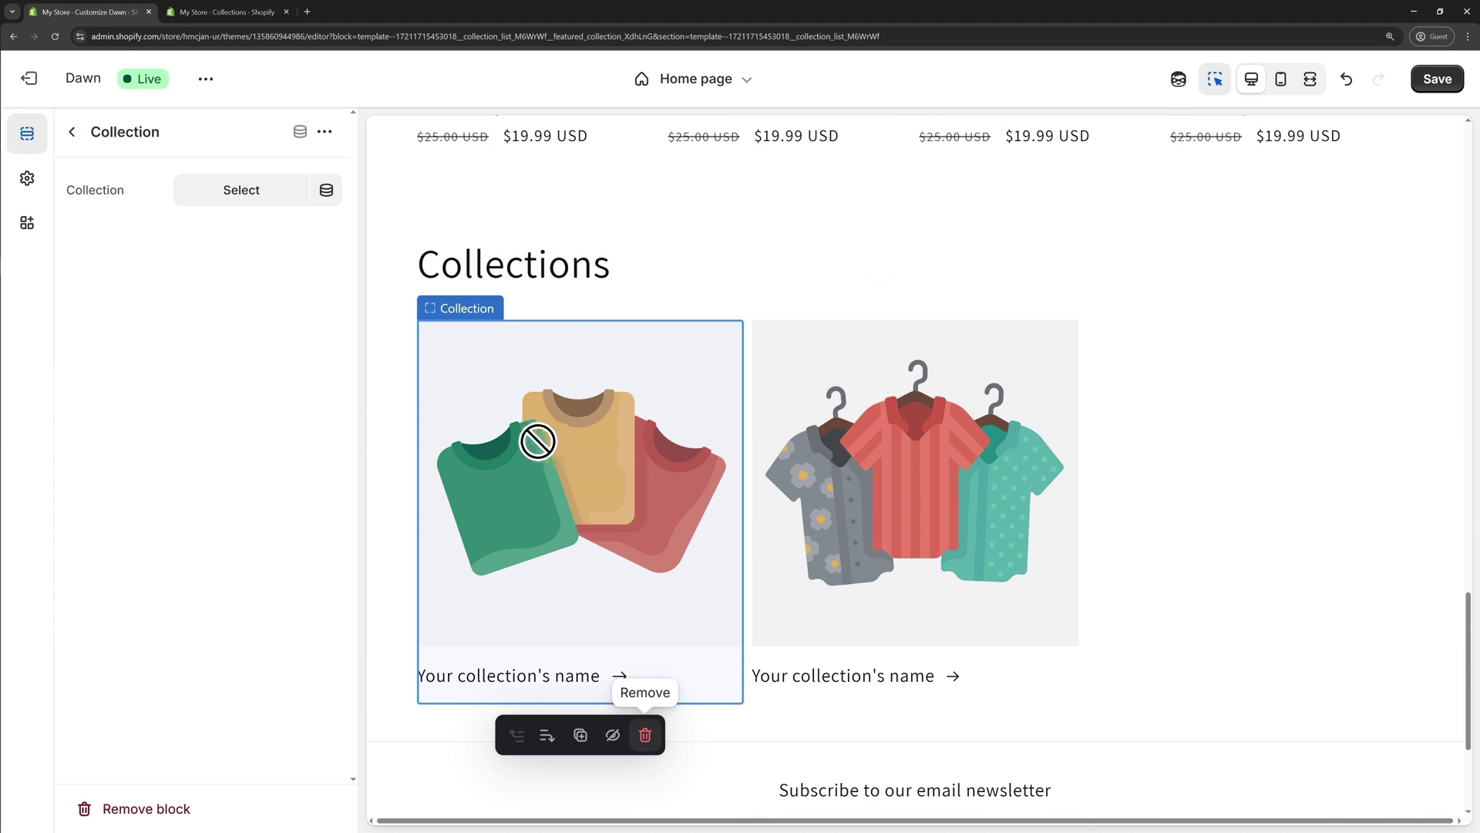
click(231, 193)
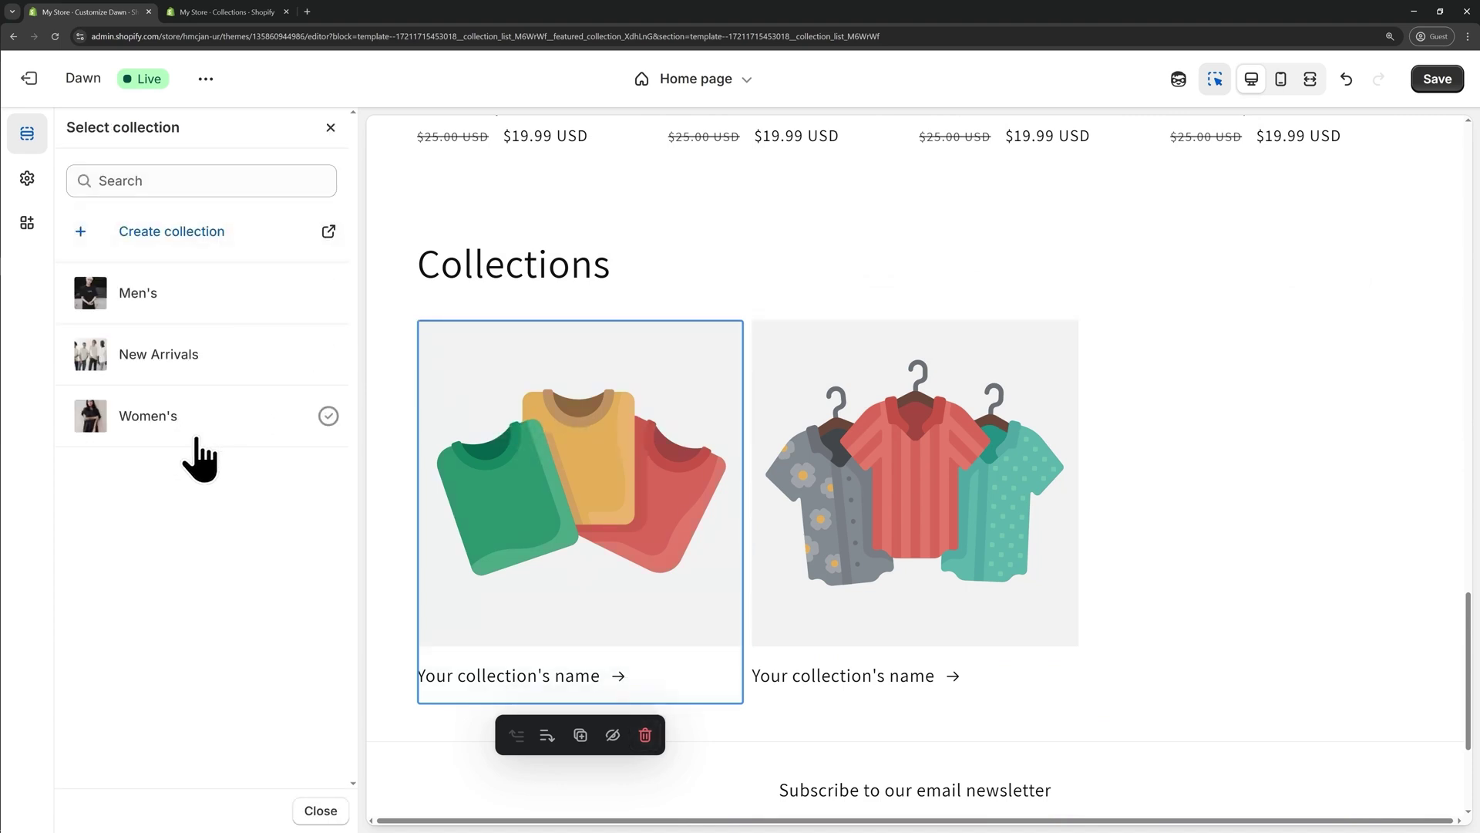
click(207, 424)
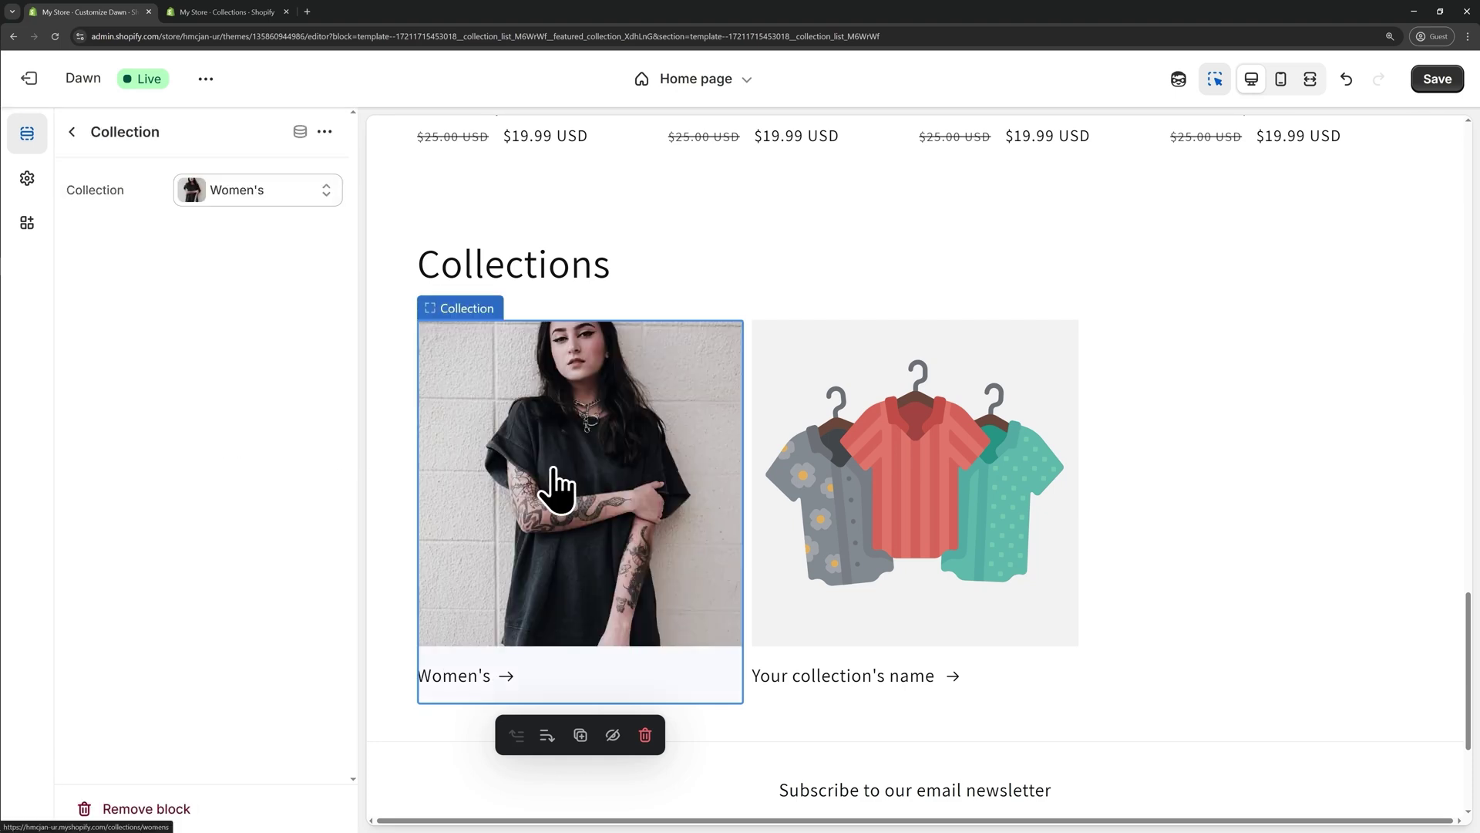
drag(555, 493, 871, 526)
click(871, 527)
click(250, 199)
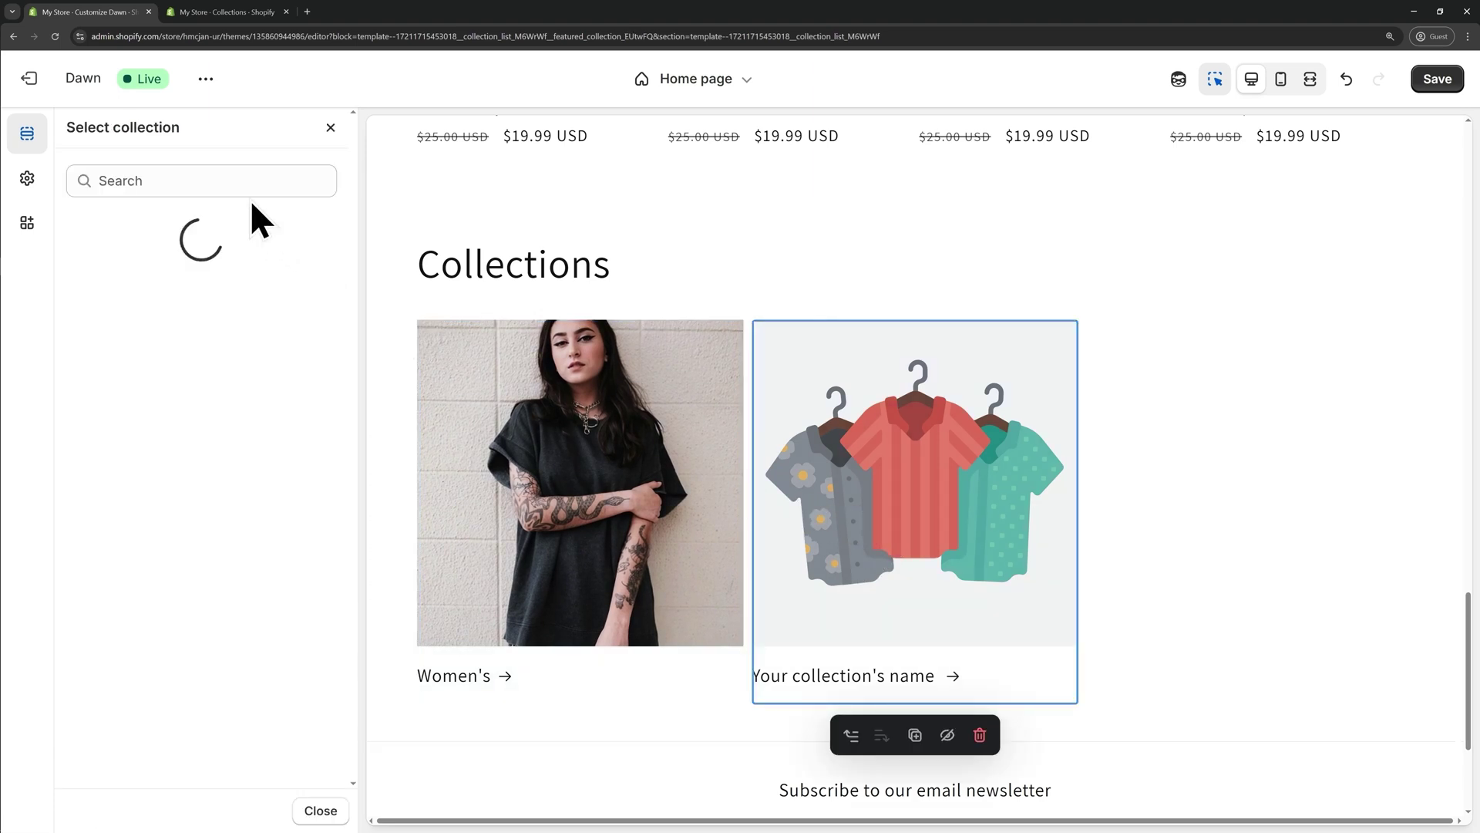
click(177, 300)
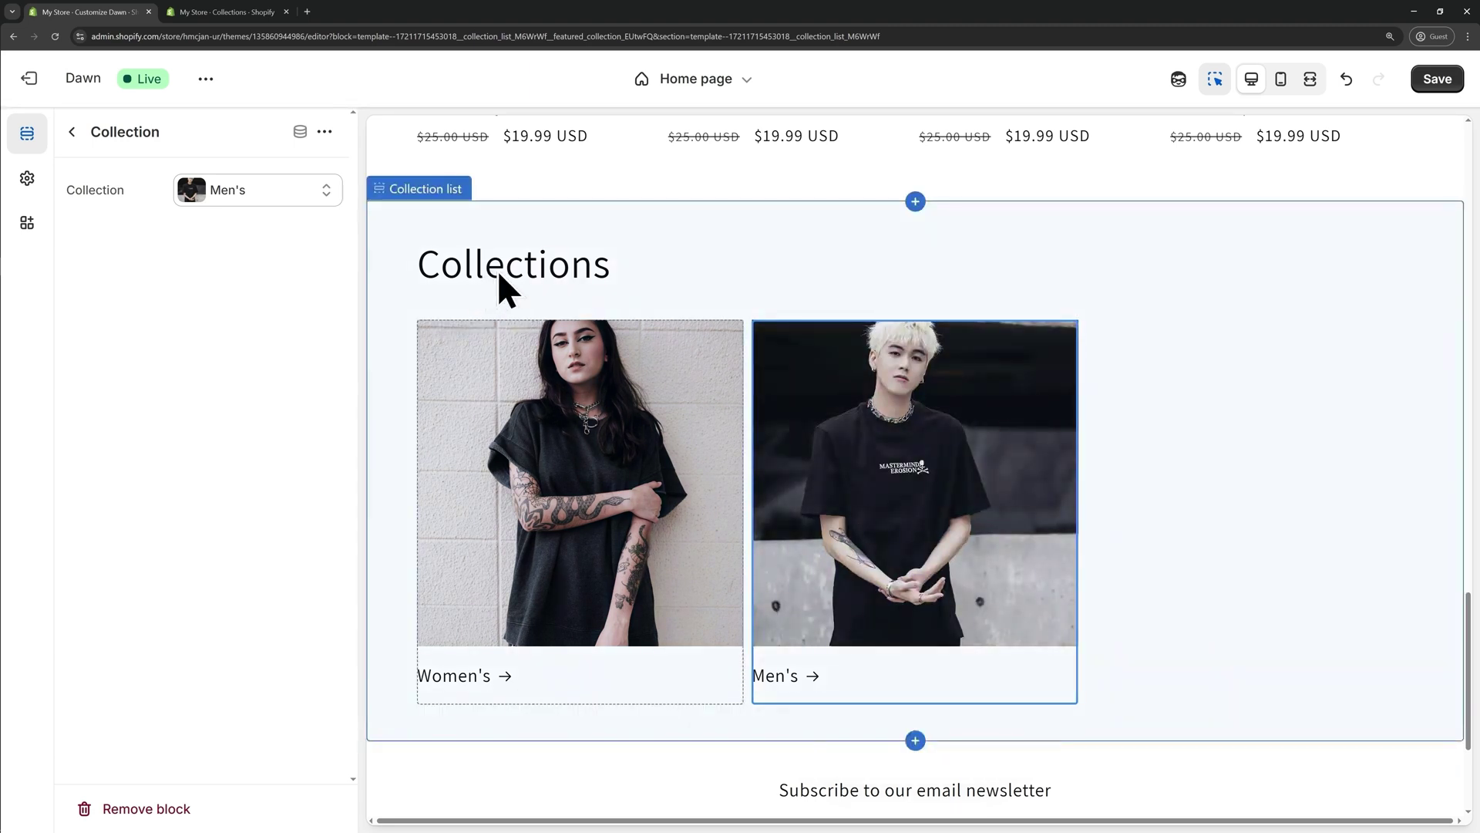
Change the heading of the Women's and Men's Collection list section to "Choose your style.".
click(498, 270)
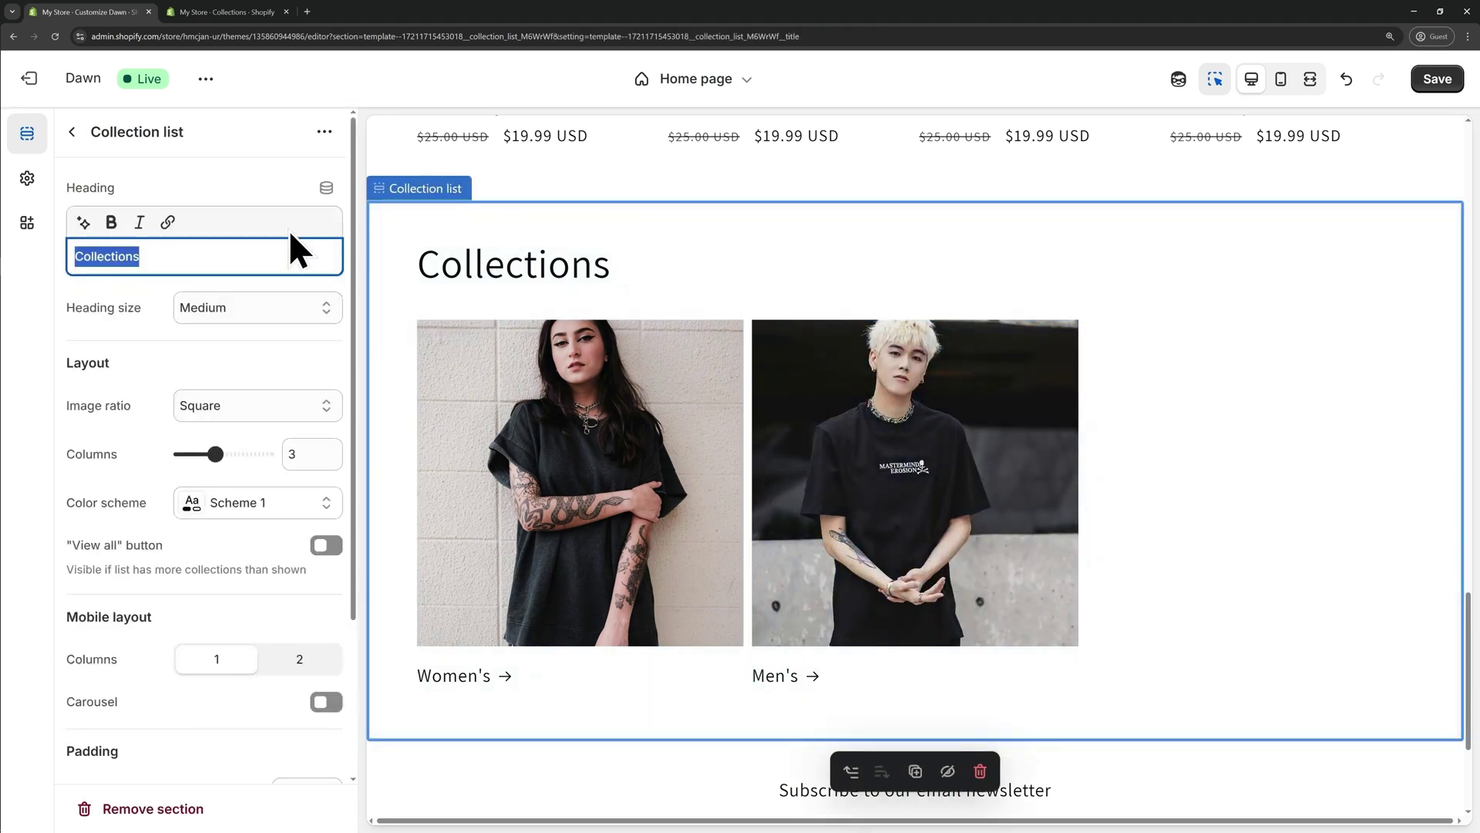
text(Choose your s)
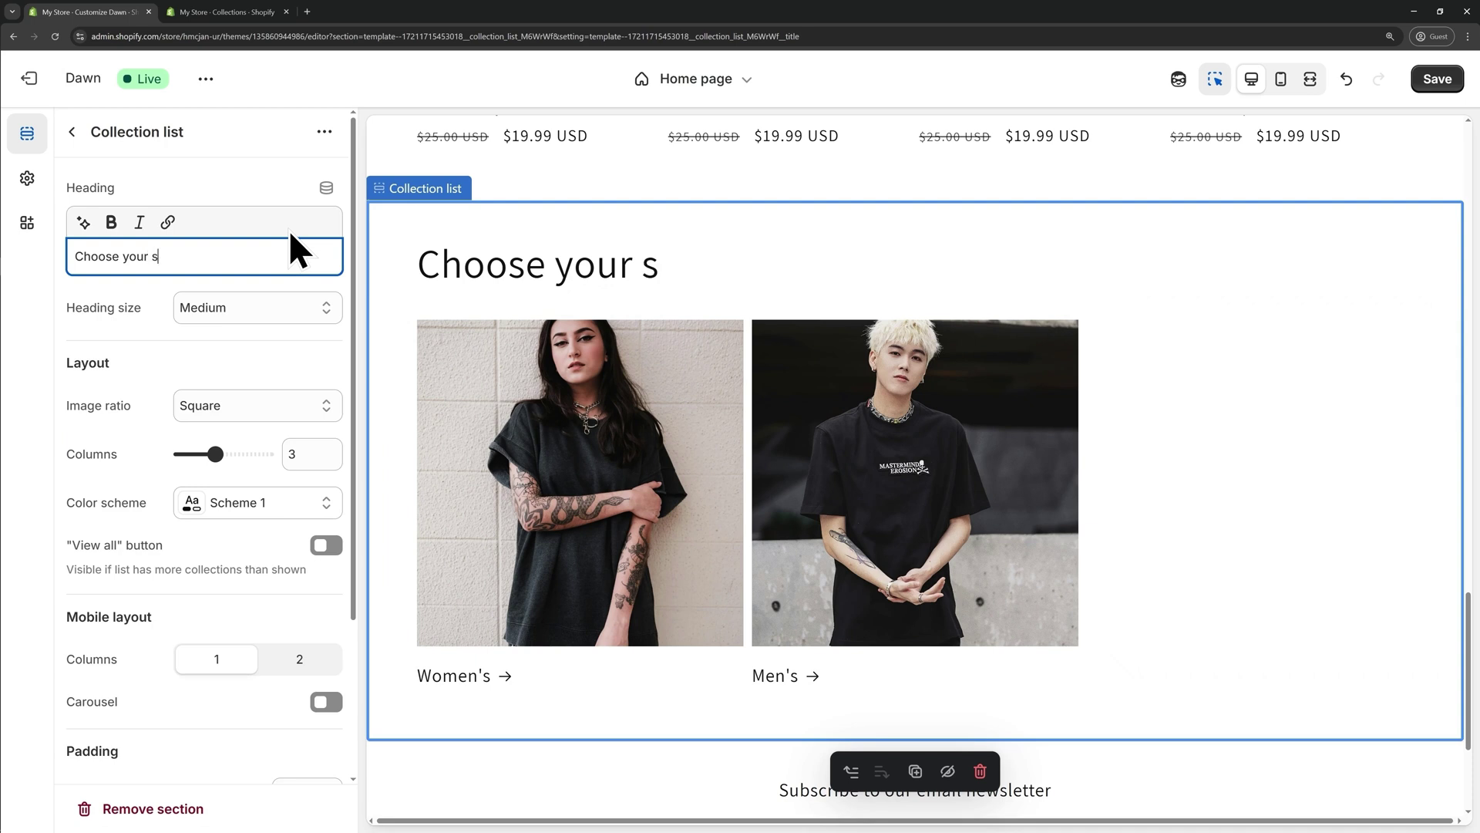
text(tyle.)
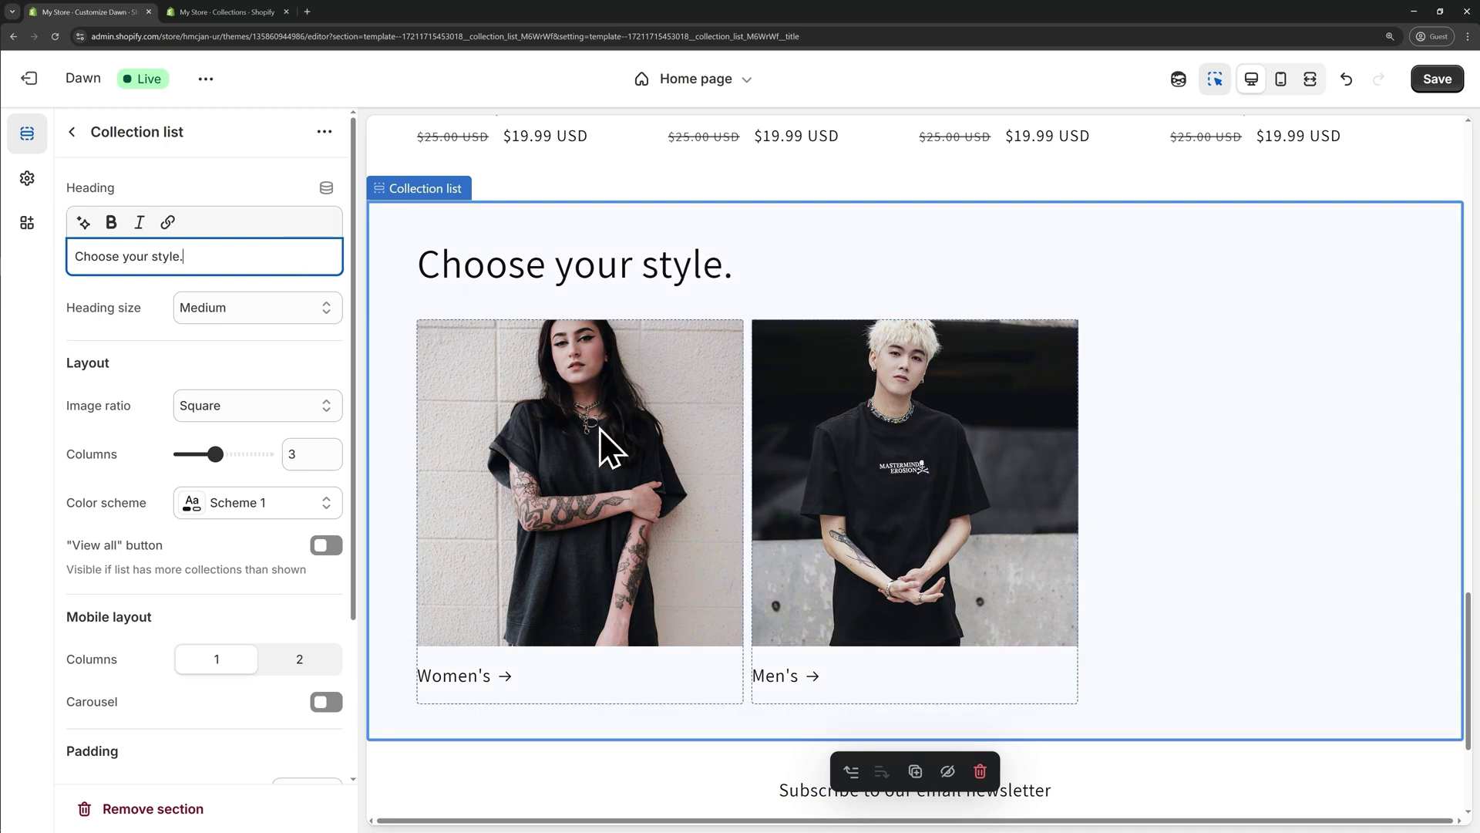
Set the "Choose your style." section's image ratio to Adapt to image and its desktop columns to 2.
click(245, 412)
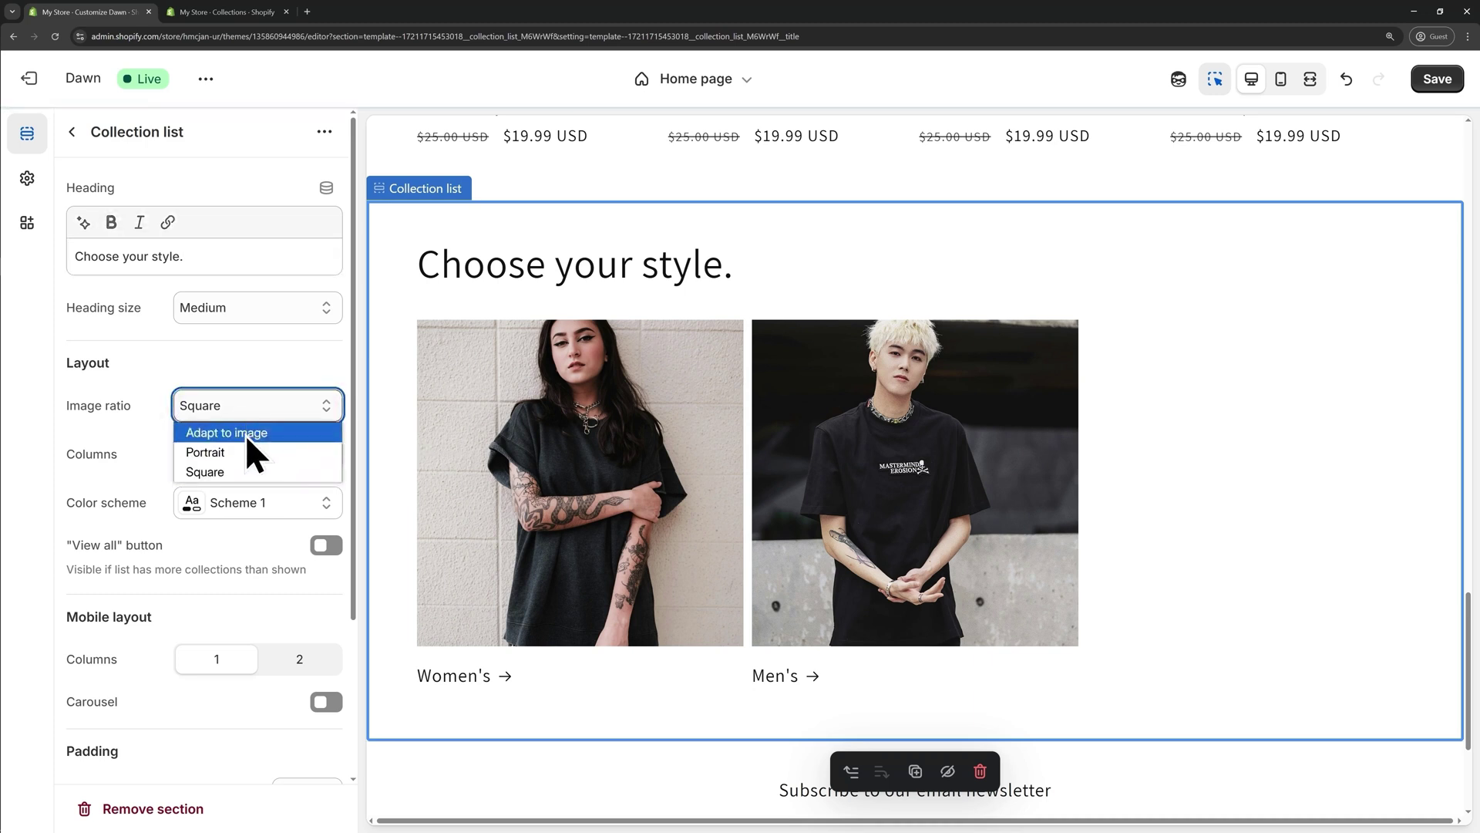
click(245, 432)
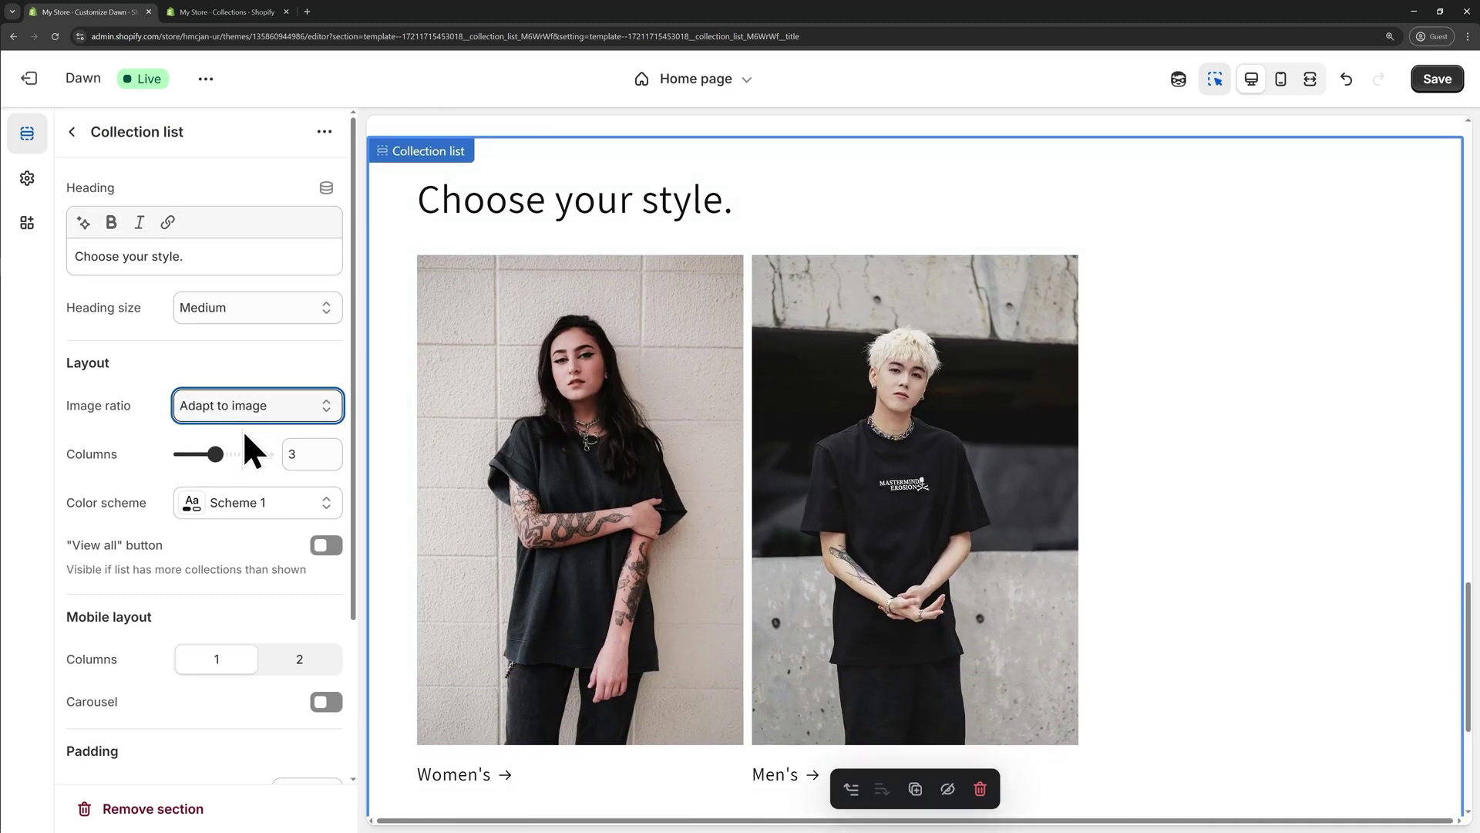
drag(216, 454, 199, 455)
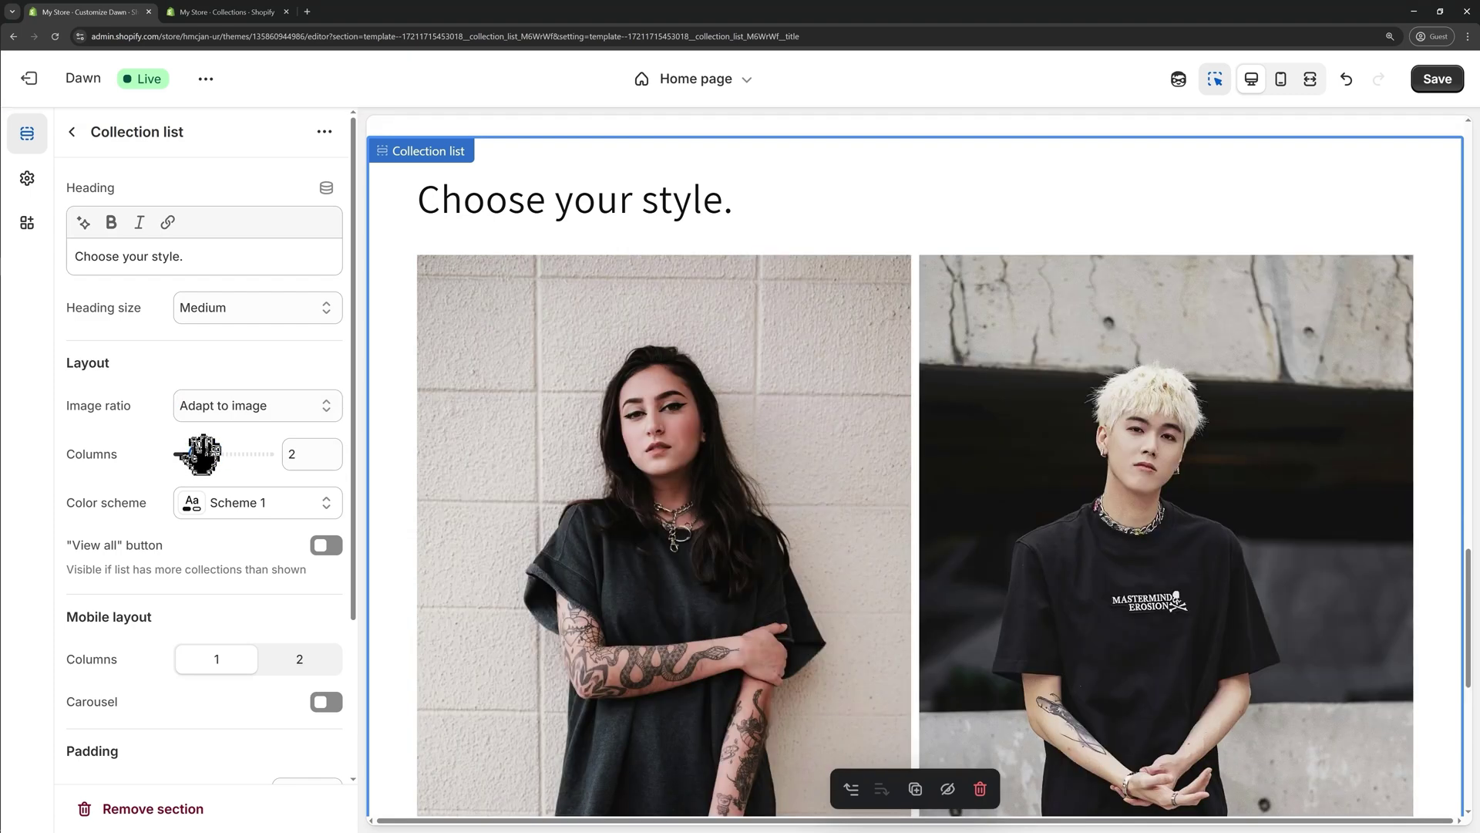
click(73, 132)
scroll(779, 400, down, 3)
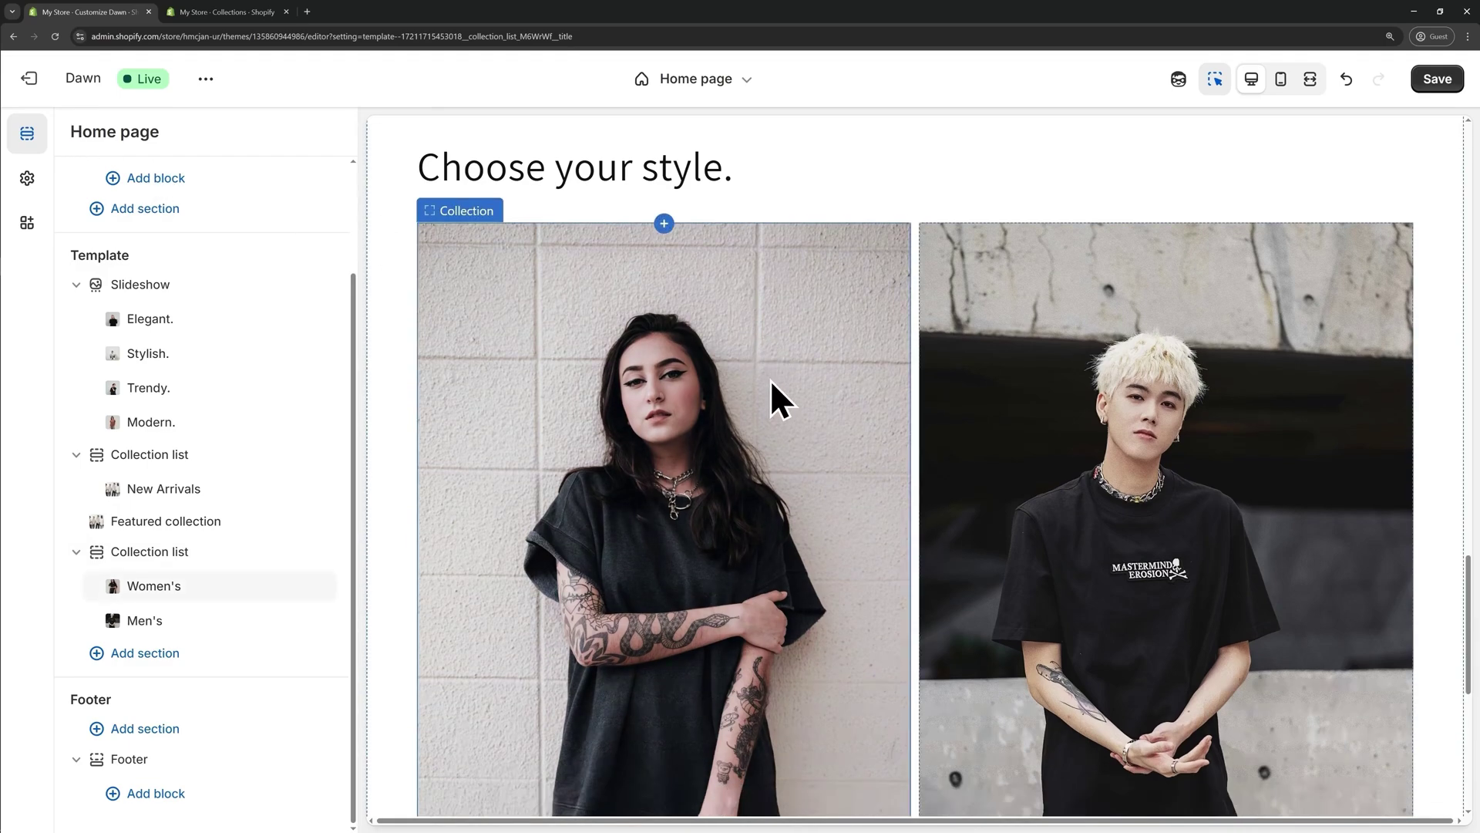
scroll(885, 627, up, 3)
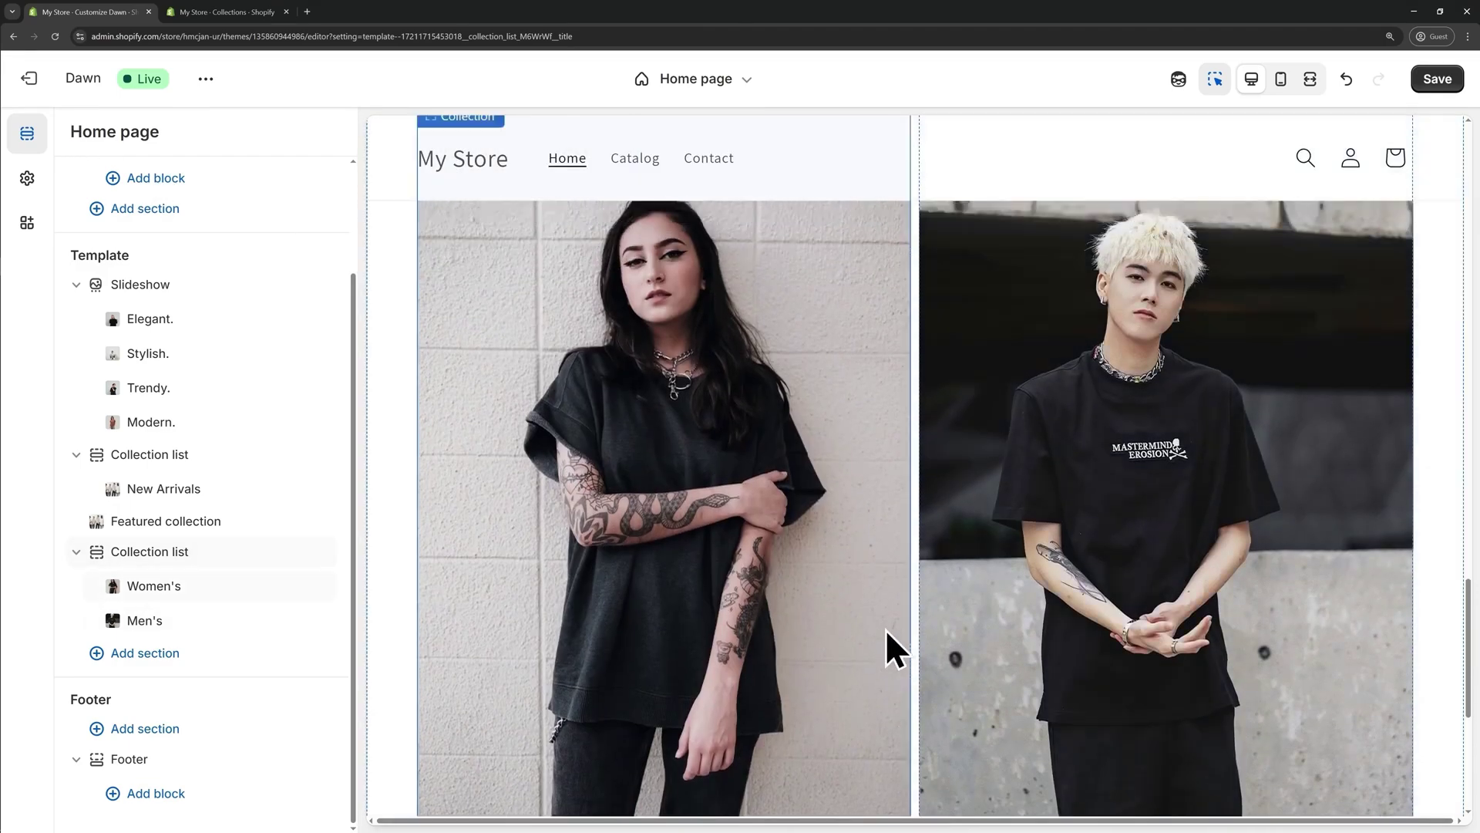
Remove the Announcement bar section from the home page's header group.
scroll(879, 452, up, 7)
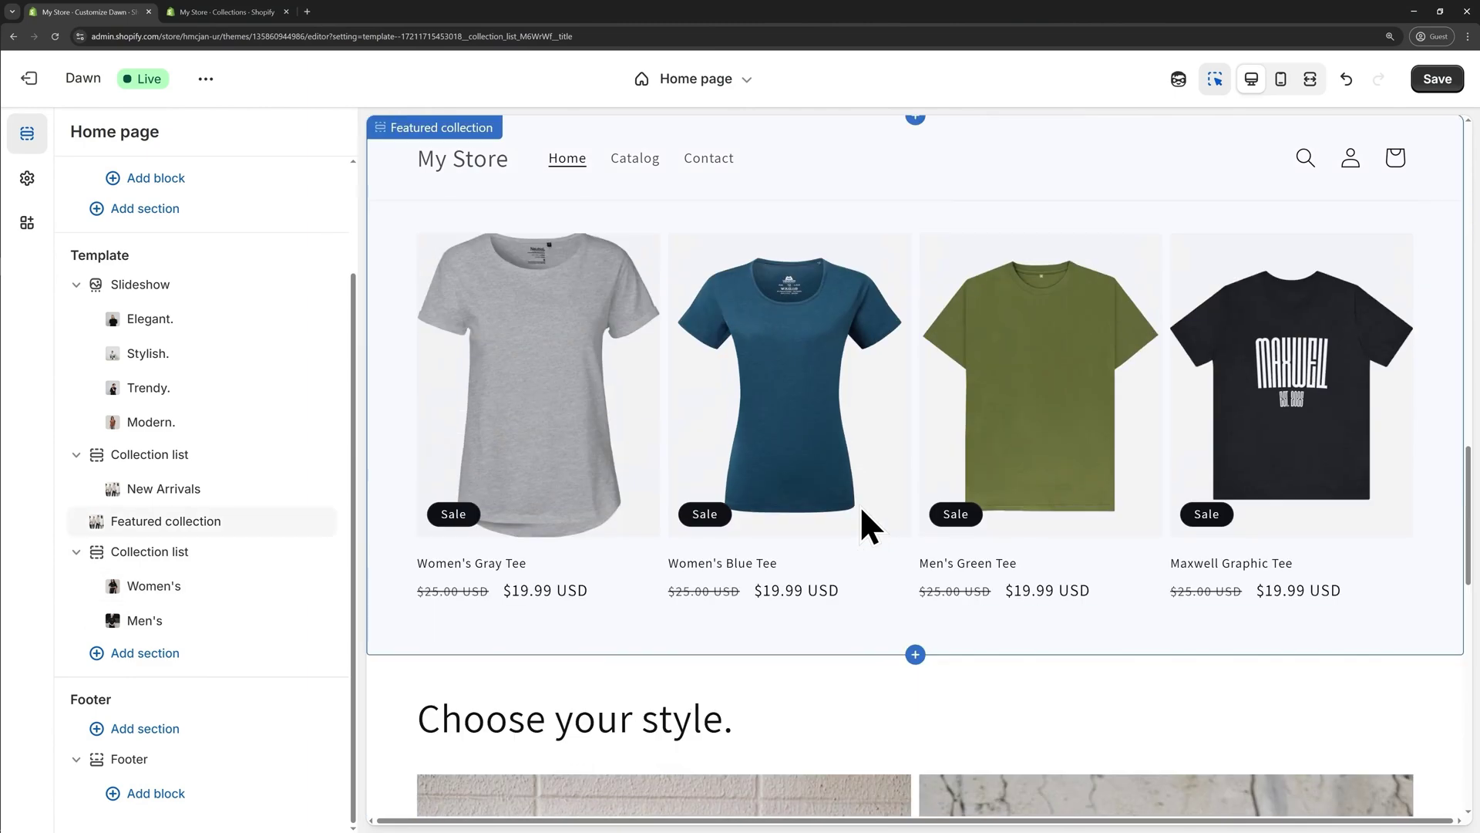
scroll(859, 503, up, 7)
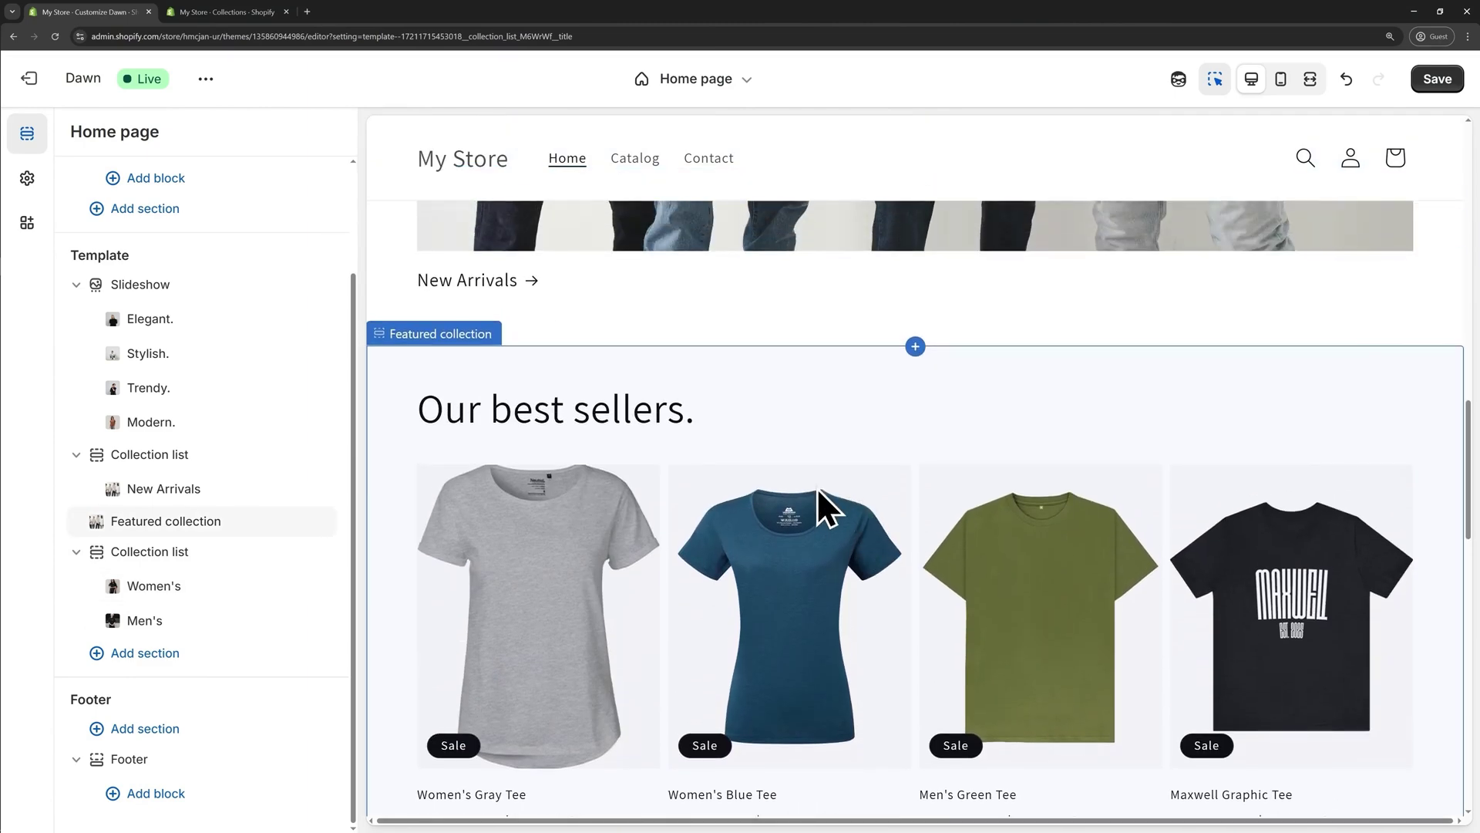
scroll(887, 489, up, 8)
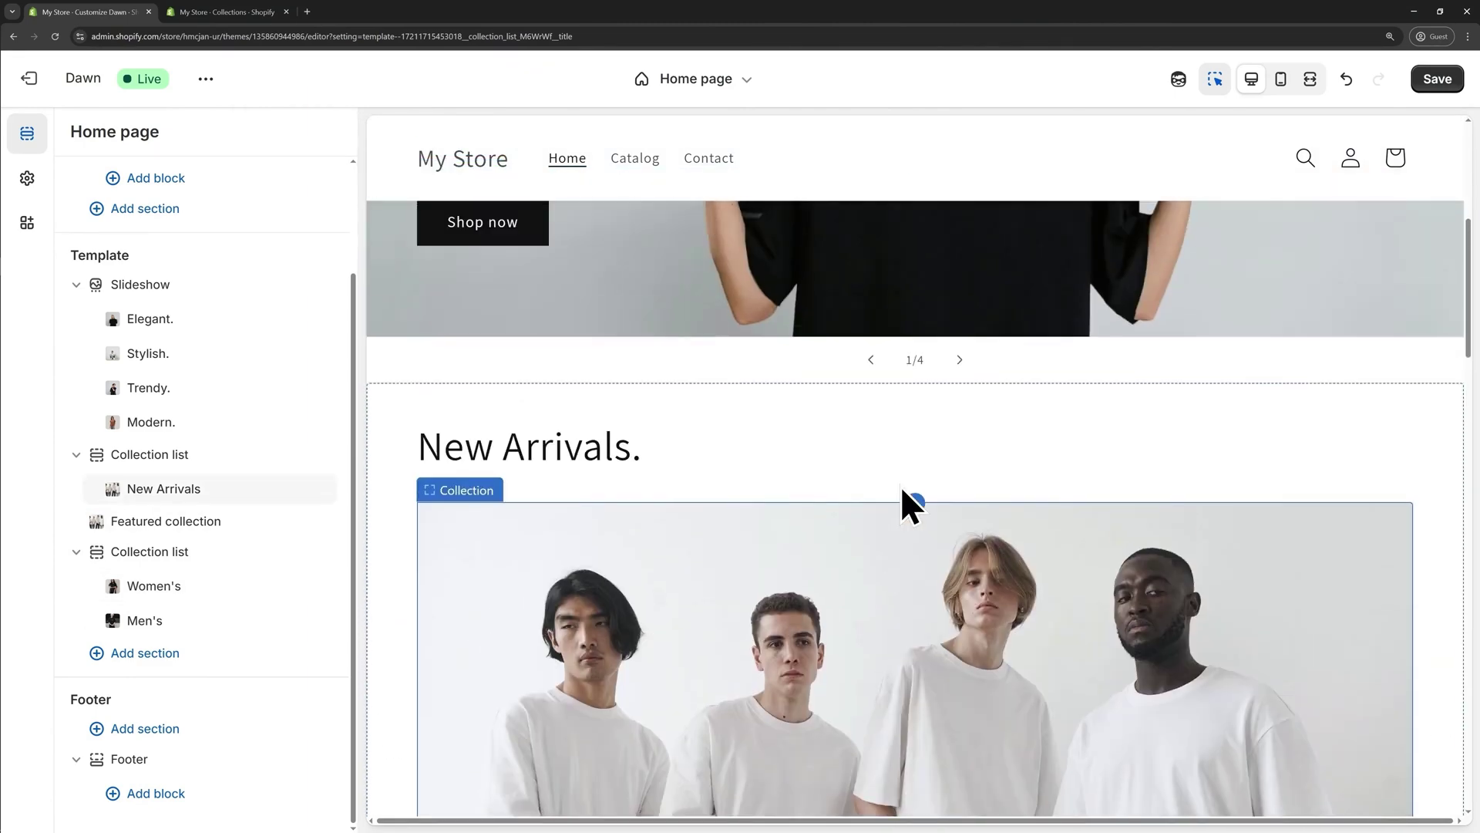
scroll(903, 484, up, 1)
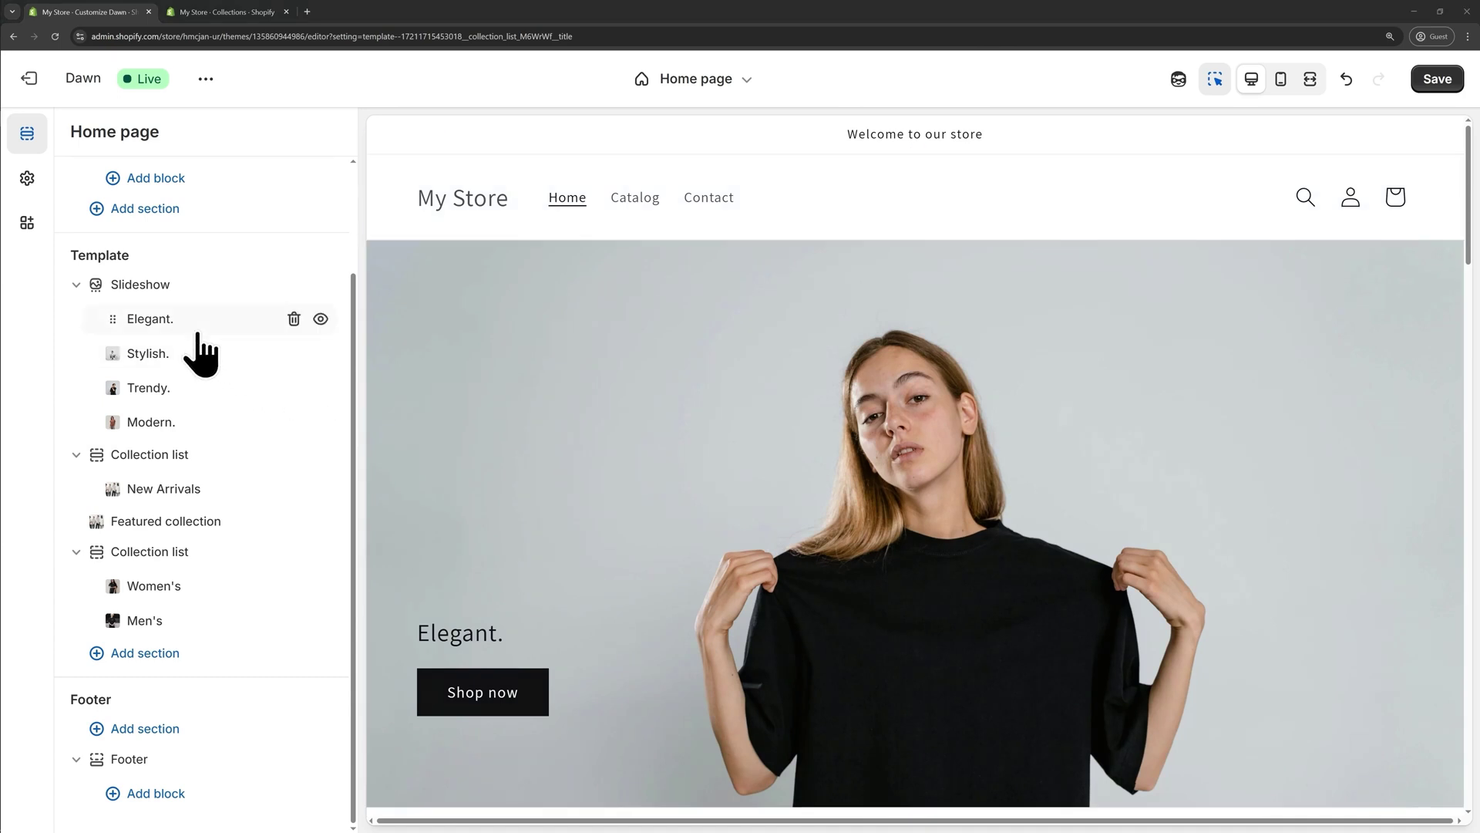
scroll(196, 362, up, 2)
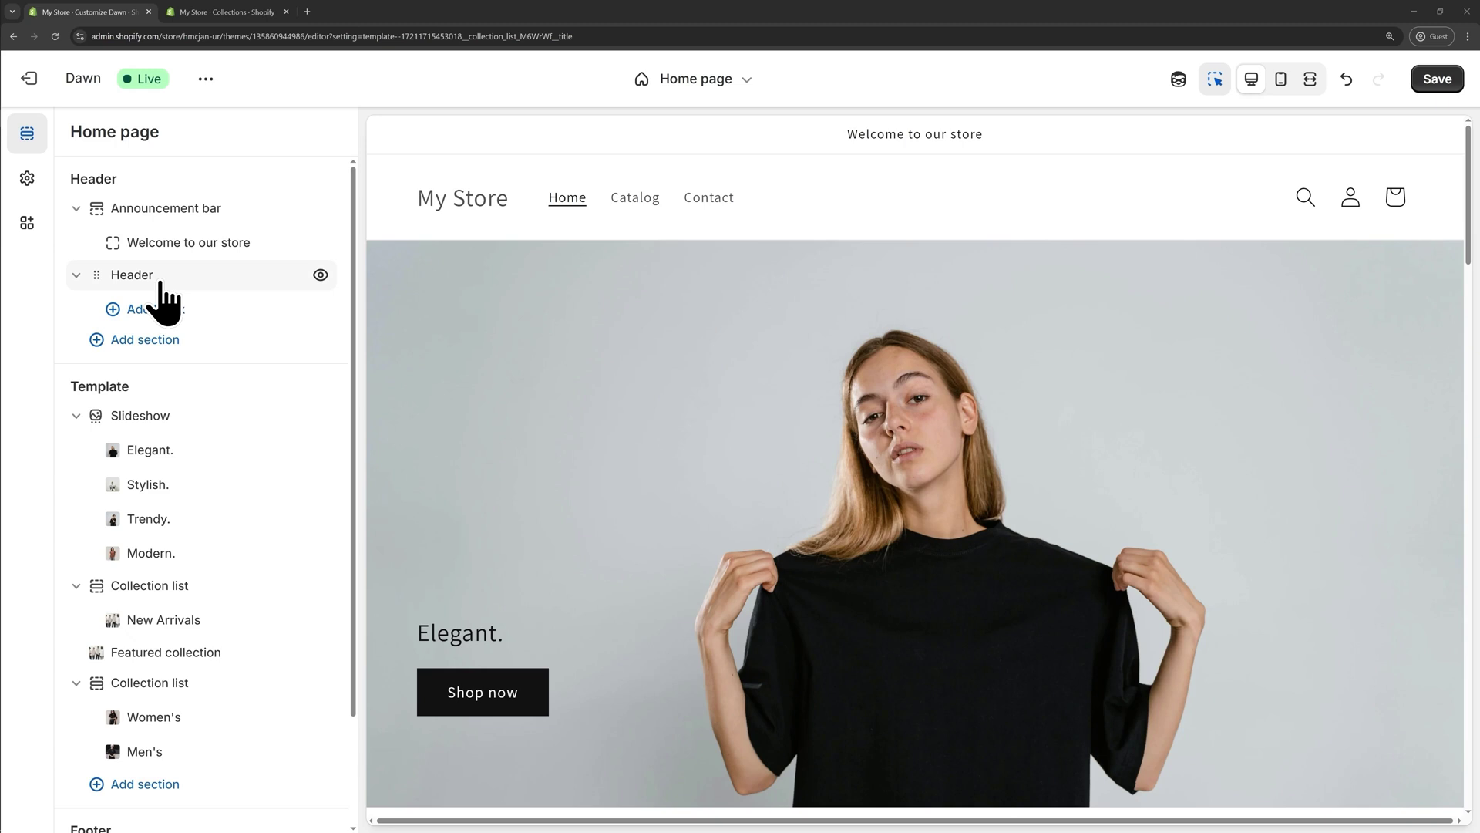
click(176, 243)
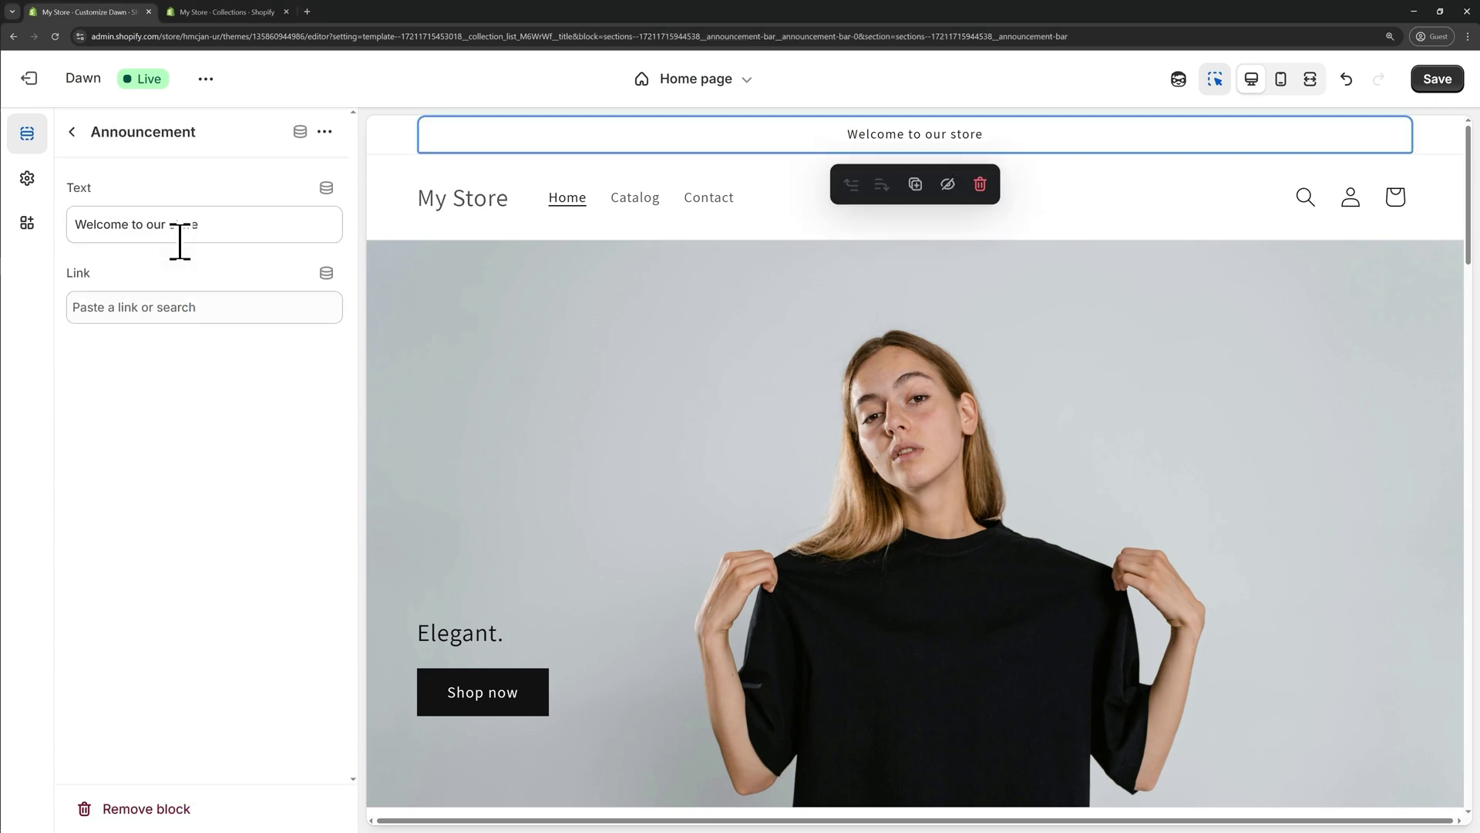
click(76, 131)
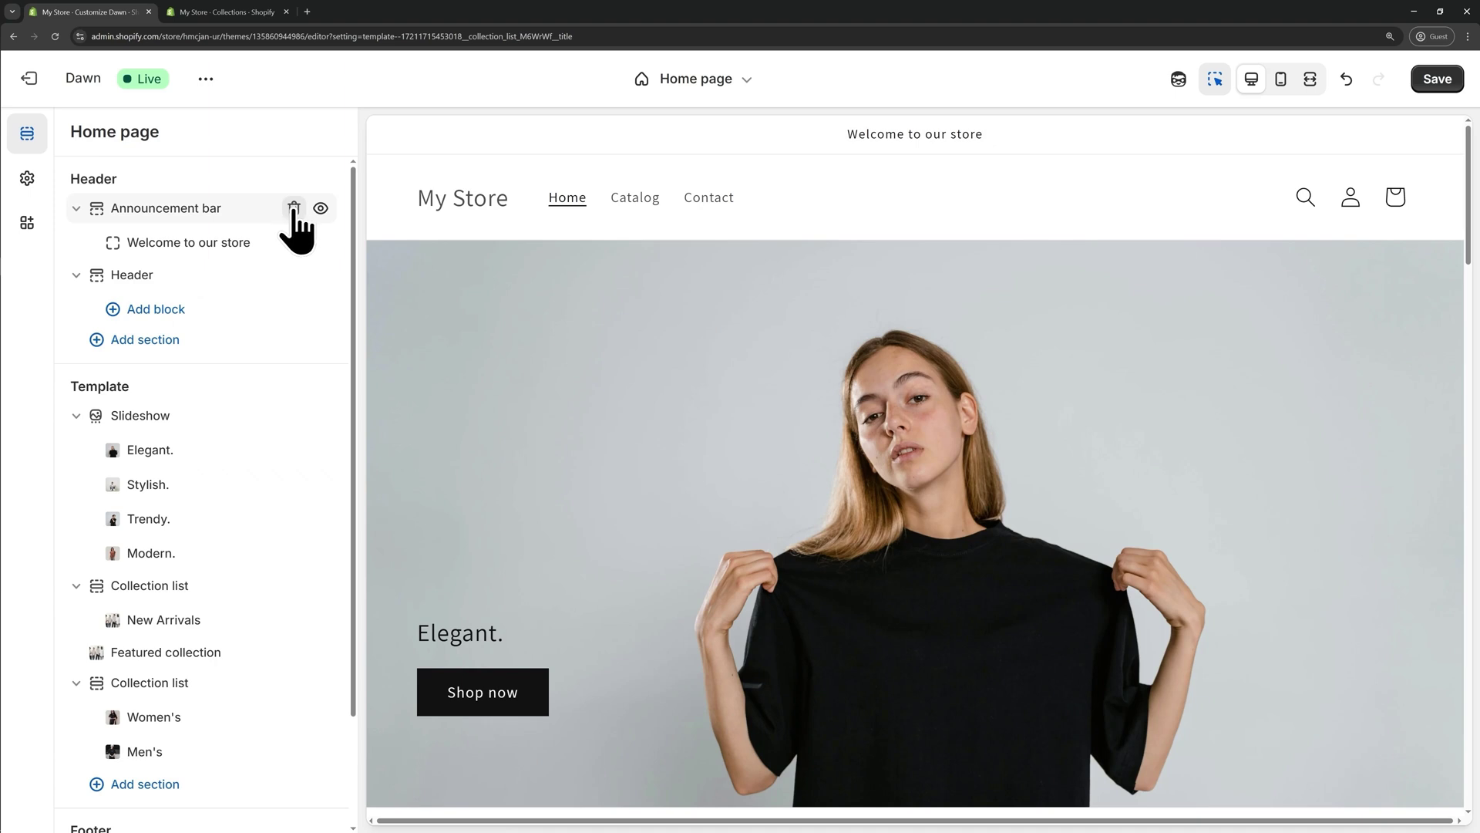
click(293, 209)
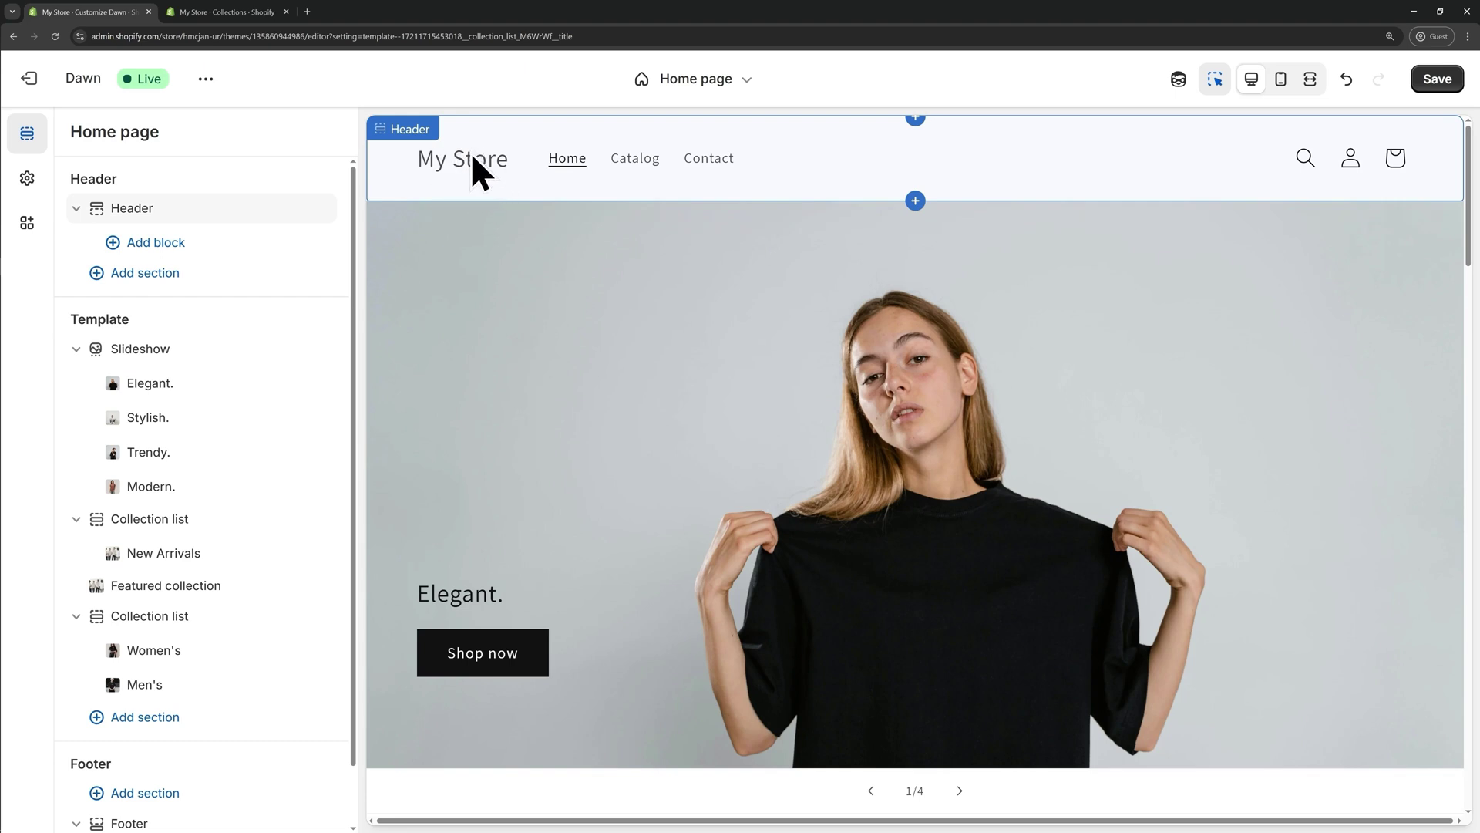
Upload the logo_light PNG image and set it as the store logo in the theme settings.
click(31, 185)
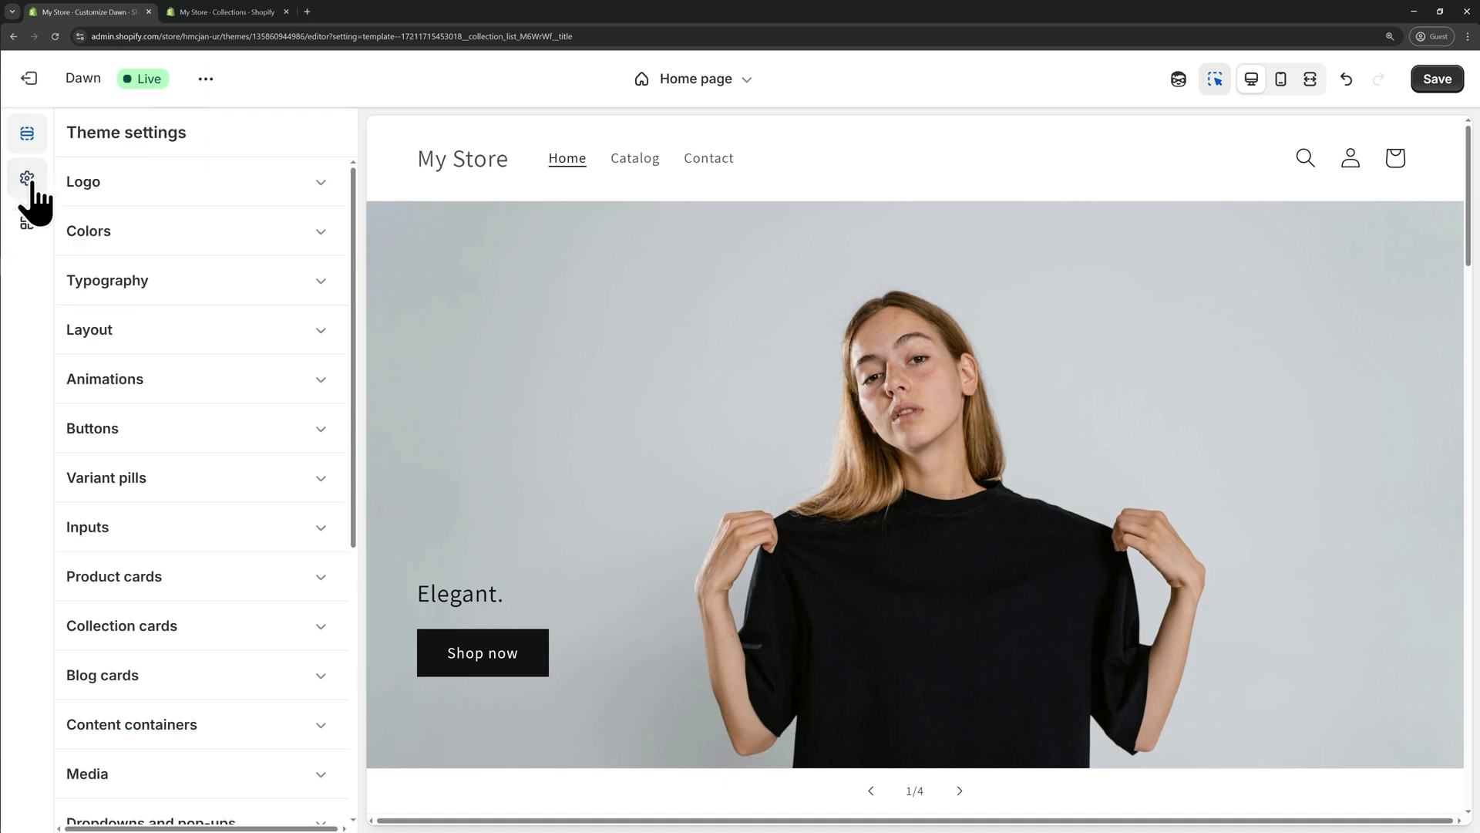
click(238, 206)
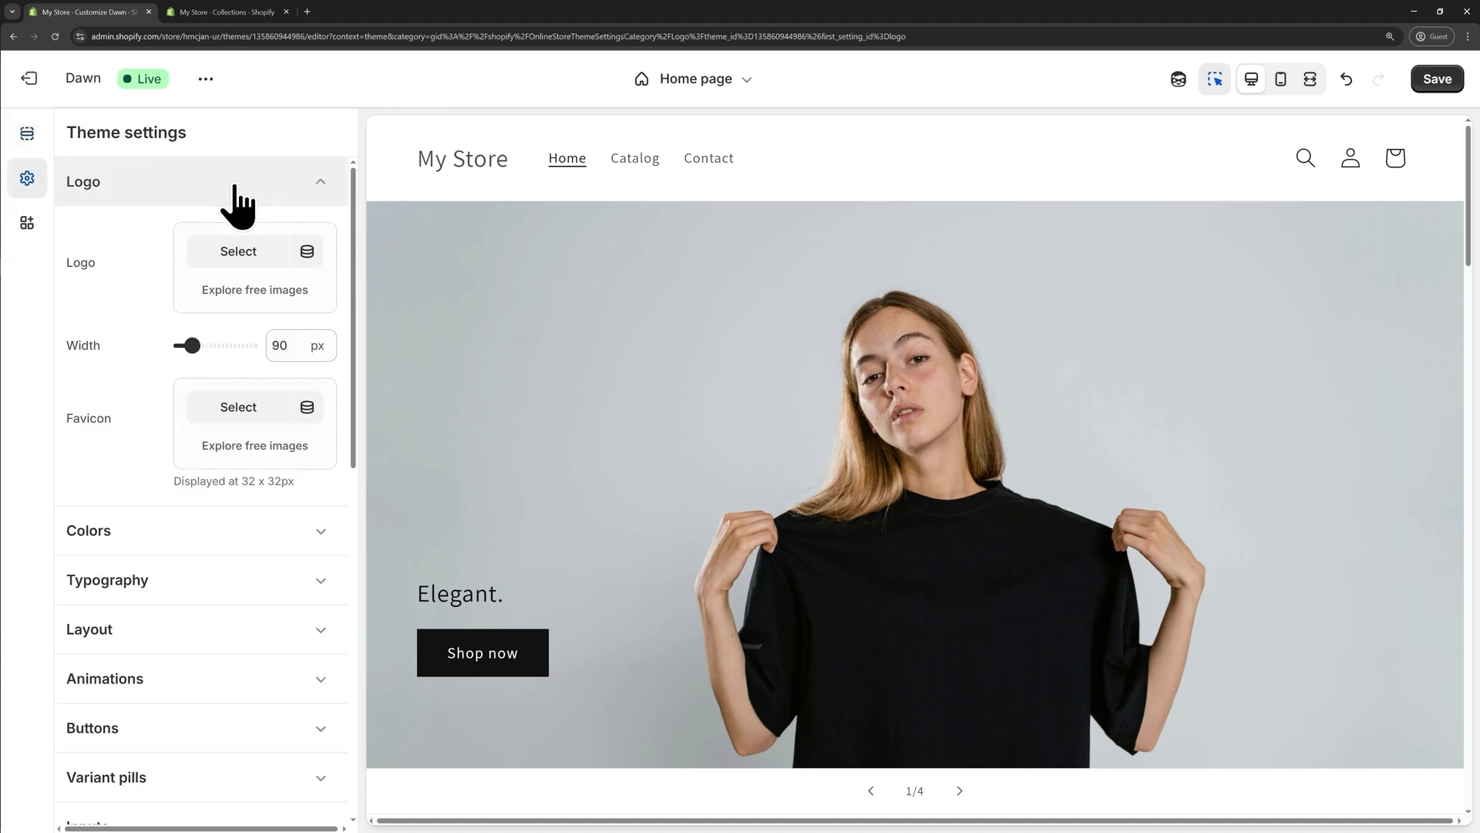
click(230, 257)
drag(225, 264, 186, 242)
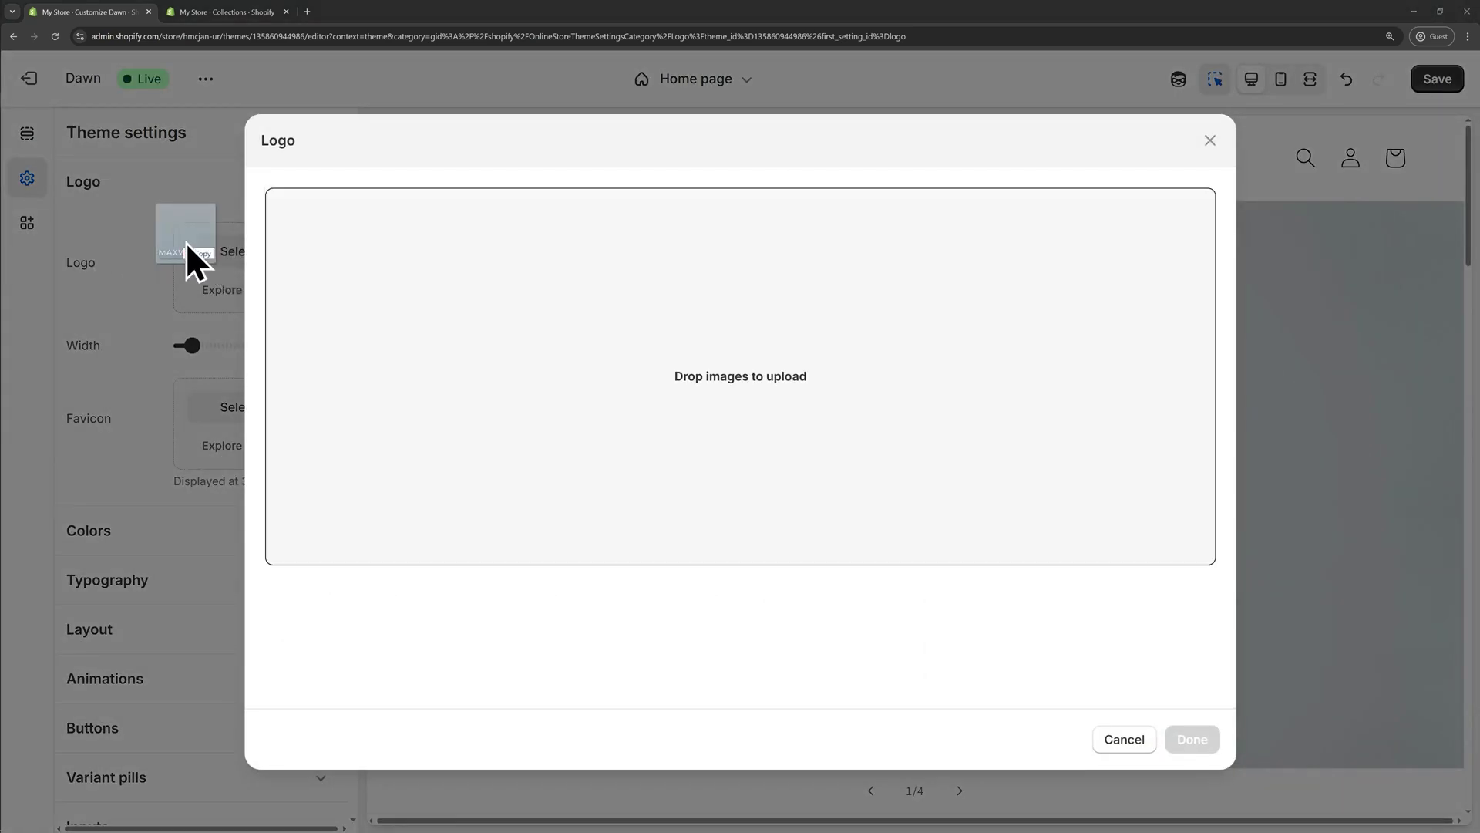
drag(715, 349, 715, 349)
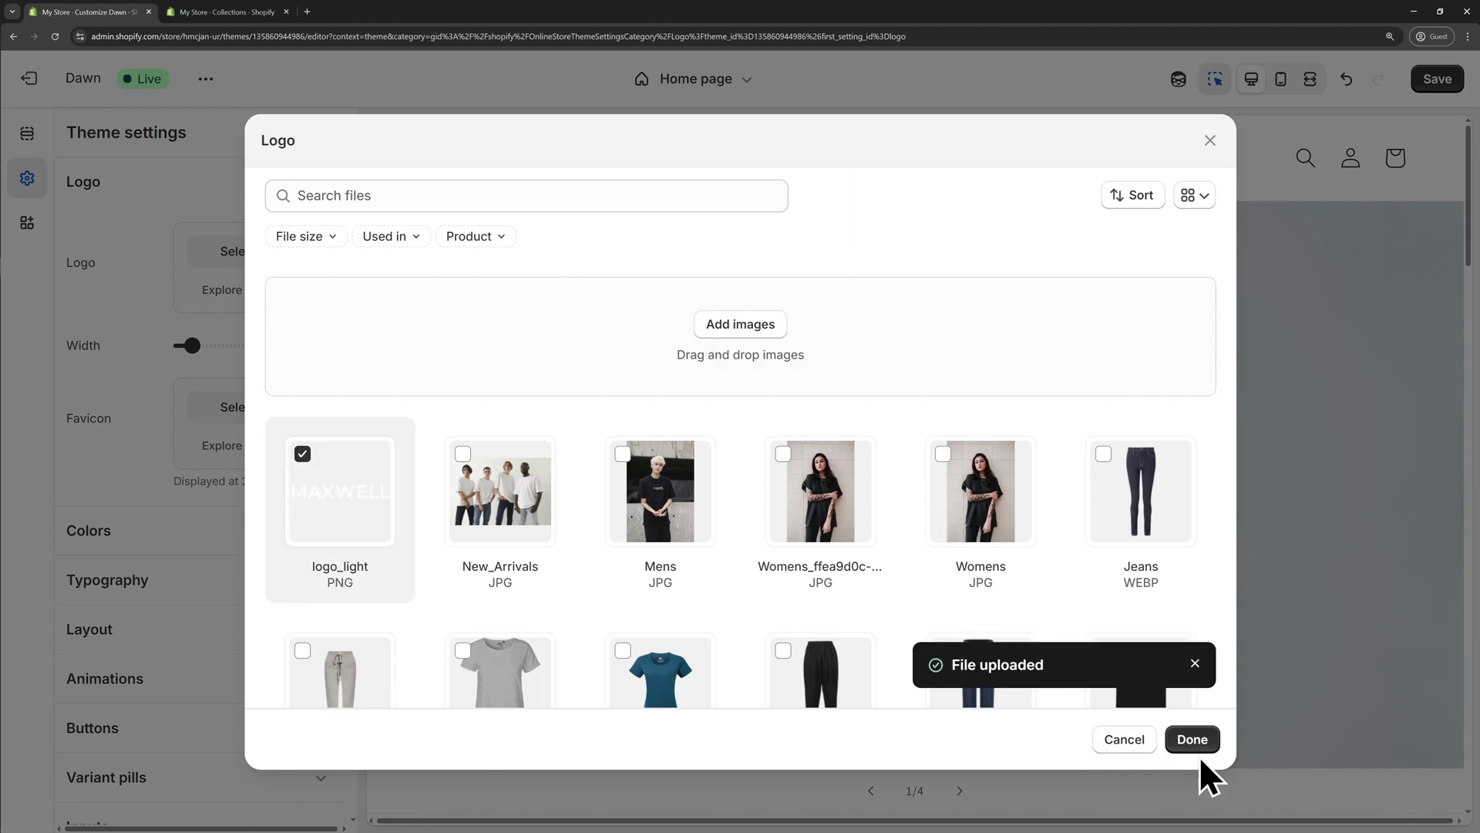
click(1200, 752)
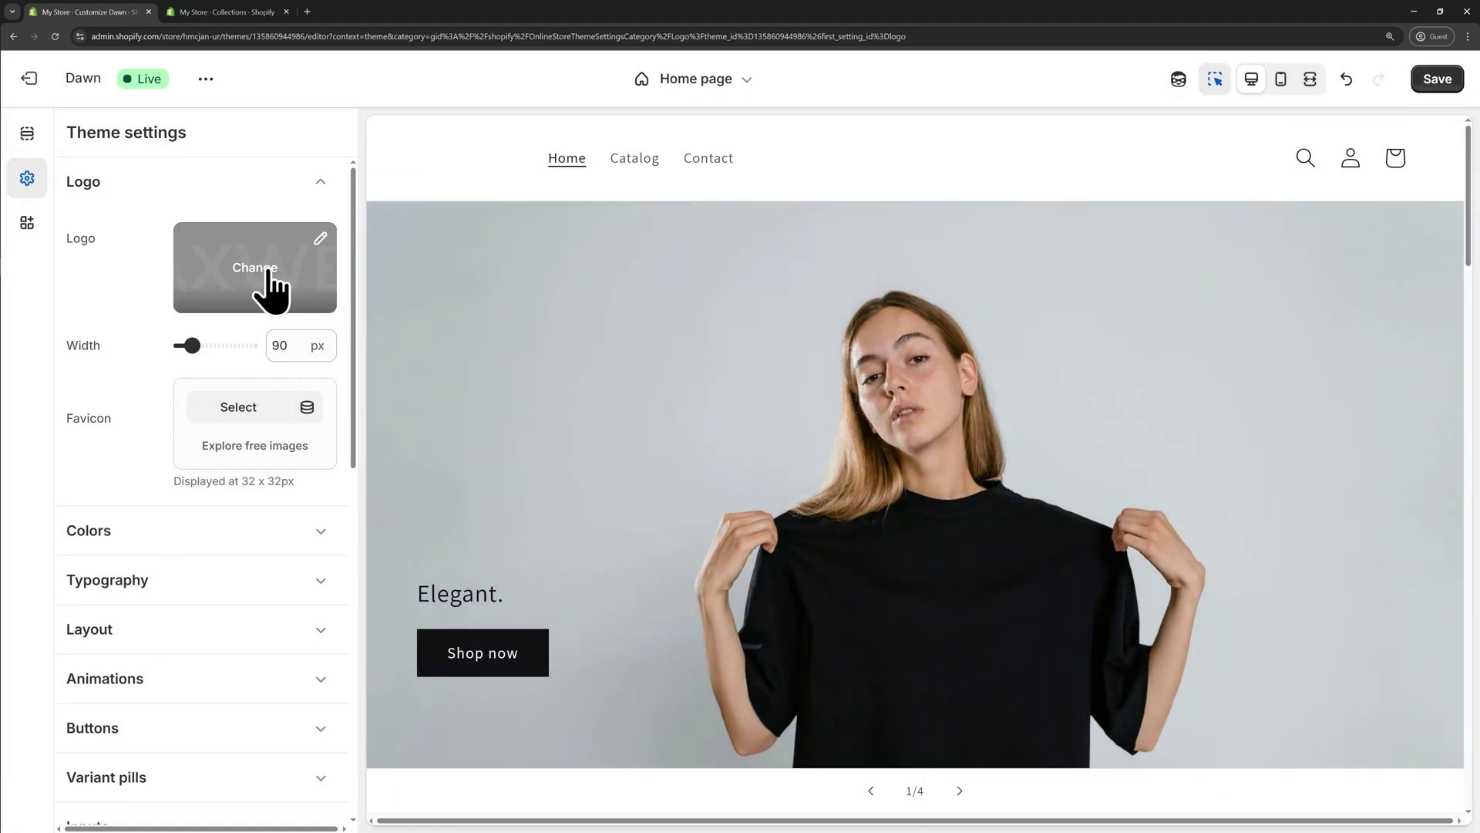
Set the Header section's color scheme to Scheme 4 and its logo position to Middle center.
click(468, 165)
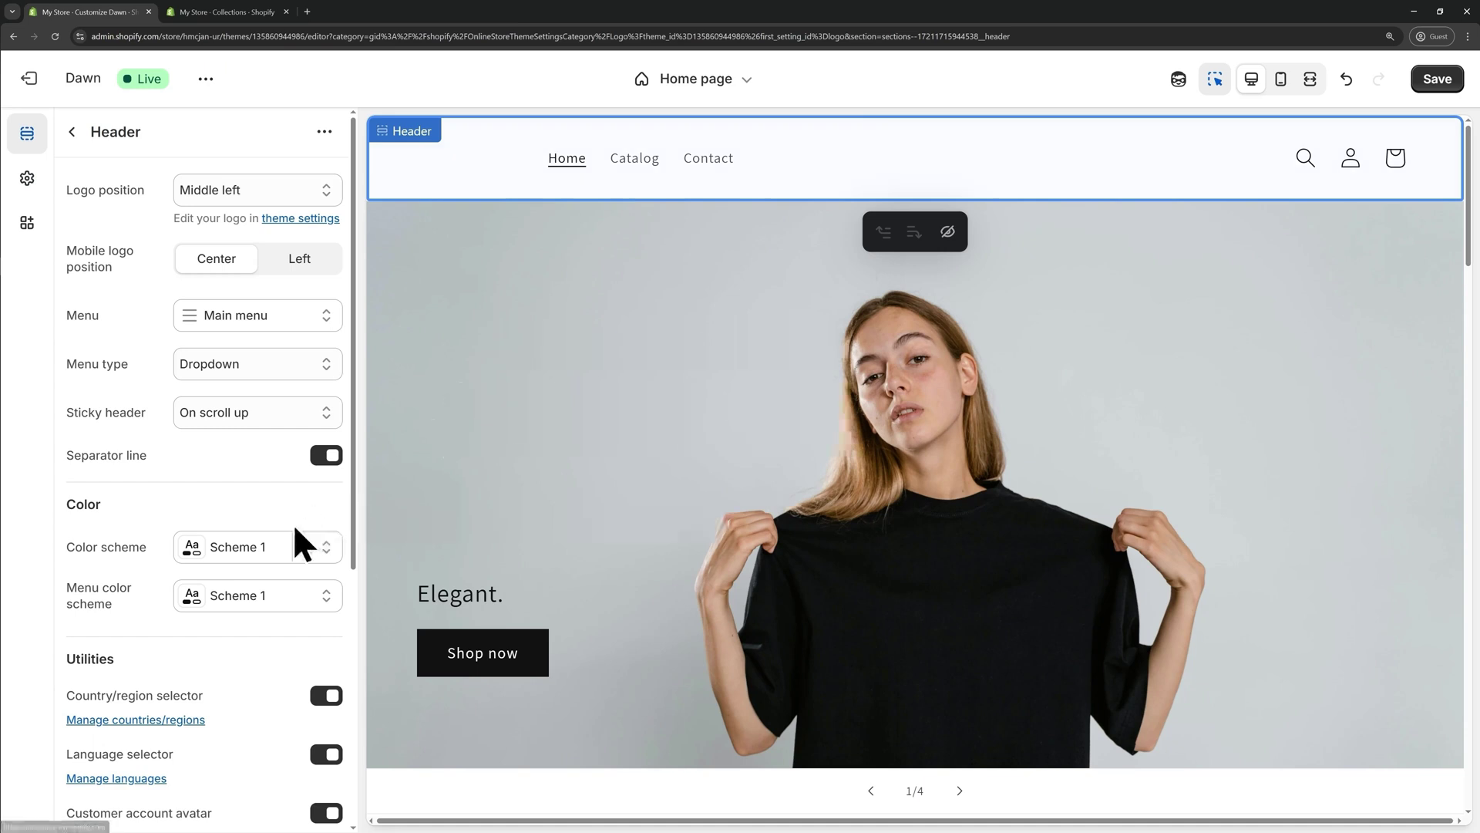
click(254, 549)
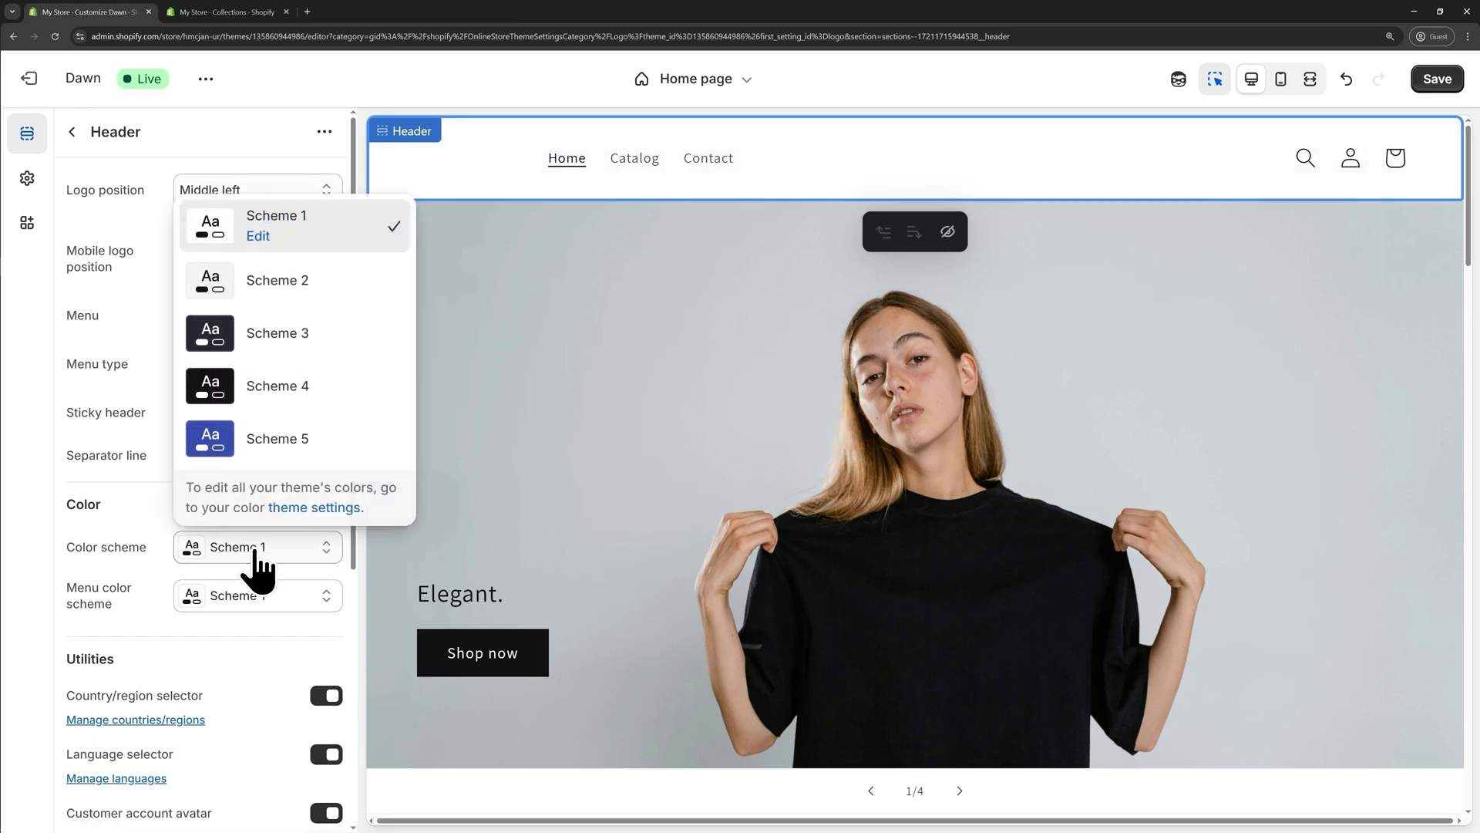
click(304, 393)
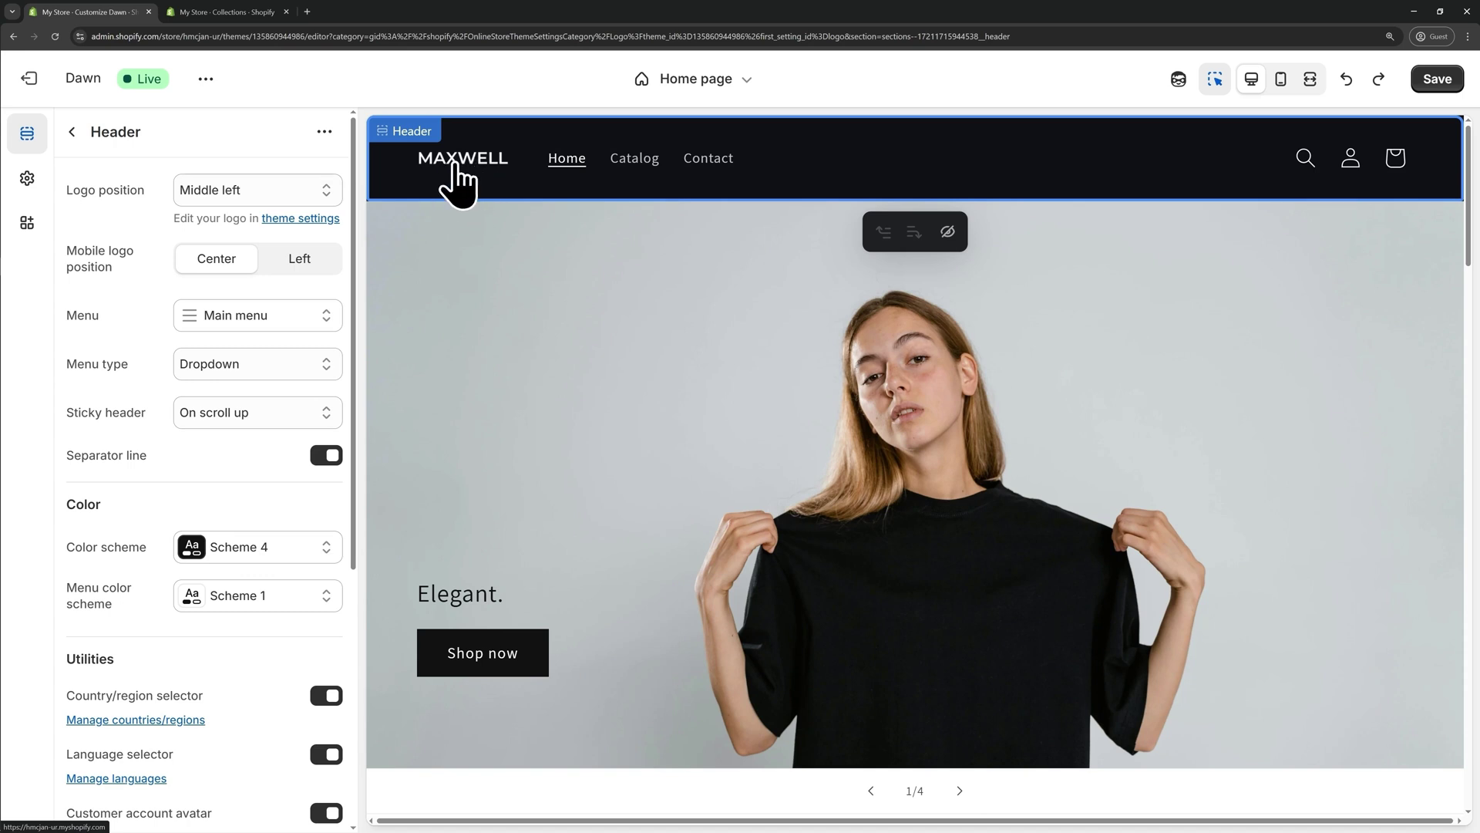
click(215, 193)
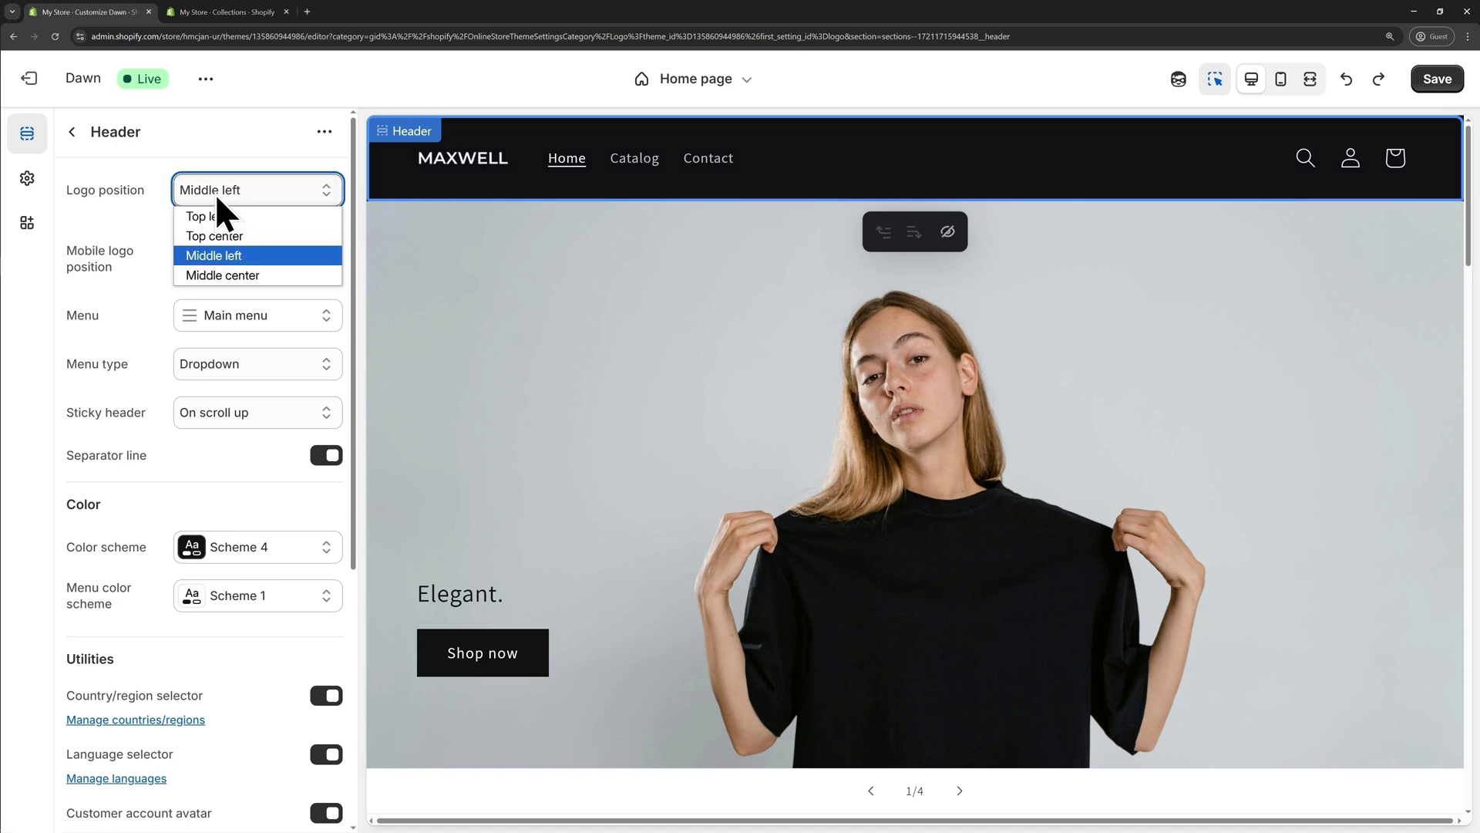
click(231, 276)
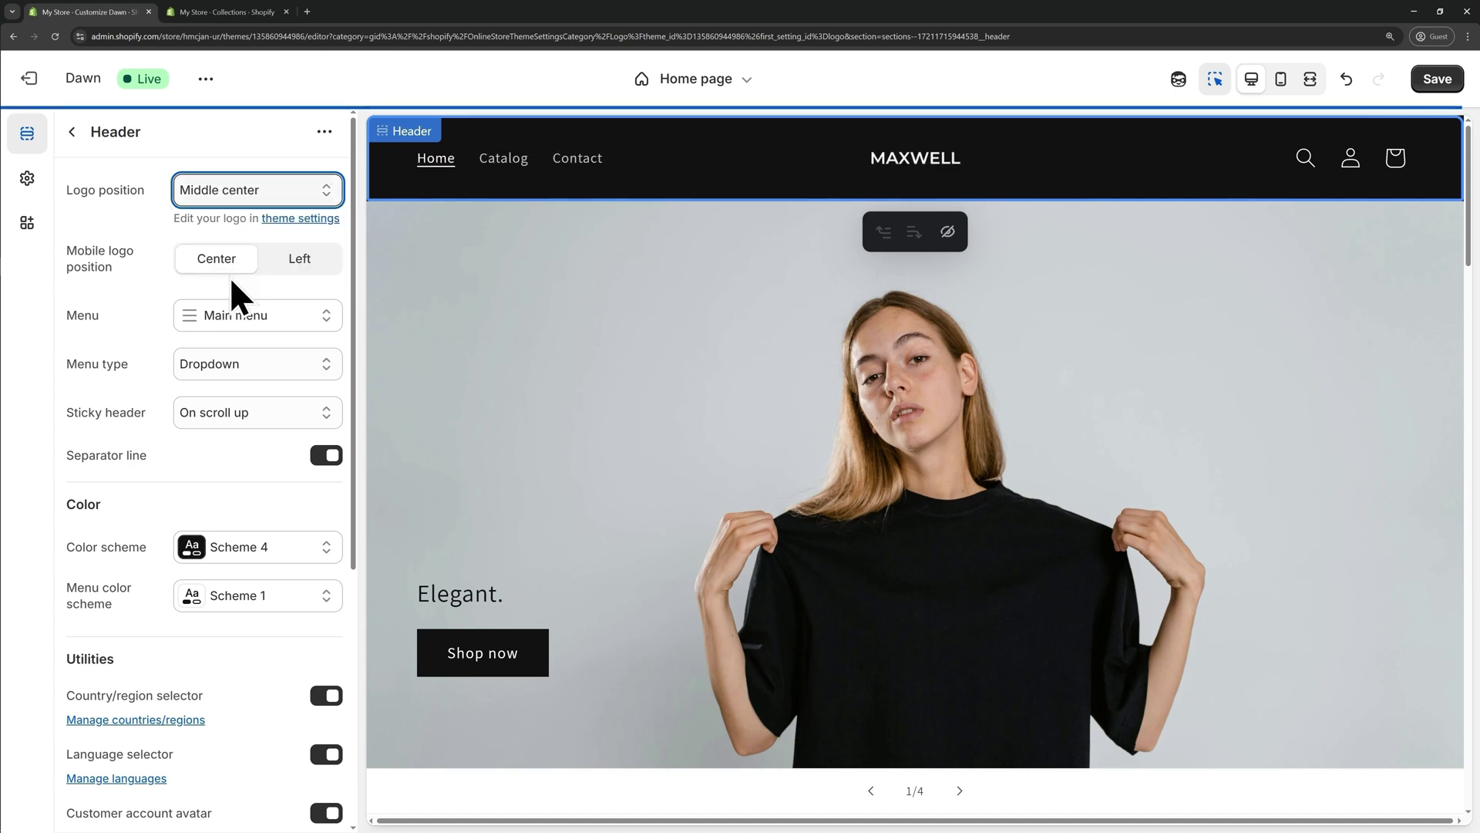
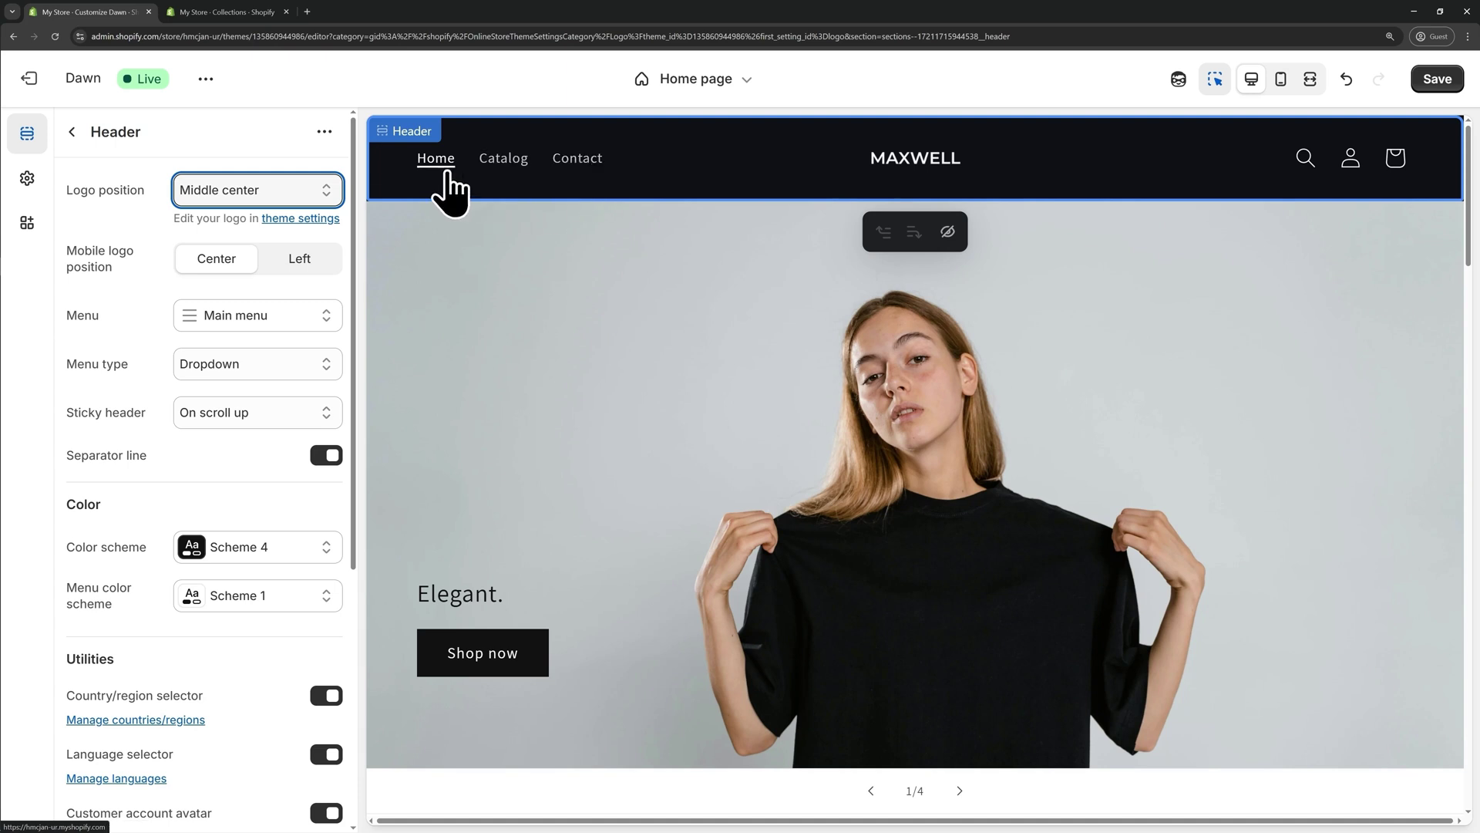
Switch to the Shopify admin, open the Main menu from the content menus, and remove its Home, Catalog and Contact items.
click(238, 7)
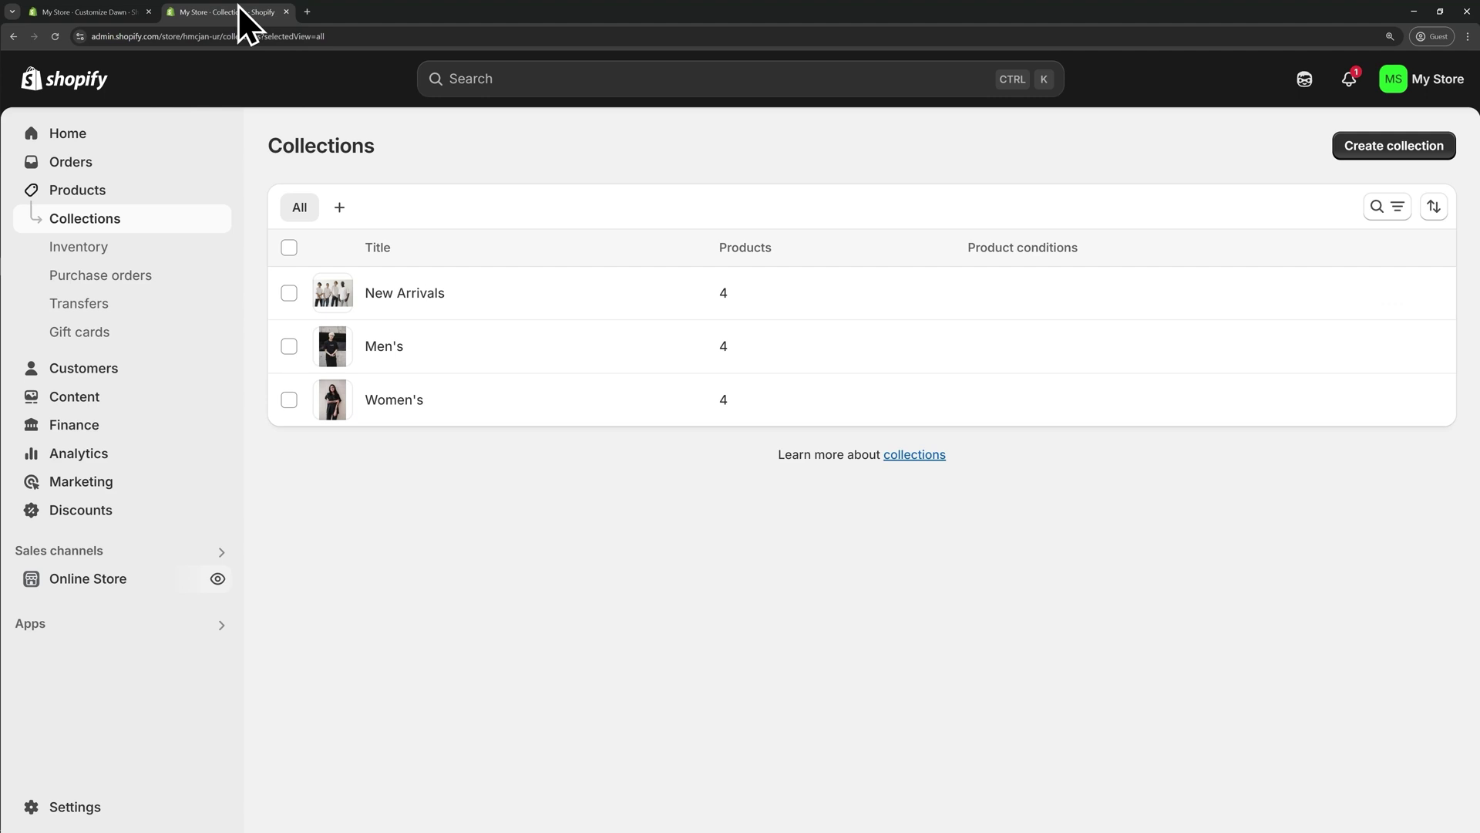
click(95, 396)
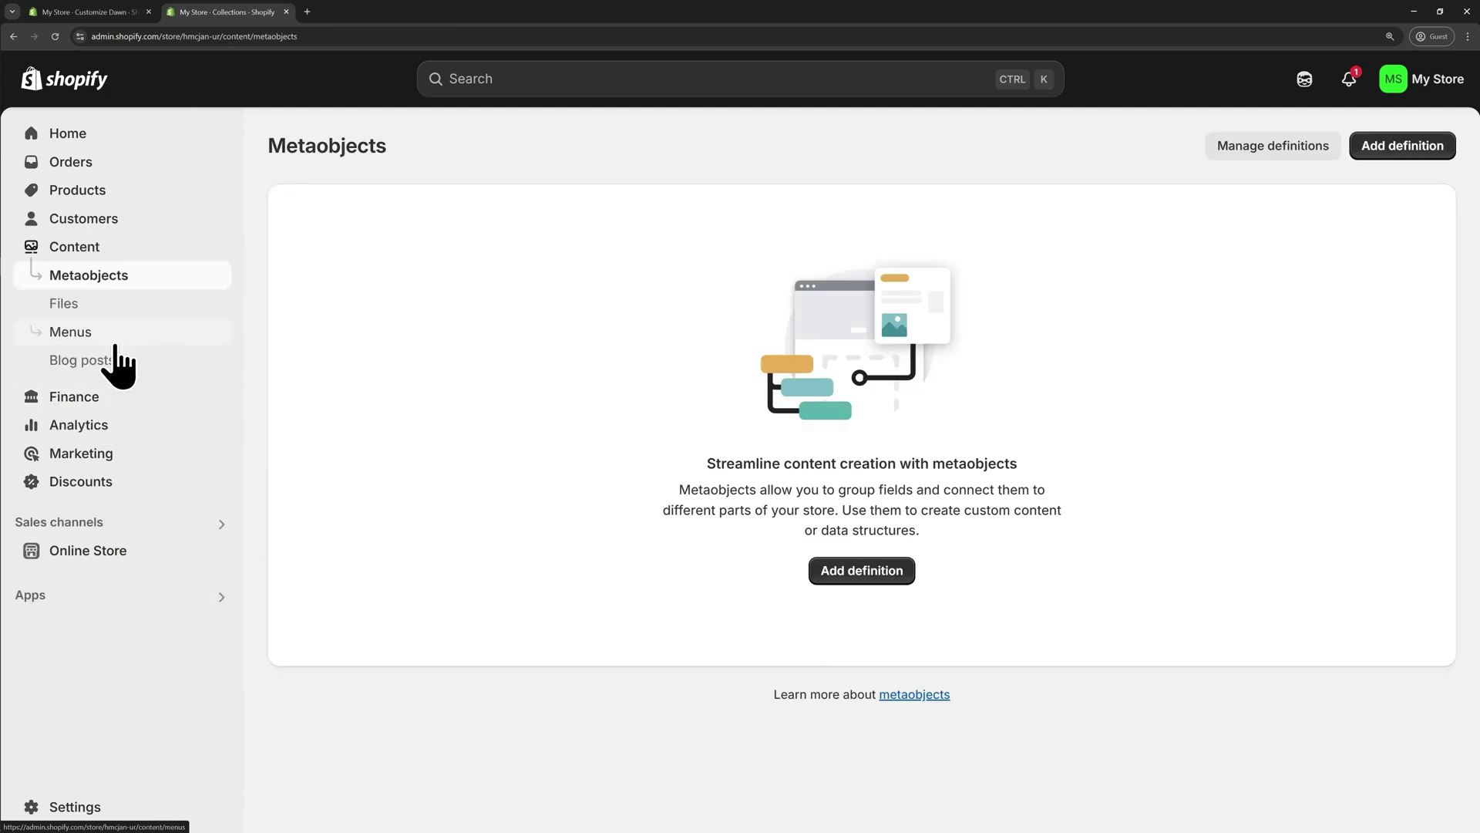
click(91, 336)
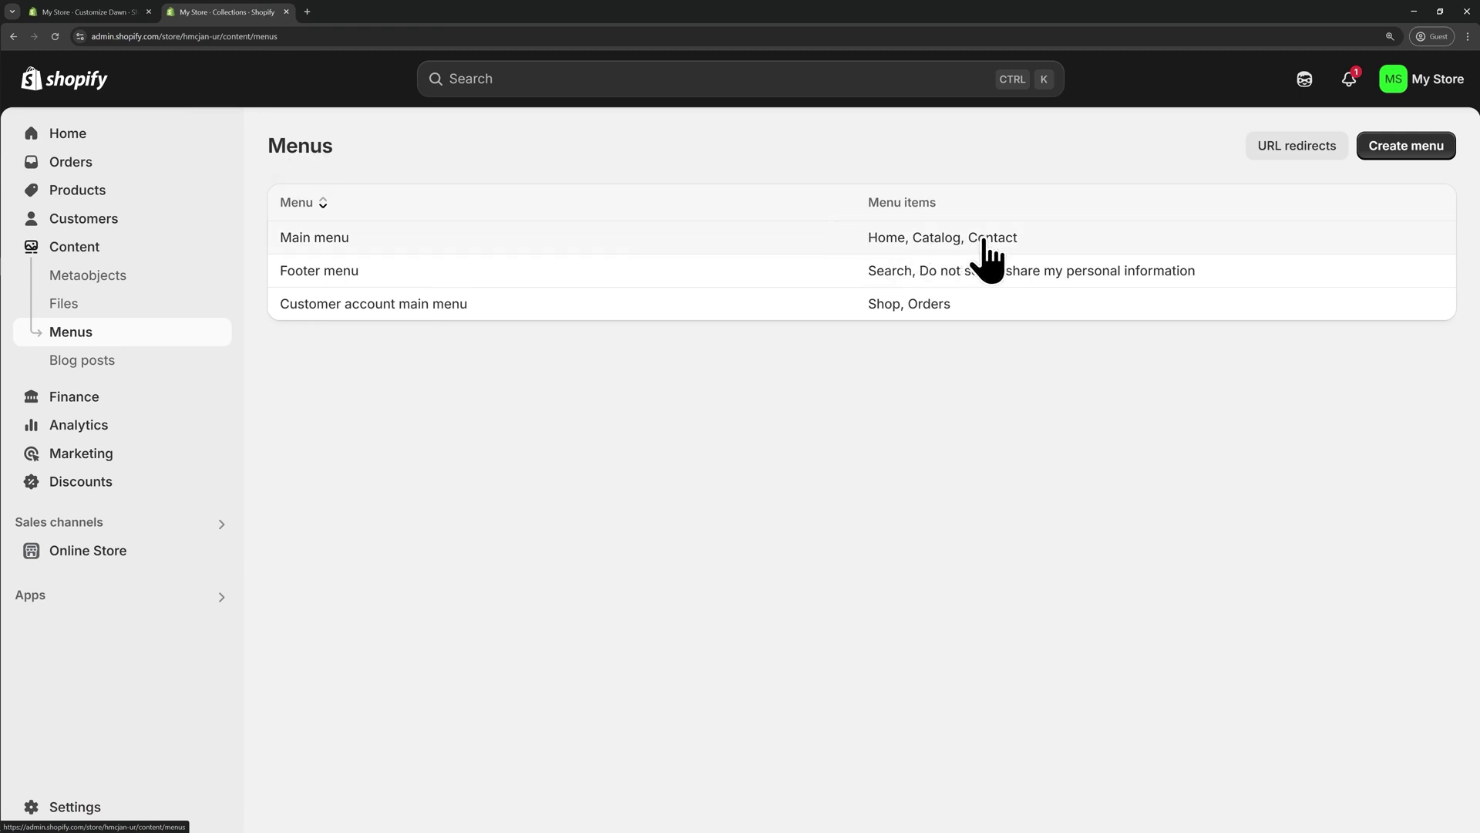
click(472, 240)
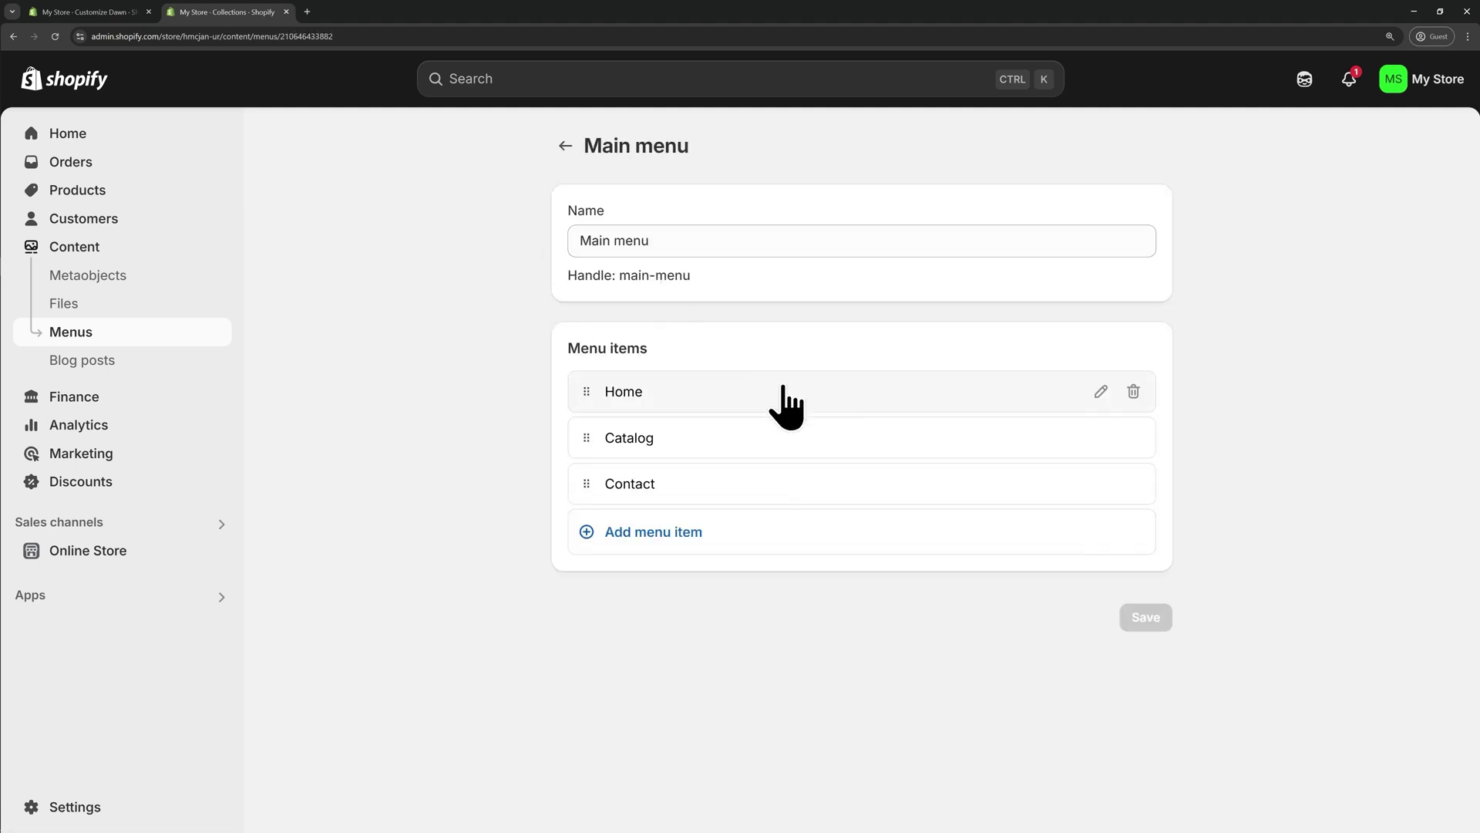
click(1134, 391)
click(1026, 492)
click(1132, 391)
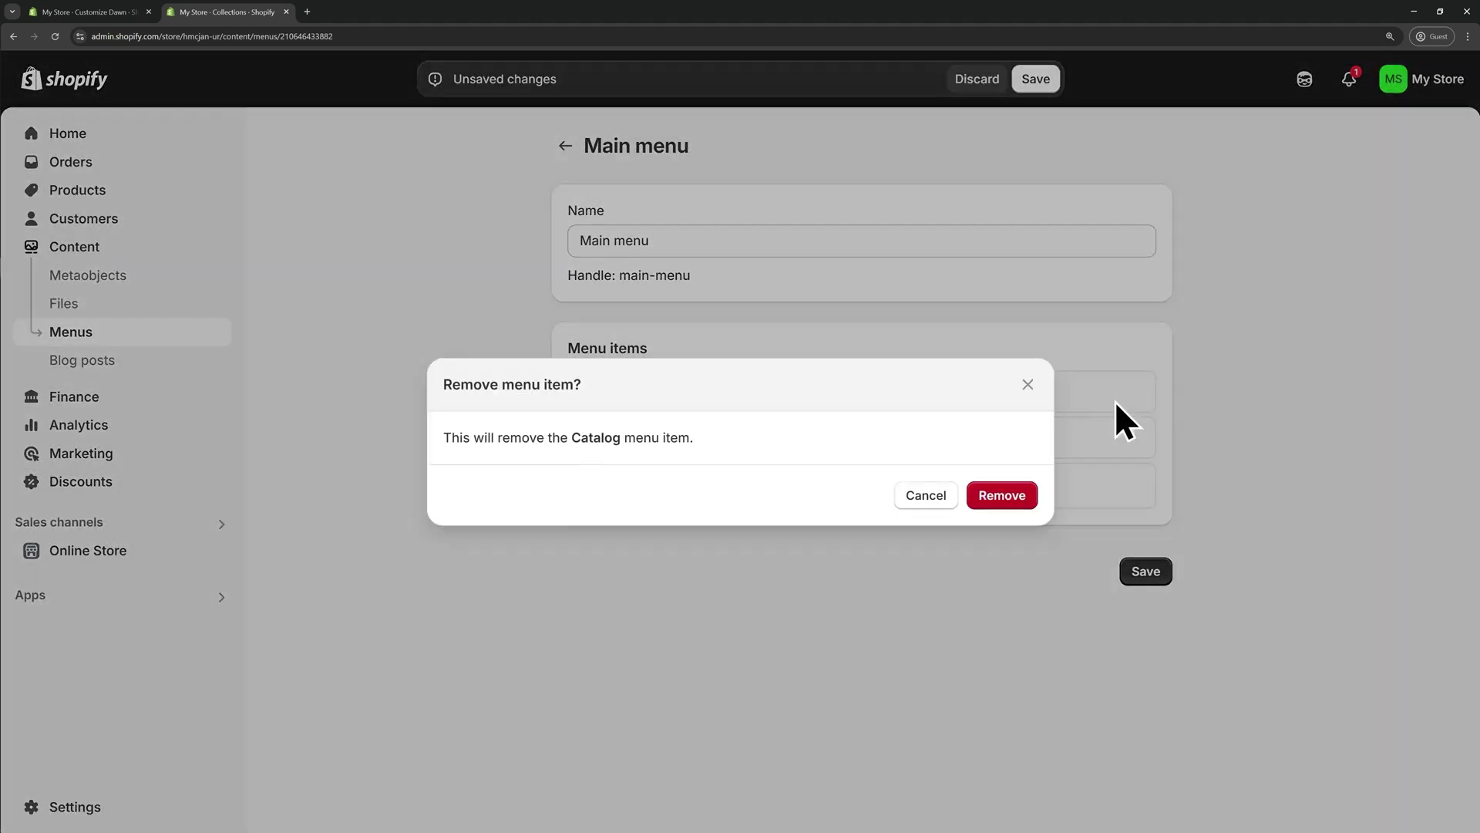
click(1005, 492)
click(1134, 390)
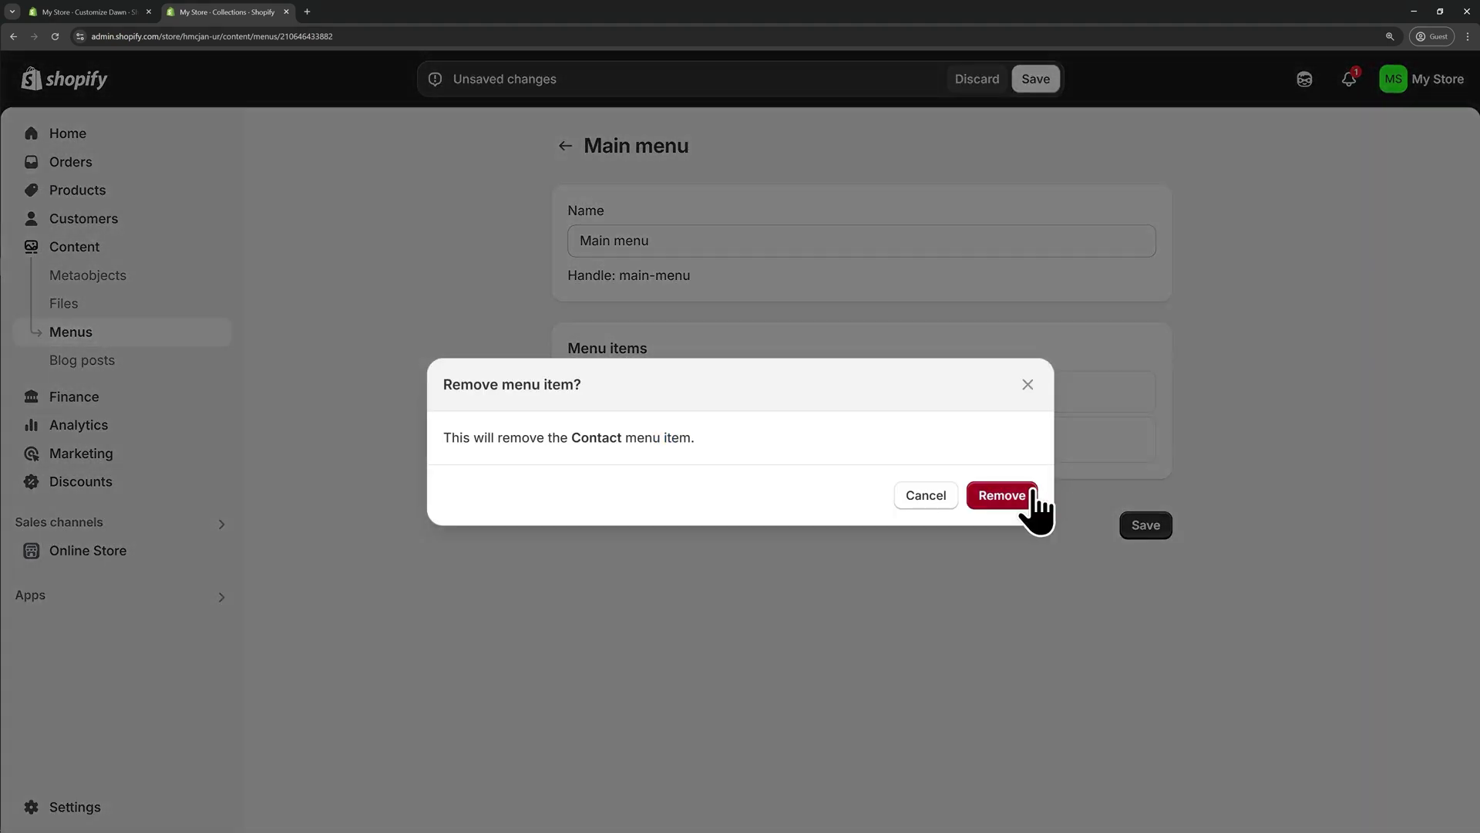
click(1010, 493)
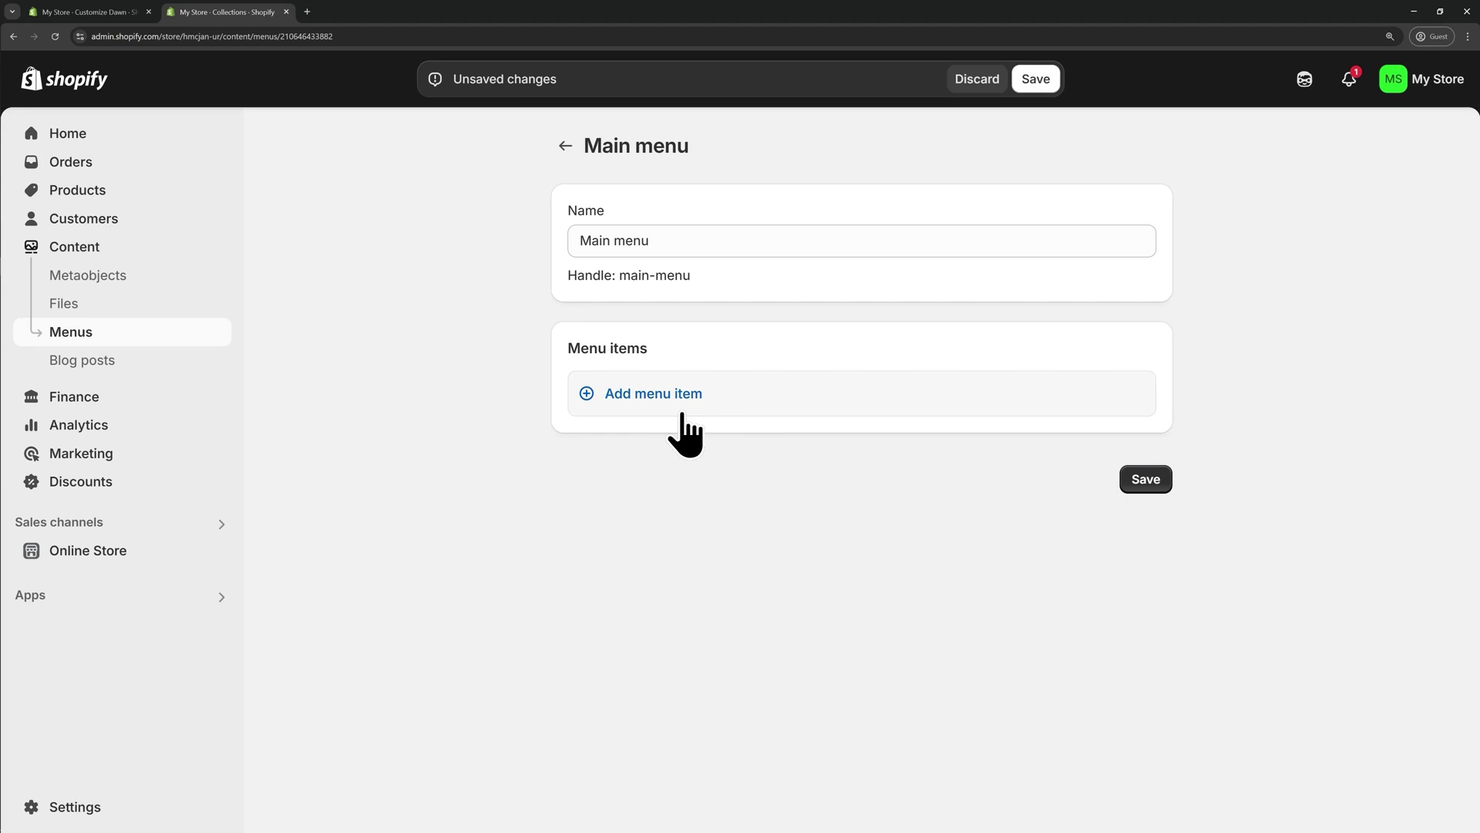
Add a Main menu item labelled "New Arrivals" that links to the New Arrivals collection.
click(653, 398)
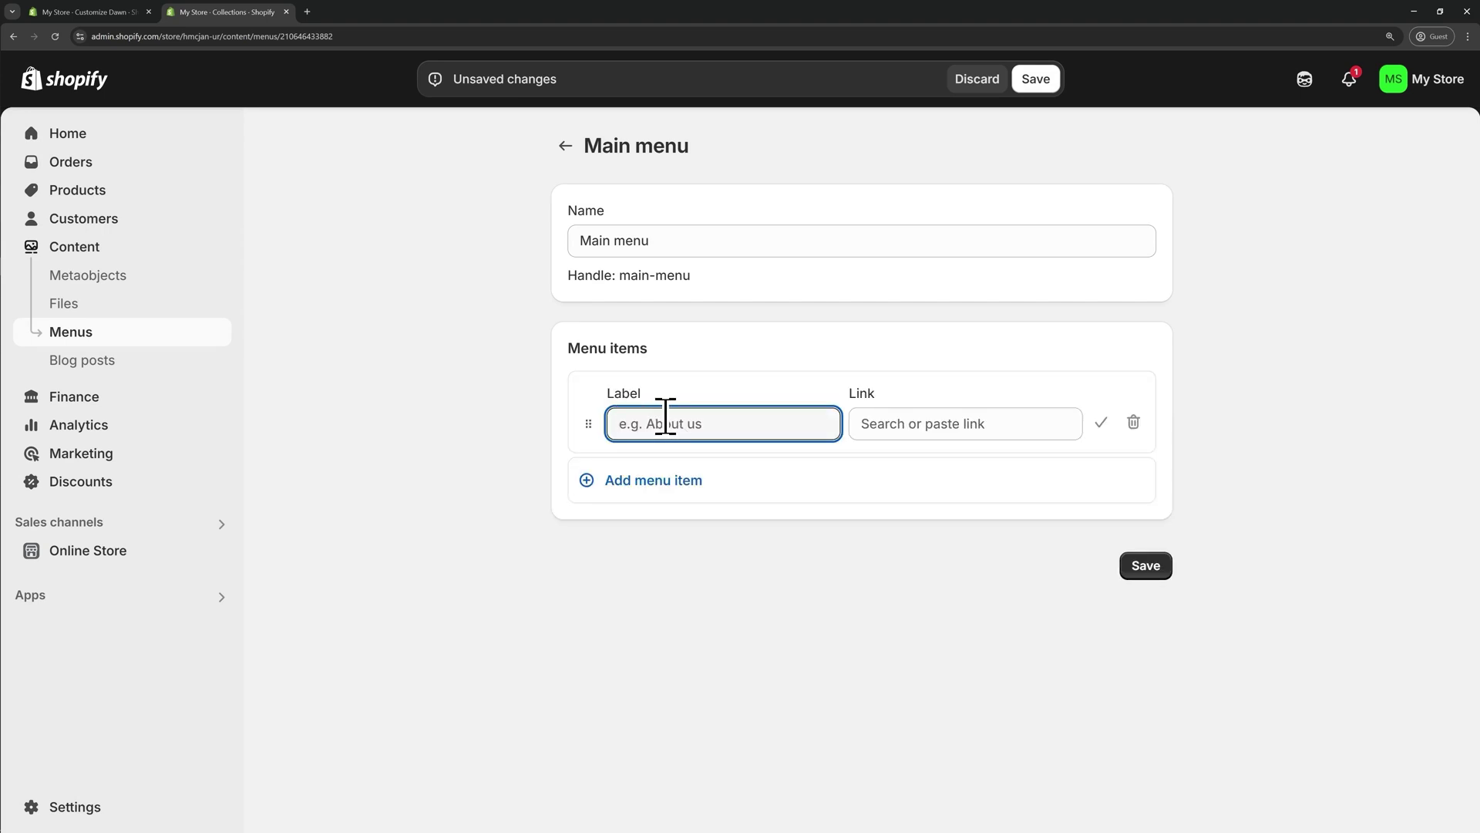
text(New Arrivals)
click(889, 426)
click(945, 589)
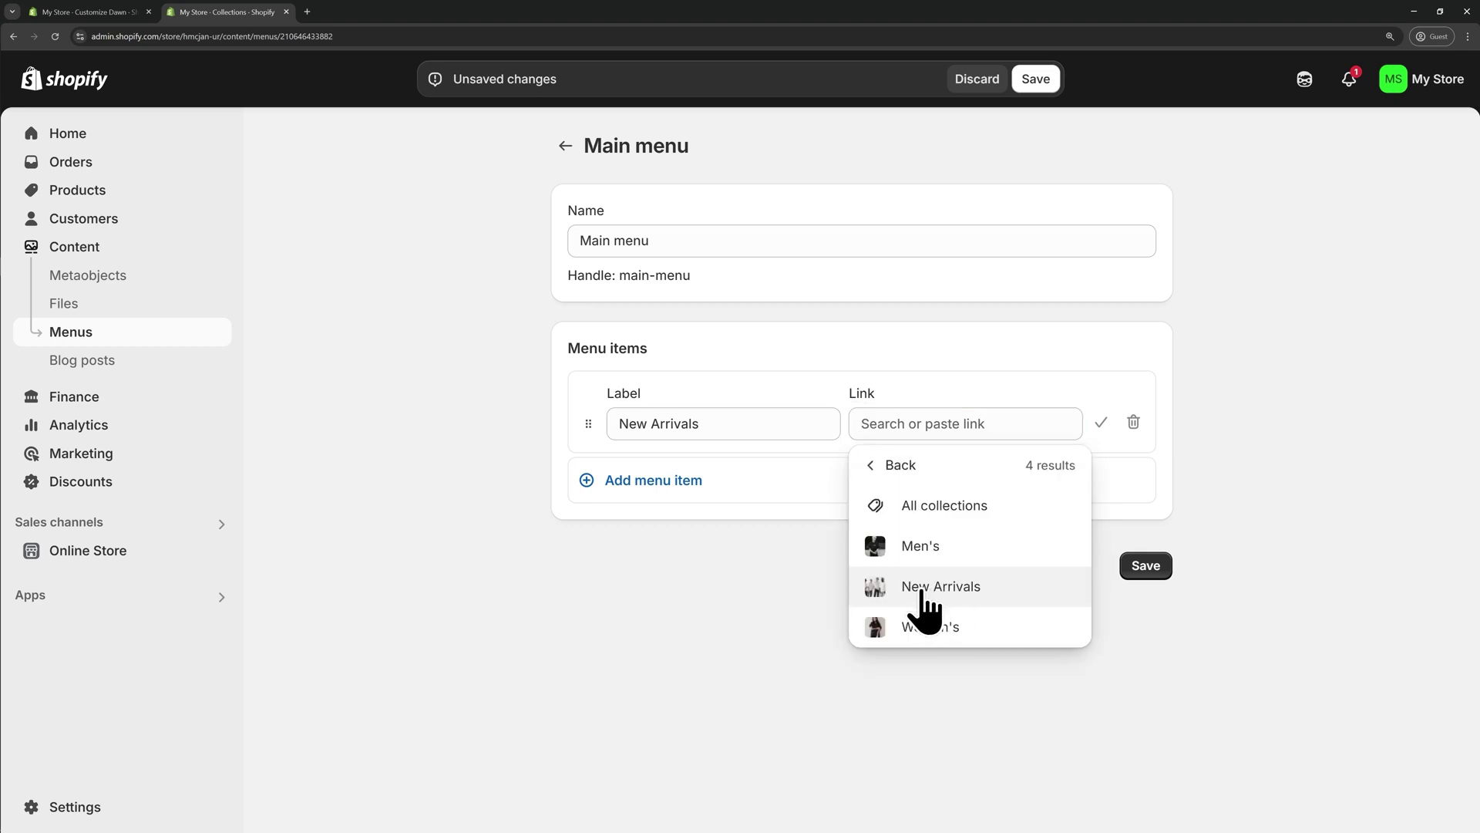
click(926, 590)
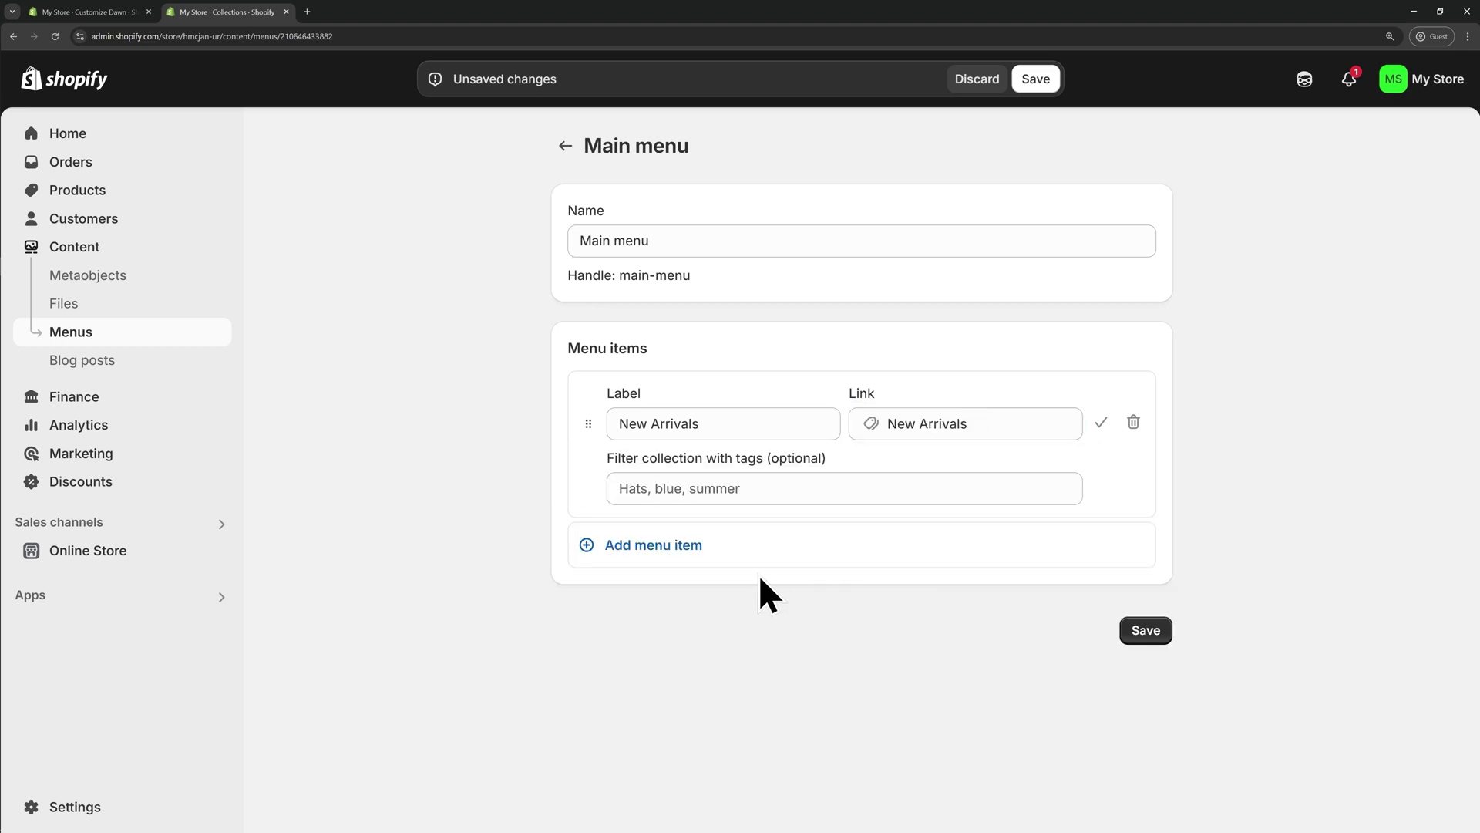
Add a second Main menu item labelled "Women's" that links to the Women's collection.
click(667, 547)
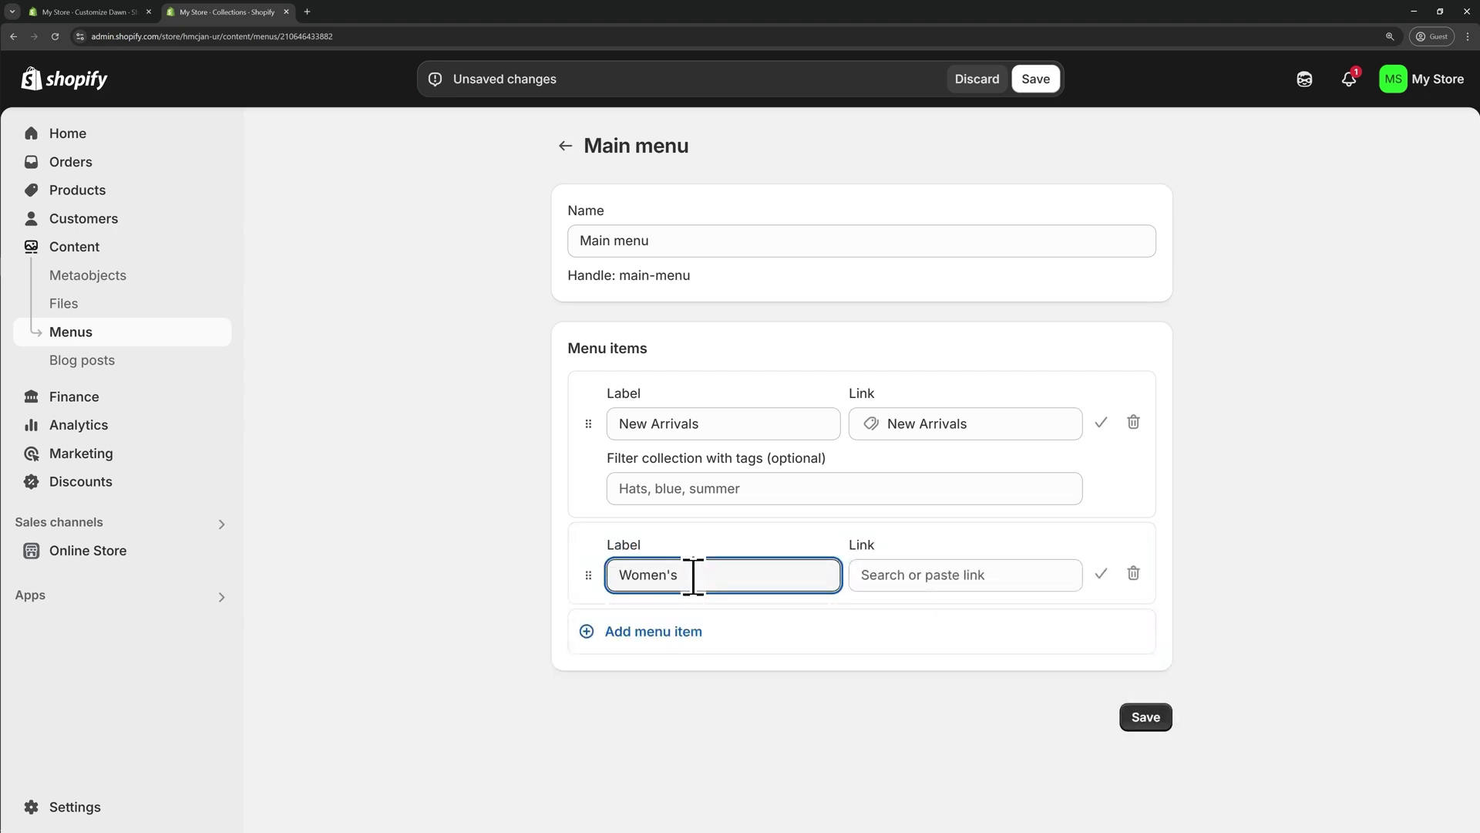
click(922, 576)
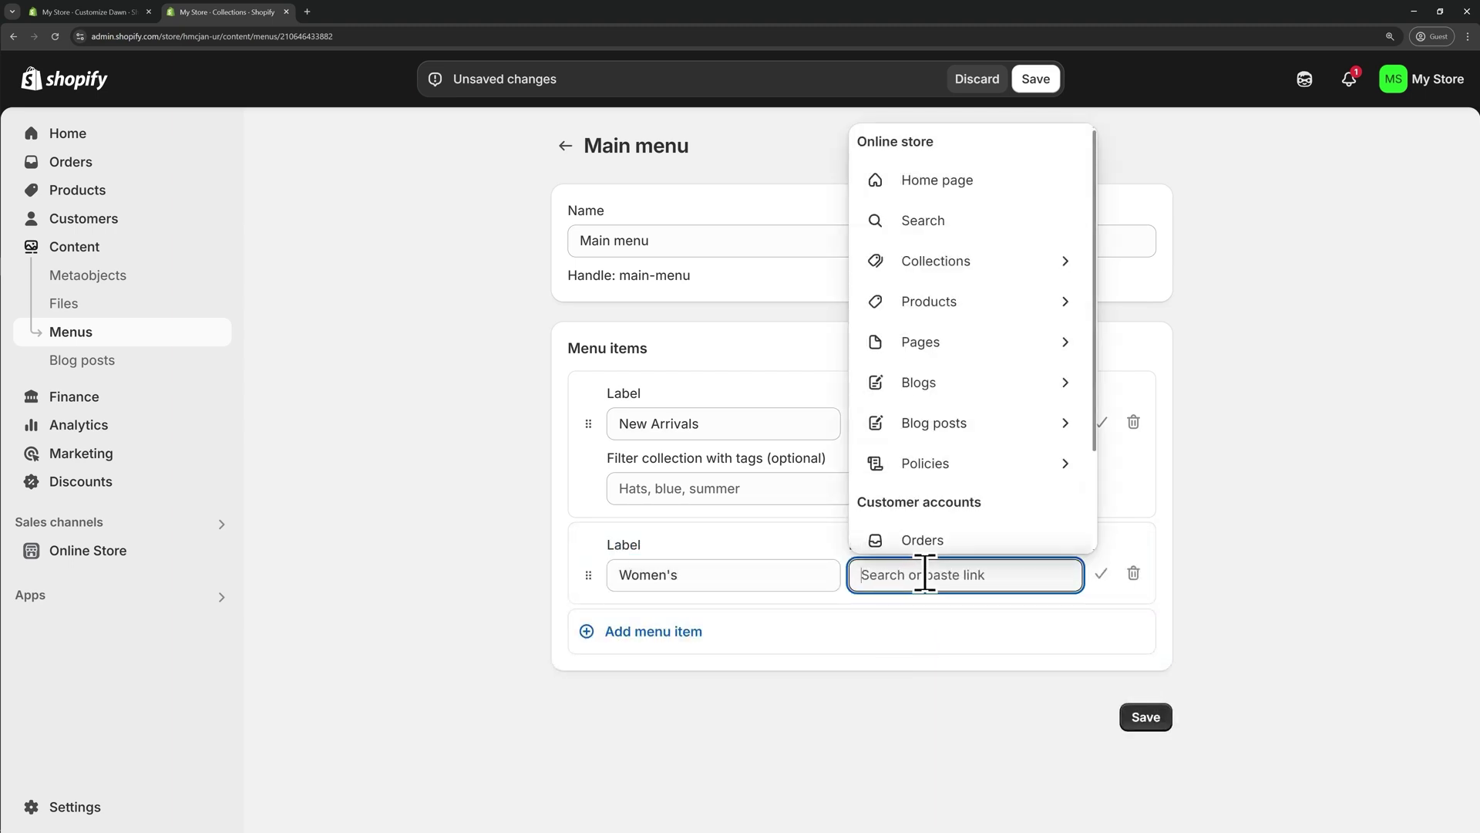
click(934, 276)
click(922, 782)
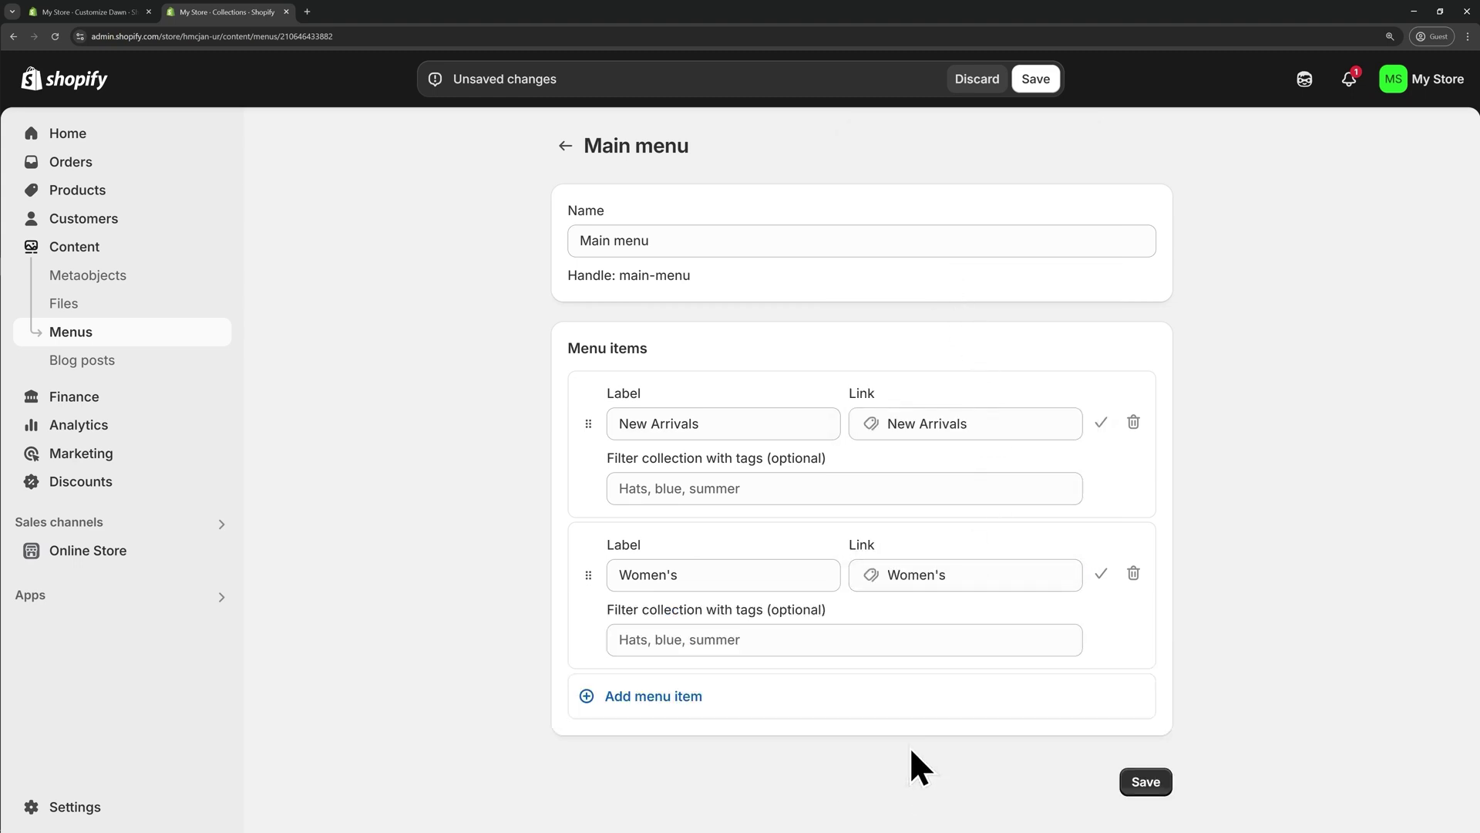
Add a third Main menu item labelled "Men's" that links to the Men's collection.
click(886, 696)
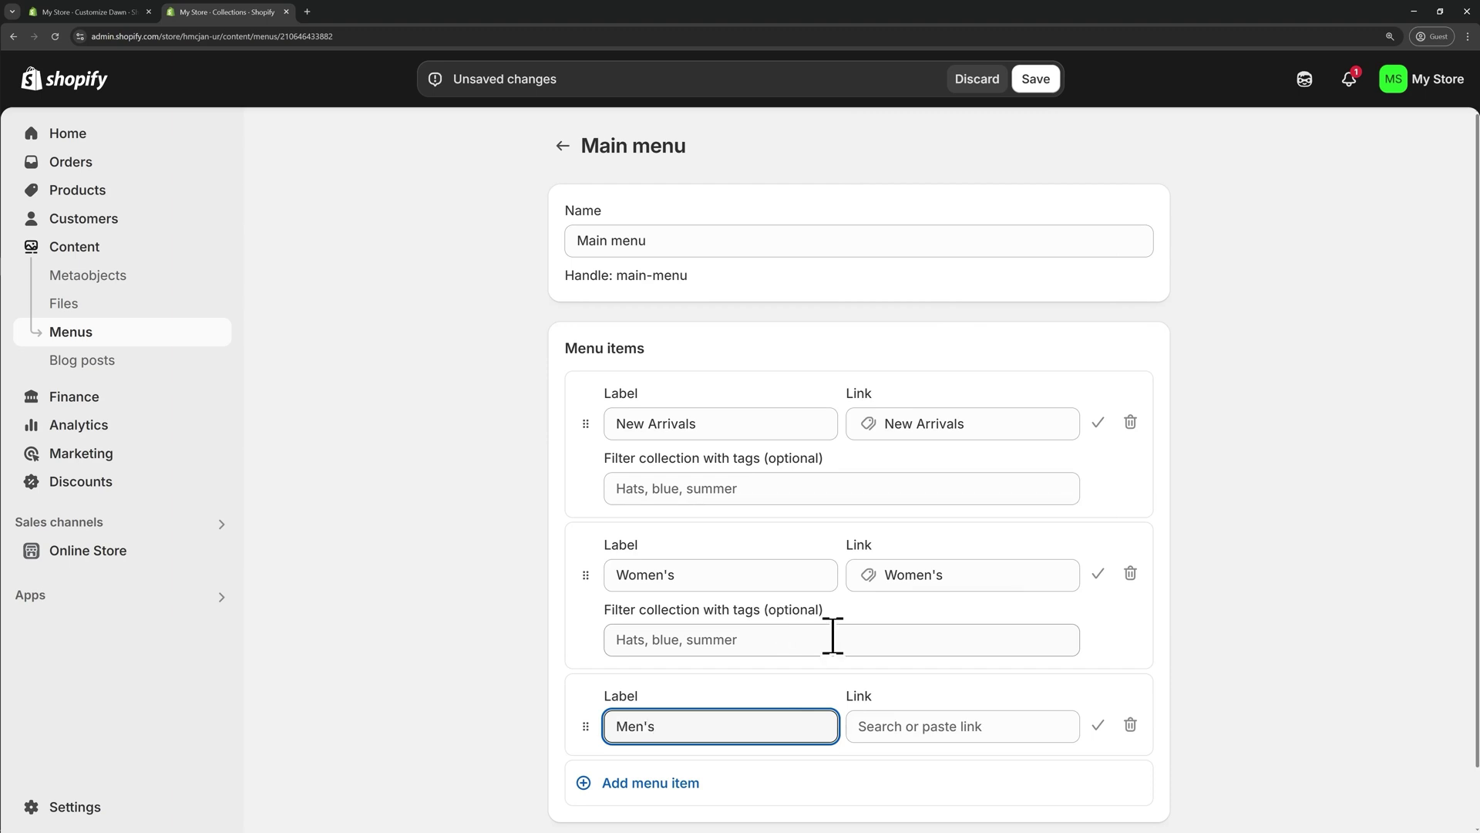
click(958, 726)
click(925, 337)
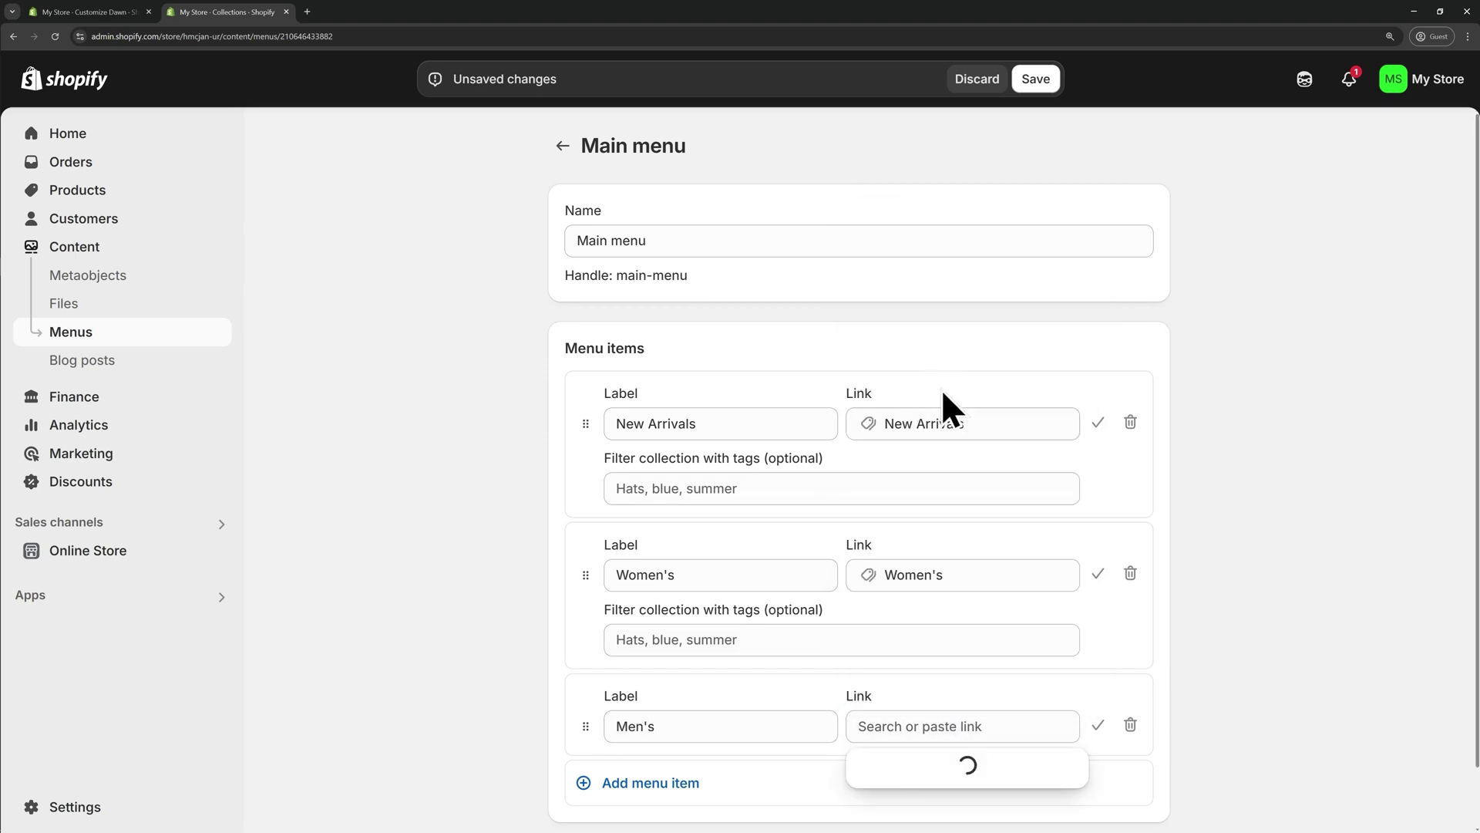
click(930, 604)
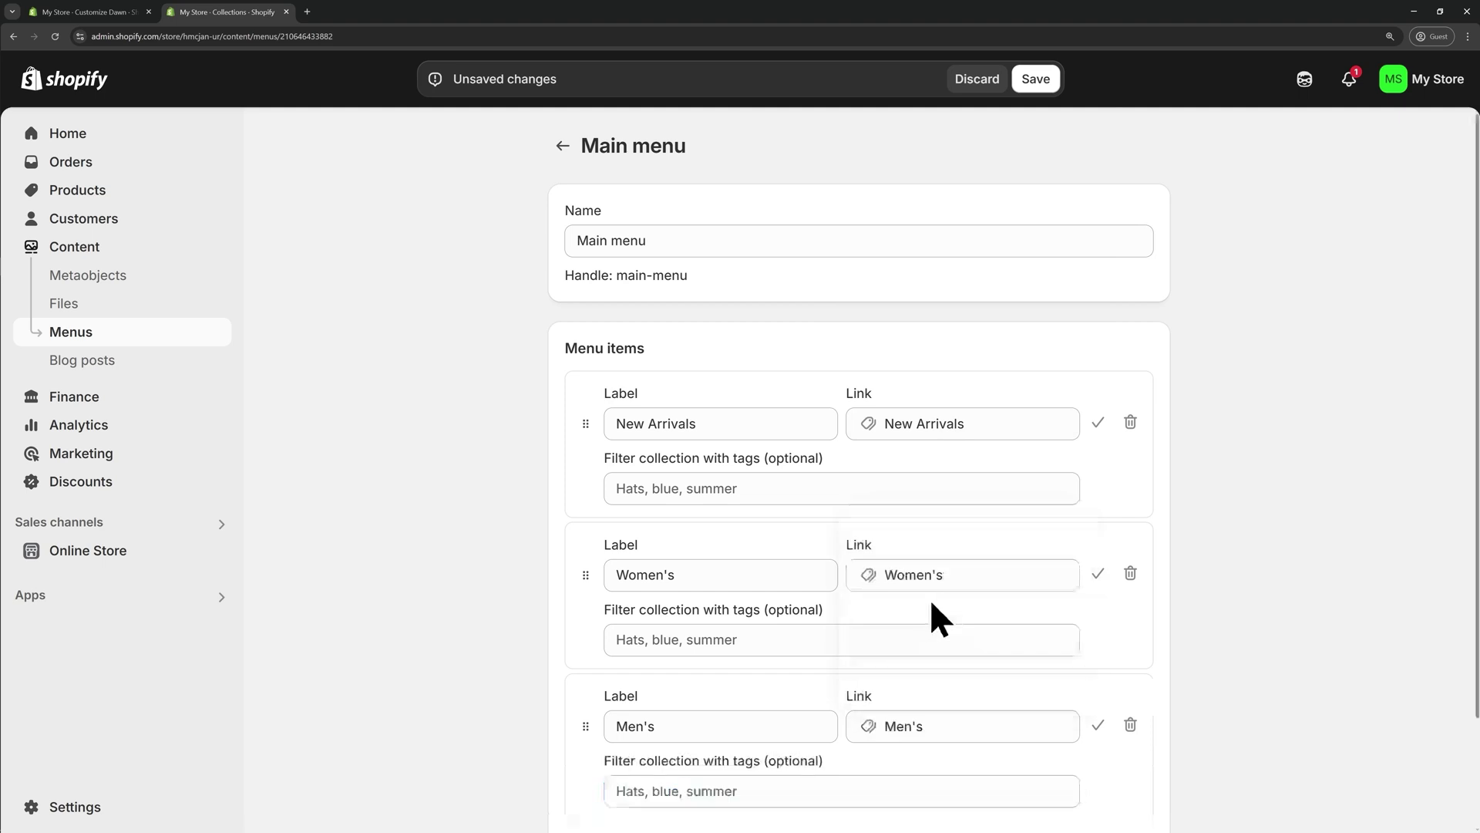
Confirm the New Arrivals, Women's and Men's menu items and save the Main menu.
click(1098, 424)
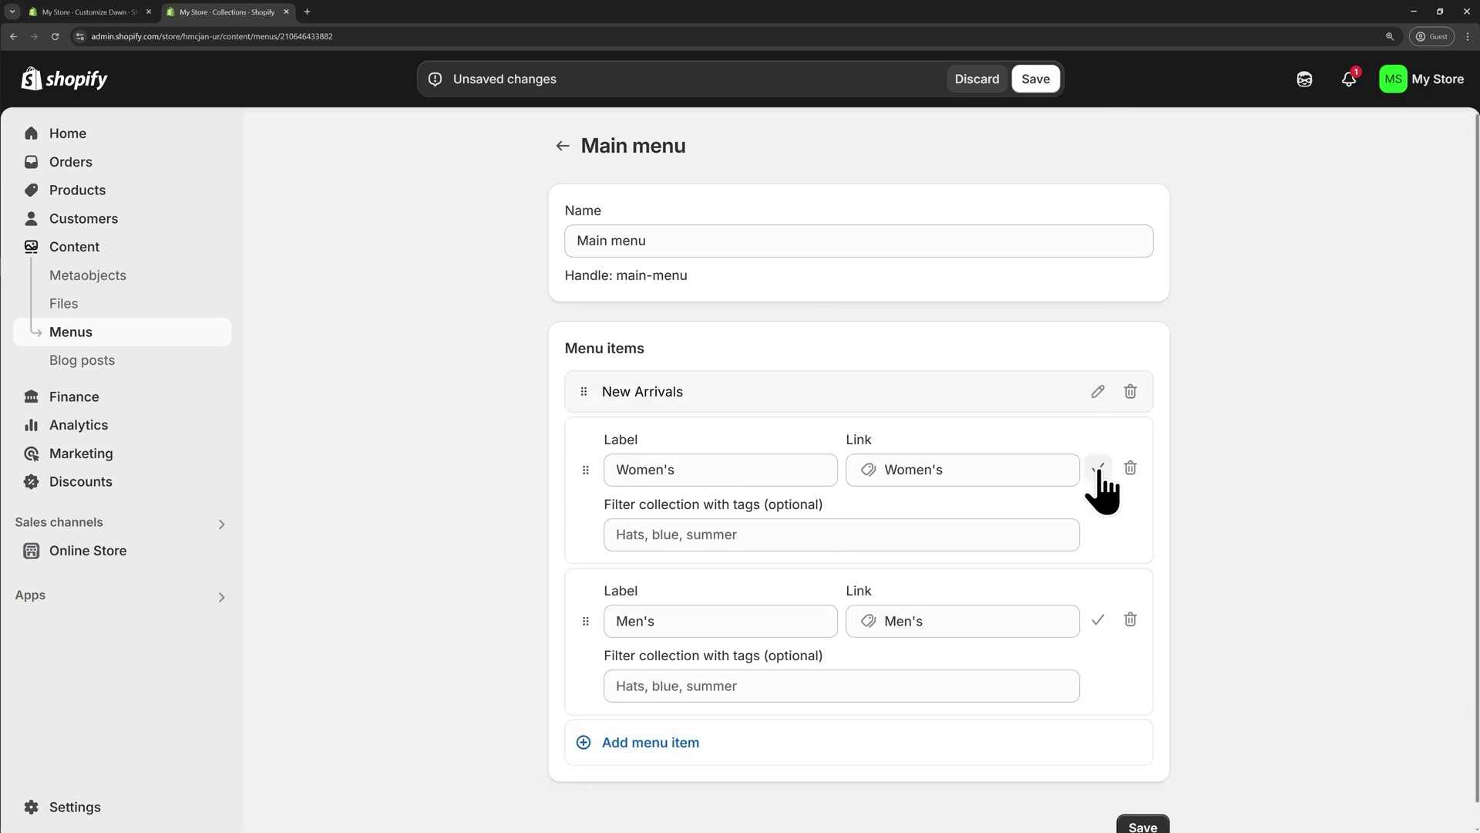
click(1099, 468)
click(1102, 514)
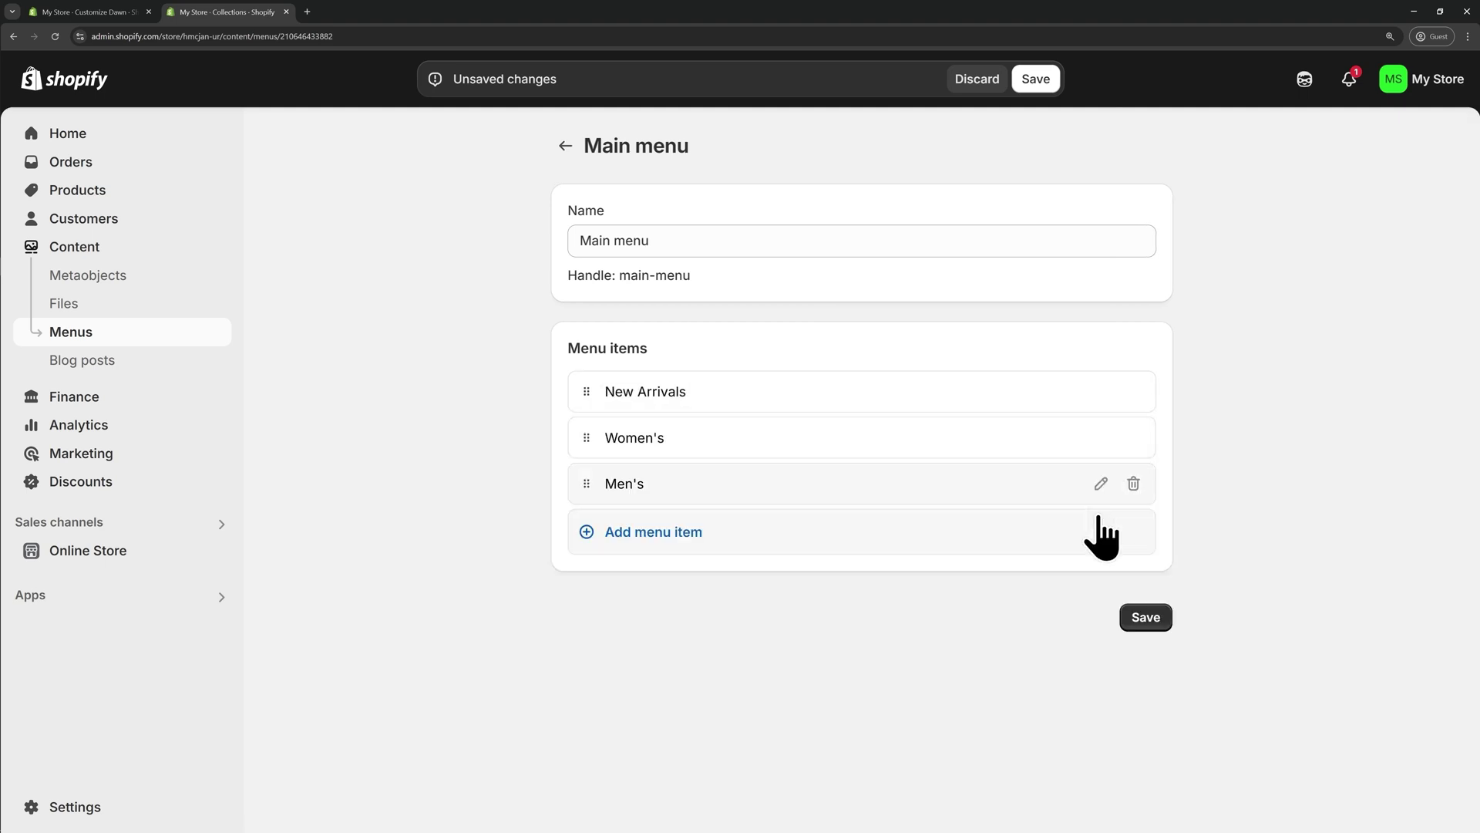
click(1148, 617)
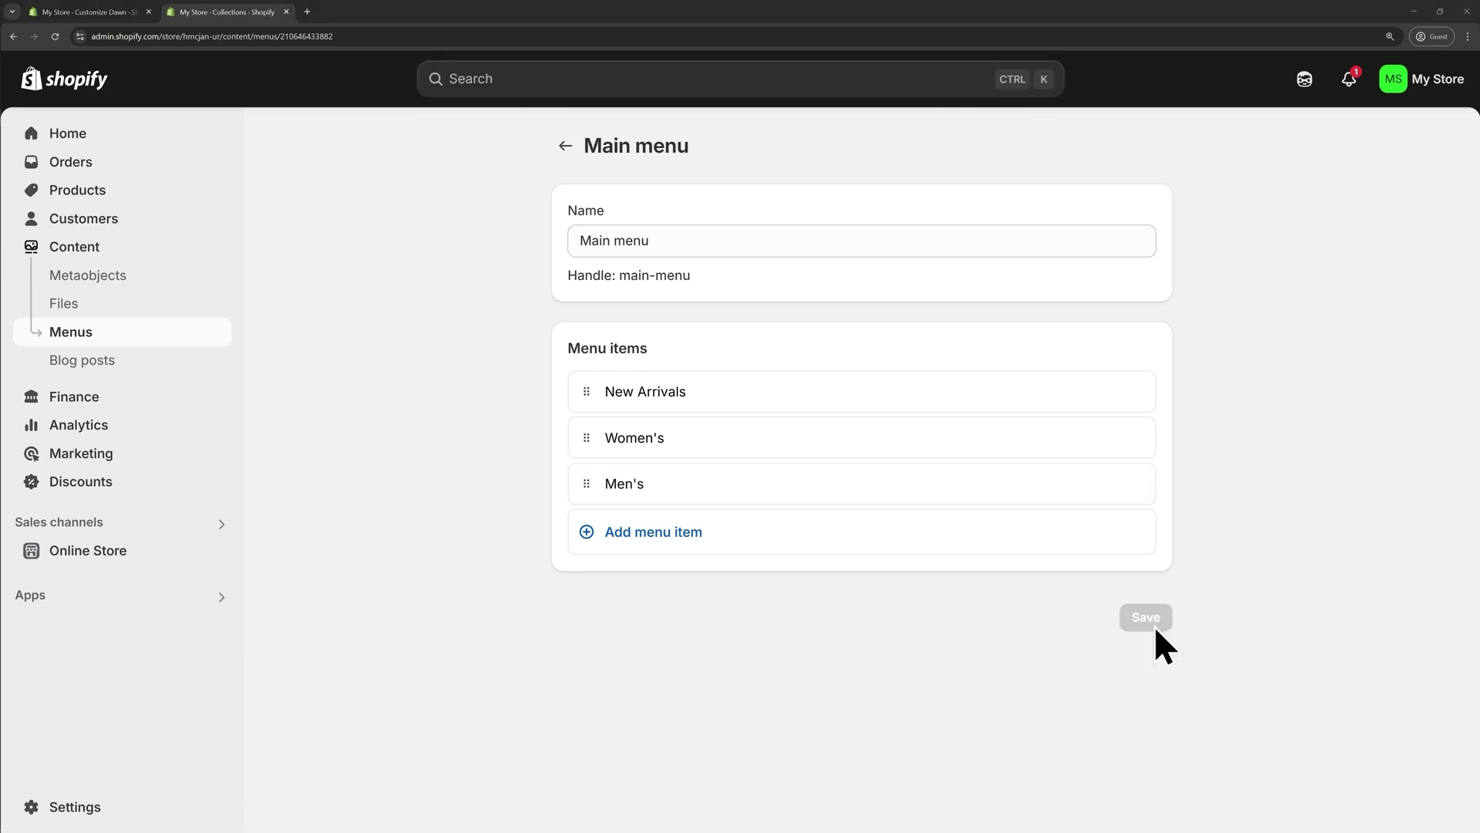
Save the header changes in the Dawn theme editor and test the header's Men's link and logo link in the preview.
click(121, 15)
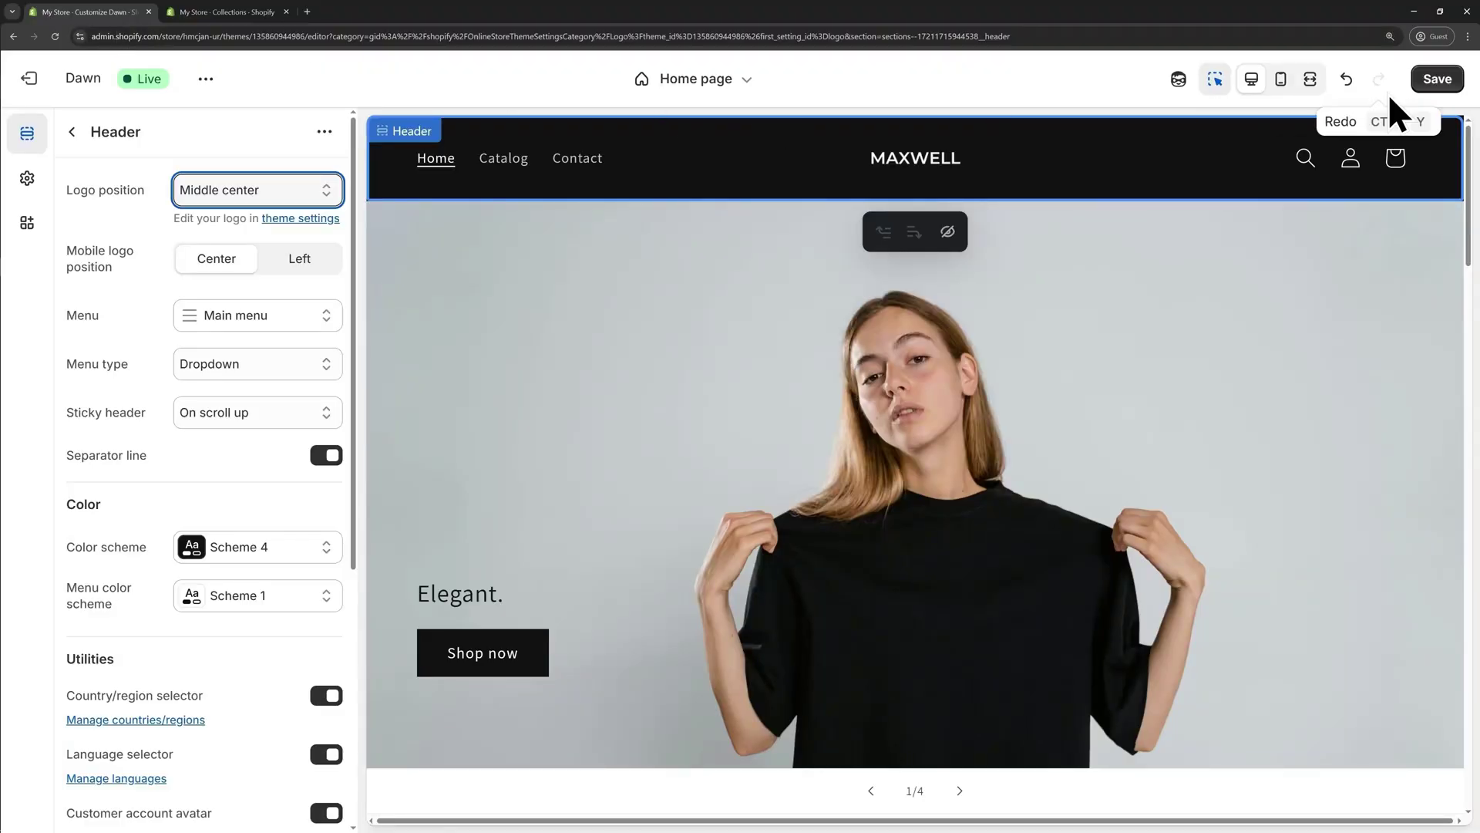
click(1432, 80)
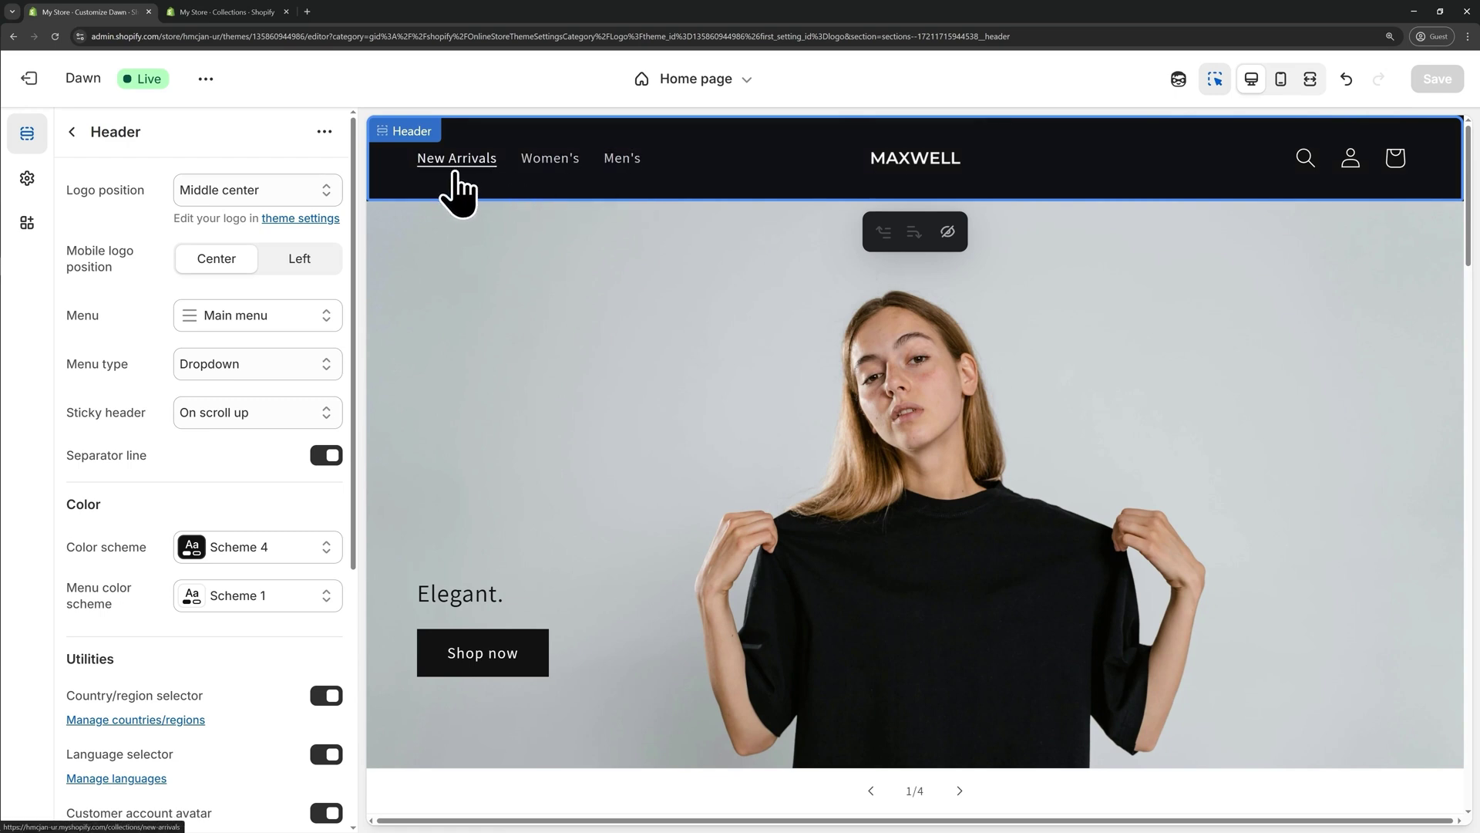
click(624, 165)
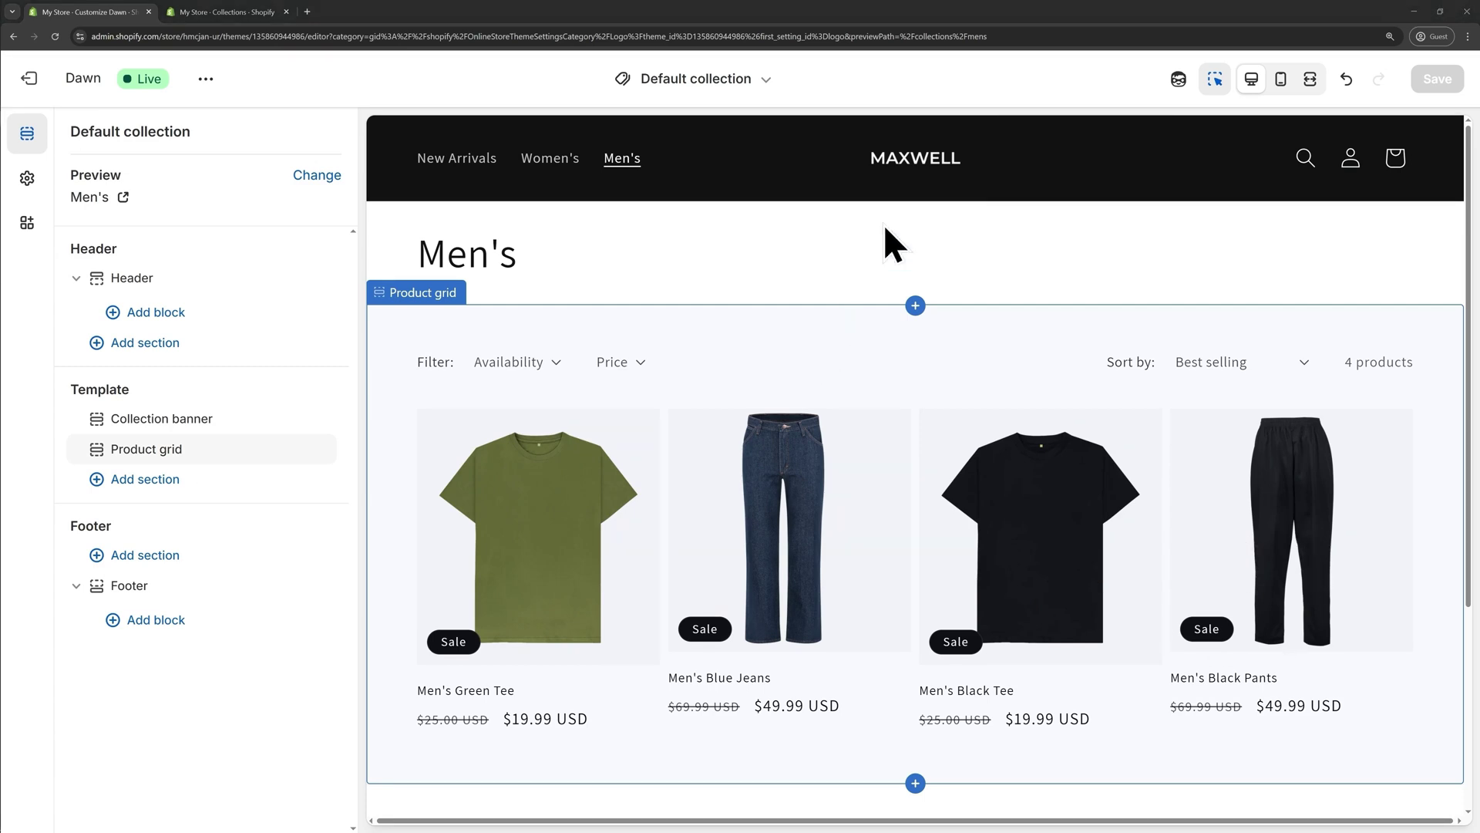
click(905, 162)
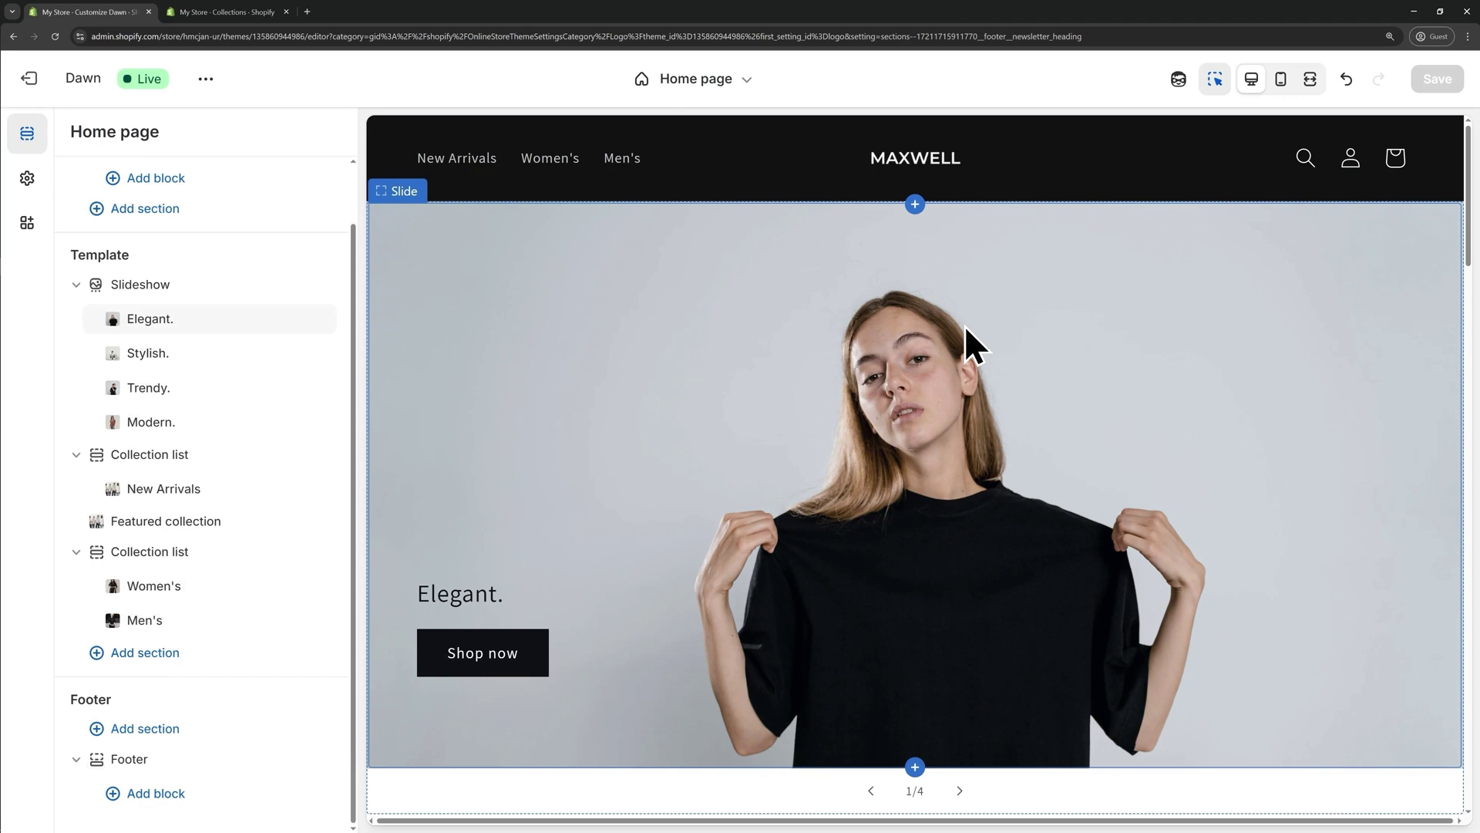
Select the home page's Footer section and turn off its email signup.
scroll(965, 326, down, 15)
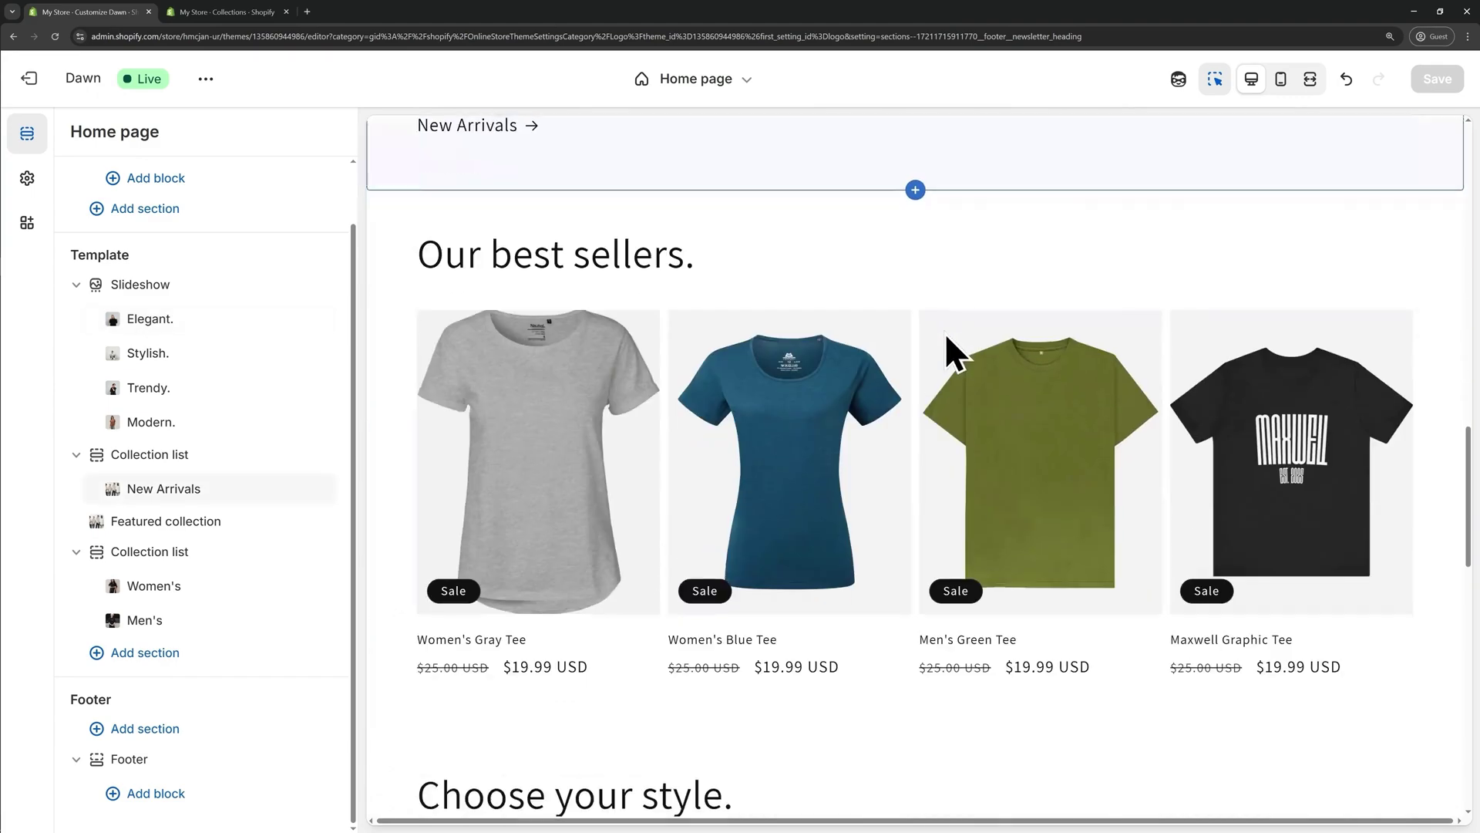
scroll(934, 326, down, 7)
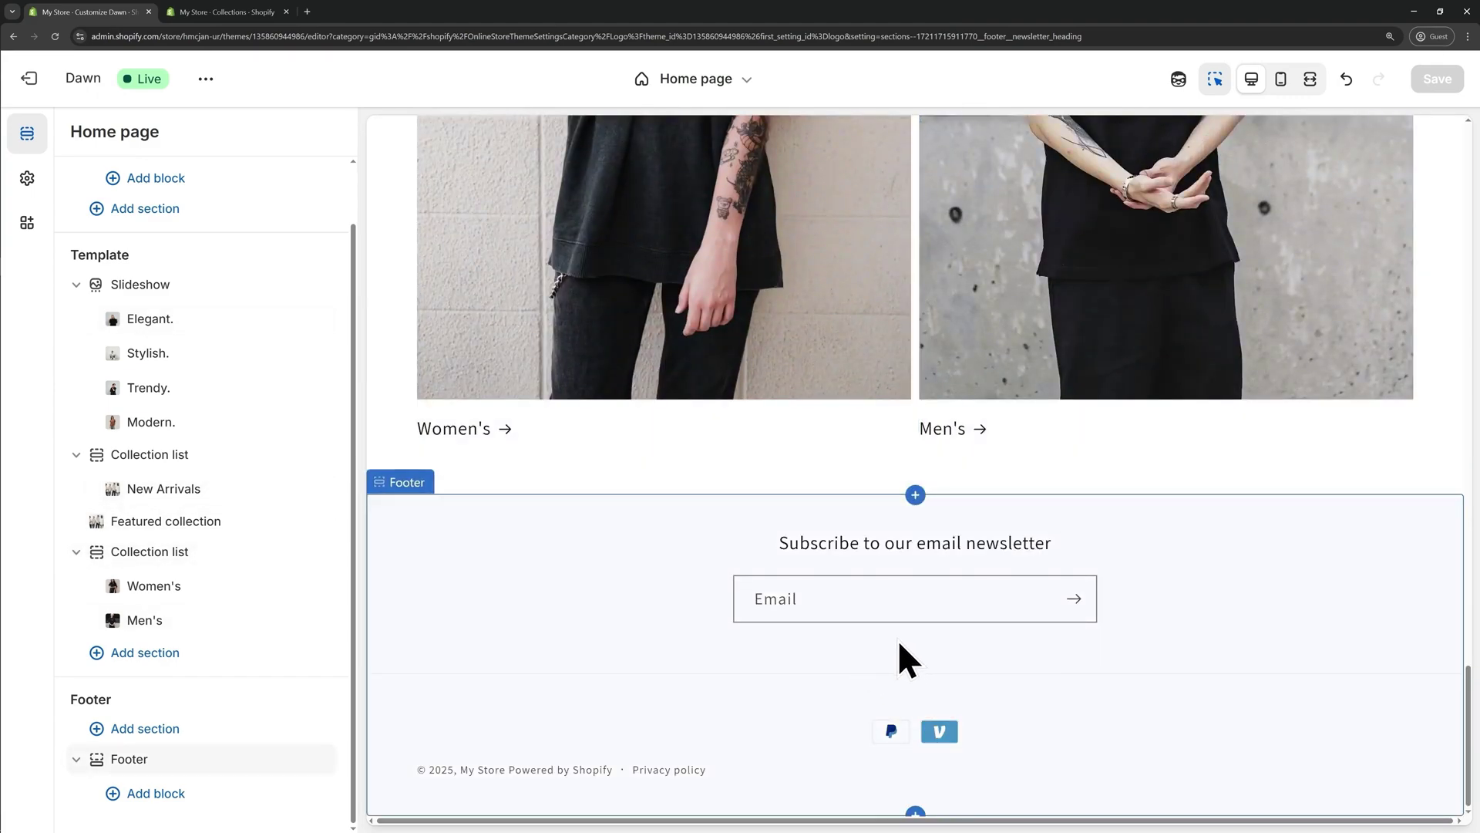
click(899, 650)
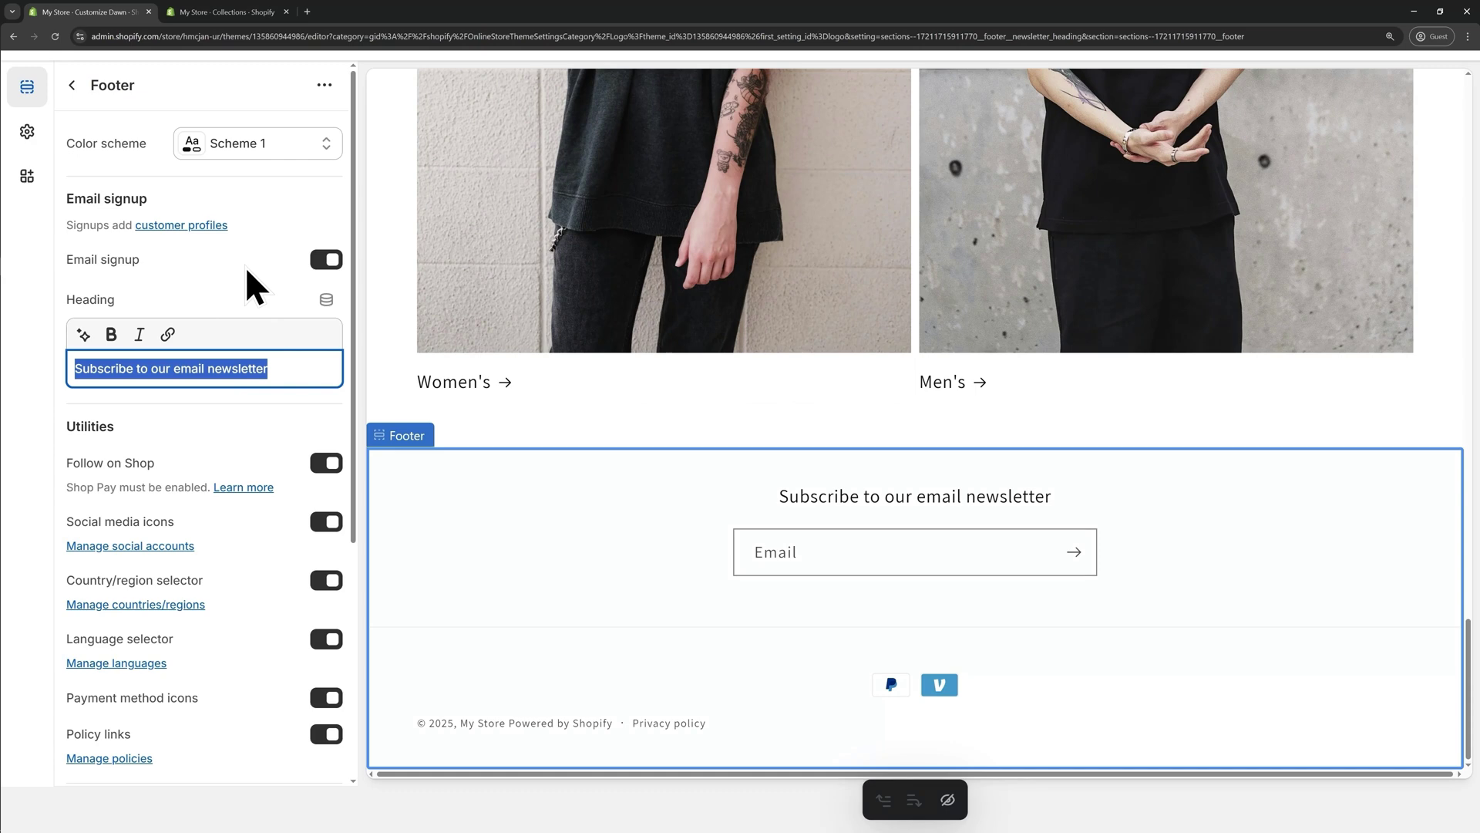
click(215, 248)
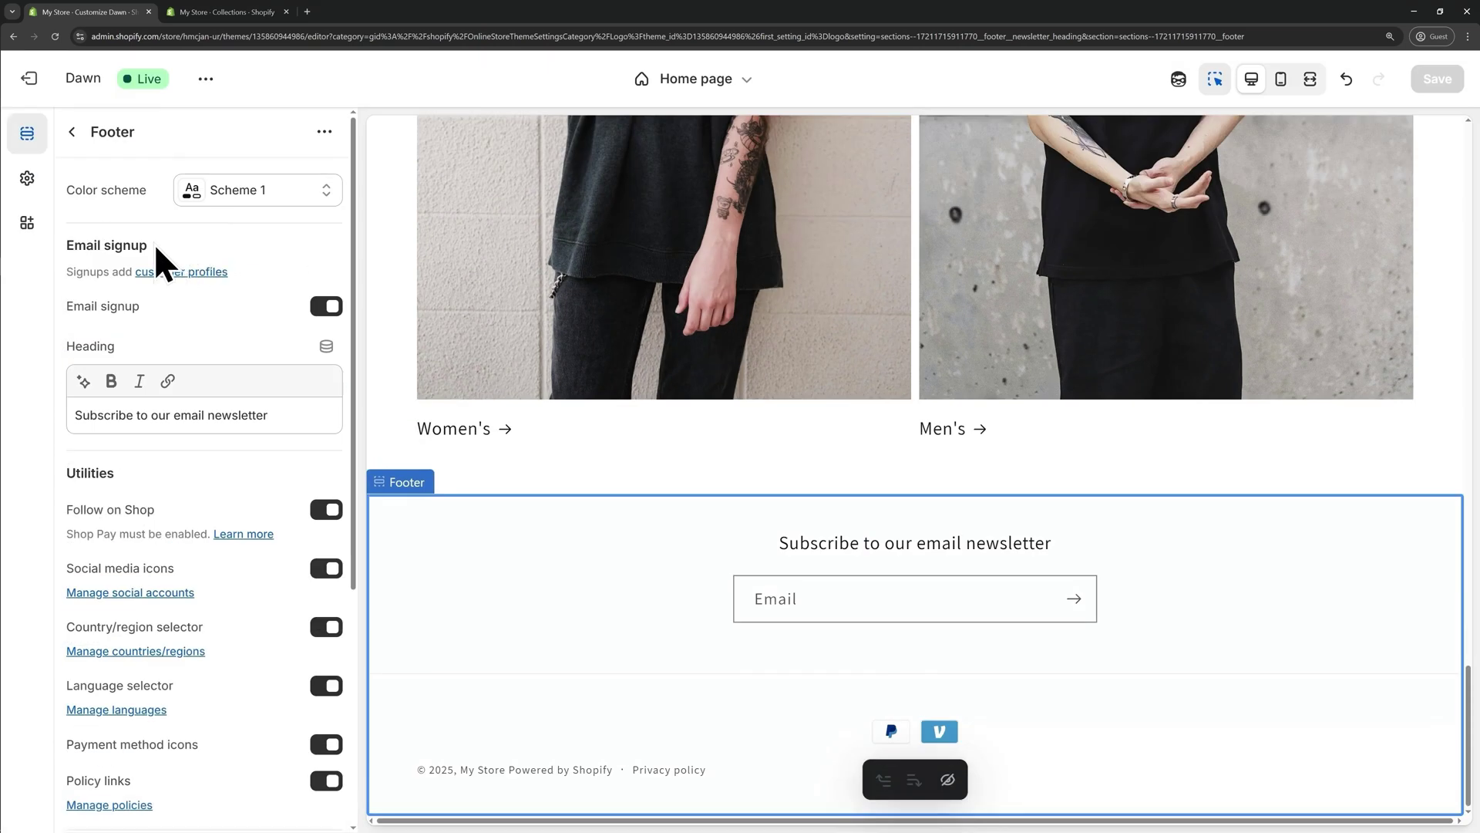
drag(154, 245, 68, 245)
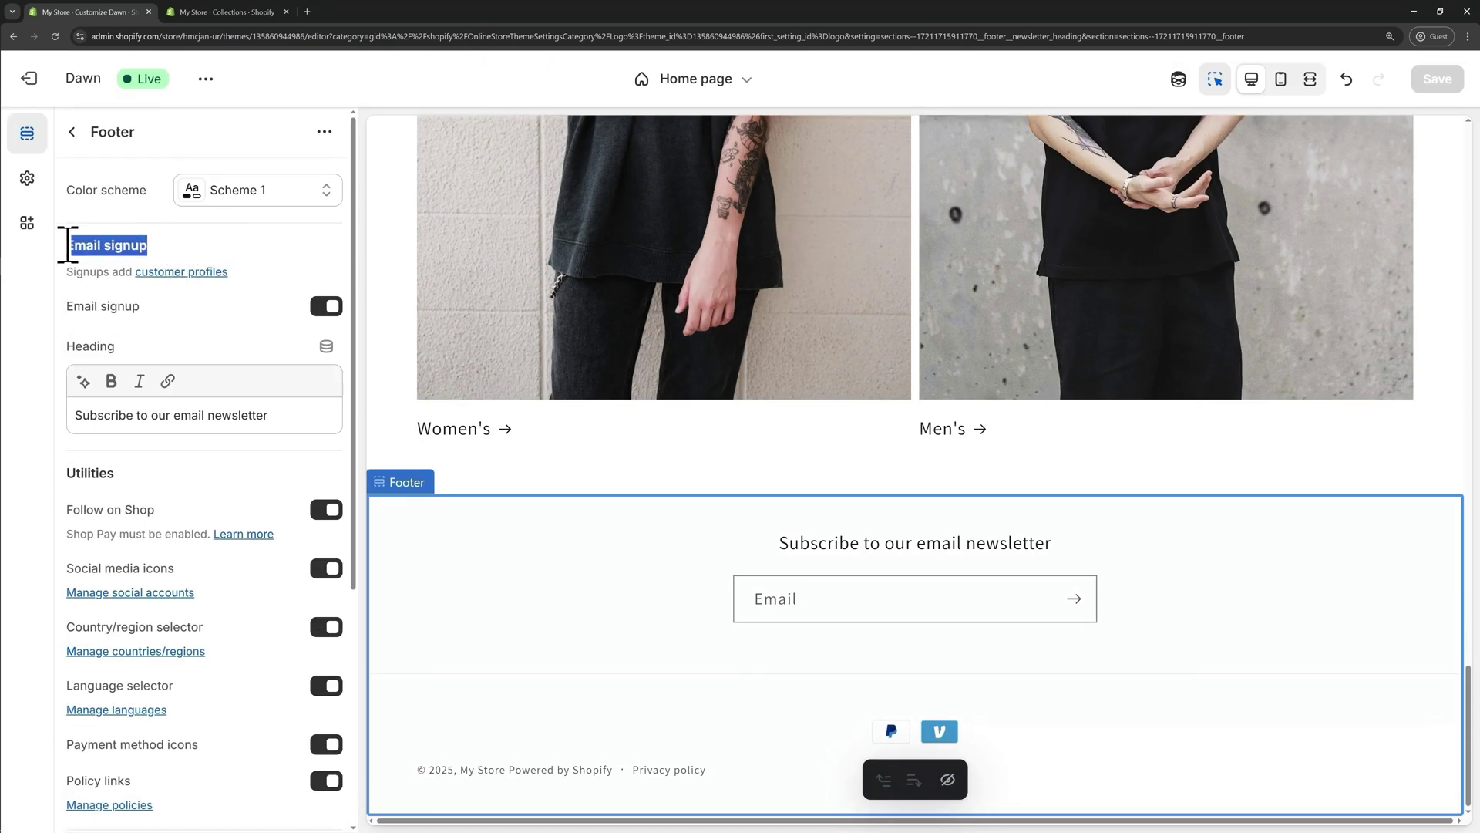
click(219, 244)
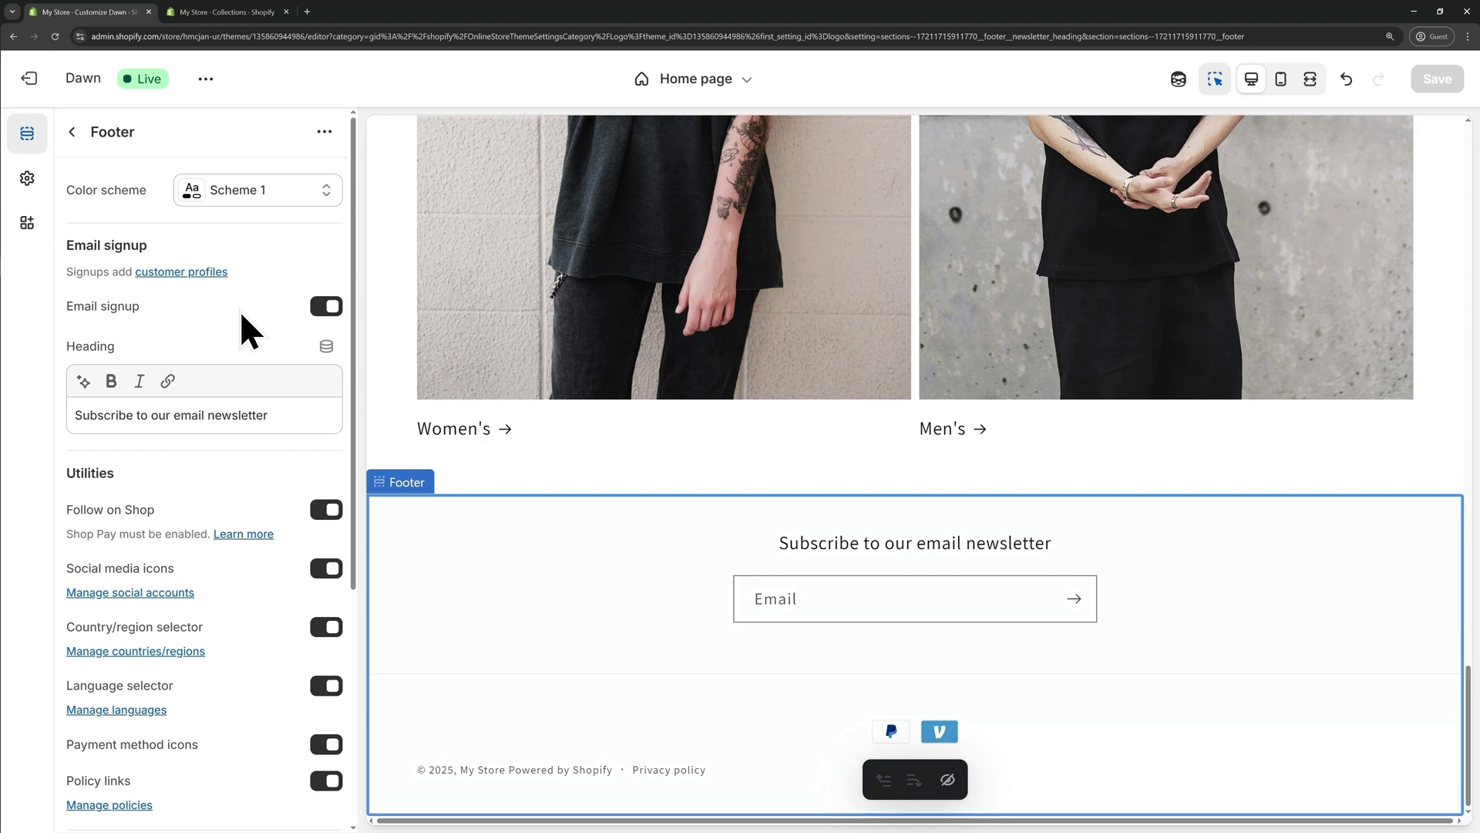
click(327, 307)
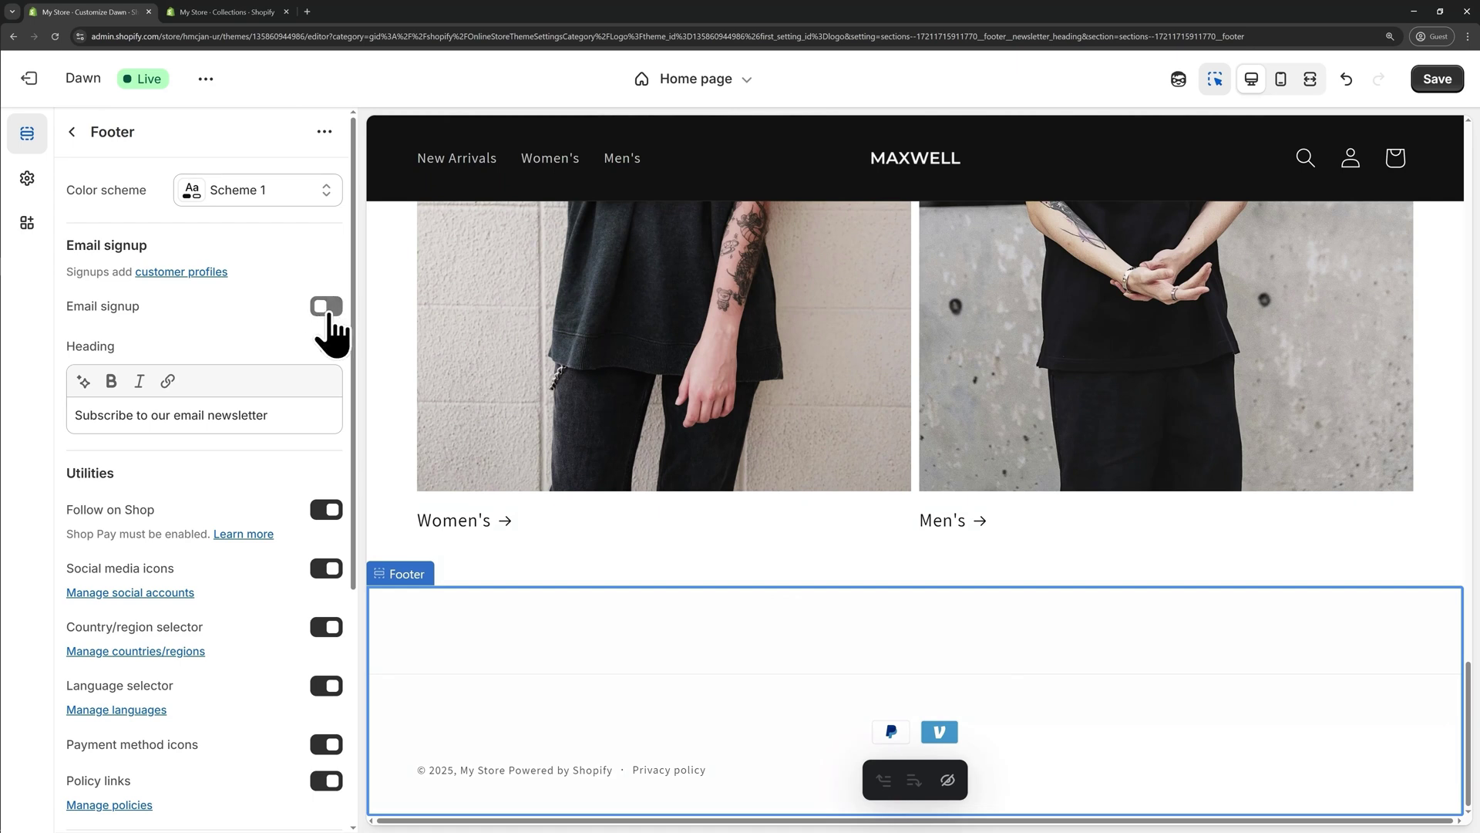
Open the store's policies settings from the footer's policy links option.
scroll(187, 378, down, 3)
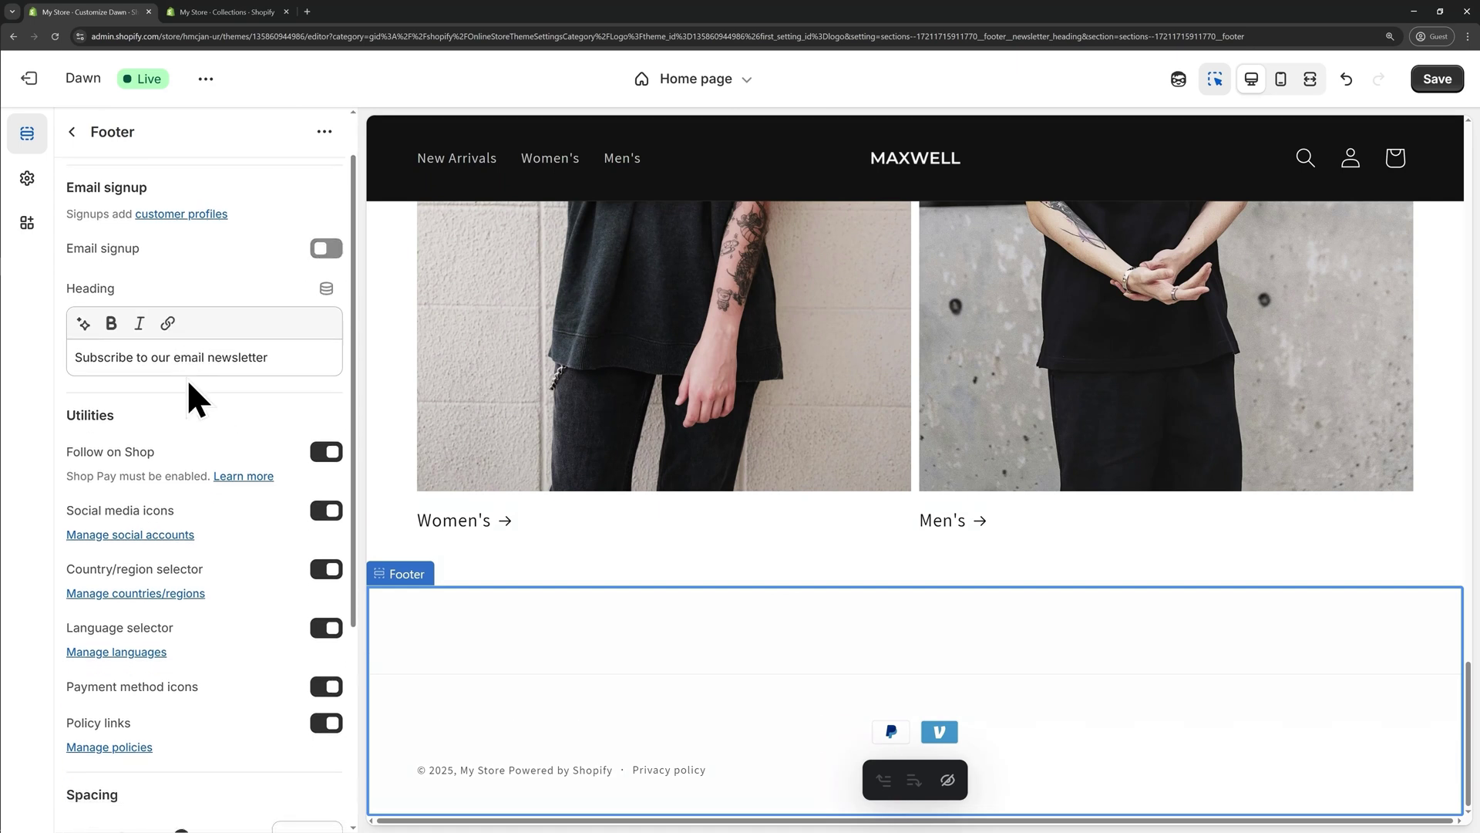
scroll(183, 373, down, 1)
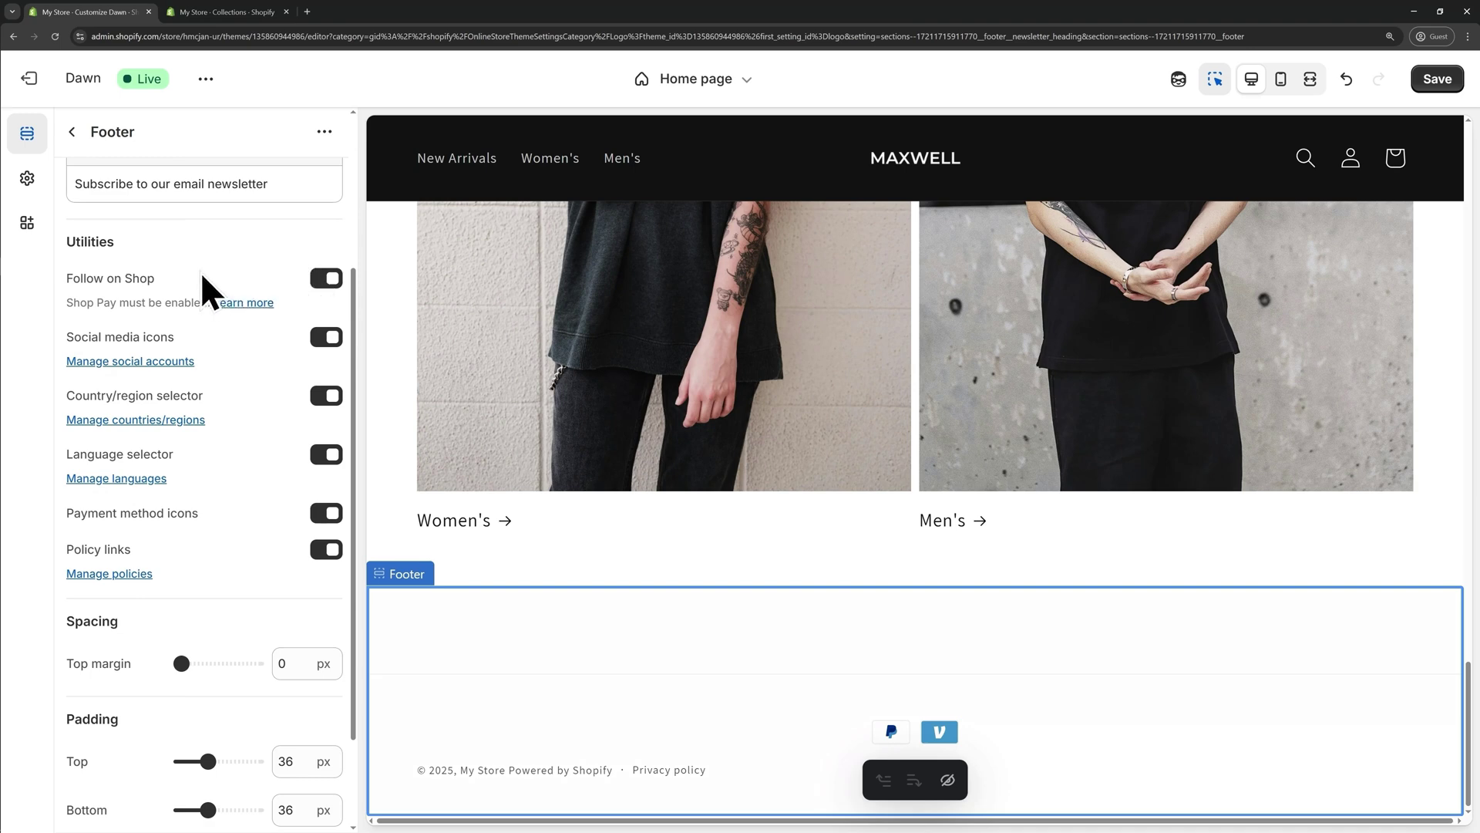
drag(163, 282, 74, 285)
click(188, 290)
click(113, 575)
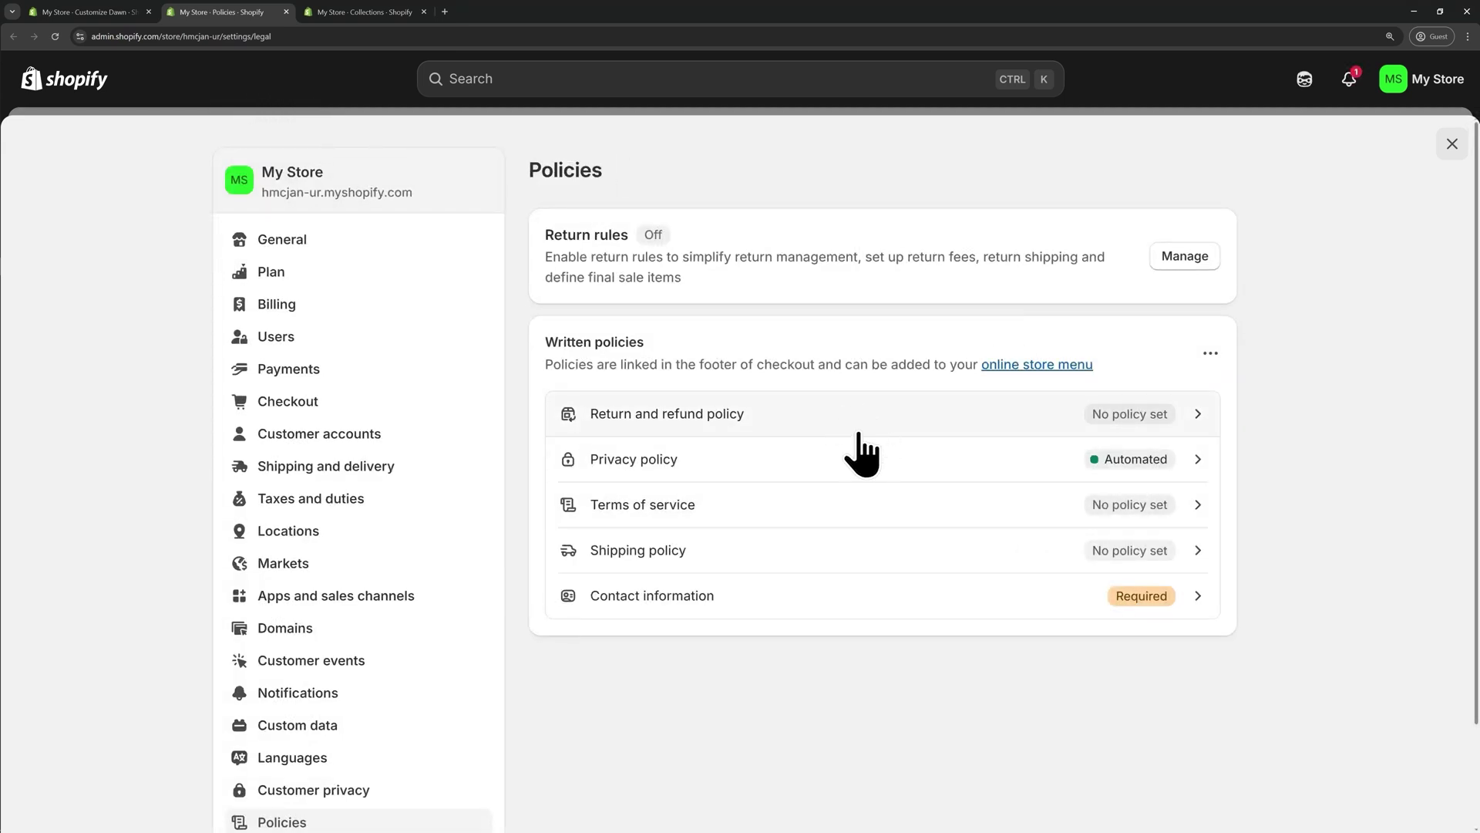
Insert the template text into the Return and refund policy and review it from end to beginning.
click(769, 416)
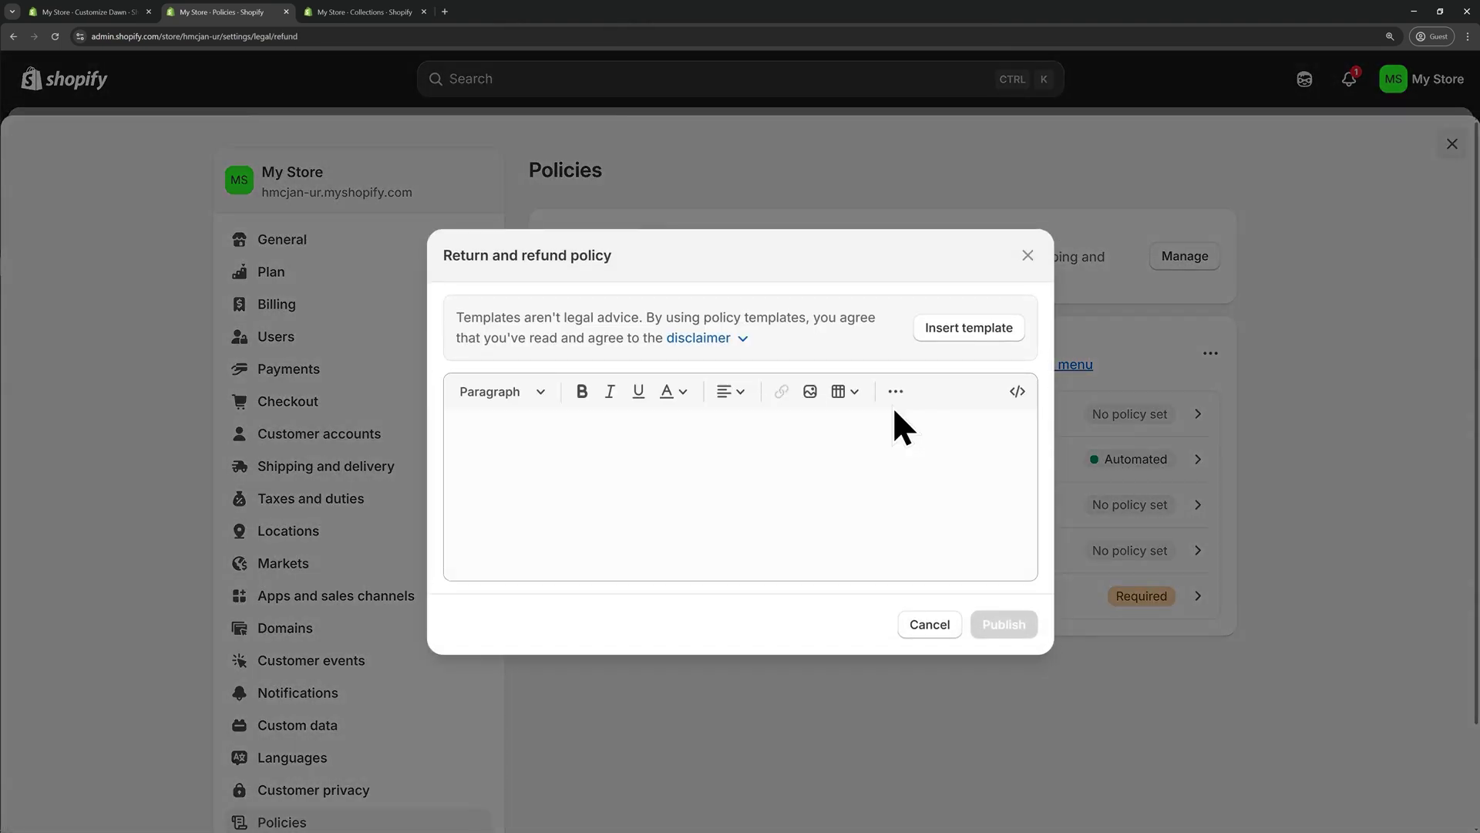
click(963, 327)
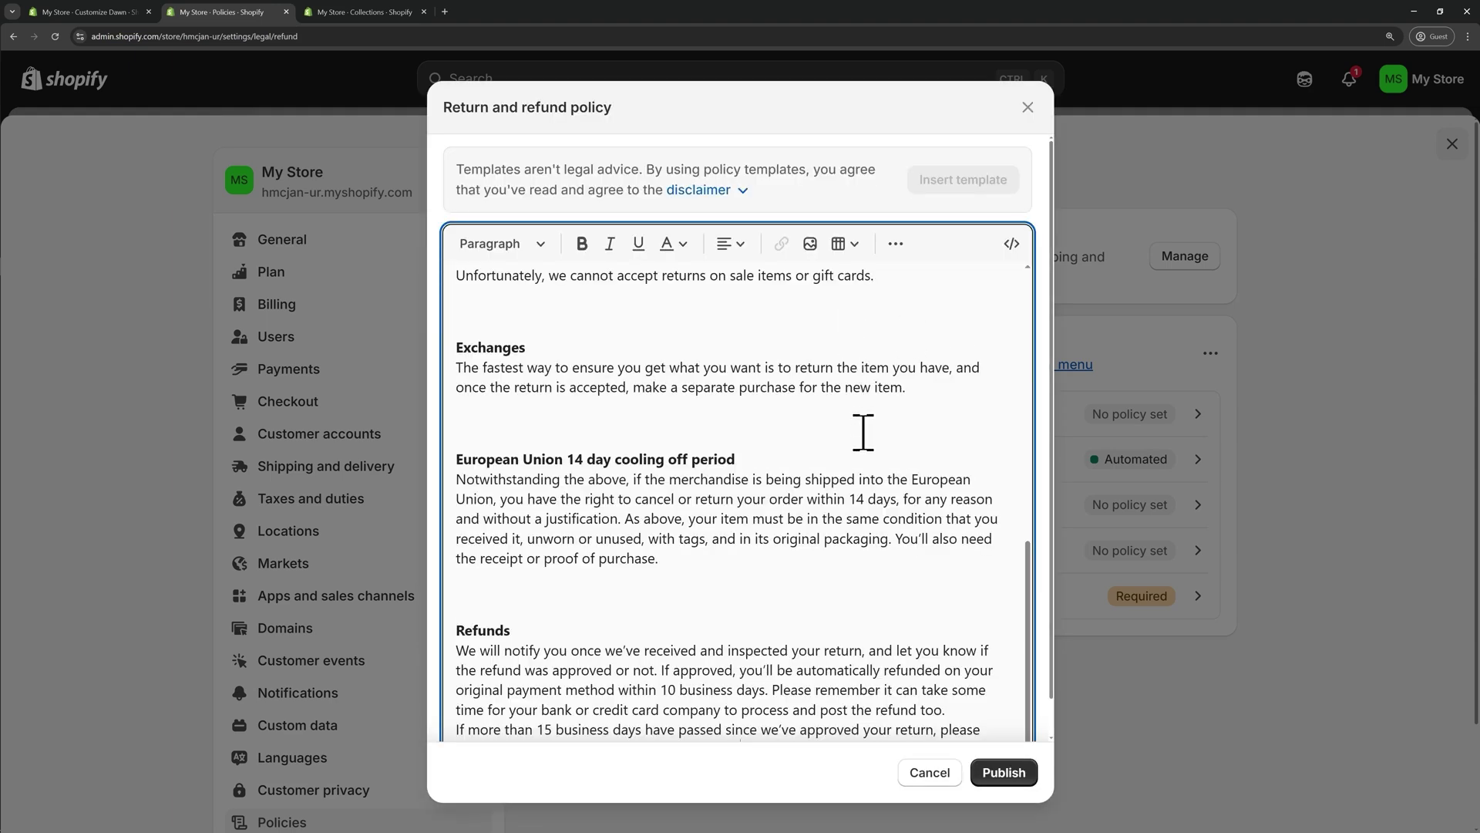
scroll(862, 432, down, 1)
scroll(853, 456, up, 5)
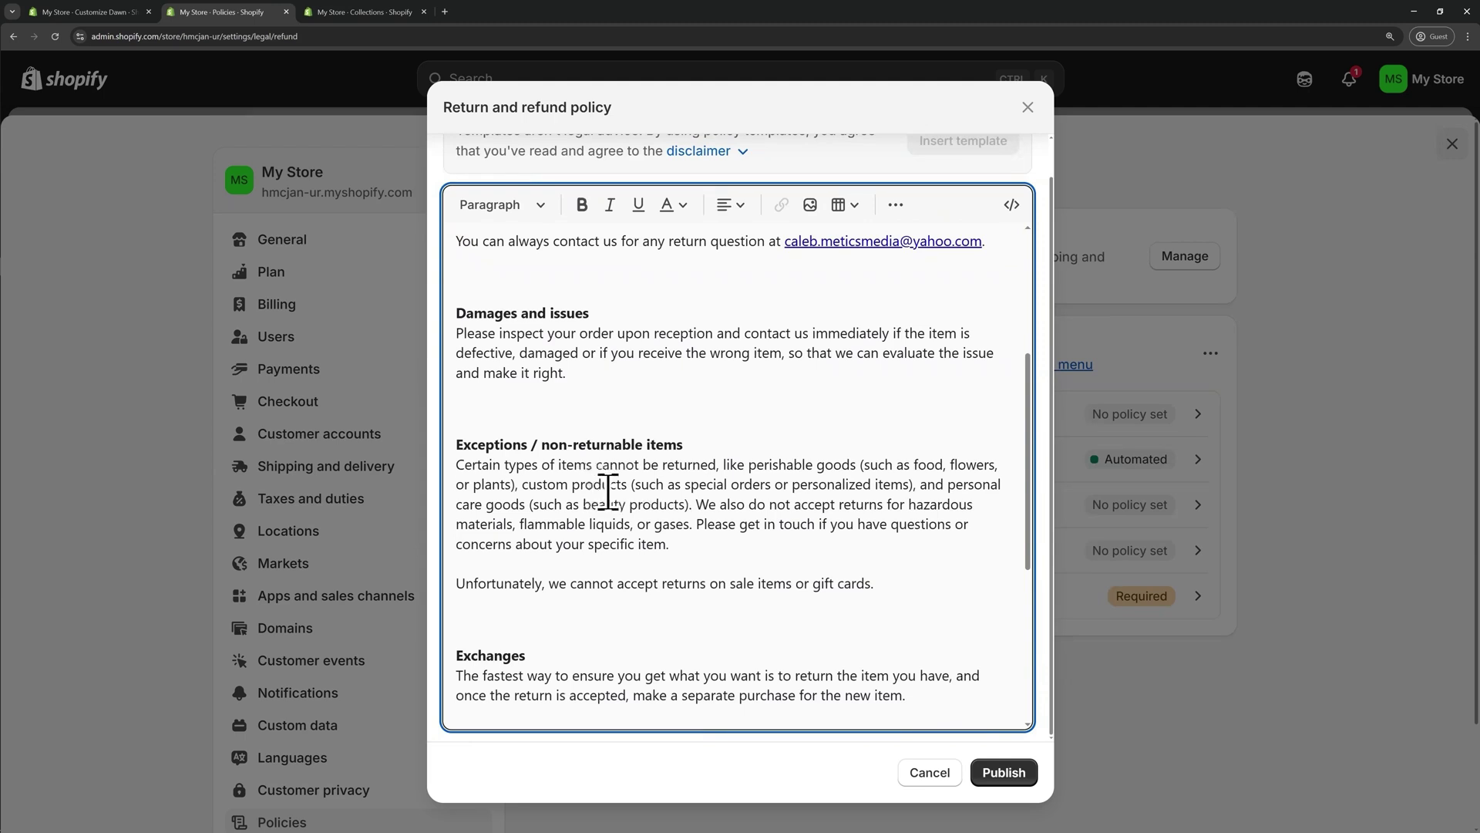
scroll(624, 493, up, 3)
scroll(637, 489, up, 1)
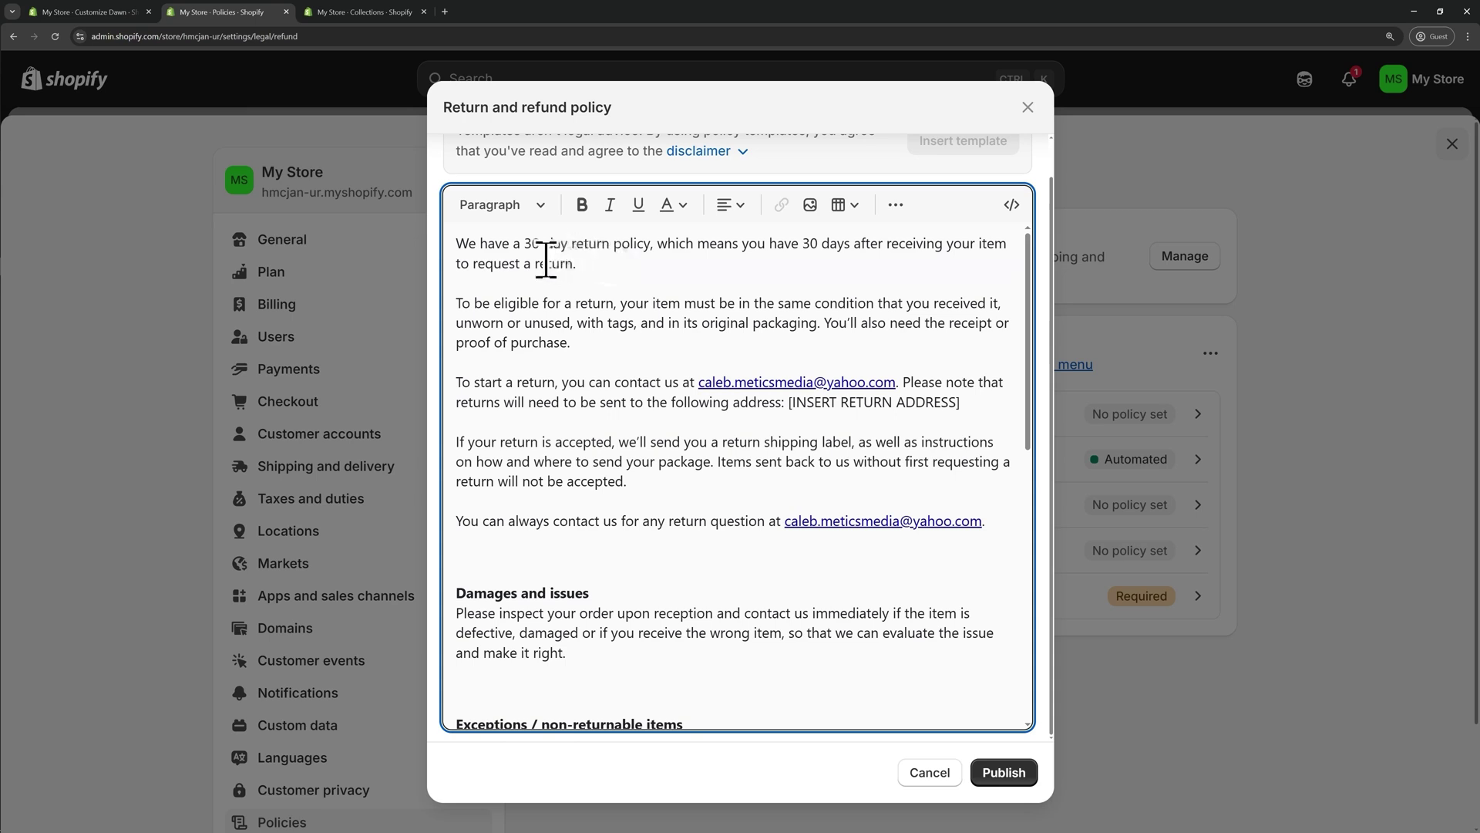
Change the return policy's opening phrase to a 15-day return policy and publish it.
mouse_move(525, 244)
mouse_down()
mouse_move(649, 245)
mouse_move(538, 245)
mouse_up()
text(15)
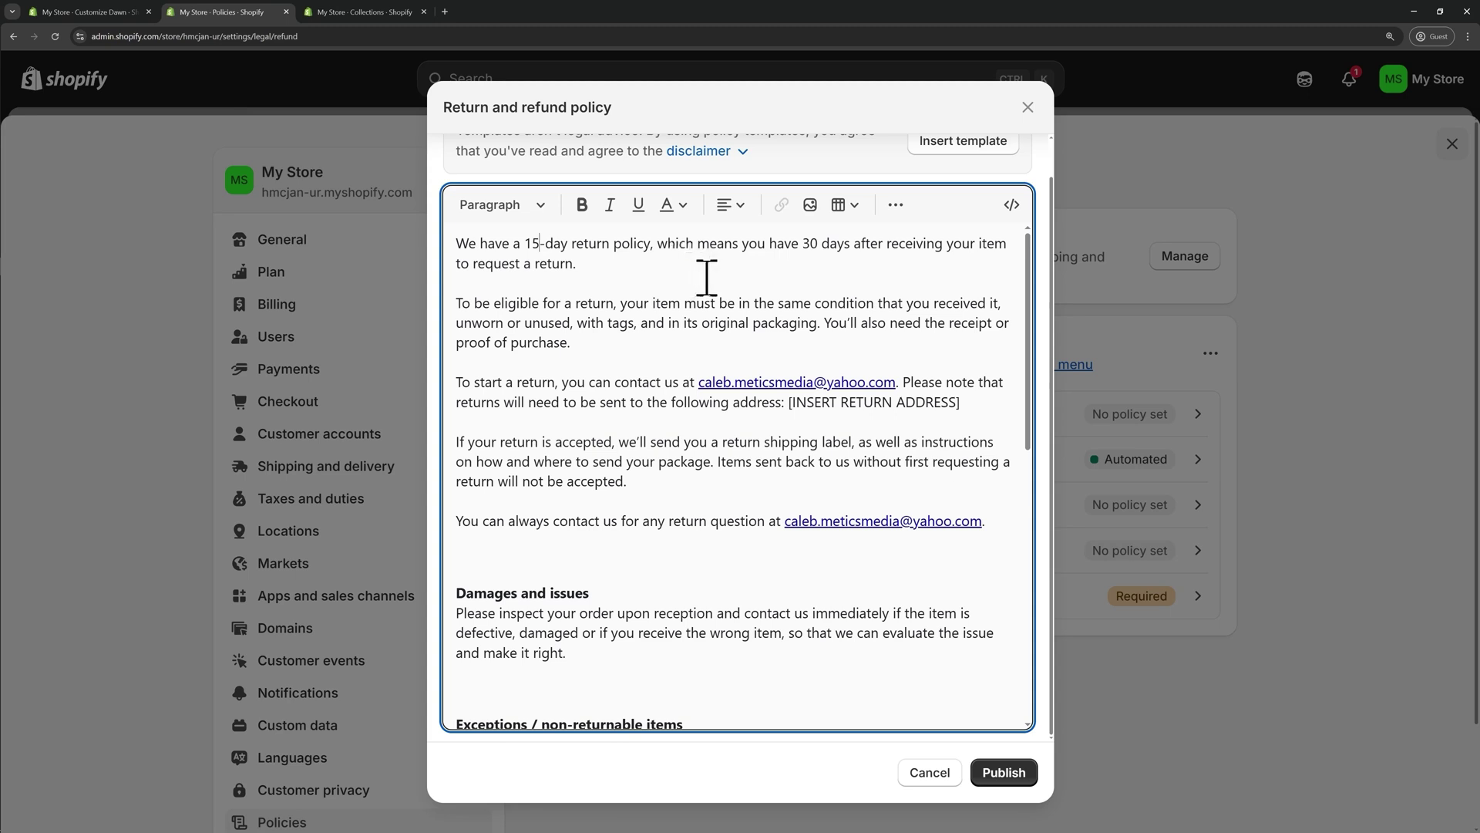
click(1013, 781)
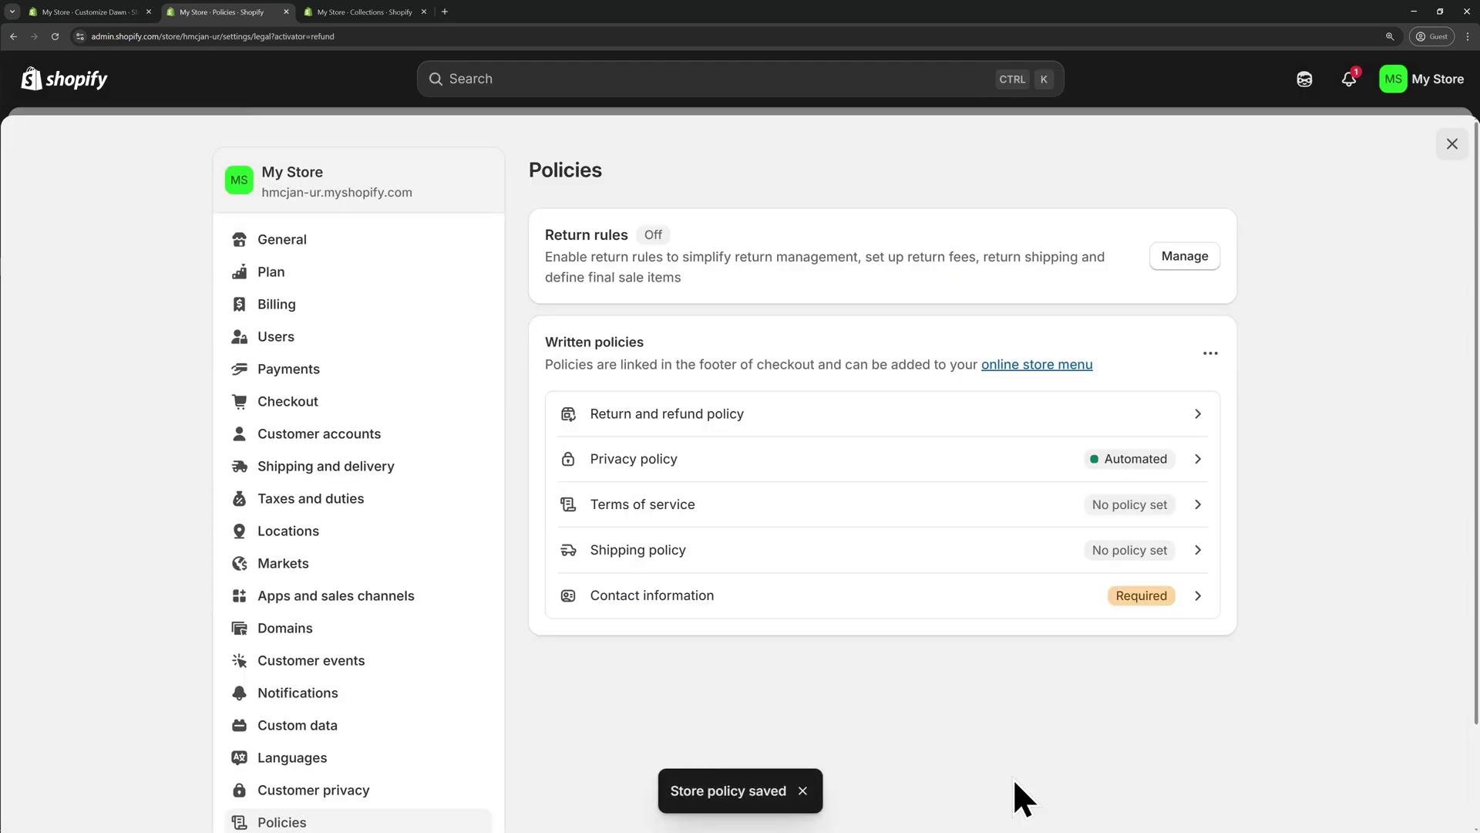
Insert the template into the Terms of service, check its Contact Information section, and publish it.
click(756, 505)
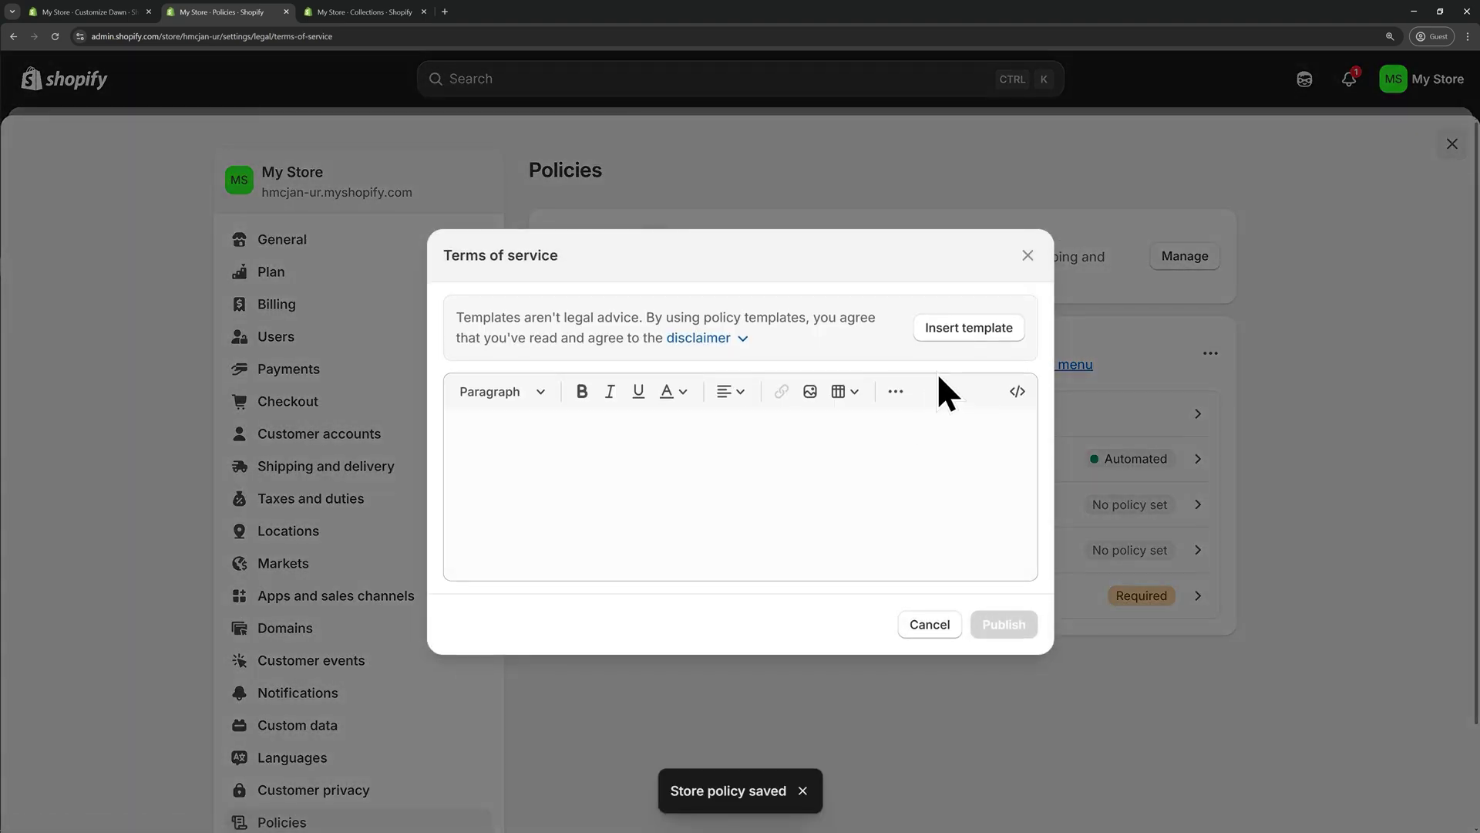
click(973, 330)
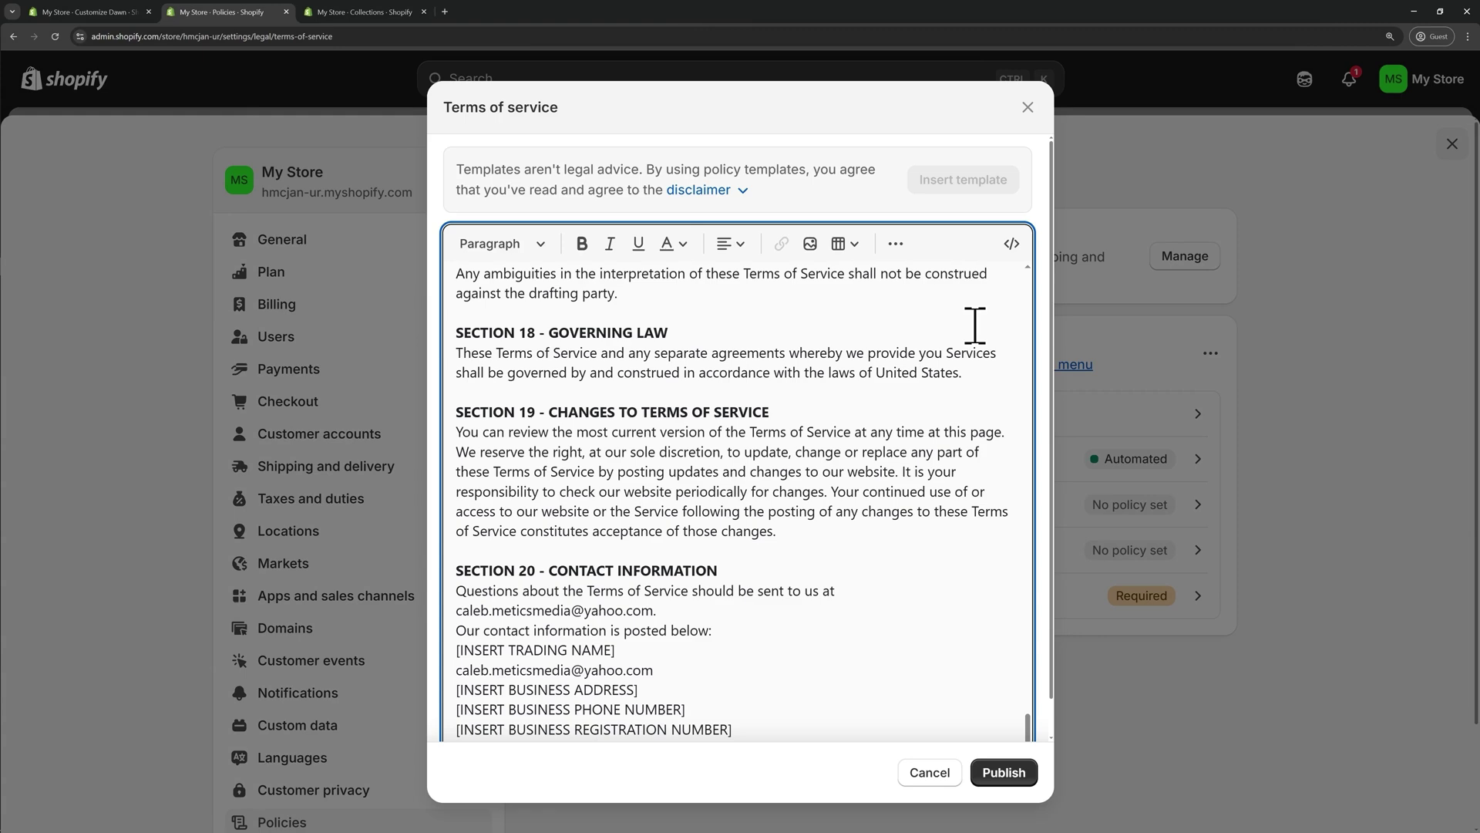
scroll(794, 714, down, 1)
drag(783, 703, 452, 553)
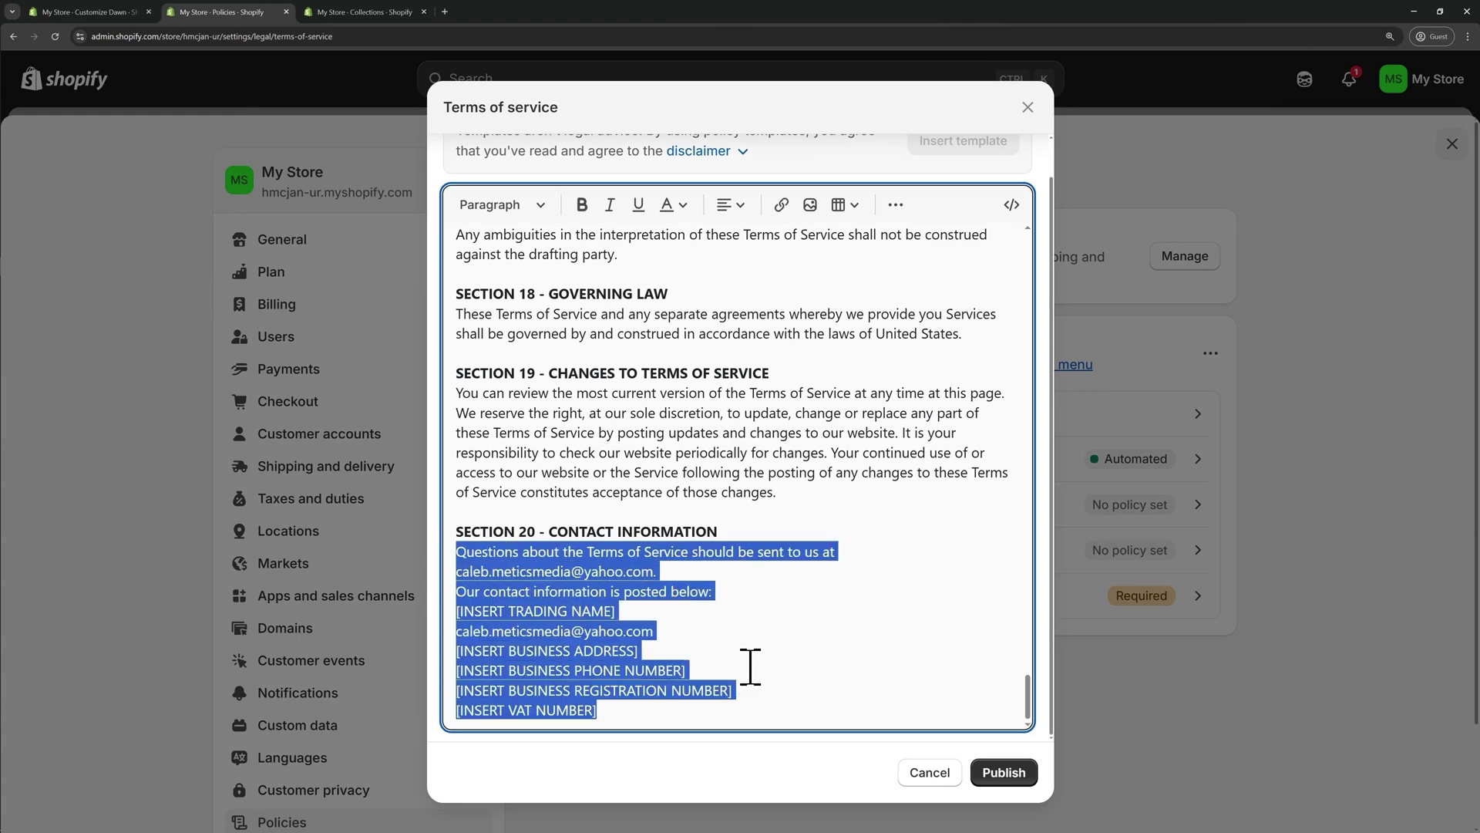
scroll(751, 663, up, 5)
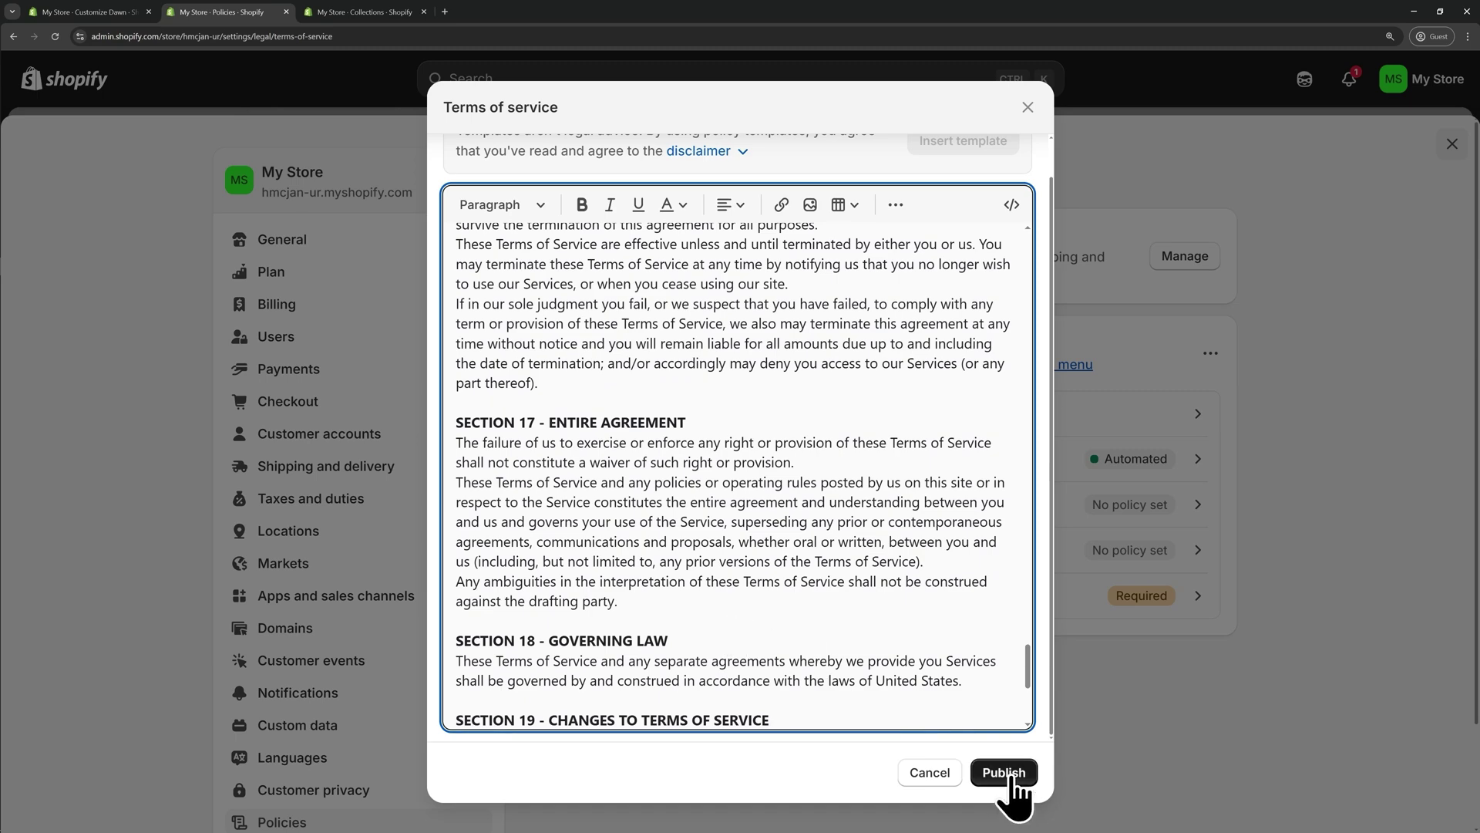
click(1010, 774)
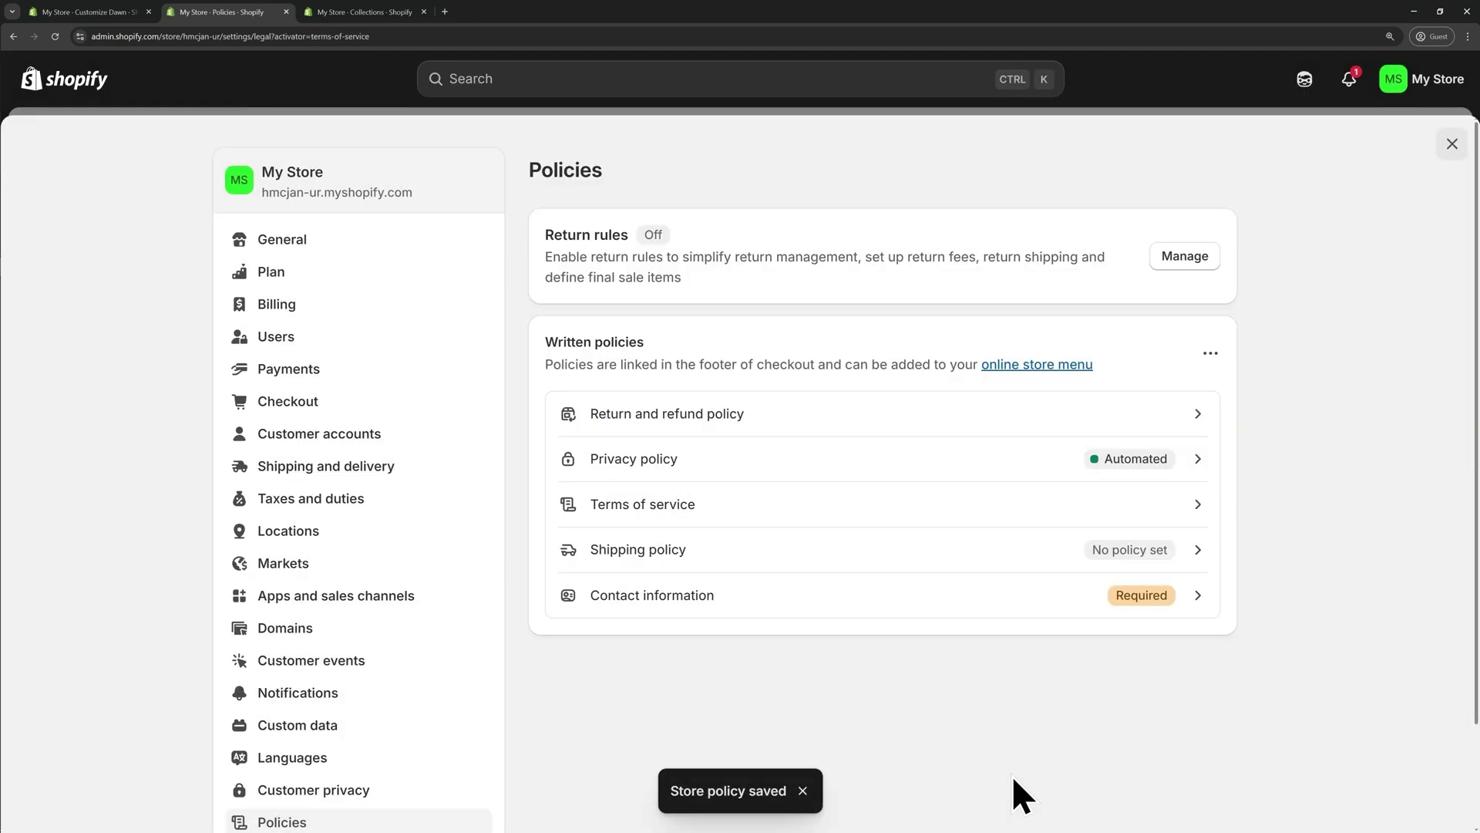
Write "Shipping Policy" as the text of the Shipping policy and publish it.
click(1128, 549)
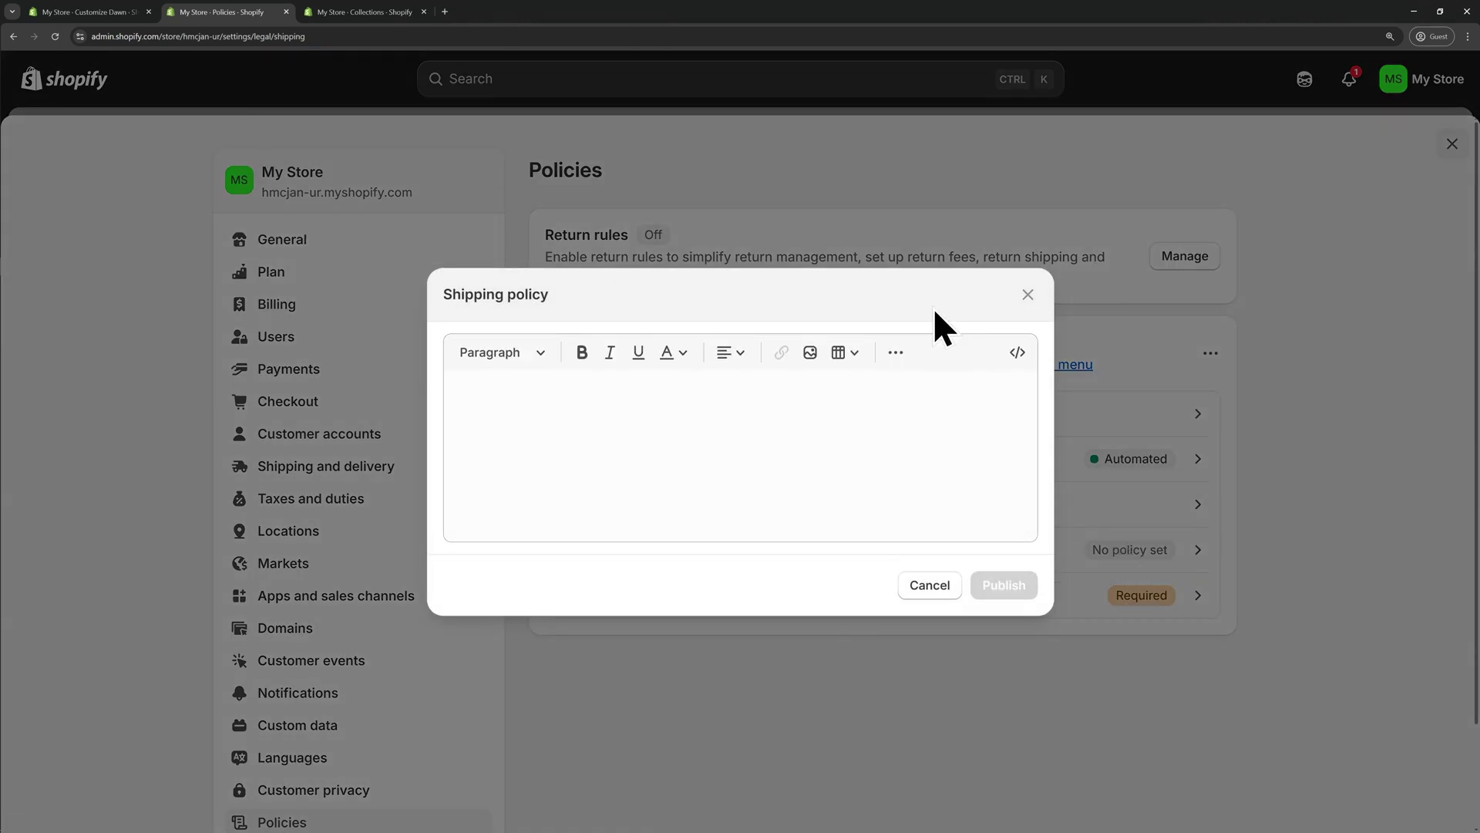
click(650, 418)
text(Shipping Policy)
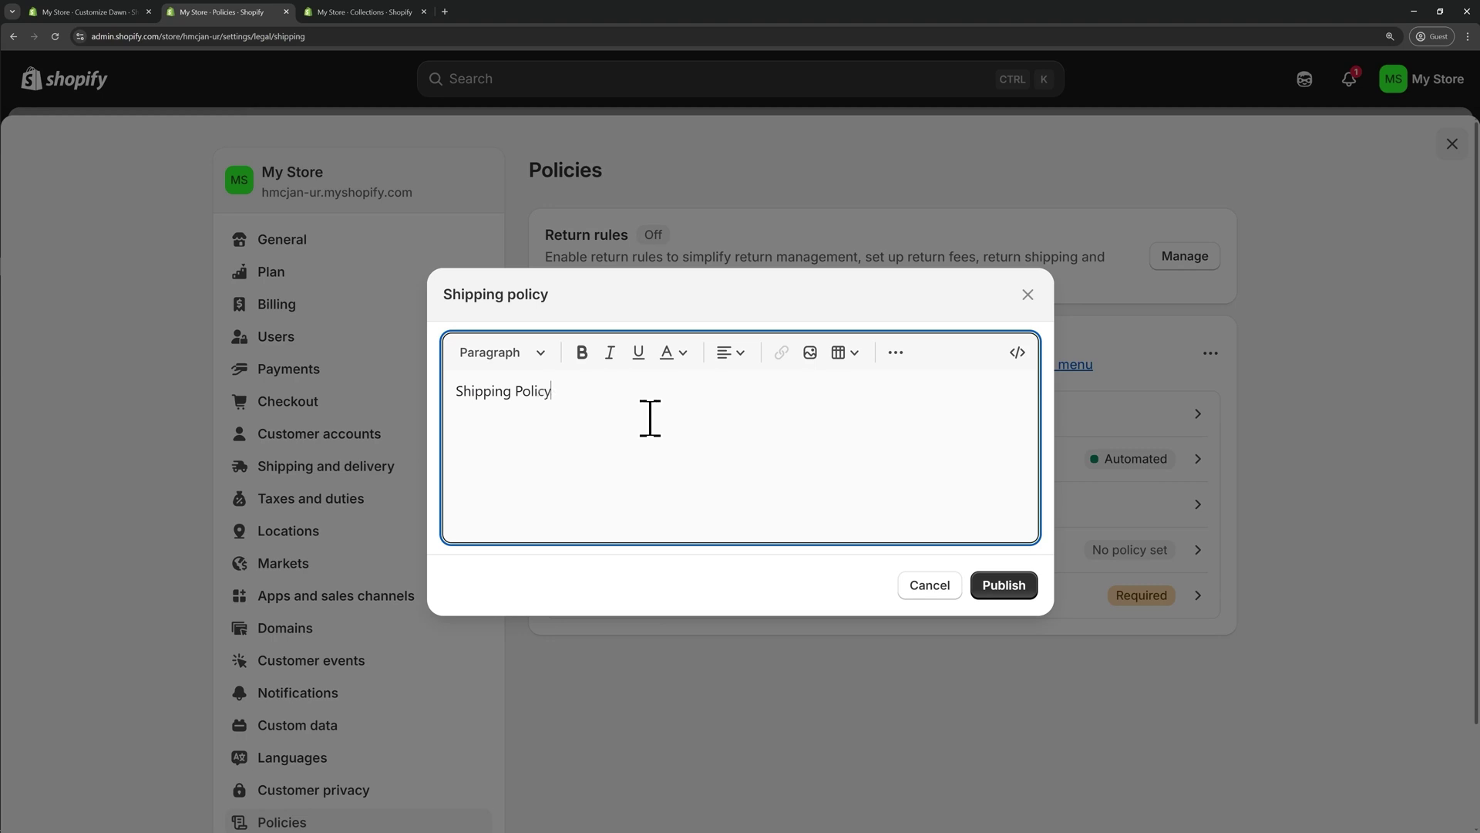
click(1004, 585)
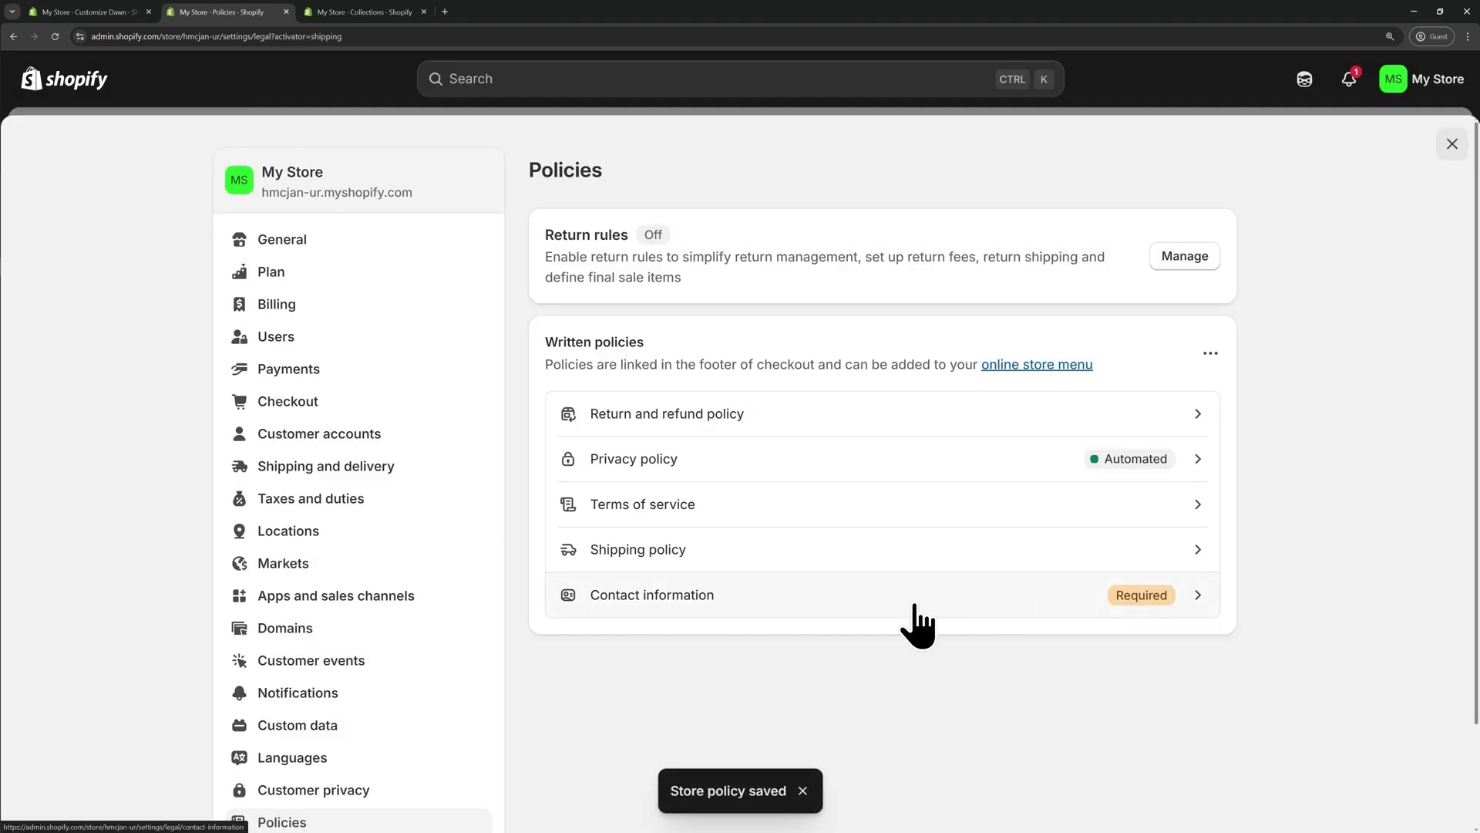
Insert and publish the Contact information template, and switch back to the theme editor's footer settings.
click(916, 606)
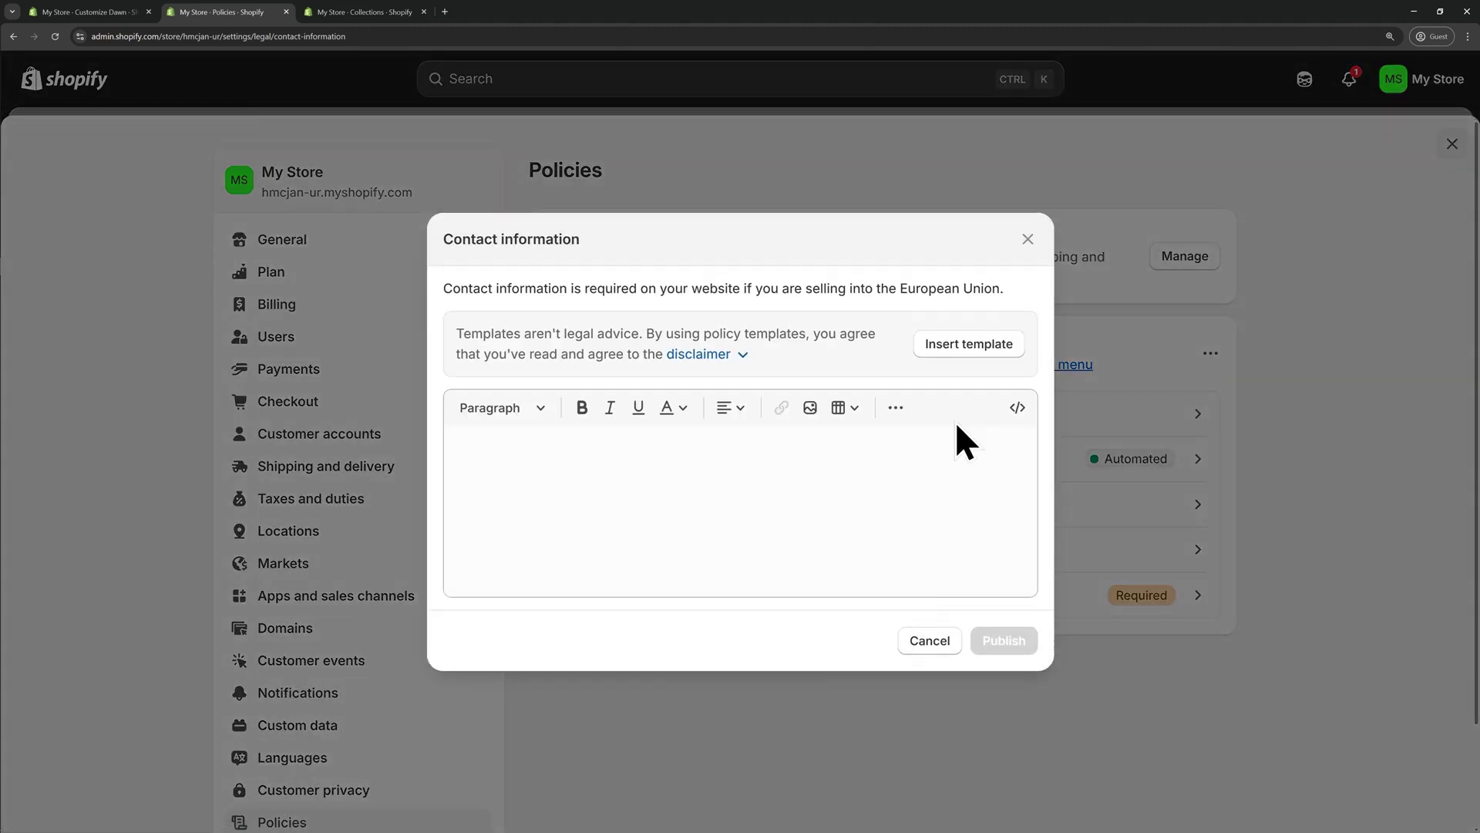
click(969, 281)
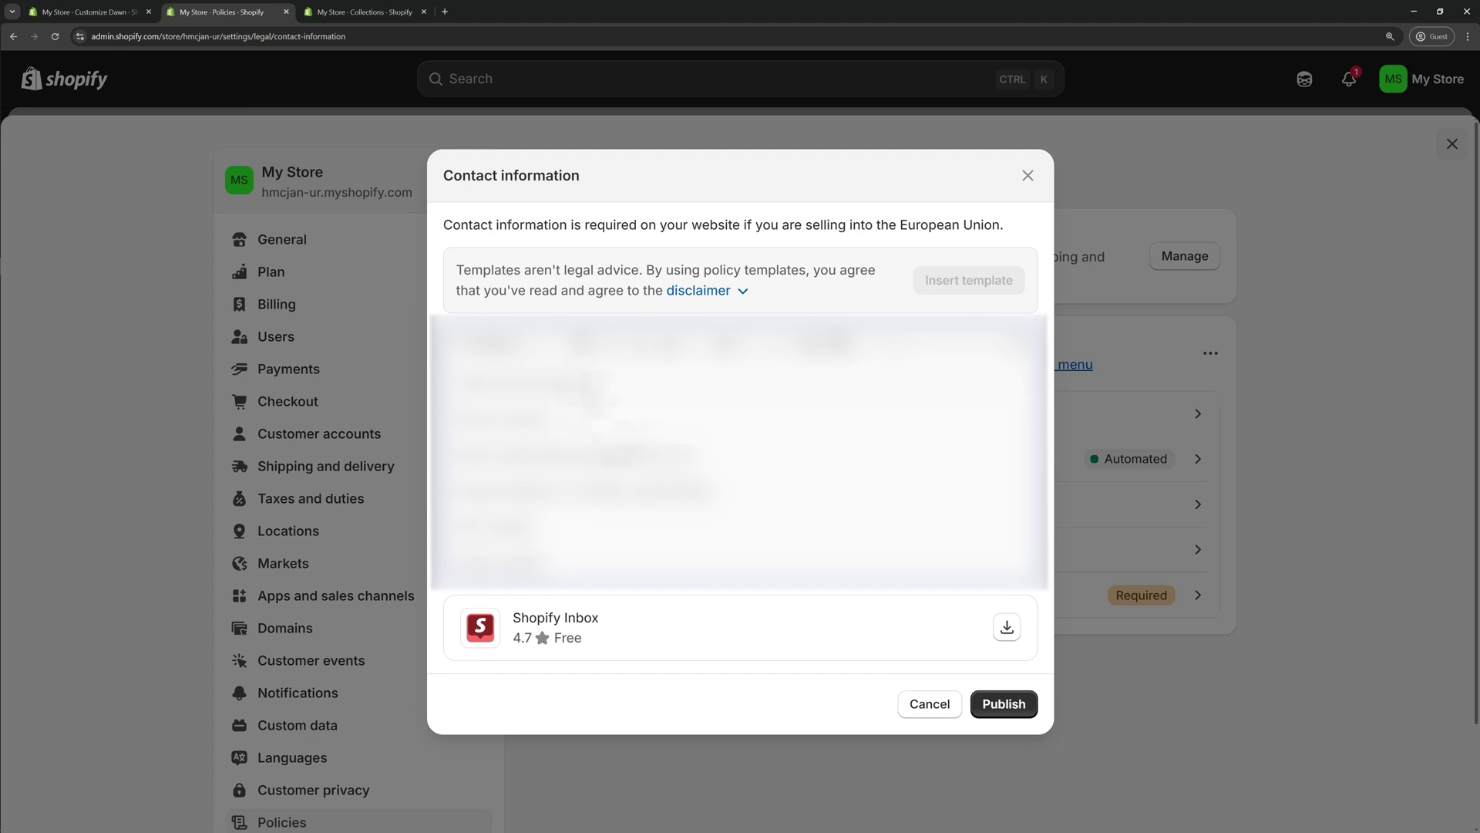
click(1005, 705)
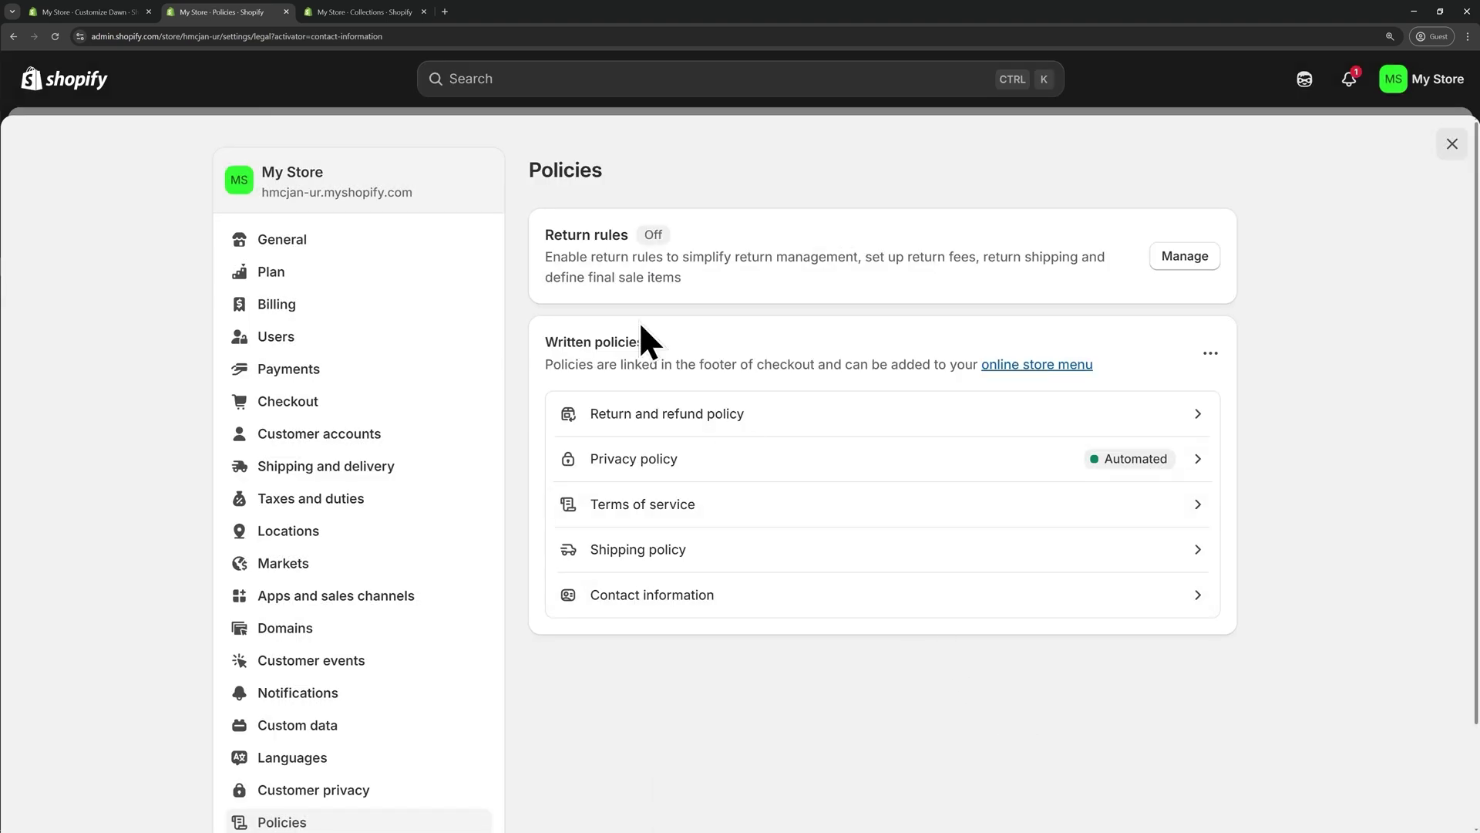
click(102, 17)
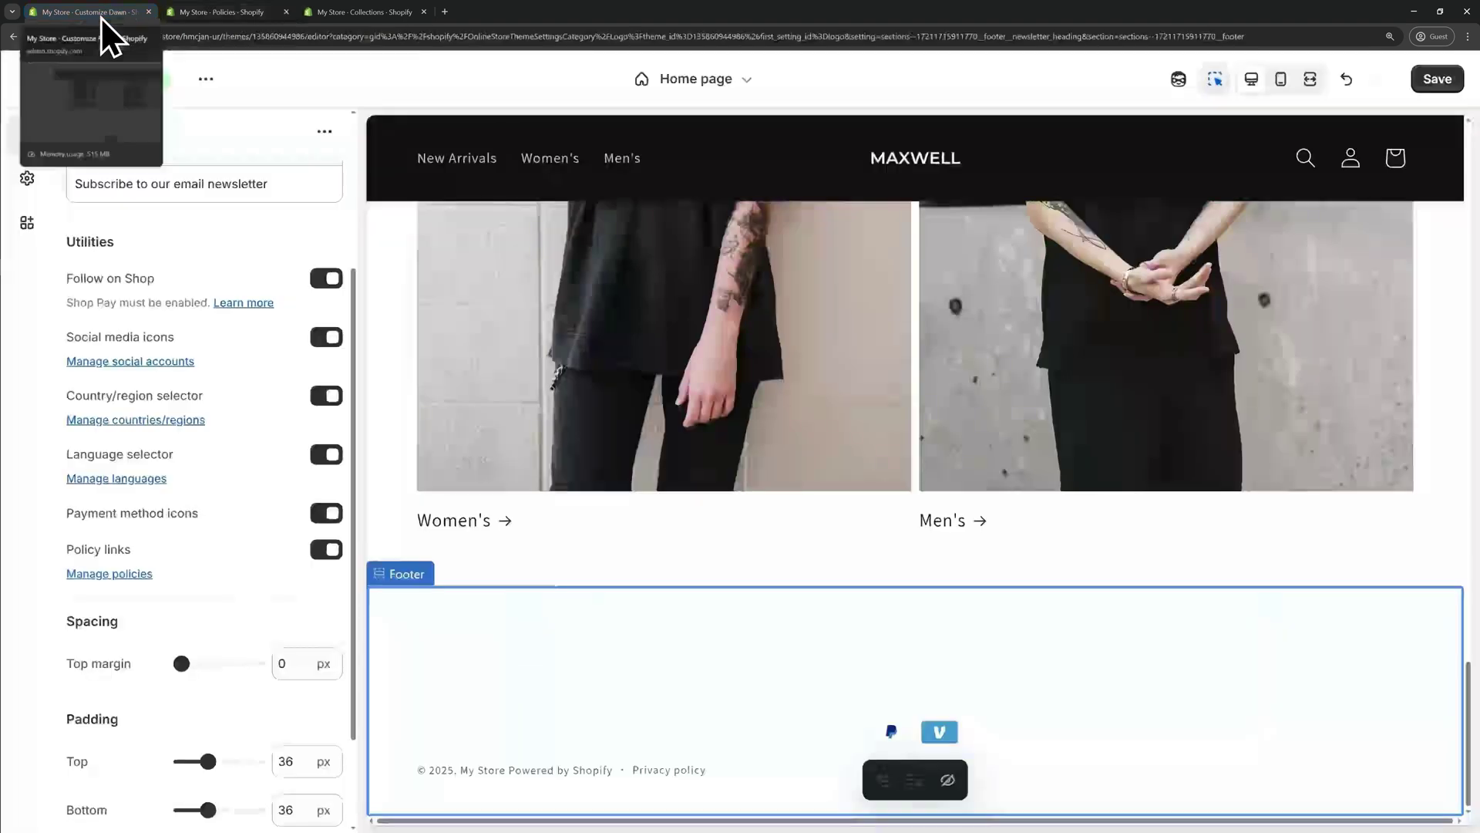
Turn the footer's policy links off and on again to reload them, and review them in the home page preview.
click(329, 555)
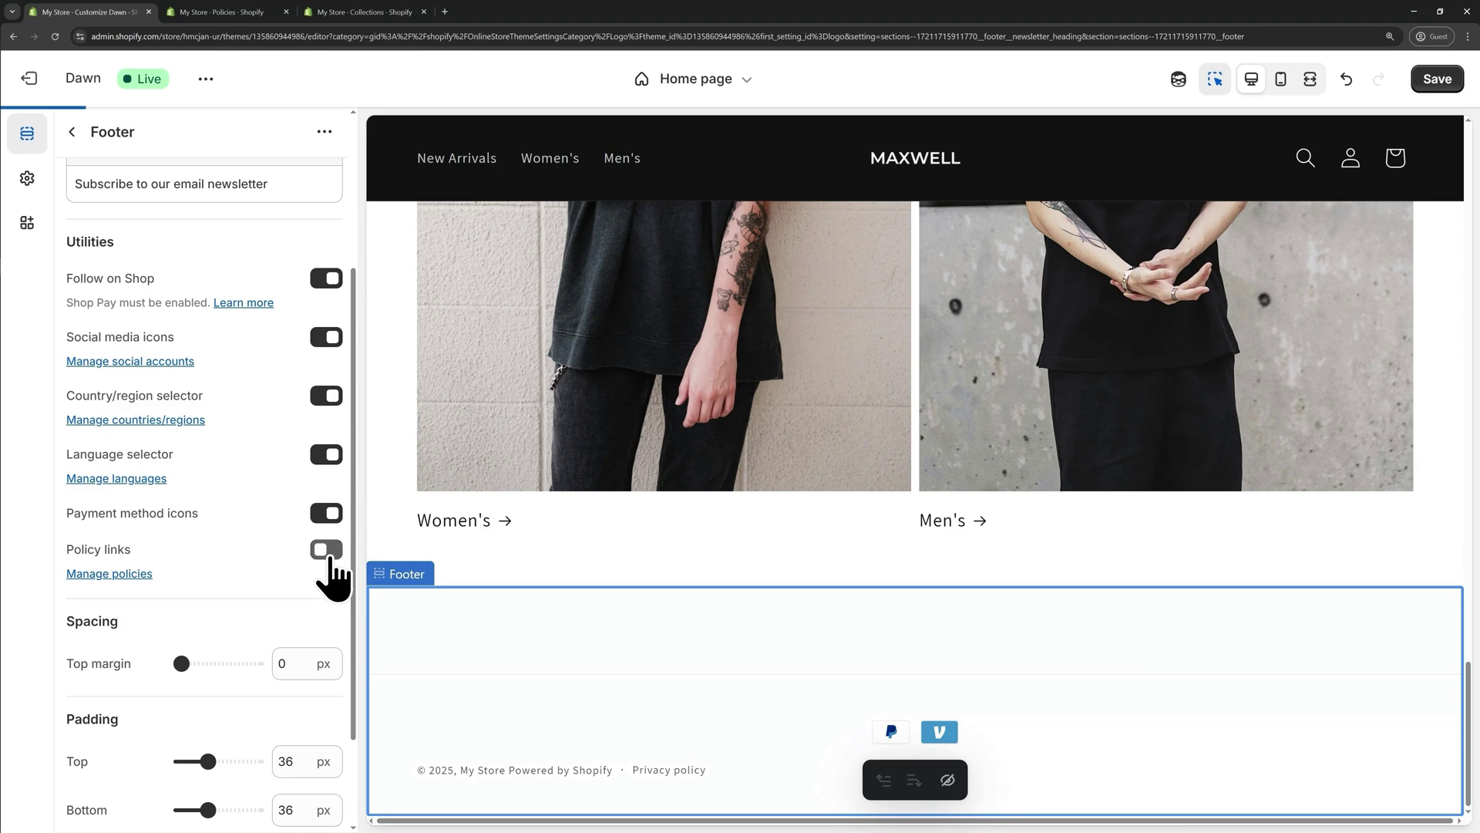
click(330, 555)
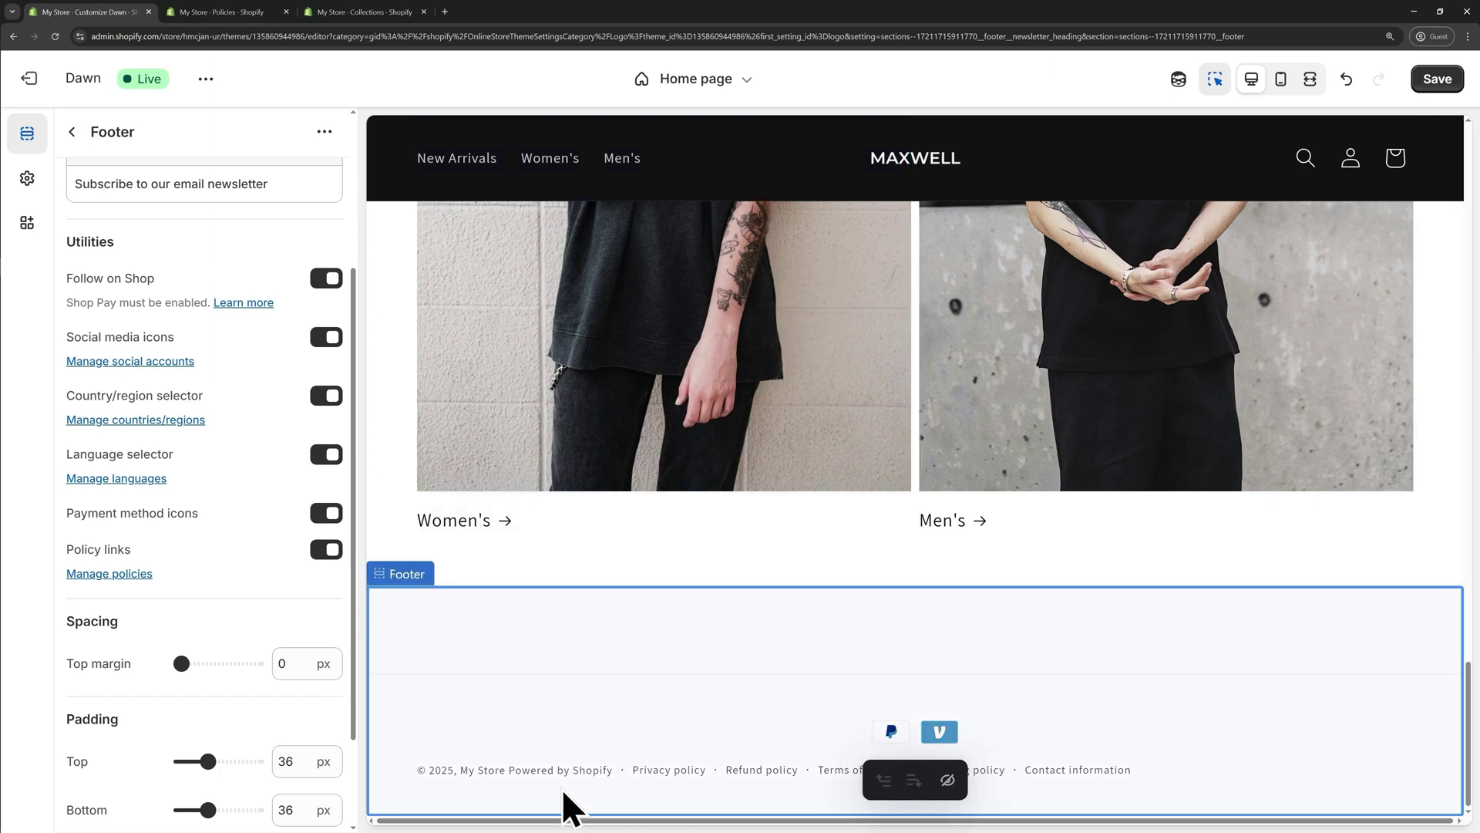
scroll(911, 561, up, 10)
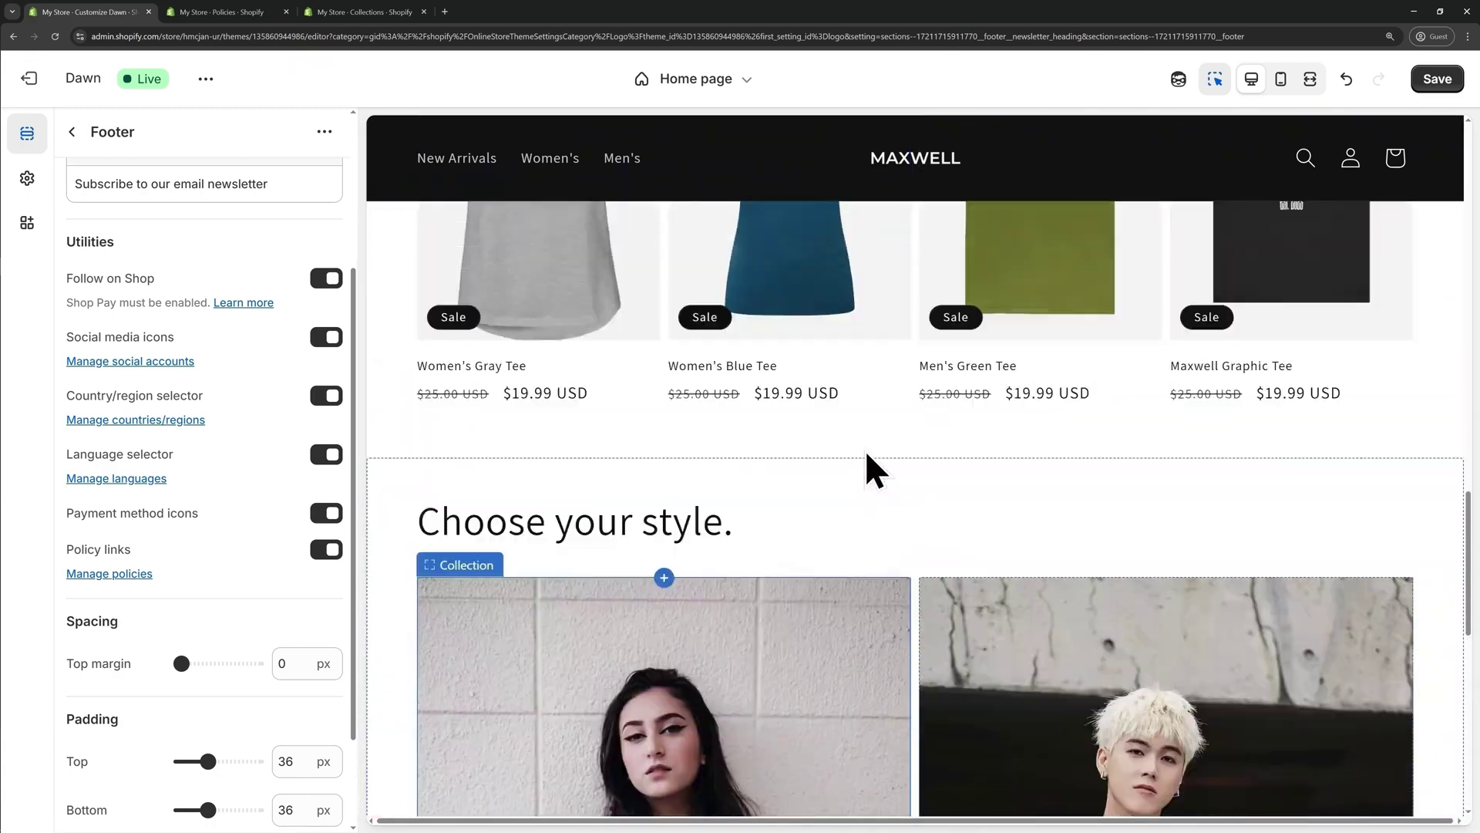
scroll(917, 453, down, 3)
scroll(890, 530, down, 10)
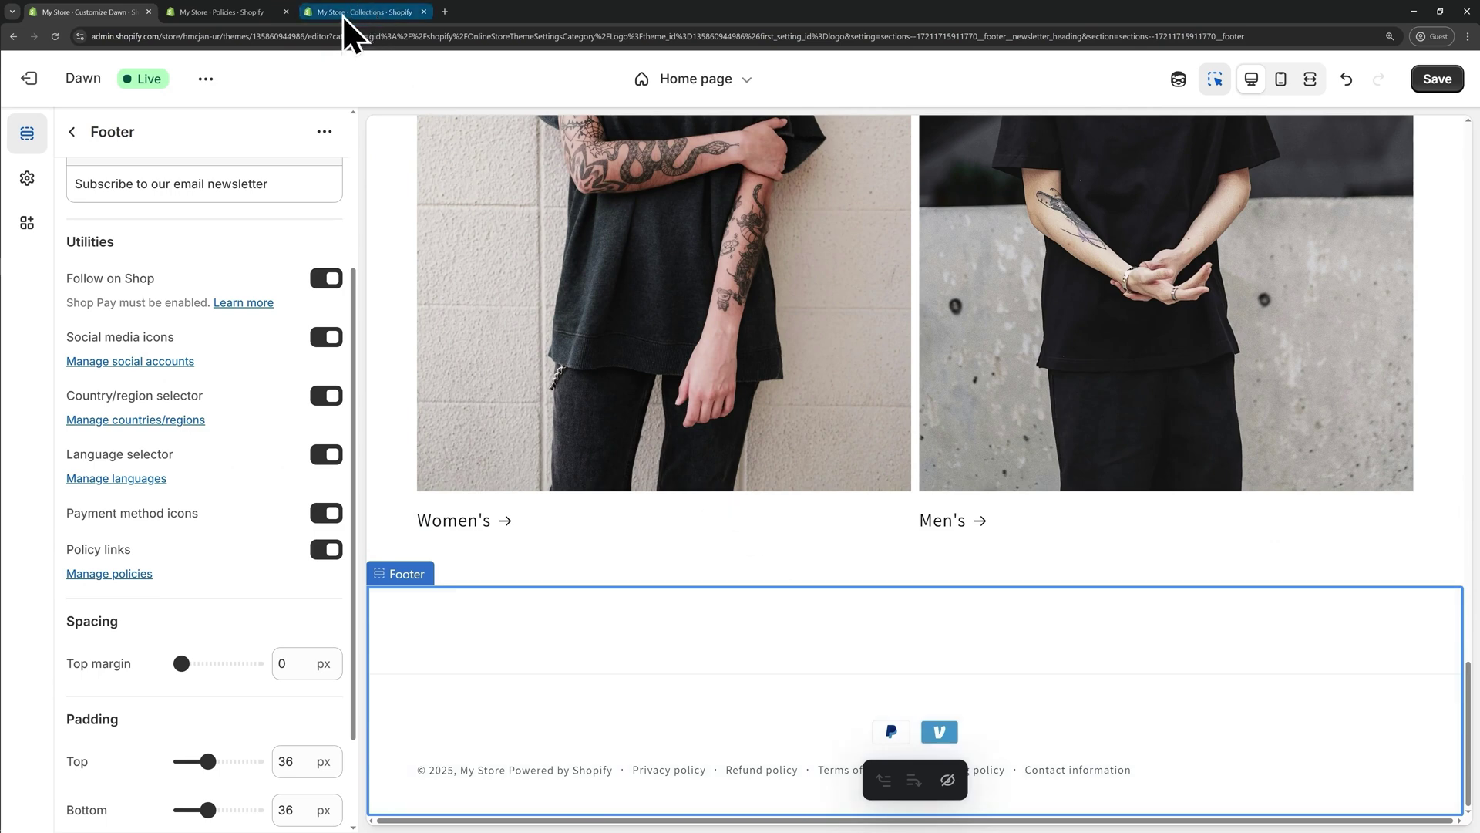
Open the Footer menu in the store admin and remove its Search and "Do not sell or share my personal information" items.
mouse_move(328, 12)
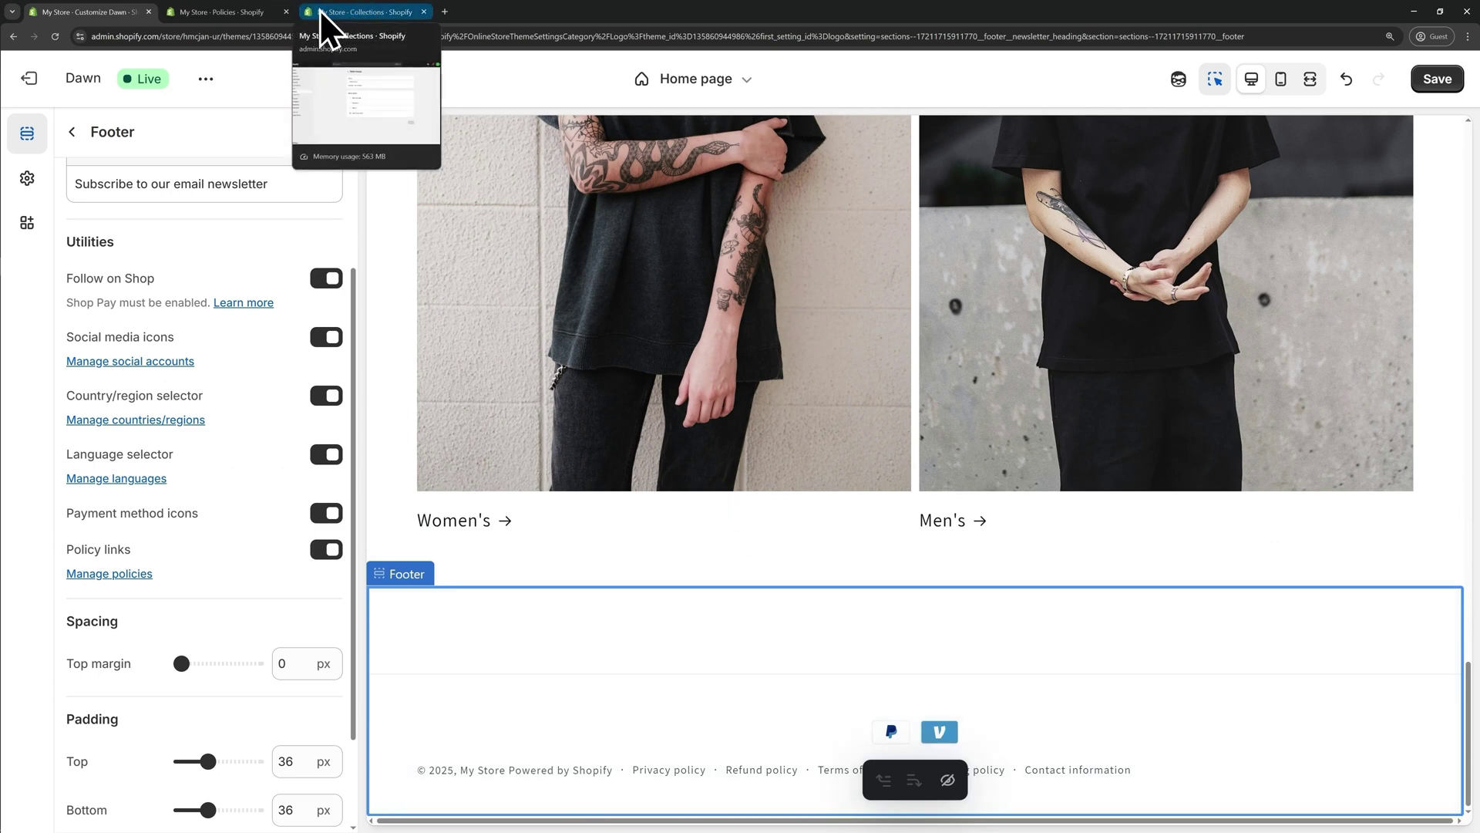
click(319, 11)
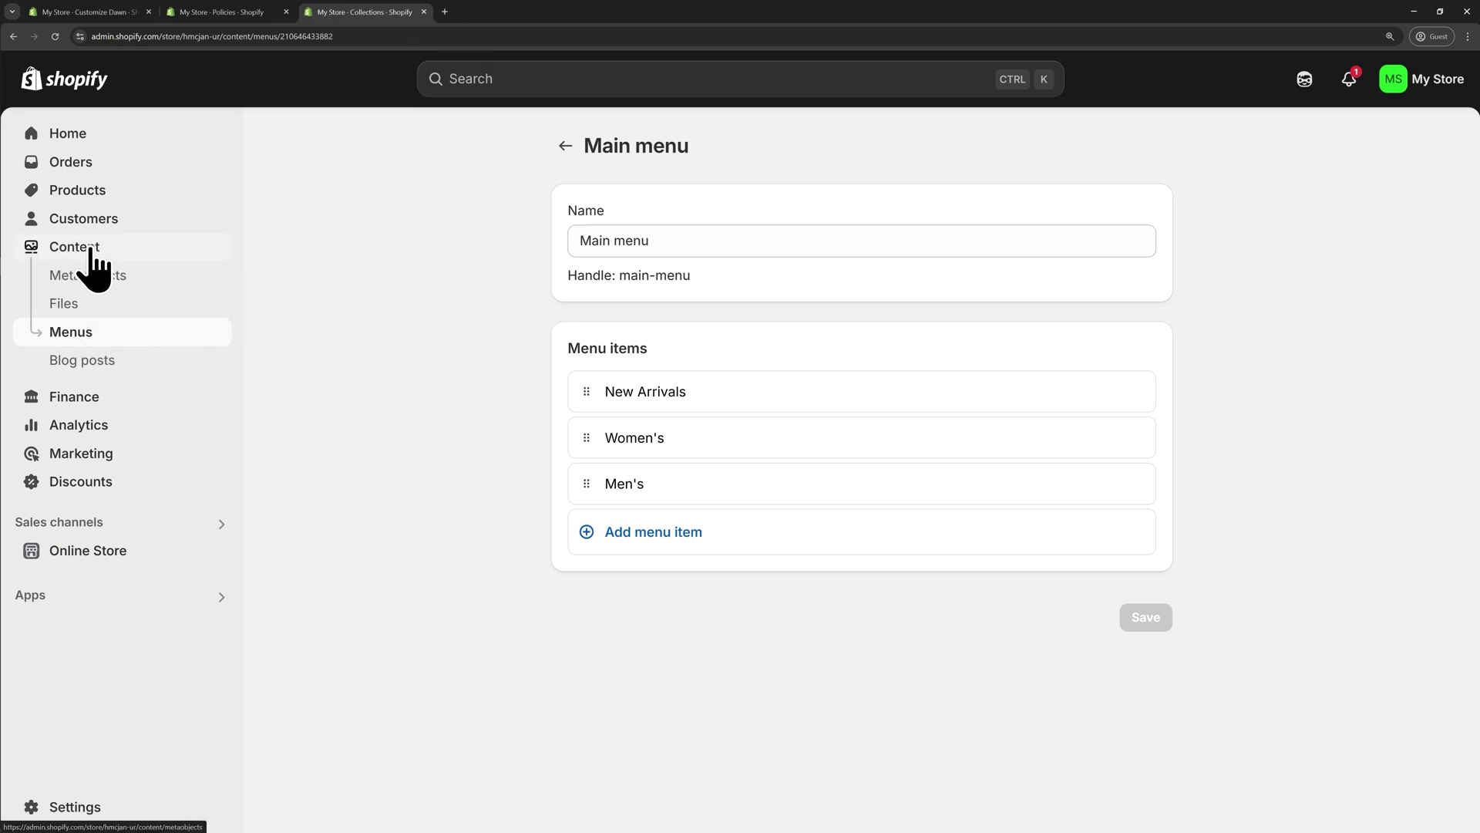
click(566, 146)
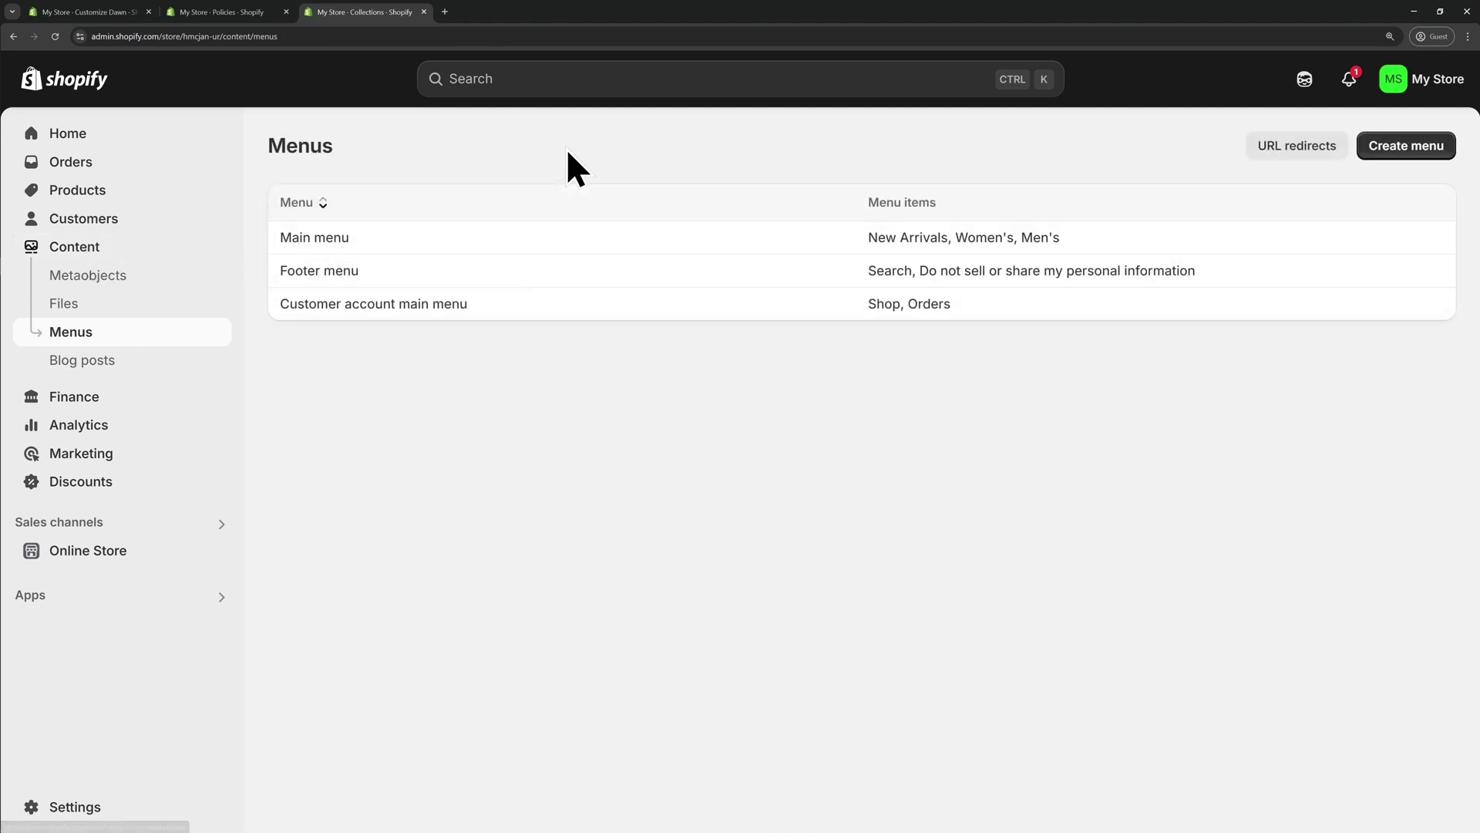
click(529, 277)
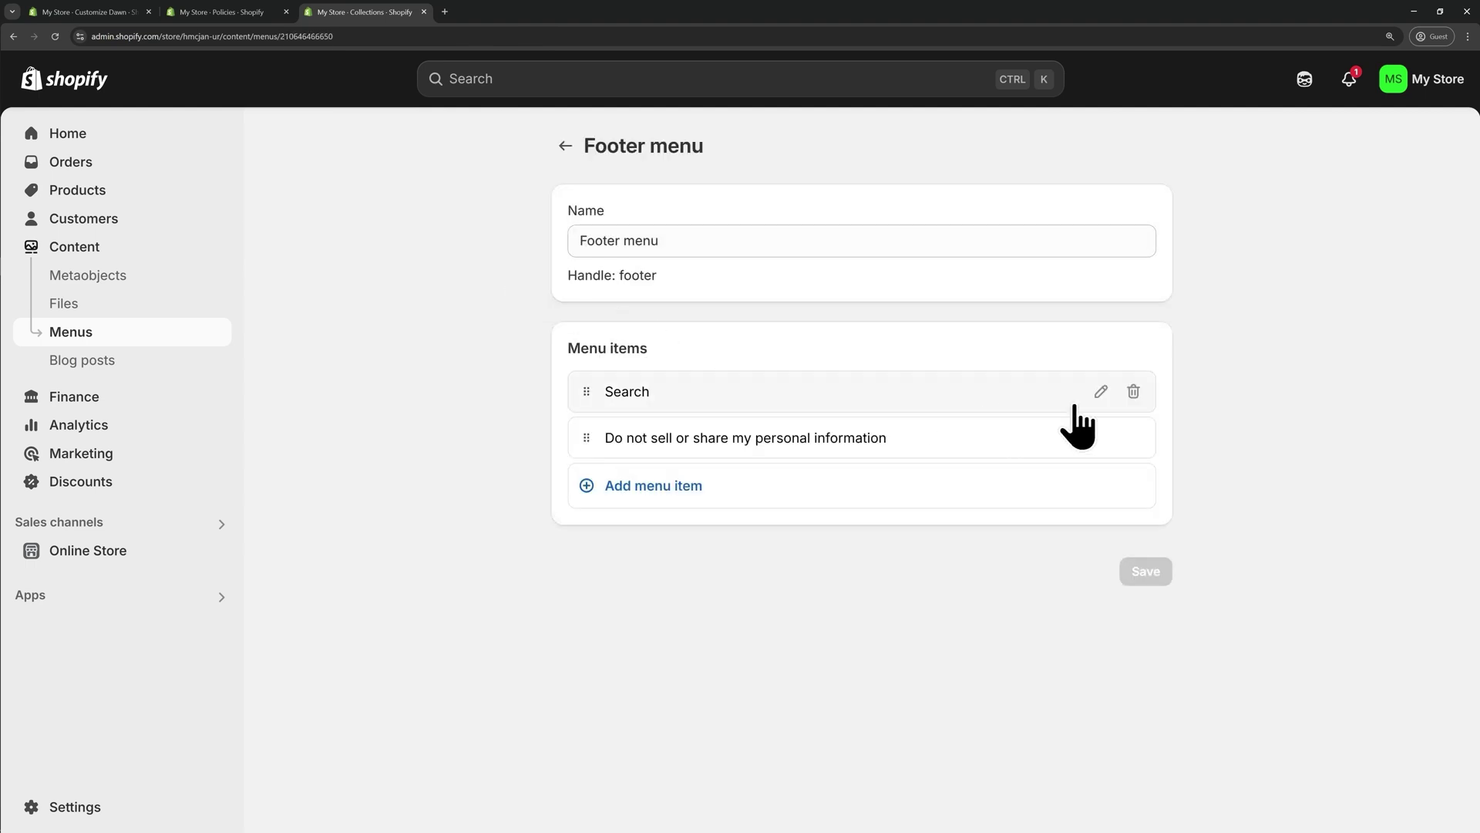
click(1133, 391)
click(1002, 495)
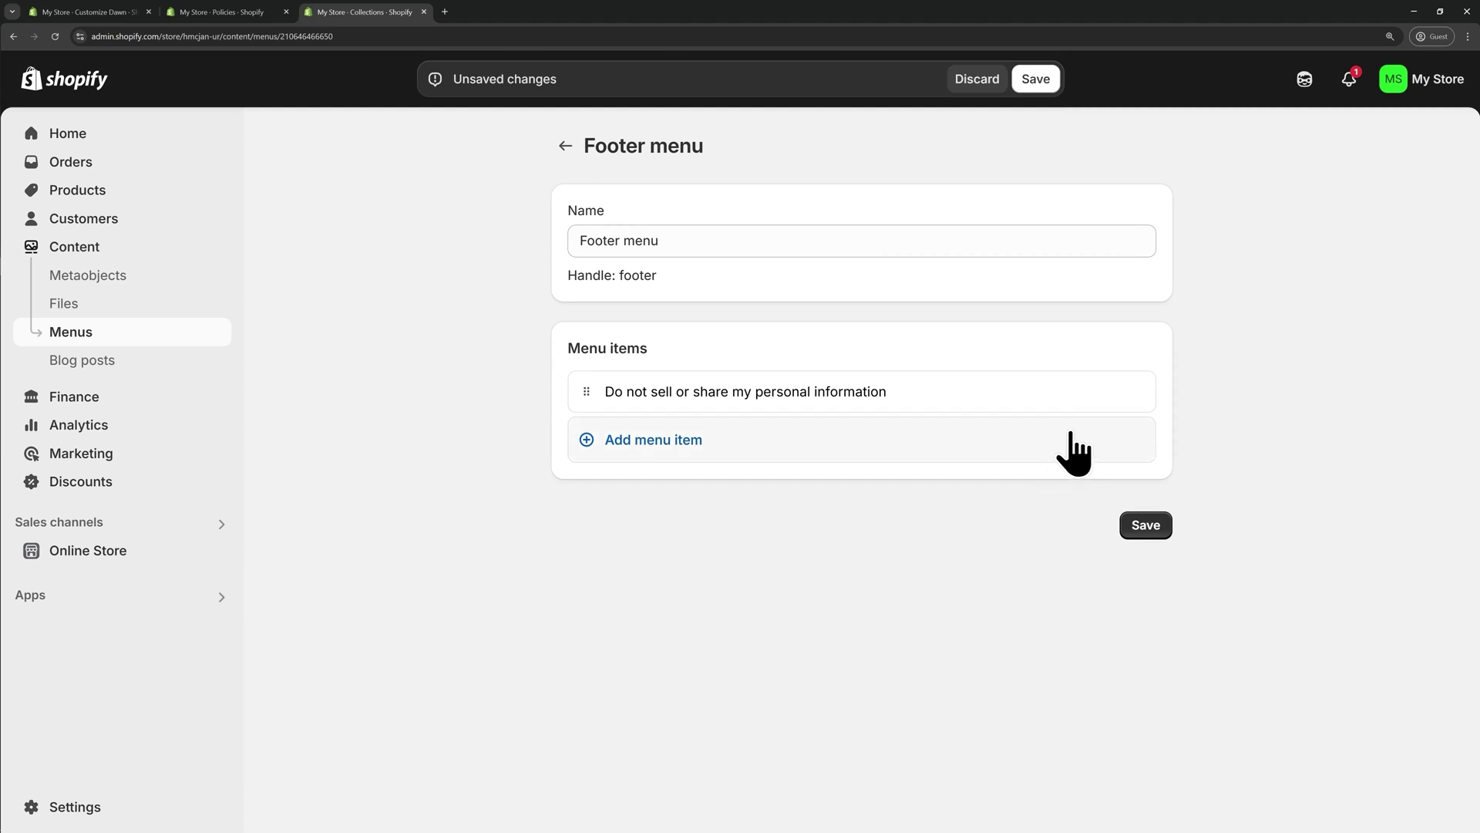
click(1133, 391)
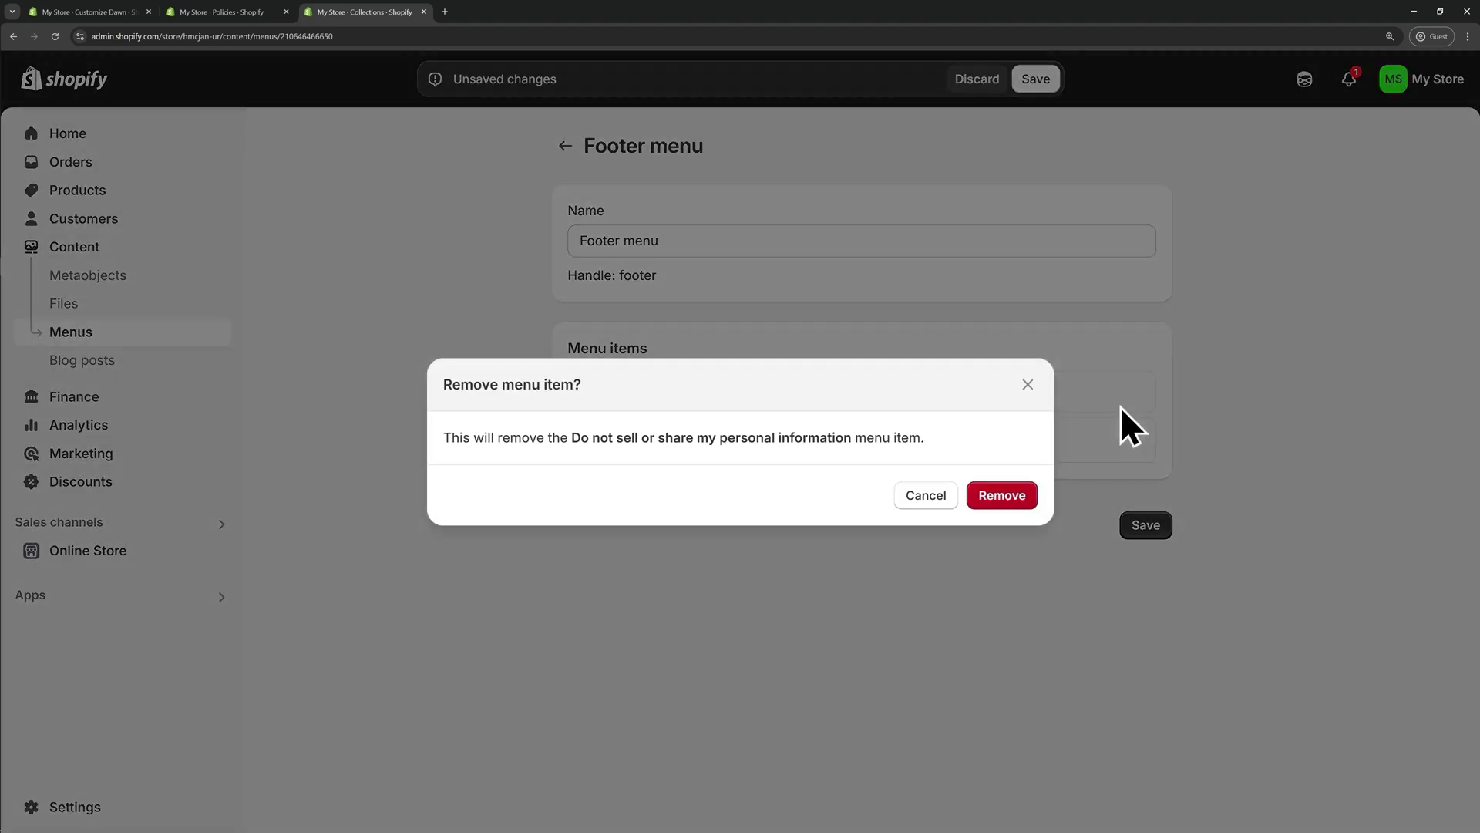
click(1003, 497)
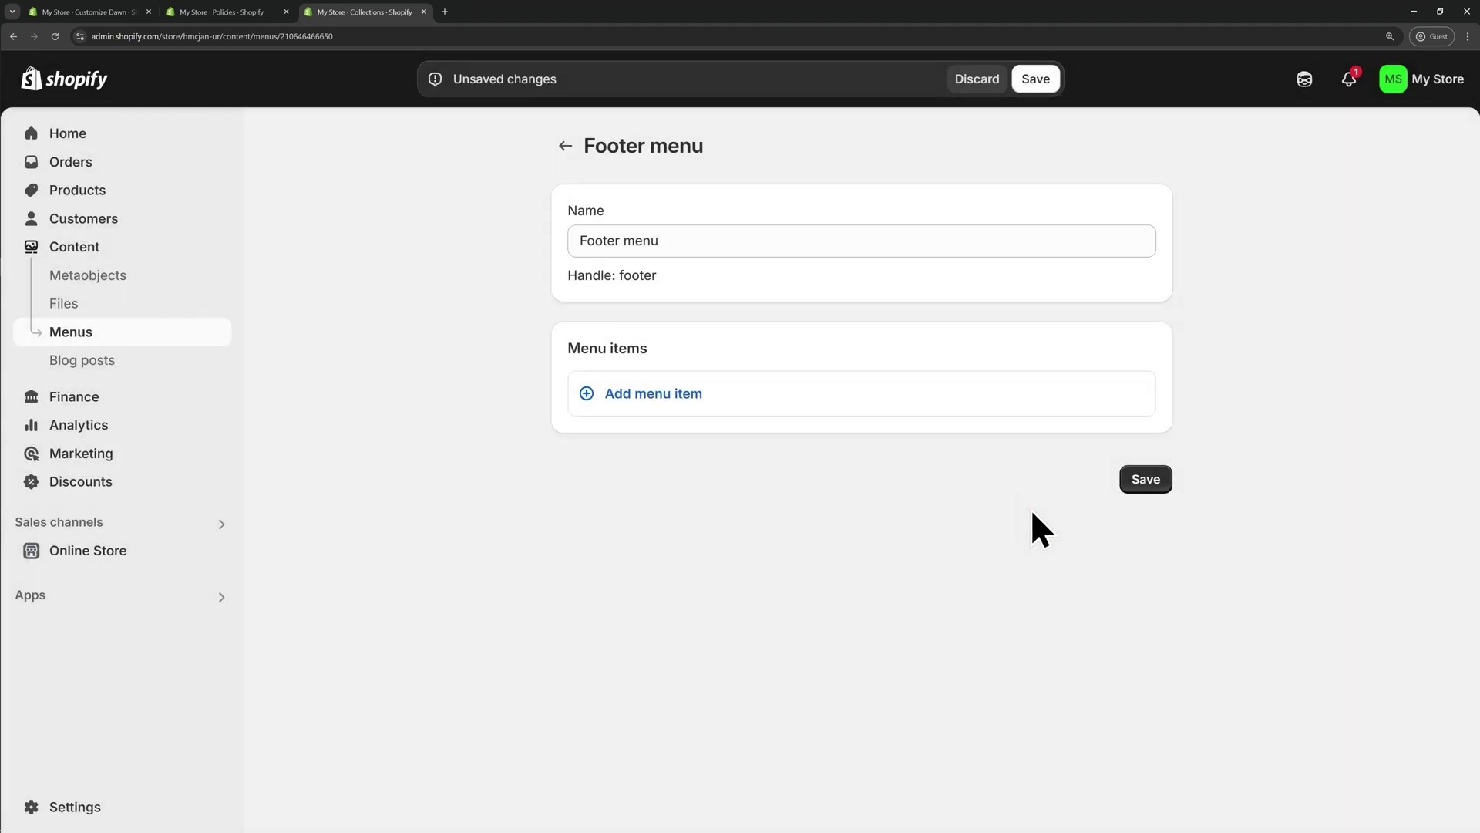
Add Contact Information, Privacy Policy, two Refund Policy items and Terms of Service to the Footer menu, and save it.
click(661, 396)
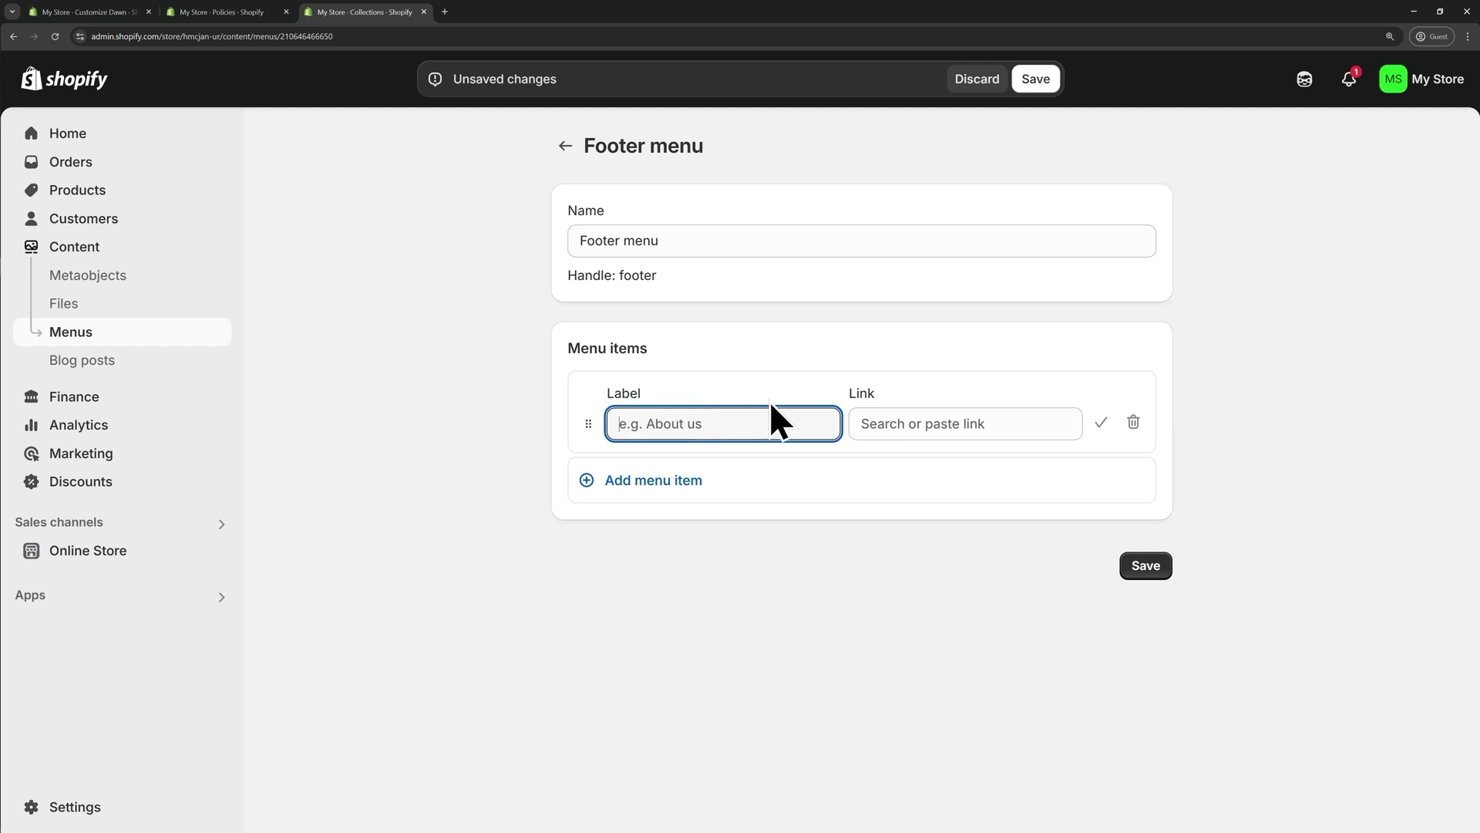
click(910, 427)
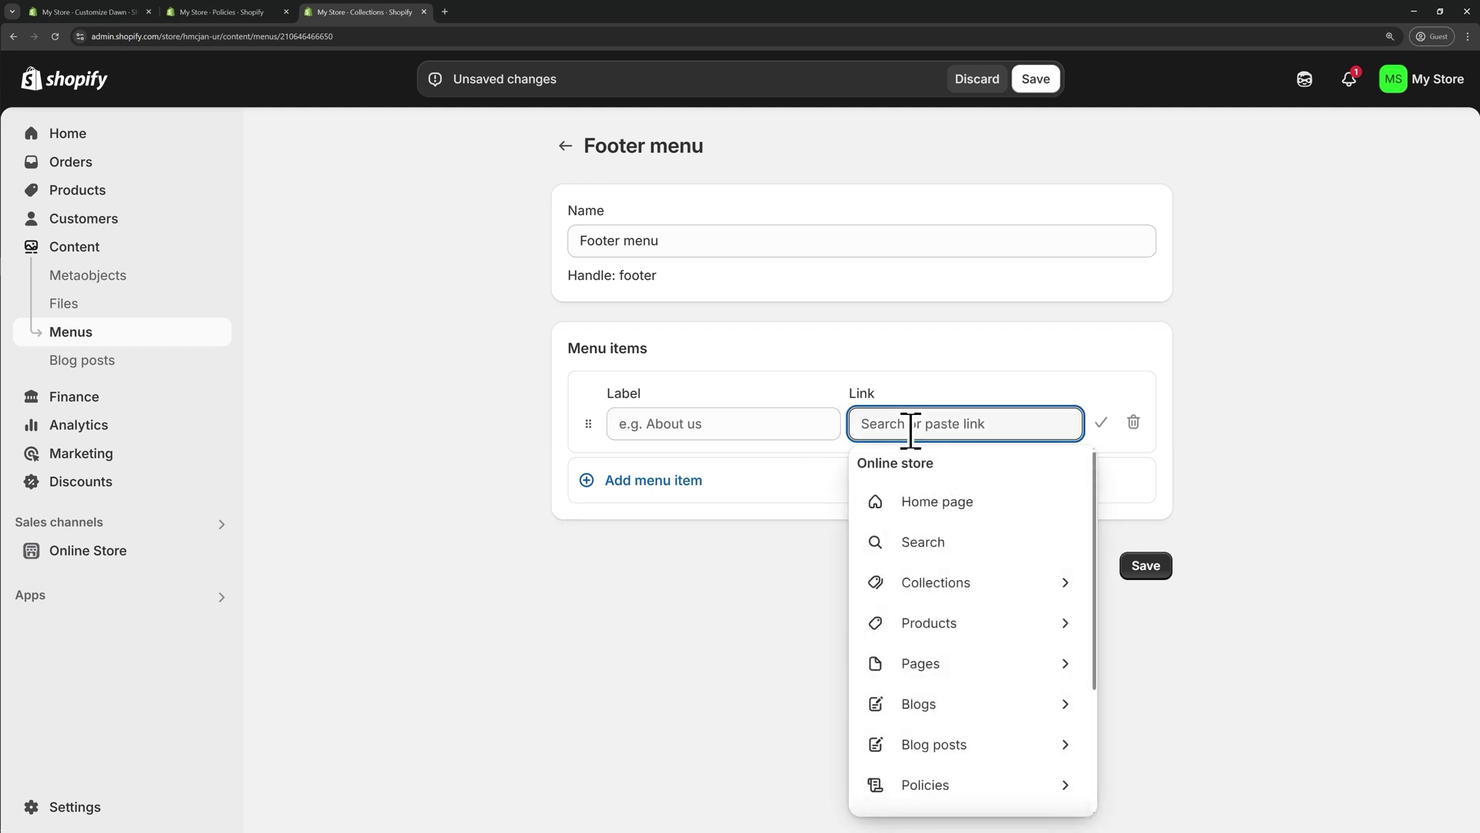
click(968, 784)
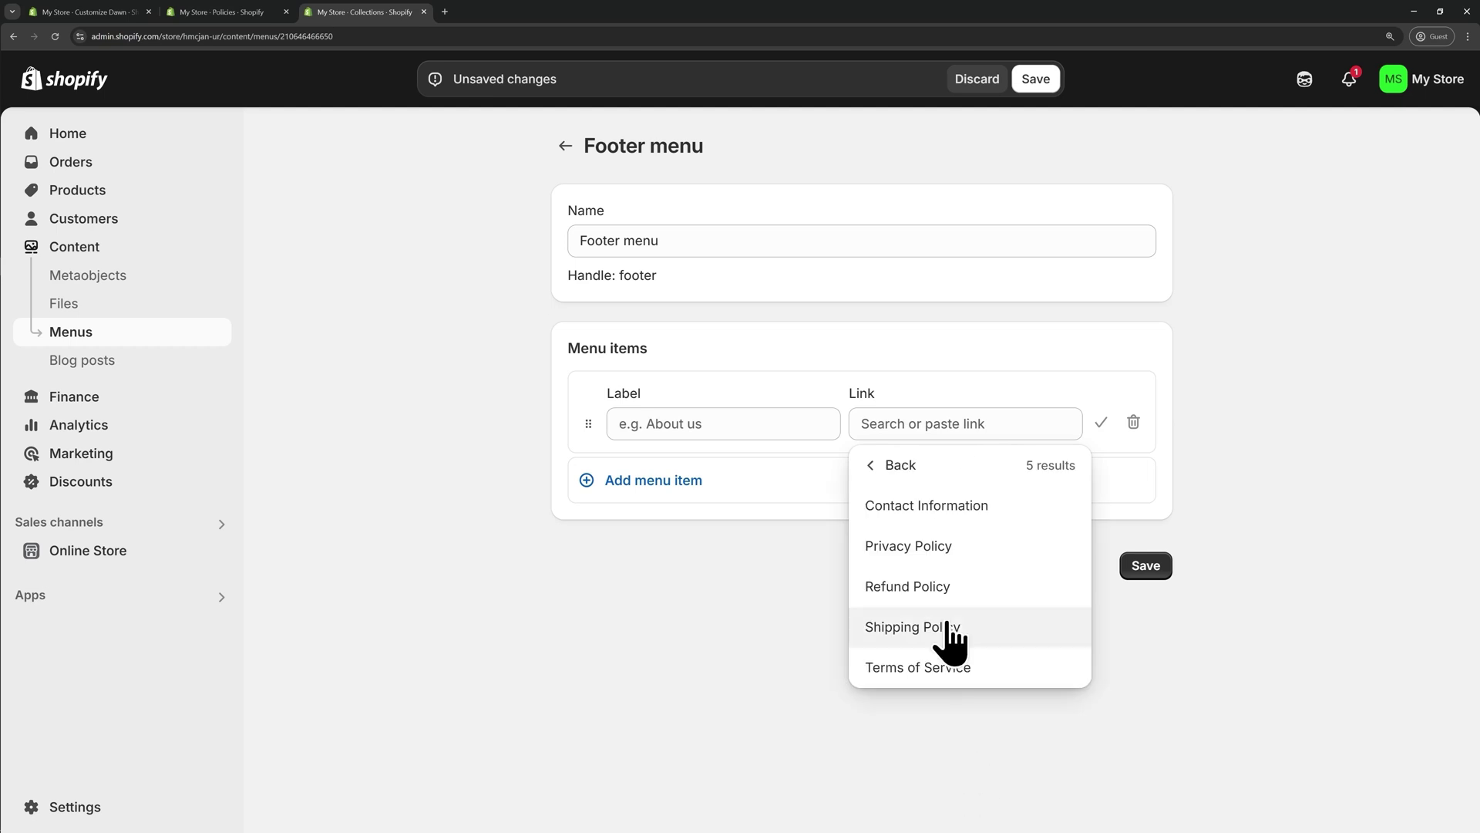
click(916, 506)
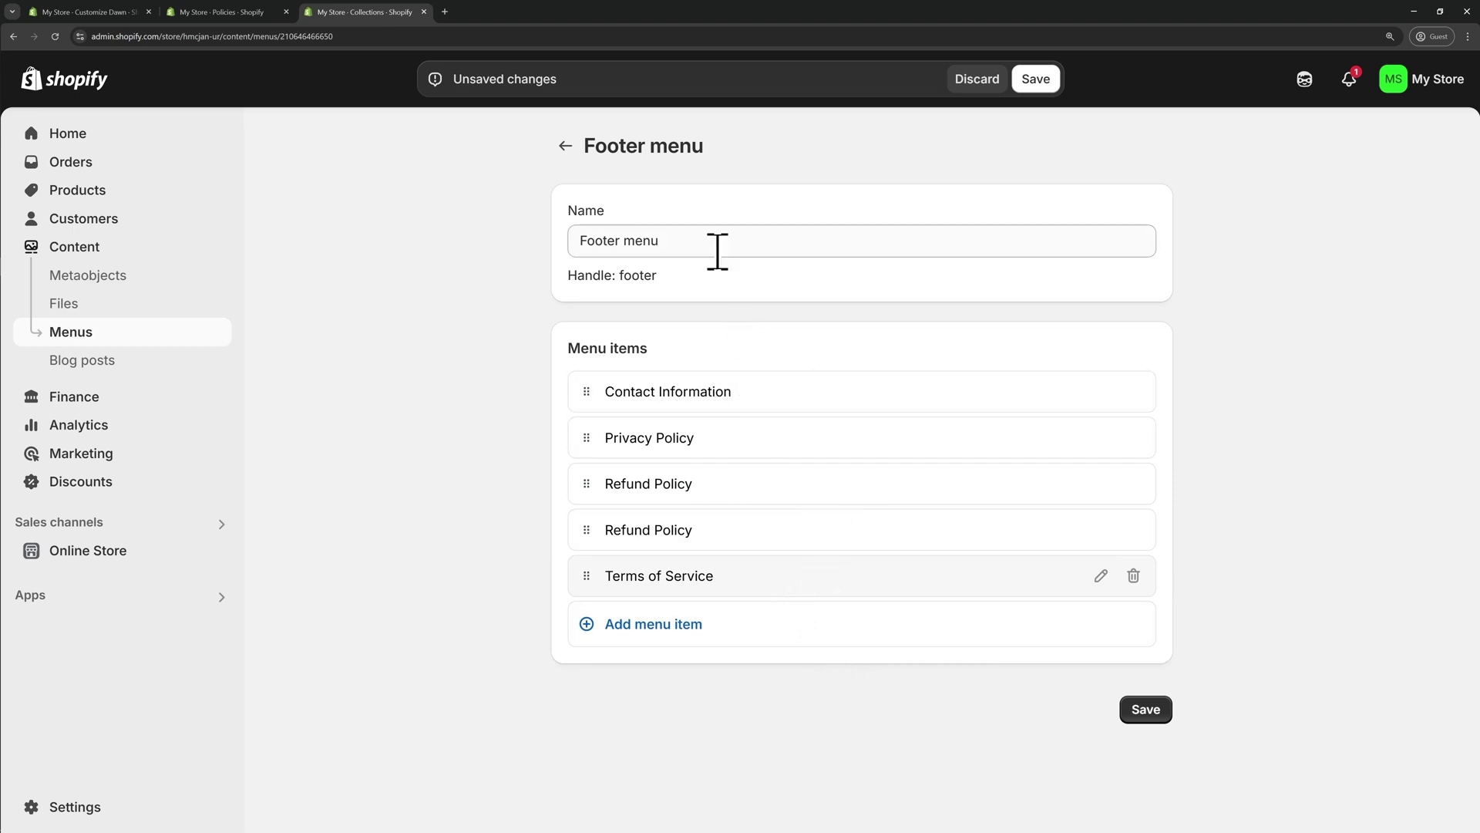
click(1148, 713)
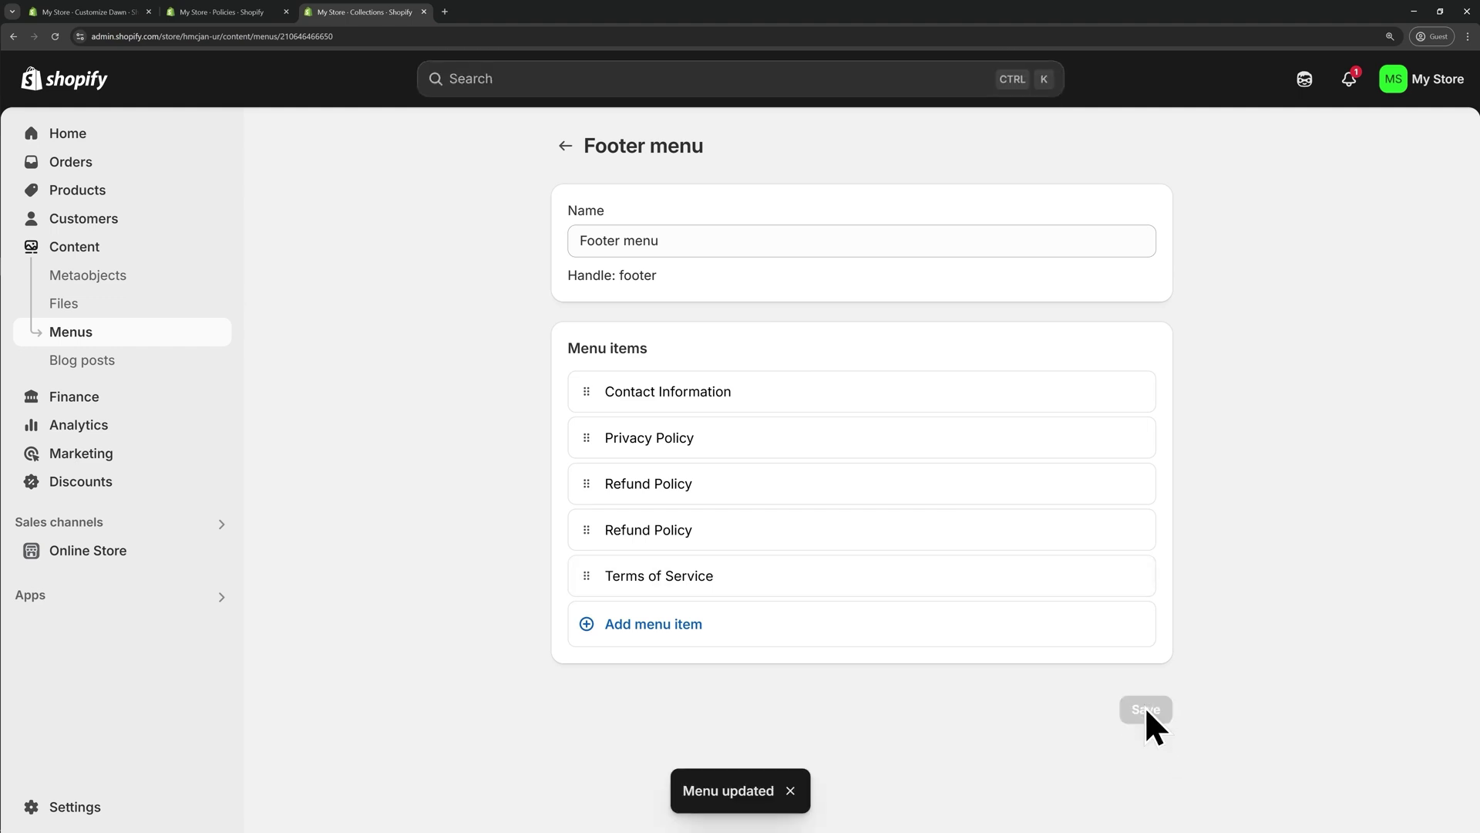
Turn off the footer's policy links in the theme editor and add a Menu block to the footer.
click(84, 12)
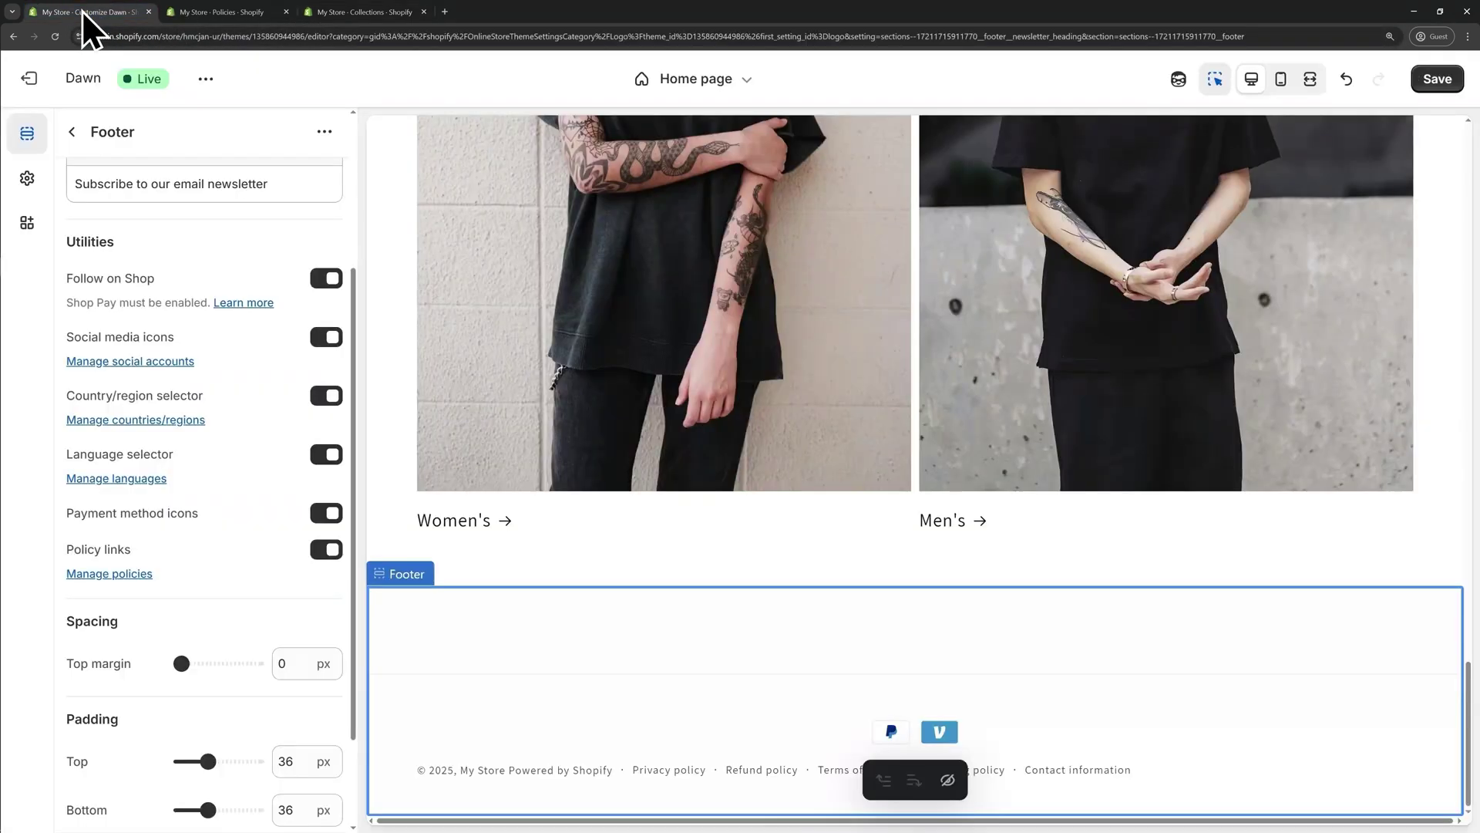
click(327, 549)
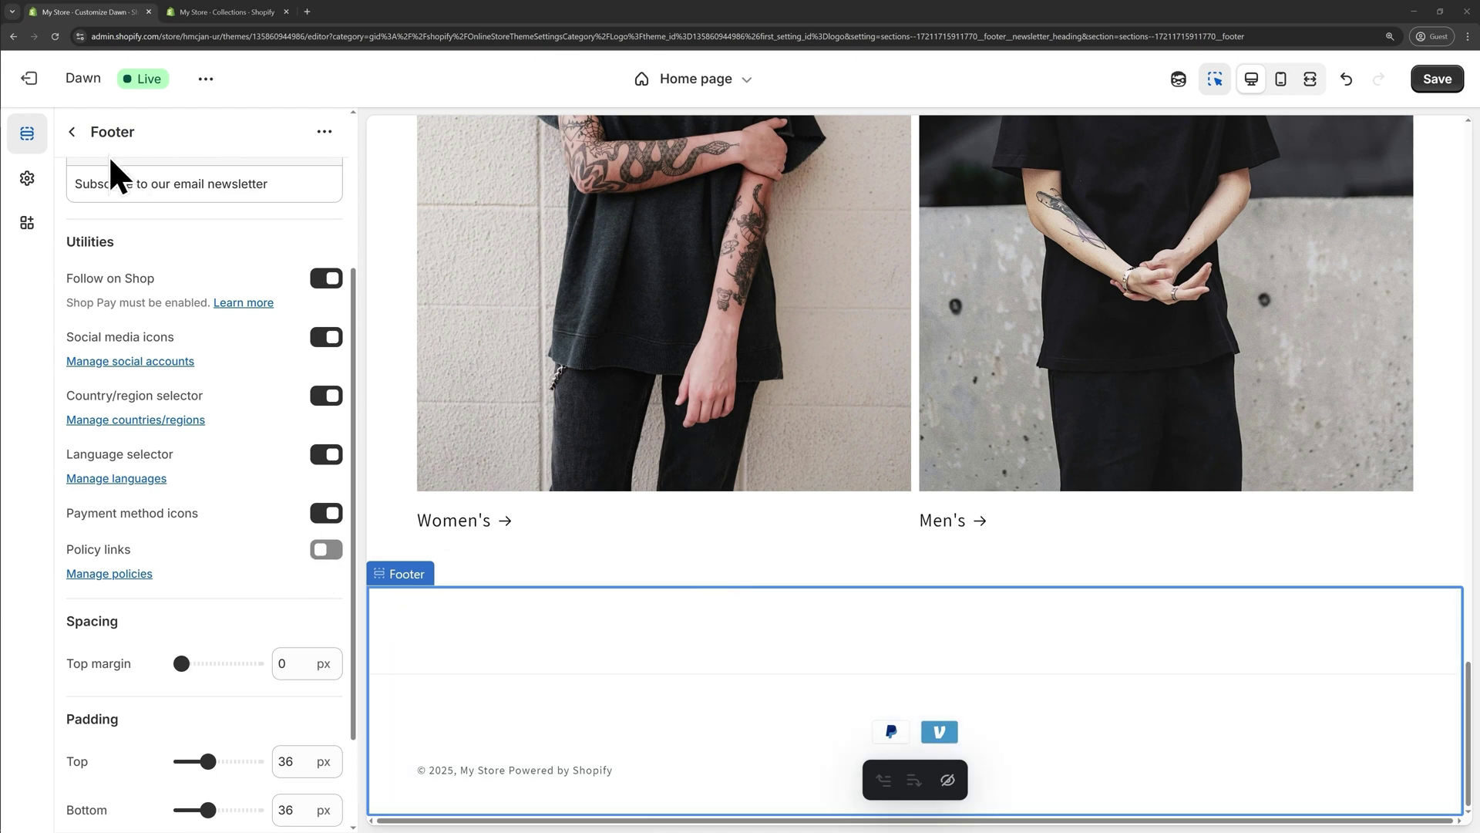
click(72, 132)
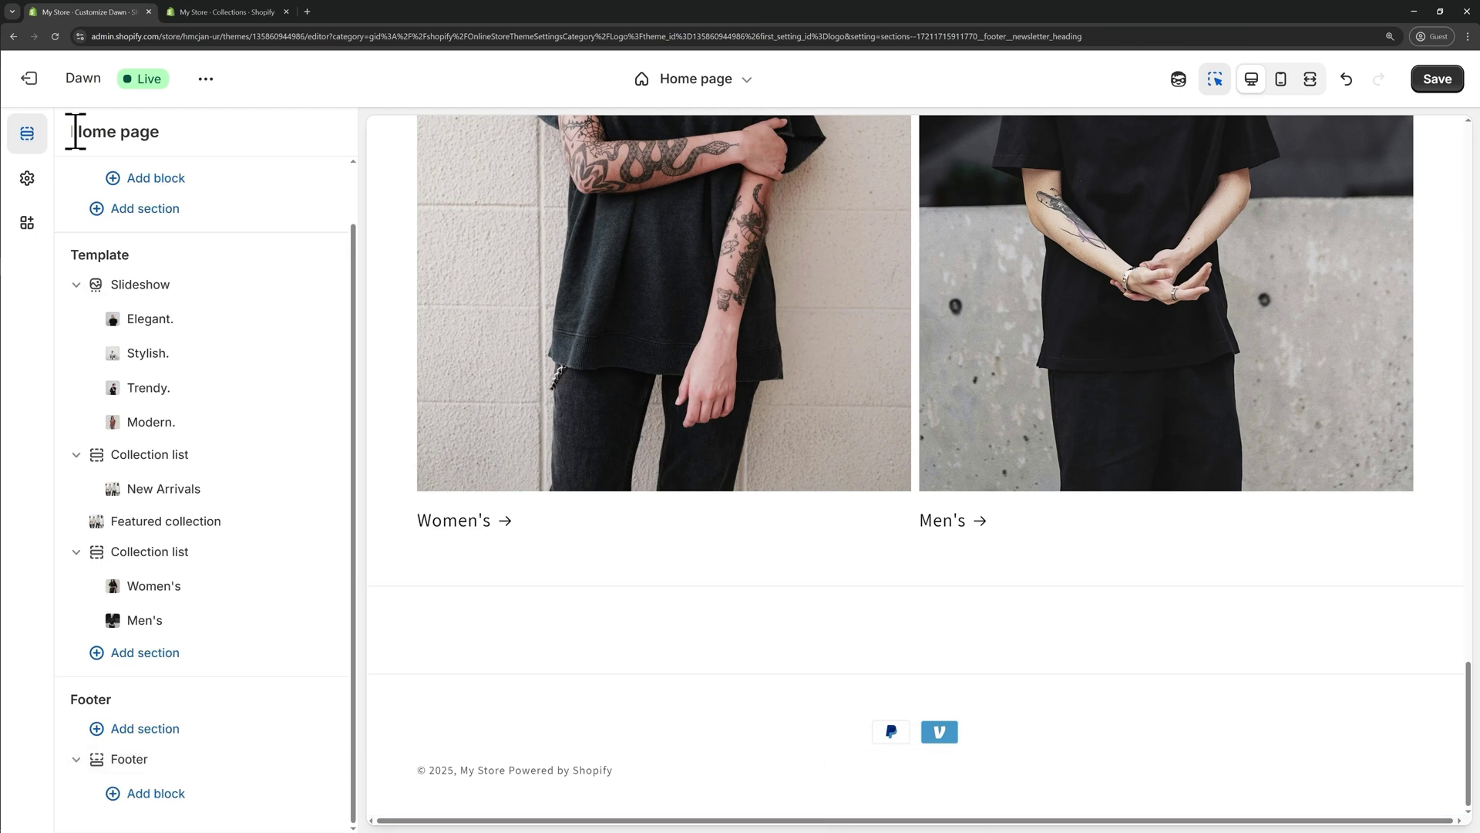
click(158, 795)
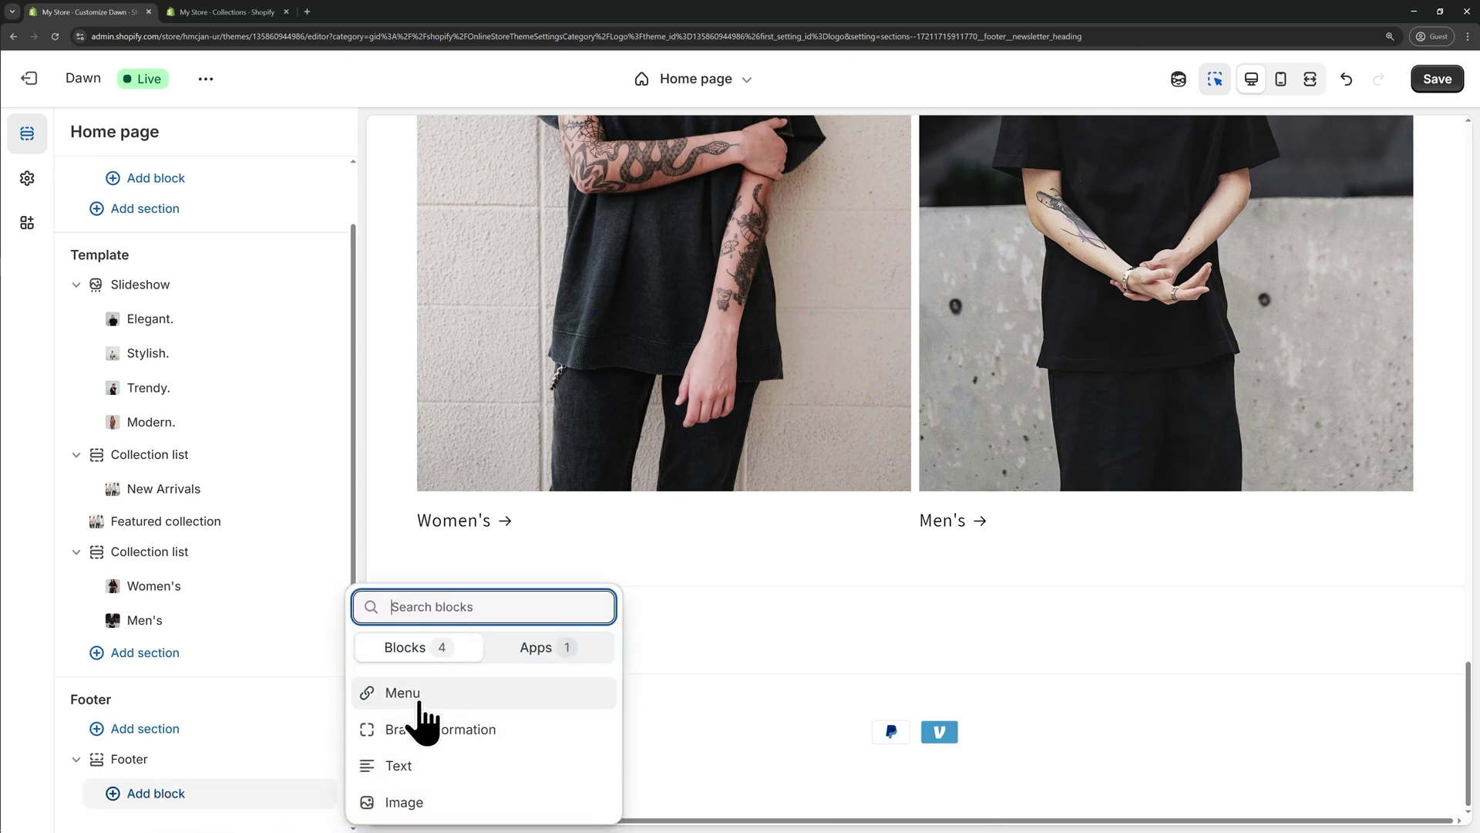
click(420, 698)
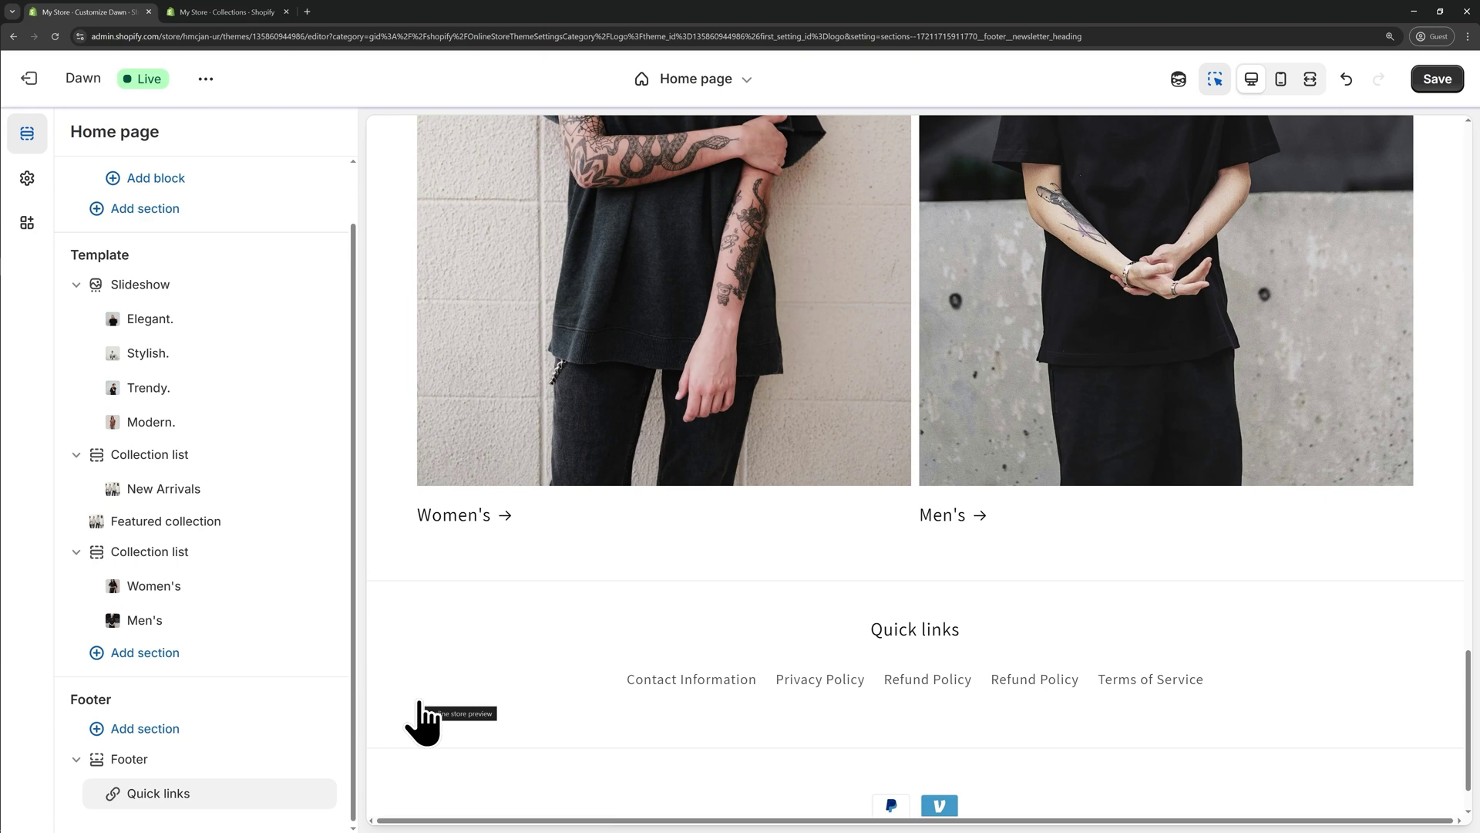
Remove the "Quick links" heading from the footer's menu block.
click(716, 646)
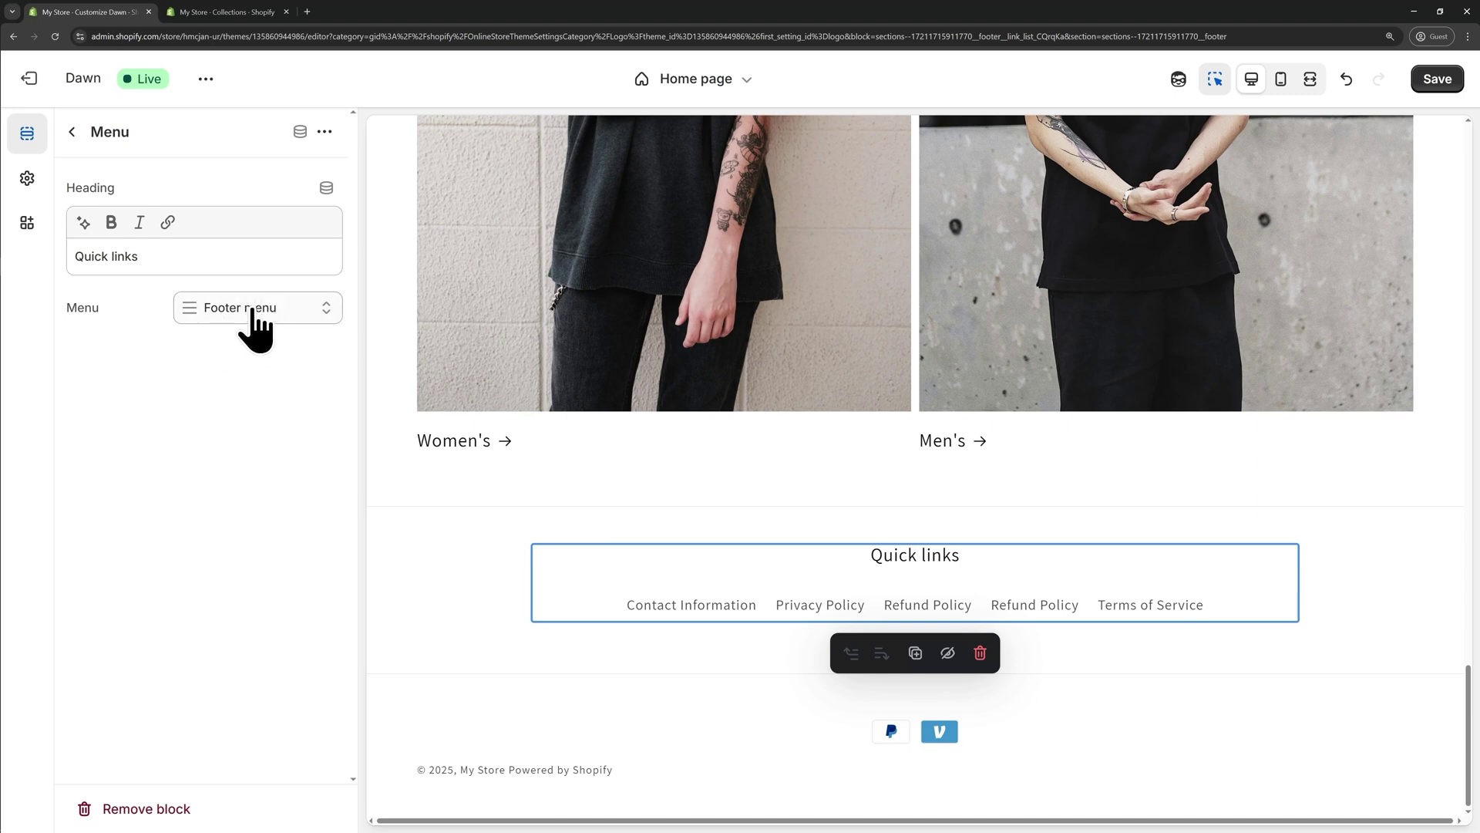
drag(238, 260, 71, 267)
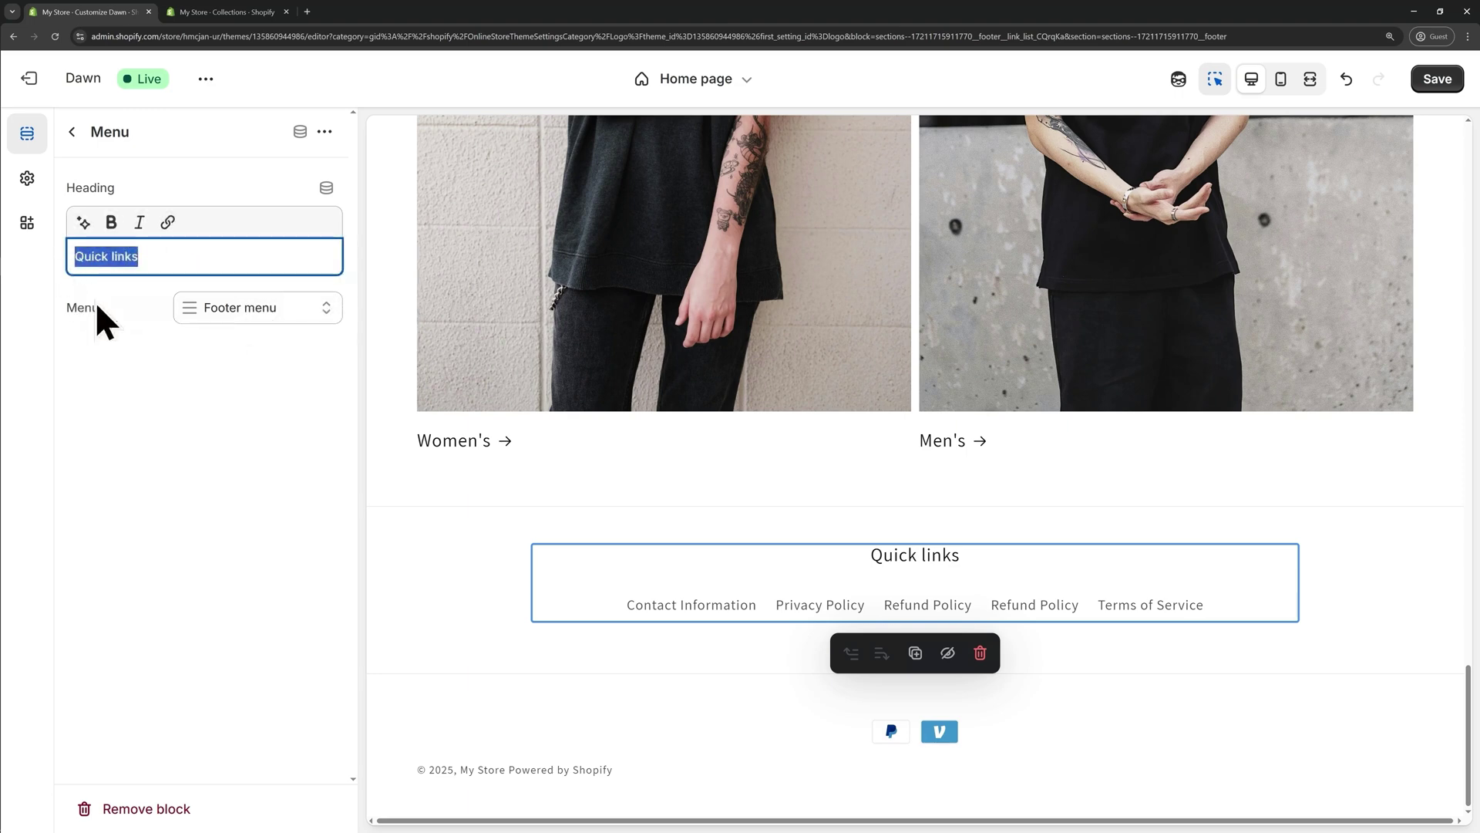
key(BackSpace)
click(170, 386)
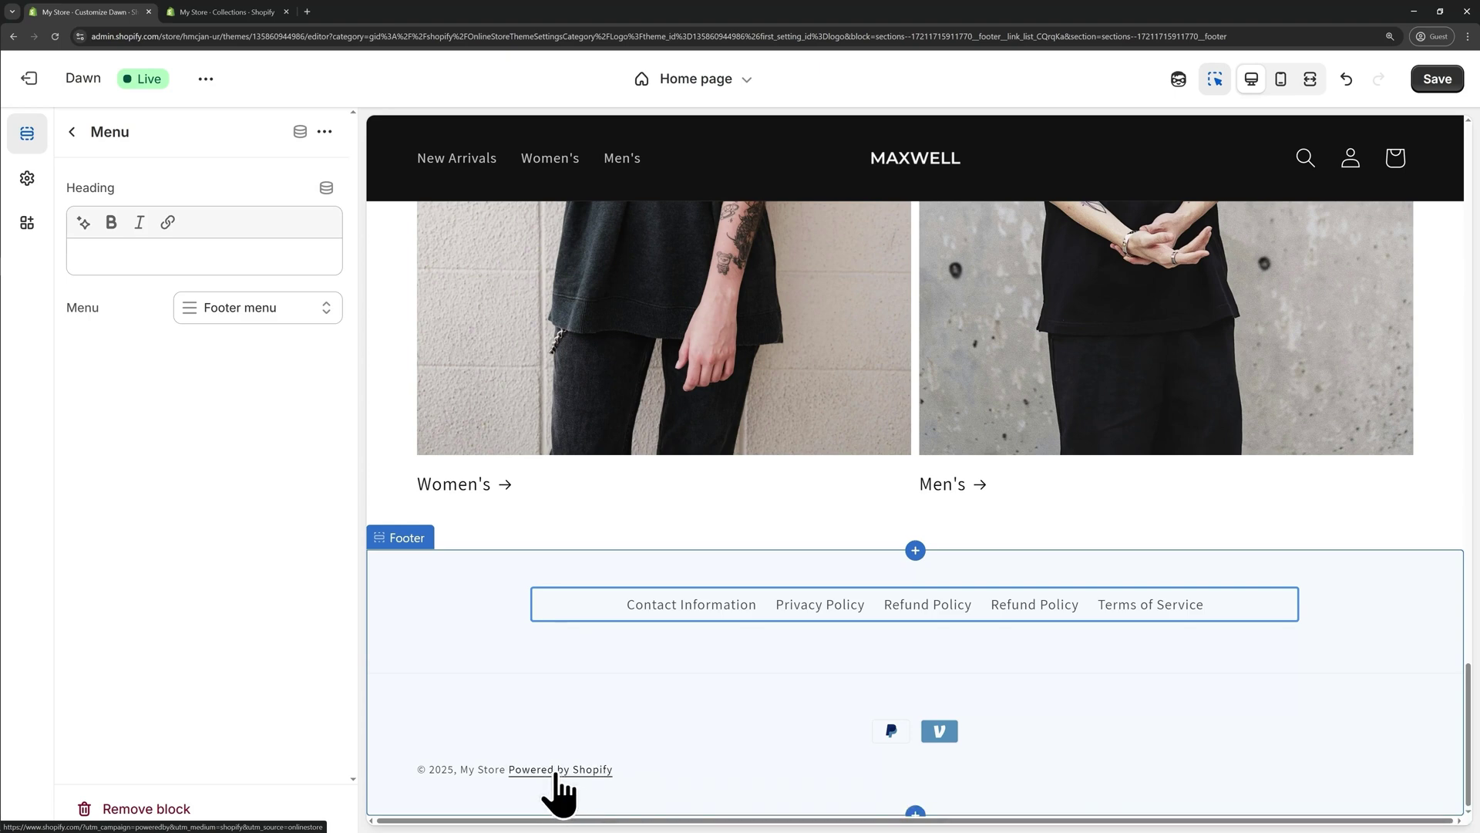
Open the Dawn theme's default theme content for editing from the store admin and filter it for "links".
click(228, 13)
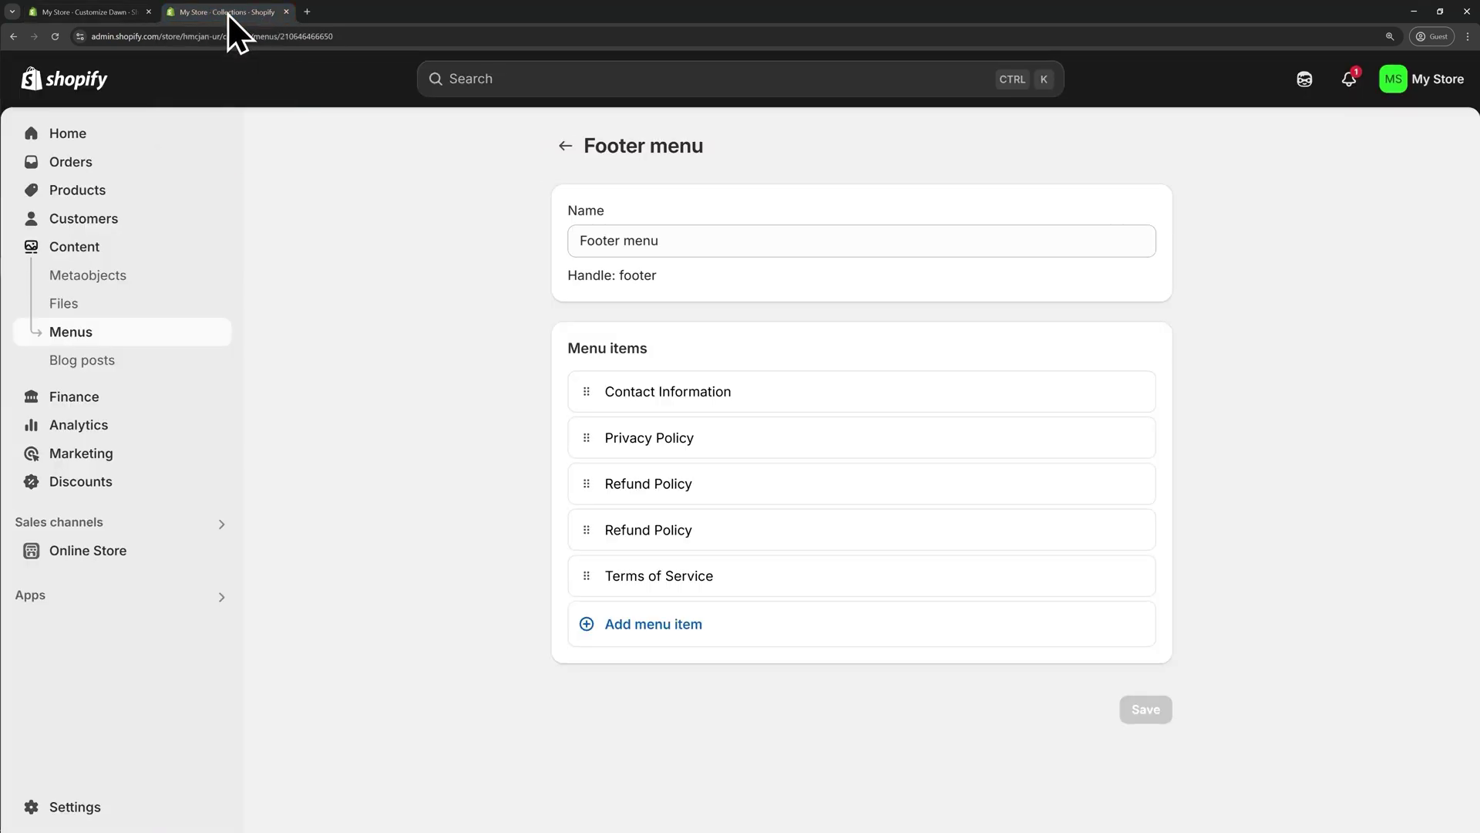
click(121, 553)
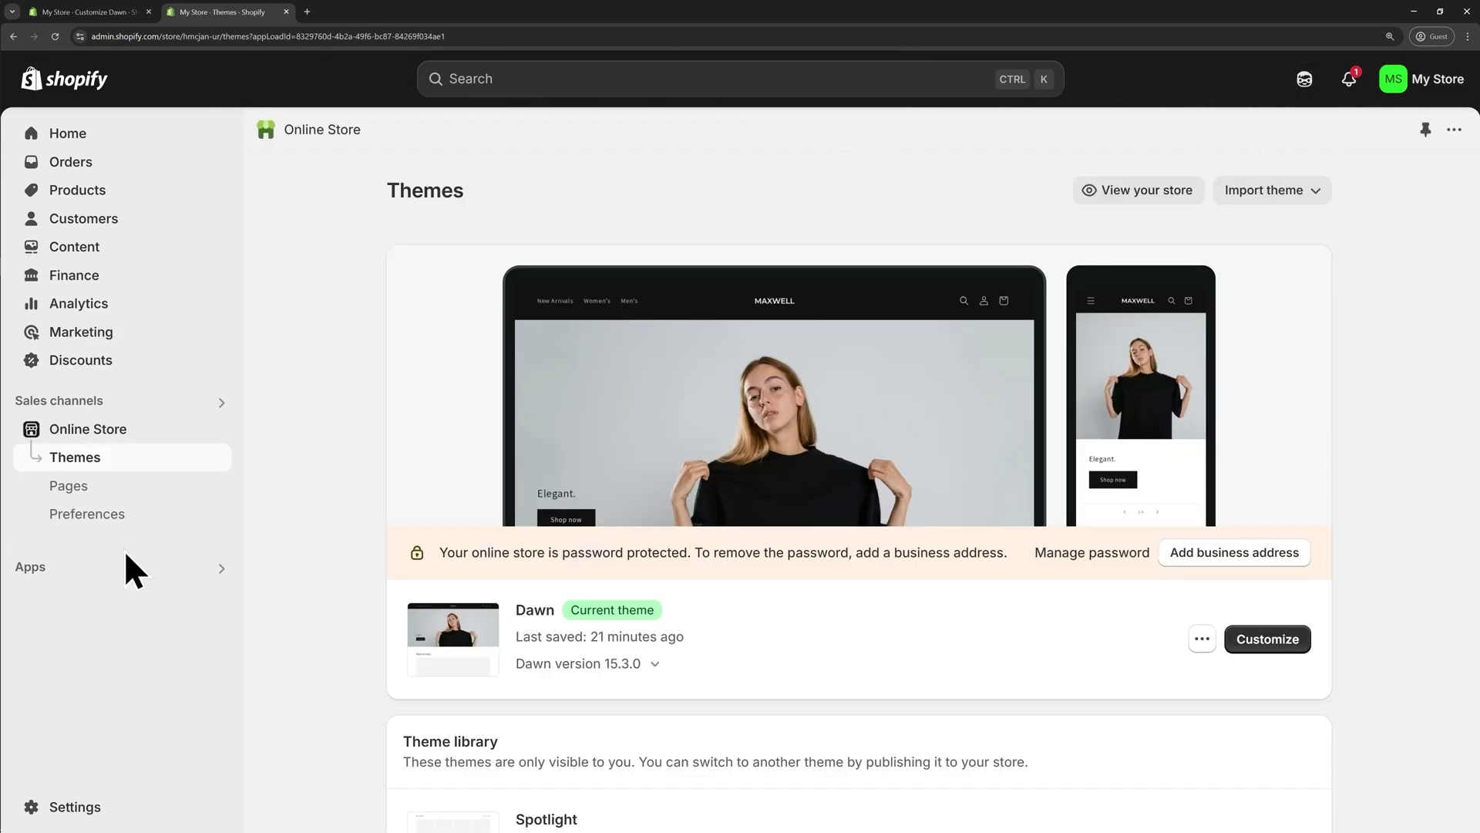
click(1202, 640)
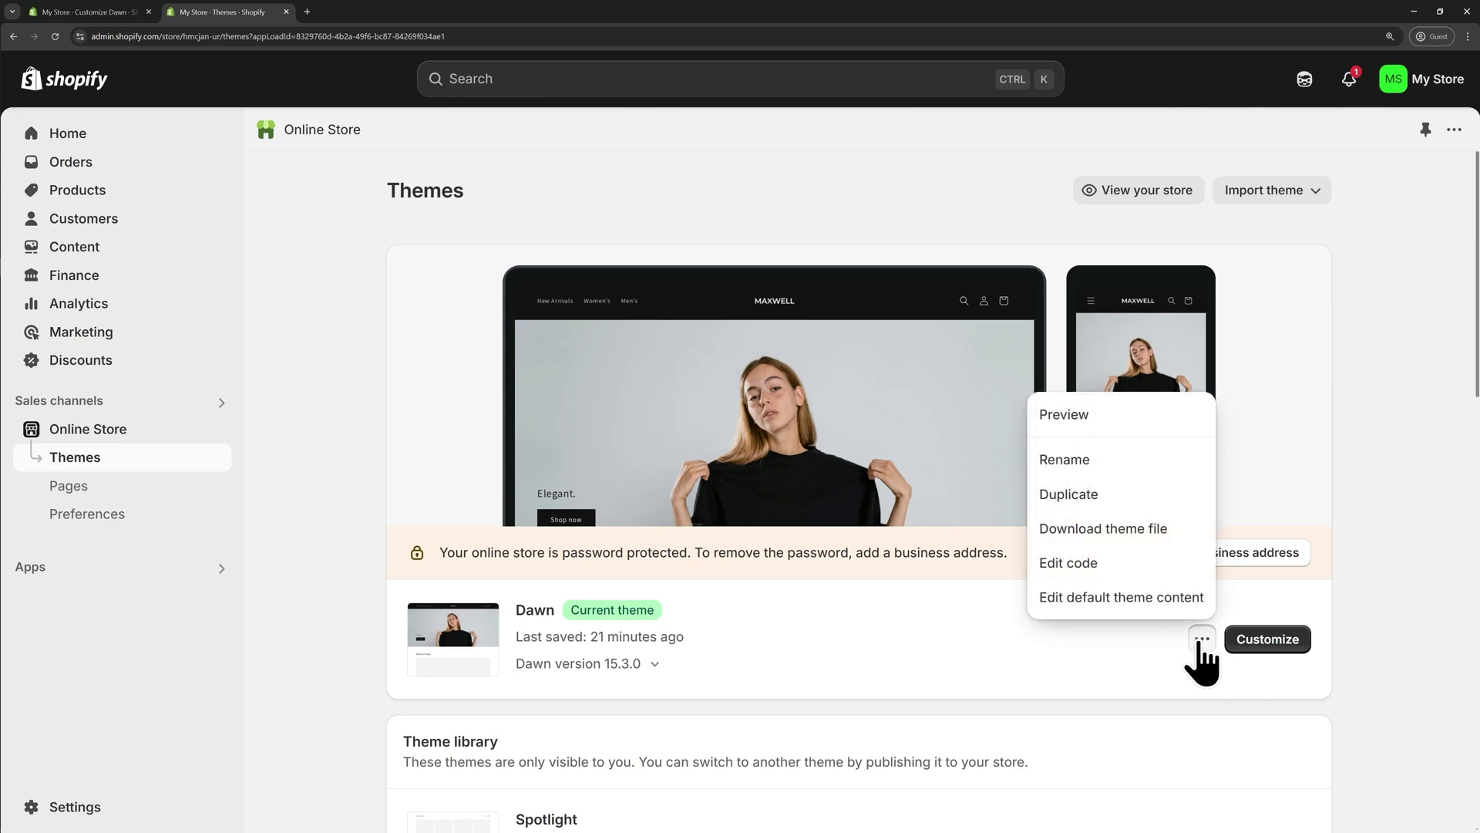
click(1131, 603)
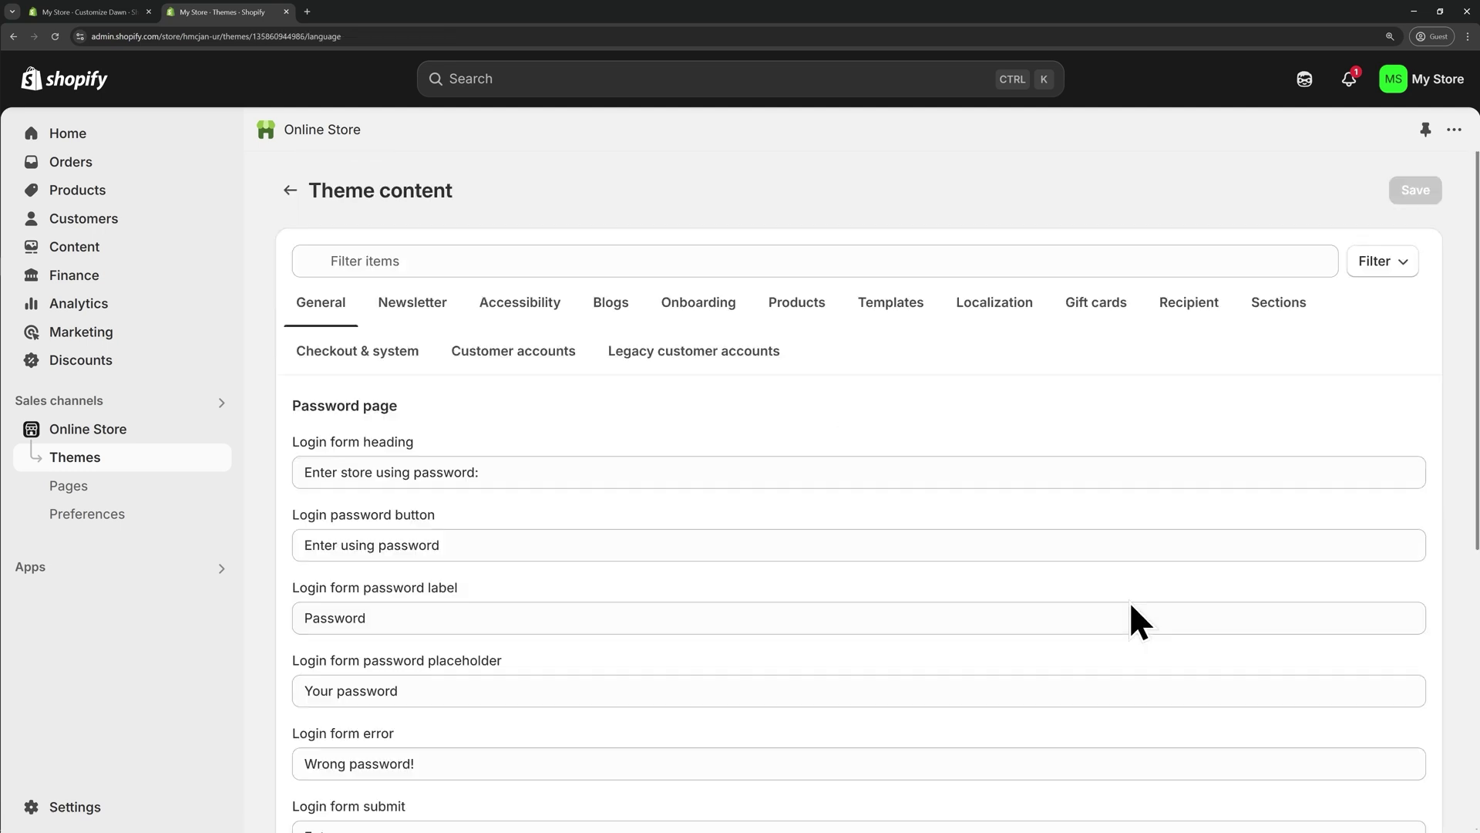
click(393, 263)
text(links)
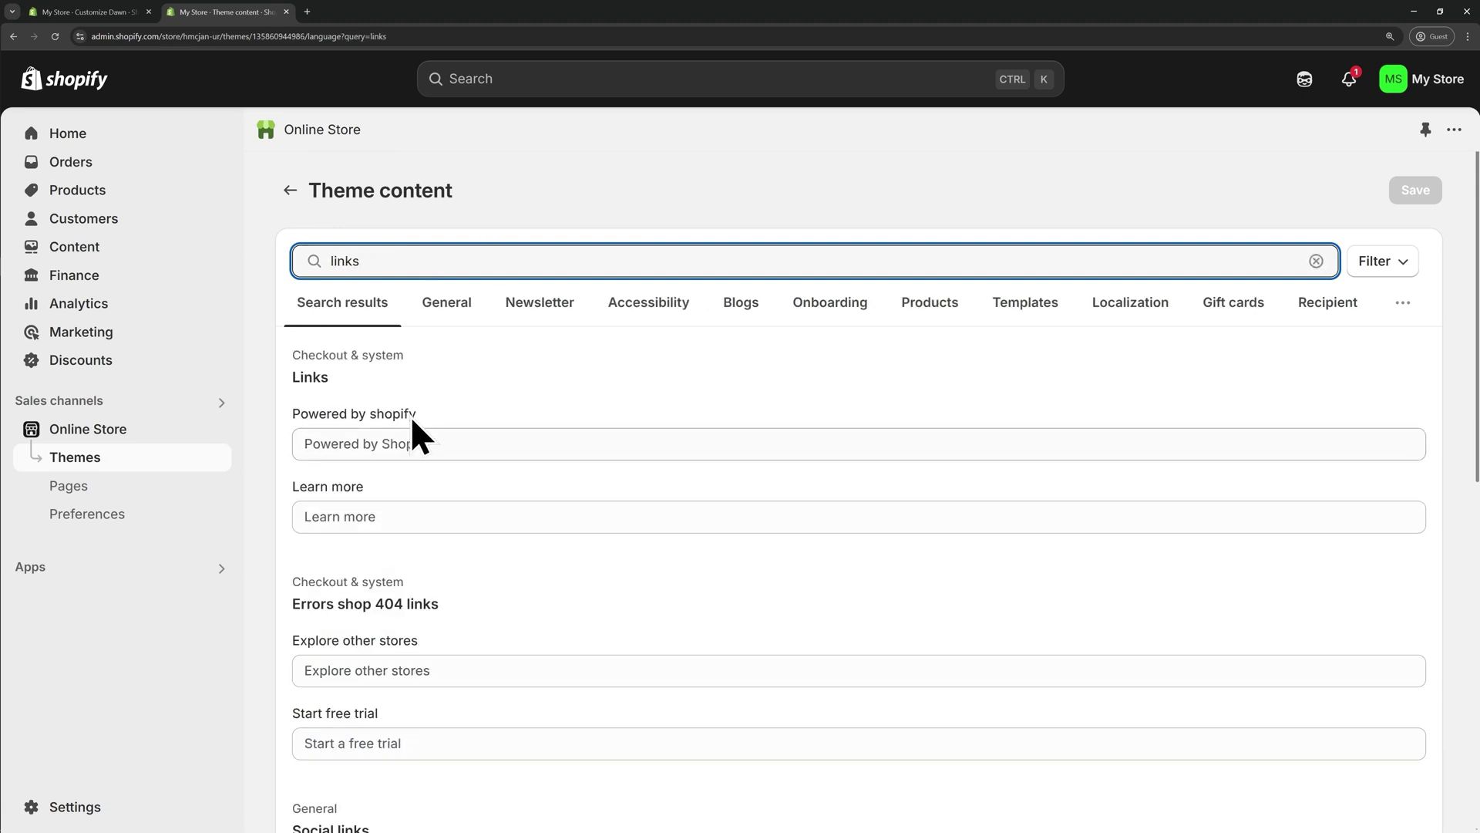
Blank out the "Powered by shopify" text, save the theme content, and save the customized theme in the theme editor.
click(448, 444)
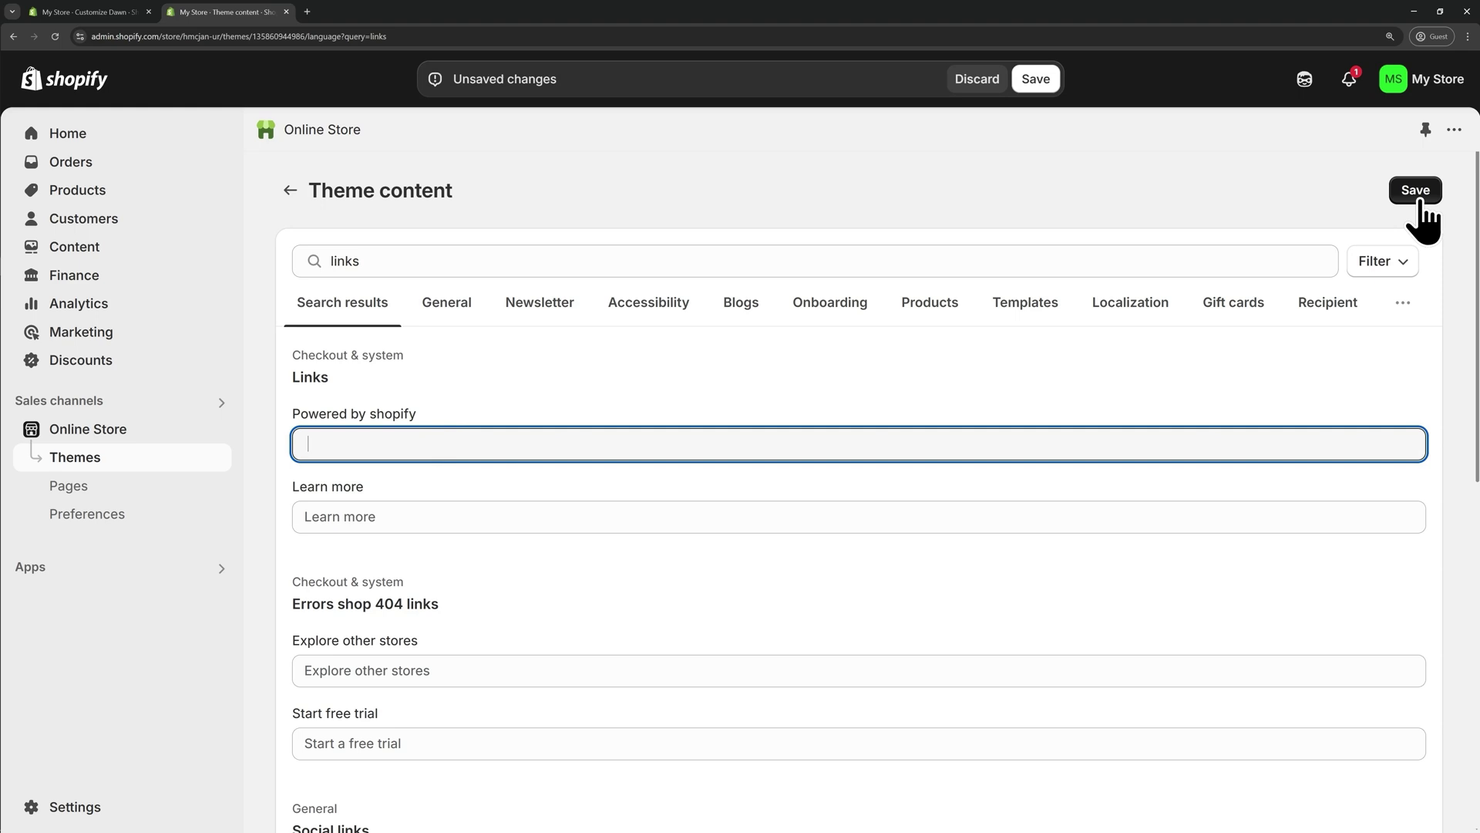
click(1418, 197)
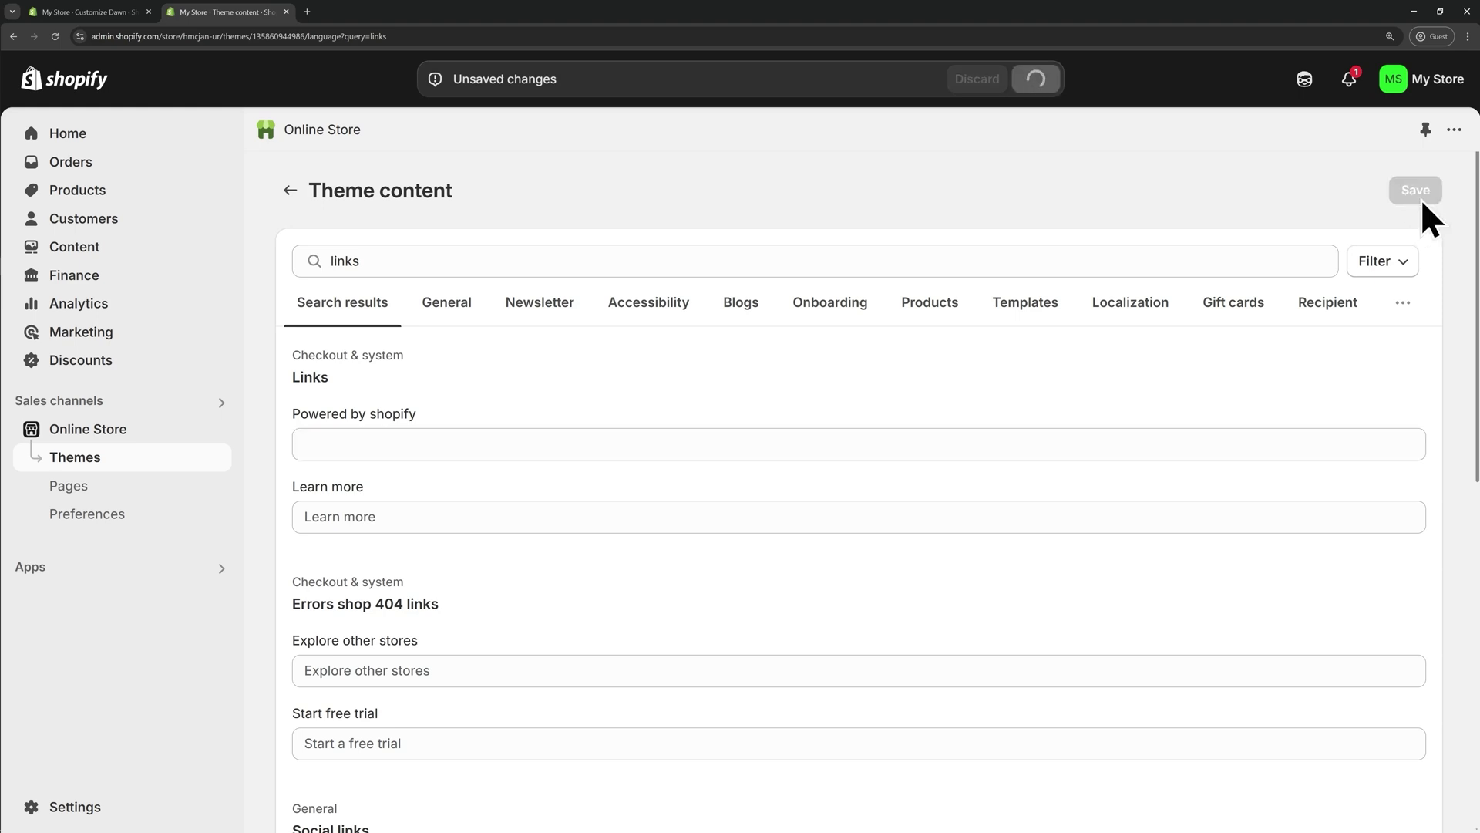
click(128, 14)
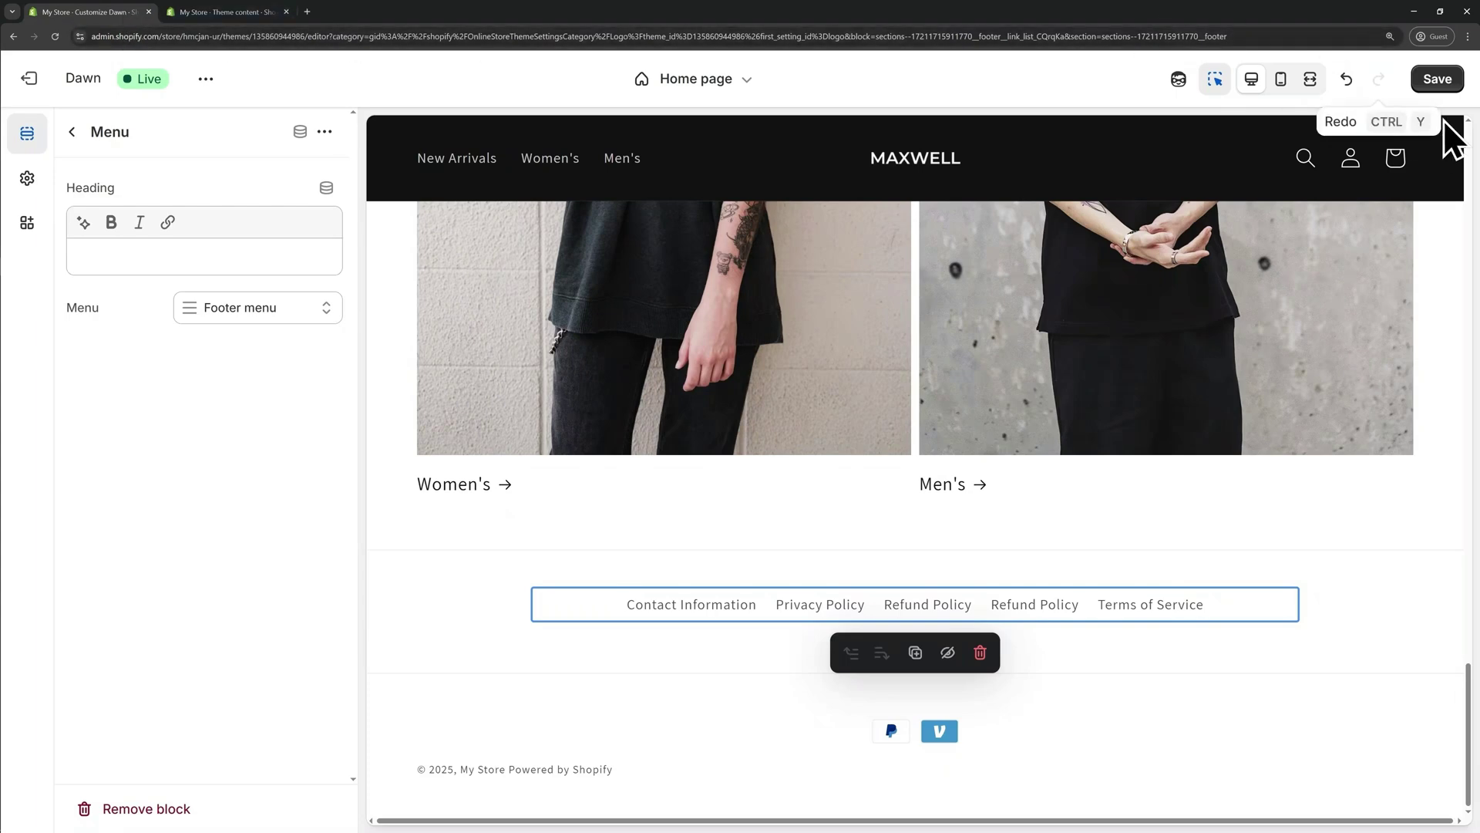
click(1443, 82)
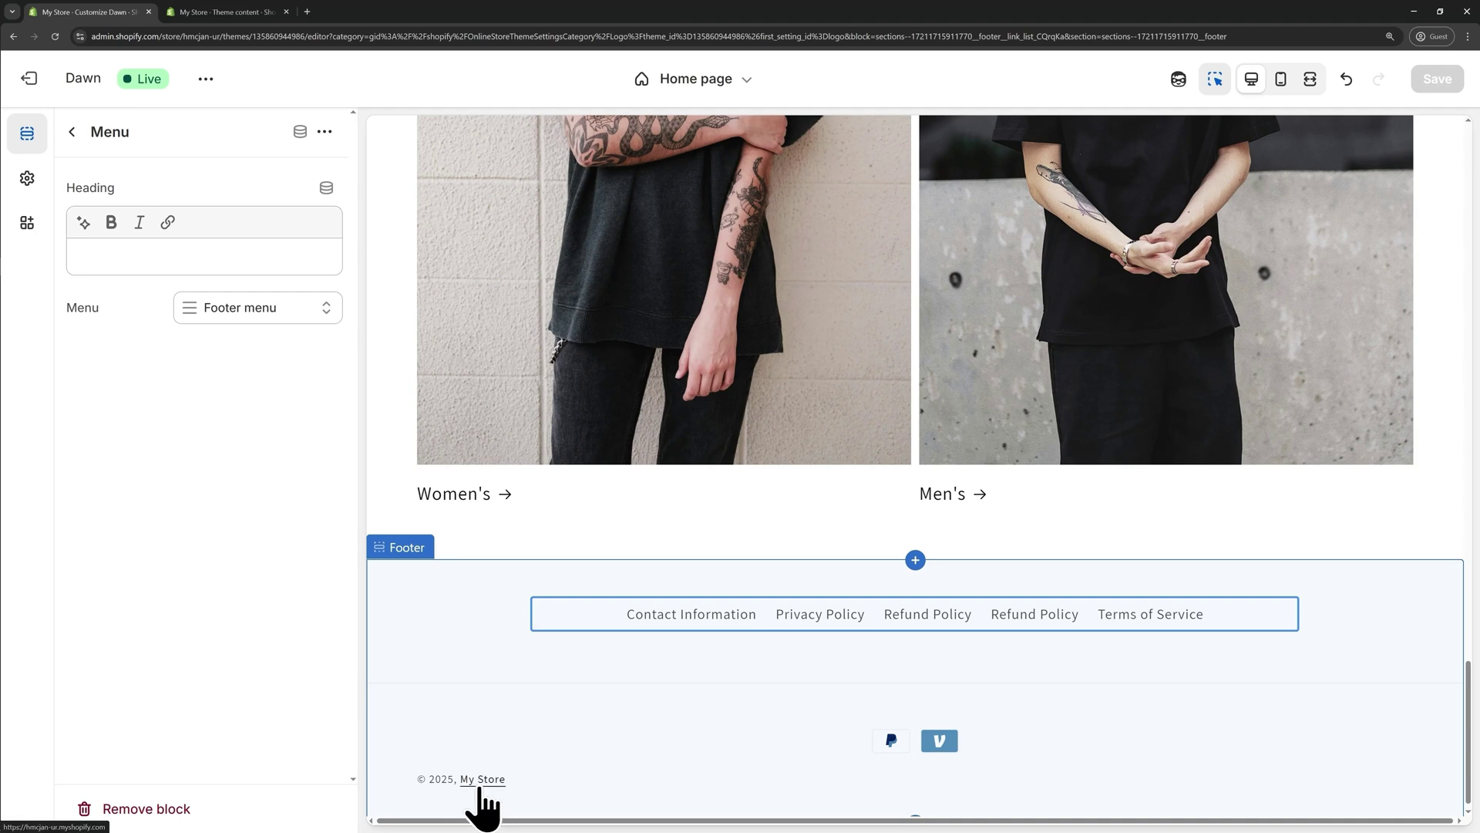
Rename the store to "Maxwell" in the general store settings and save the profile.
click(224, 12)
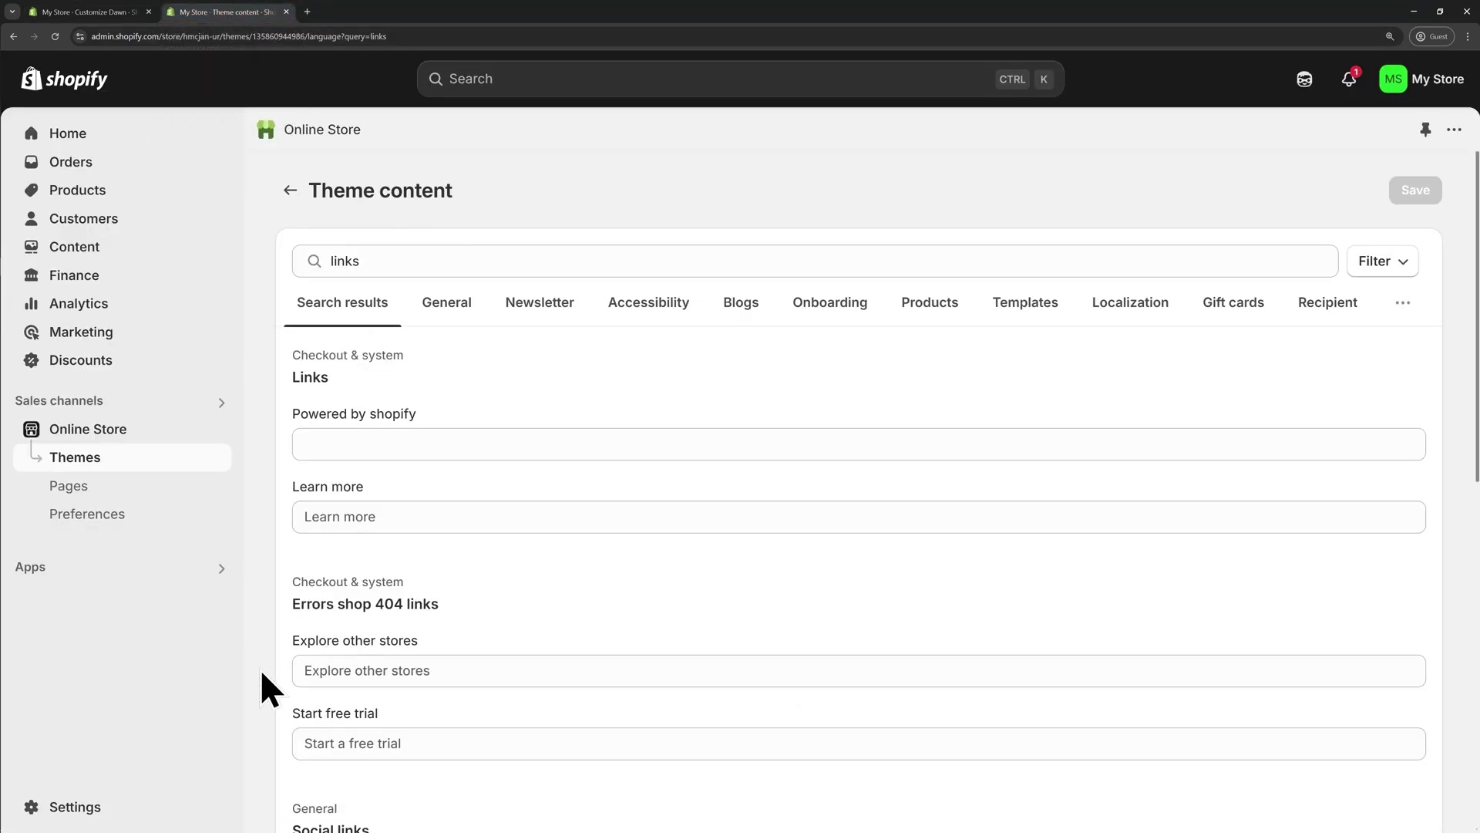
click(116, 817)
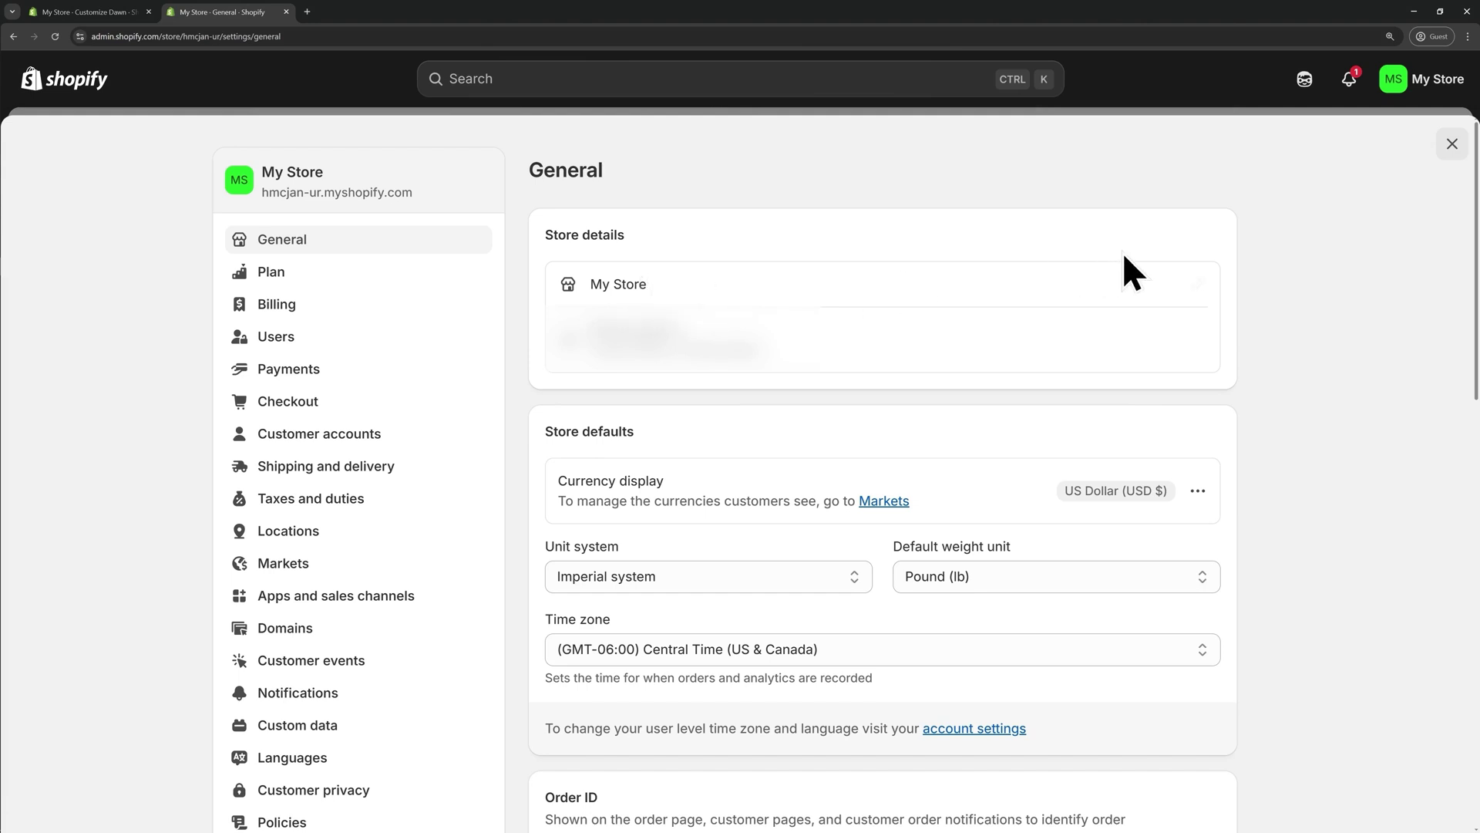
click(1199, 283)
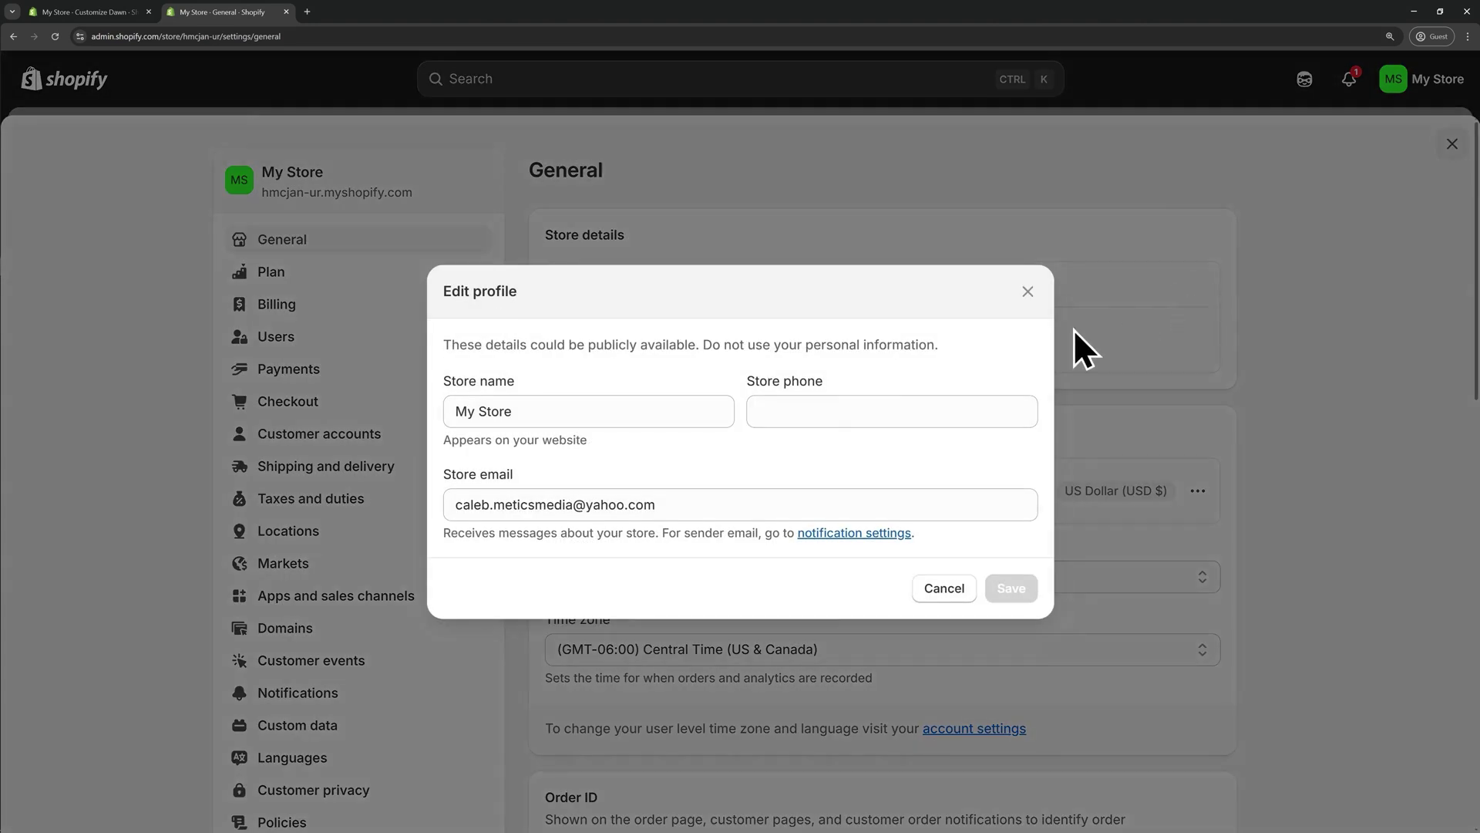
click(668, 412)
key(ctrl+a)
text(Maxwell)
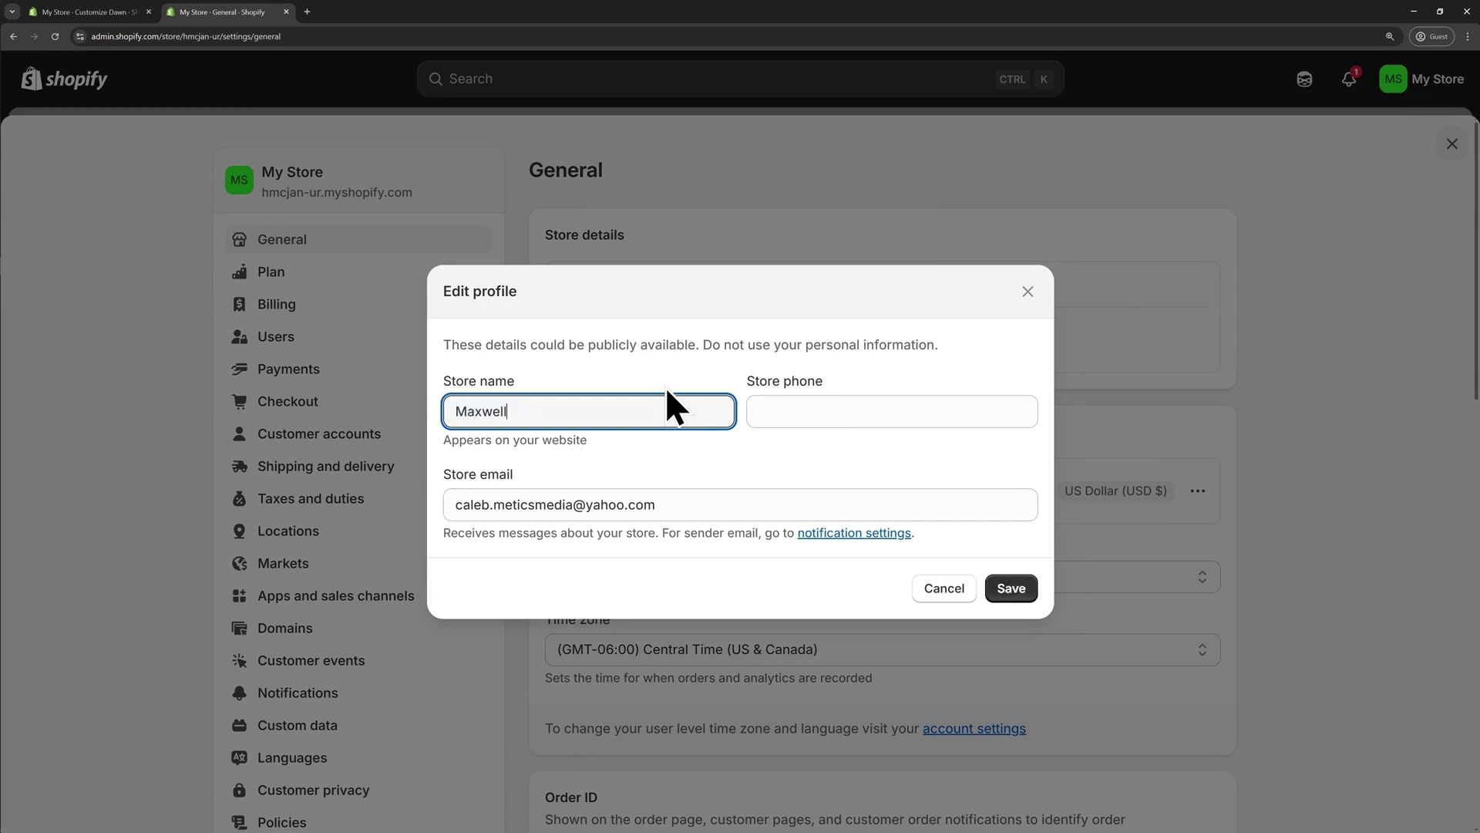
click(1011, 590)
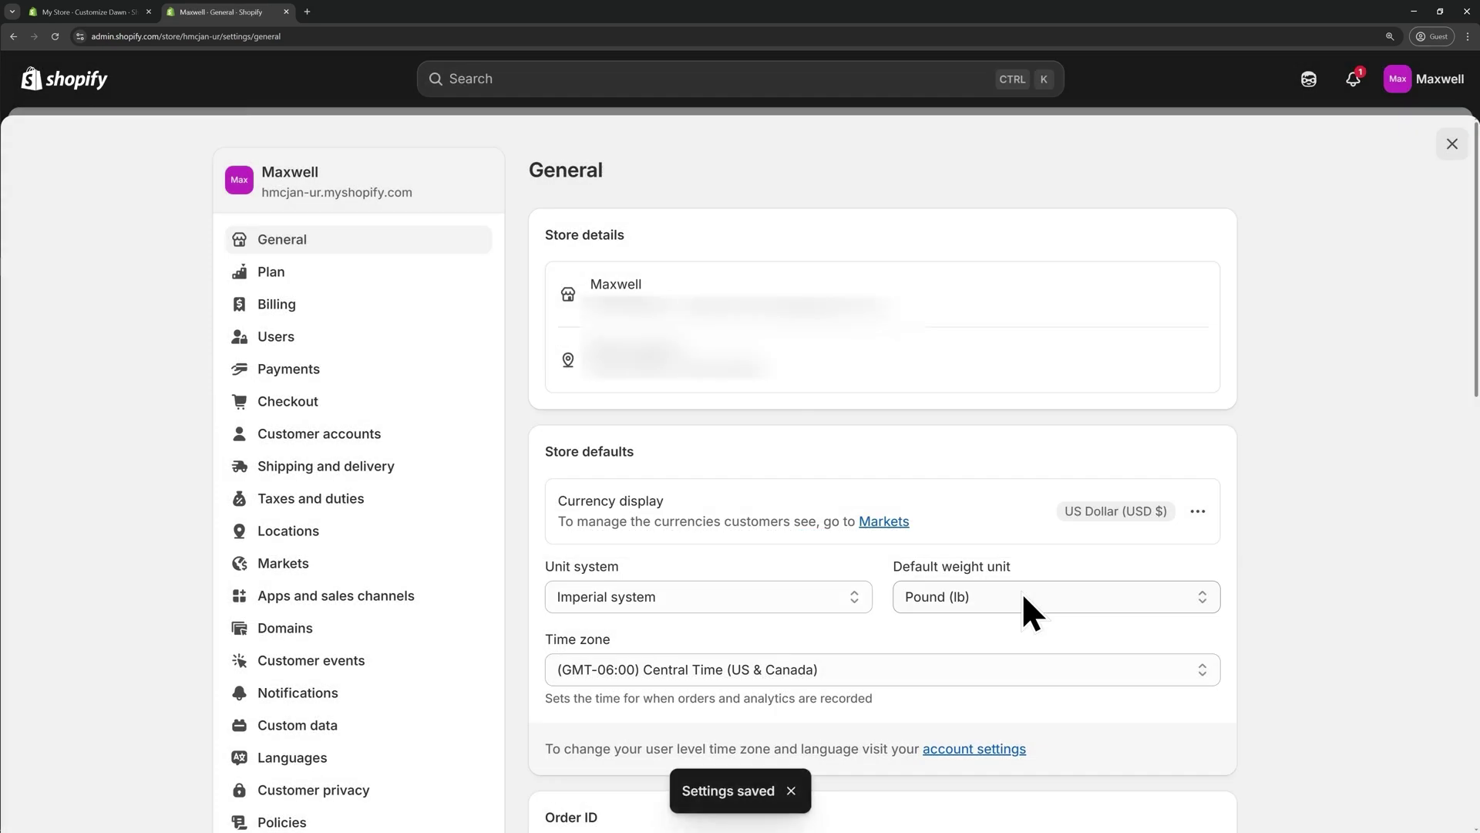
Reload the theme editor and check the store name in the home page's footer.
click(110, 9)
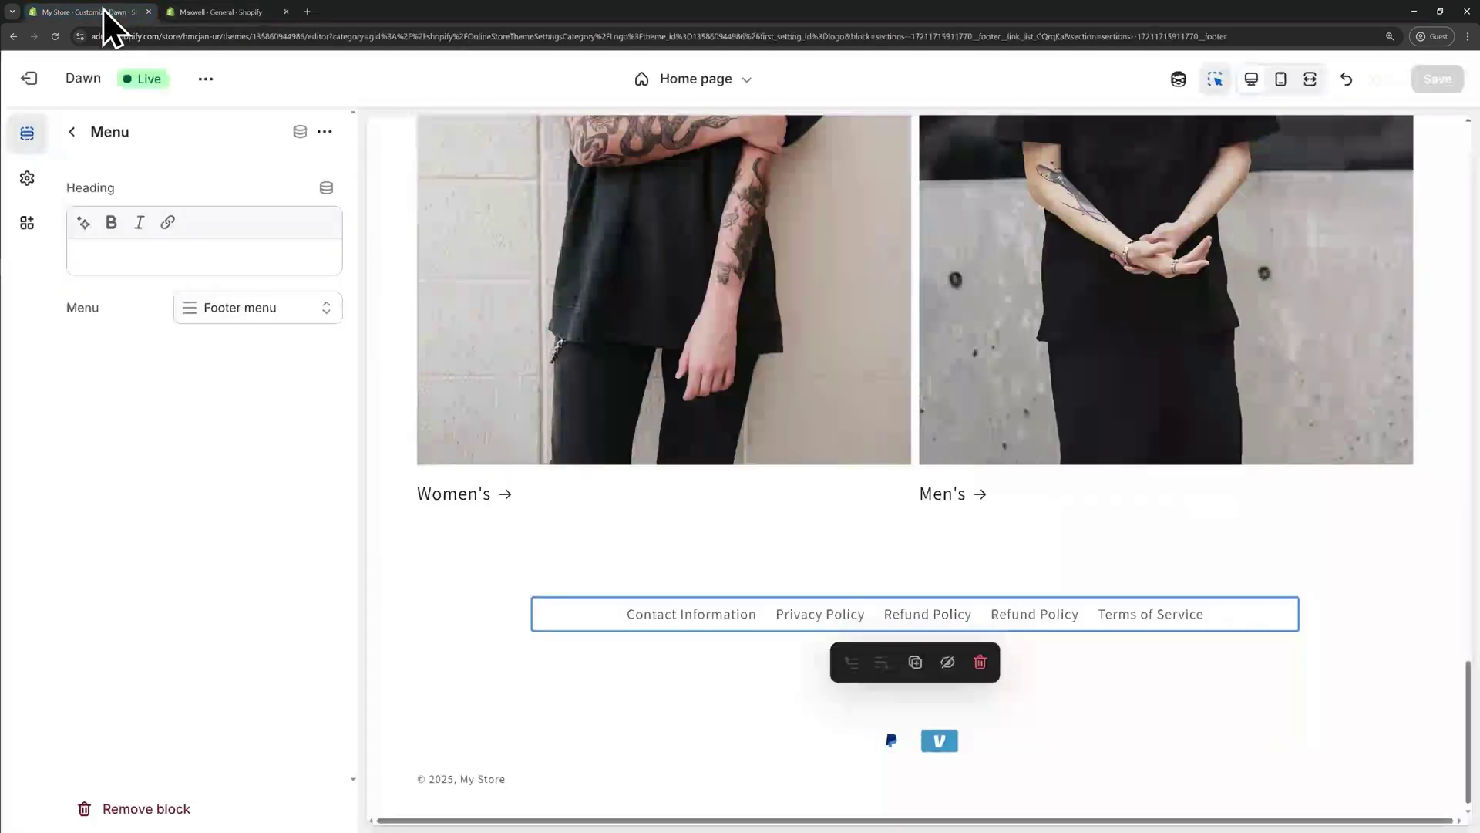
click(56, 37)
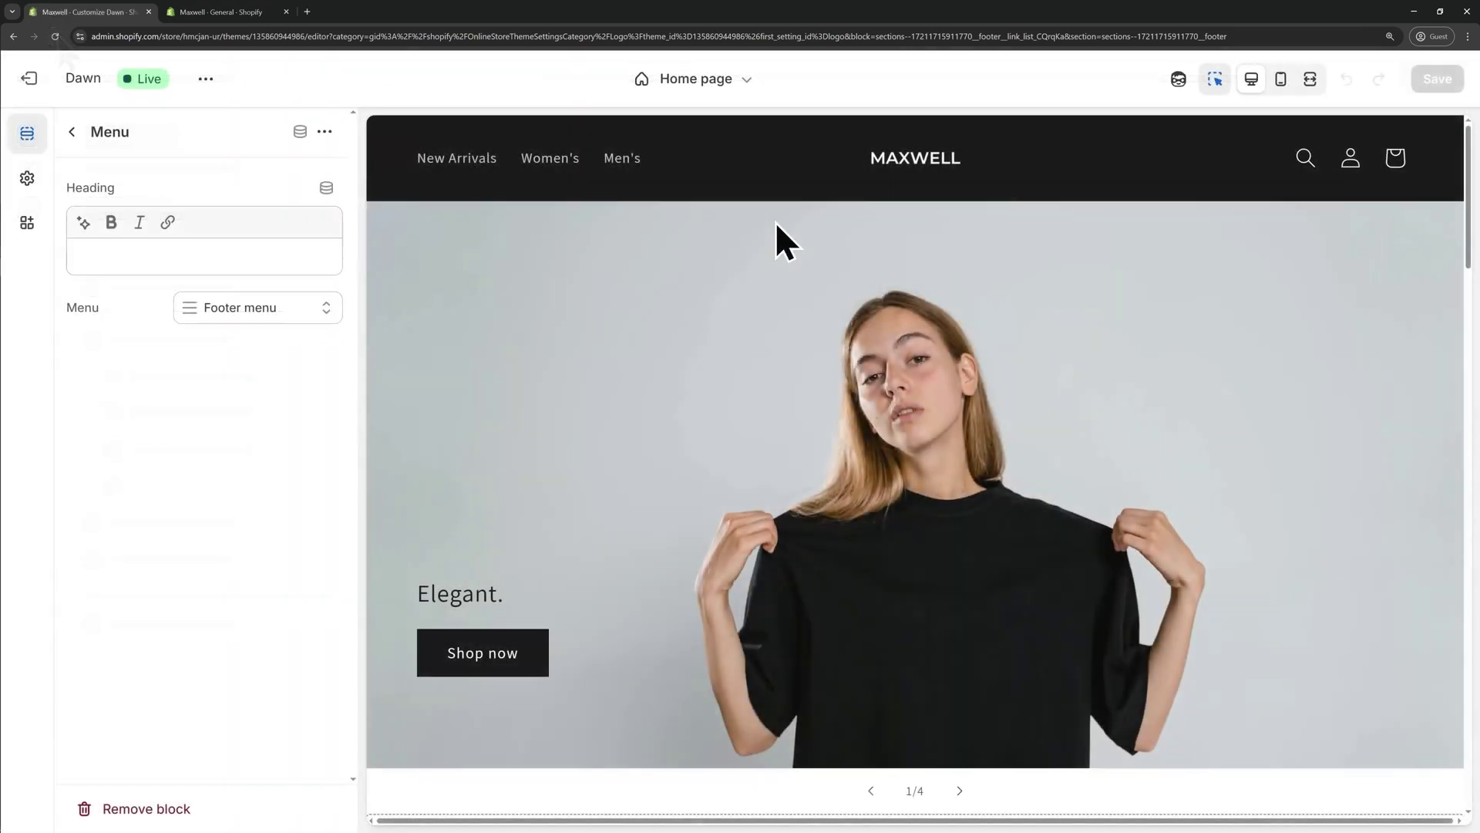
scroll(776, 214, down, 10)
scroll(760, 291, down, 15)
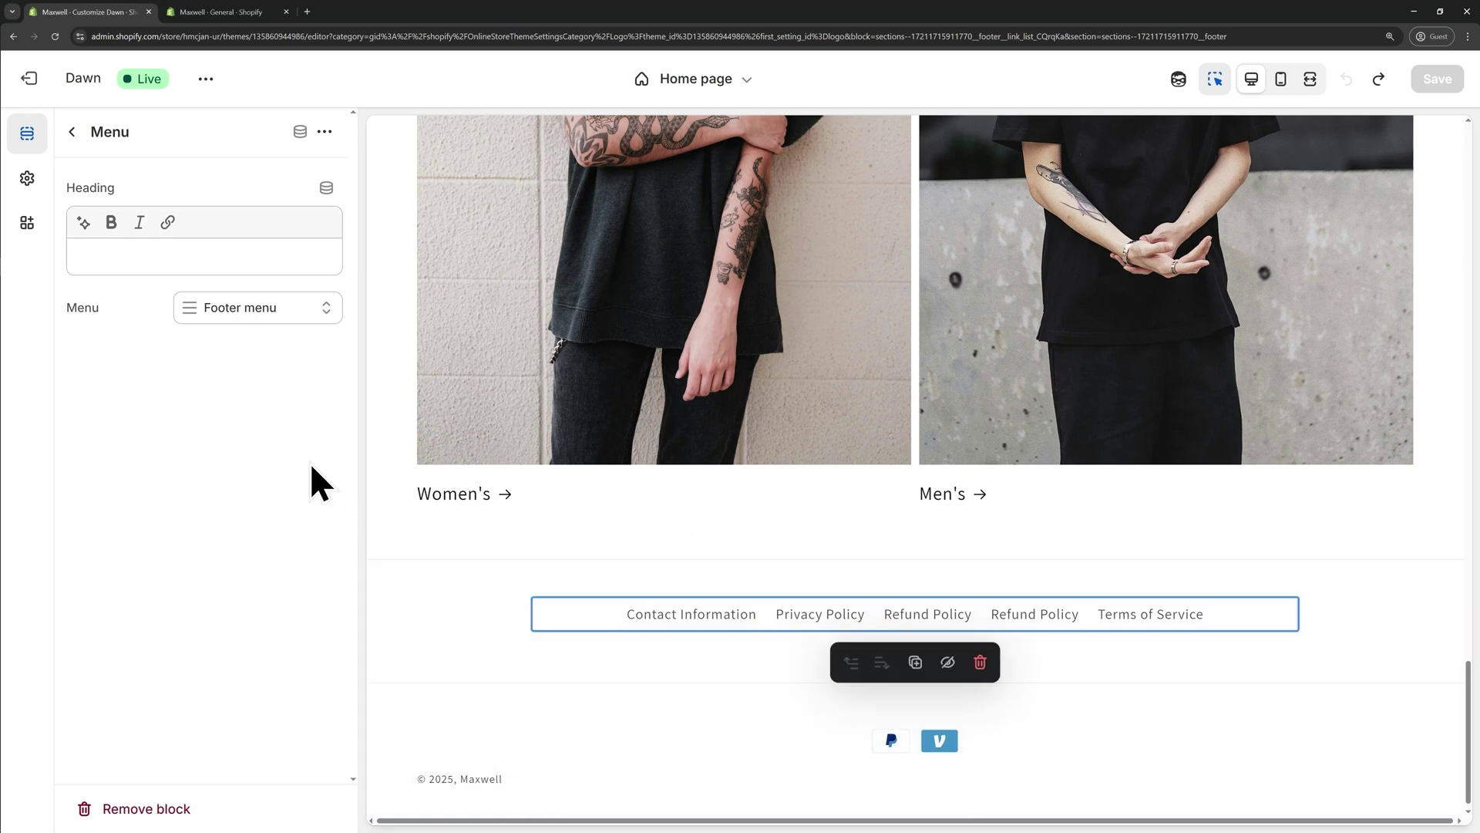
Add the "M" logo image as the favicon in the theme settings and review the available color schemes against the home page.
click(28, 180)
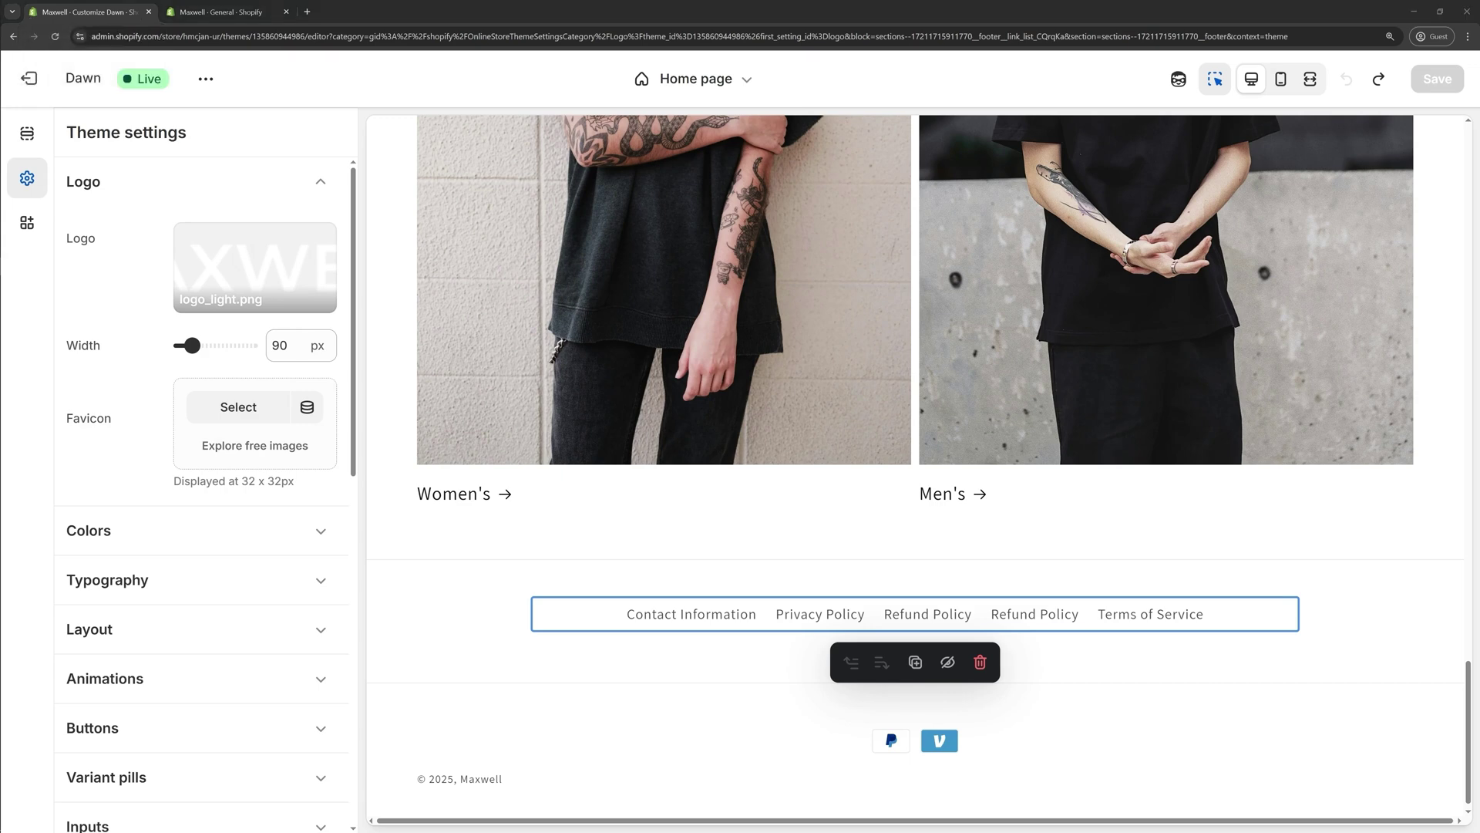
drag(0, 262, 250, 412)
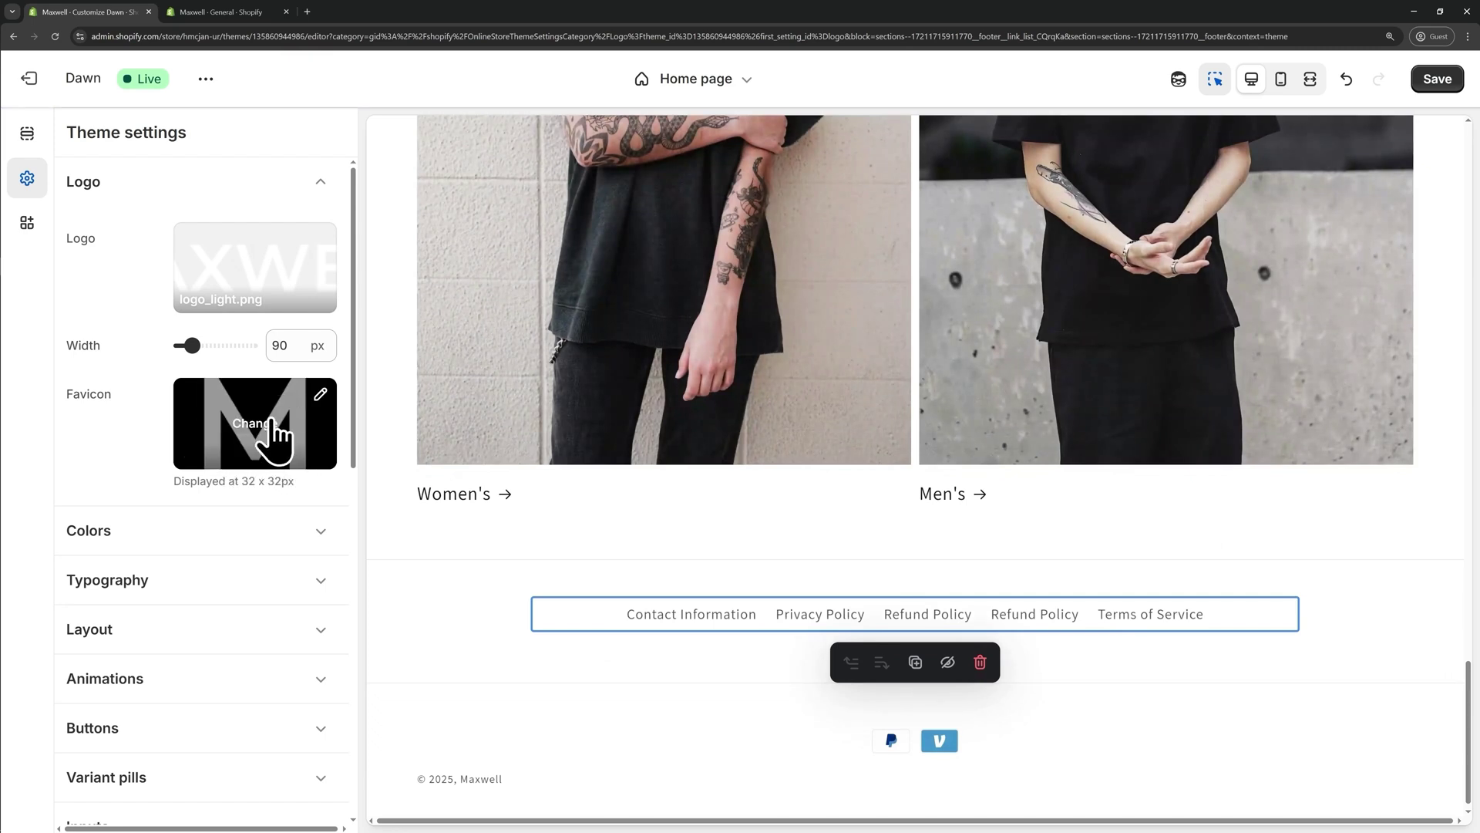
click(254, 530)
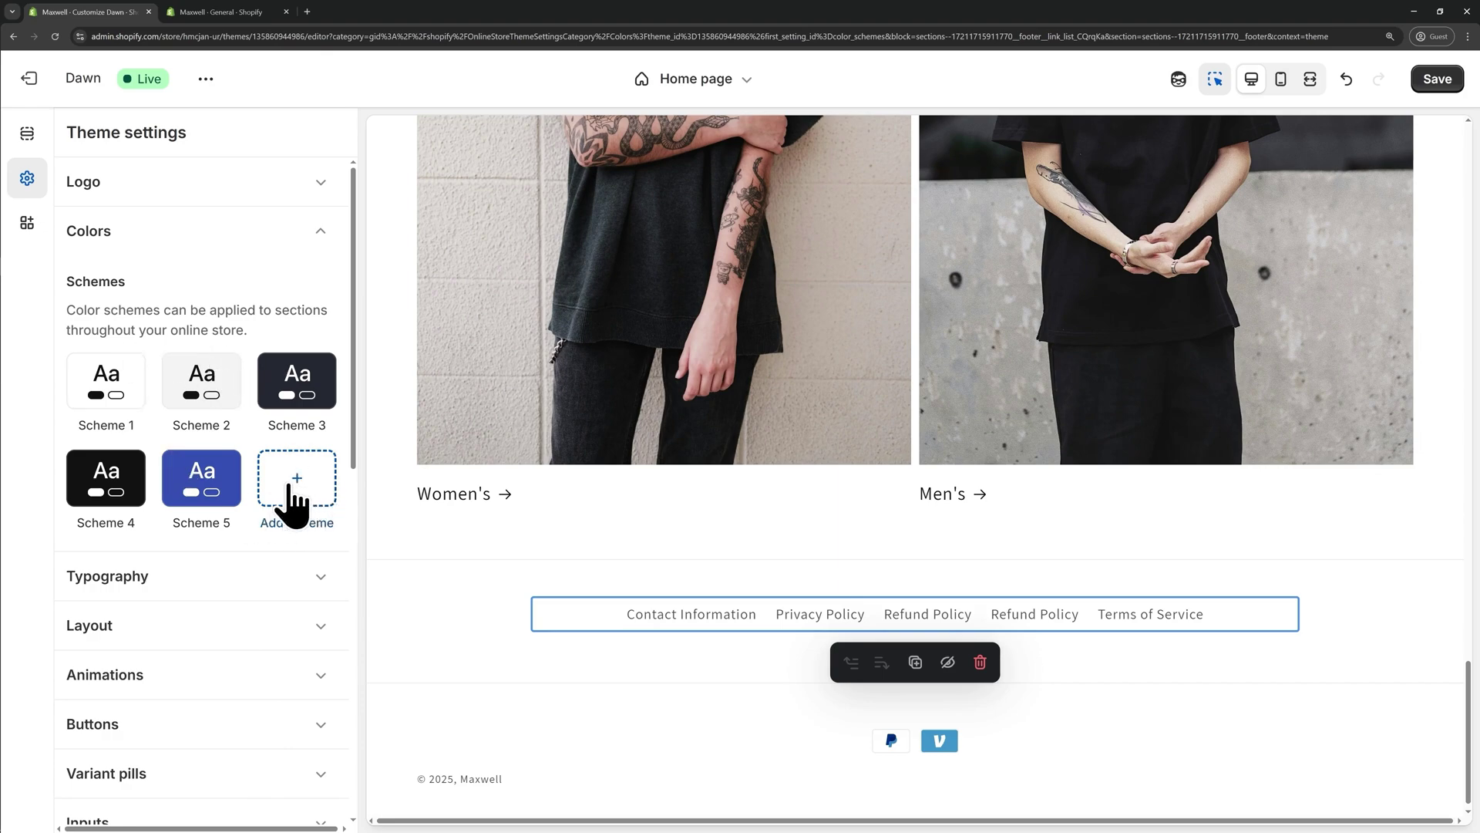
scroll(802, 593, up, 15)
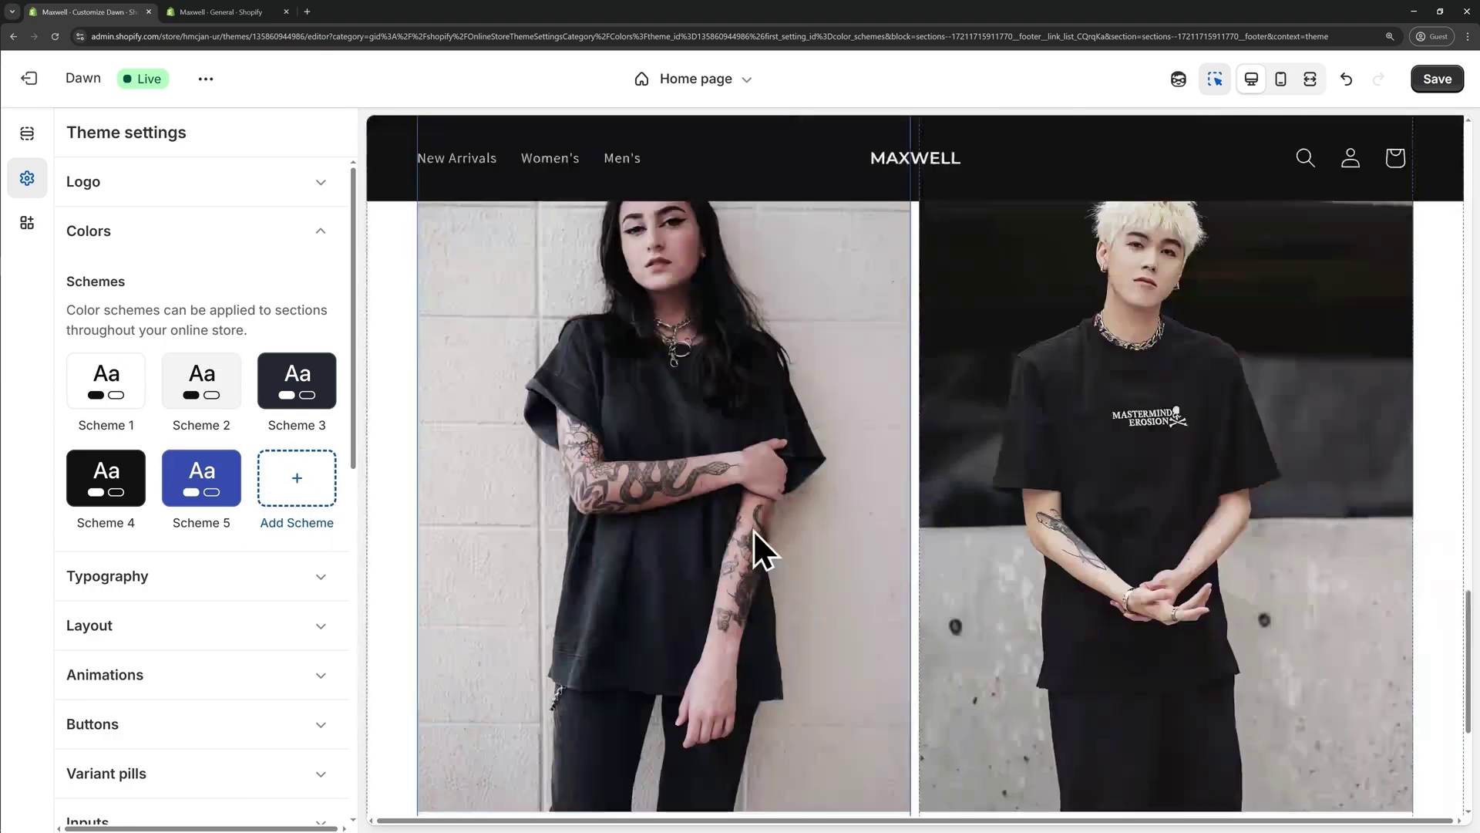
scroll(841, 495, up, 15)
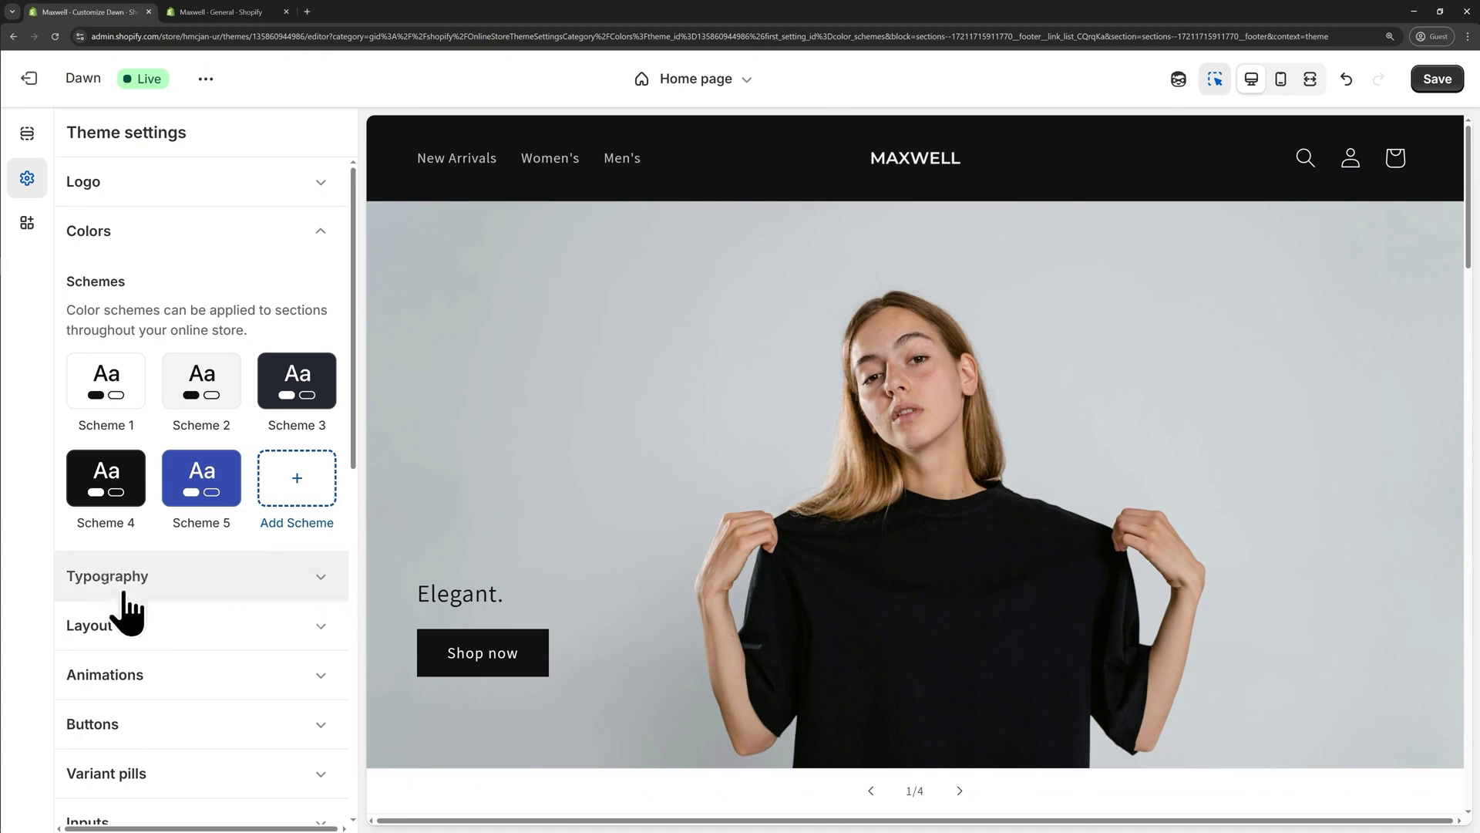
Set the theme's headings font to Archivo in the typography settings.
click(143, 584)
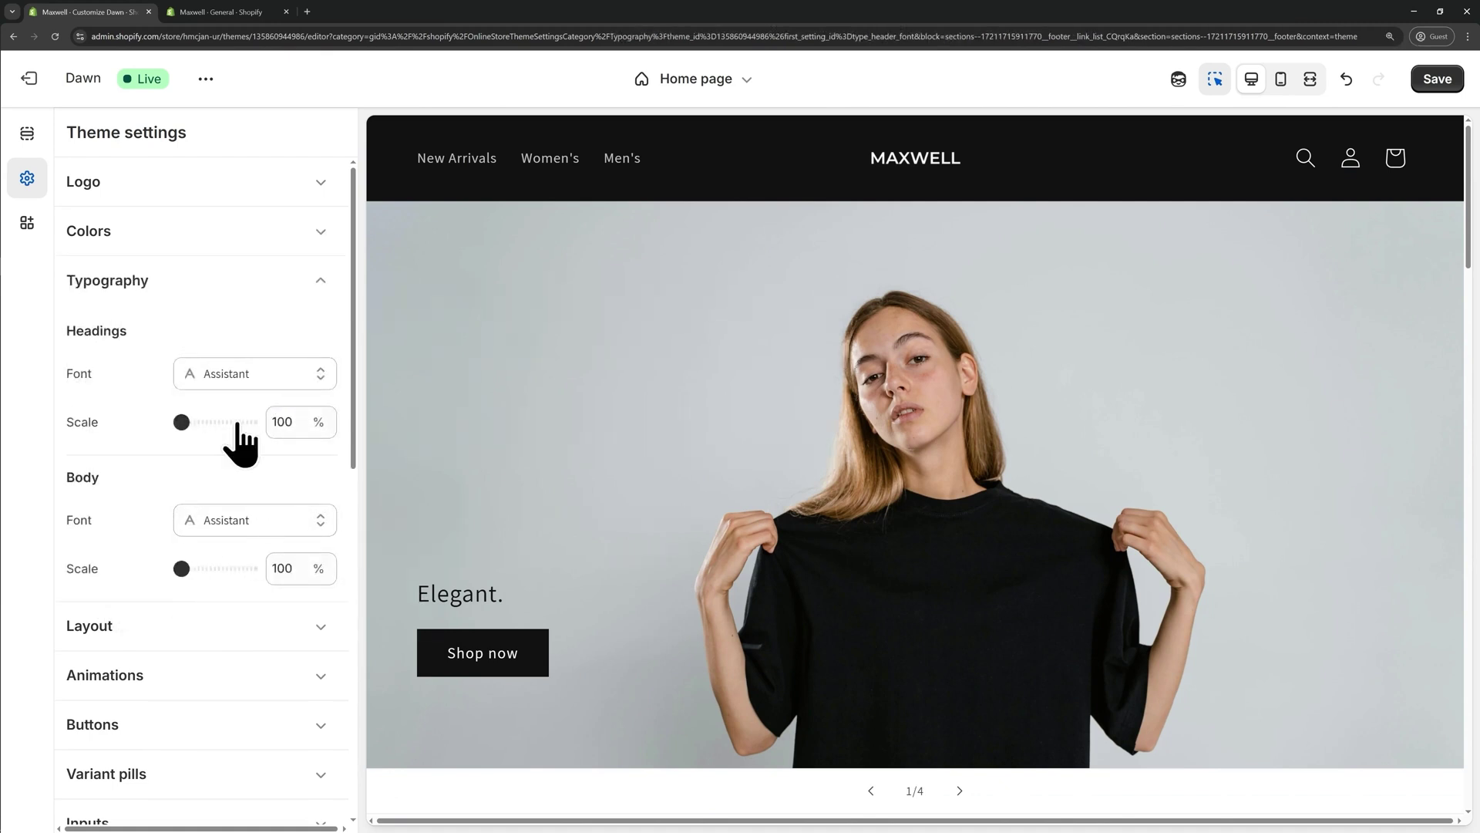
click(224, 386)
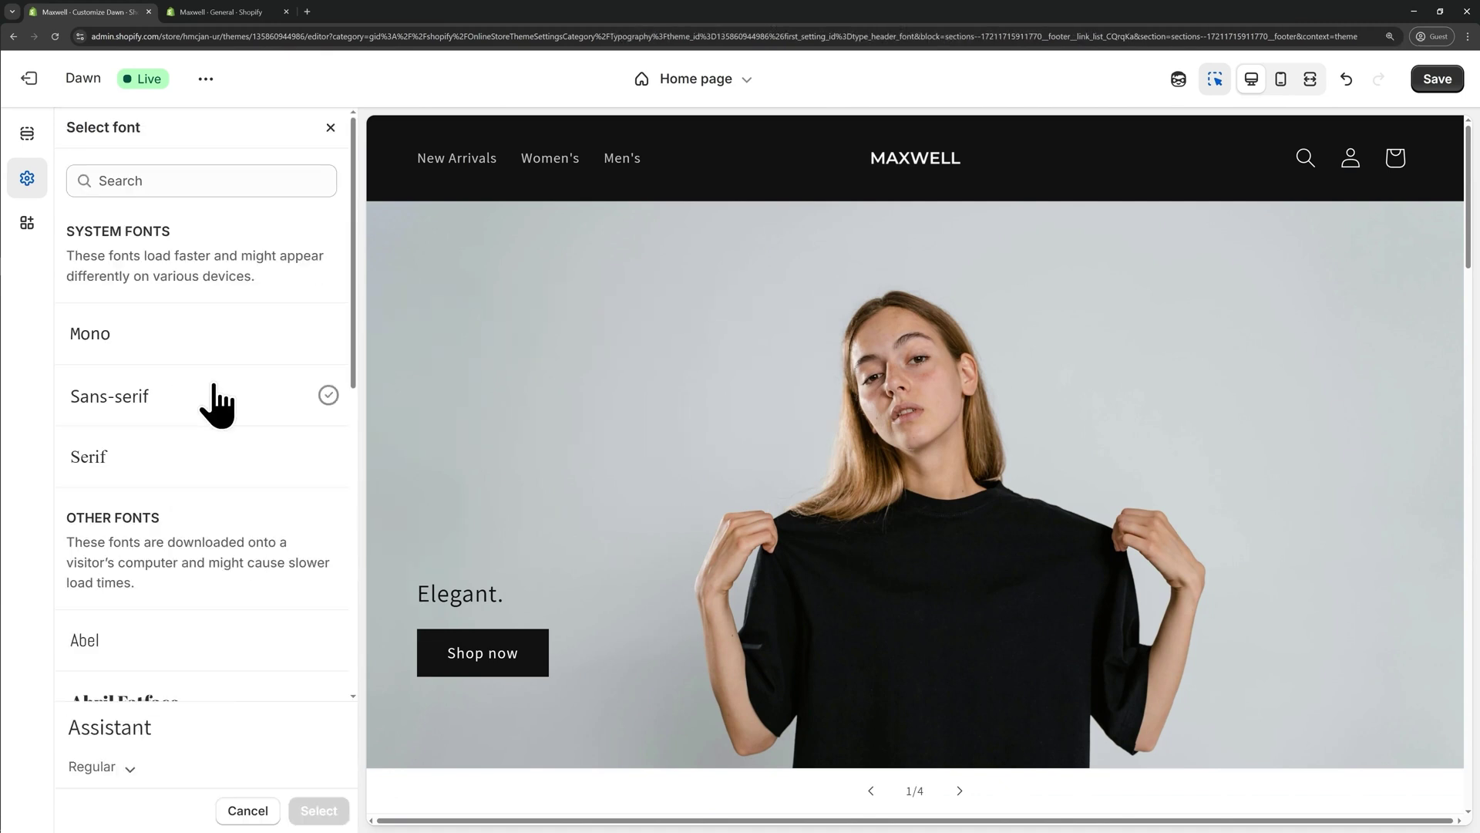
scroll(216, 405, down, 2)
scroll(212, 407, down, 3)
scroll(197, 440, down, 2)
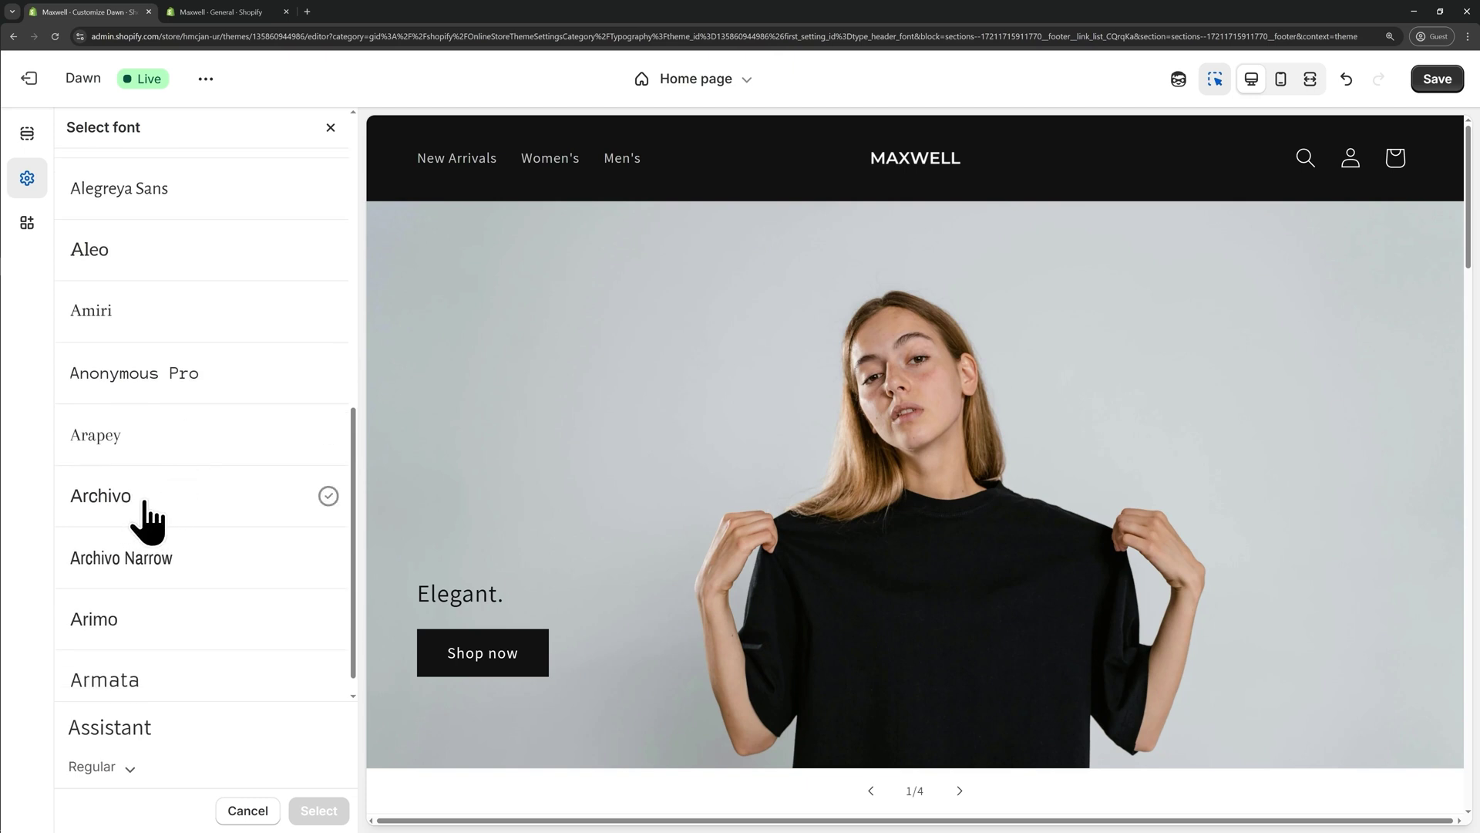
click(154, 517)
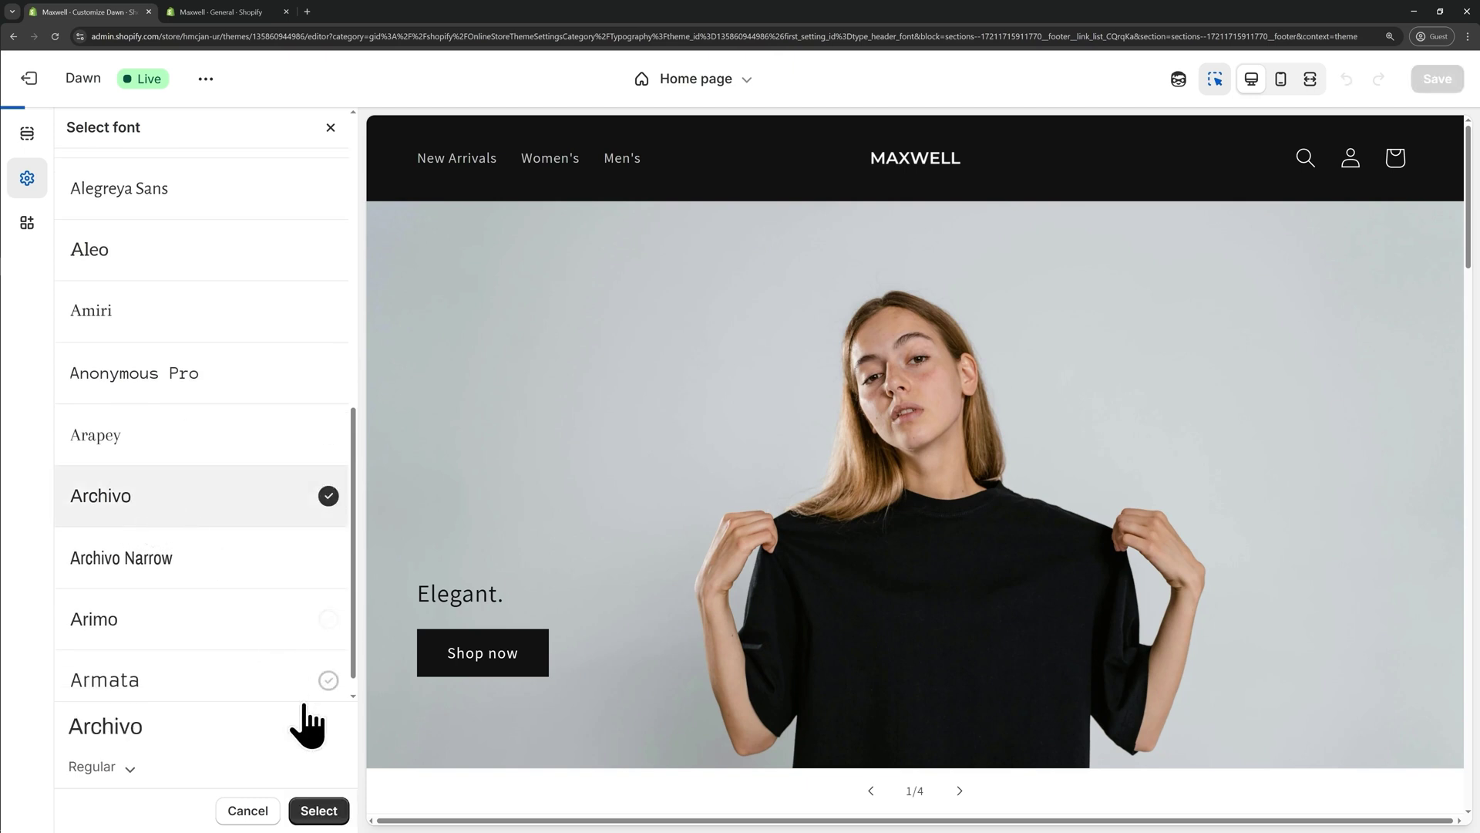
click(318, 811)
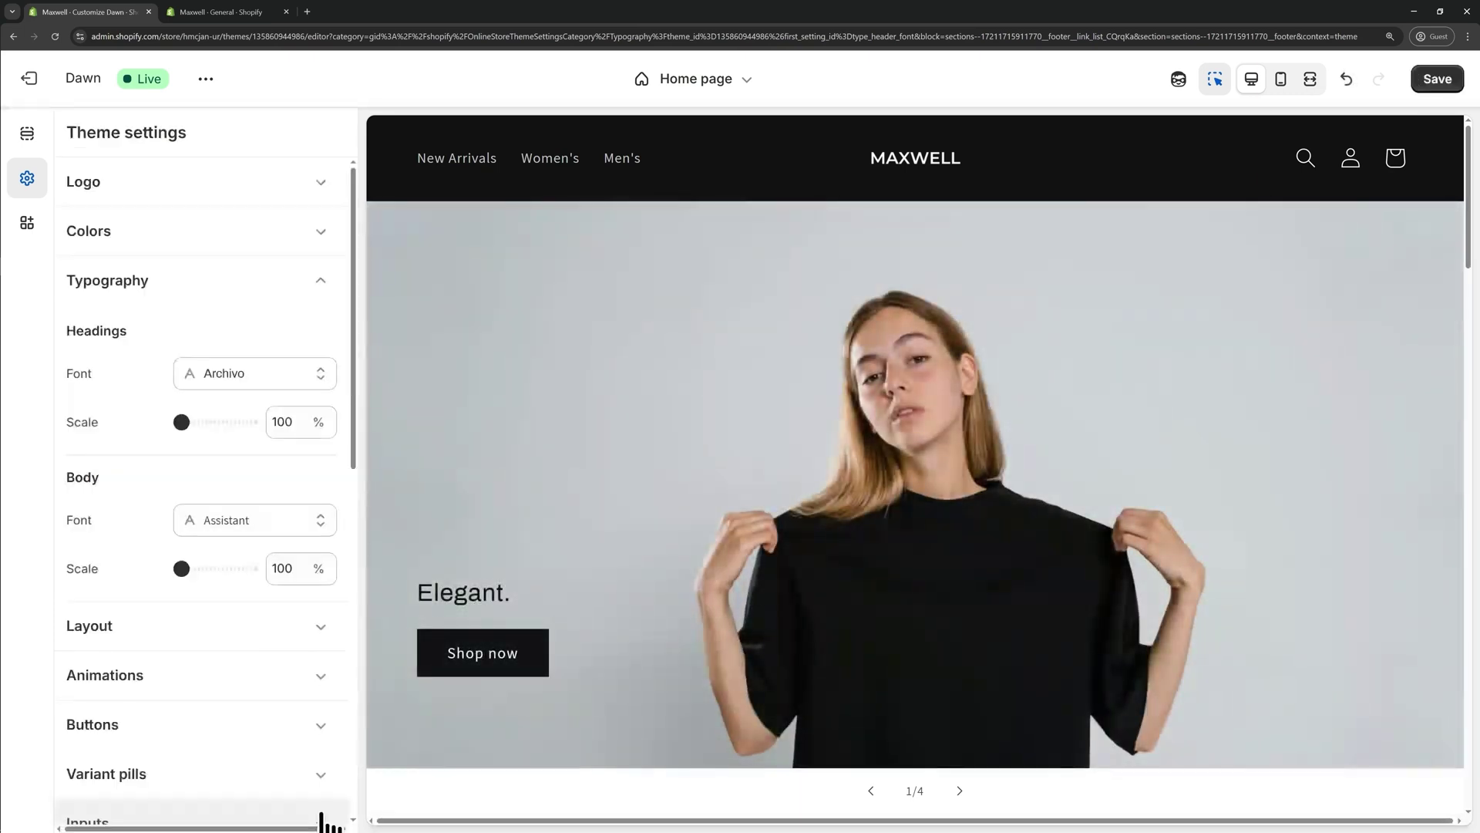
Set the theme's body font to Archivo Narrow.
click(239, 532)
scroll(239, 531, down, 8)
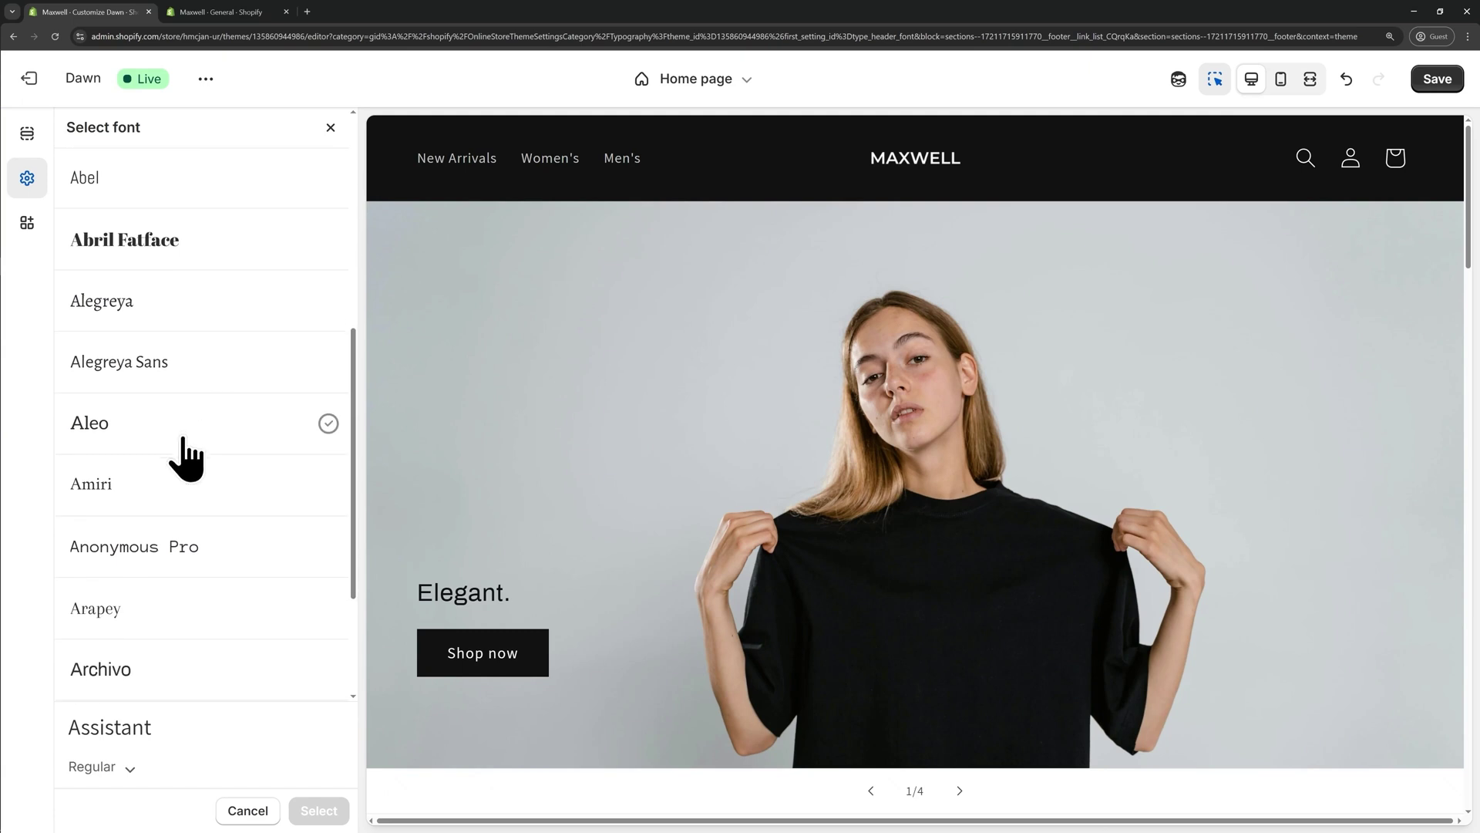
click(172, 557)
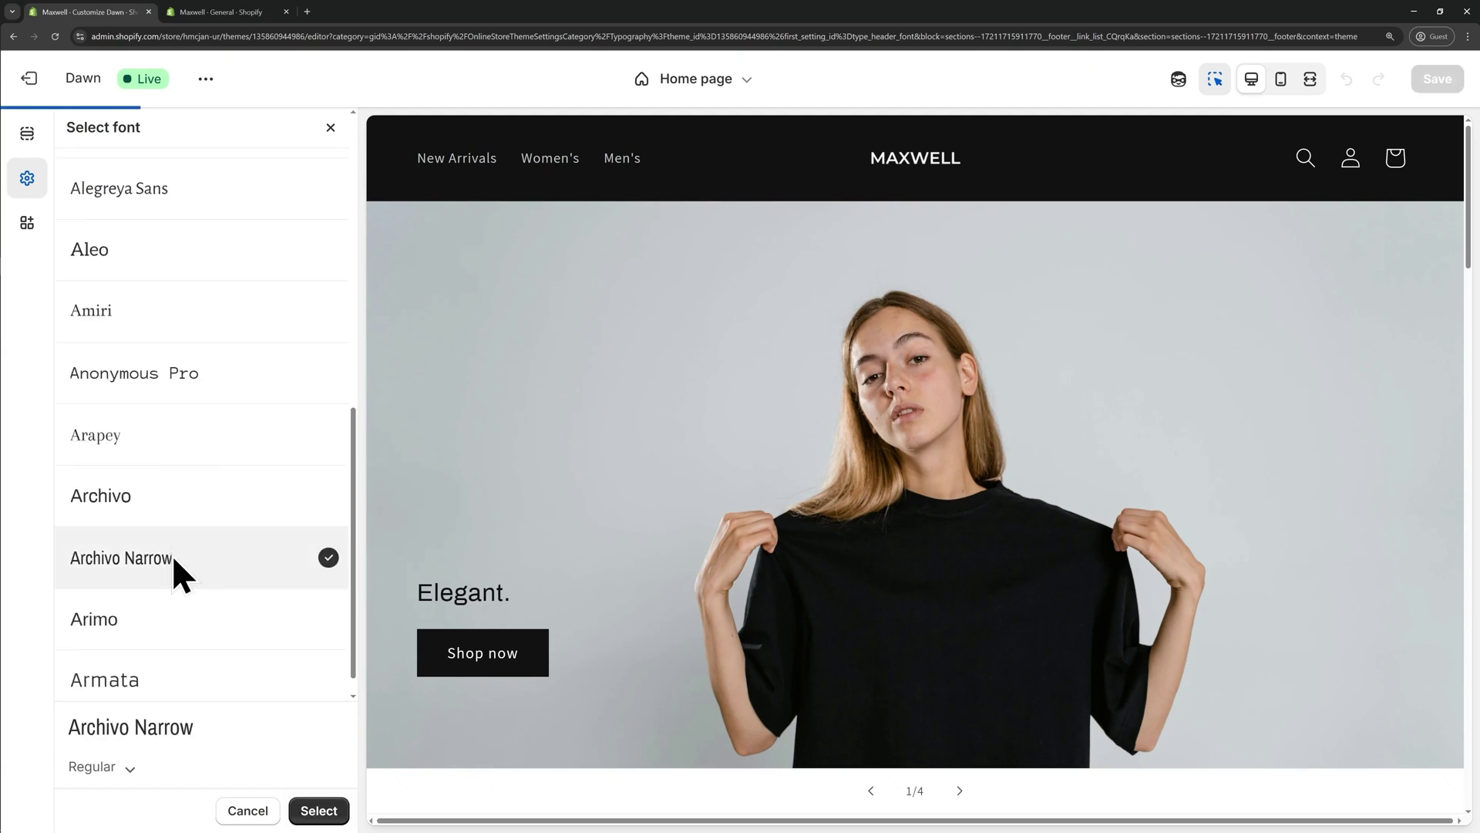
click(319, 810)
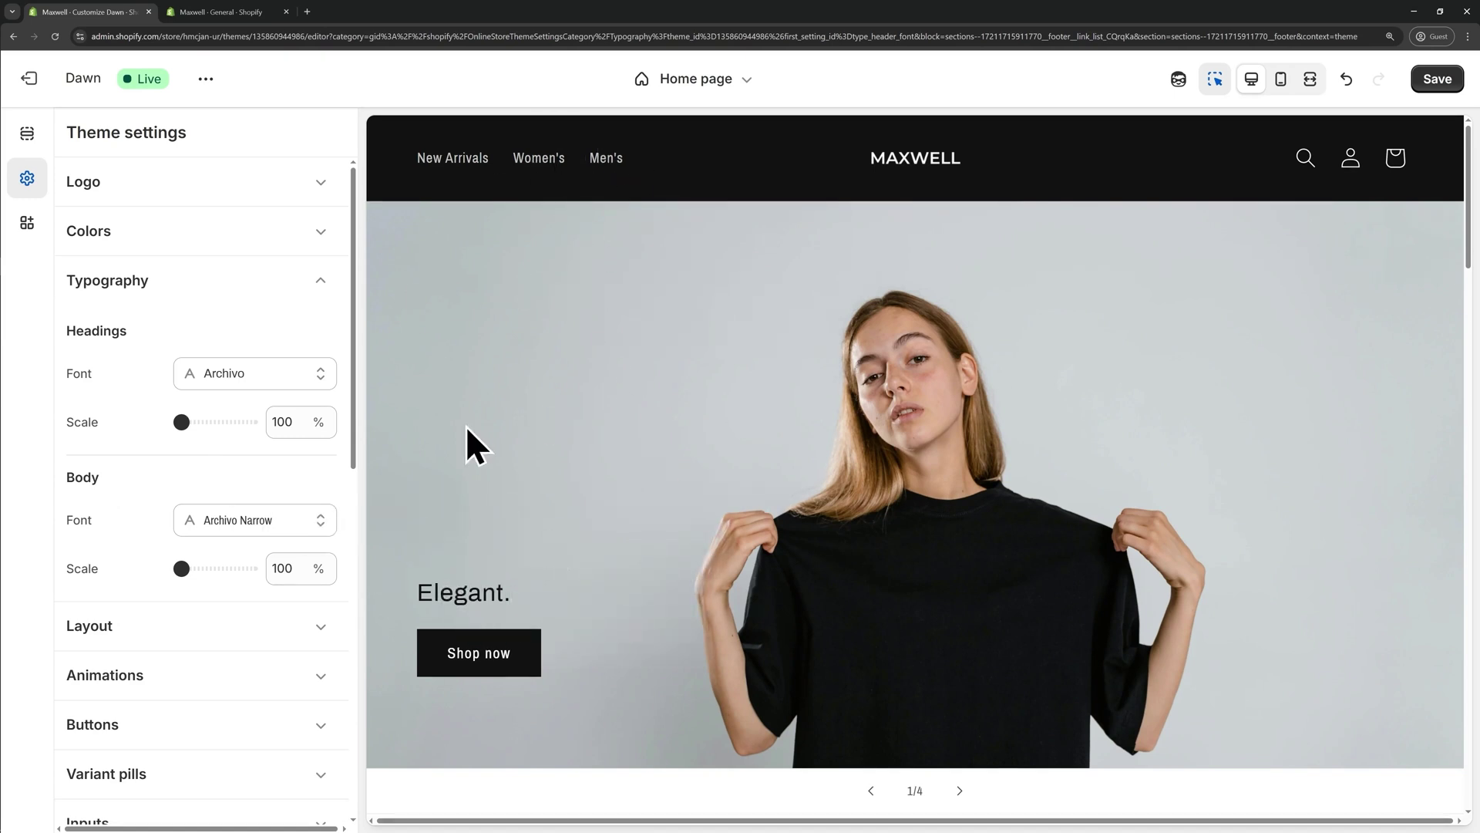
Set the hover effect for cards and buttons to 3D lift in the theme's animation settings.
scroll(255, 625, down, 1)
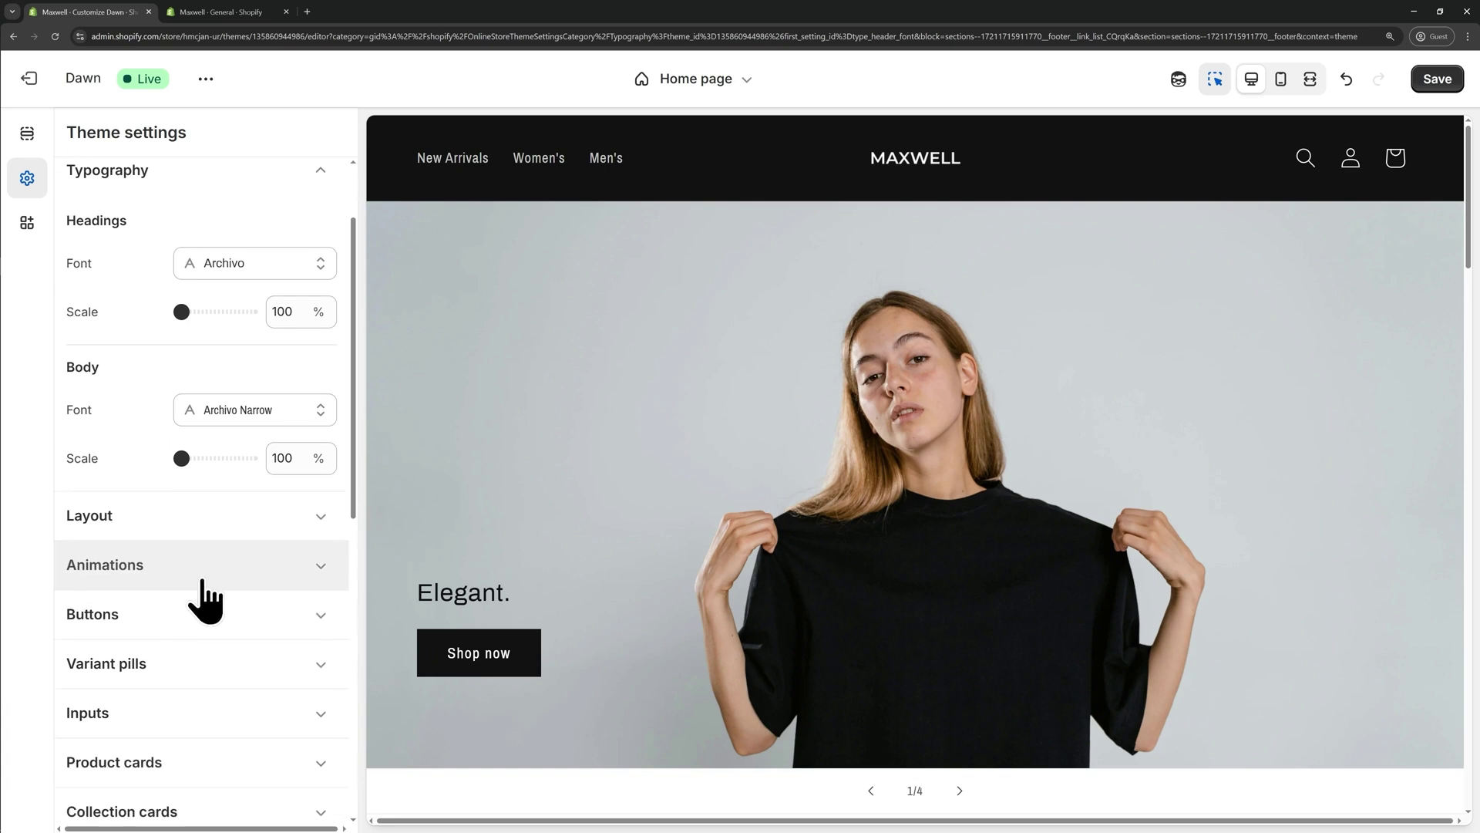
click(120, 570)
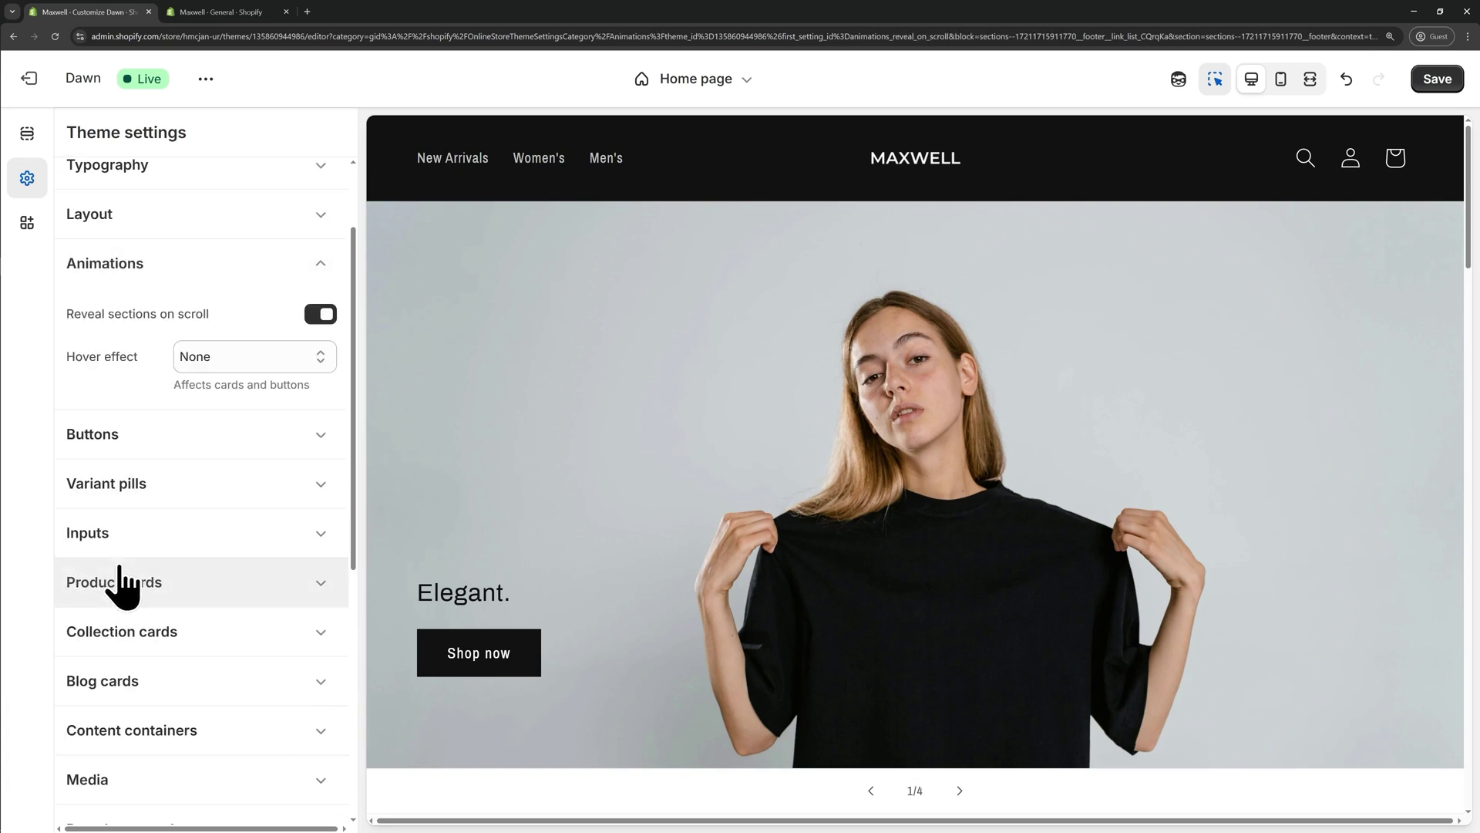
click(206, 361)
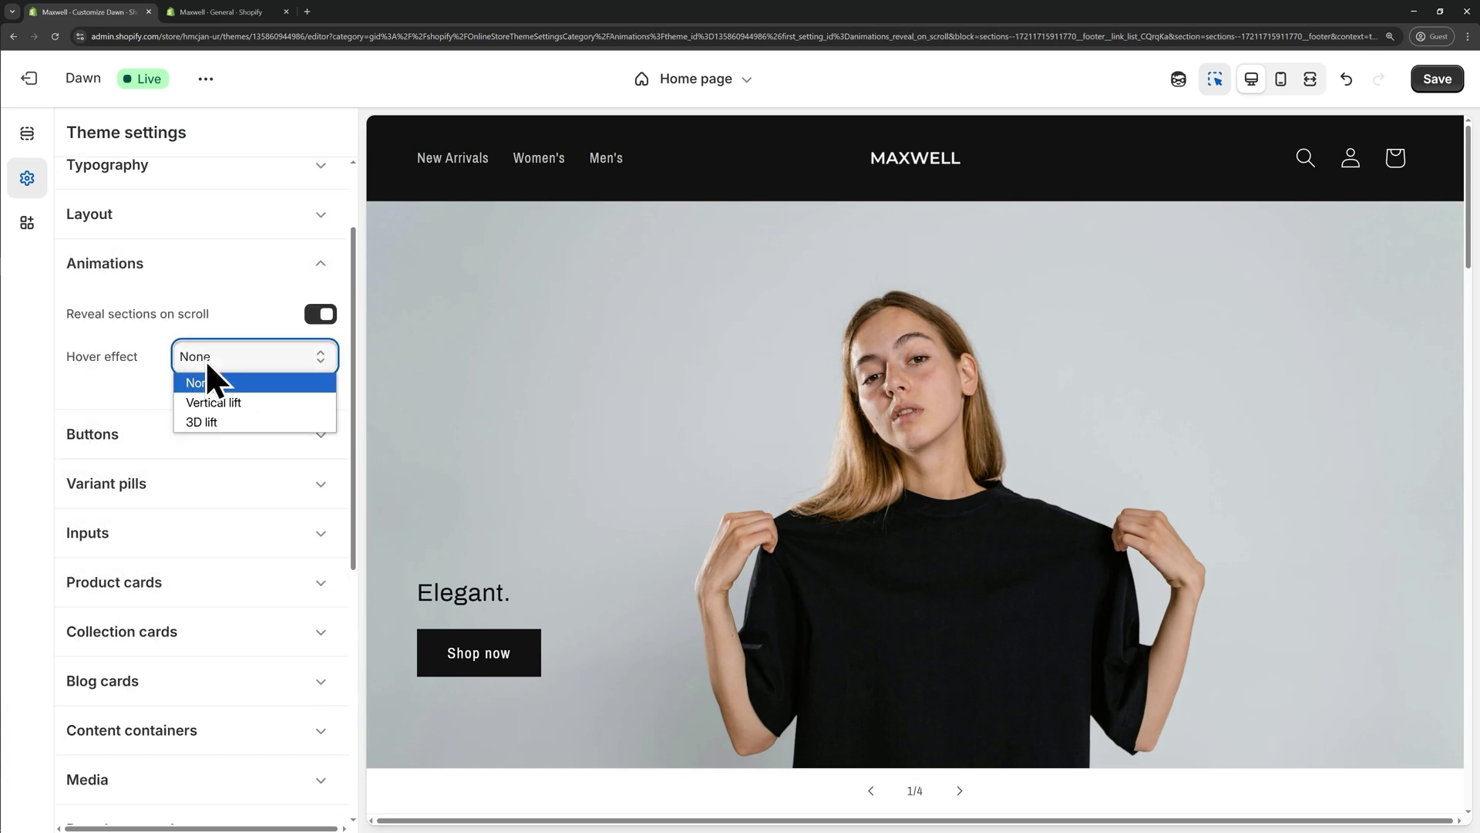
click(222, 422)
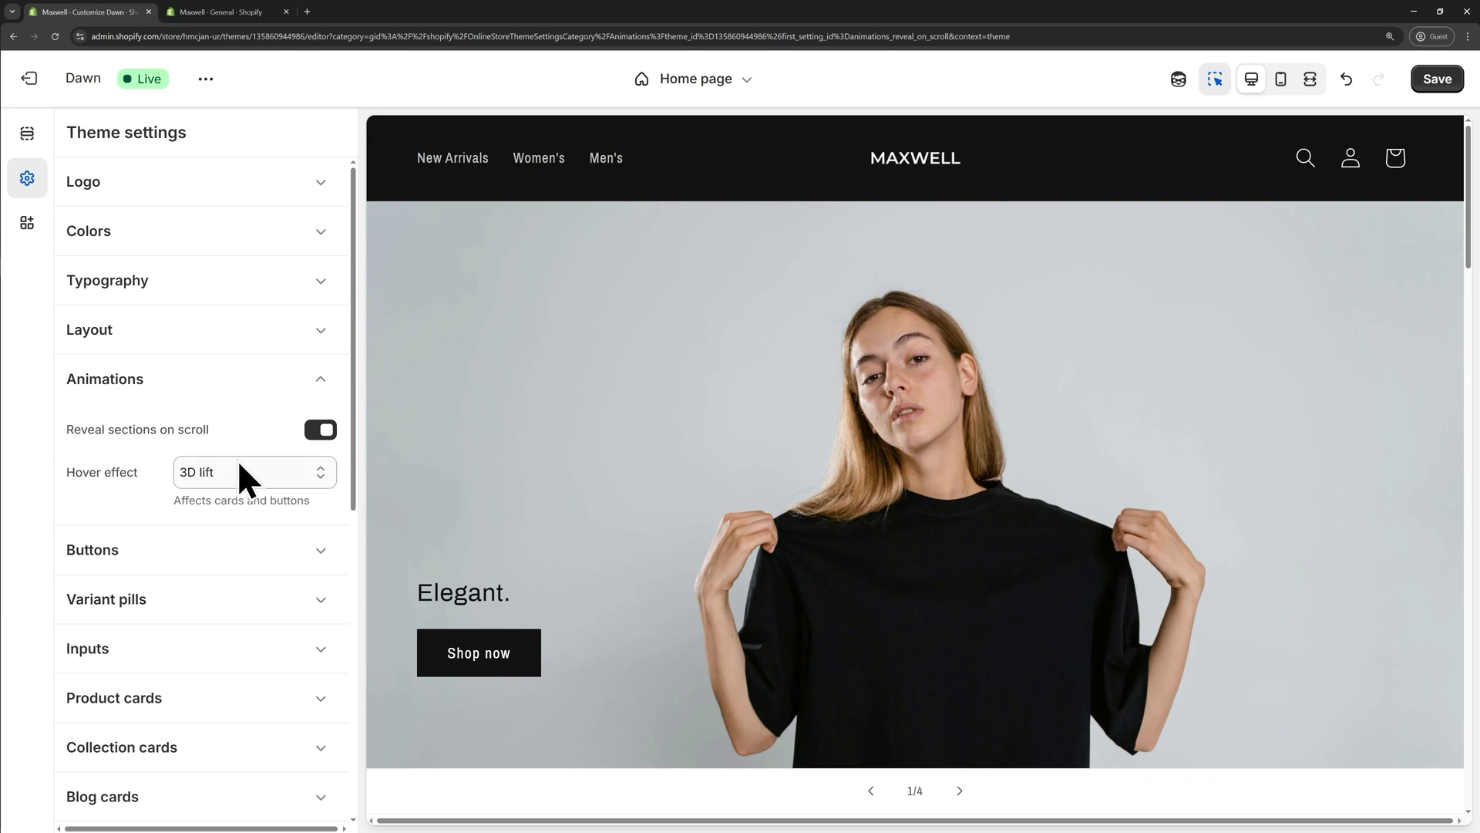
Preview the hover effect on the "Our best sellers." products and open the Maxwell Graphic Tee's product page in the editor.
scroll(932, 430, down, 10)
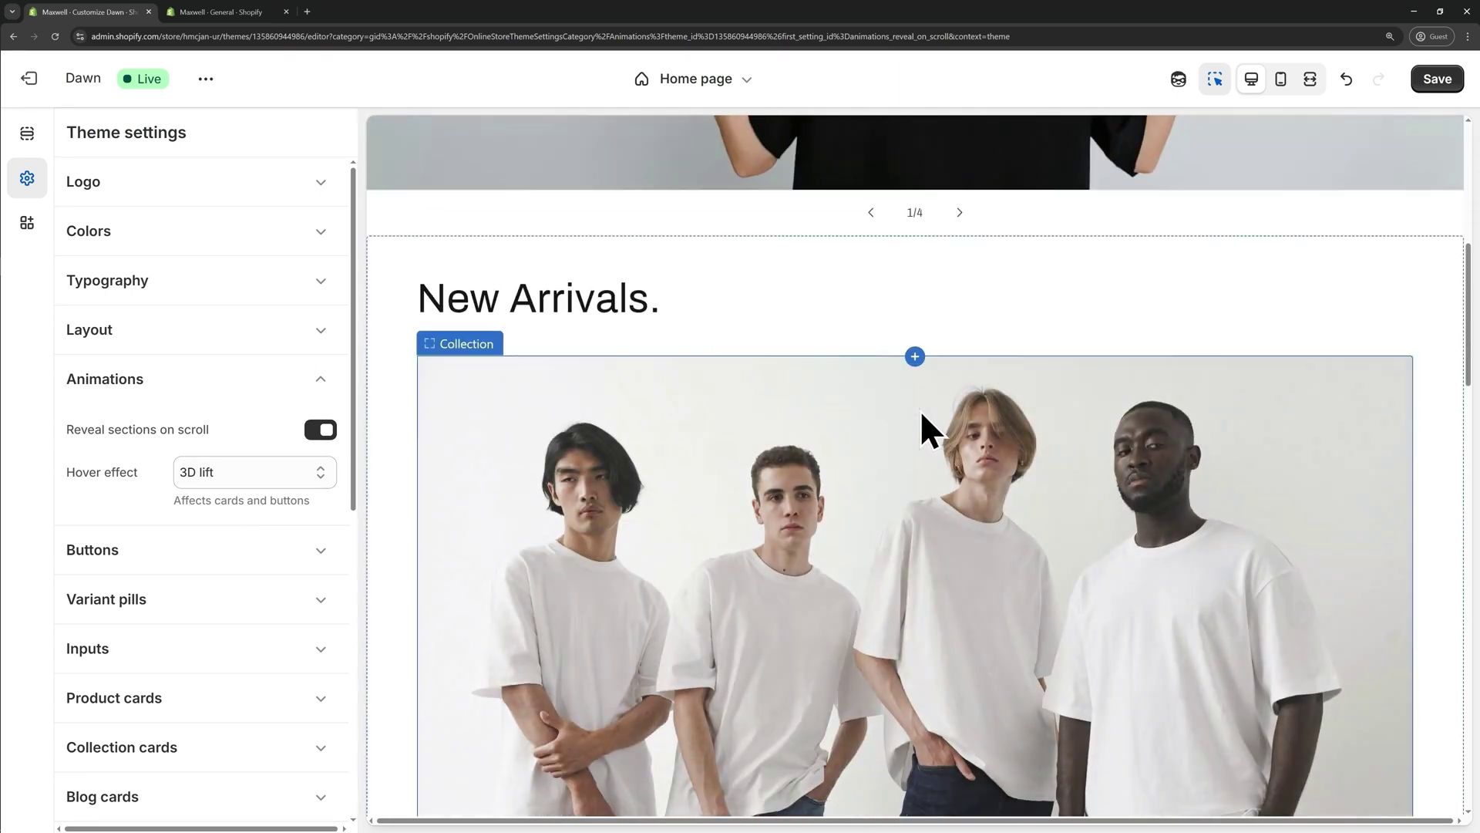
scroll(914, 410, down, 8)
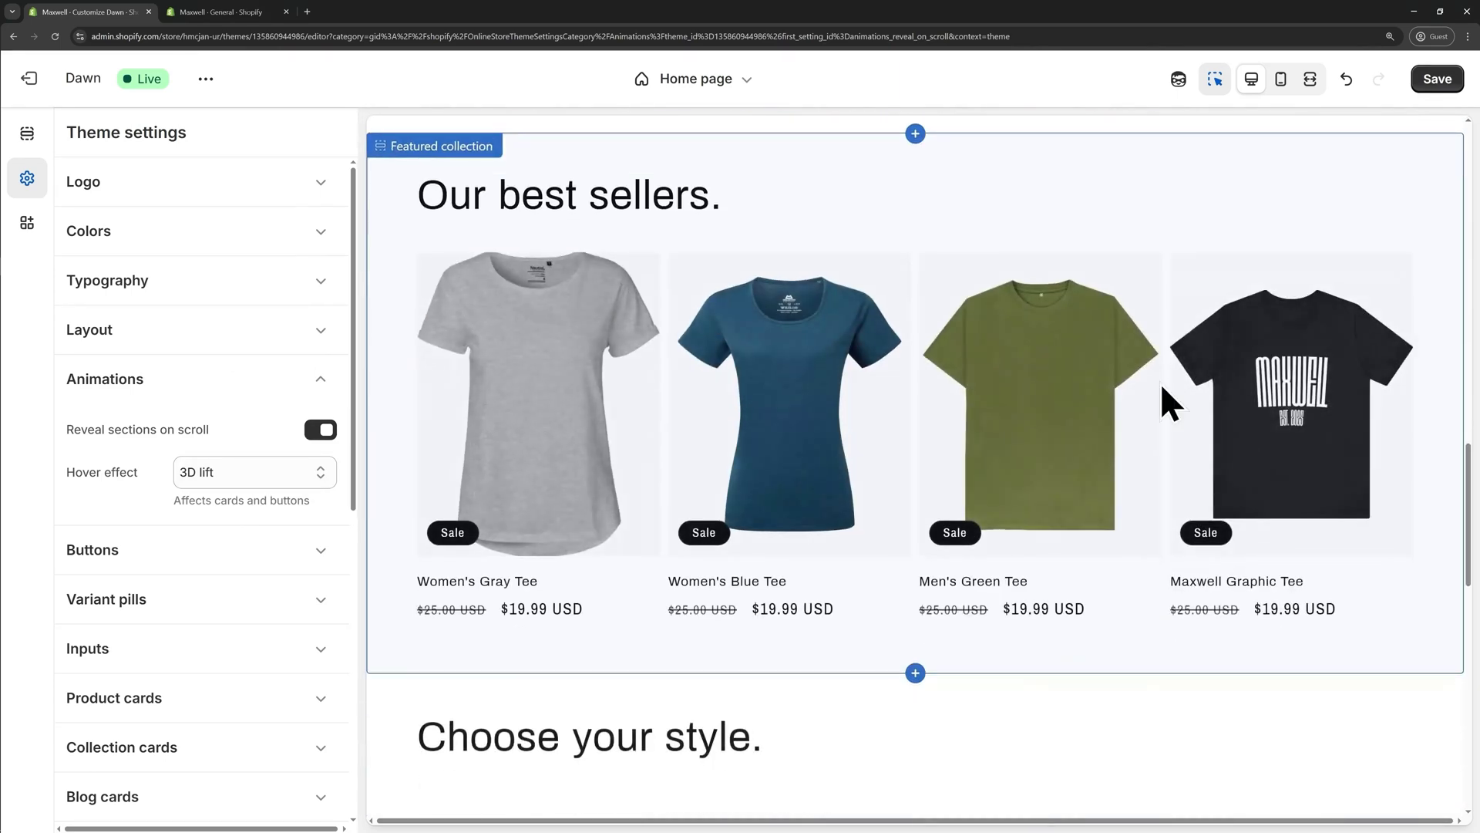
click(1246, 424)
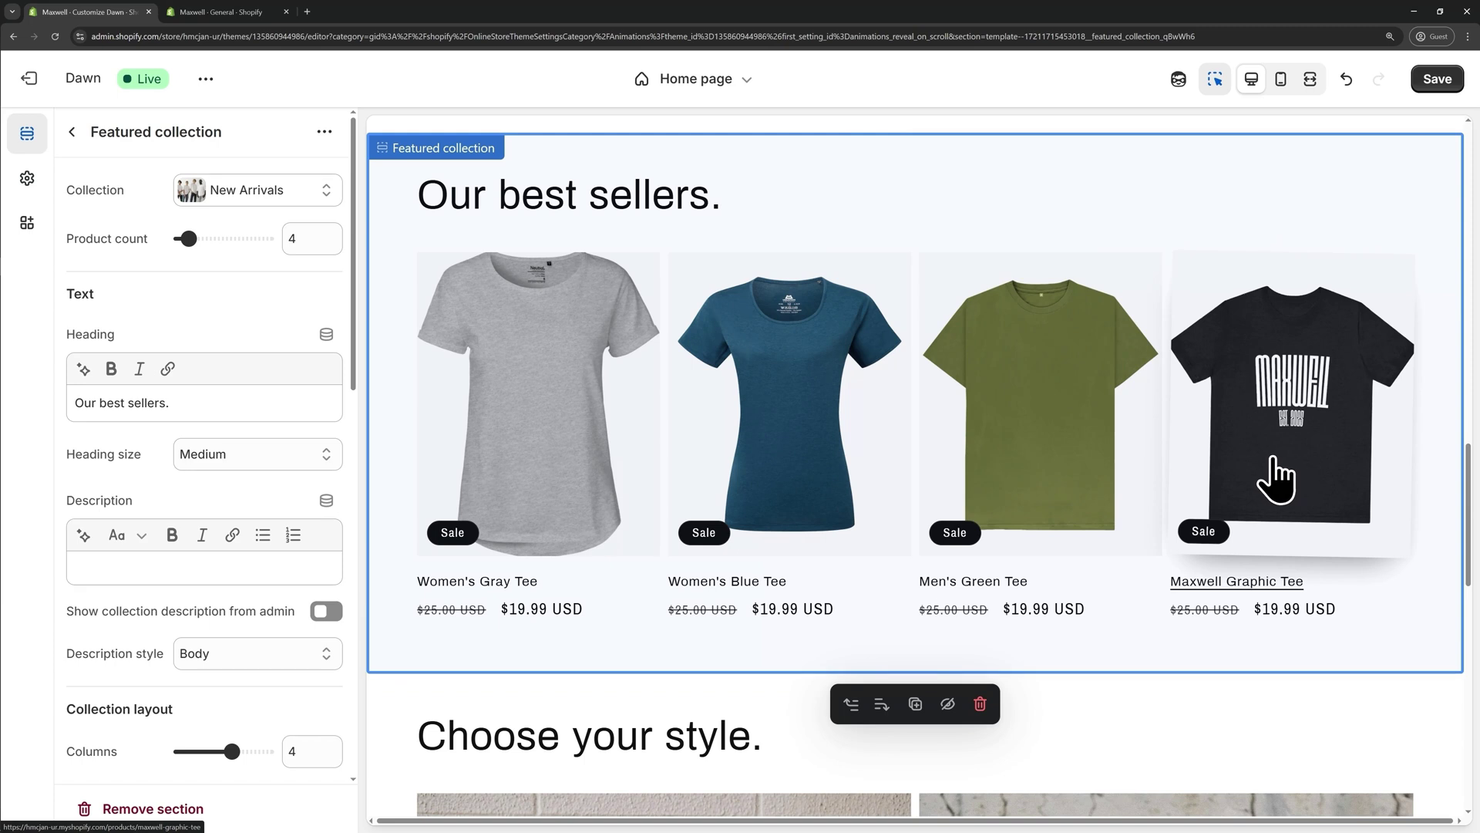
click(1274, 458)
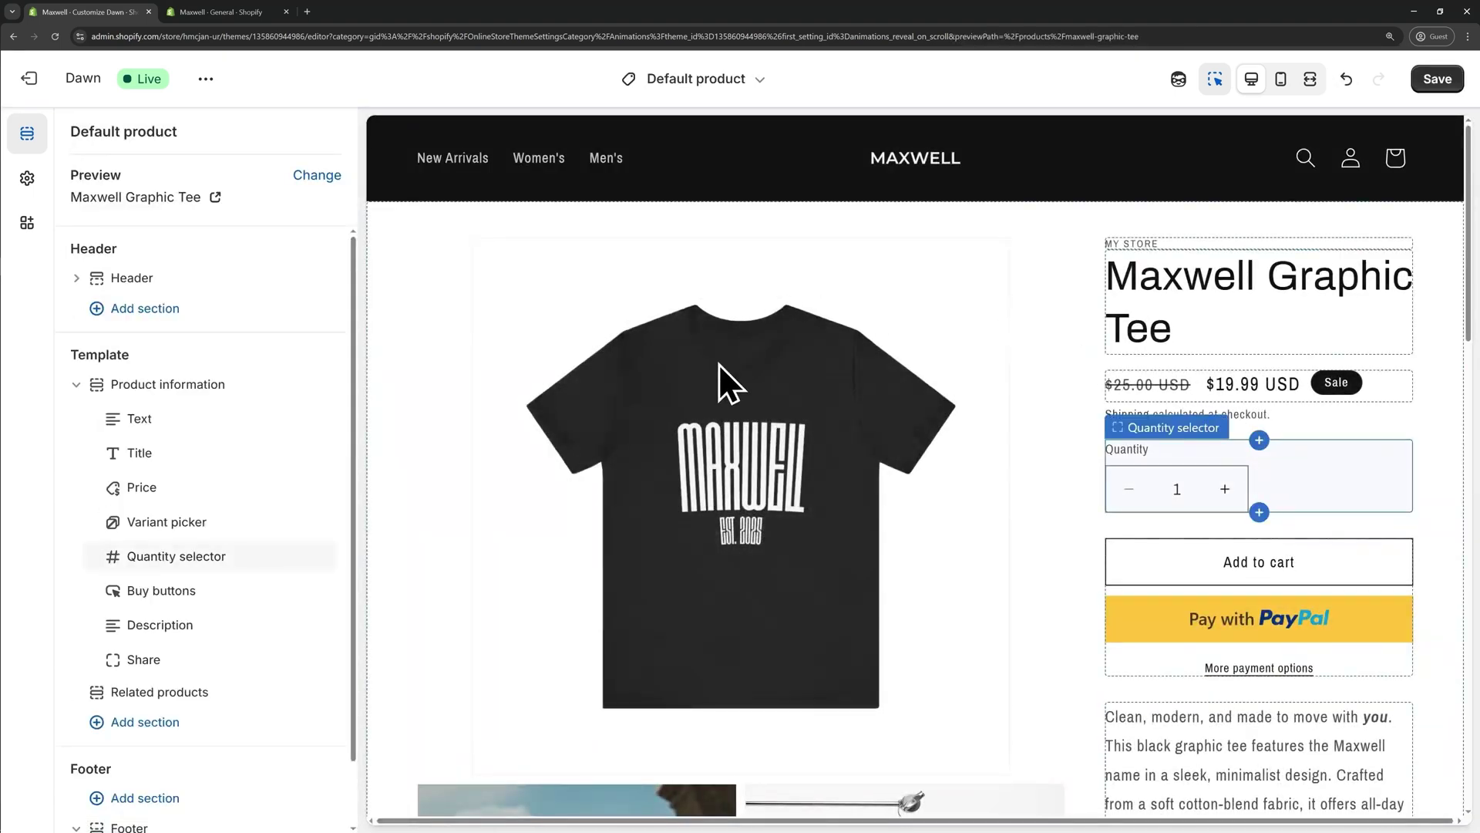
Examine the Maxwell Graphic Tee page's images and description, and the sections and blocks of the default product template.
scroll(747, 459, down, 7)
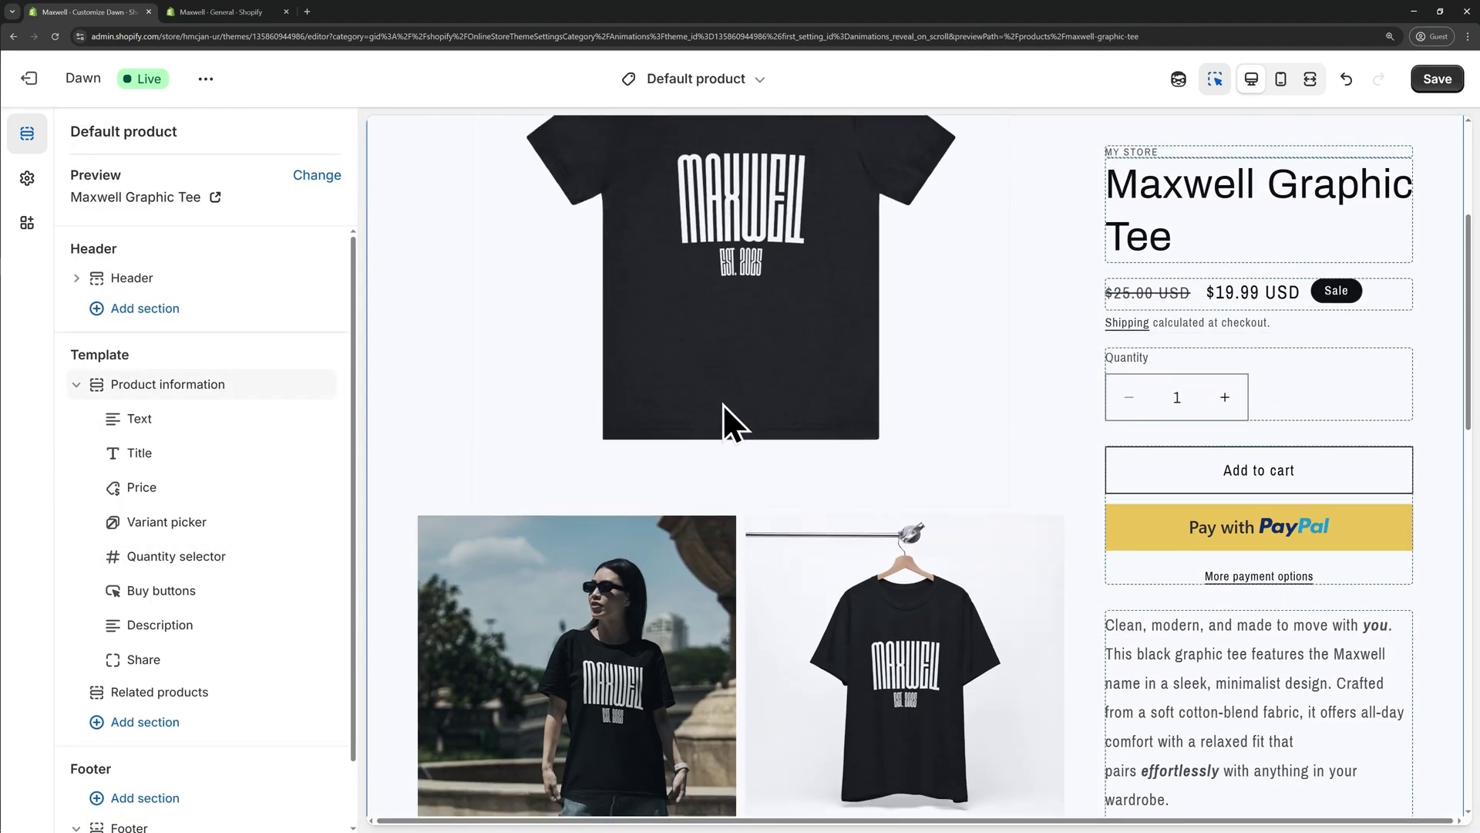
scroll(607, 373, down, 6)
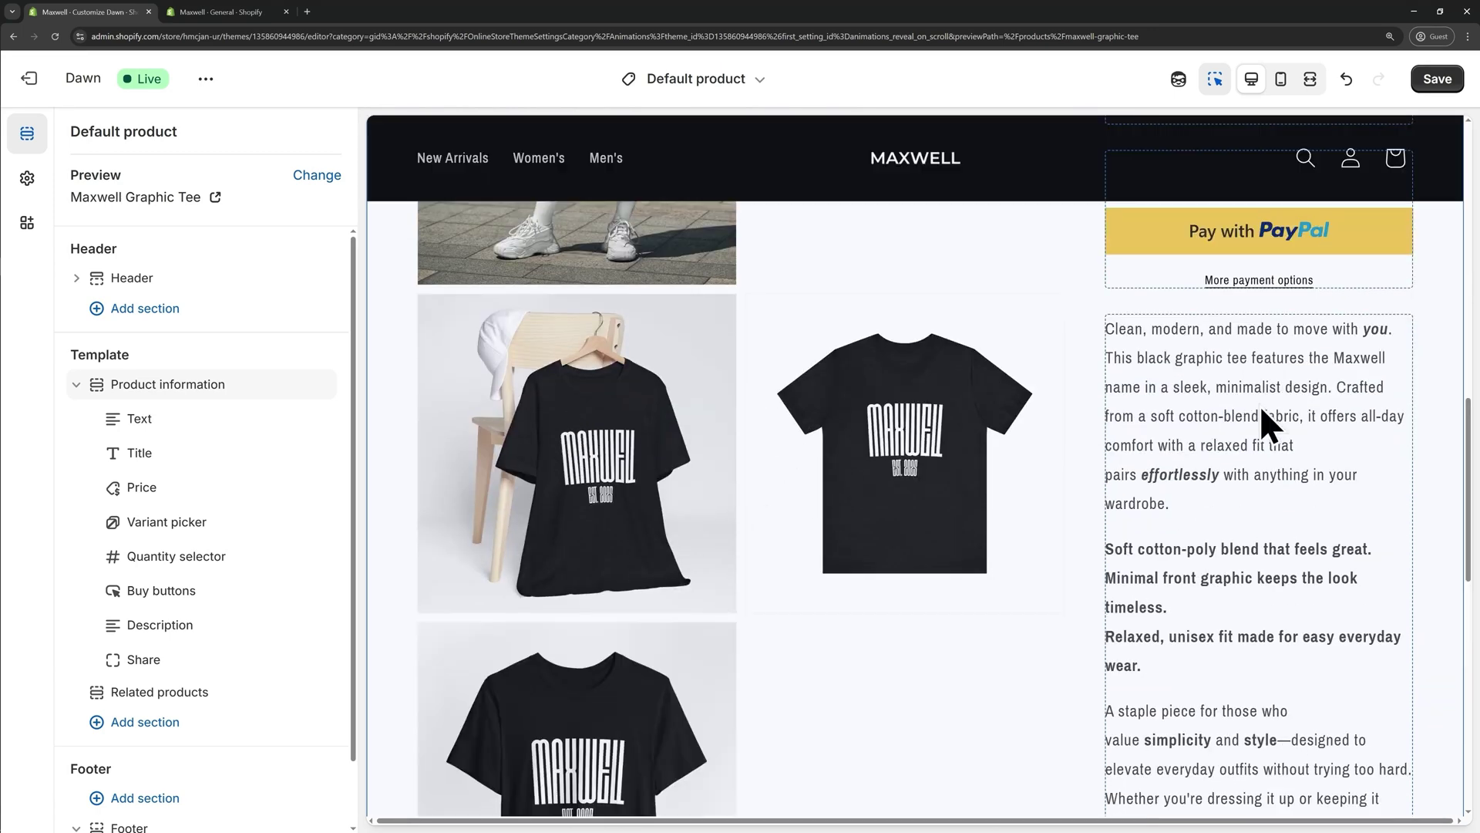
scroll(1242, 409, down, 3)
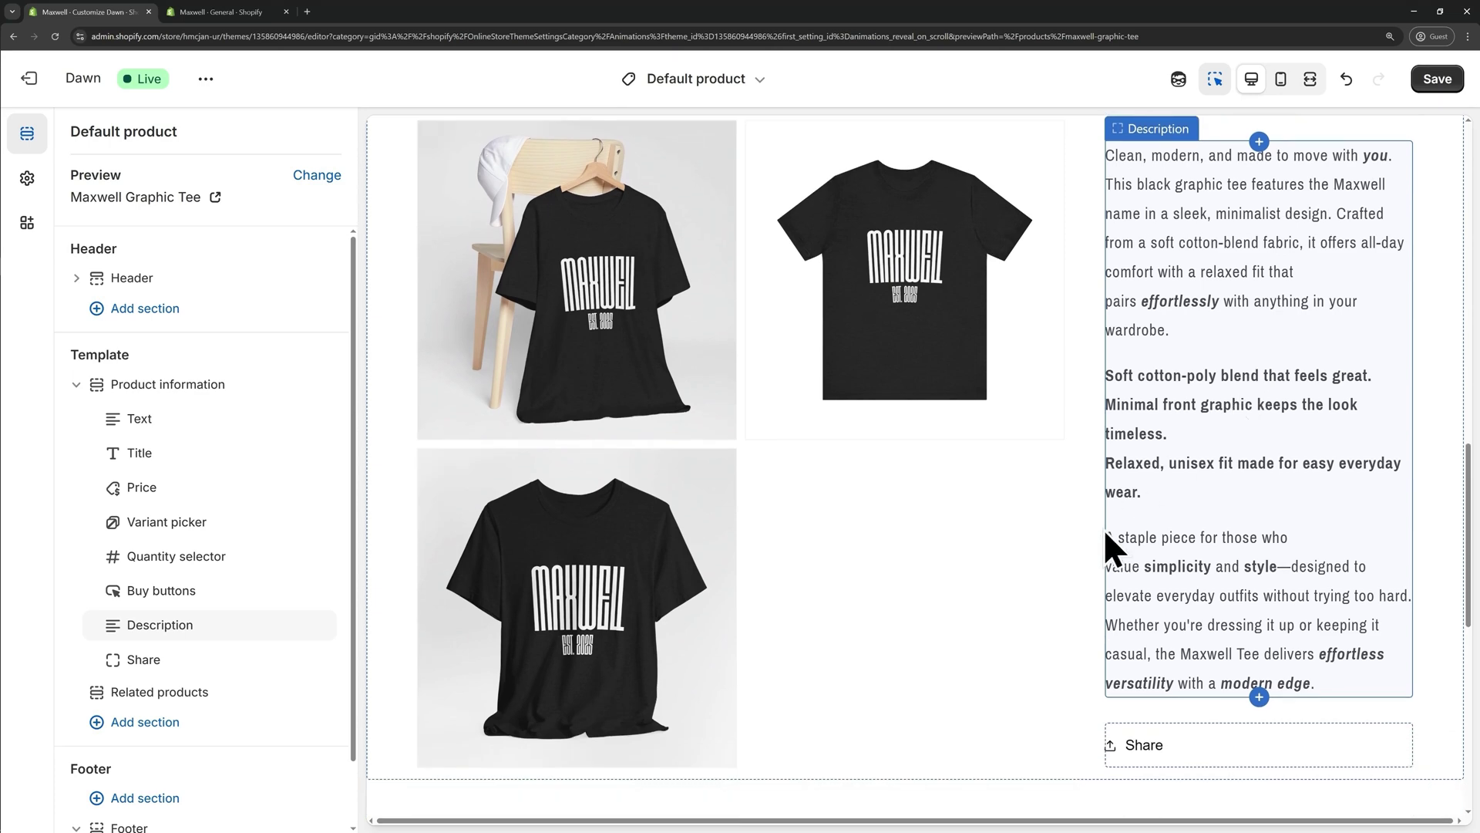
scroll(854, 636, up, 6)
scroll(848, 594, up, 5)
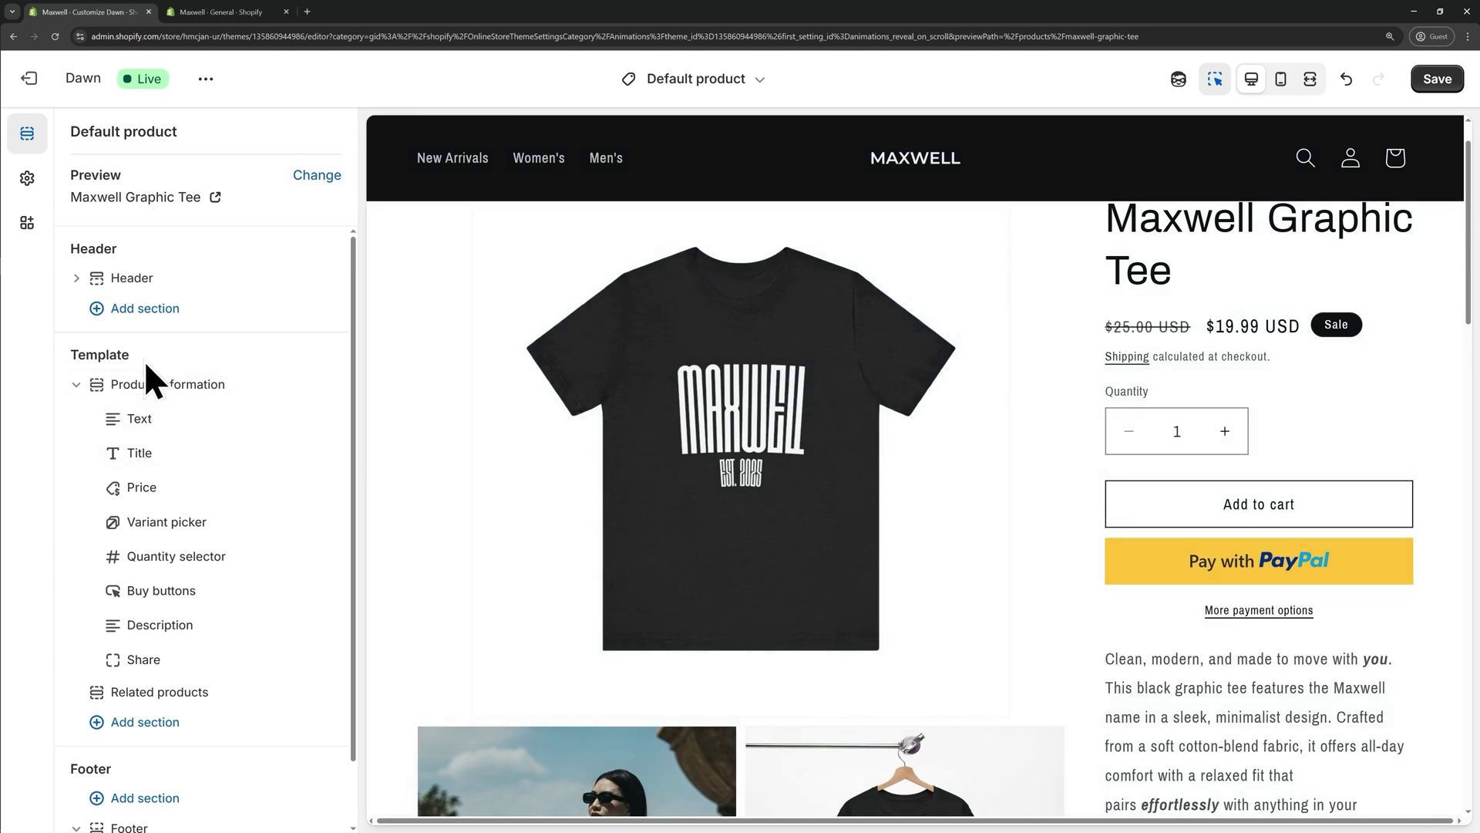
scroll(204, 463, down, 1)
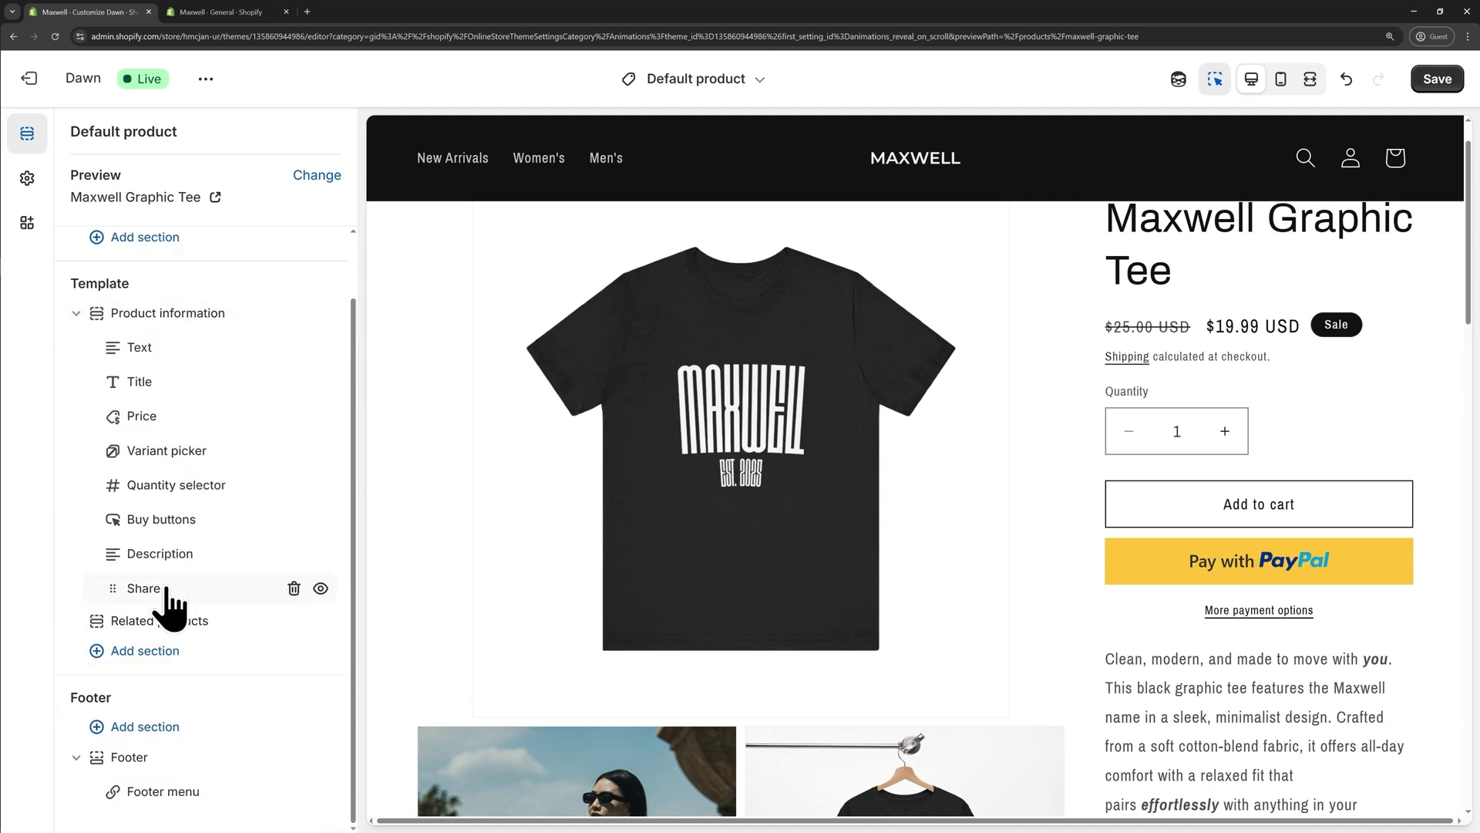
mouse_move(209, 459)
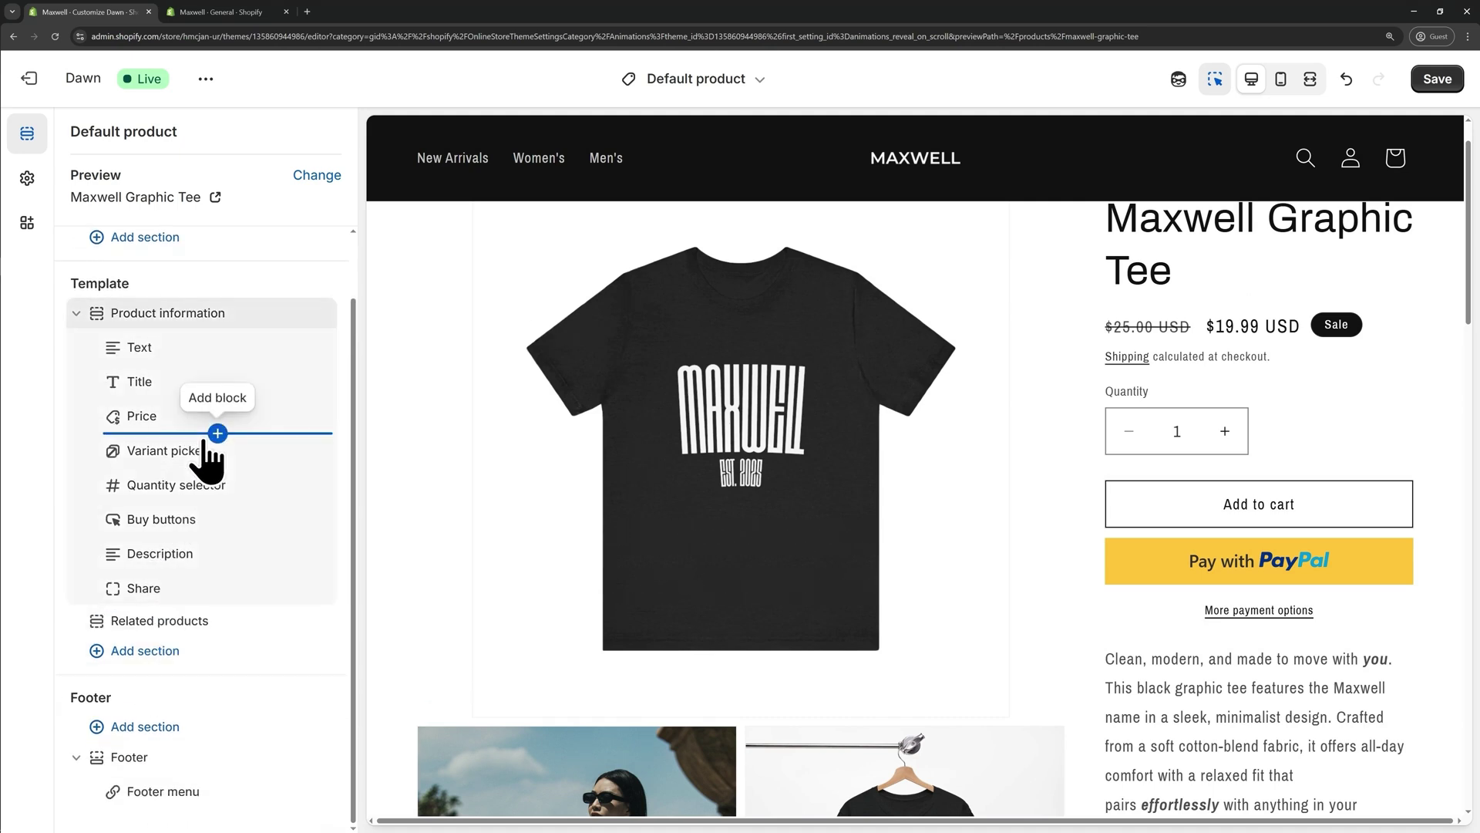
Review the product images and purchase details on the Maxwell Graphic Tee page in the desktop preview.
scroll(1067, 545, down, 3)
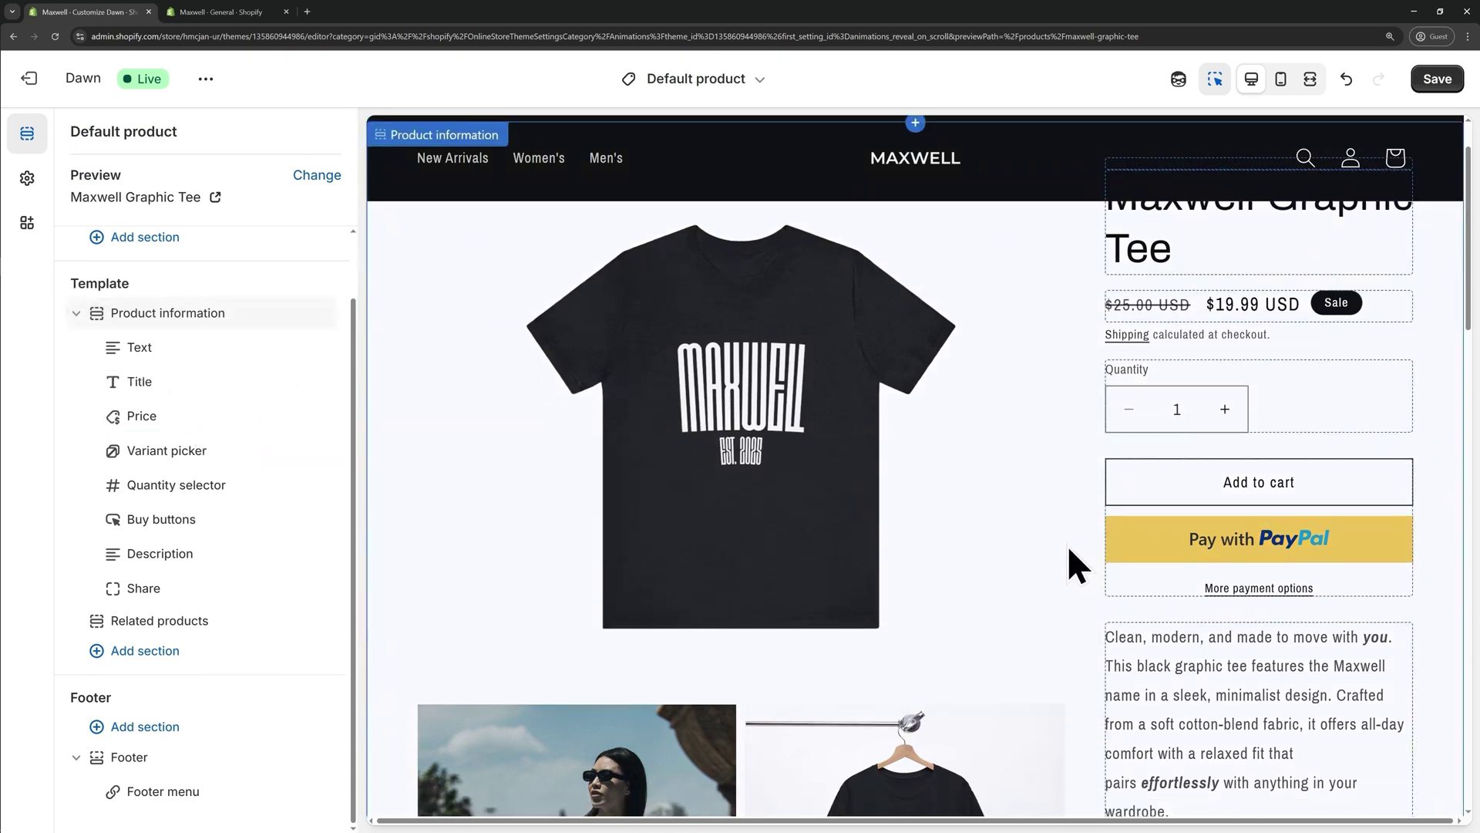
scroll(913, 426, down, 3)
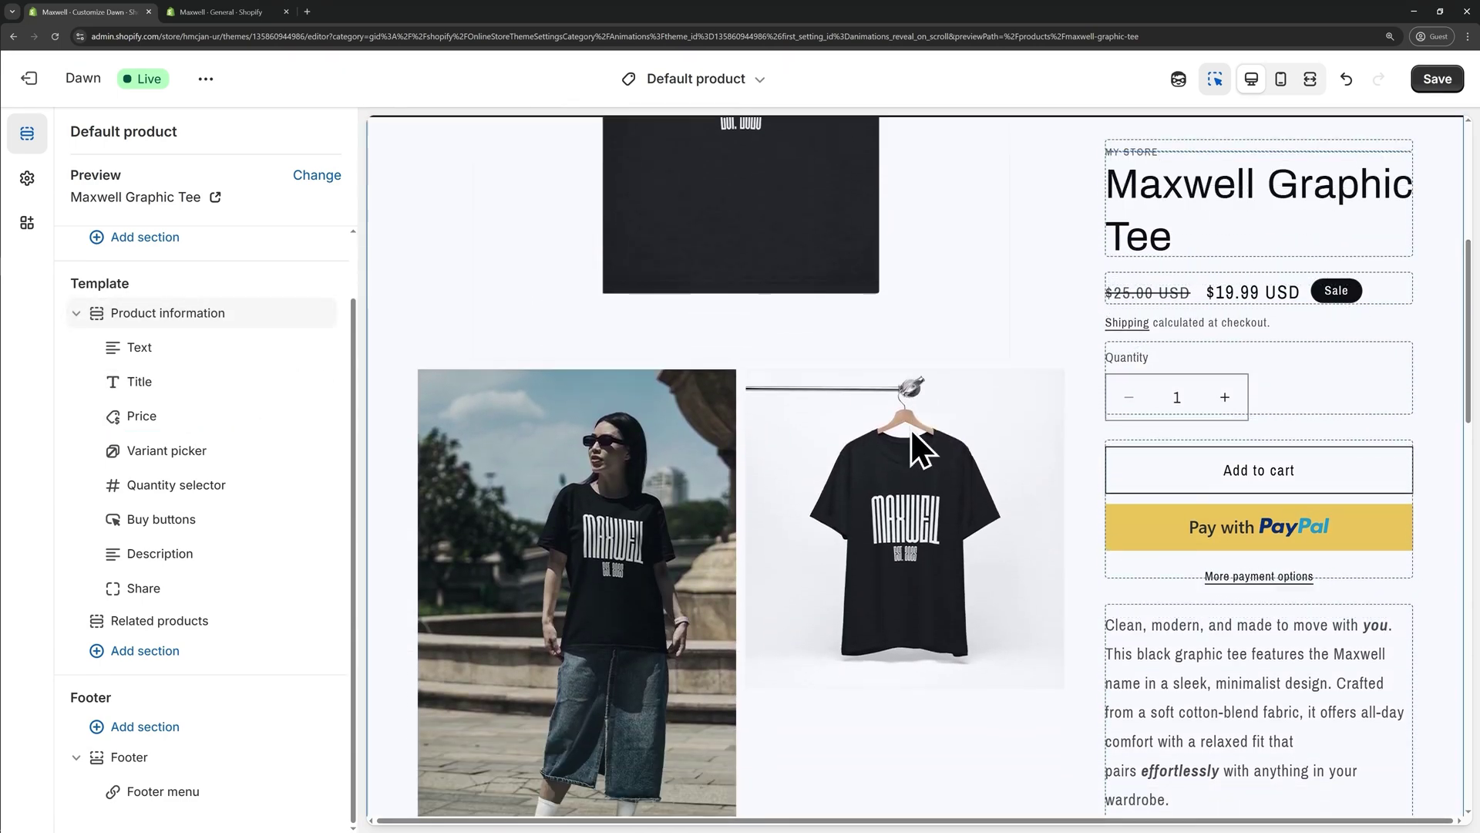
scroll(679, 526, down, 3)
scroll(821, 589, up, 5)
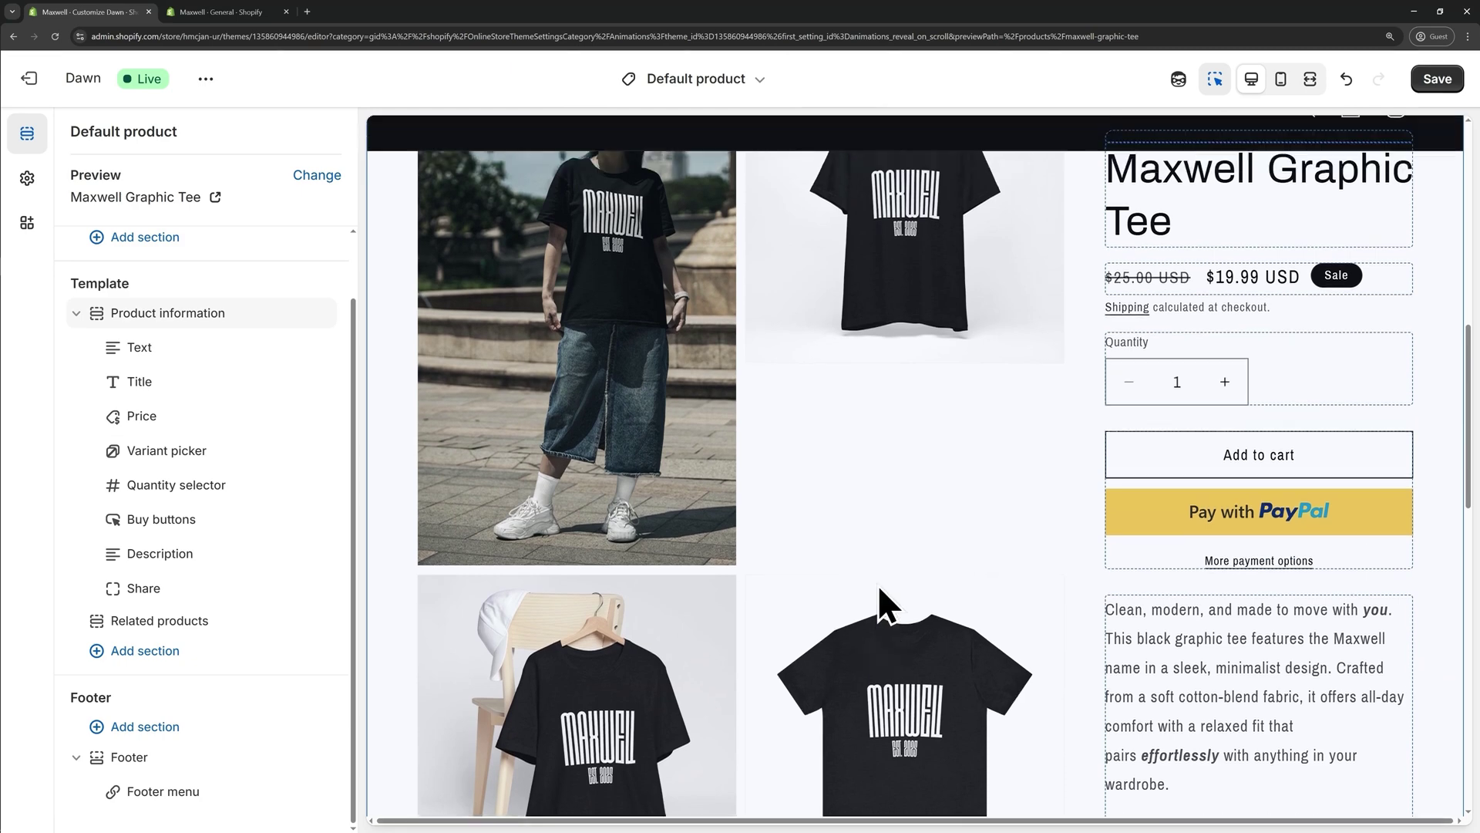
scroll(874, 575, up, 5)
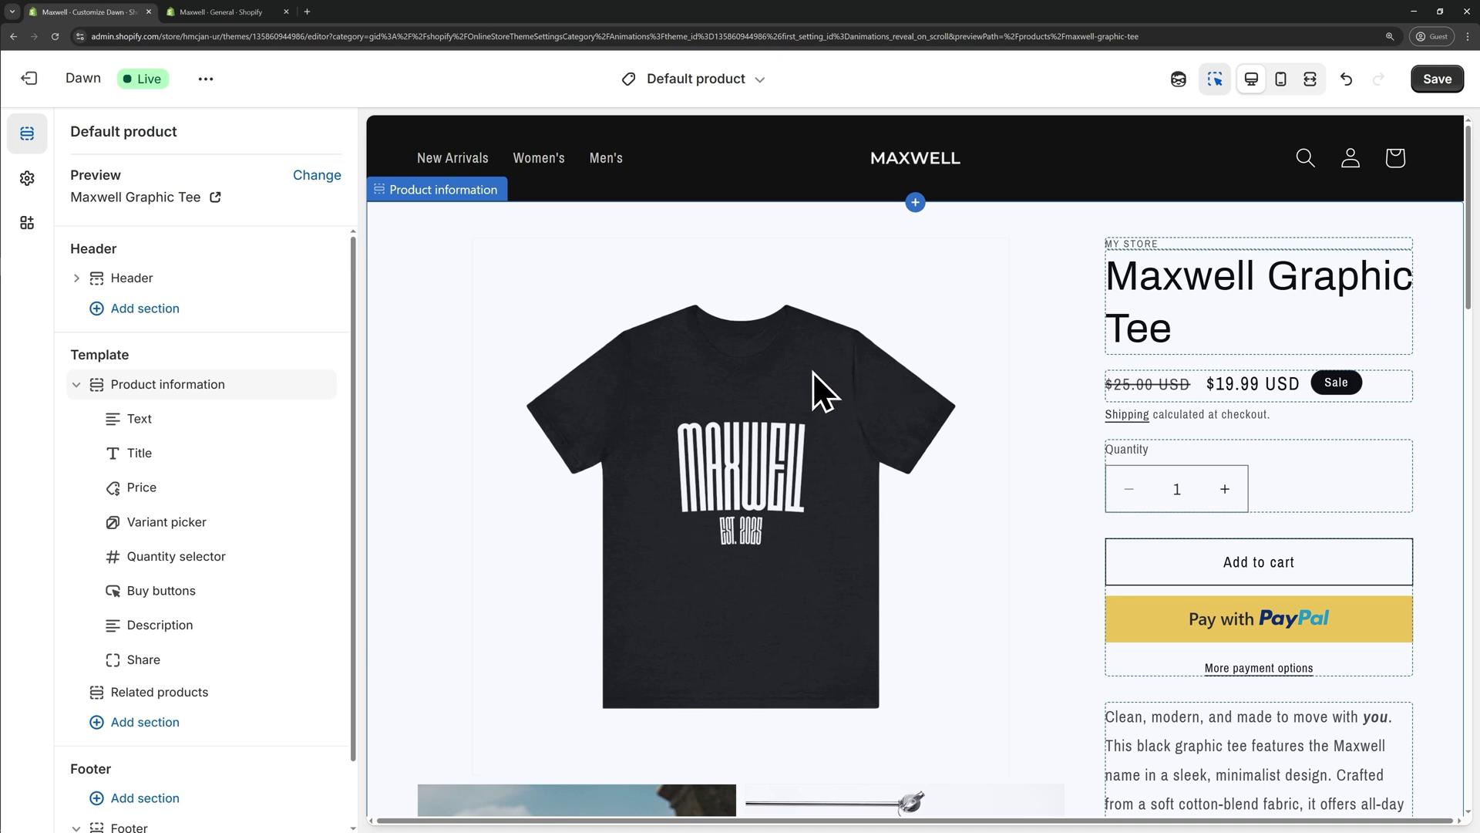
Switch the preview to mobile and check the Maxwell Graphic Tee page's layout down to the description.
click(1283, 81)
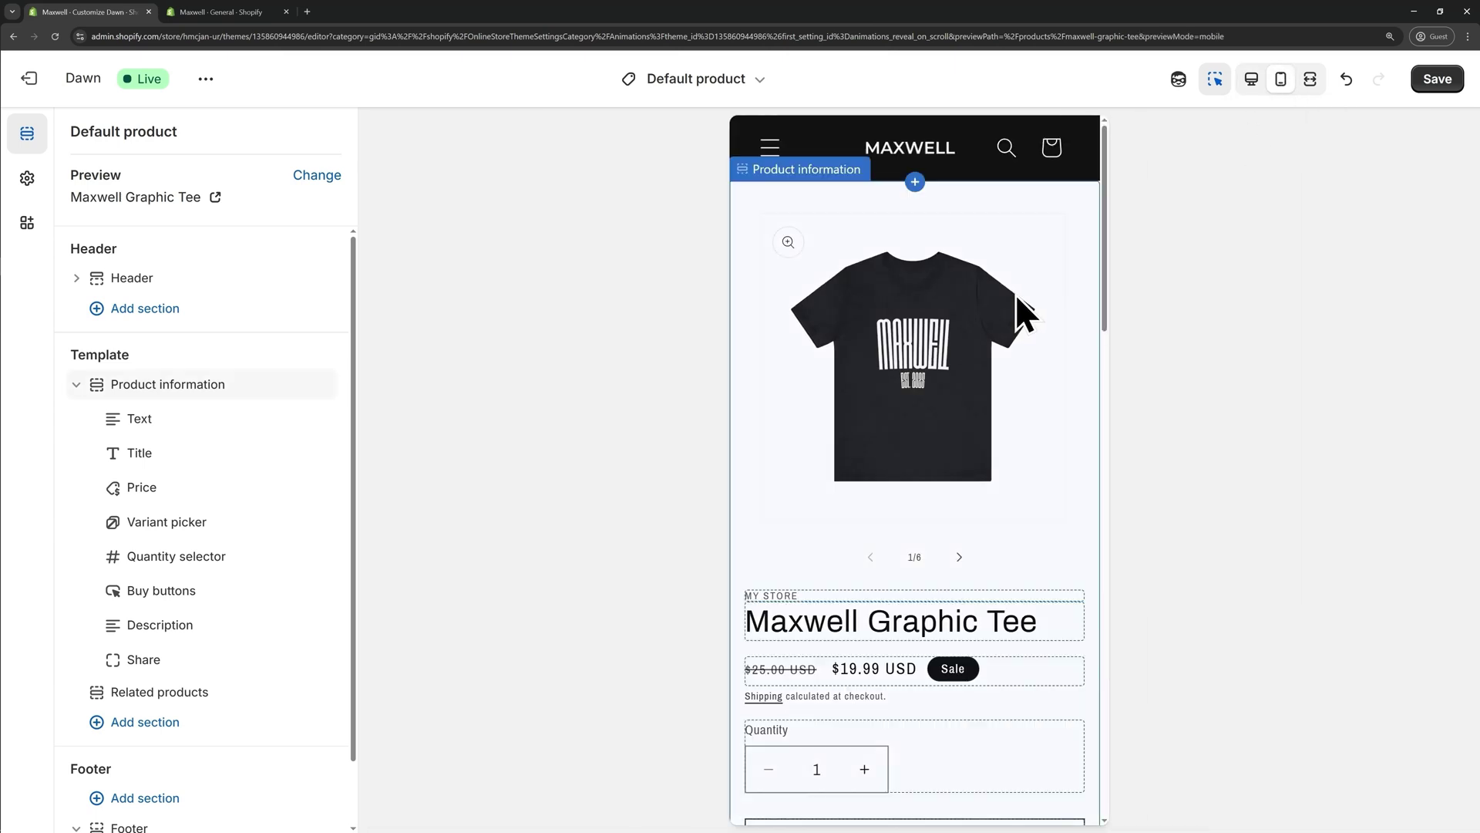
scroll(1015, 293, down, 7)
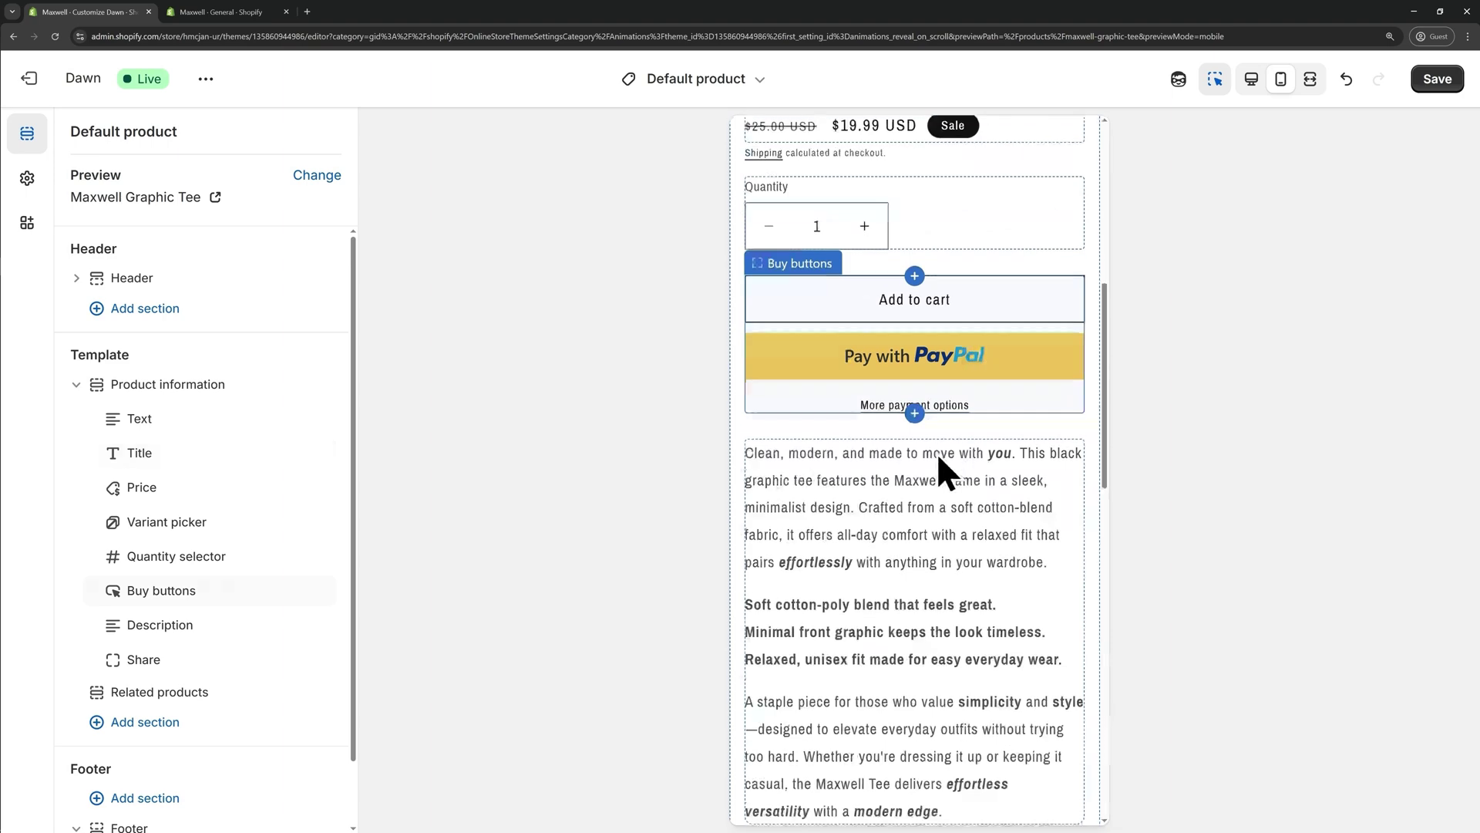
scroll(936, 450, up, 8)
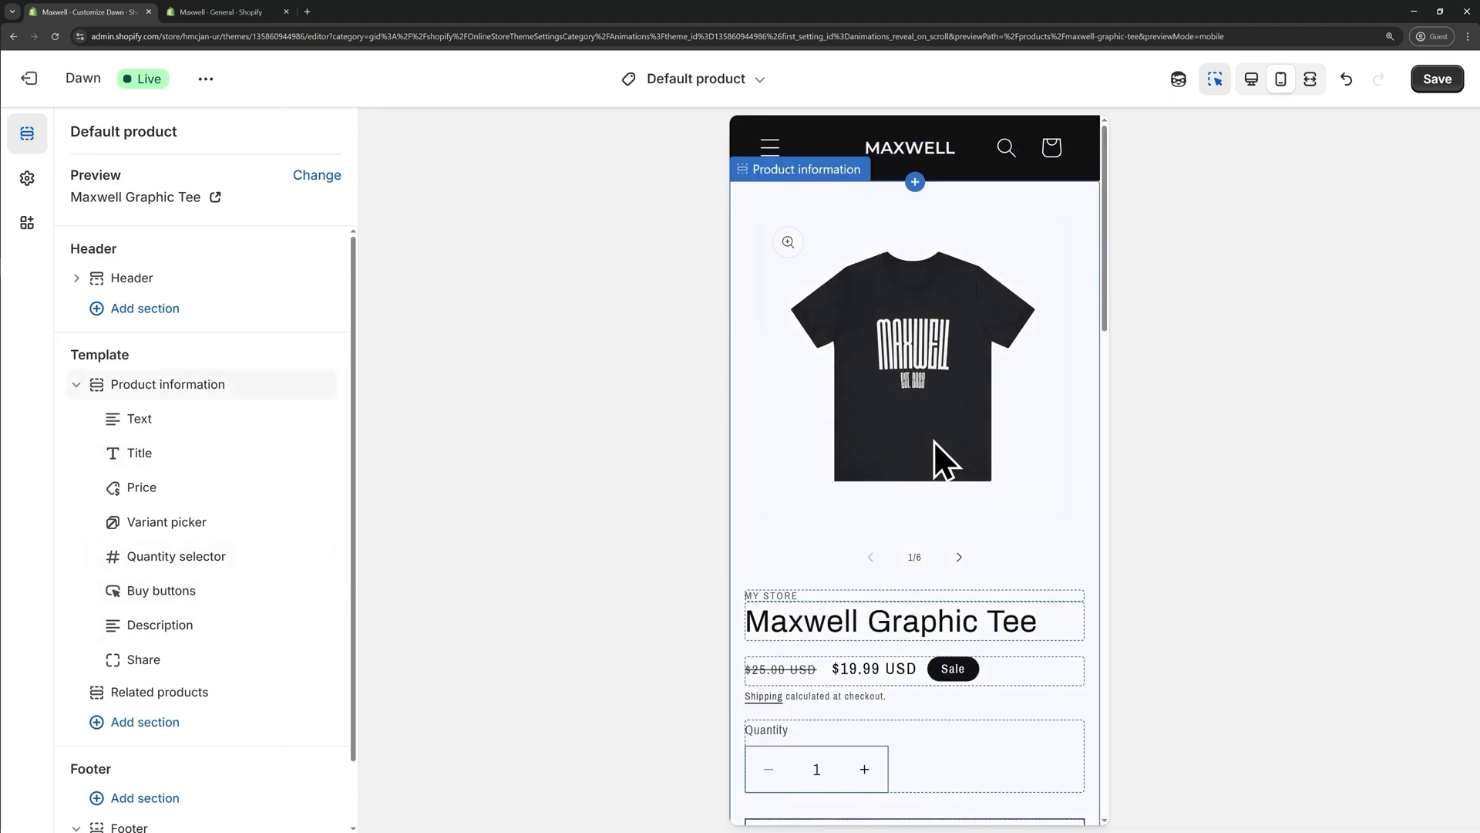
Open the home page template and review its mobile layout from the slideshow down to the footer.
click(705, 80)
click(655, 161)
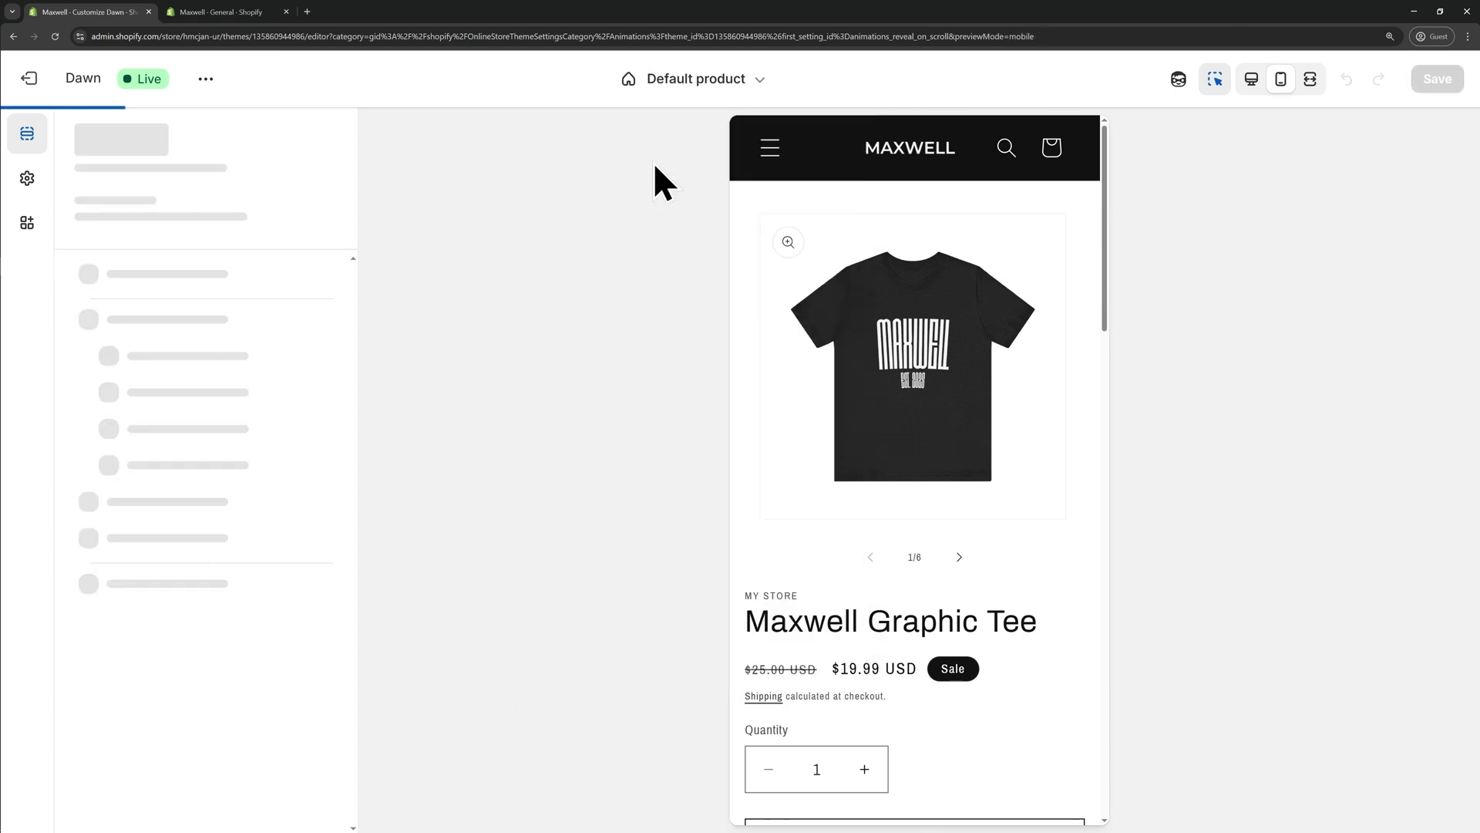
scroll(932, 313, down, 3)
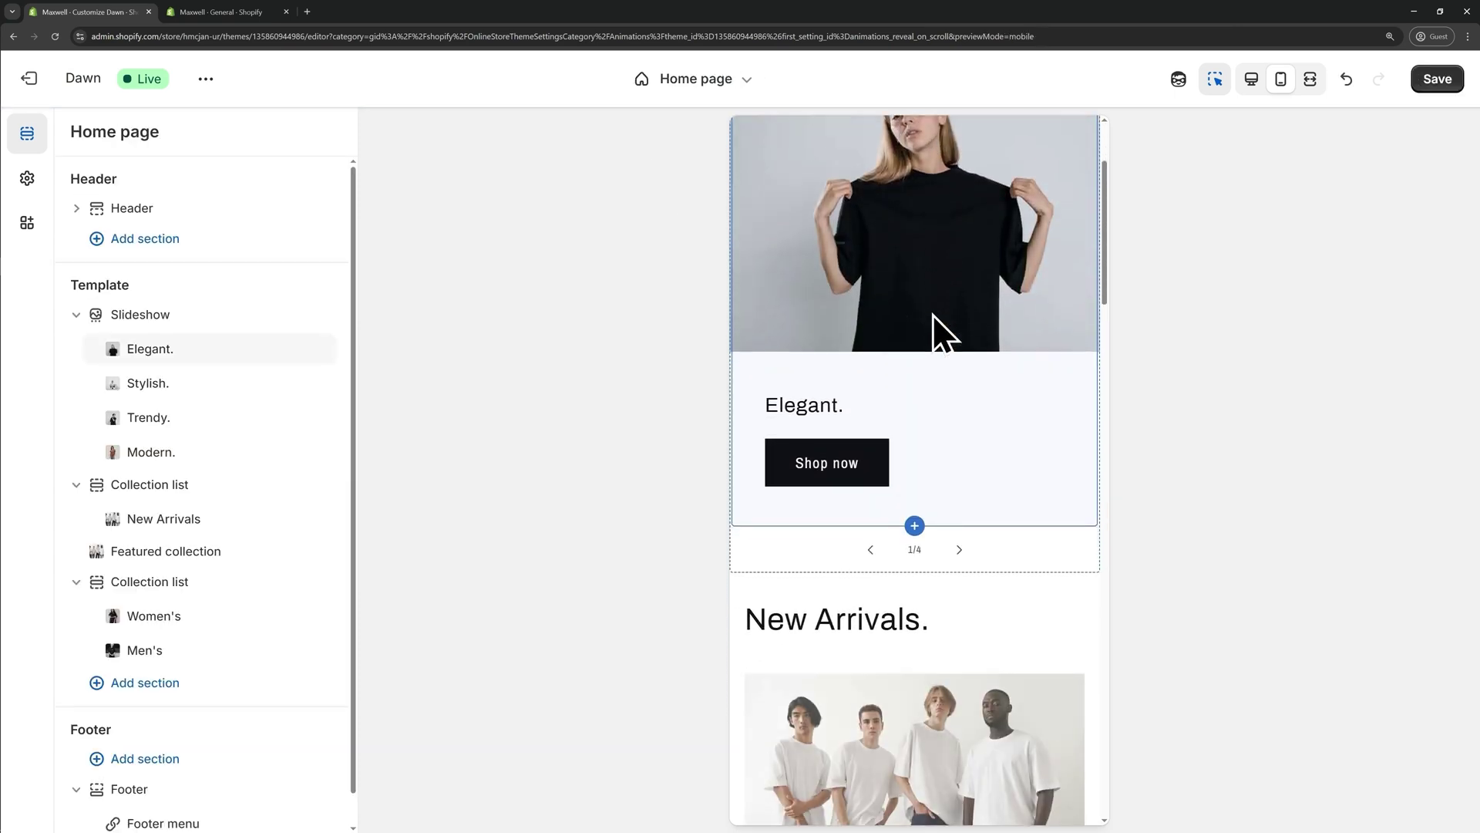
scroll(932, 313, down, 10)
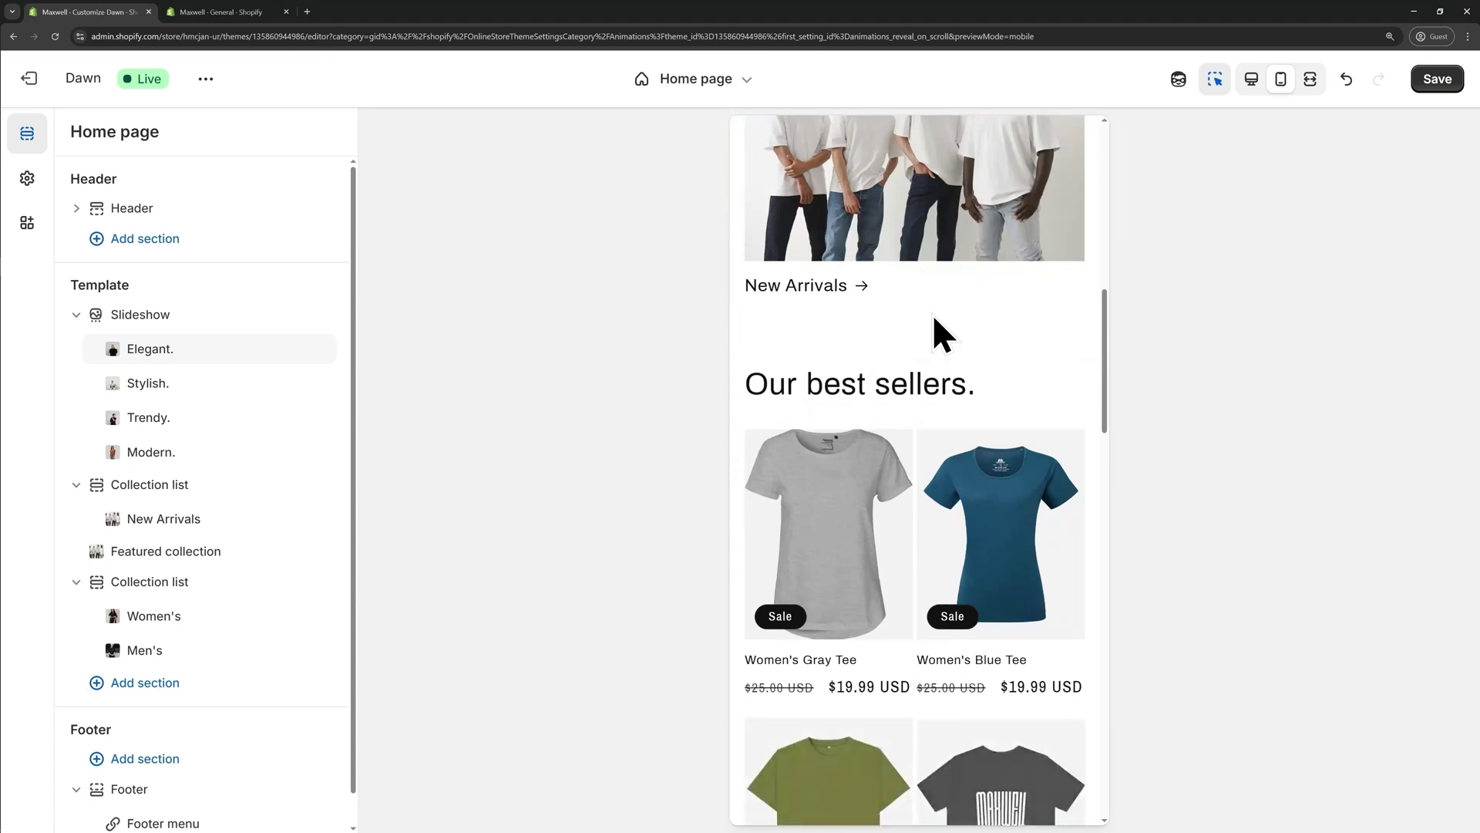
scroll(932, 313, down, 2)
scroll(933, 314, down, 12)
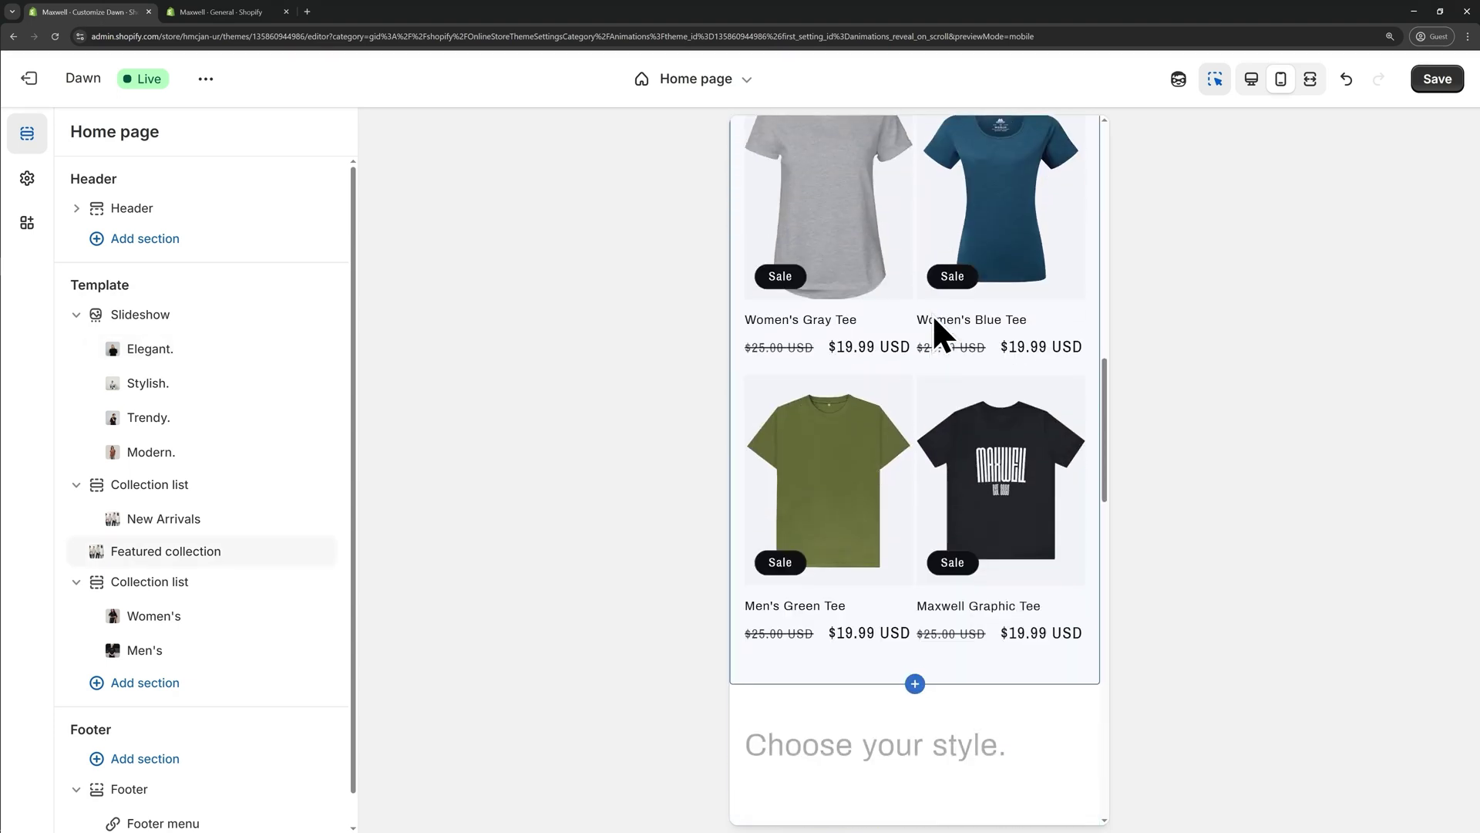
scroll(934, 317, down, 5)
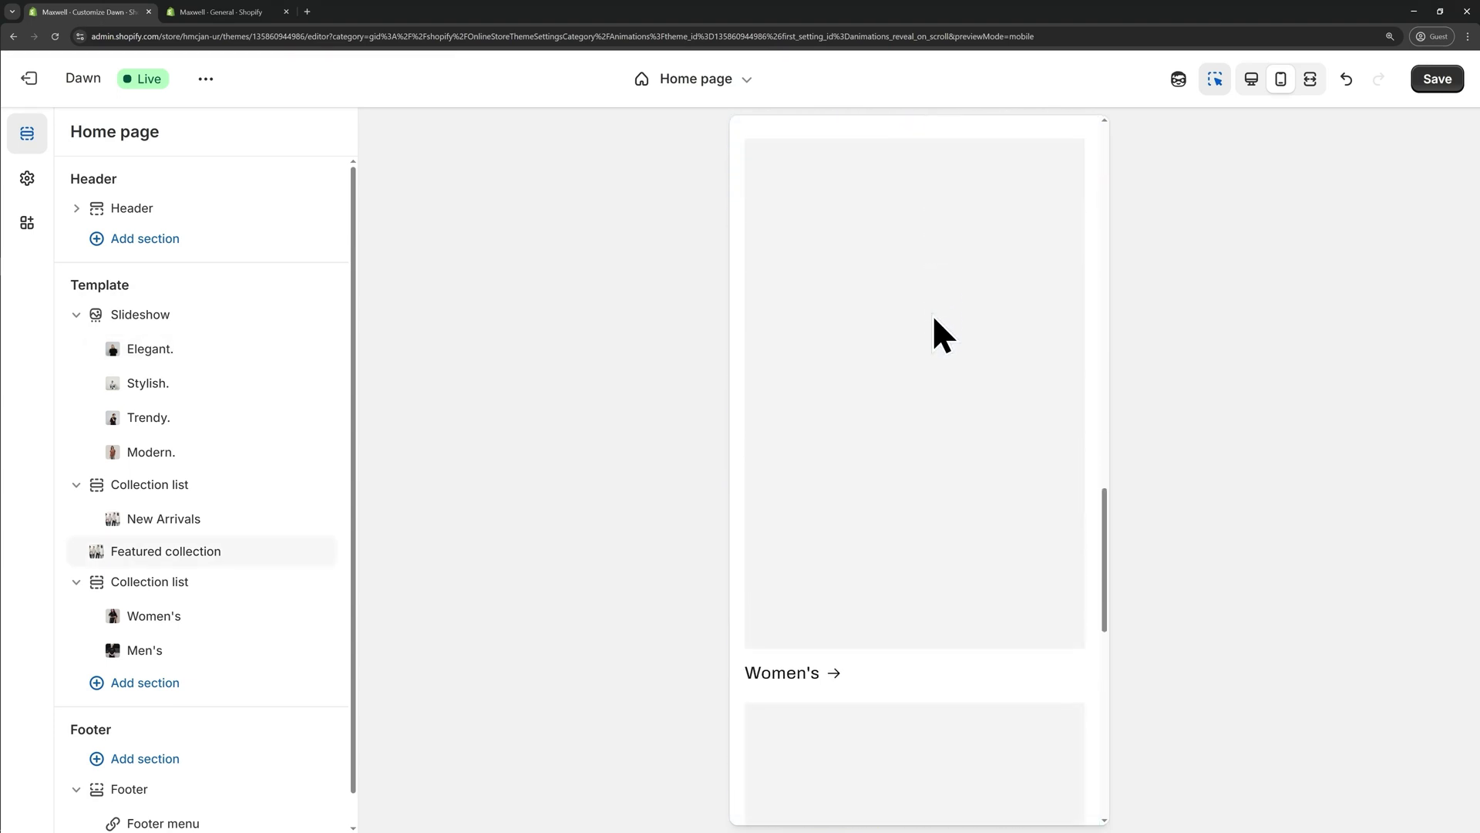
scroll(932, 315, down, 5)
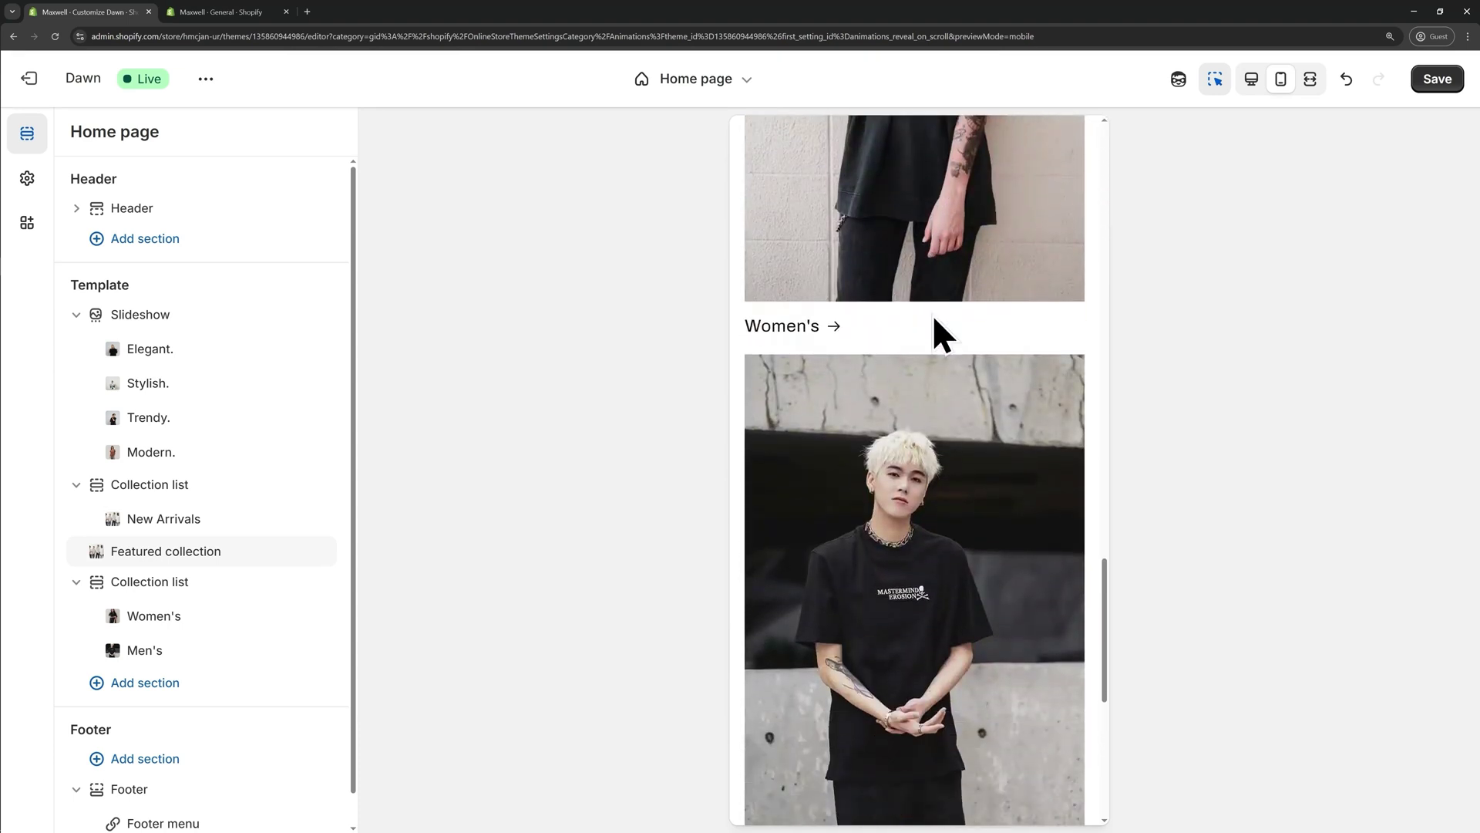
scroll(932, 315, down, 3)
scroll(932, 314, down, 2)
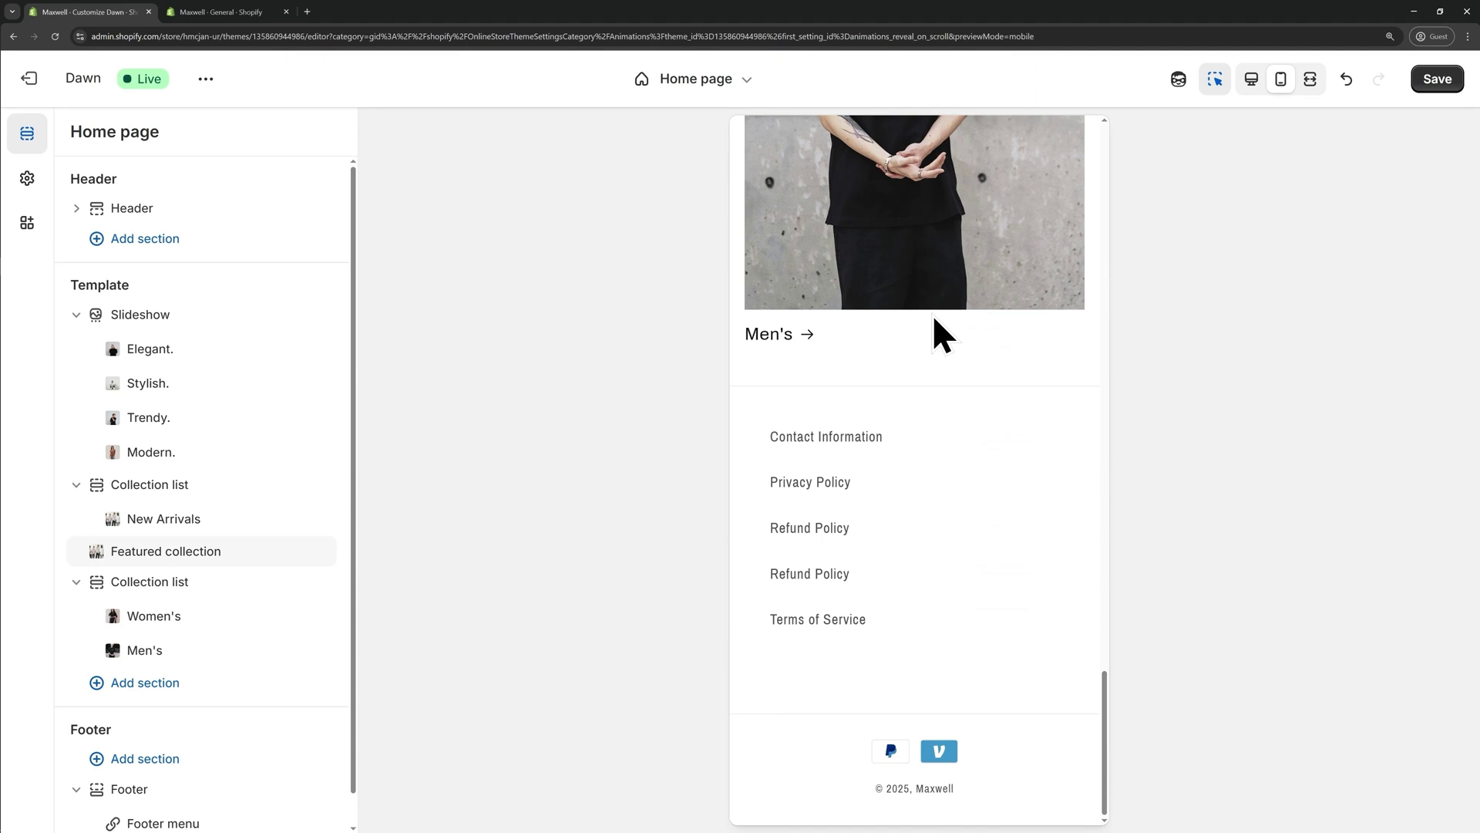
scroll(933, 471, up, 8)
scroll(932, 471, up, 10)
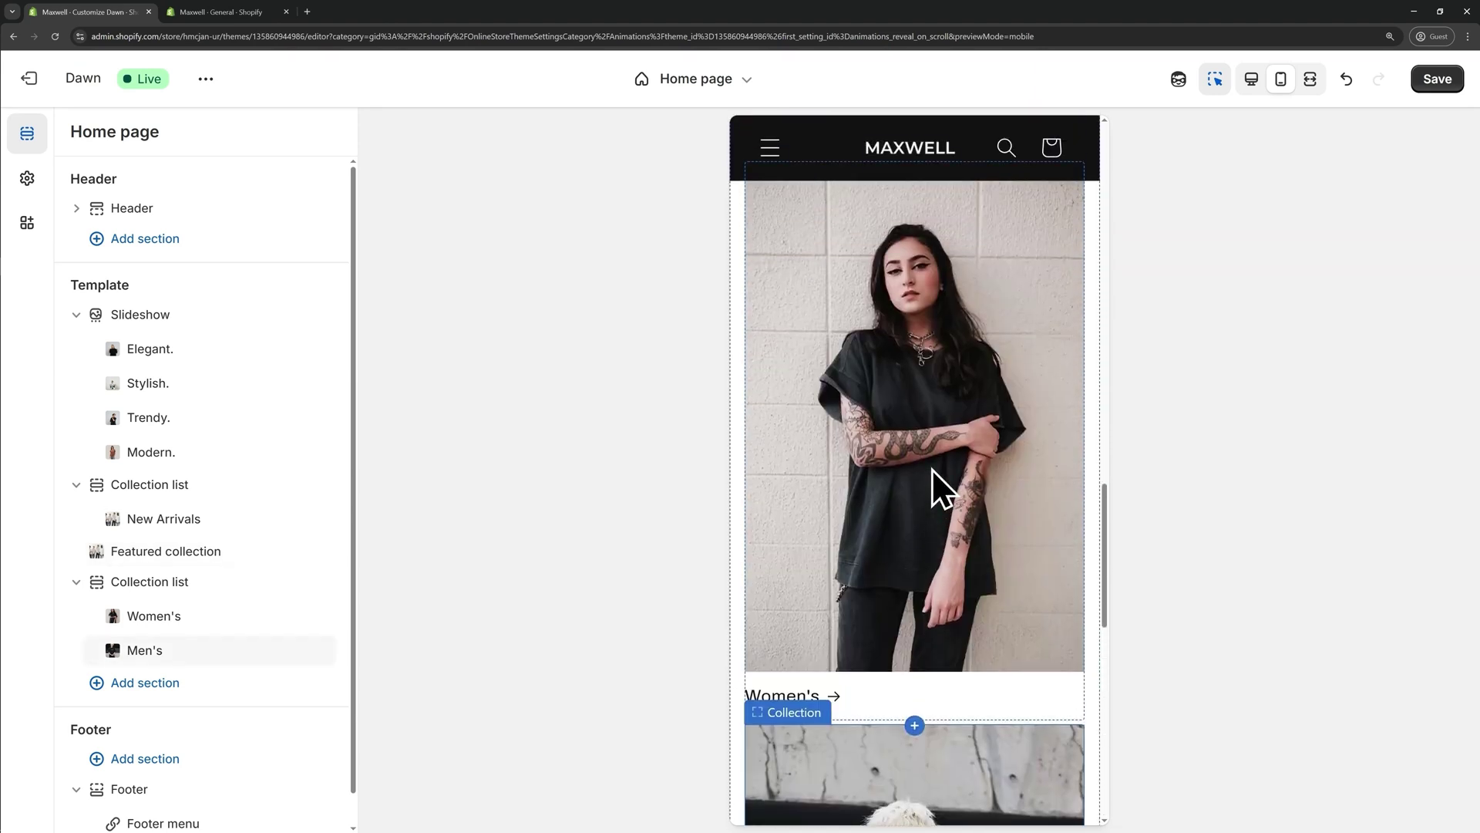
scroll(932, 471, up, 10)
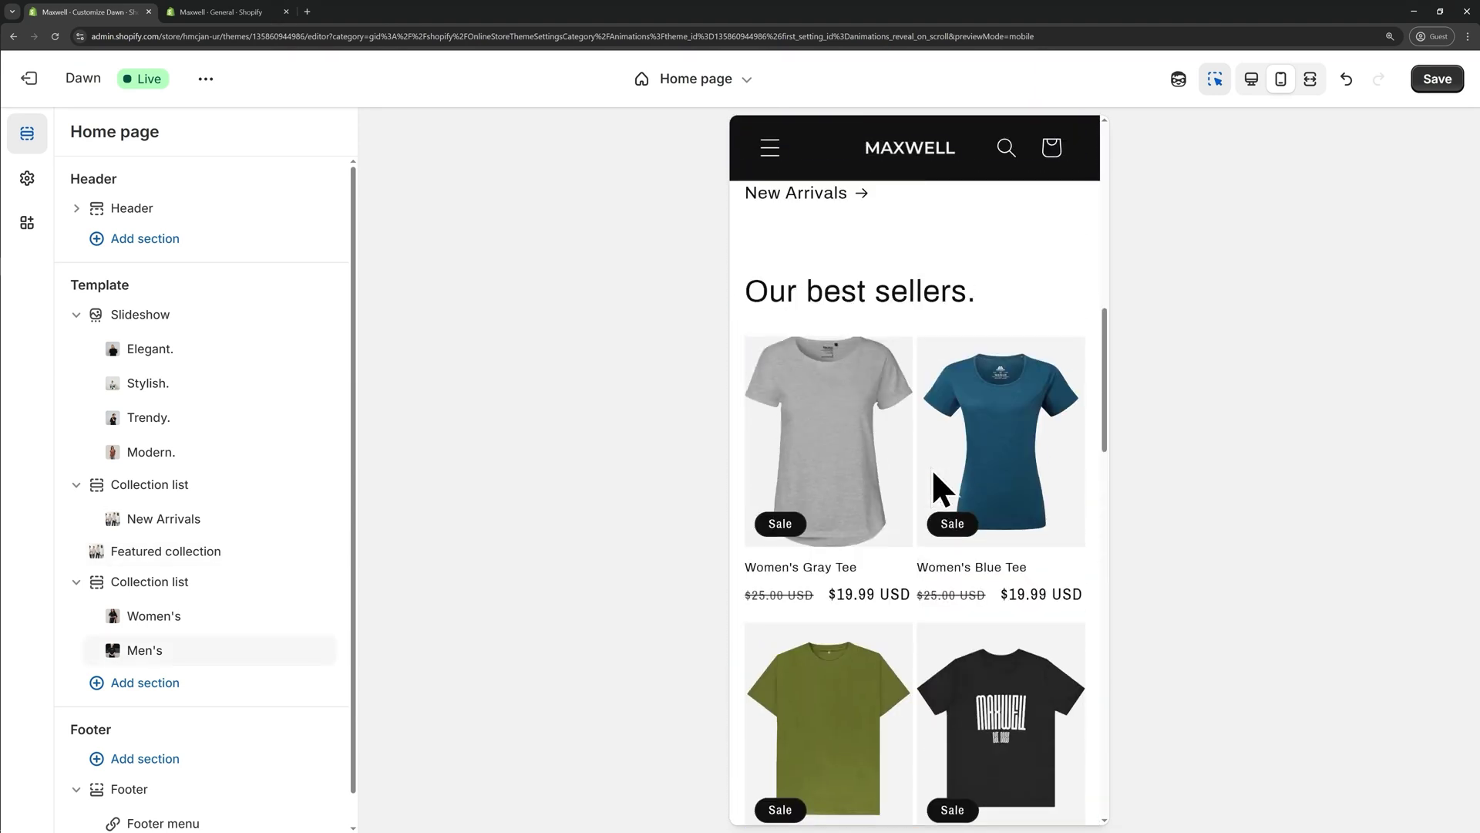
scroll(931, 470, up, 1)
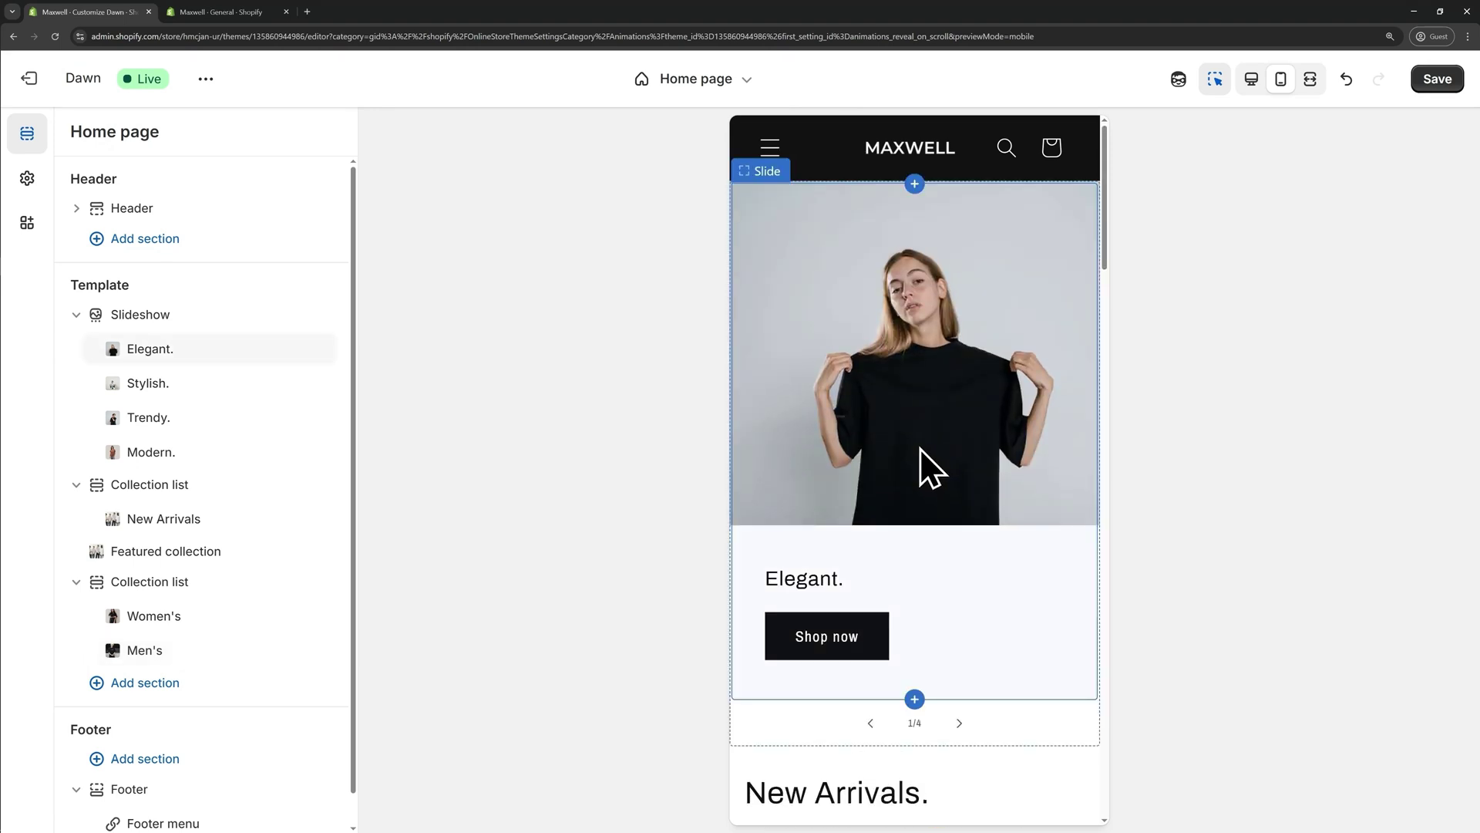
Save the theme changes and exit the theme editor.
click(1432, 80)
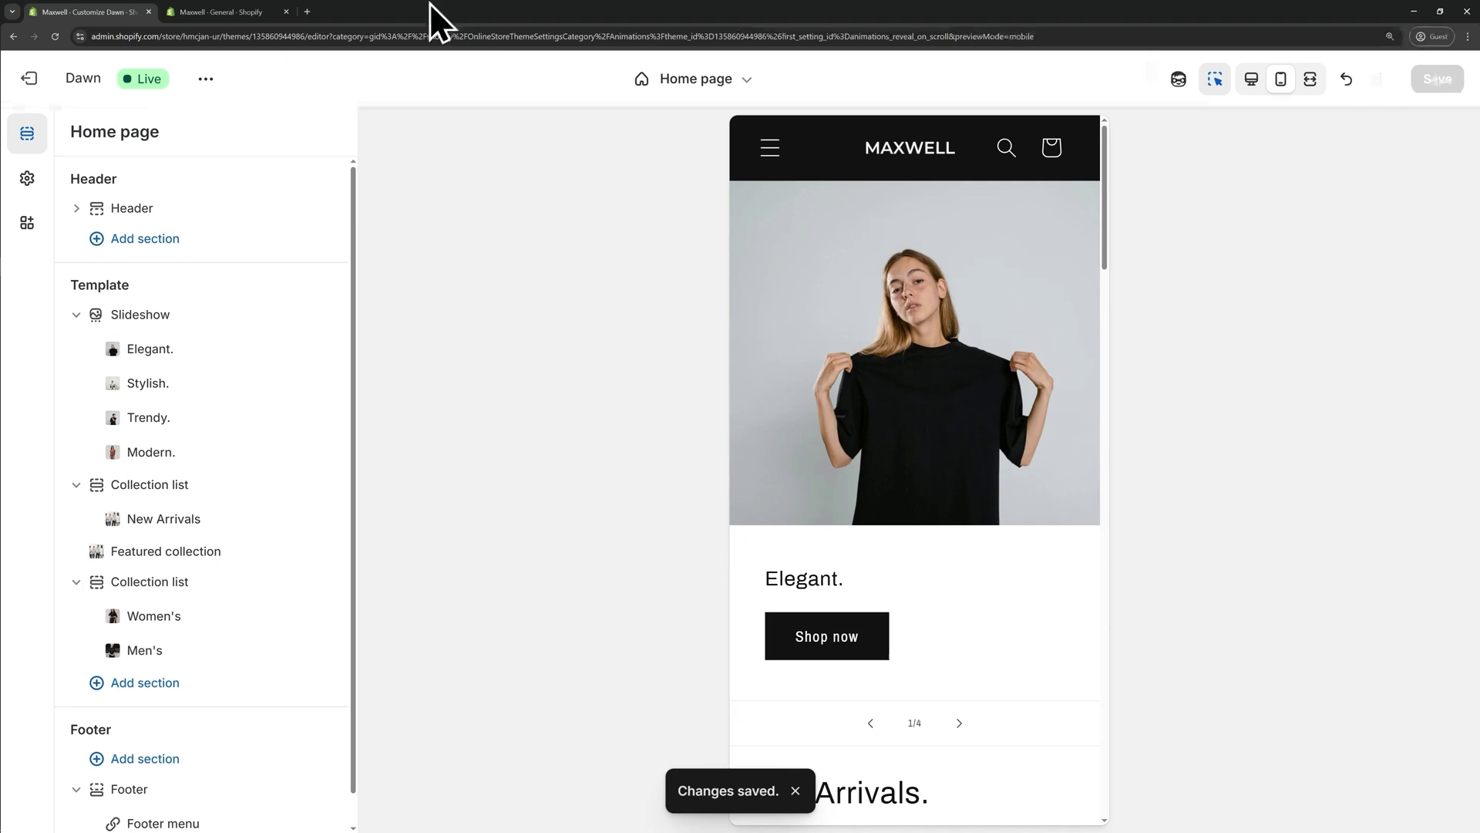
click(48, 80)
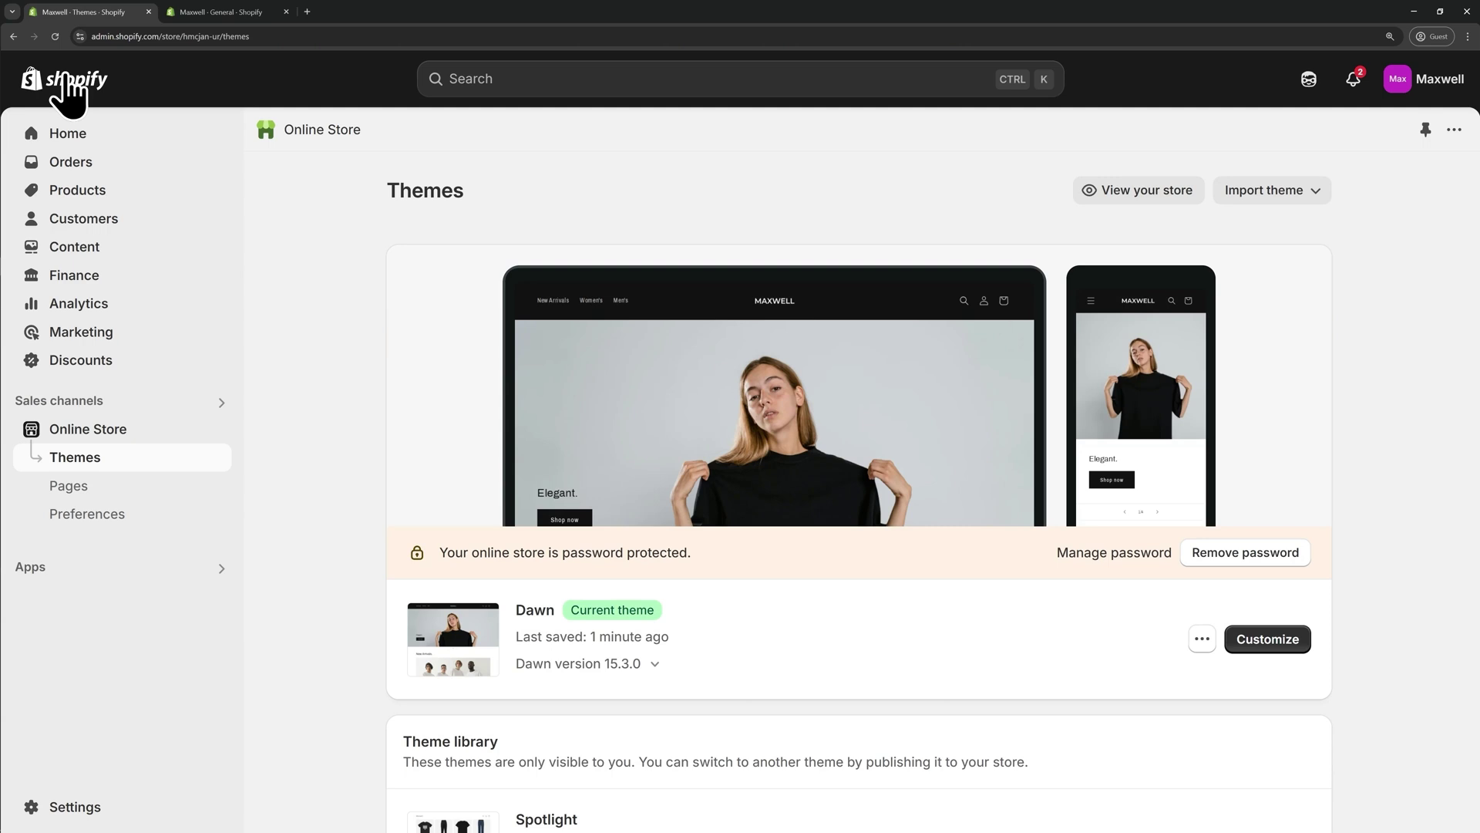
Open the store's payment settings and review the Shopify Payments setup and the additional payment methods.
click(77, 807)
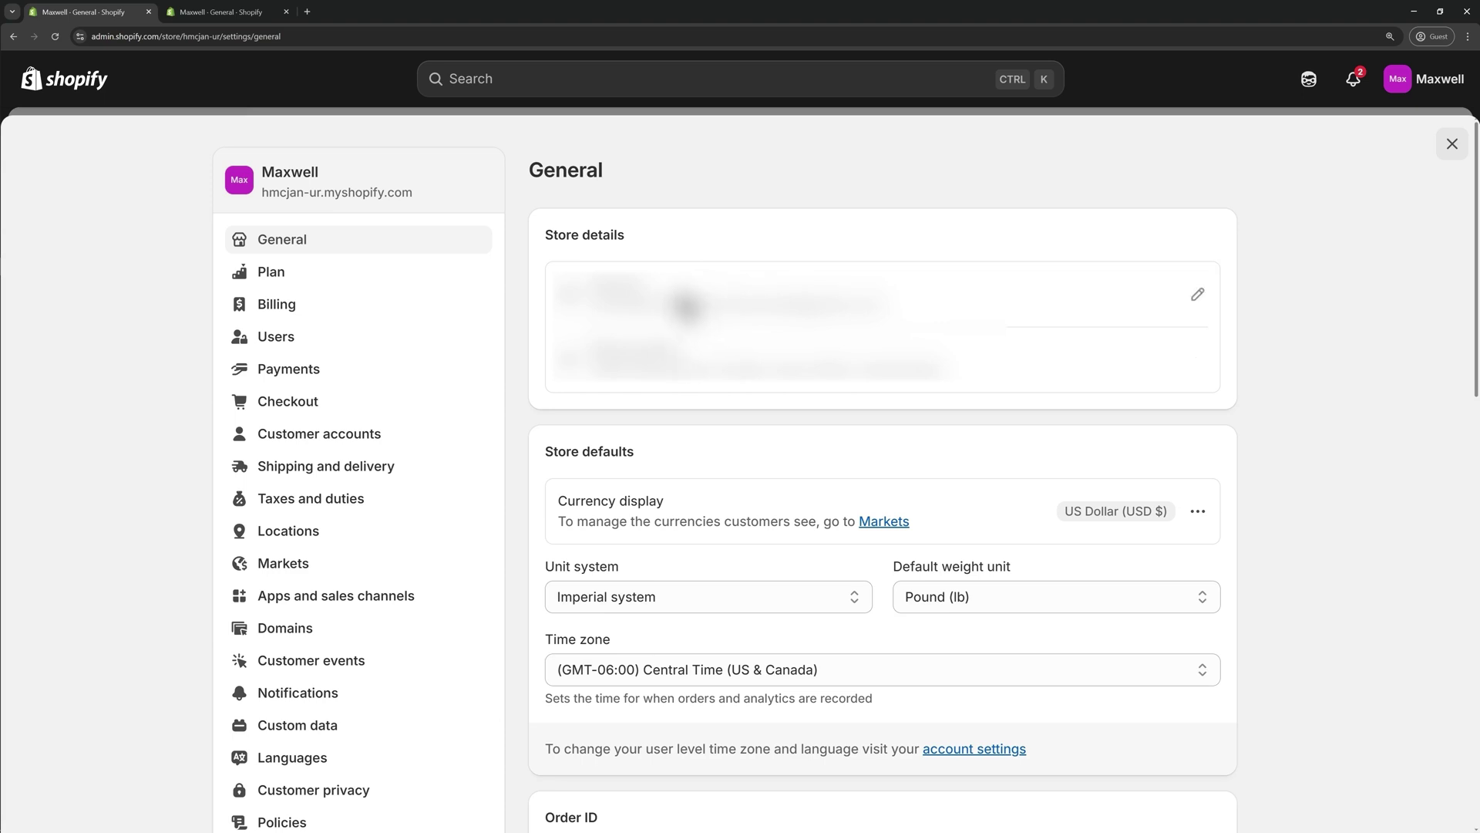
click(325, 371)
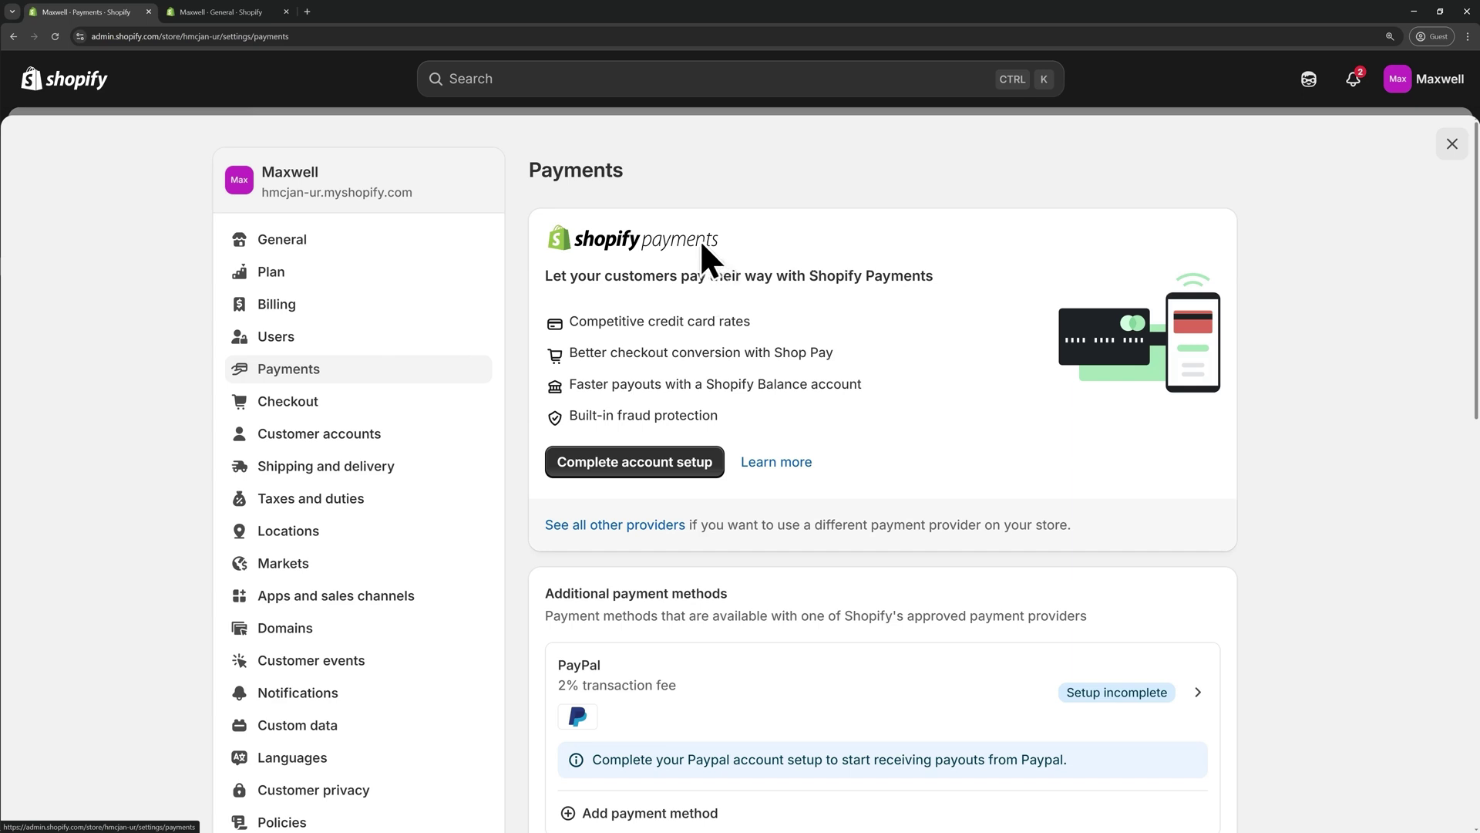
scroll(694, 324, down, 3)
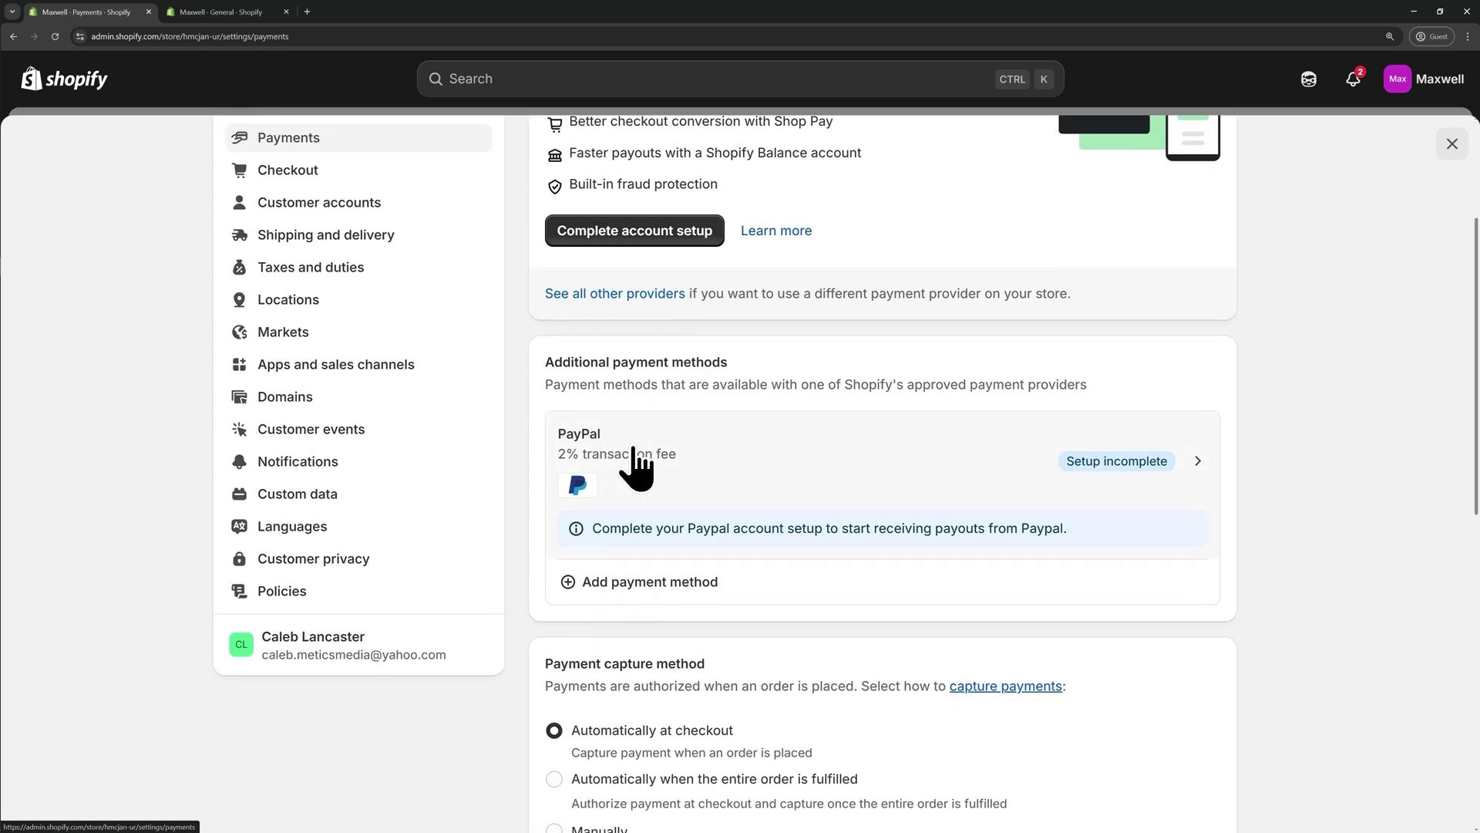
scroll(620, 451, up, 3)
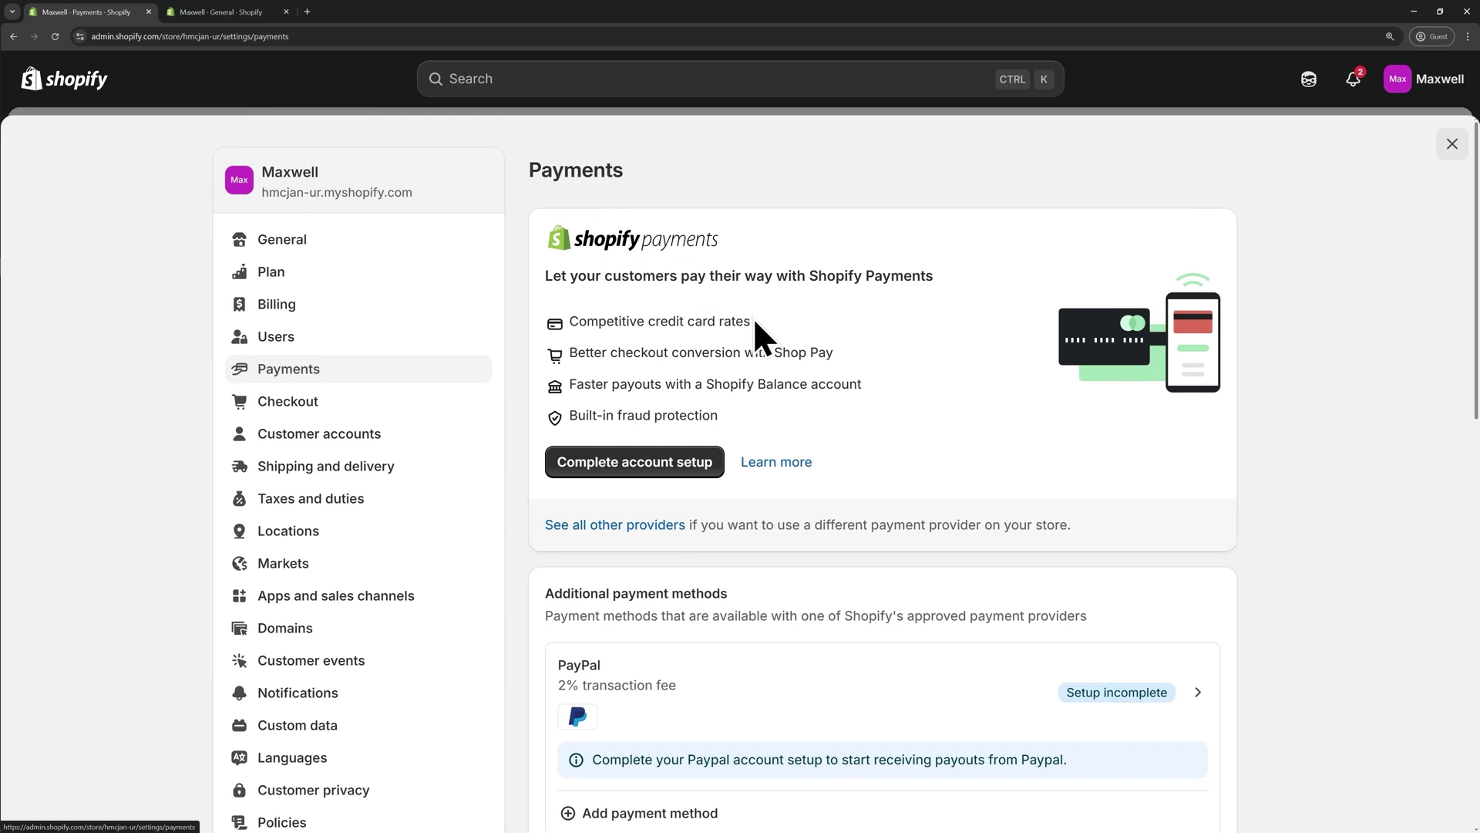
click(648, 482)
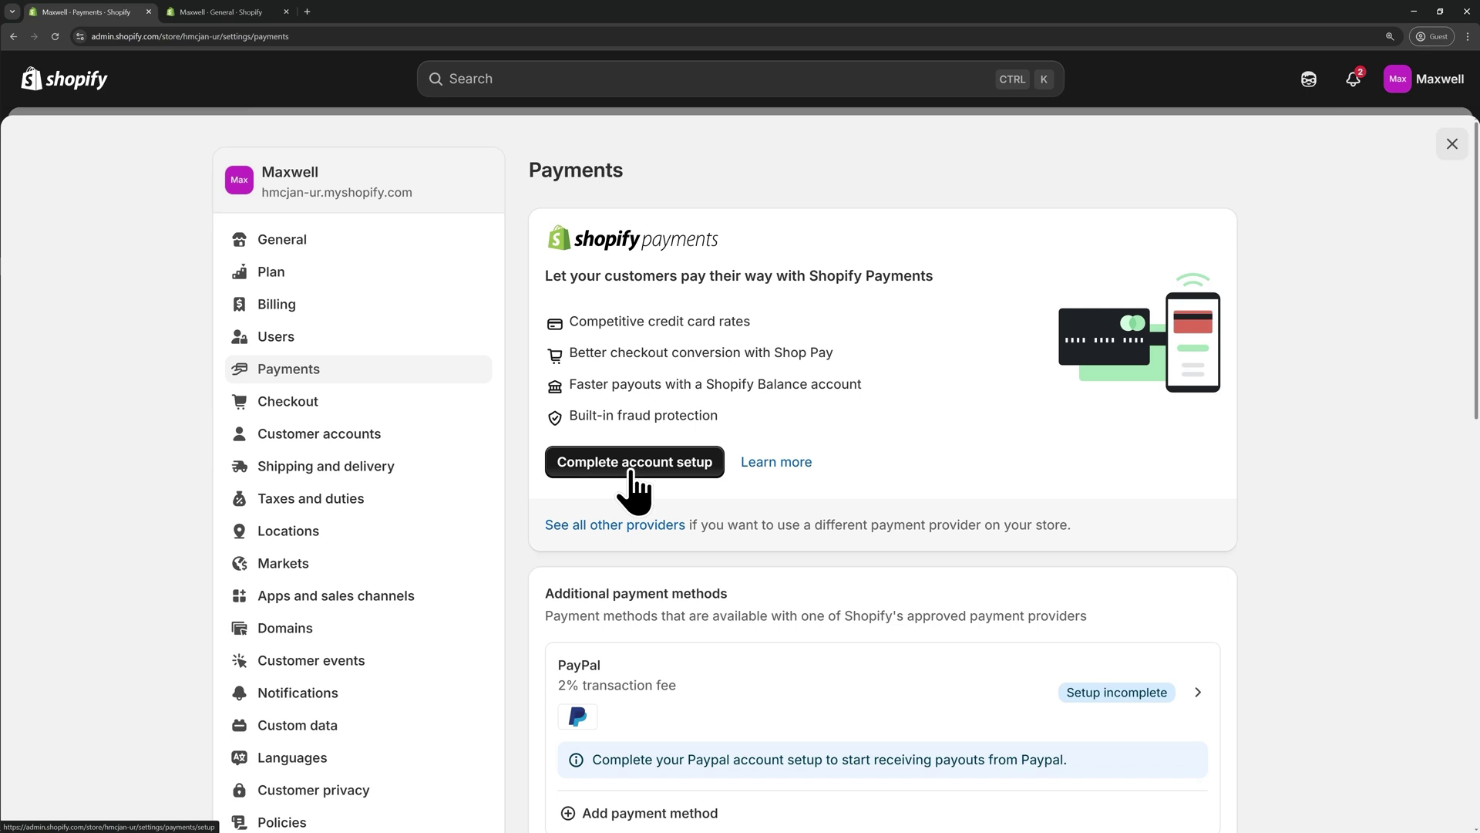
Examine the domestic and international shipping zones and rates of the general profile in the shipping and delivery settings.
click(334, 472)
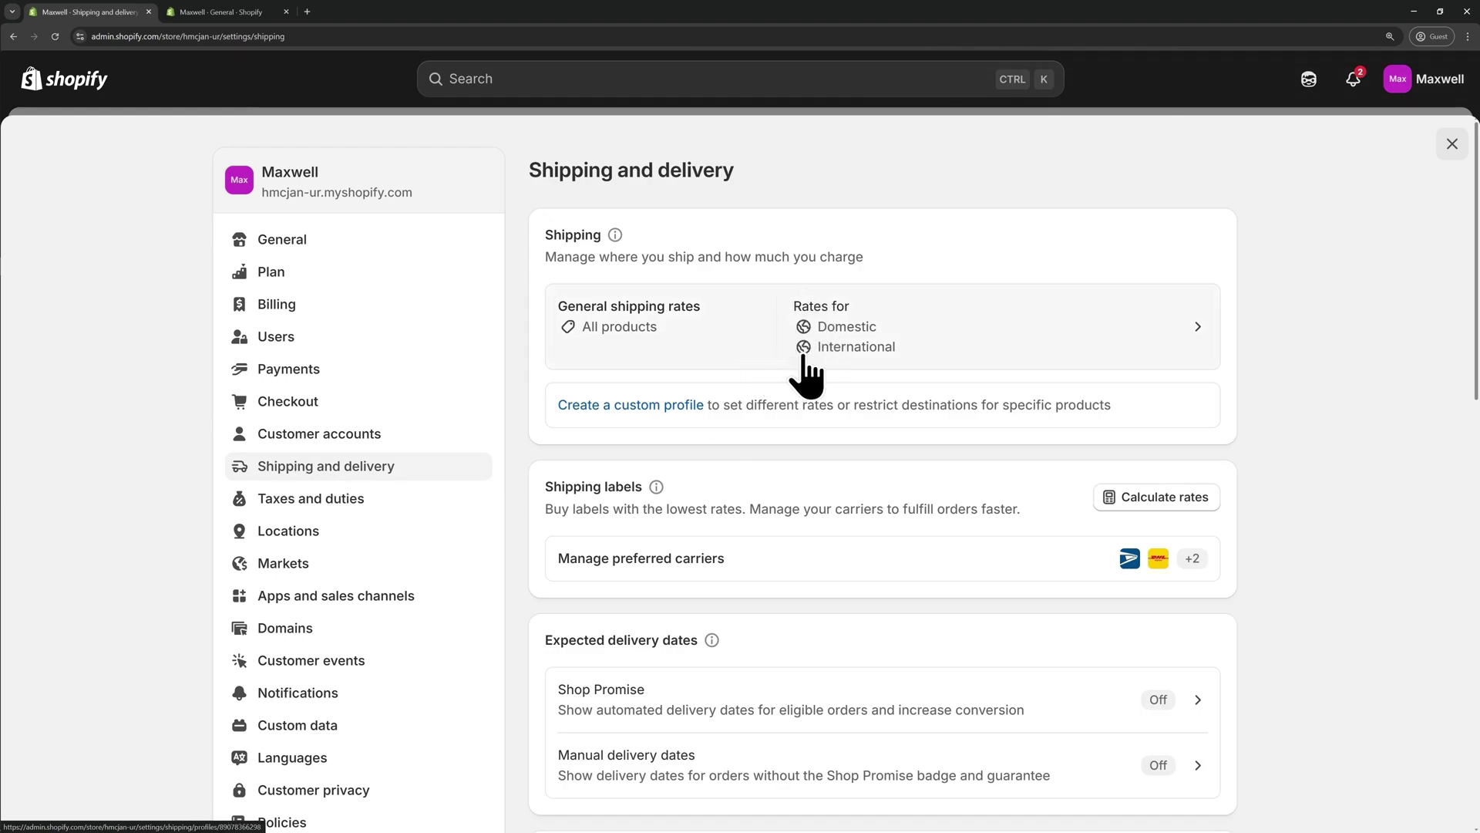
click(738, 329)
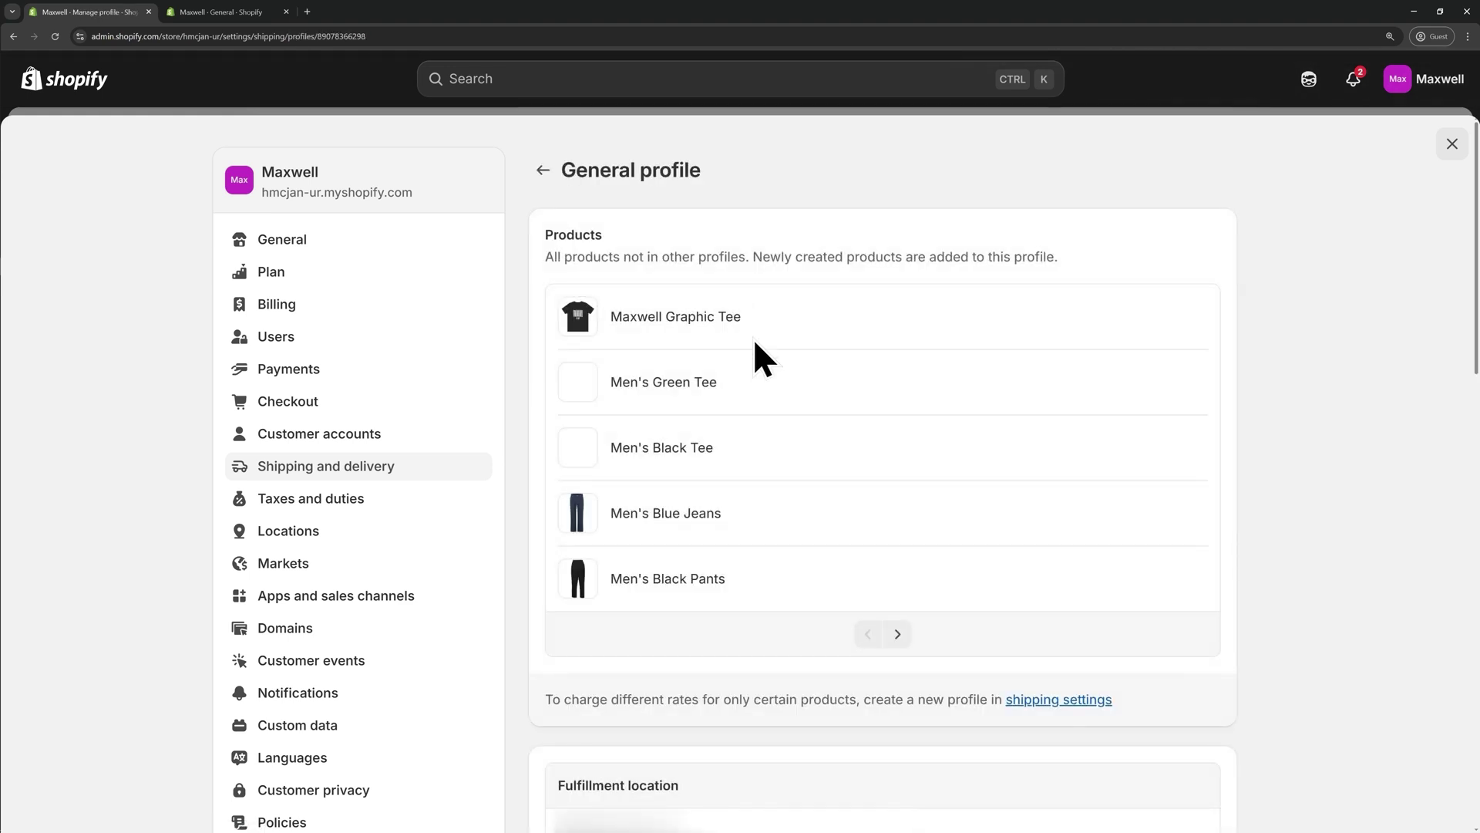
scroll(741, 311, down, 6)
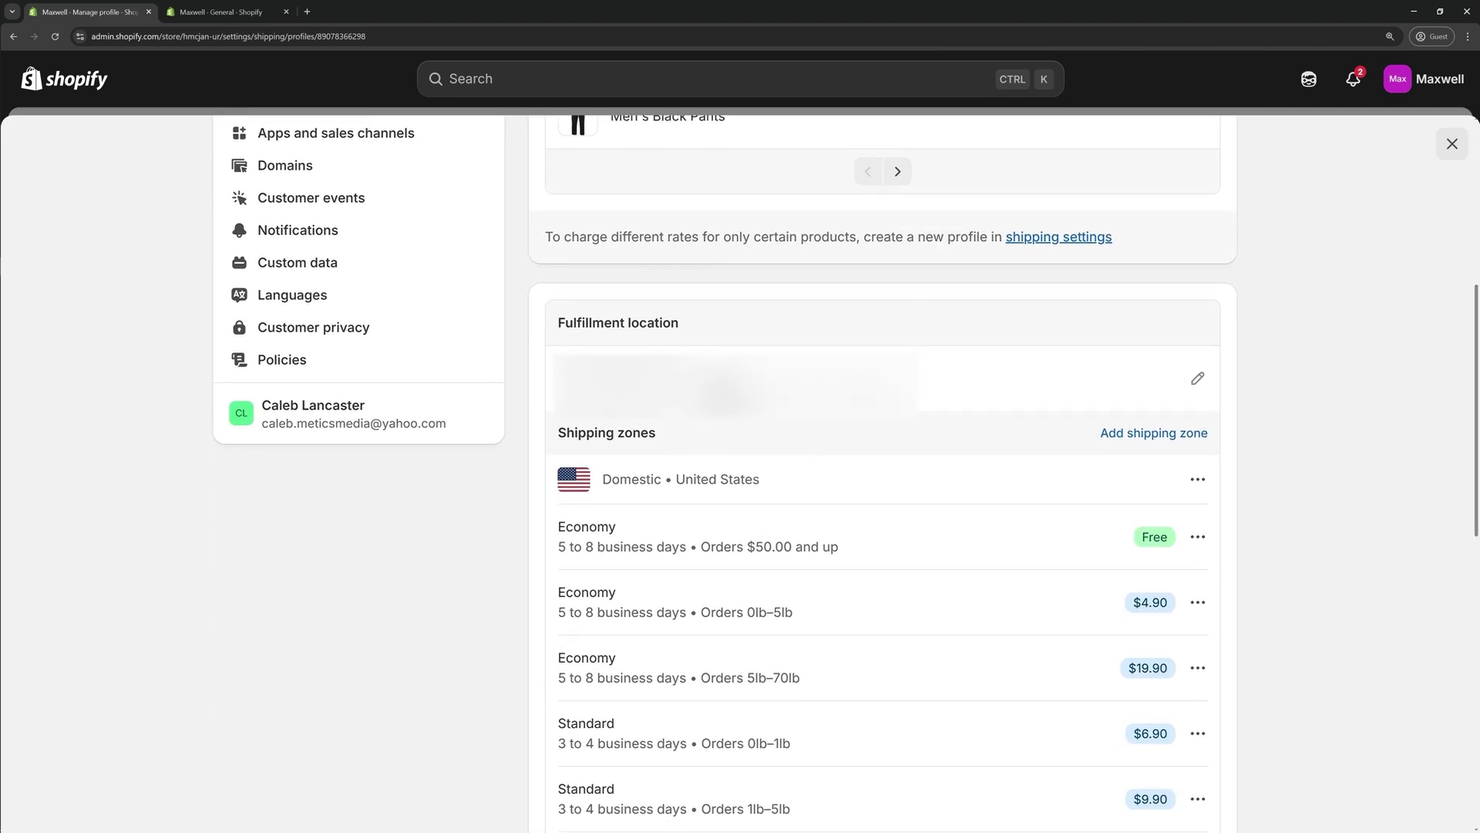
scroll(670, 378, down, 3)
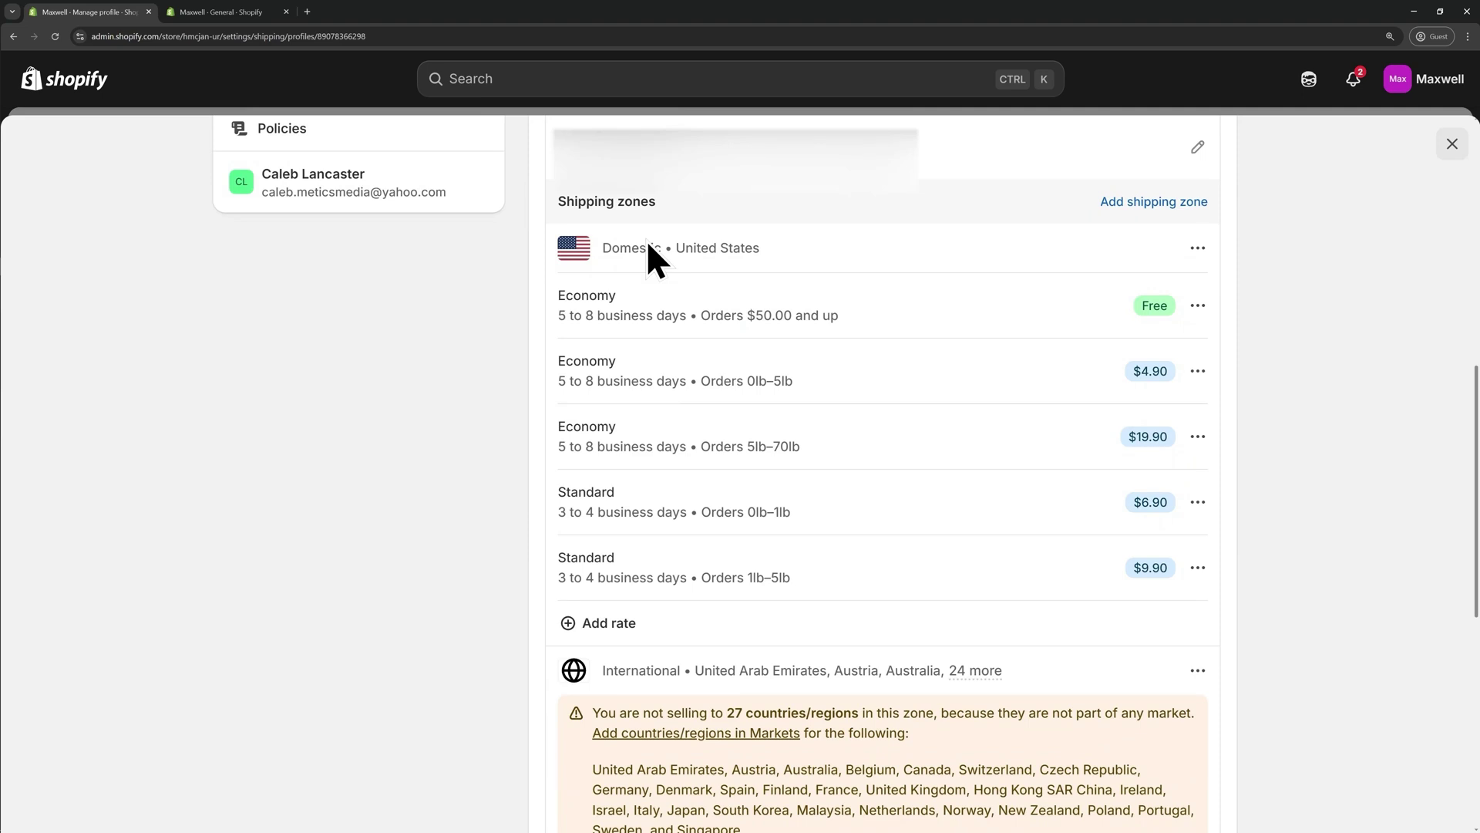
scroll(654, 267, down, 2)
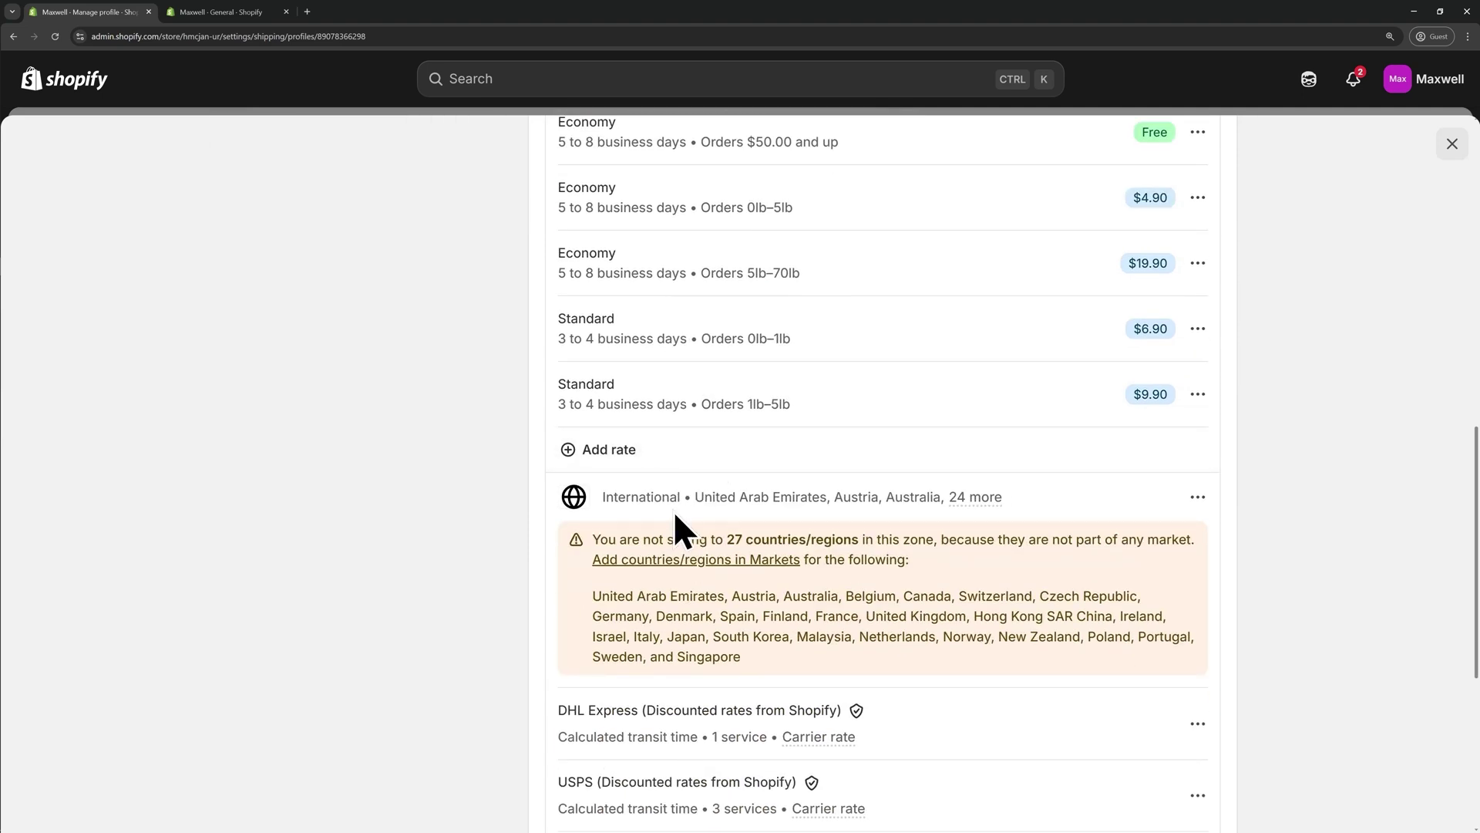
scroll(678, 515, down, 2)
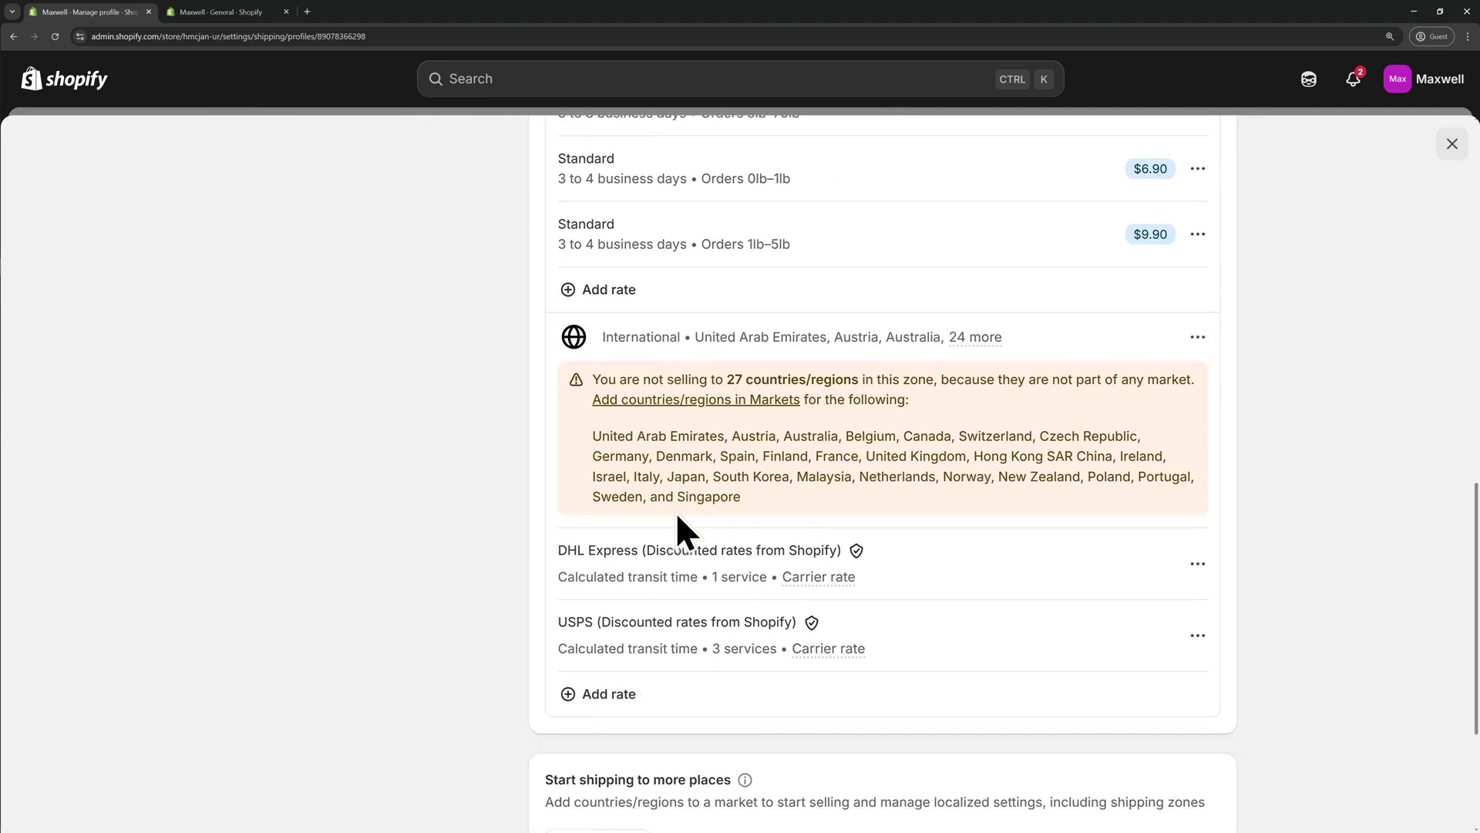
scroll(678, 515, up, 1)
scroll(675, 511, up, 9)
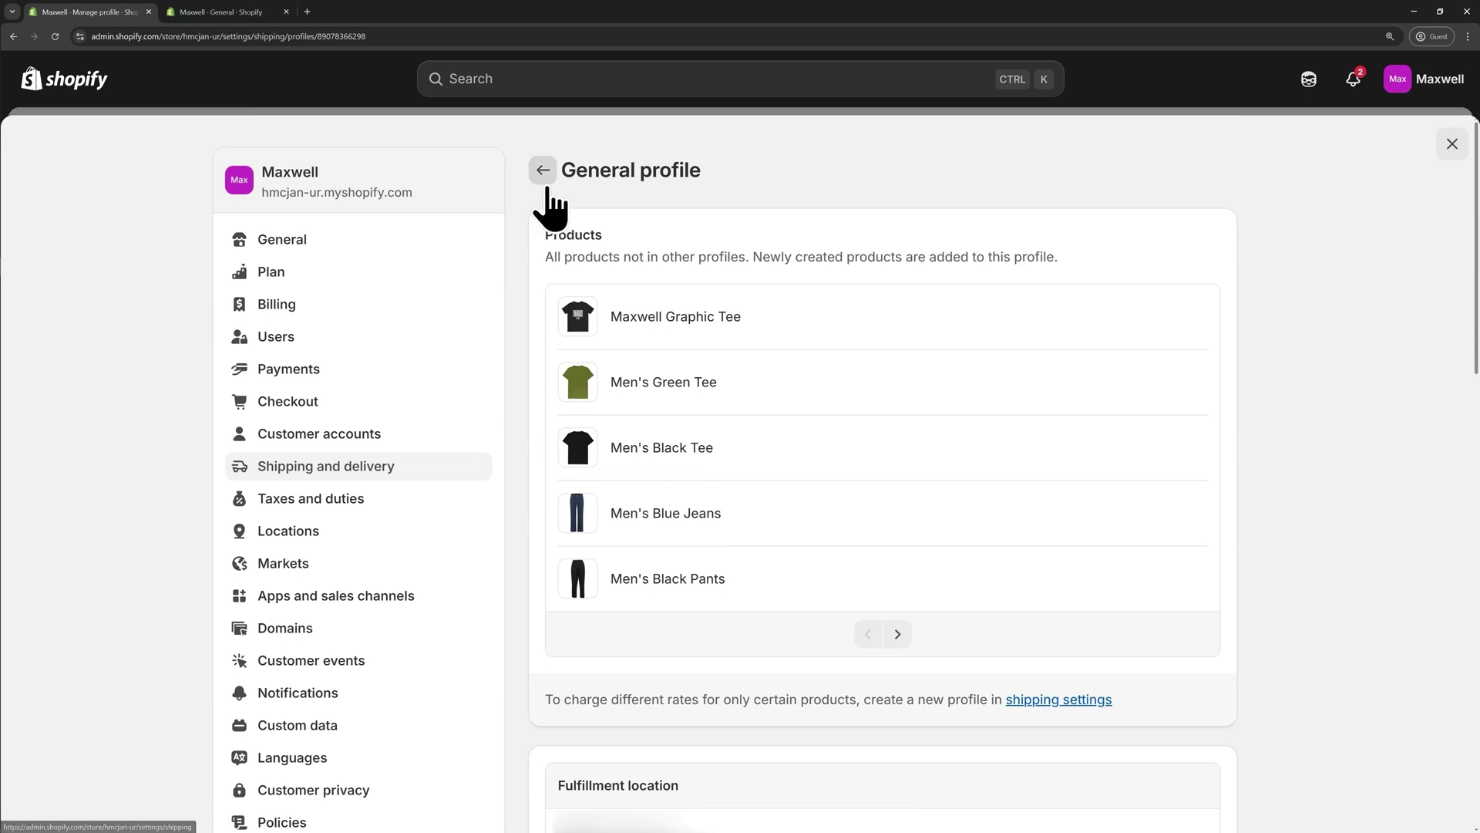
click(543, 170)
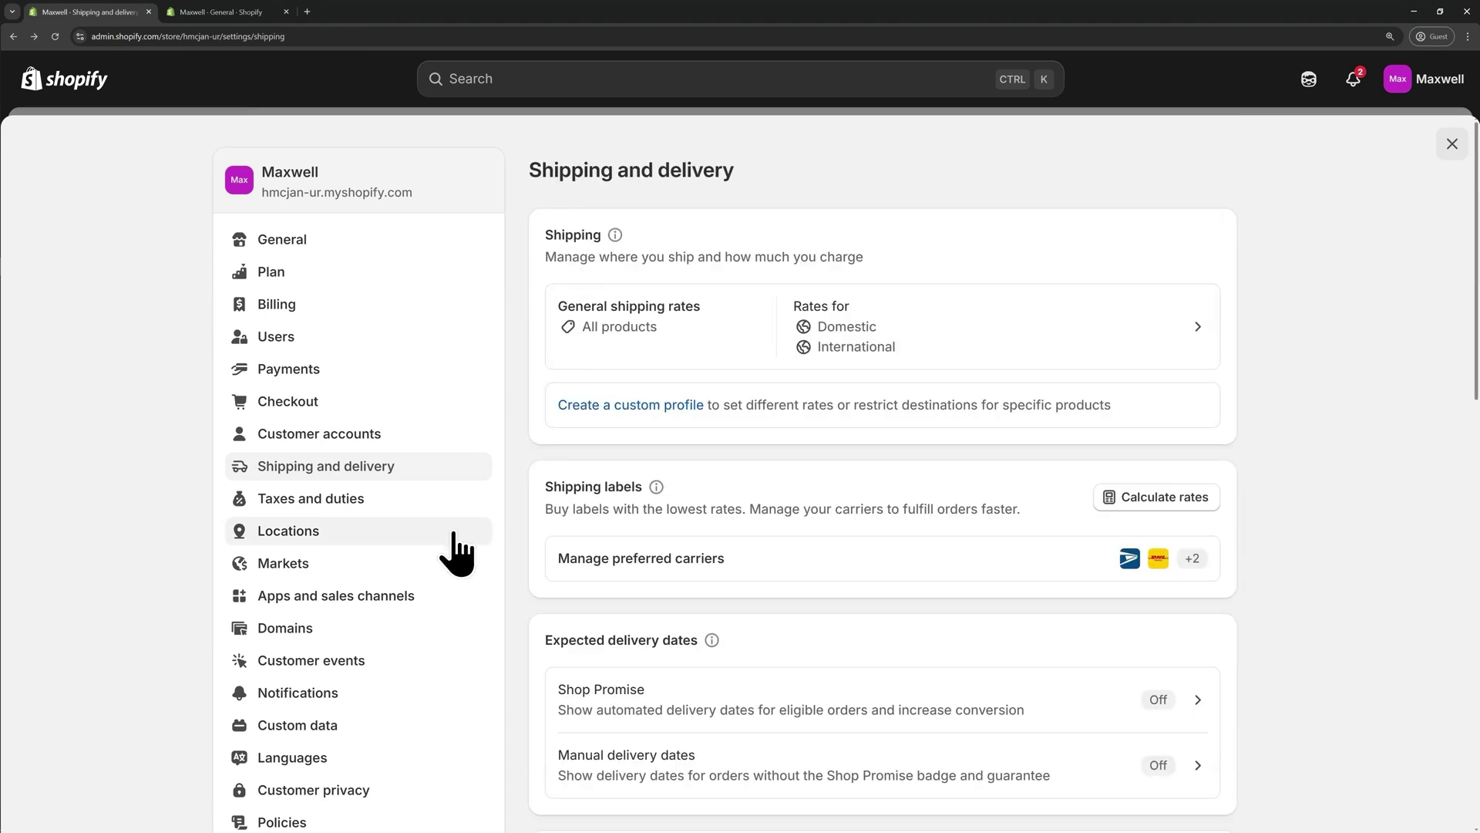
View the taxes and duties settings, and open the page for buying a new domain in the domain settings.
click(373, 501)
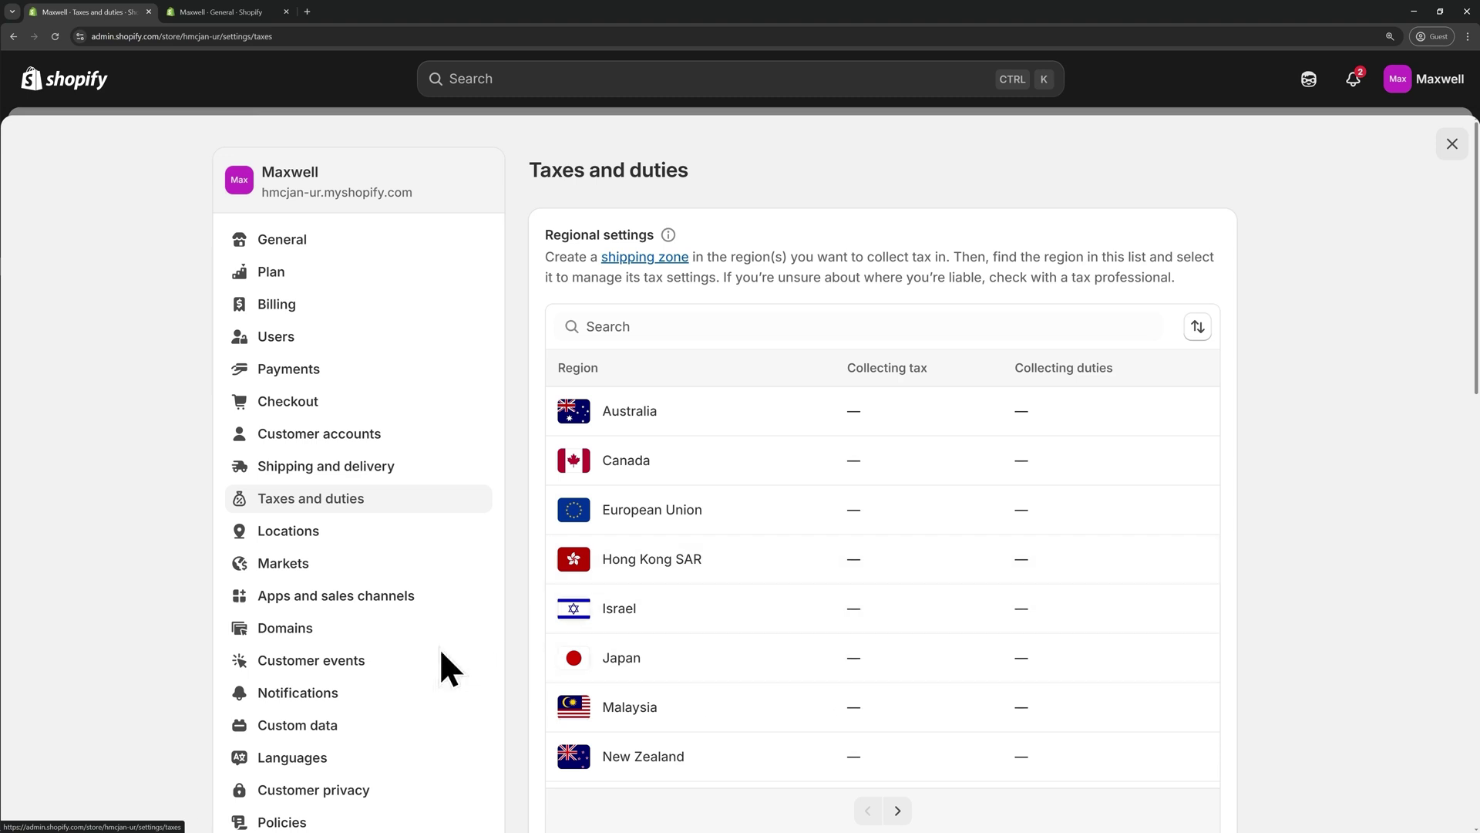
click(321, 635)
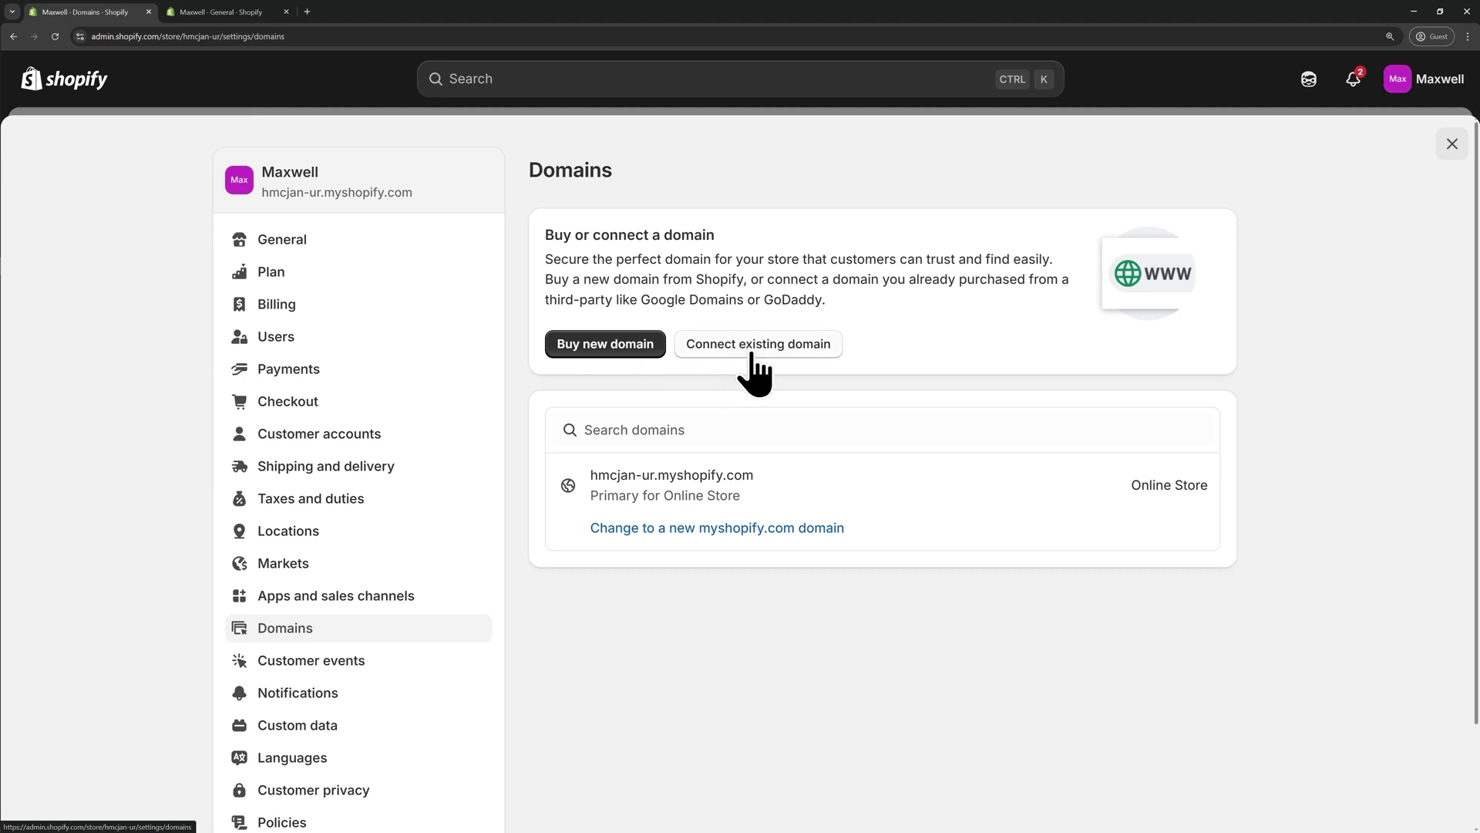
click(607, 353)
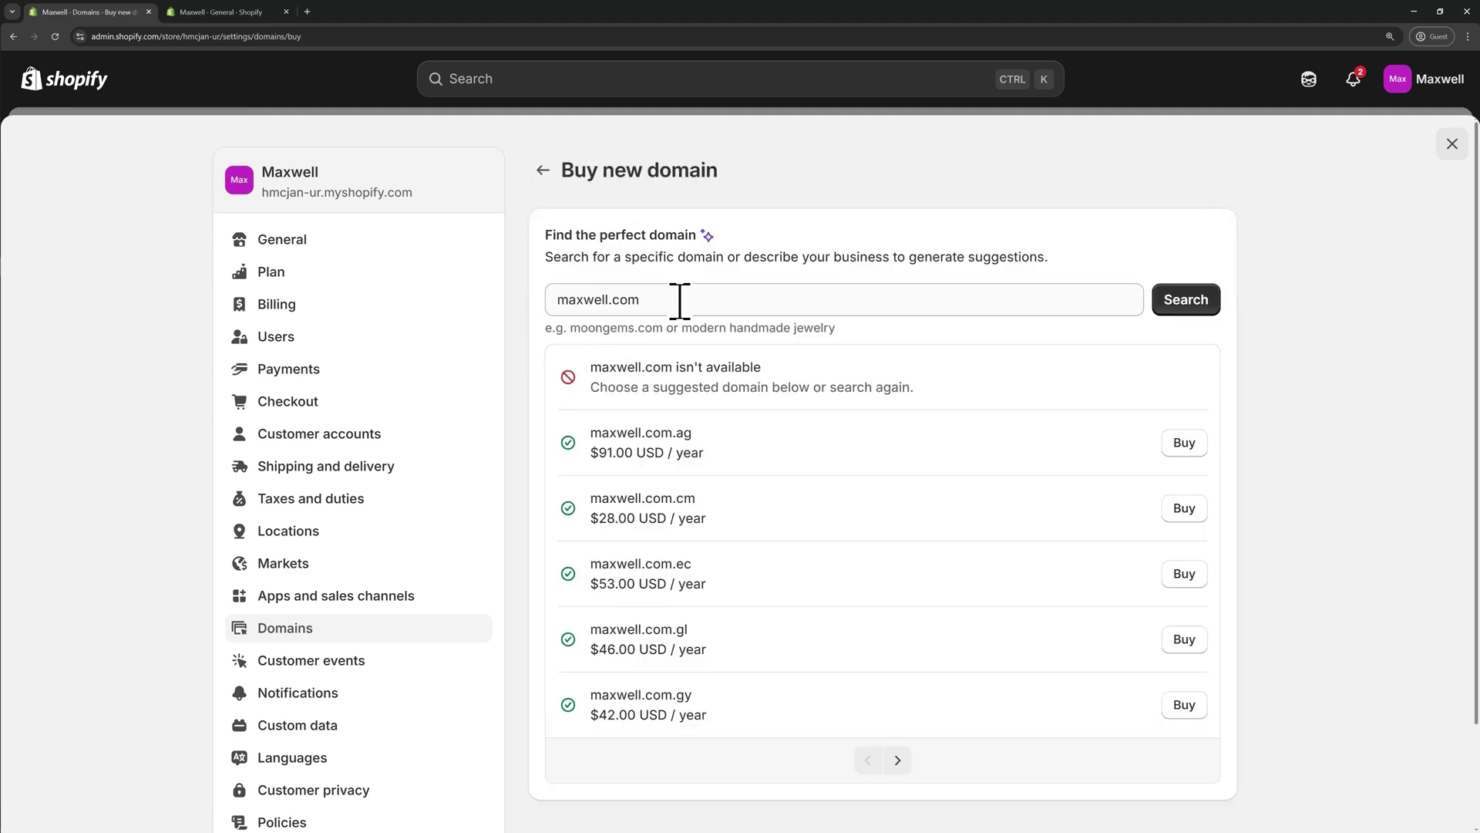
Search for the domain maxwellclothing.store on the domain purchase page.
click(680, 299)
key(ctrl+a)
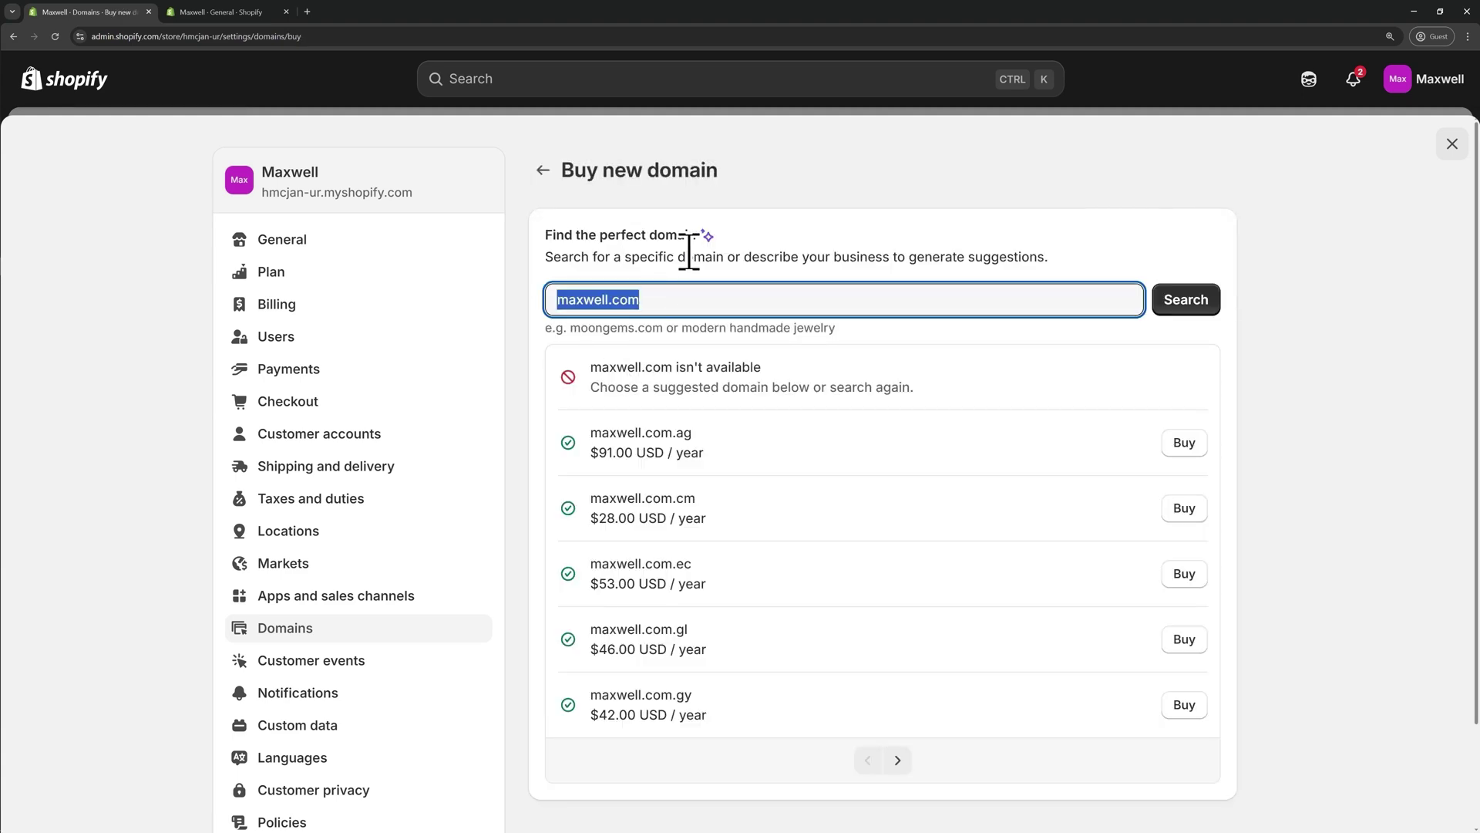
text(mx)
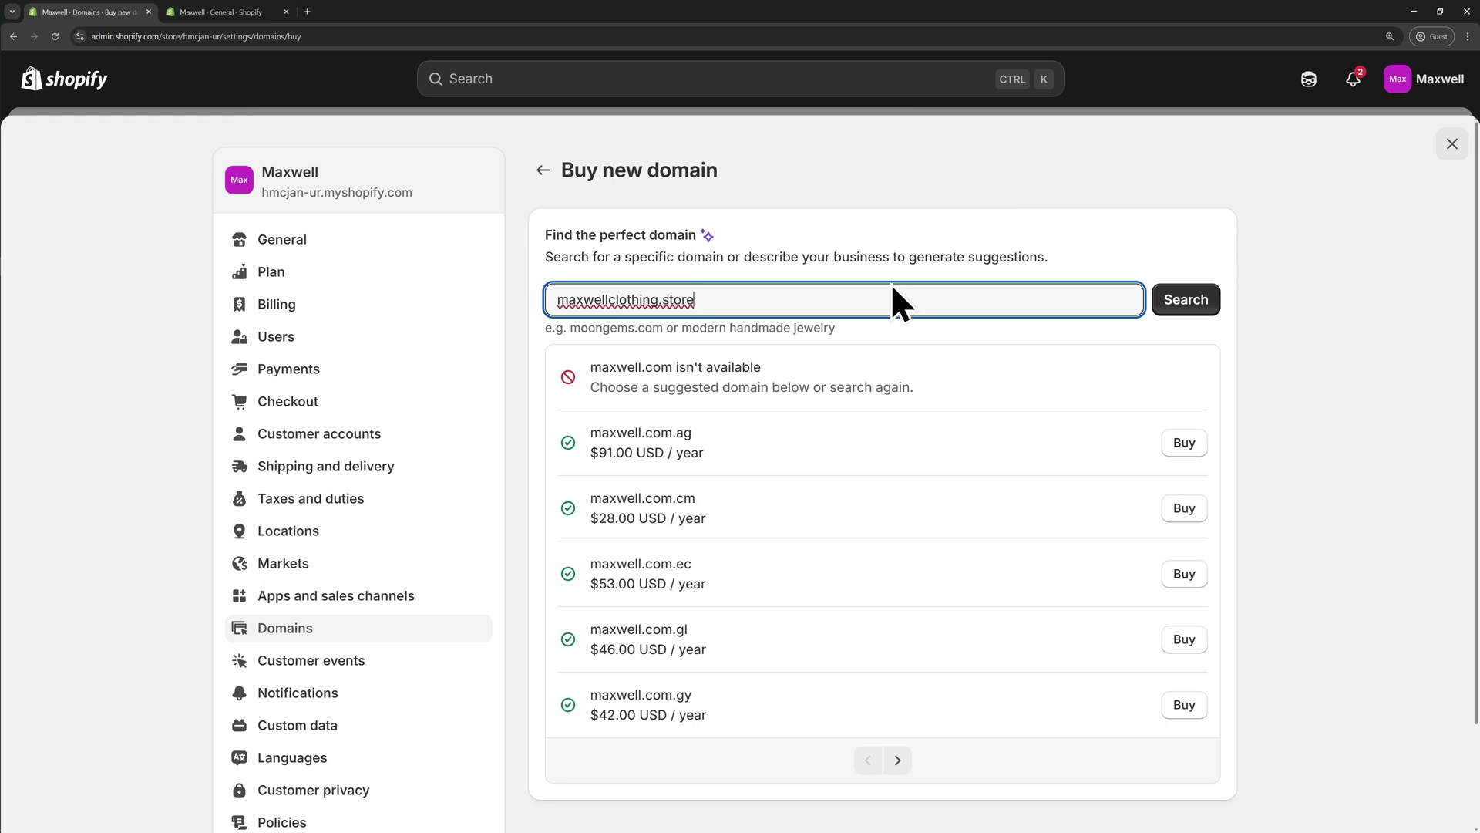
click(1175, 305)
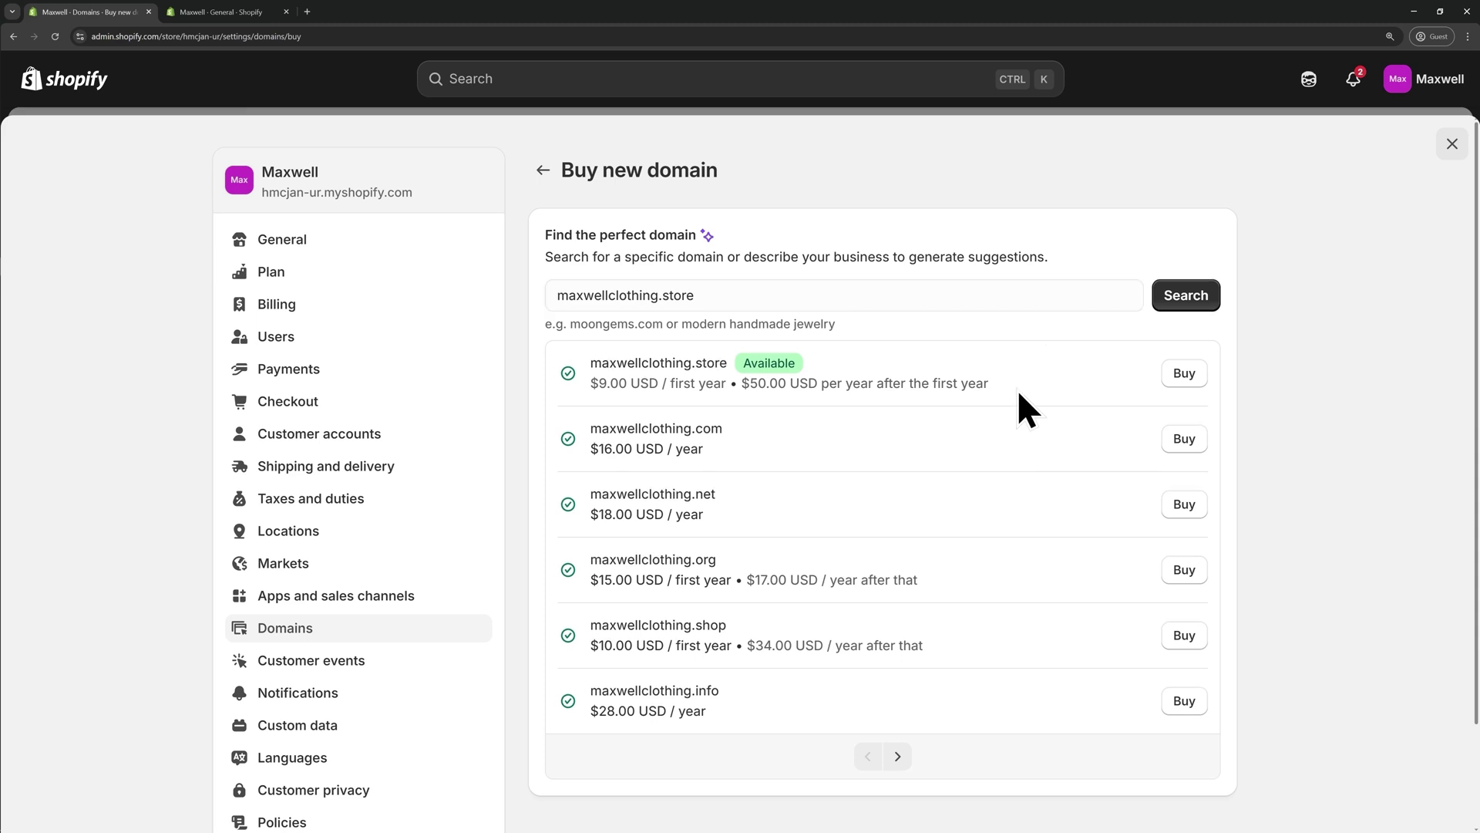
Open the store's language settings and read the information about adding translations.
click(336, 760)
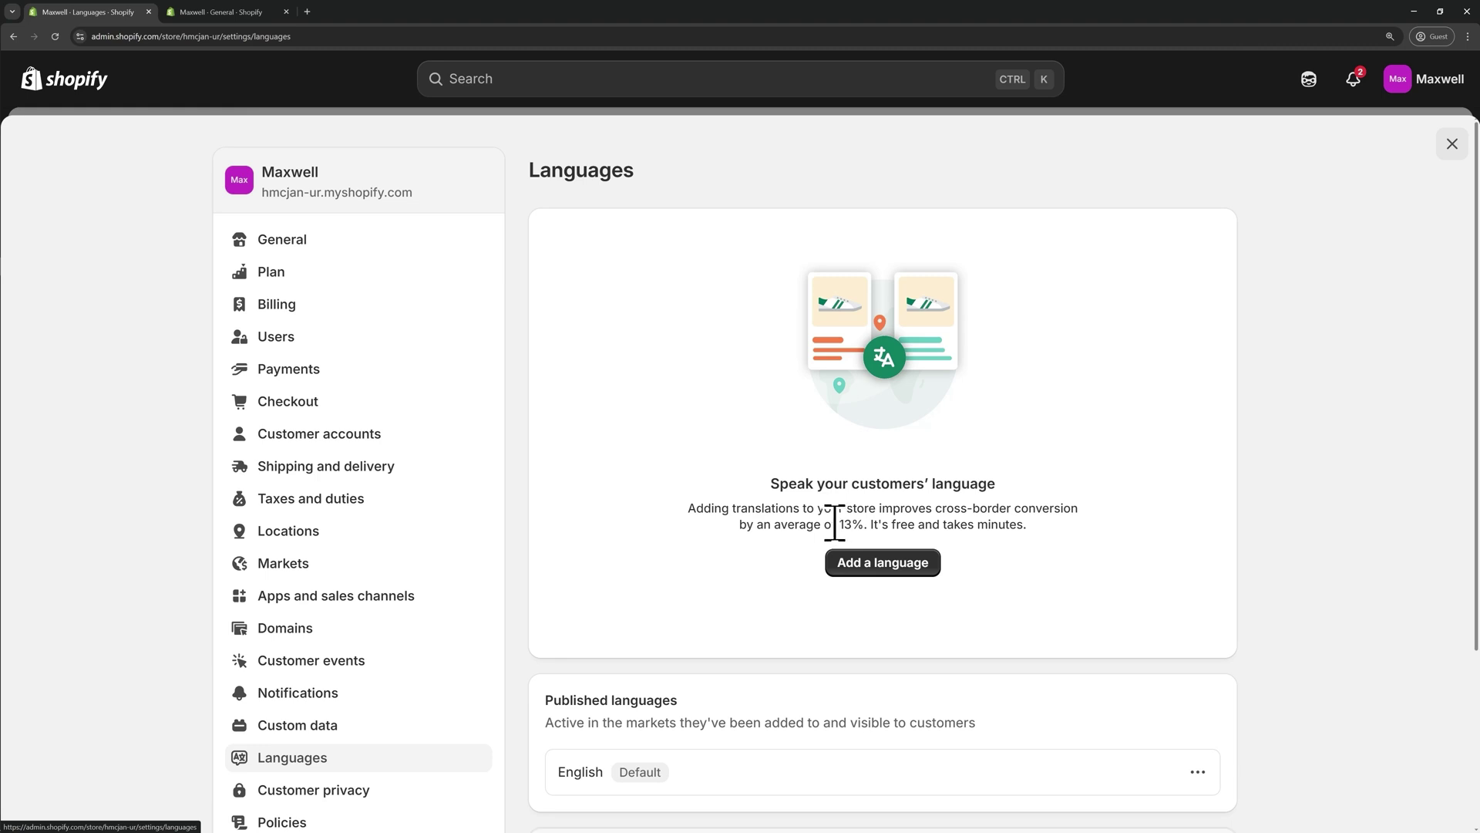
drag(836, 524, 861, 525)
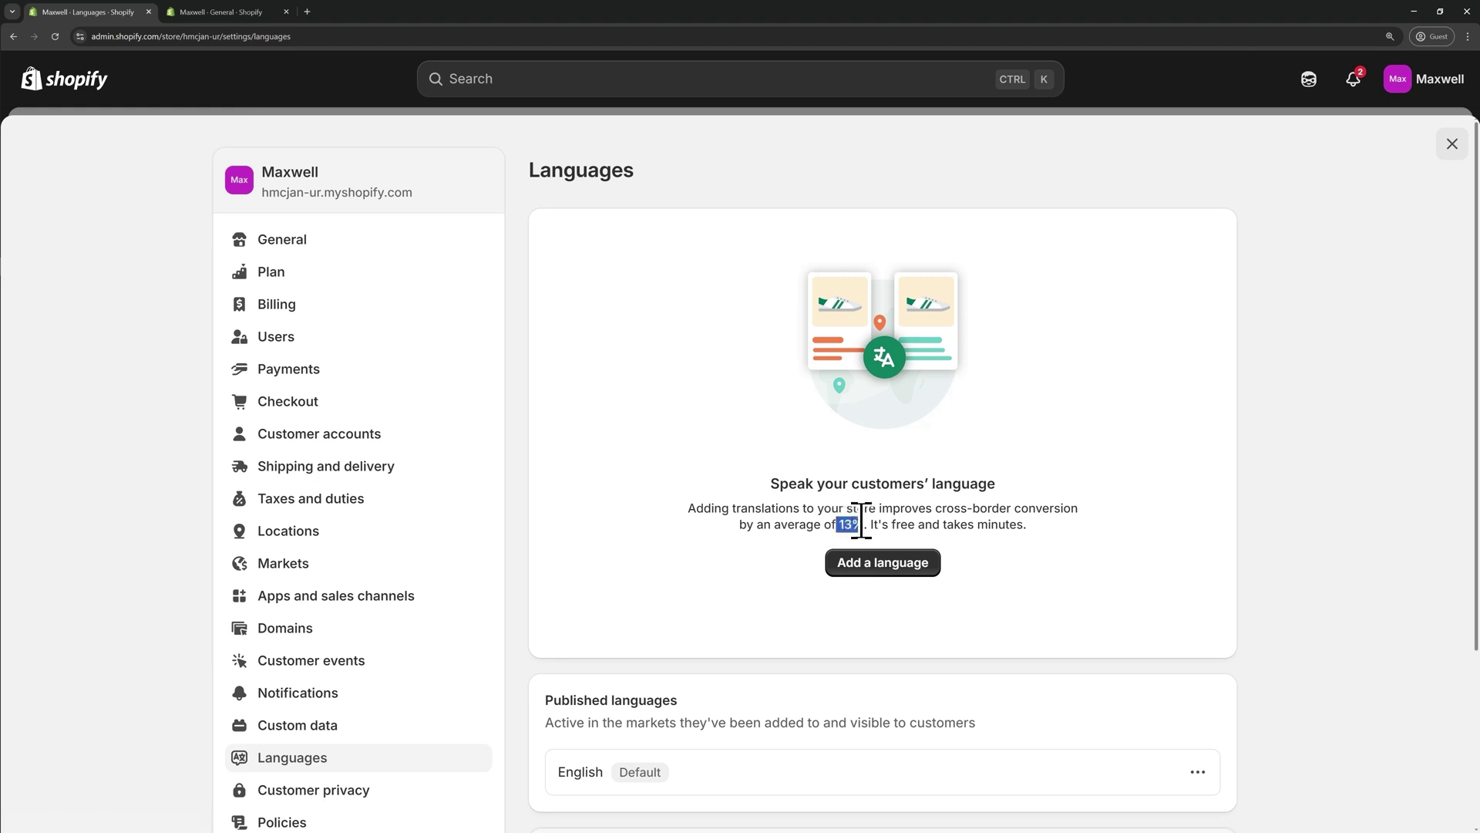
click(866, 521)
Close the settings and remove the password protection from the online store.
click(1444, 153)
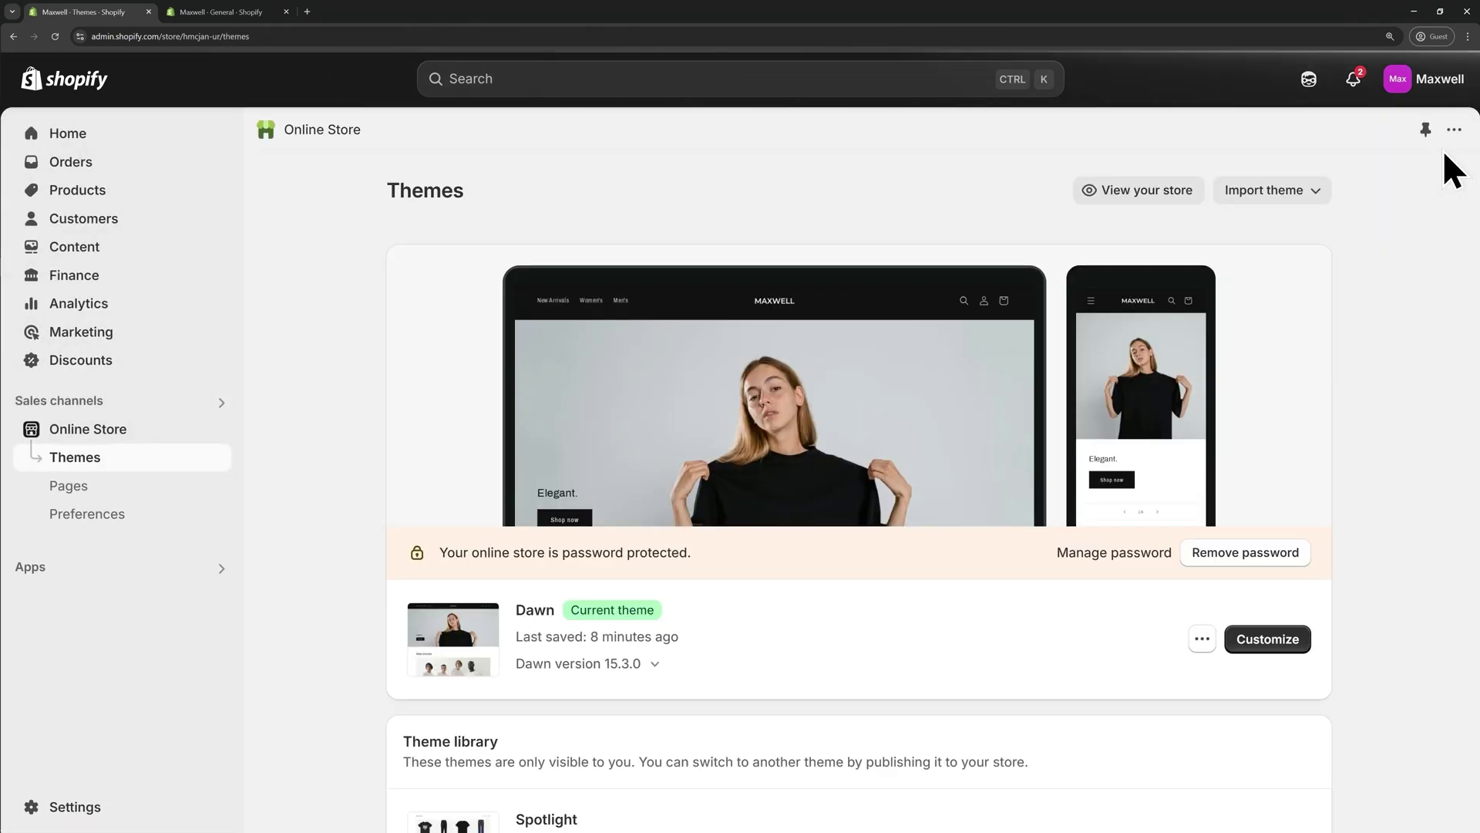
click(1242, 557)
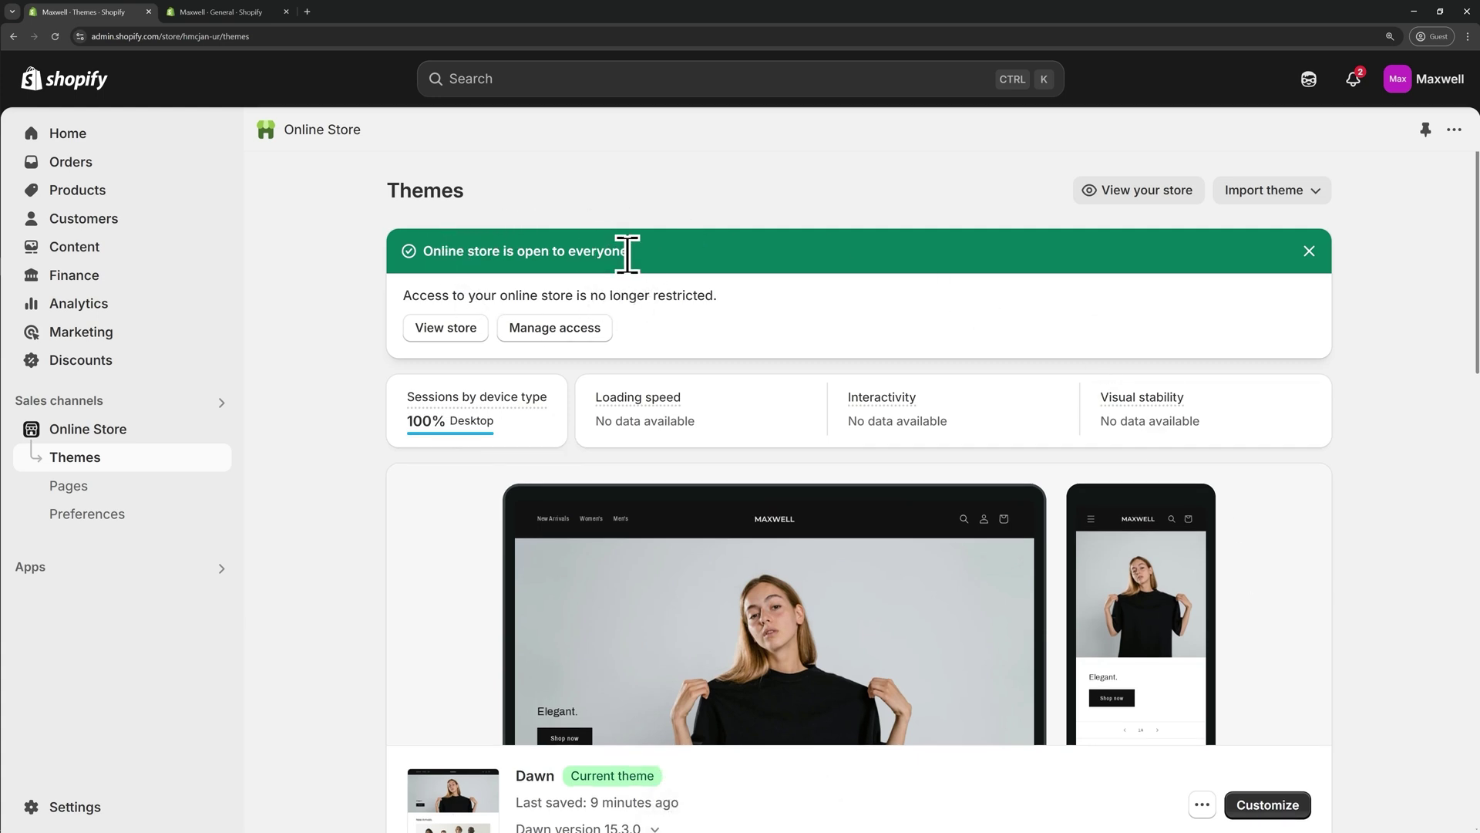
Open the live storefront and examine the homepage from the slideshow through the new arrivals and best sellers to the style collections.
click(451, 329)
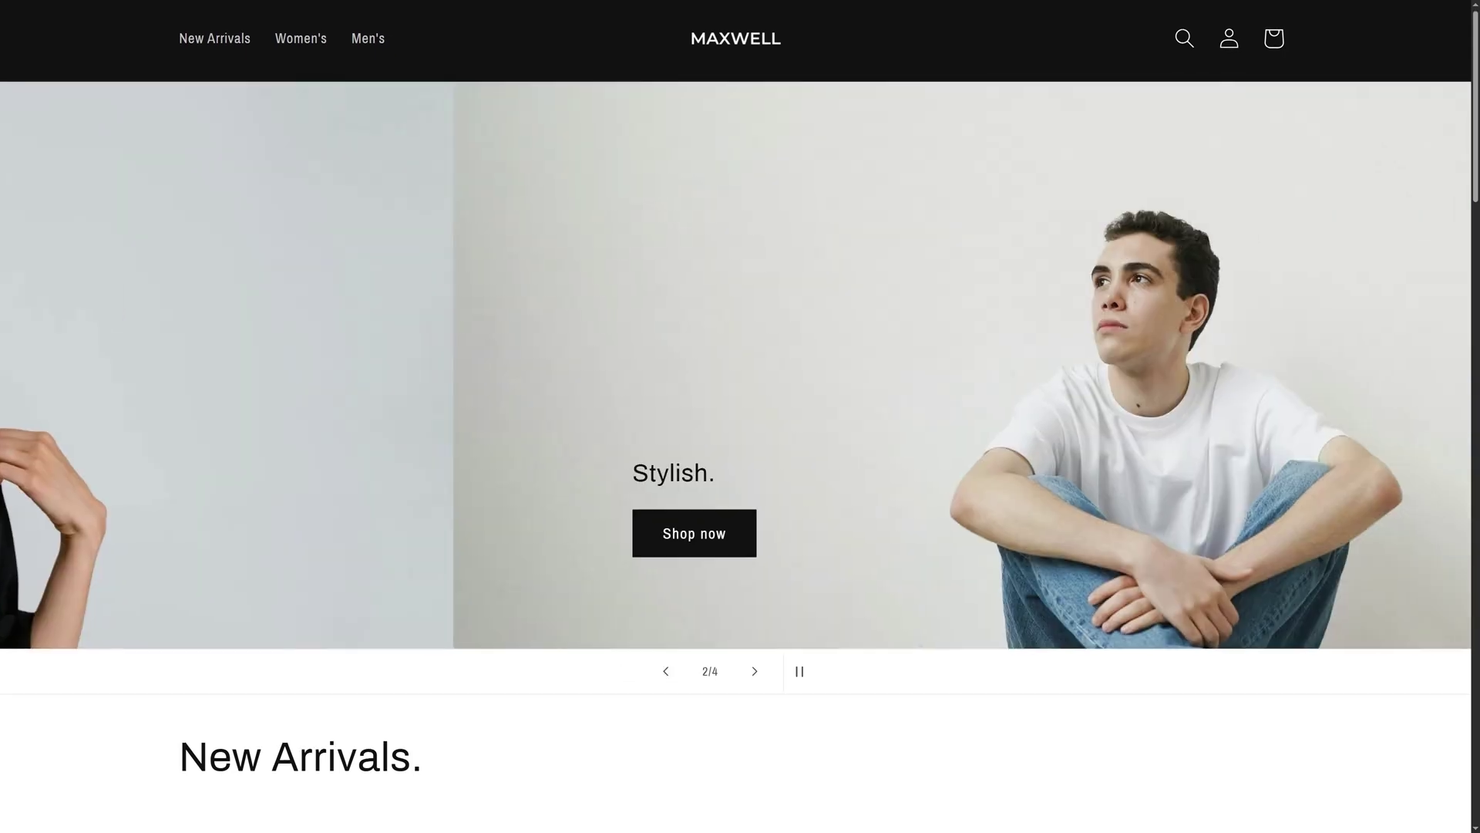
scroll(736, 416, down, 1)
scroll(735, 417, down, 3)
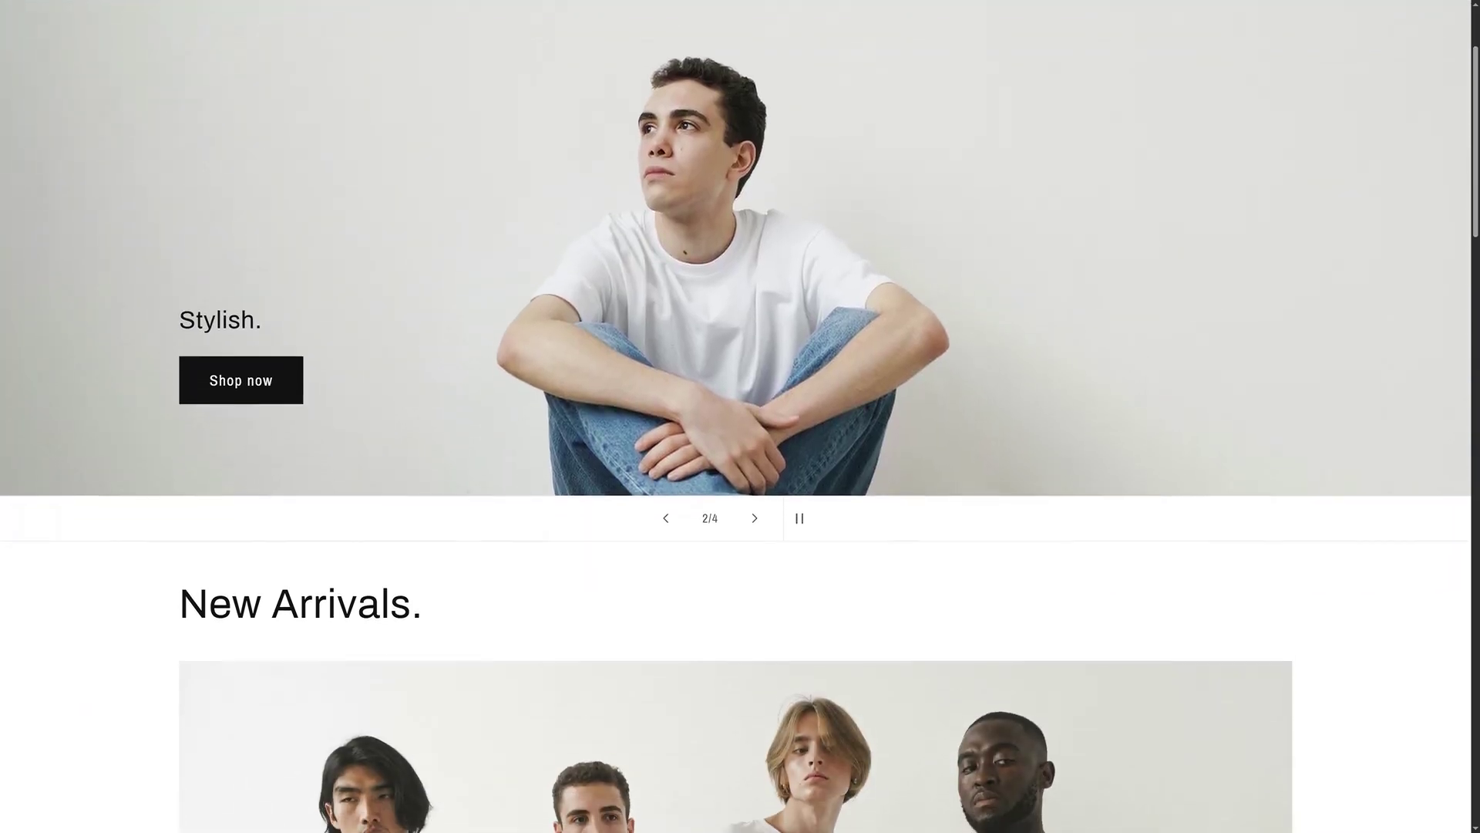
scroll(735, 417, down, 3)
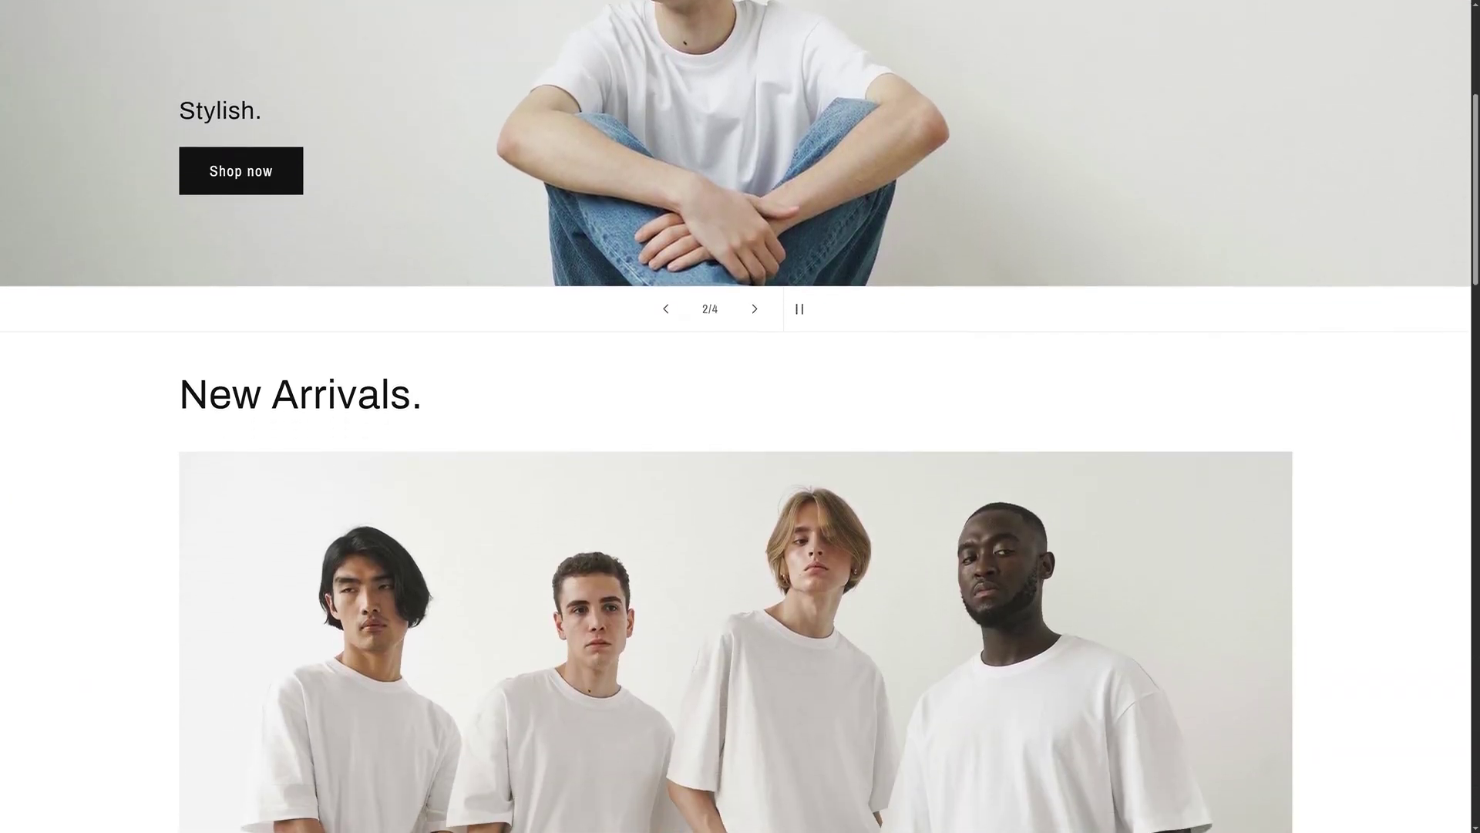
scroll(736, 416, down, 3)
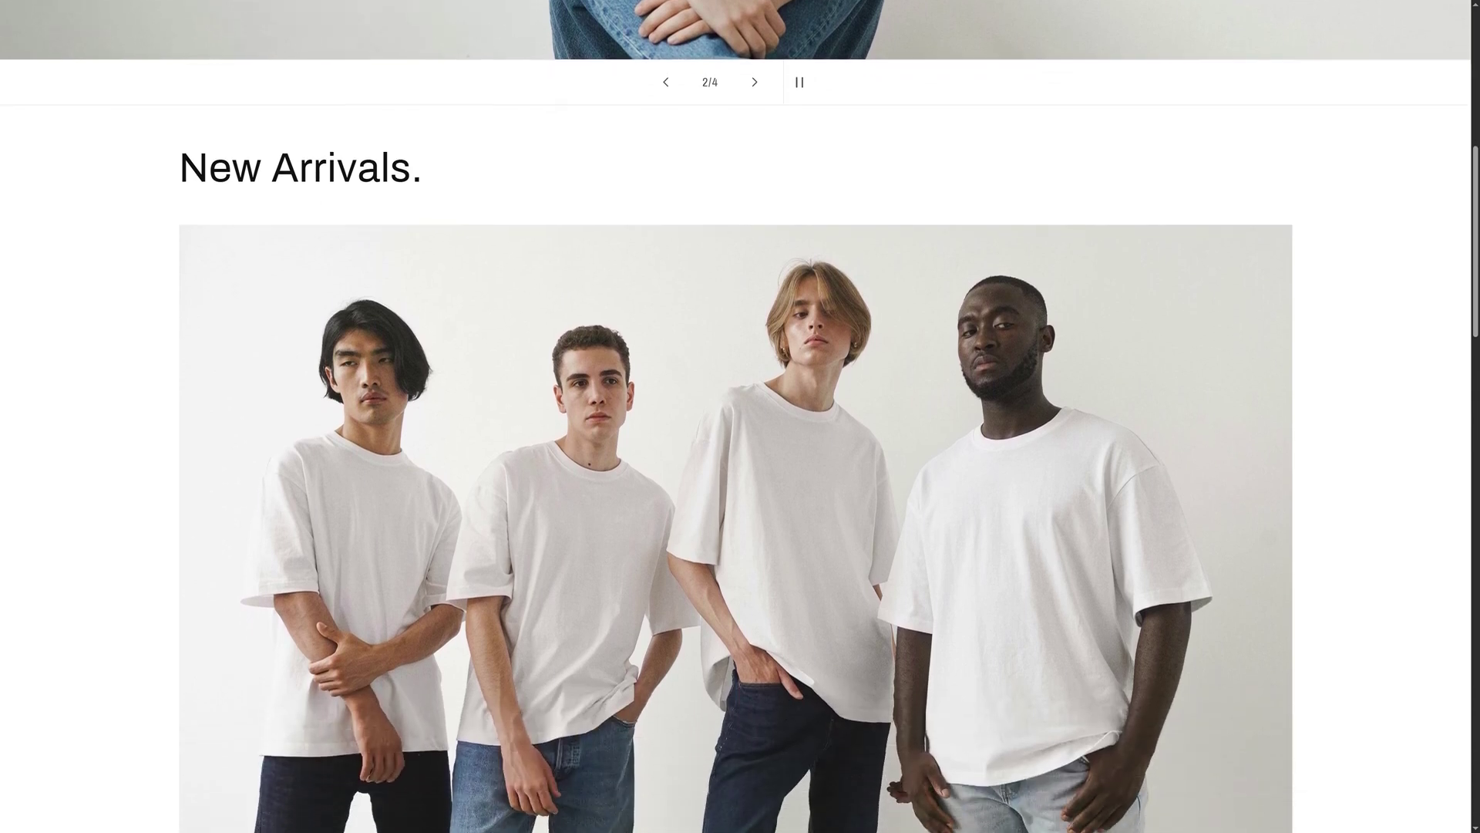
scroll(735, 416, down, 3)
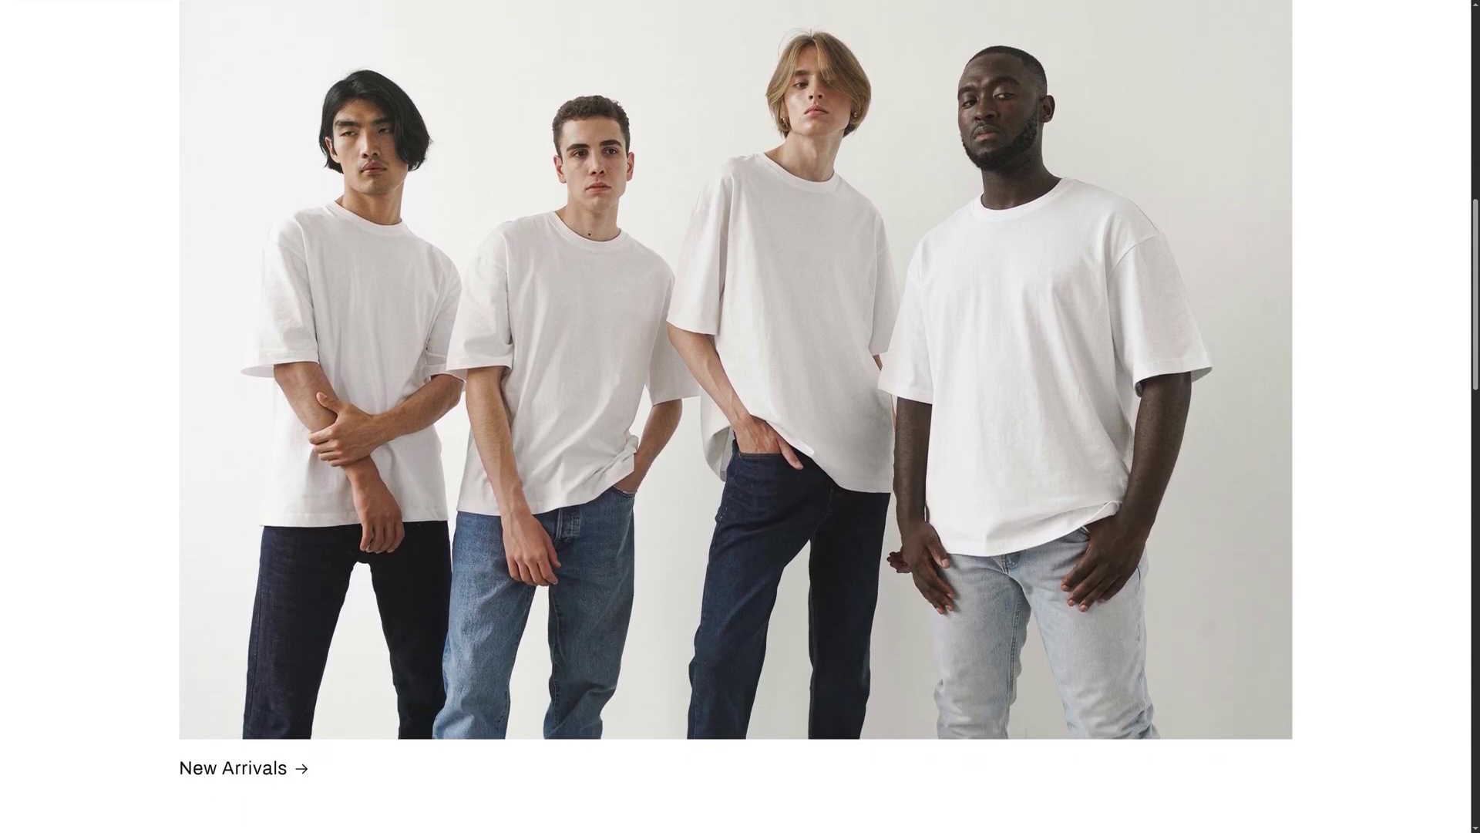
scroll(736, 417, down, 3)
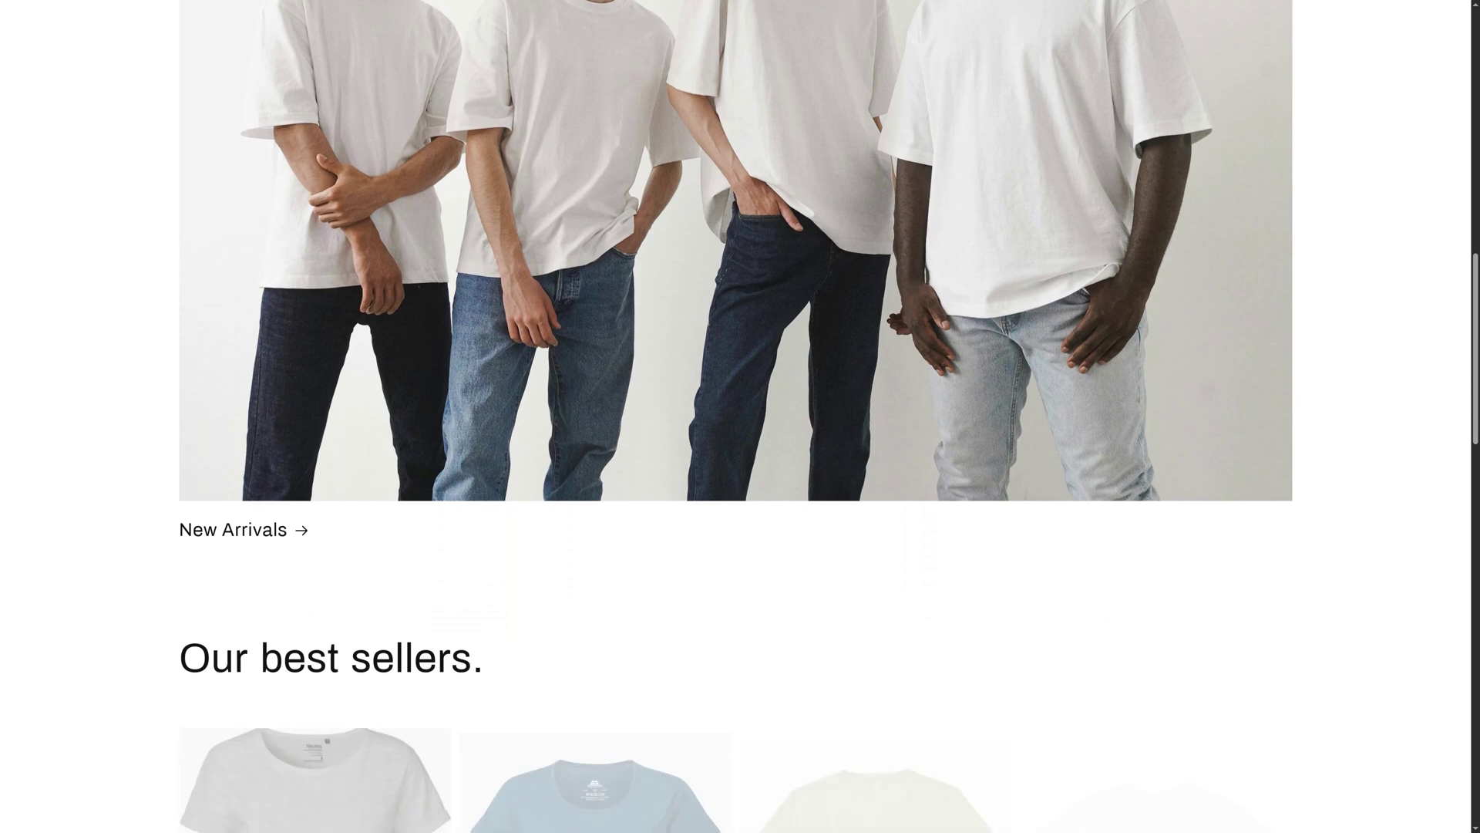
scroll(735, 417, down, 3)
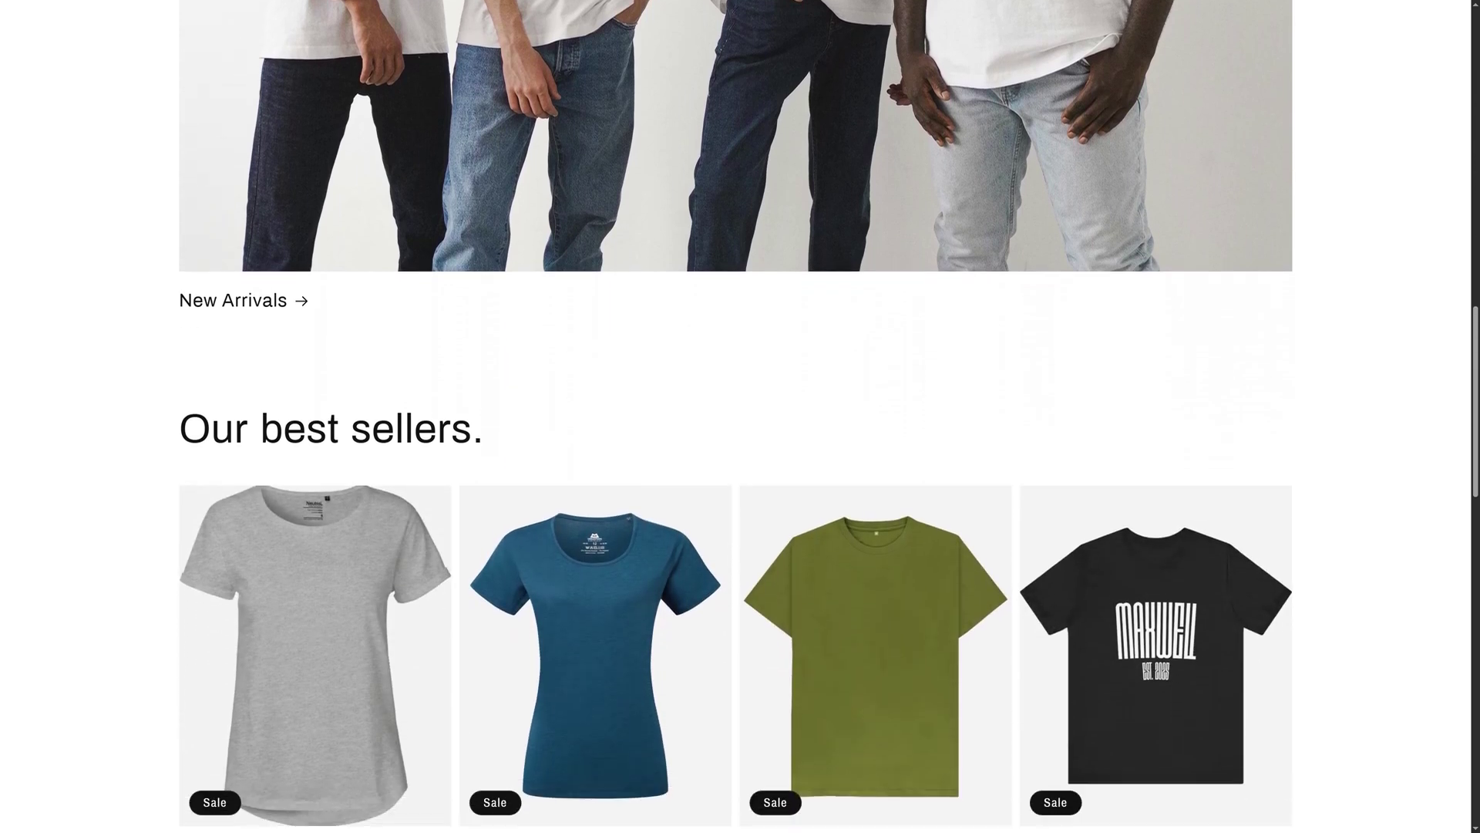
scroll(735, 416, down, 3)
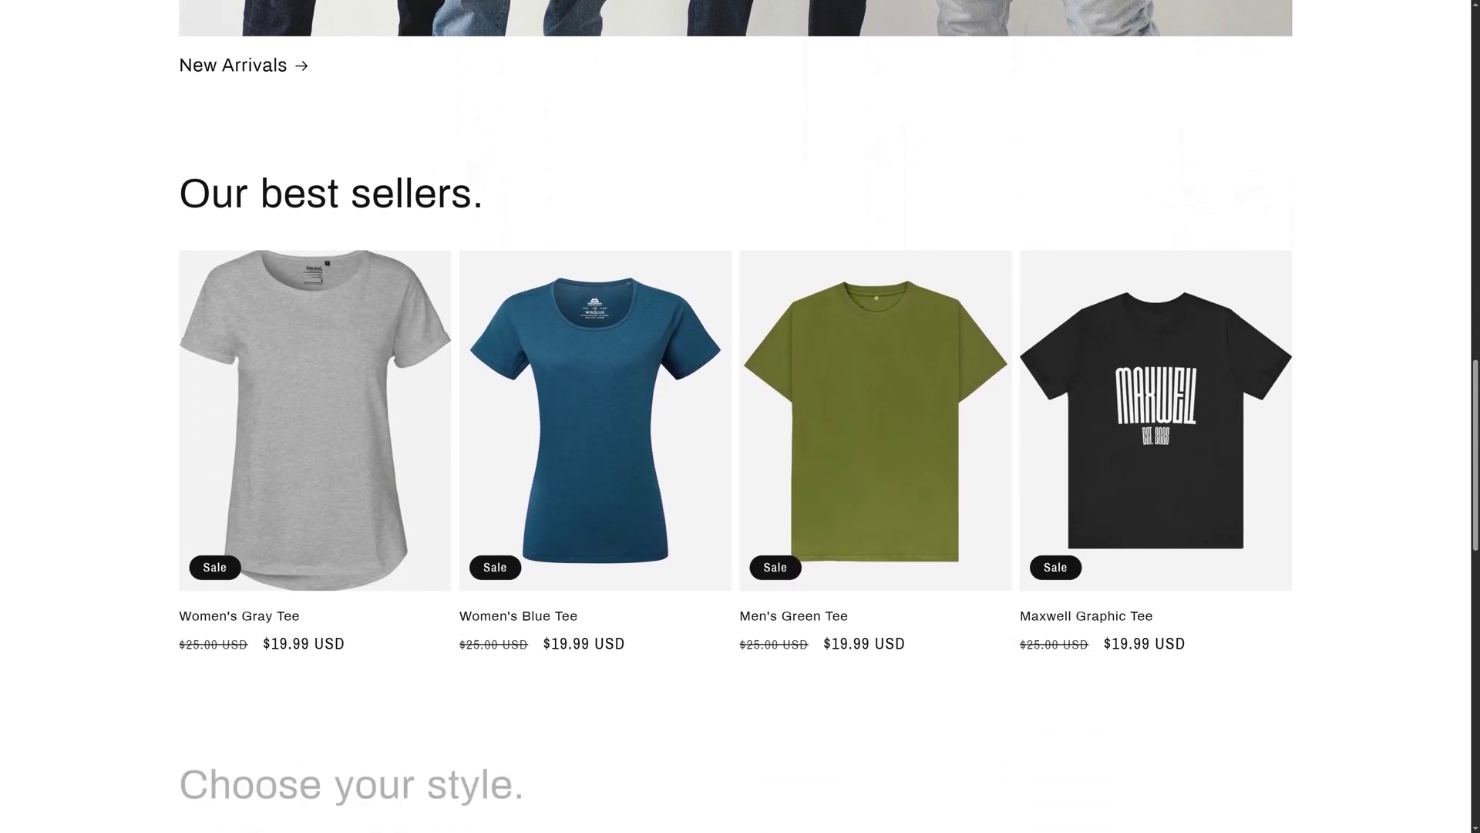
scroll(735, 416, down, 3)
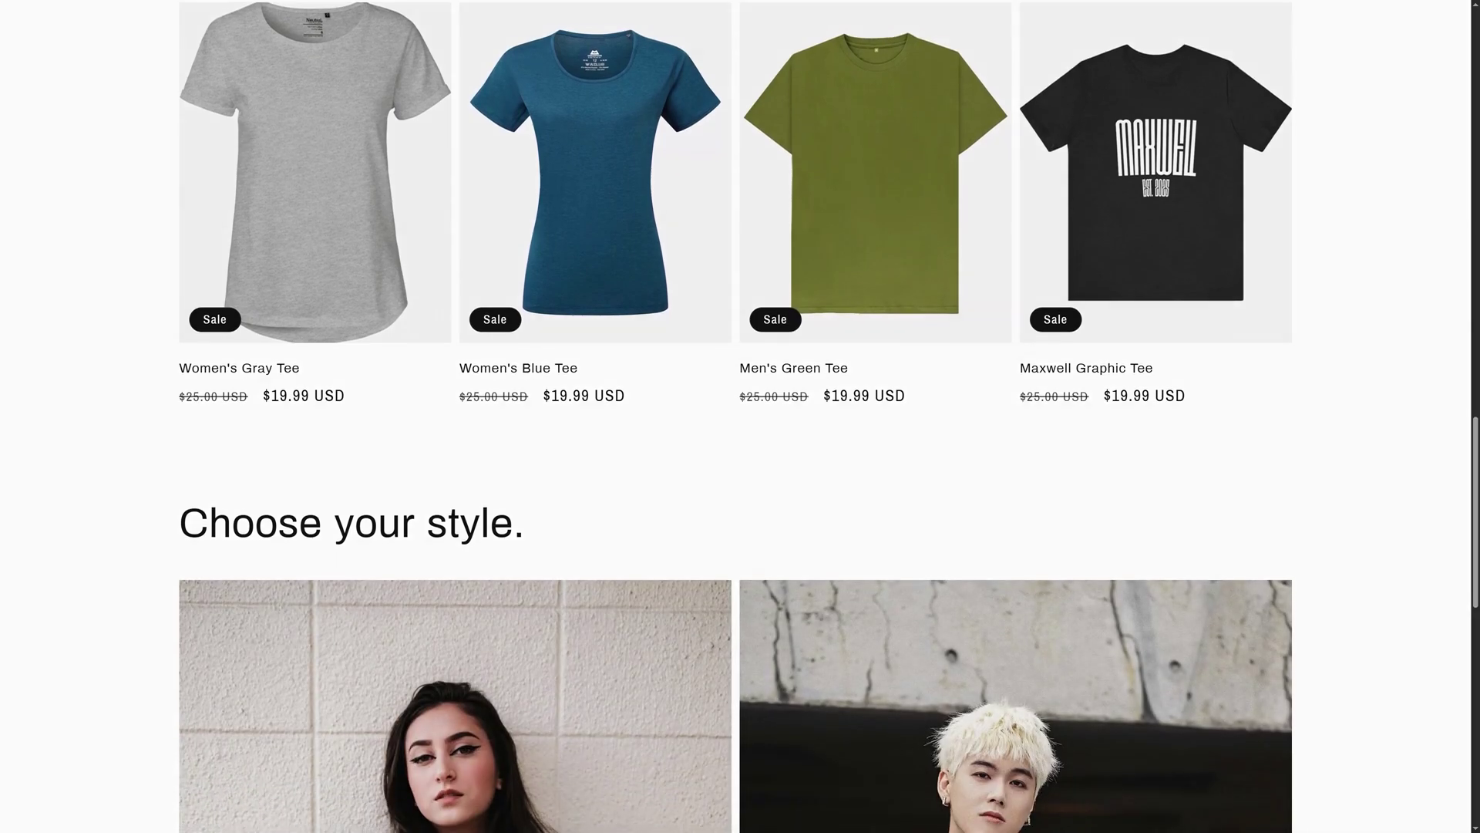
scroll(736, 417, down, 3)
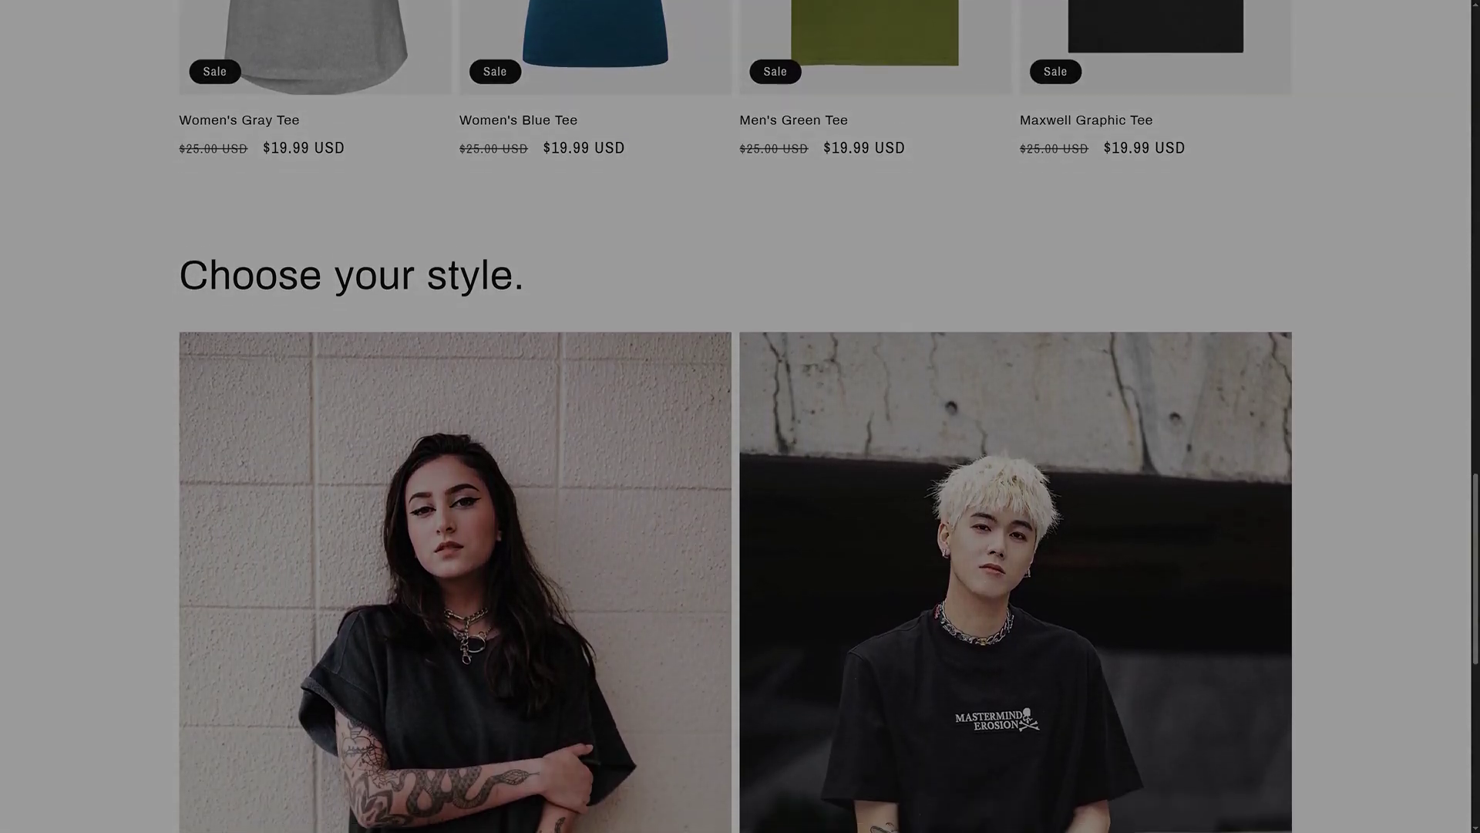
scroll(735, 416, down, 3)
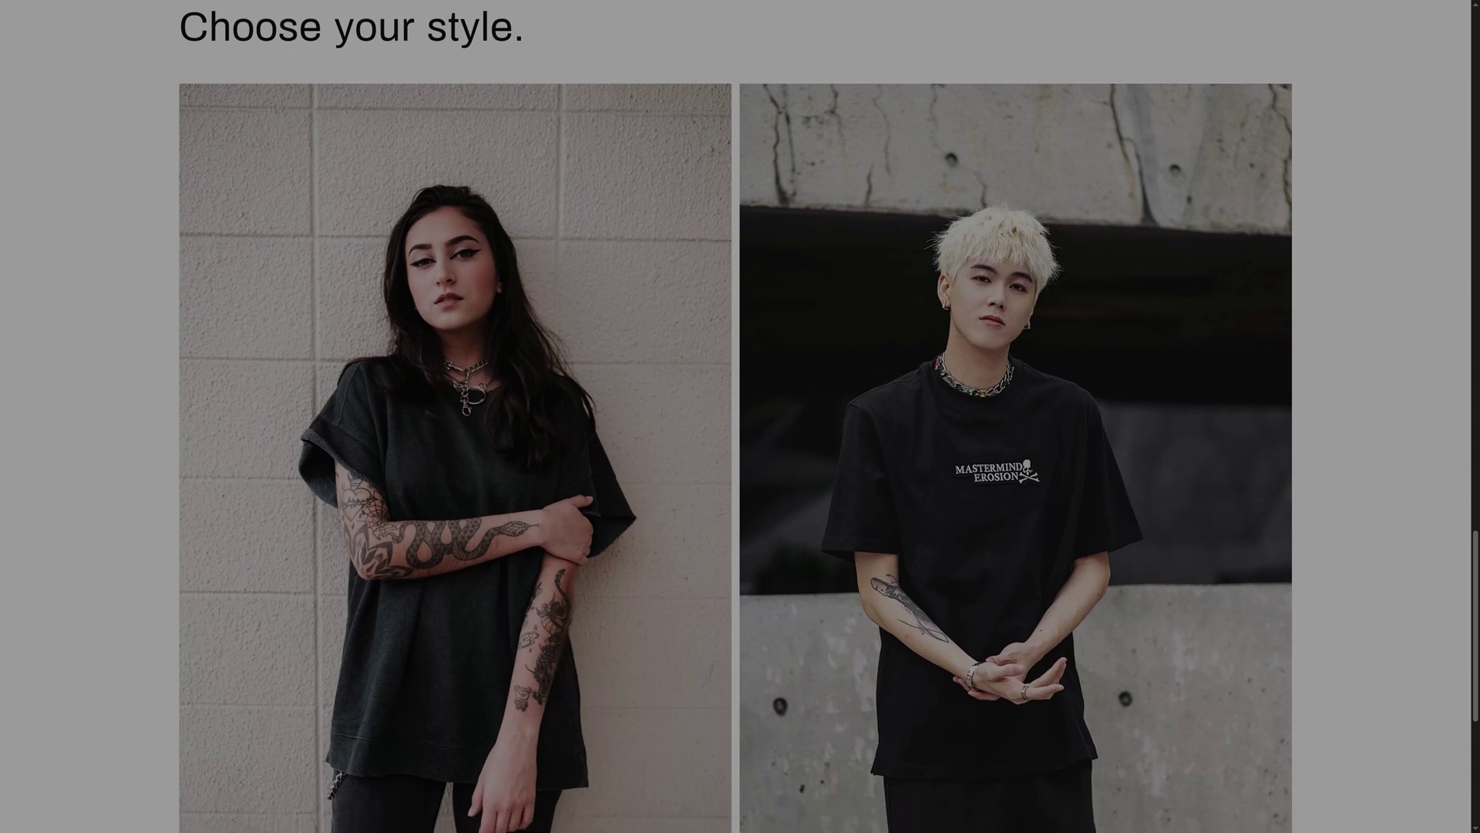
scroll(736, 417, down, 3)
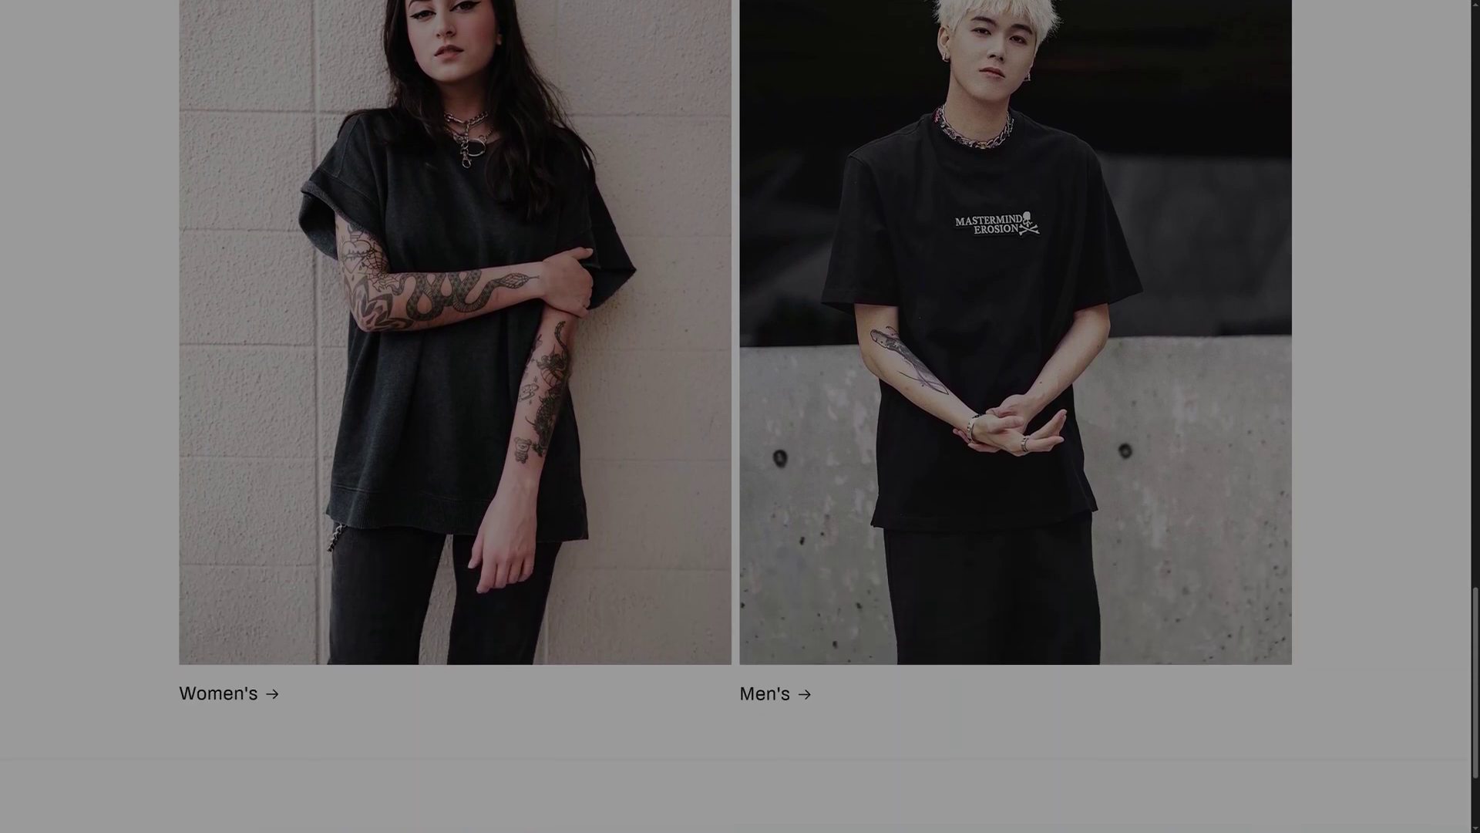